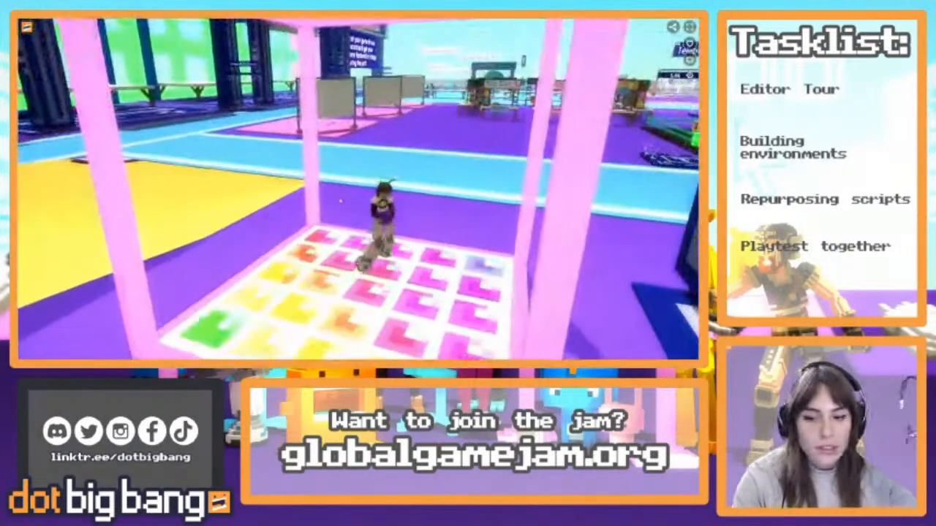
pyautogui.press('a')
pyautogui.press('w')
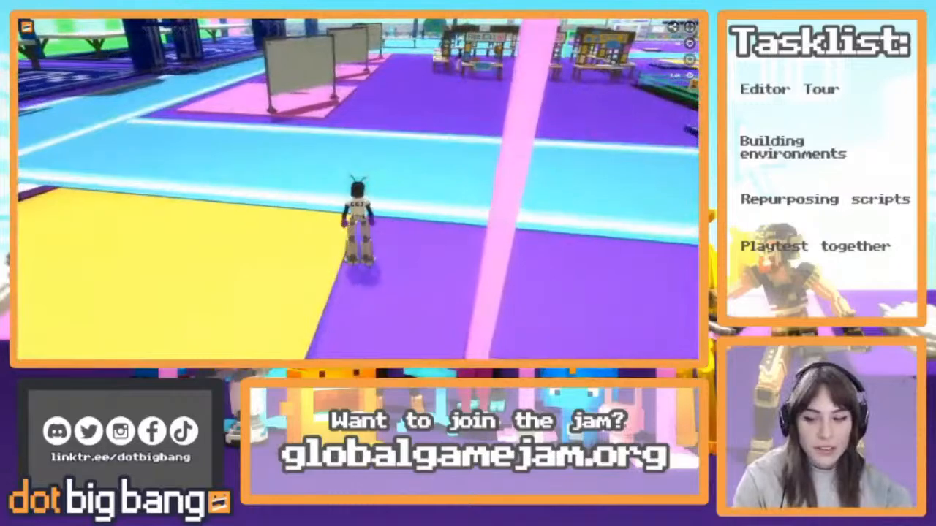
pyautogui.press('space')
pyautogui.press('w')
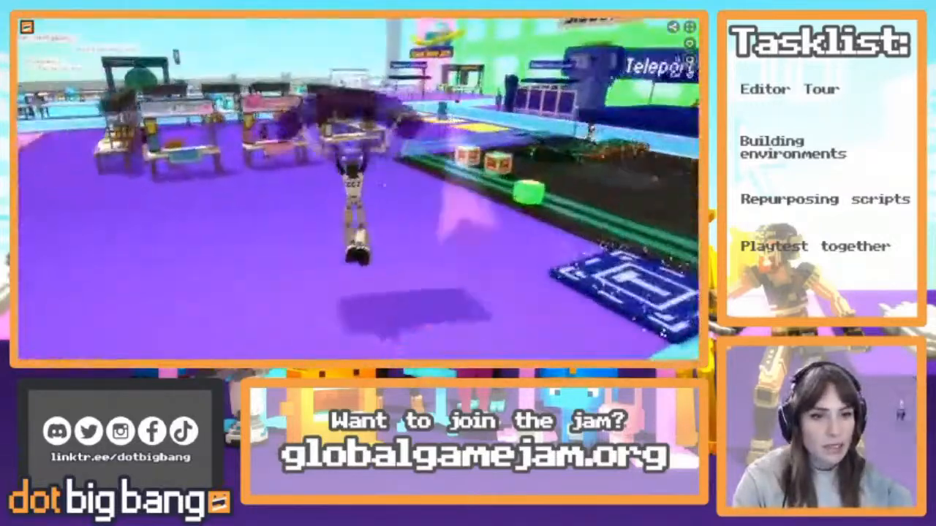
pyautogui.press('w')
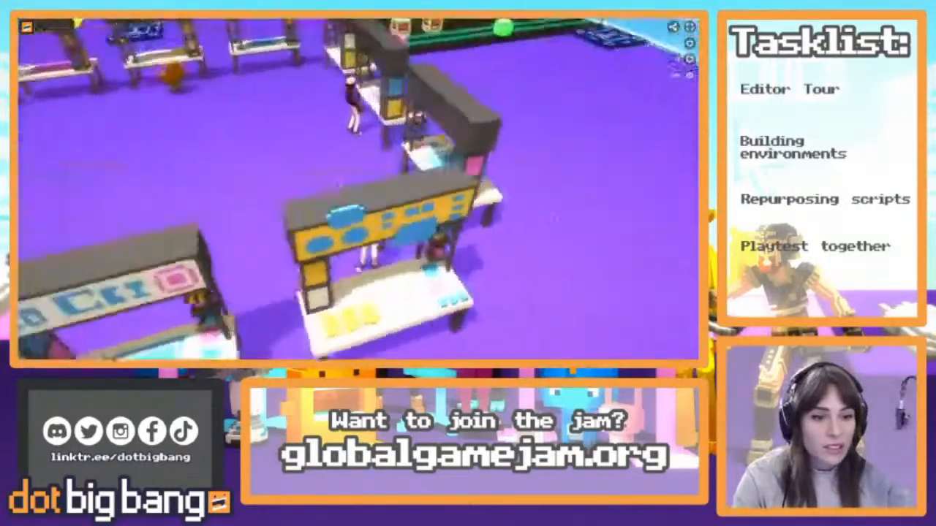
pyautogui.press('w')
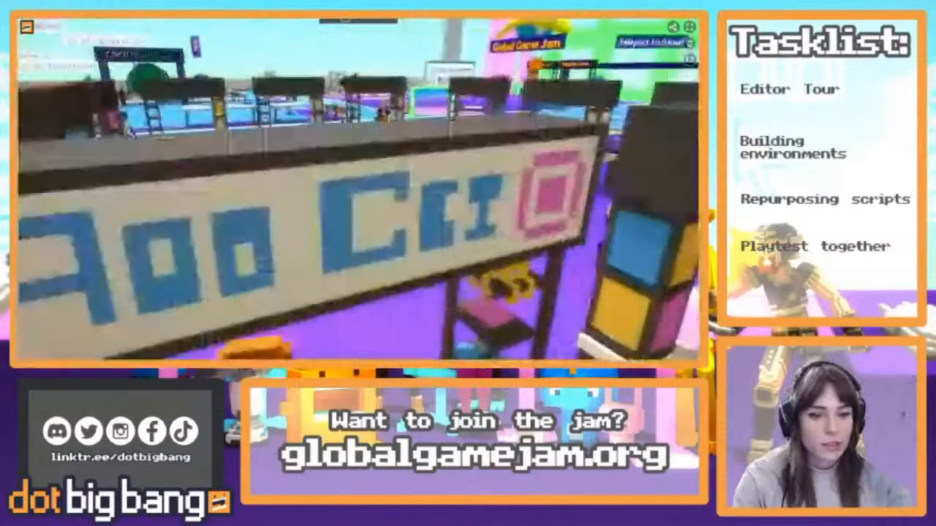
pyautogui.press('w')
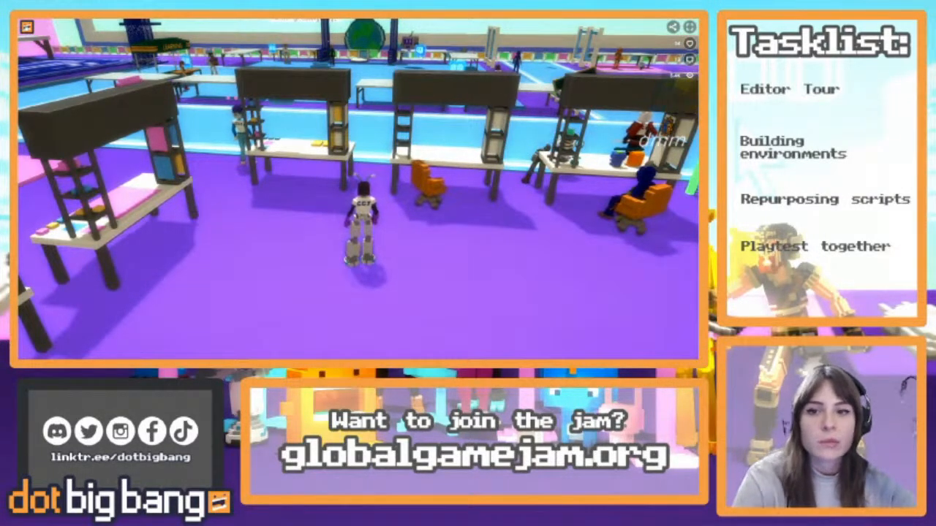
# Go to the profile's creations and launch the GGJ Stream Base Template game
pyautogui.click(28, 28)
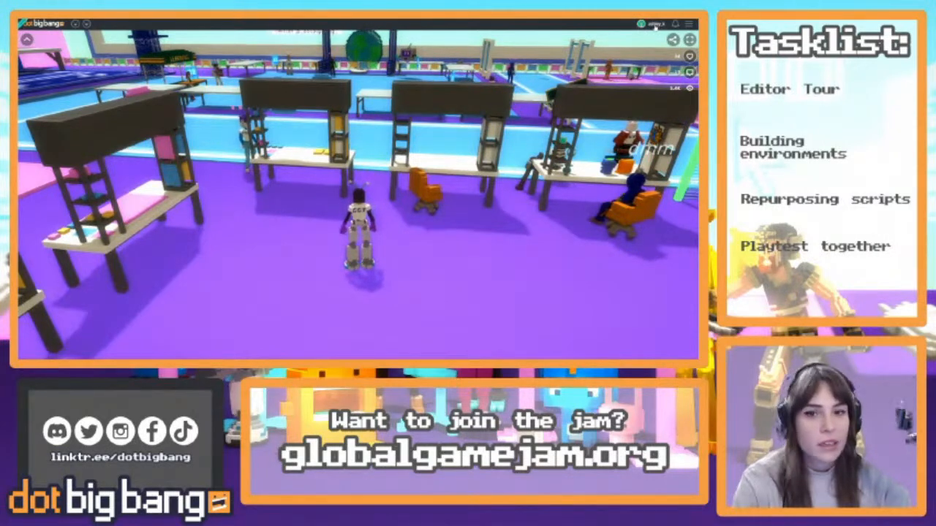
pyautogui.click(656, 23)
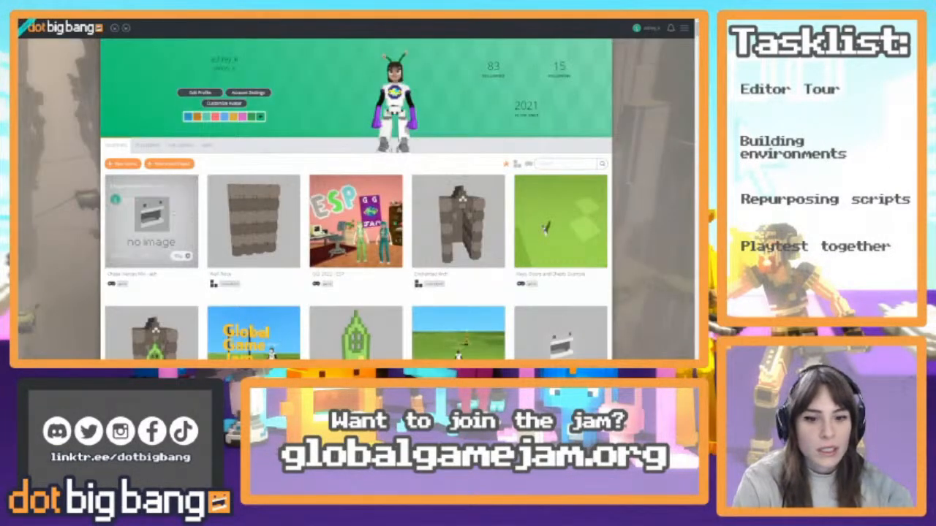
pyautogui.scroll(-2, 355, 307)
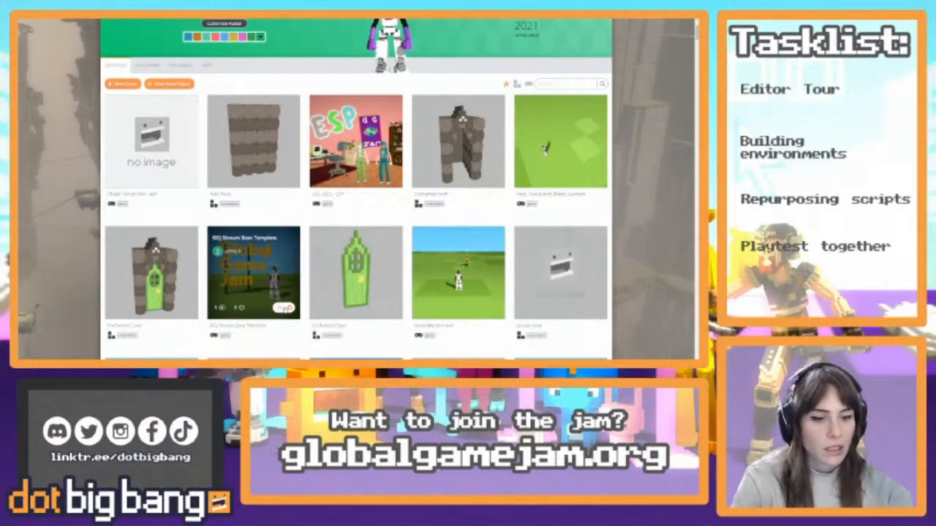
pyautogui.click(285, 309)
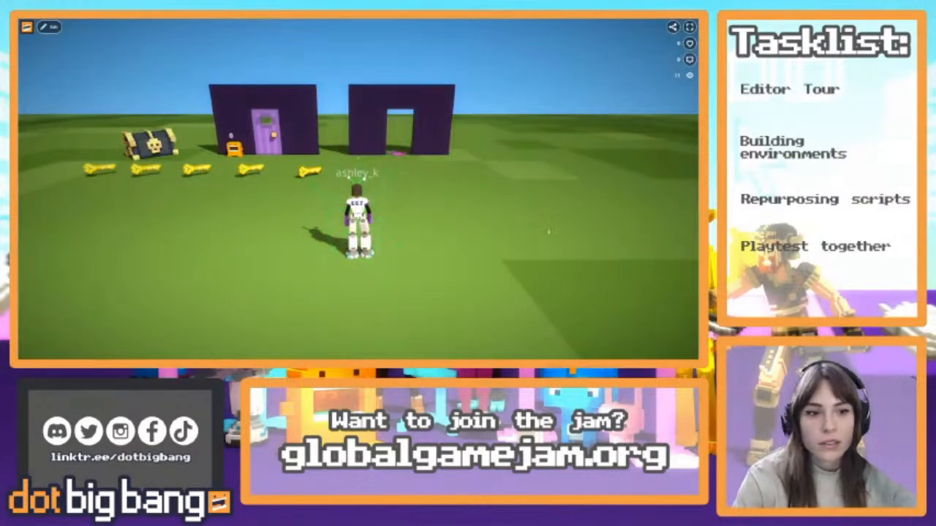
# Open the template game for editing and hide the details of the selected entities
pyautogui.press('a')
pyautogui.press('d')
pyautogui.press('s')
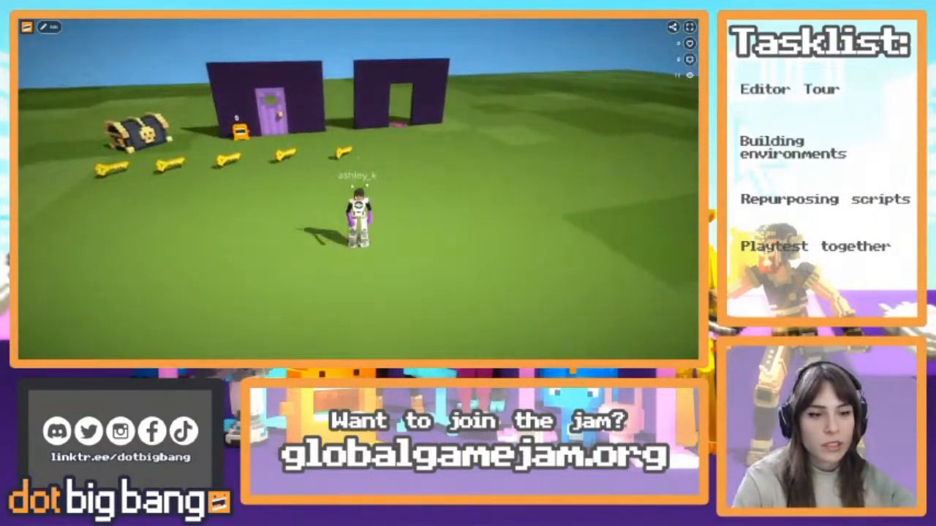
pyautogui.press('a')
pyautogui.press('d')
pyautogui.press('s')
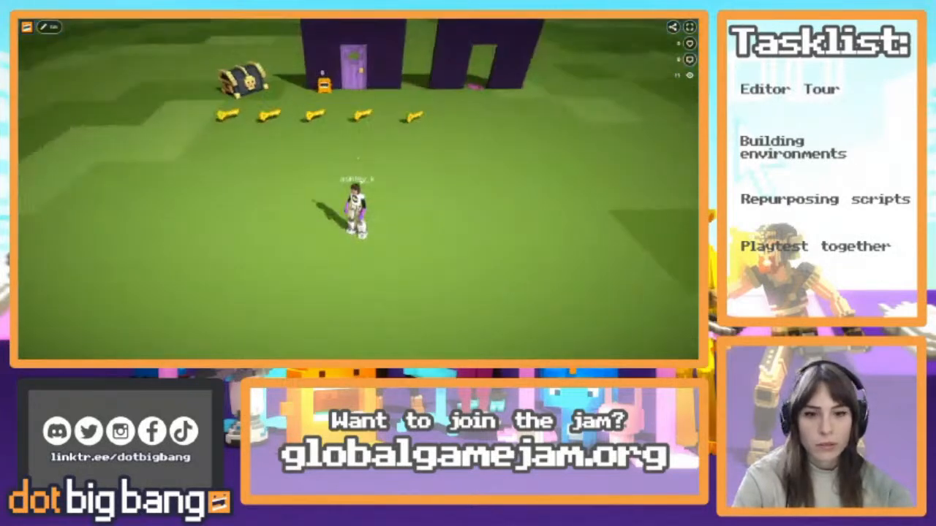
pyautogui.click(53, 28)
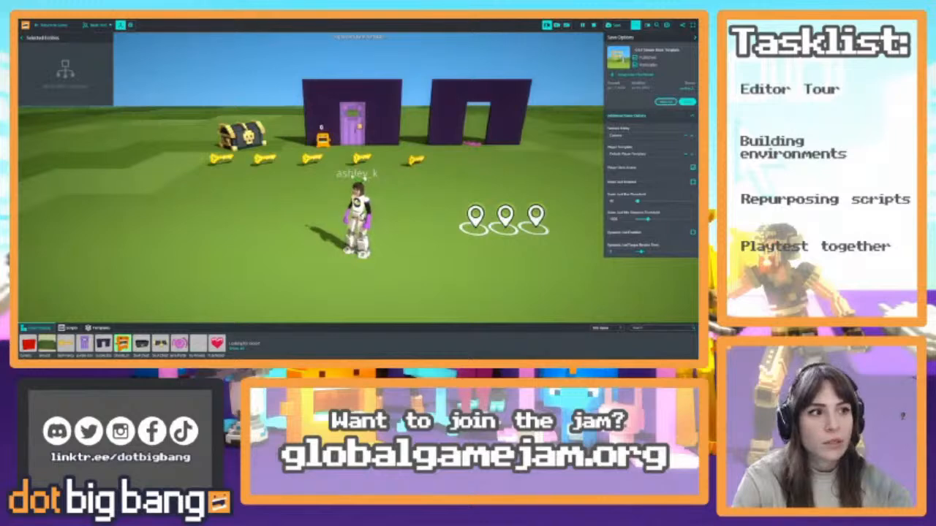
pyautogui.click(23, 37)
# Return from editing to play mode and reopen the editor on the same template
pyautogui.moveTo(366, 170); pyautogui.dragTo(420, 179, button='right')
pyautogui.press('w')
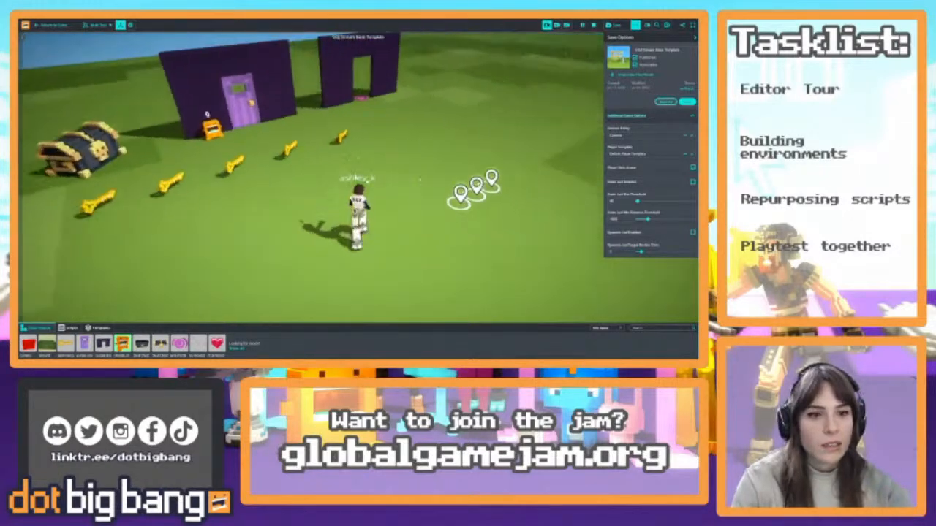
pyautogui.click(252, 108)
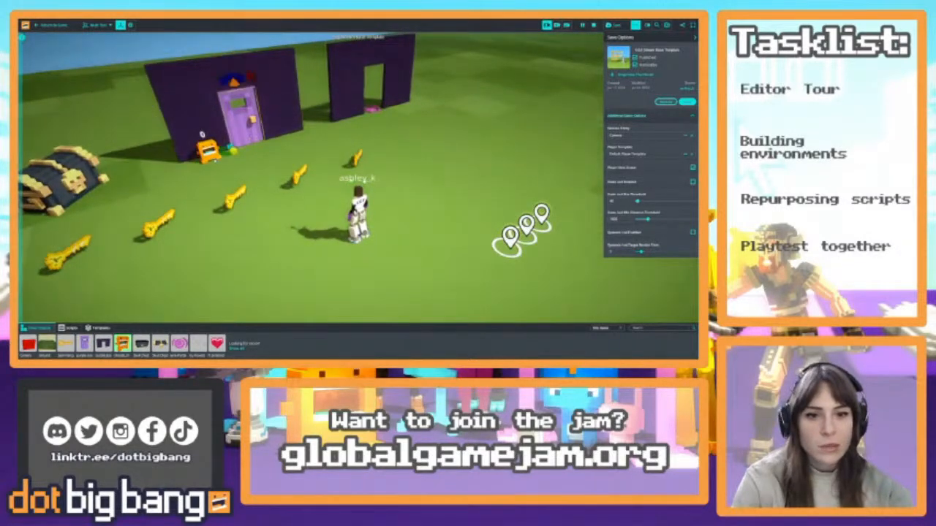
pyautogui.click(203, 142)
pyautogui.click(53, 25)
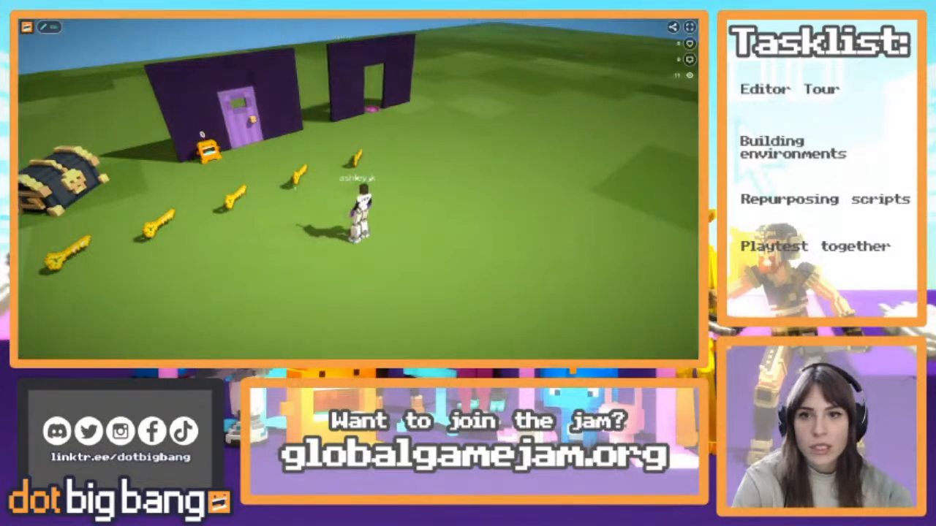
pyautogui.moveTo(534, 215); pyautogui.dragTo(114, 69)
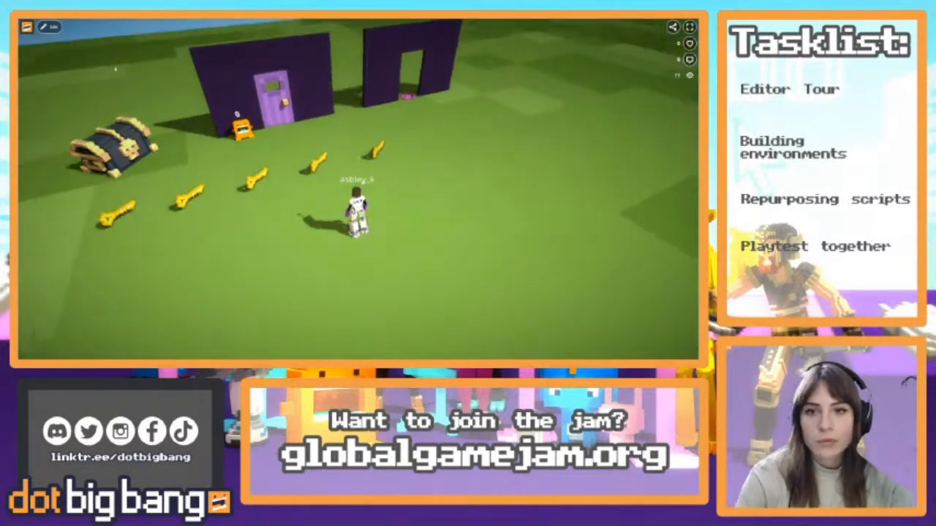
pyautogui.click(46, 27)
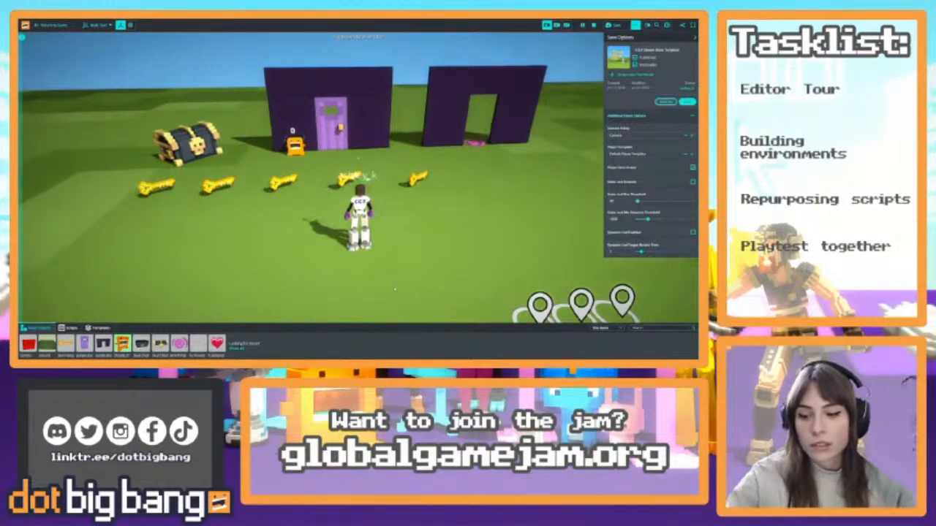
# Switch the editor to its simplified interface and try collapsing and expanding the asset library
pyautogui.click(693, 329)
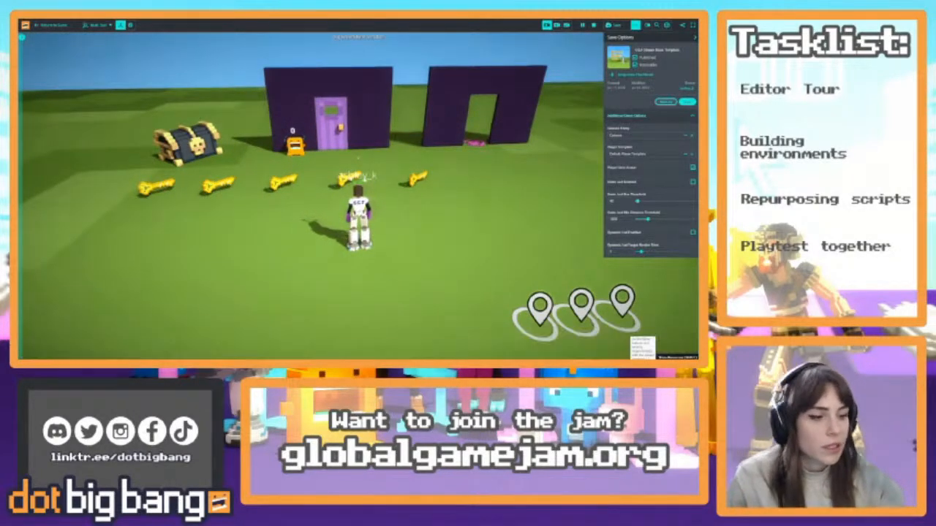
pyautogui.click(693, 356)
pyautogui.click(648, 25)
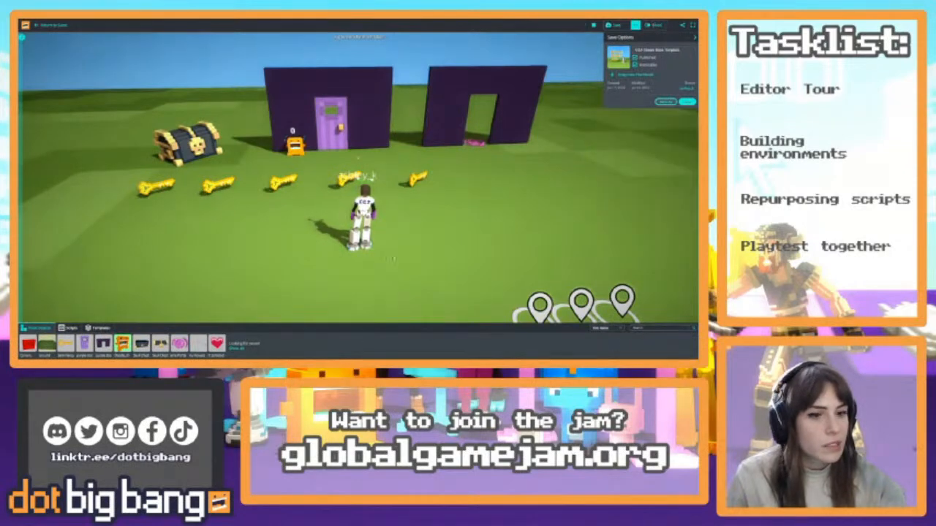
pyautogui.click(694, 328)
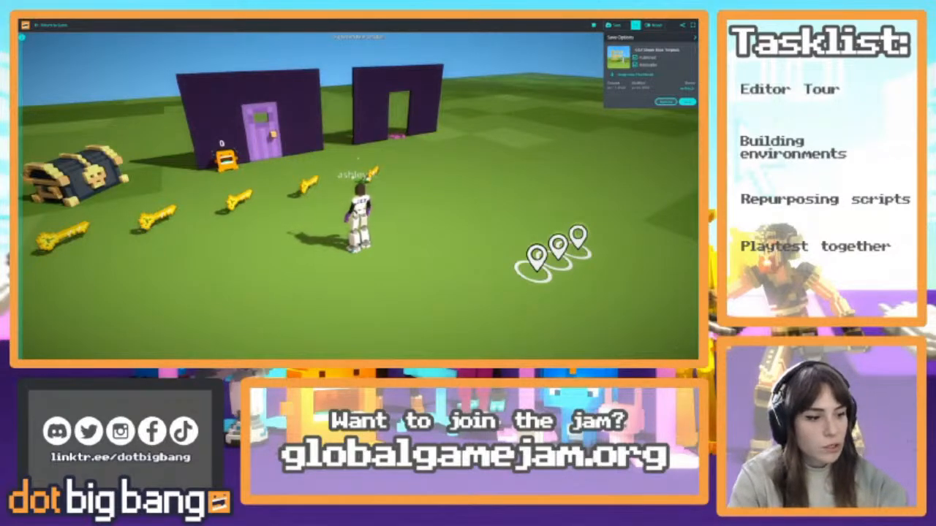
# Show all available objects in the asset library and browse through them
pyautogui.moveTo(108, 345)
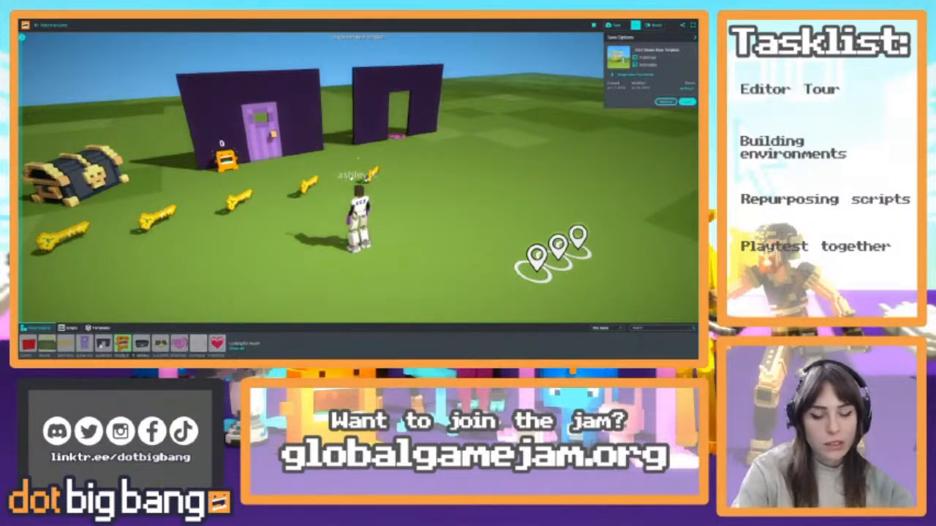
pyautogui.click(600, 329)
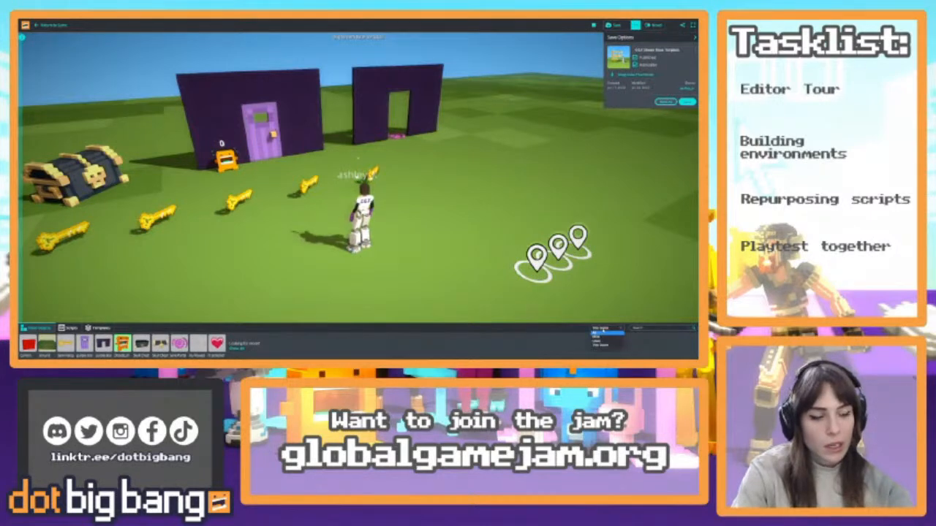
pyautogui.click(601, 333)
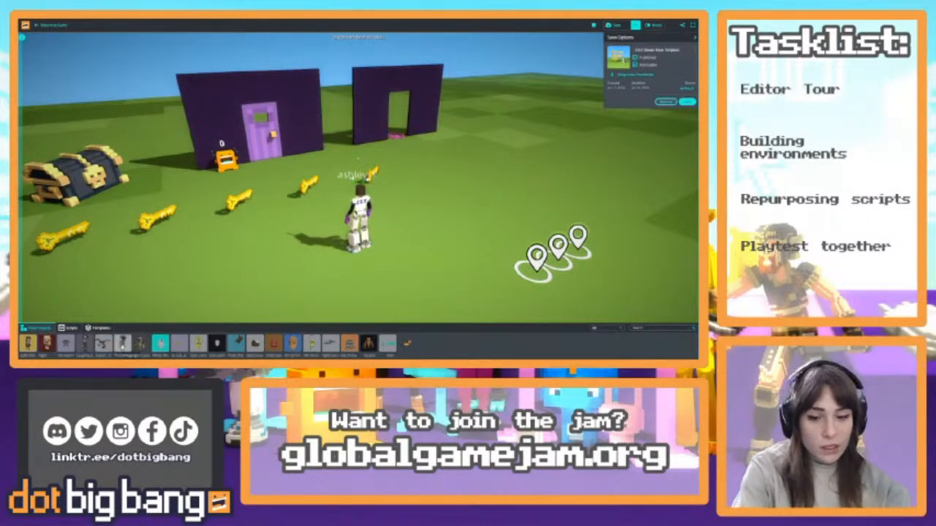
pyautogui.scroll(-7, 663, 342)
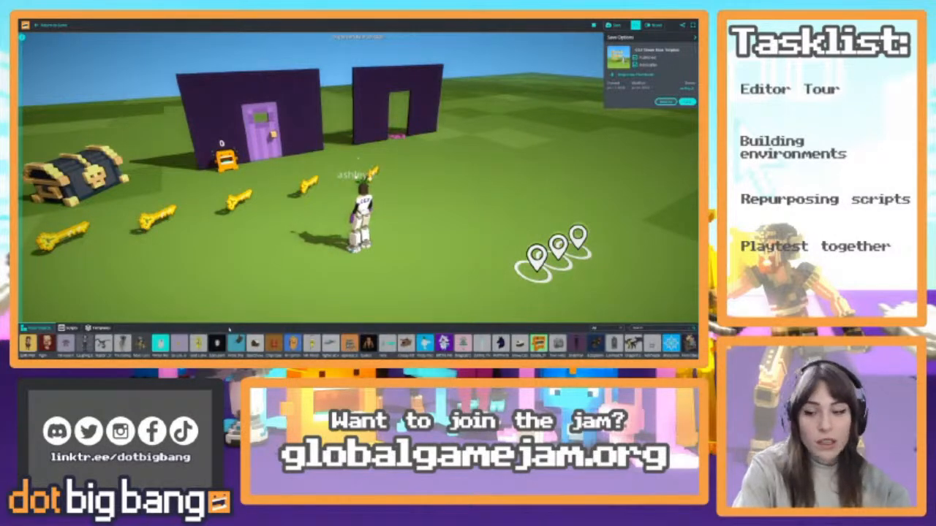
pyautogui.scroll(-6, 611, 336)
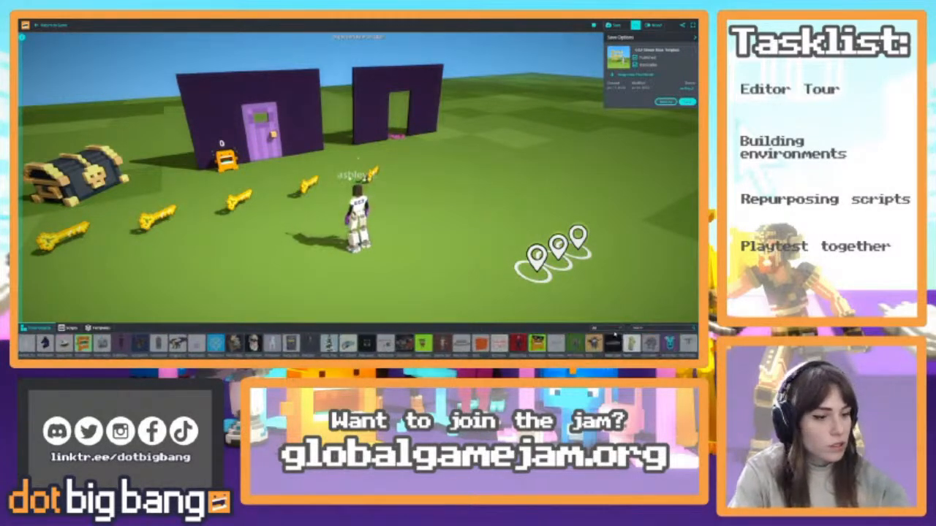
# Filter the object library by the creator's own objects and by liked objects to compare the selections
pyautogui.click(605, 329)
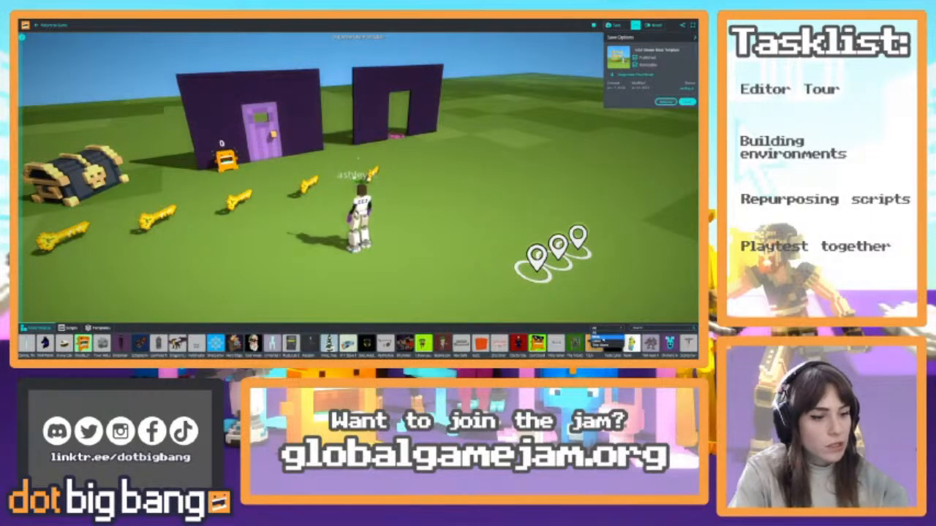
pyautogui.click(601, 339)
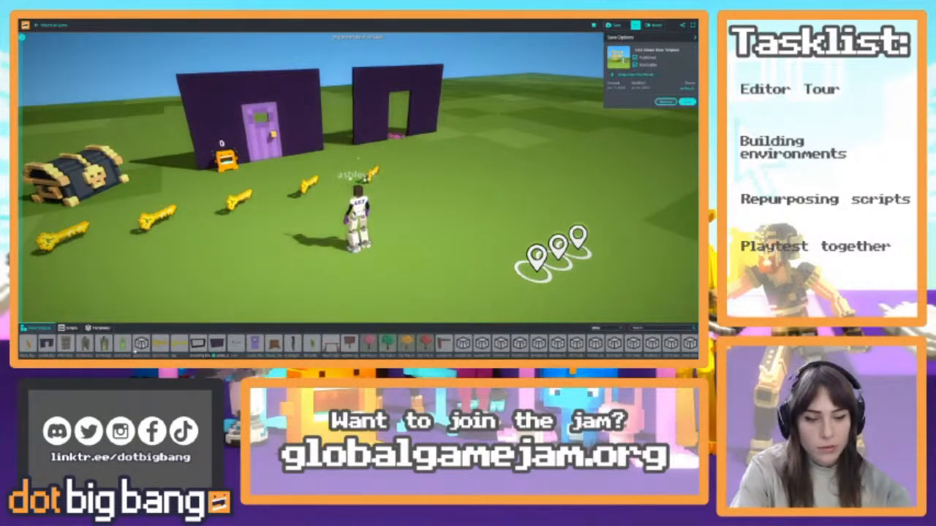
pyautogui.click(599, 328)
pyautogui.click(605, 344)
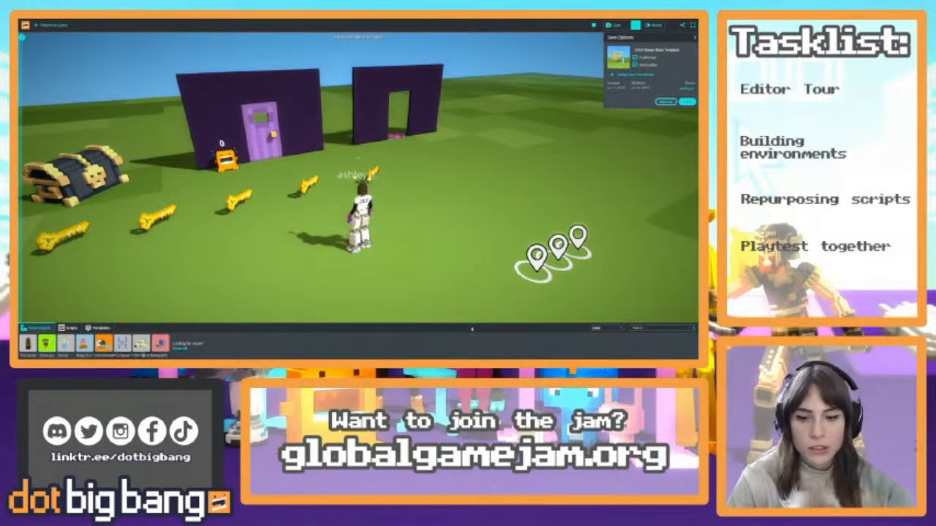
# Filter the object library to the creator's own objects and place the Enchanted Door on the grass beside the avatar
pyautogui.click(600, 328)
pyautogui.click(598, 337)
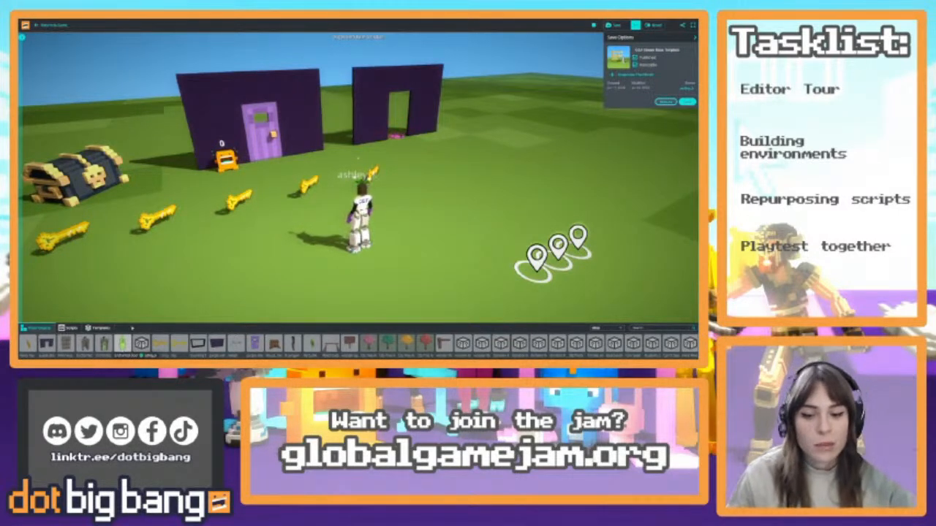
pyautogui.moveTo(122, 343); pyautogui.dragTo(468, 219)
pyautogui.moveTo(468, 232); pyautogui.dragTo(457, 205, button='right')
pyautogui.press('d')
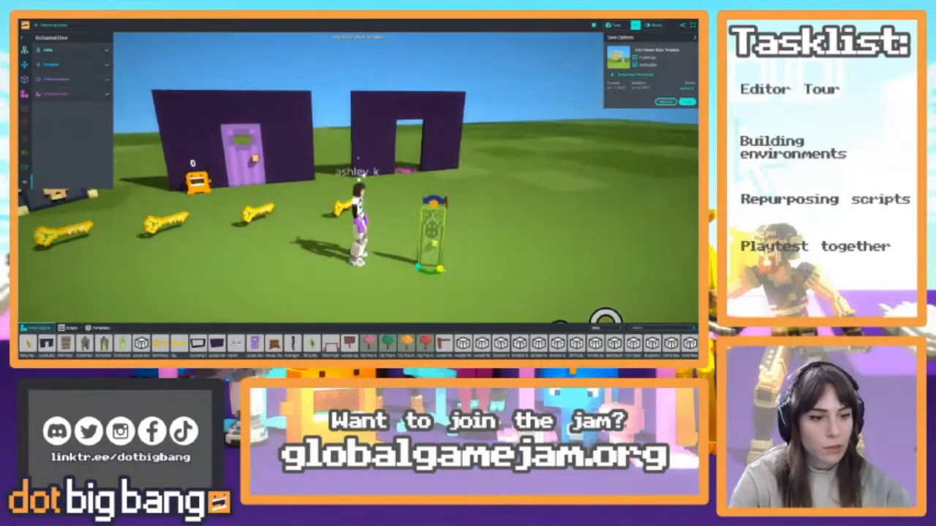
# Scale up the Enchanted Door so it stands clearly taller than the avatar
pyautogui.moveTo(440, 269); pyautogui.dragTo(456, 271)
pyautogui.moveTo(456, 270); pyautogui.dragTo(488, 285, button='right')
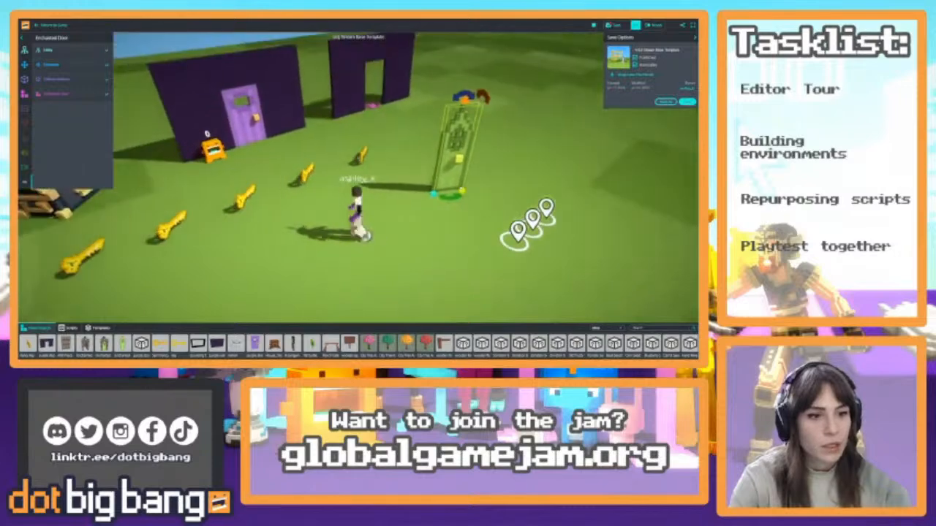
pyautogui.moveTo(456, 156); pyautogui.dragTo(488, 94)
pyautogui.press('d')
pyautogui.moveTo(488, 109); pyautogui.dragTo(473, 82, button='right')
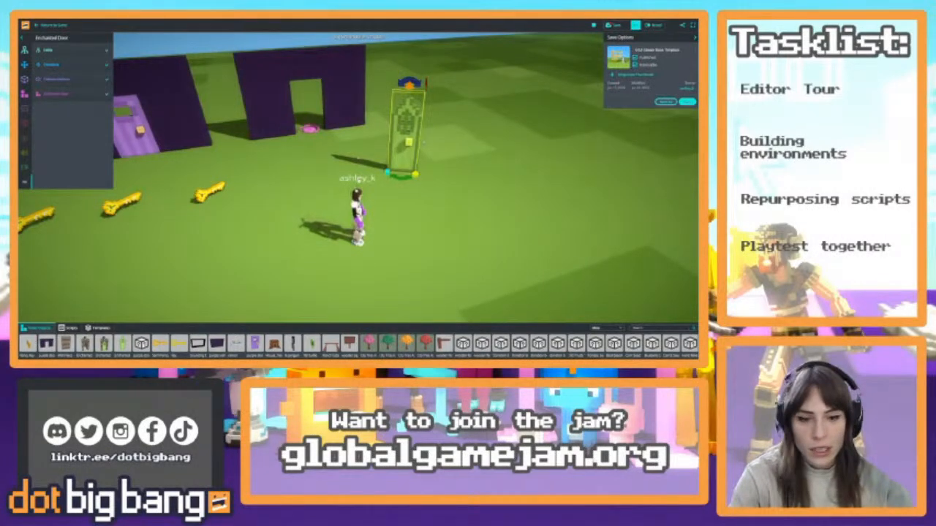
# Place the Enchanted Arch on the grass beside the Enchanted Door, undoing the unwanted adjustments made along the way
pyautogui.moveTo(66, 344); pyautogui.dragTo(462, 179)
pyautogui.moveTo(535, 63); pyautogui.dragTo(575, 178)
pyautogui.hotkey('ctrl', 'z')
pyautogui.hotkey('ctrl', 'z')
pyautogui.hotkey('ctrl', 'z')
pyautogui.hotkey('ctrl', 'z')
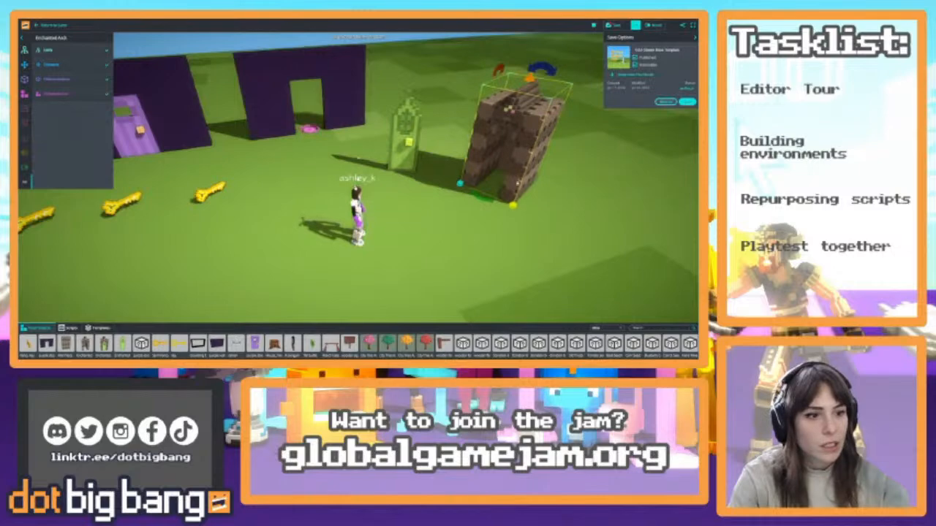
# Select the Enchanted Door and move it directly in front of the Enchanted Arch
pyautogui.moveTo(557, 193); pyautogui.dragTo(511, 279, button='right')
pyautogui.press('a')
pyautogui.press('w')
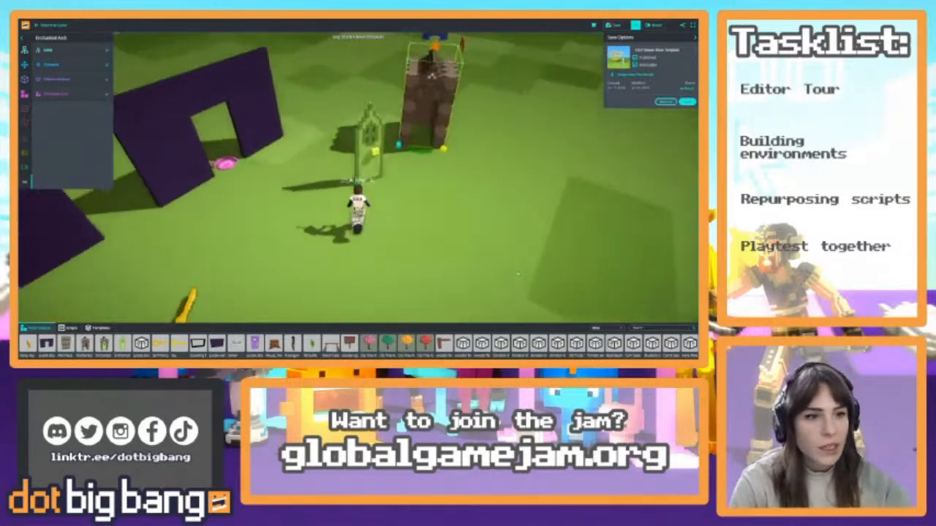
pyautogui.click(384, 160)
pyautogui.moveTo(374, 204); pyautogui.dragTo(473, 204)
pyautogui.moveTo(444, 174); pyautogui.dragTo(426, 190)
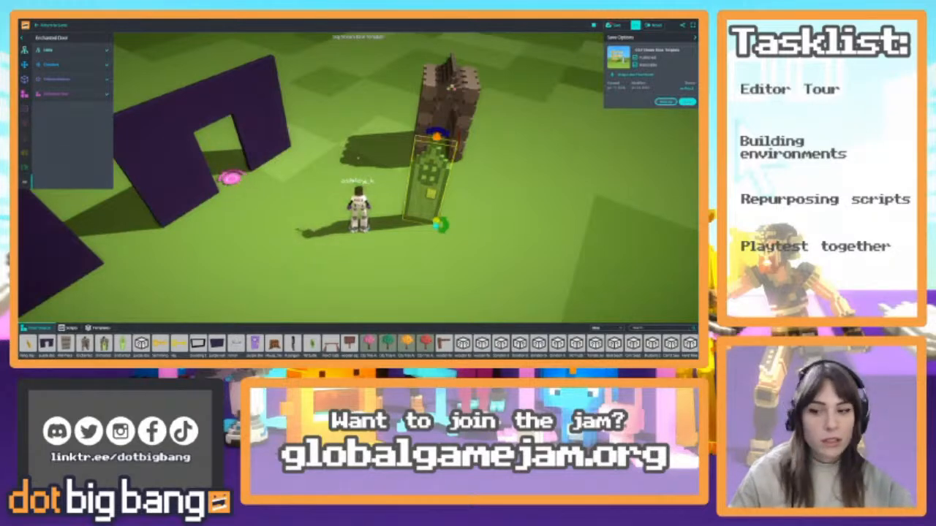
# Fit the Enchanted Door into the front opening of the Enchanted Arch, checking the alignment from several angles
pyautogui.click(475, 143)
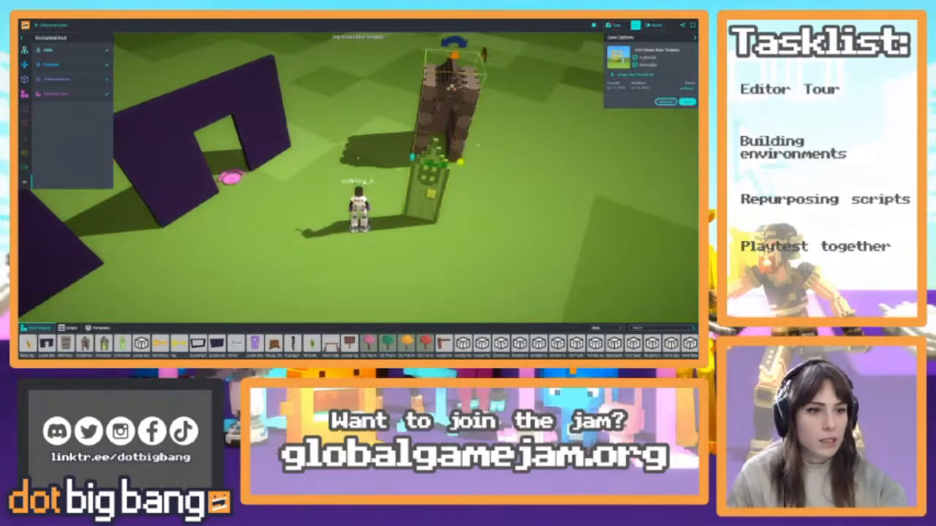
pyautogui.moveTo(459, 162); pyautogui.dragTo(465, 166)
pyautogui.moveTo(464, 166); pyautogui.dragTo(459, 124, button='right')
pyautogui.click(422, 176)
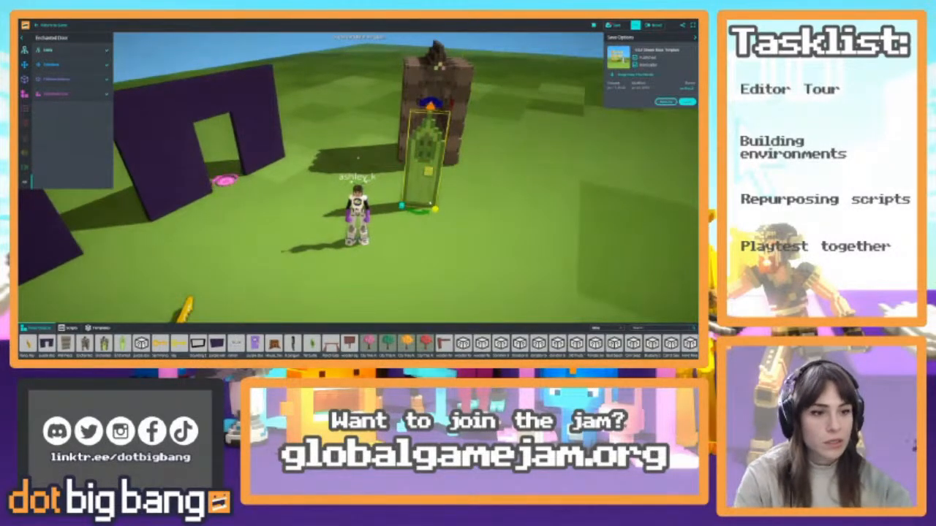
pyautogui.moveTo(429, 204); pyautogui.dragTo(440, 198)
pyautogui.click(462, 143)
pyautogui.press('w')
pyautogui.moveTo(523, 252)
pyautogui.mouseDown(button='right')
pyautogui.moveTo(522, 226)
pyautogui.moveTo(522, 253)
pyautogui.mouseUp(button='right')
pyautogui.moveTo(458, 238); pyautogui.dragTo(451, 215)
pyautogui.press('d')
pyautogui.moveTo(451, 214); pyautogui.dragTo(416, 193, button='right')
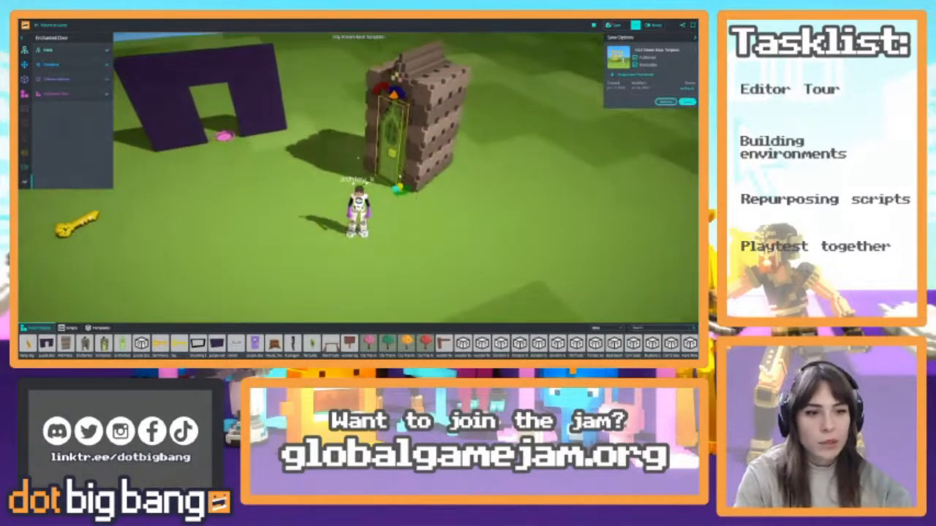
pyautogui.moveTo(408, 192); pyautogui.dragTo(410, 192)
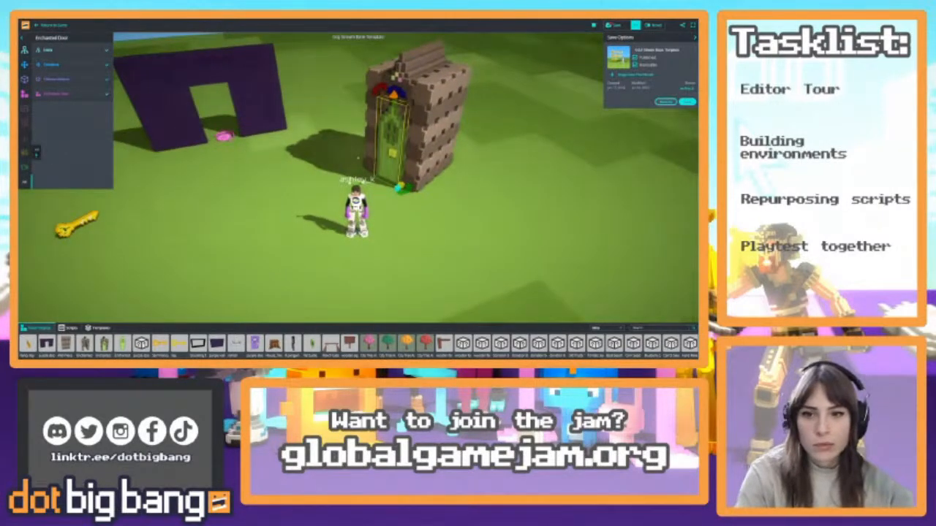
# Run the avatar across the grass toward the golden keys and the purple walls
pyautogui.press('w')
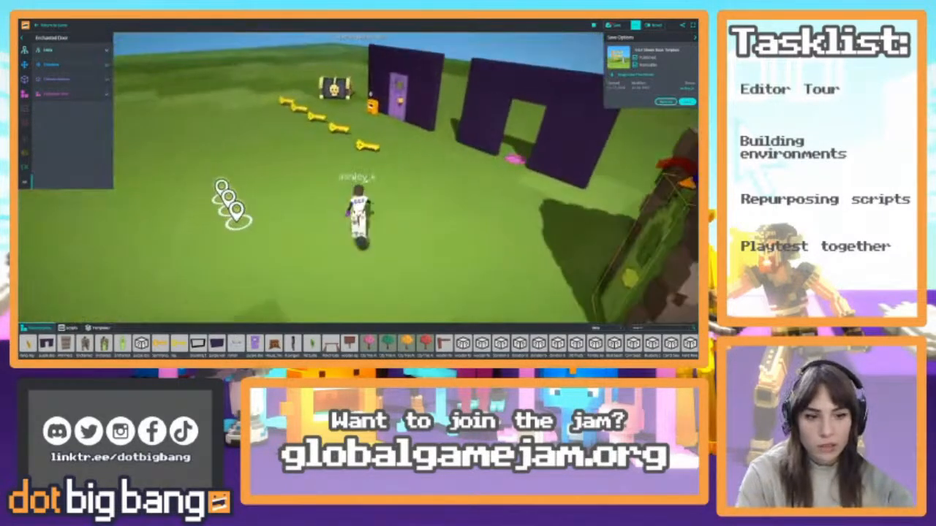
pyautogui.press('d')
pyautogui.press('a')
pyautogui.press('w')
pyautogui.press('a')
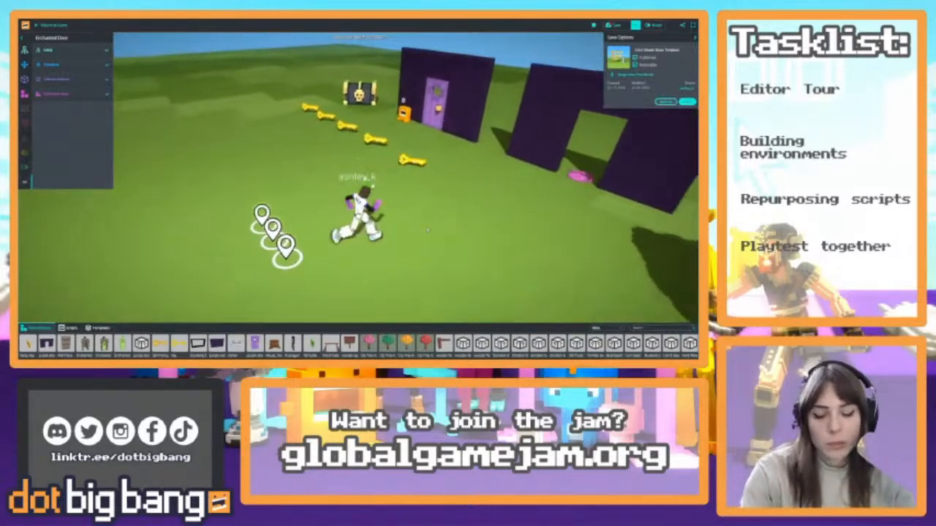
pyautogui.press('d')
pyautogui.press('s')
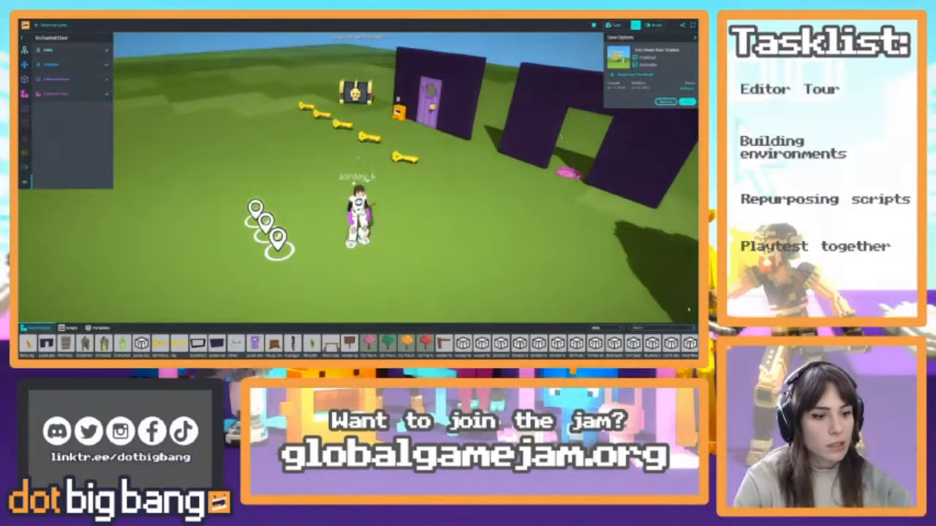
# Show the advanced editor options and detach the camera from the avatar to fly around the scene to the Enchanted Arch
pyautogui.press('Tab')
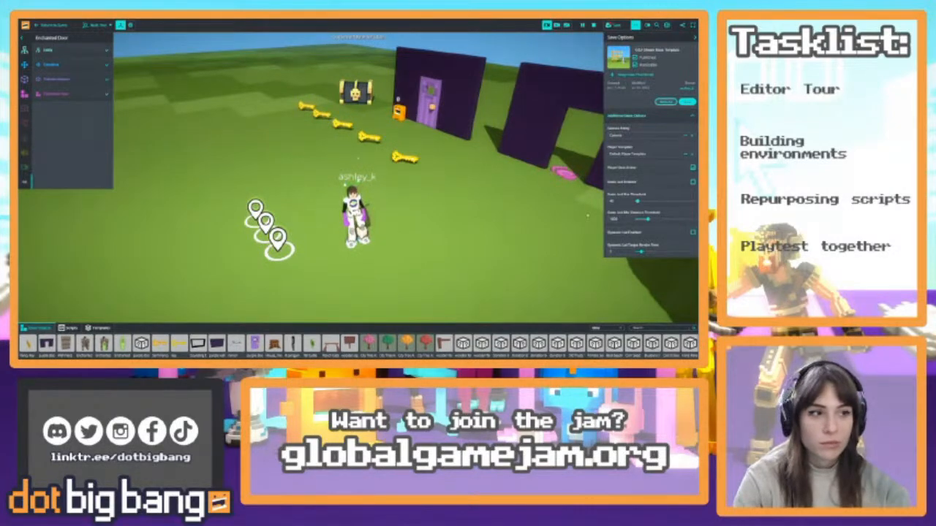
pyautogui.press('c')
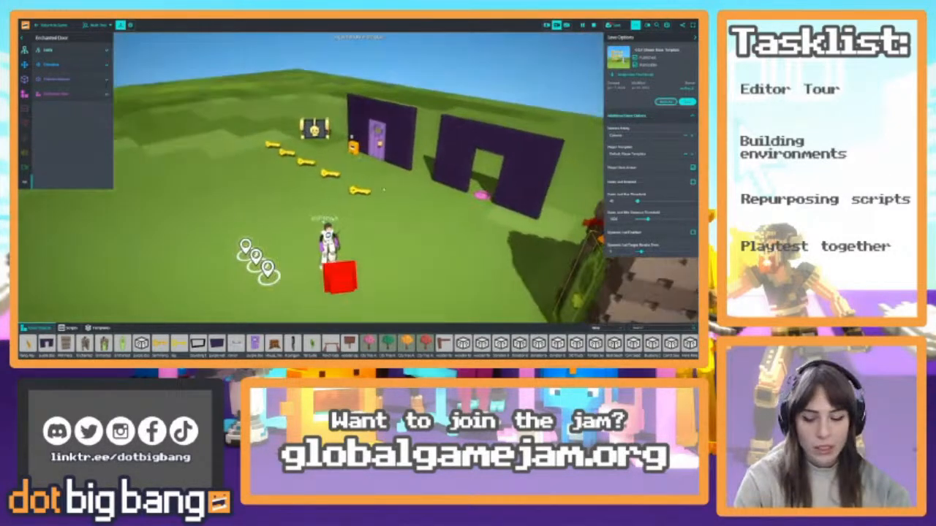
pyautogui.press('w')
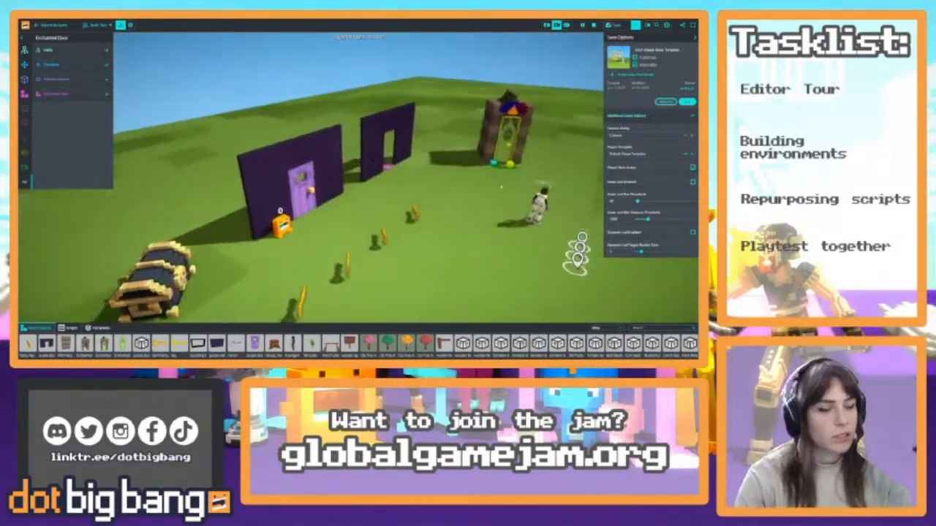
pyautogui.press('s')
pyautogui.moveTo(407, 195); pyautogui.dragTo(490, 73, button='right')
pyautogui.press('d')
pyautogui.press('w')
pyautogui.press('s')
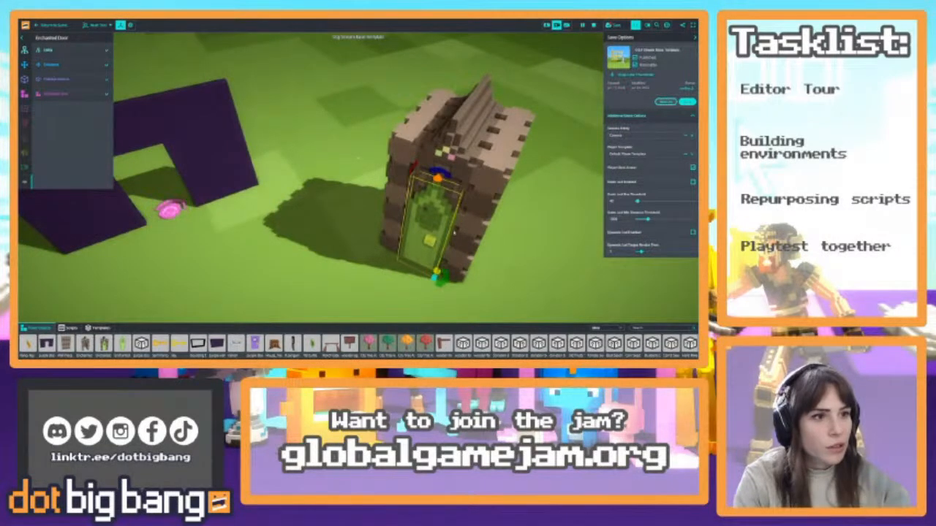
# Move the Enchanted Door out onto the grass beside the arch and set the Enchanted Arch's local scale to 2
pyautogui.moveTo(435, 225); pyautogui.dragTo(339, 208)
pyautogui.click(434, 170)
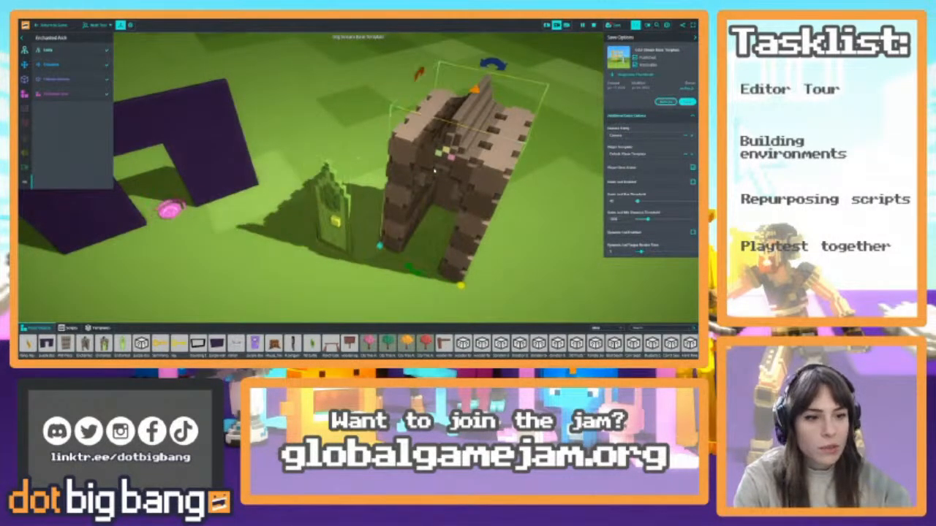
pyautogui.click(70, 64)
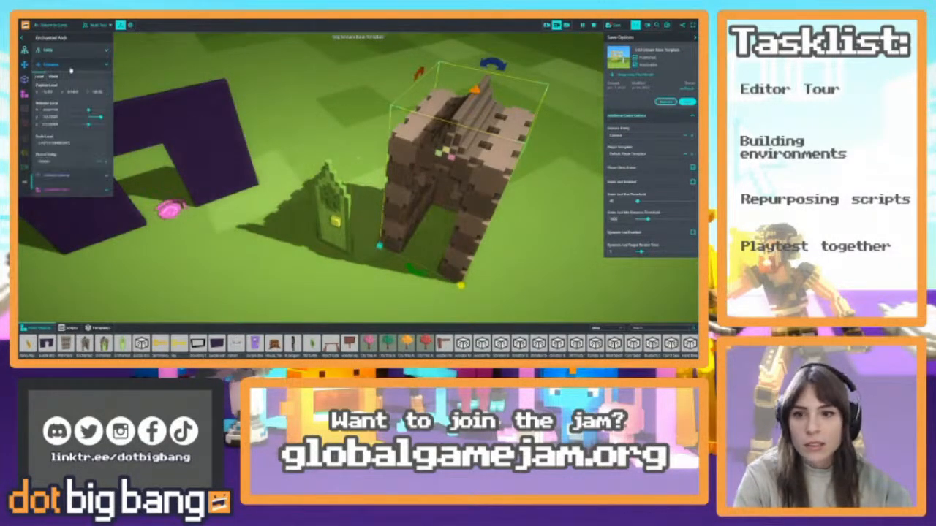
pyautogui.click(78, 143)
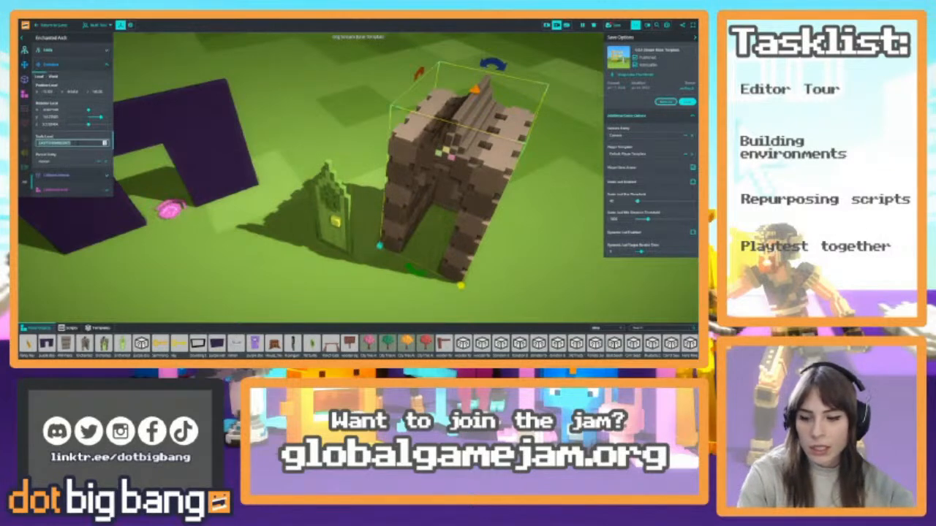
pyautogui.write('2')
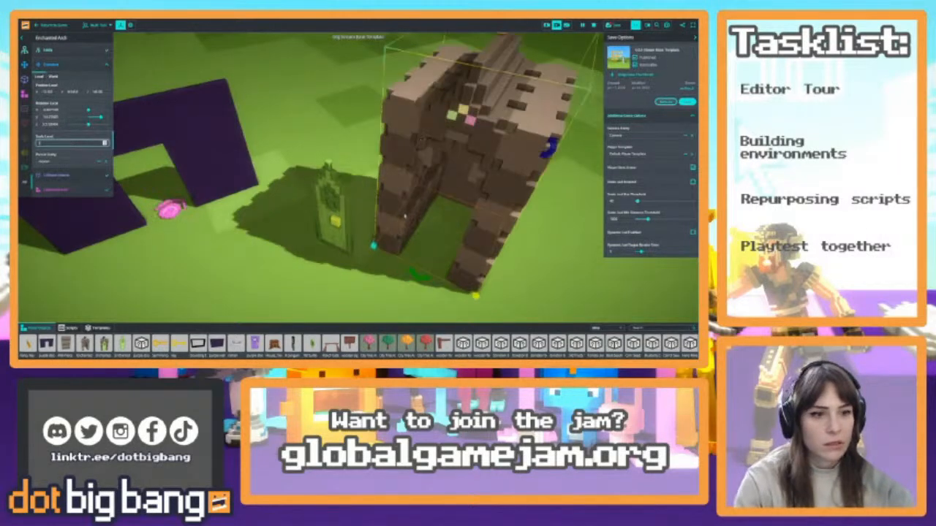
# Set a larger local scale for the Enchanted Door to suit the enlarged arch
pyautogui.moveTo(405, 216); pyautogui.dragTo(403, 64, button='right')
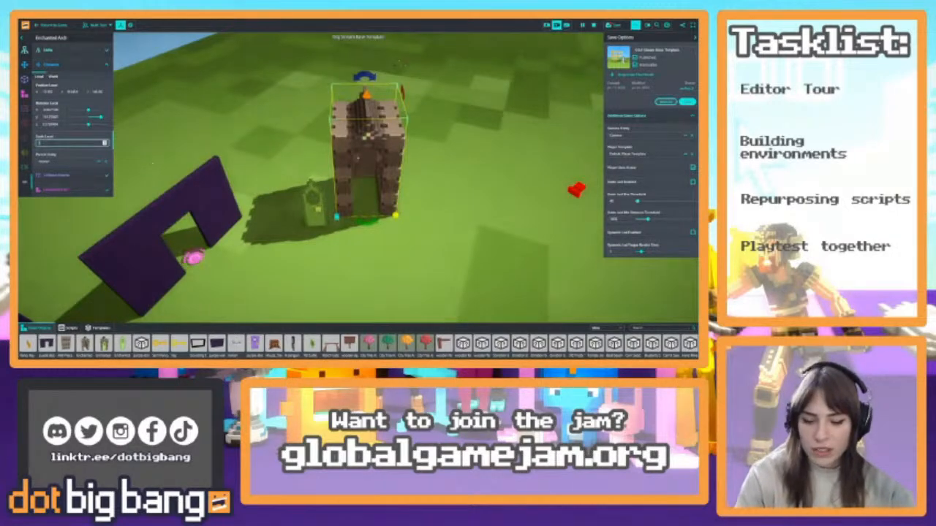
pyautogui.click(301, 208)
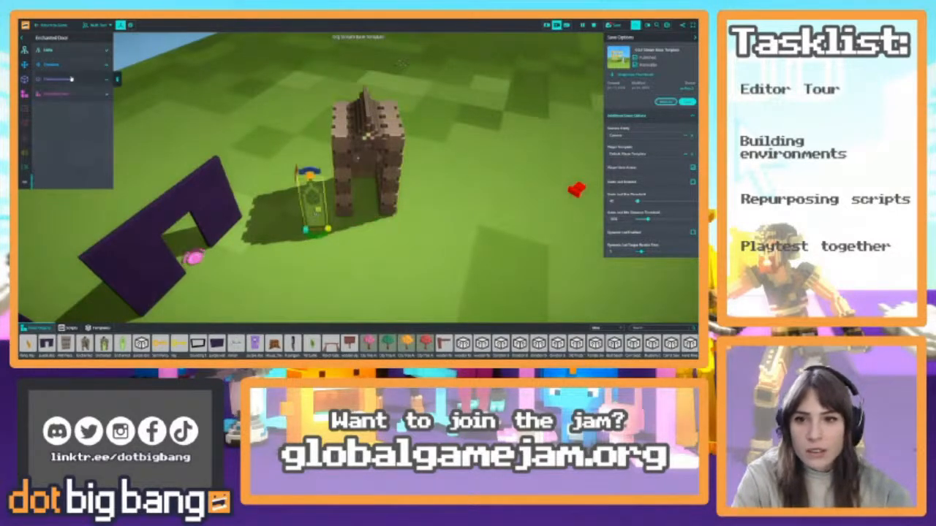
pyautogui.click(62, 143)
pyautogui.write('1')
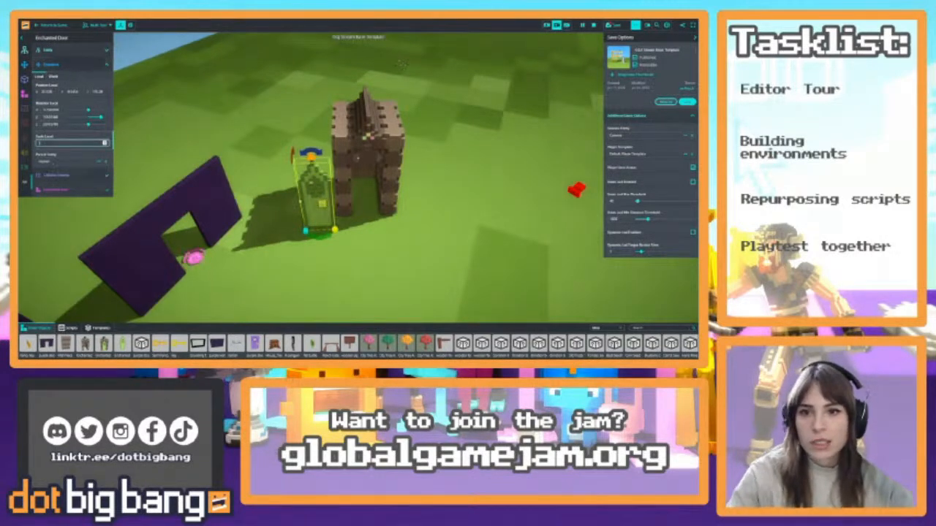
pyautogui.click(84, 66)
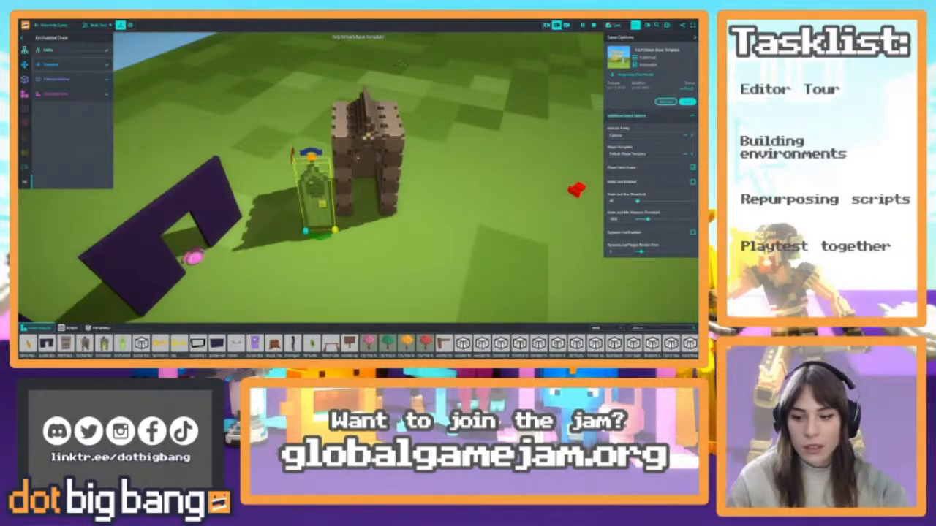
# Examine the Enchanted Door's entity properties, including its name, tags and template, and return to its transform properties
pyautogui.click(59, 50)
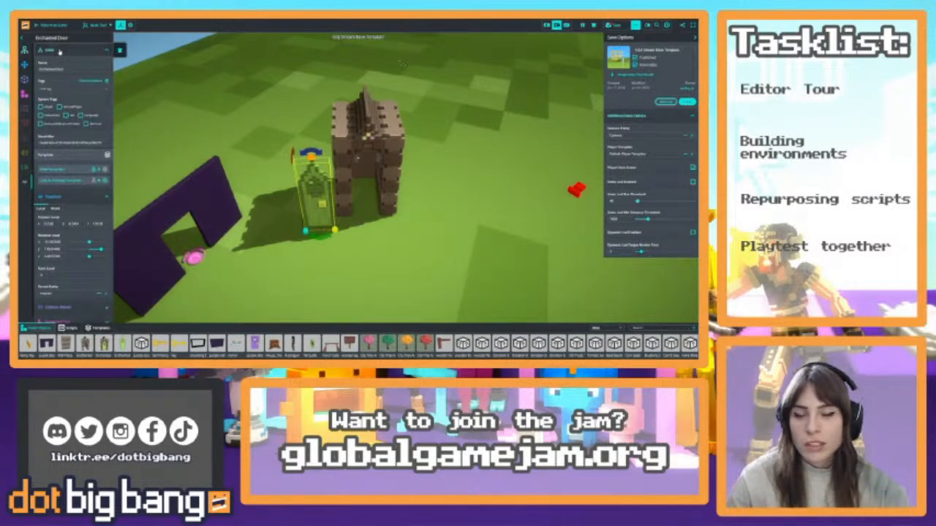
pyautogui.click(66, 52)
pyautogui.click(64, 64)
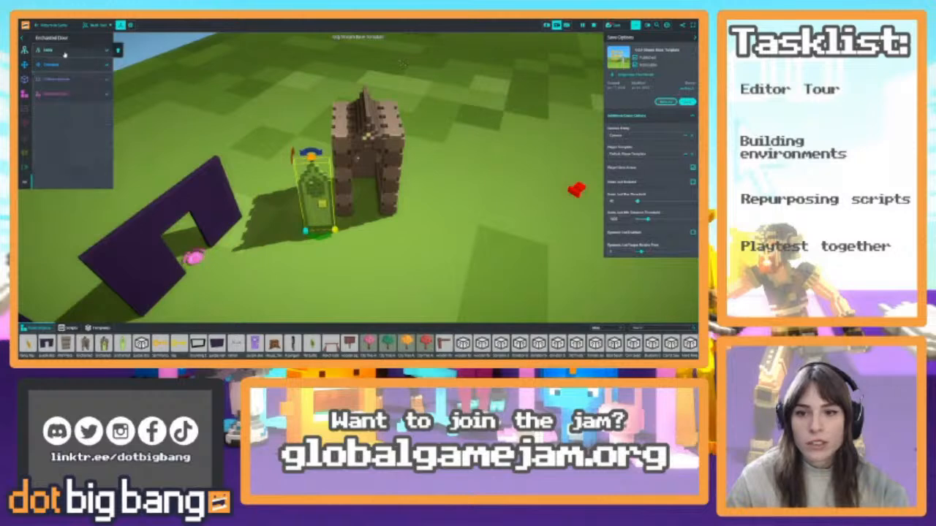
pyautogui.click(64, 54)
pyautogui.click(62, 70)
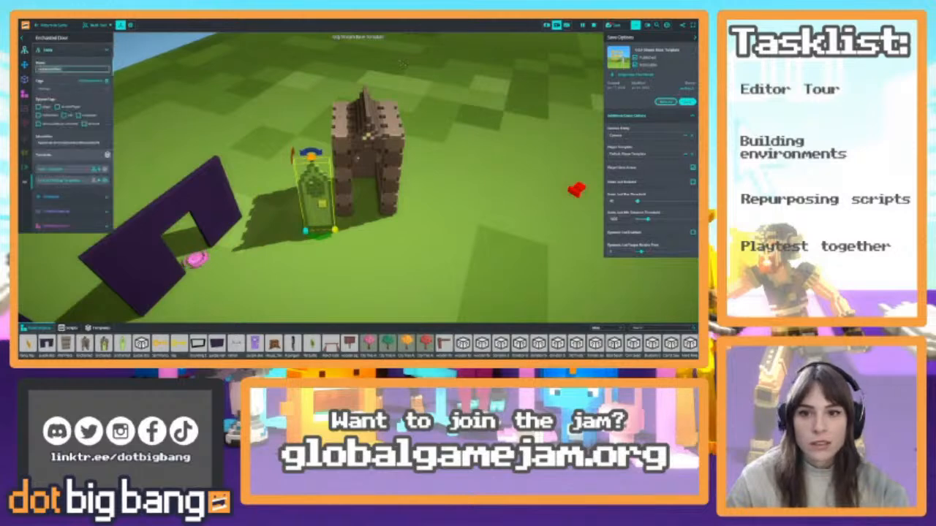
pyautogui.click(71, 50)
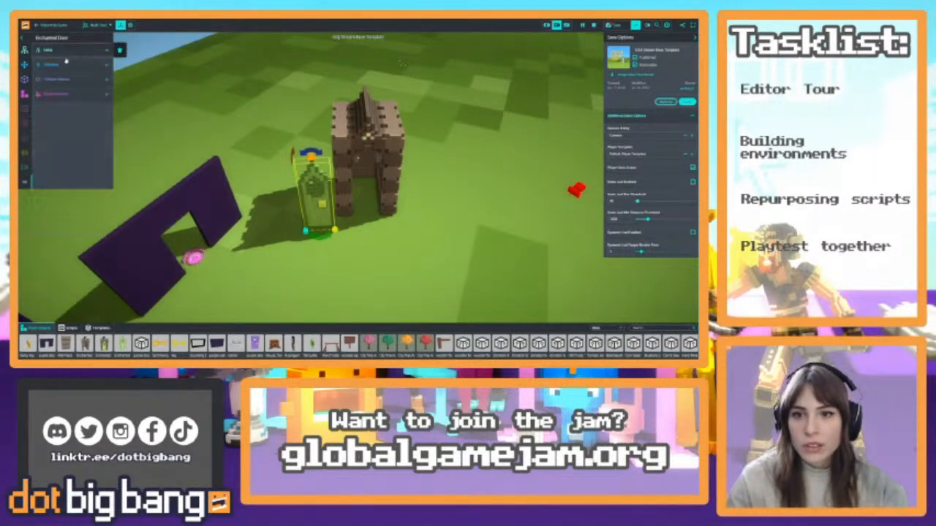
pyautogui.click(65, 65)
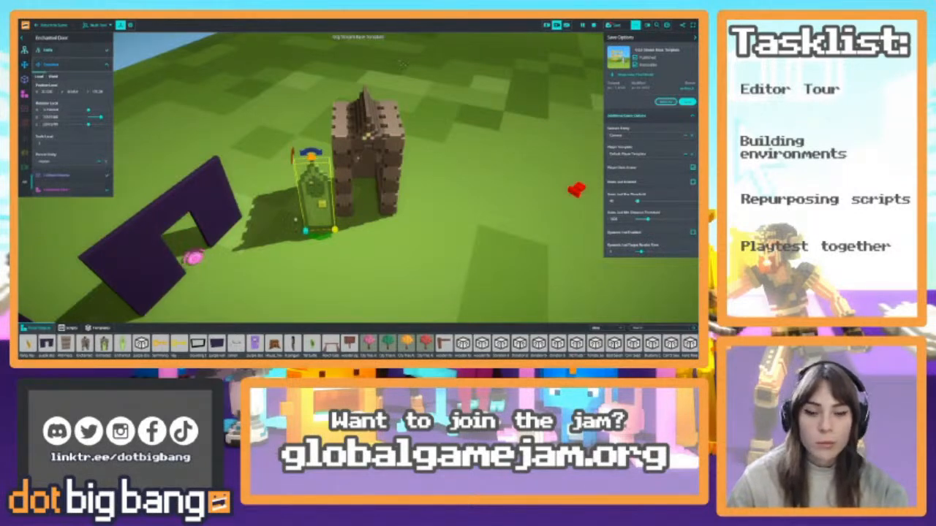
# Move the enlarged Enchanted Door from the grass into the opening of the Enchanted Arch
pyautogui.moveTo(307, 215); pyautogui.dragTo(288, 204)
pyautogui.moveTo(261, 170); pyautogui.dragTo(360, 295)
pyautogui.moveTo(323, 259); pyautogui.dragTo(330, 199)
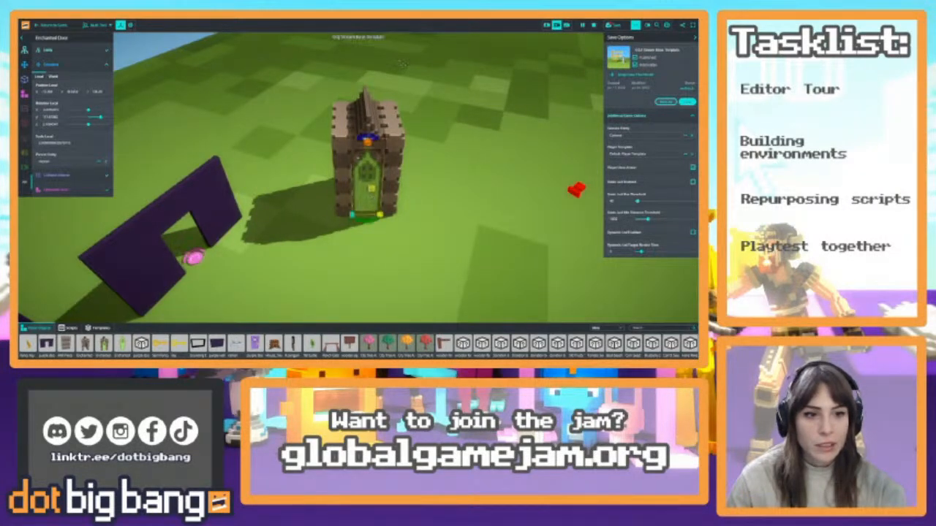
# Make the Enchanted Arch the parent entity of the Enchanted Door and test the link by moving the arch away and back
pyautogui.click(65, 162)
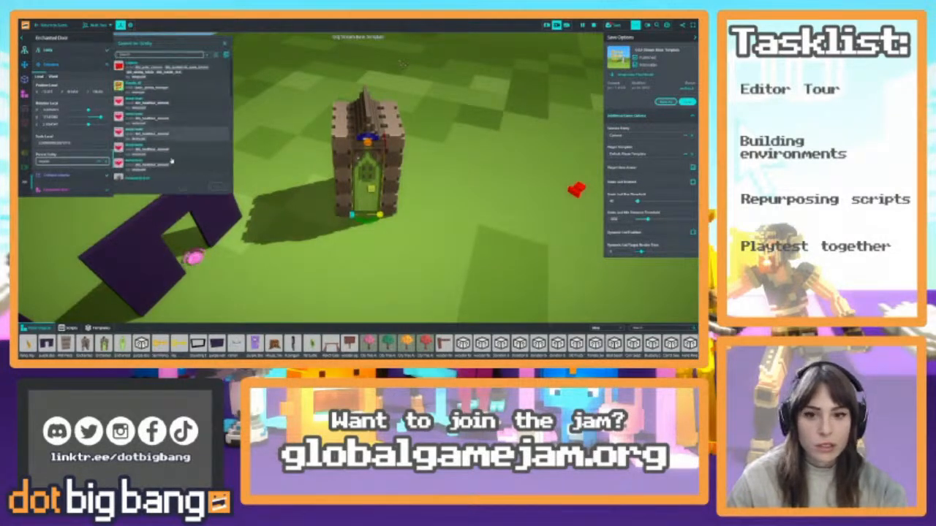
pyautogui.click(149, 73)
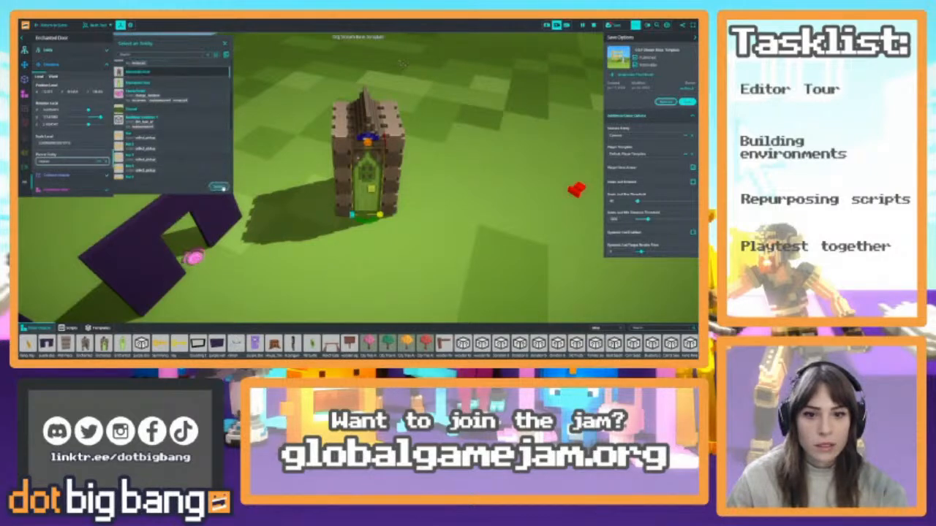
pyautogui.click(220, 186)
pyautogui.click(353, 158)
pyautogui.moveTo(352, 158); pyautogui.dragTo(280, 127)
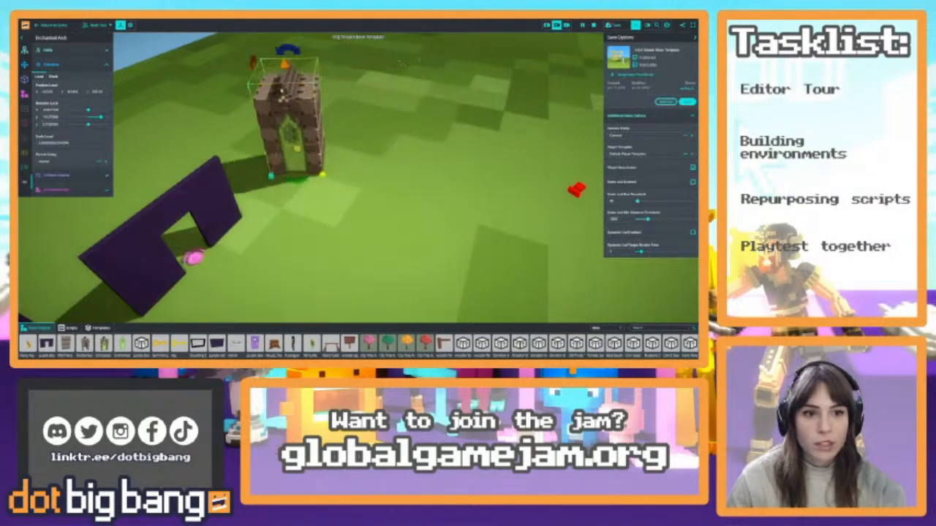
pyautogui.moveTo(283, 91); pyautogui.dragTo(354, 125)
# Clear the Enchanted Door's parent entity, and move the arch back and the door forward independently of each other
pyautogui.click(356, 179)
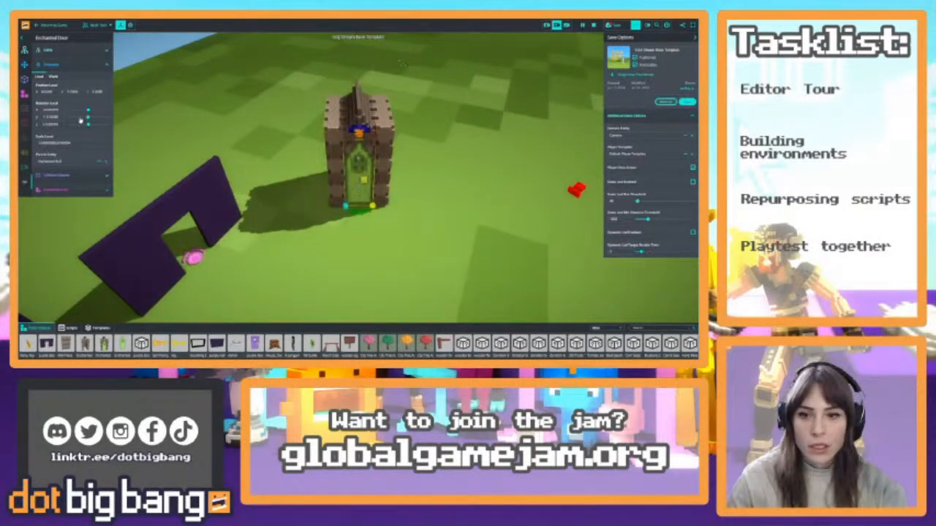
pyautogui.click(106, 162)
pyautogui.click(360, 116)
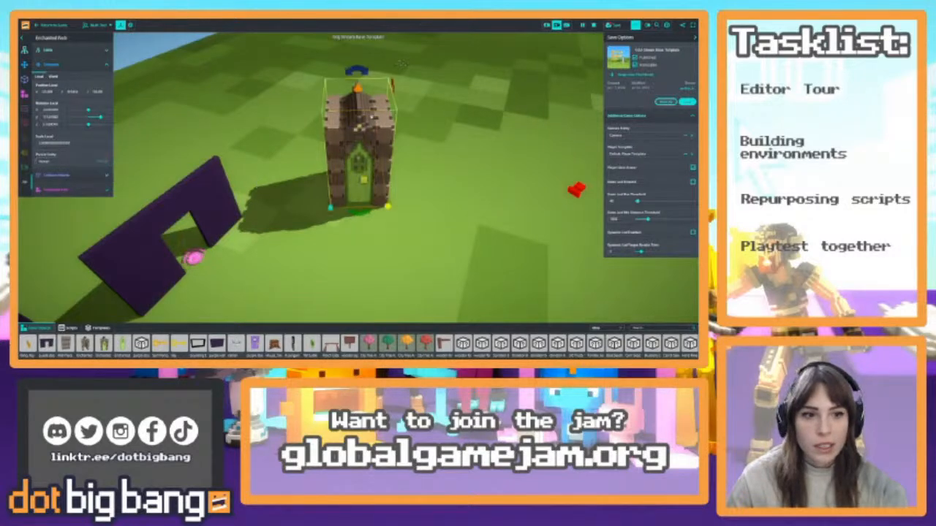
pyautogui.moveTo(359, 116); pyautogui.dragTo(340, 105)
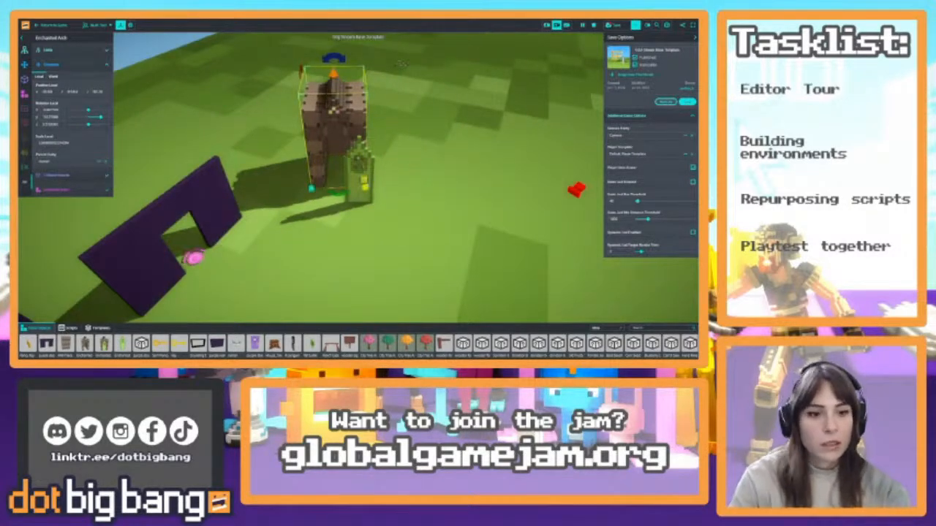
pyautogui.click(359, 174)
pyautogui.moveTo(358, 174); pyautogui.dragTo(344, 186)
# Open the Enchanted Door's collision shape properties and examine its collider setting against the door's shape from close up
pyautogui.click(59, 65)
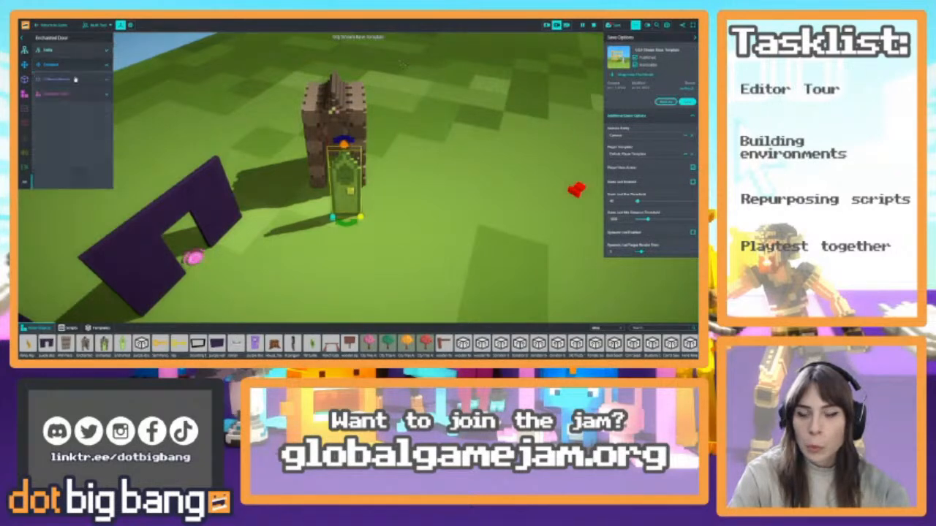
pyautogui.click(73, 79)
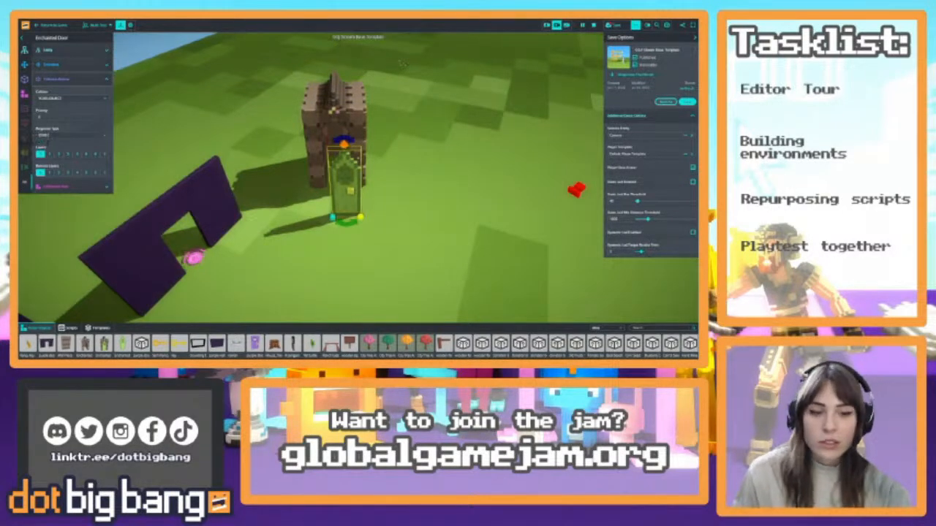
pyautogui.click(68, 99)
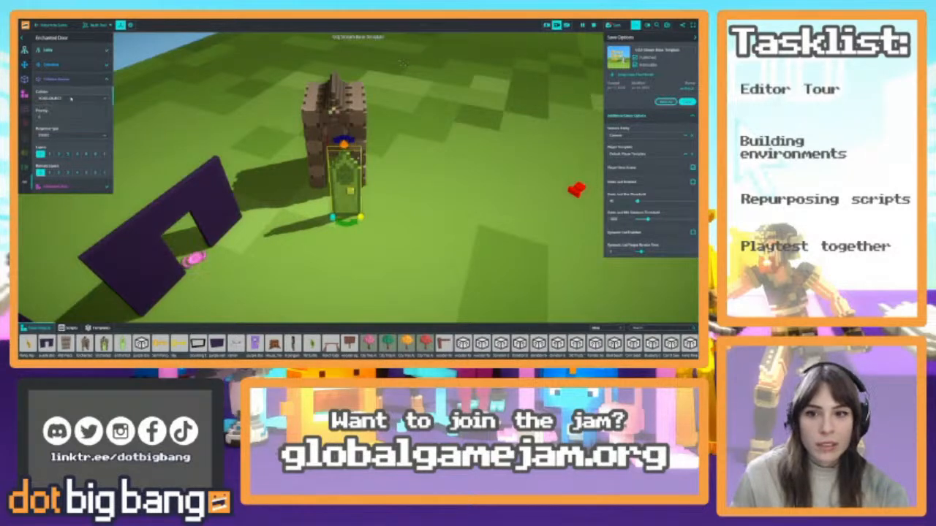
pyautogui.moveTo(427, 172); pyautogui.dragTo(358, 157, button='right')
pyautogui.press('w')
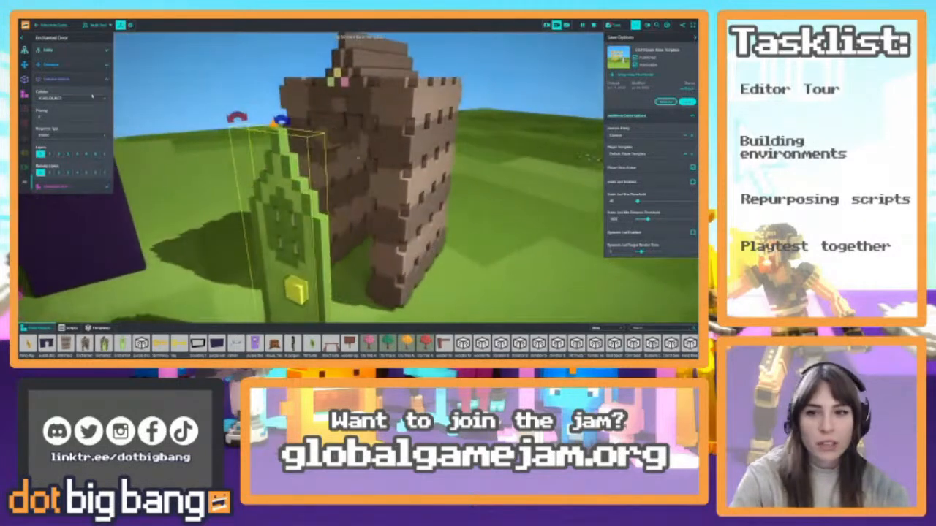
pyautogui.moveTo(345, 234); pyautogui.dragTo(298, 172, button='right')
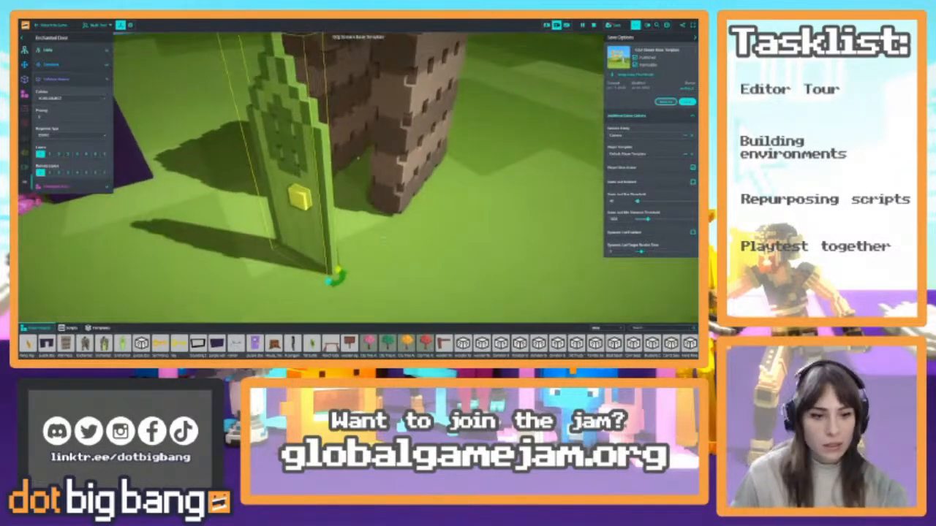
pyautogui.moveTo(305, 292); pyautogui.dragTo(300, 211, button='right')
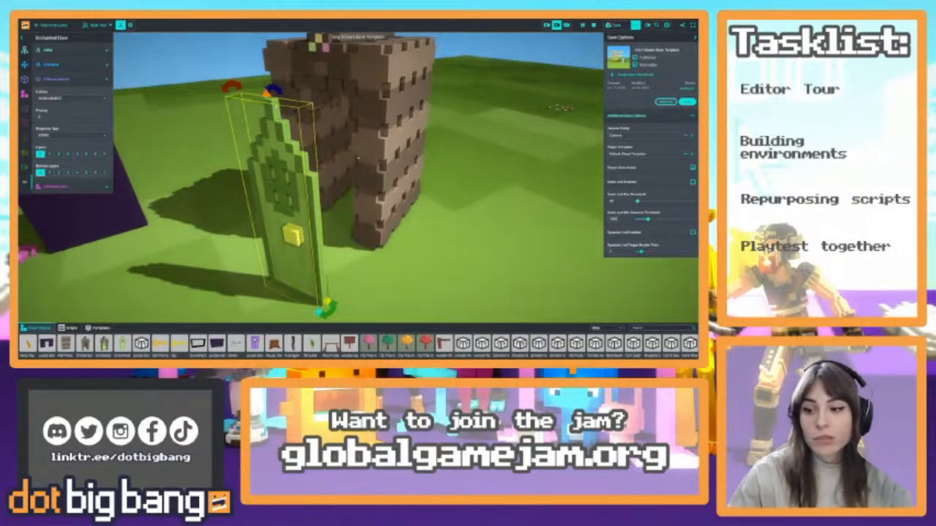
# Try the box and capsule colliders on the Enchanted Door, and set its collider back to voxel object
pyautogui.click(45, 98)
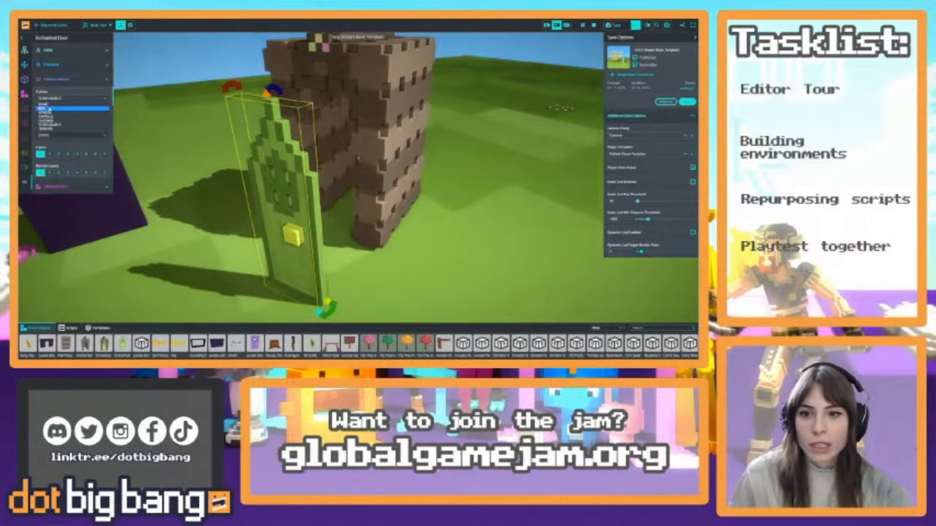
pyautogui.click(49, 108)
pyautogui.click(80, 100)
pyautogui.click(66, 117)
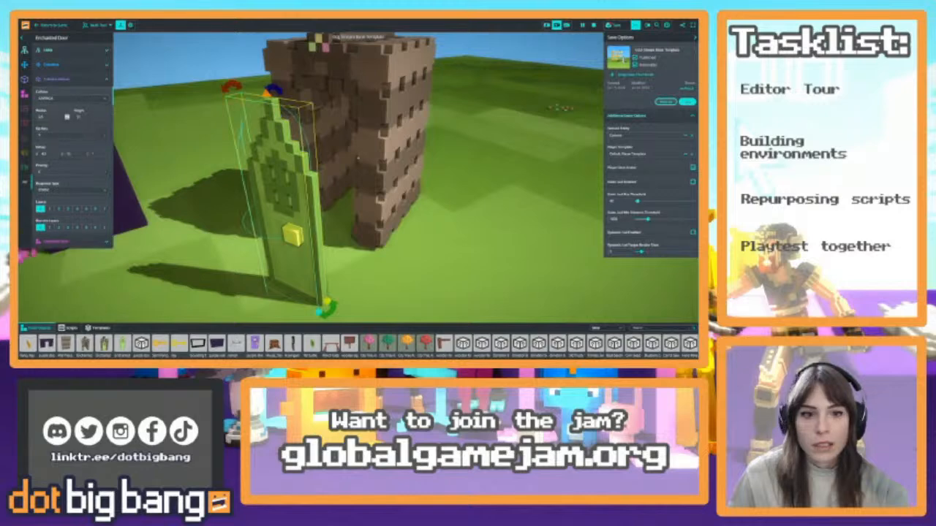
pyautogui.click(79, 99)
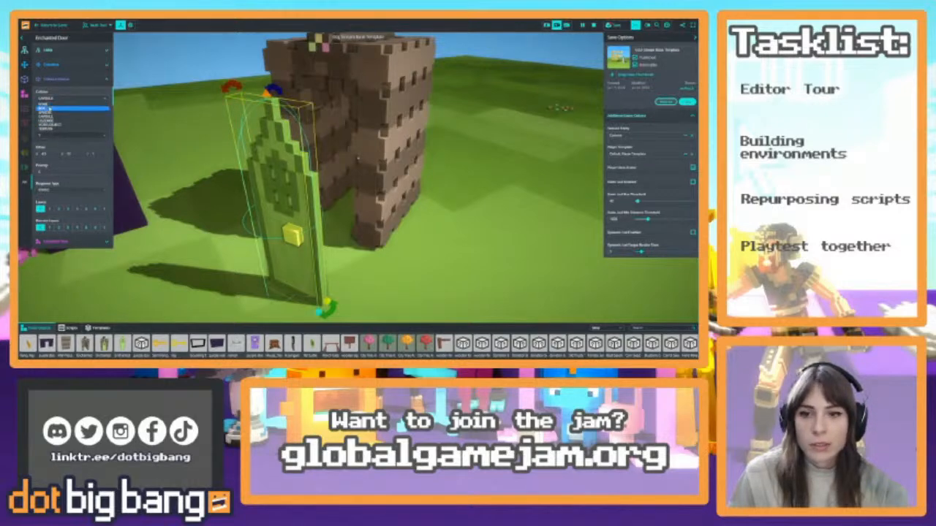
pyautogui.click(64, 125)
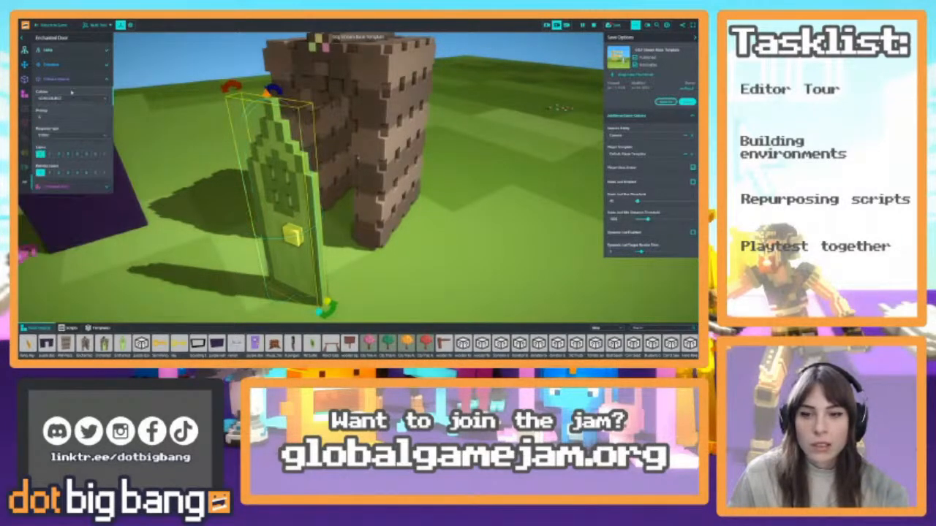
# Check the Enchanted Door's collision response type options, and switch from its collision properties to its voxel object properties
pyautogui.moveTo(356, 129); pyautogui.dragTo(402, 141, button='right')
pyautogui.click(81, 137)
pyautogui.click(82, 139)
pyautogui.click(84, 82)
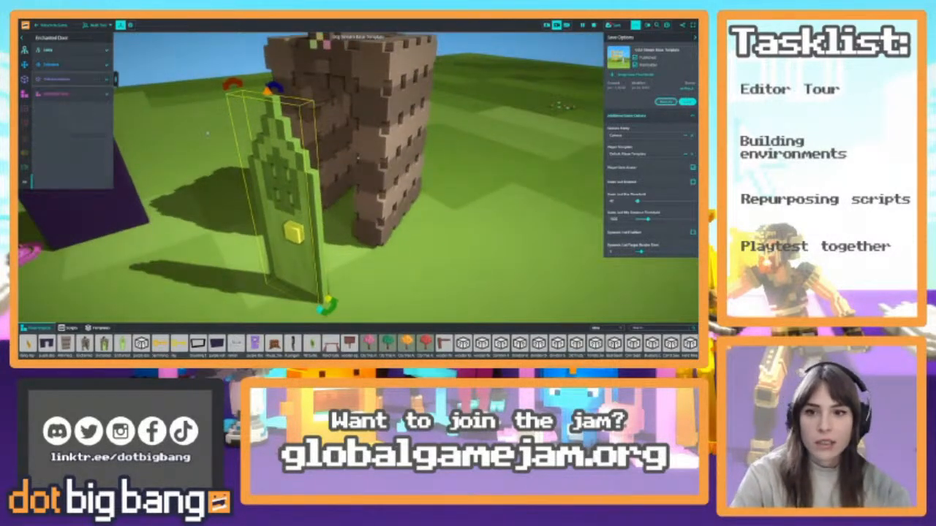
pyautogui.click(61, 95)
pyautogui.moveTo(307, 170); pyautogui.dragTo(325, 203, button='right')
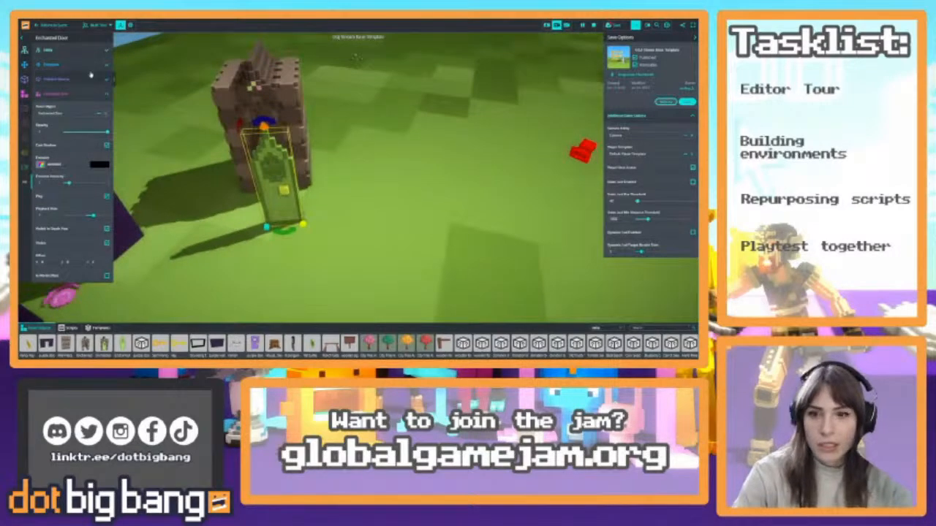
# Move the Enchanted Door back into the Enchanted Arch's opening and display the arch's transform properties
pyautogui.moveTo(285, 210); pyautogui.dragTo(276, 179)
pyautogui.click(65, 65)
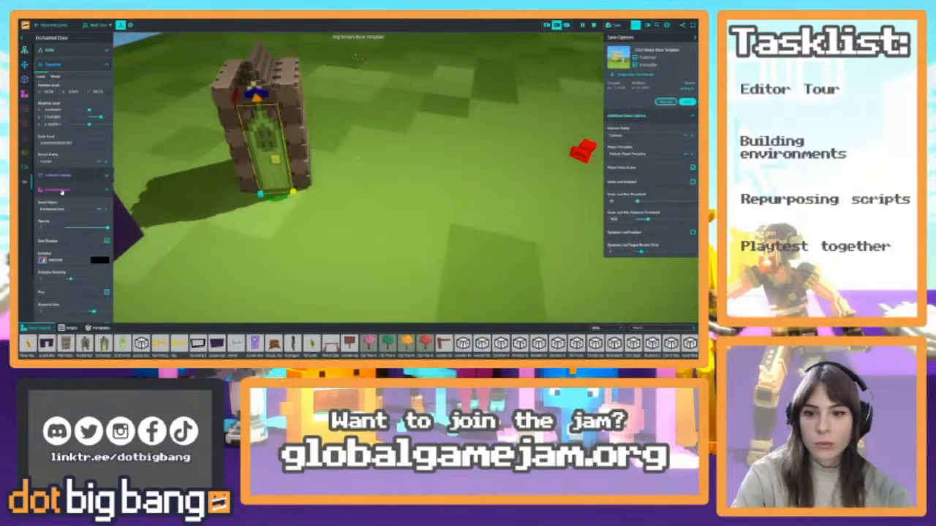
pyautogui.click(62, 191)
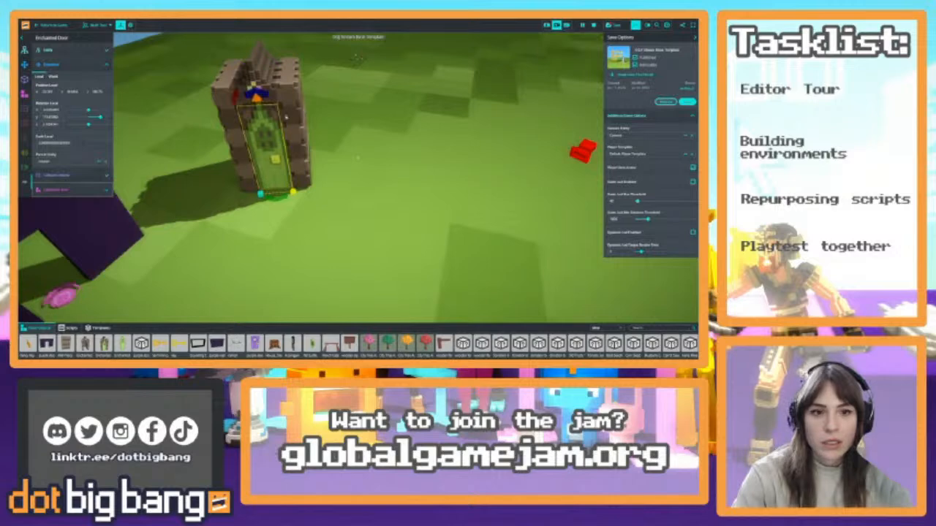
pyautogui.click(286, 116)
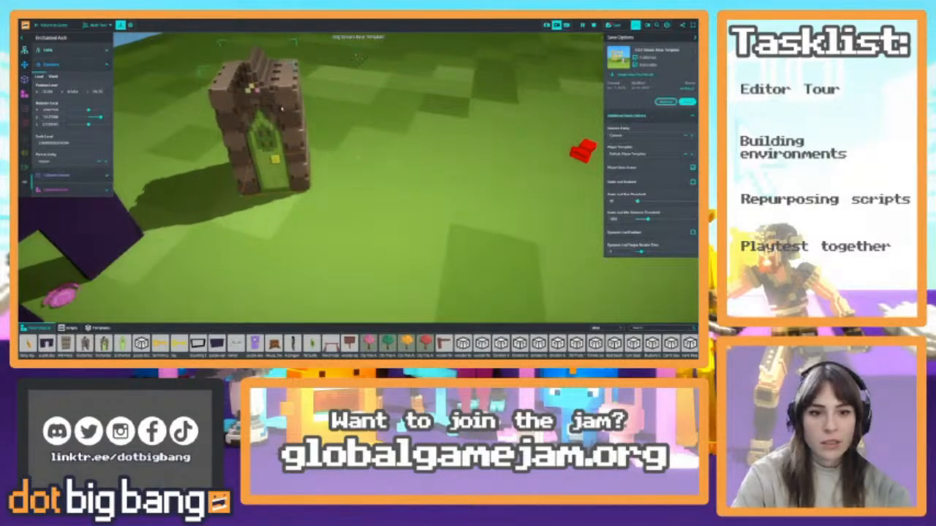
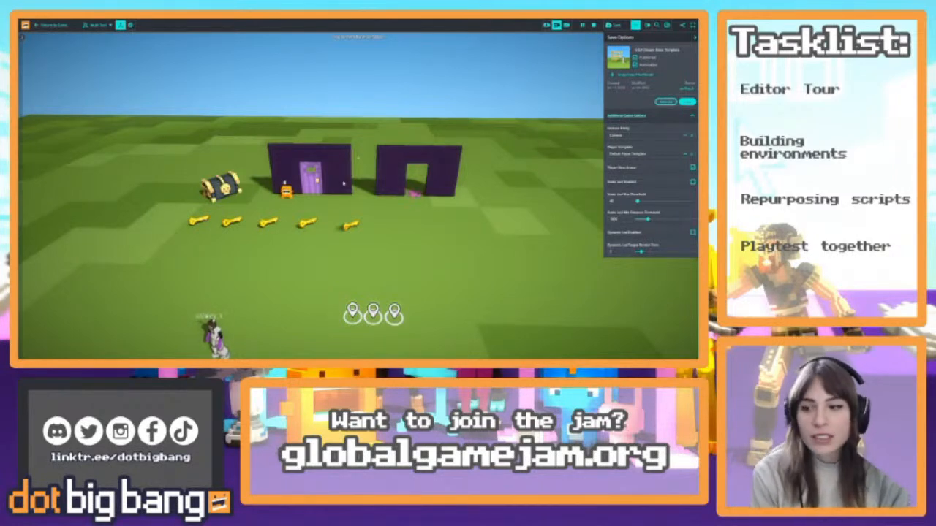
# Select the purple door, expand its unlock script's properties, and look through the script's code
pyautogui.click(314, 180)
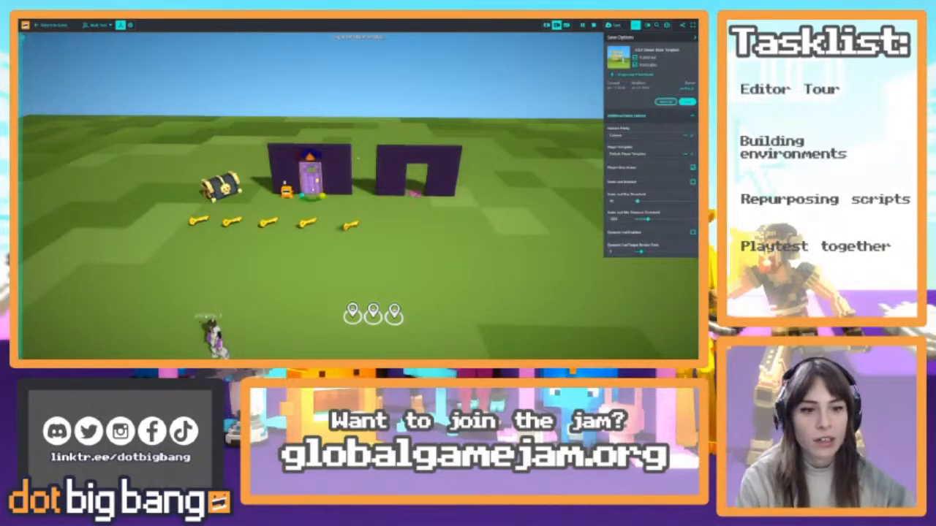
pyautogui.click(22, 41)
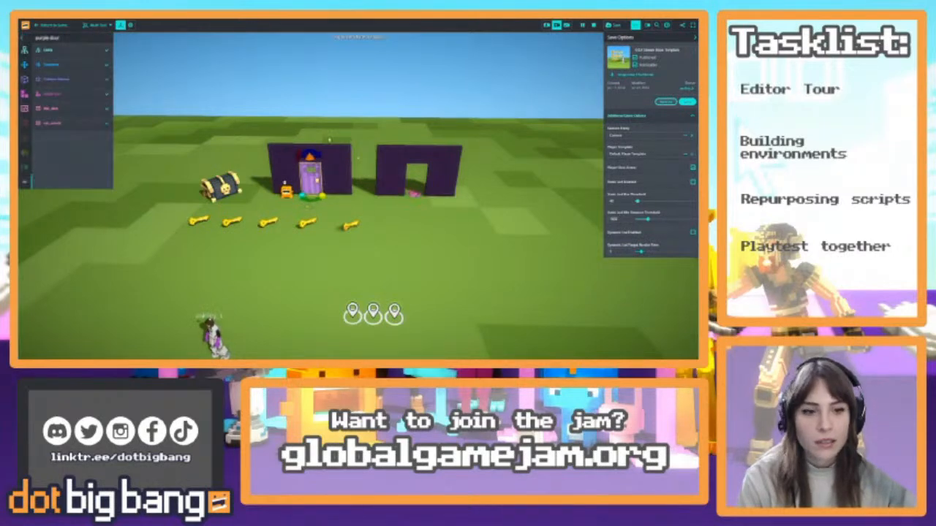
pyautogui.click(63, 122)
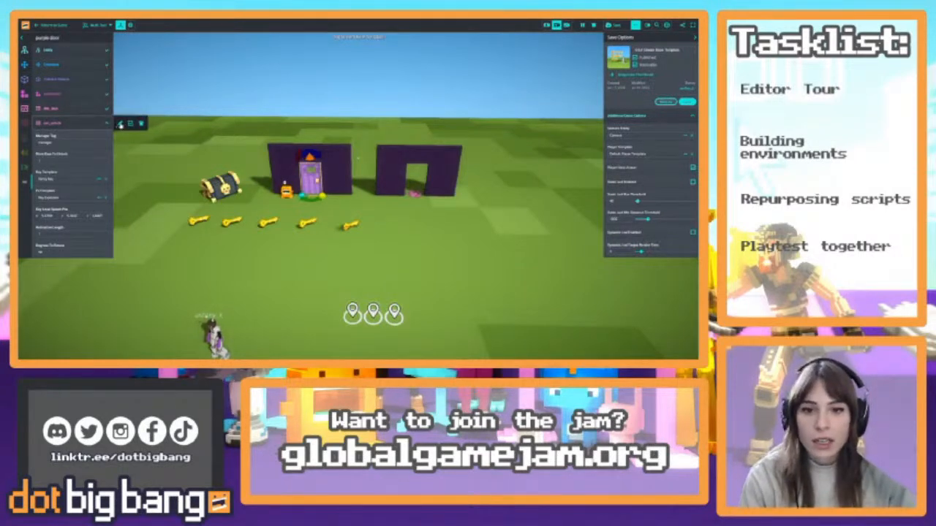
pyautogui.click(121, 125)
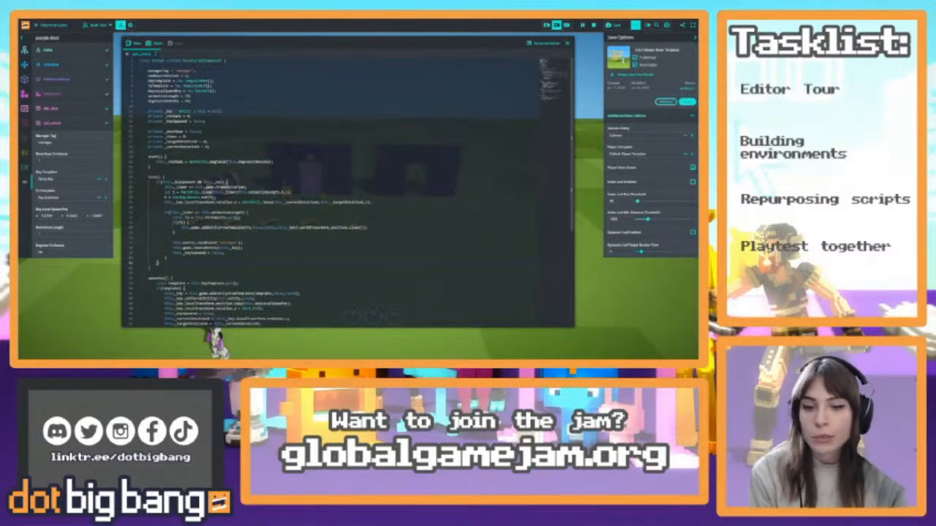
pyautogui.scroll(-5, 343, 183)
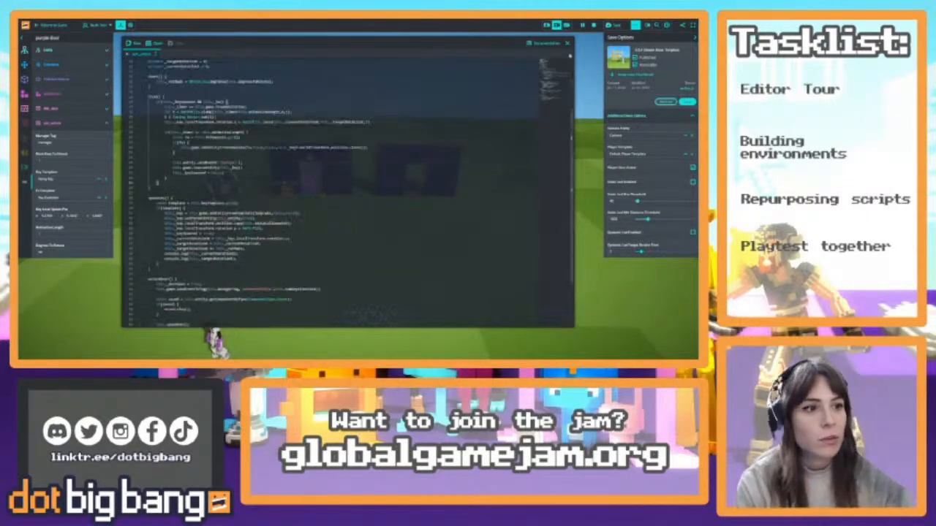
pyautogui.click(567, 43)
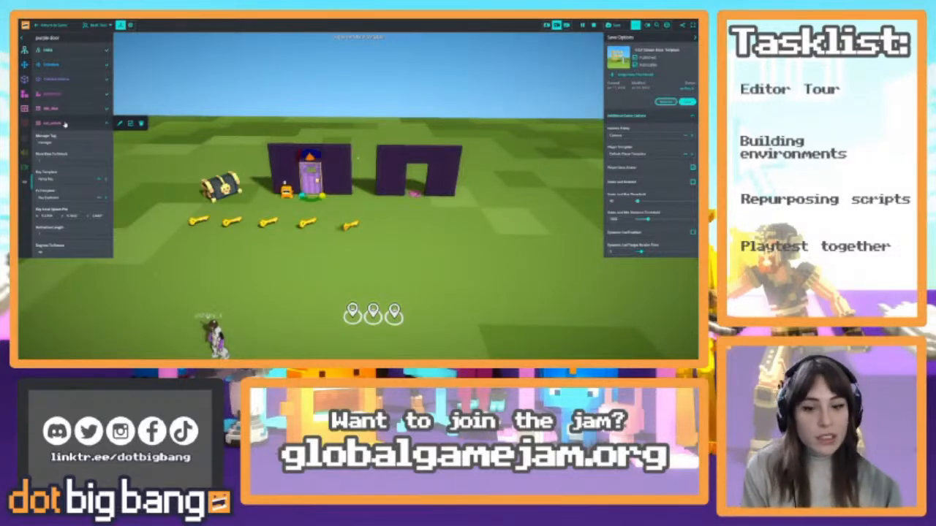
# Bring up the asset library, then reopen the purple door's unlock script code for another brief look
pyautogui.moveTo(400, 340)
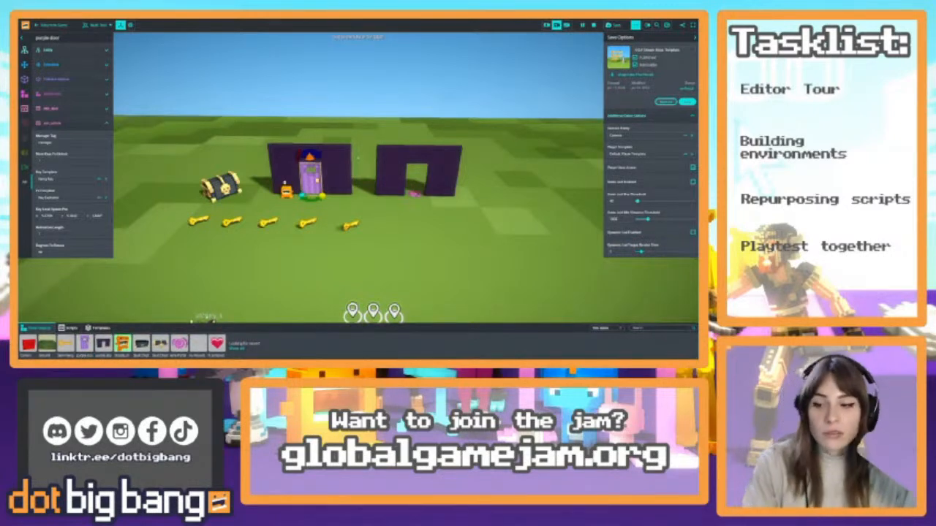
pyautogui.click(88, 129)
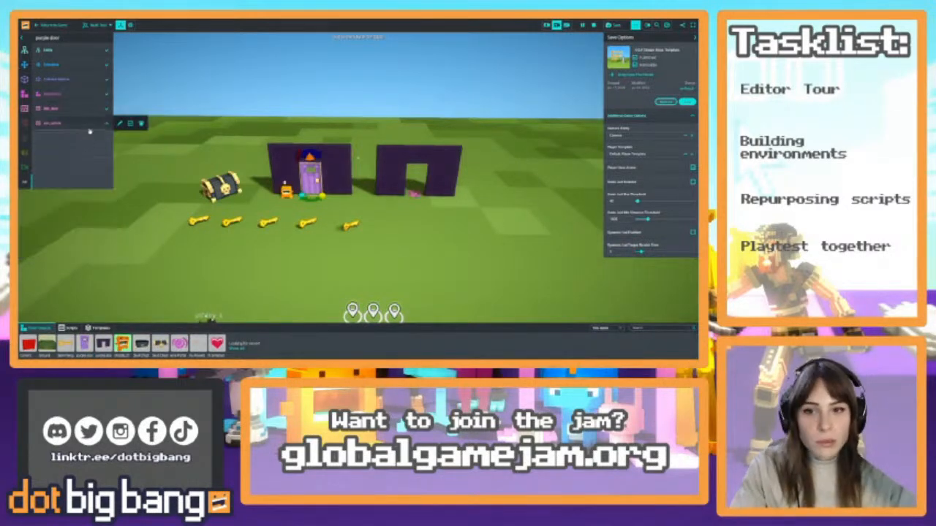
pyautogui.click(107, 124)
pyautogui.click(118, 124)
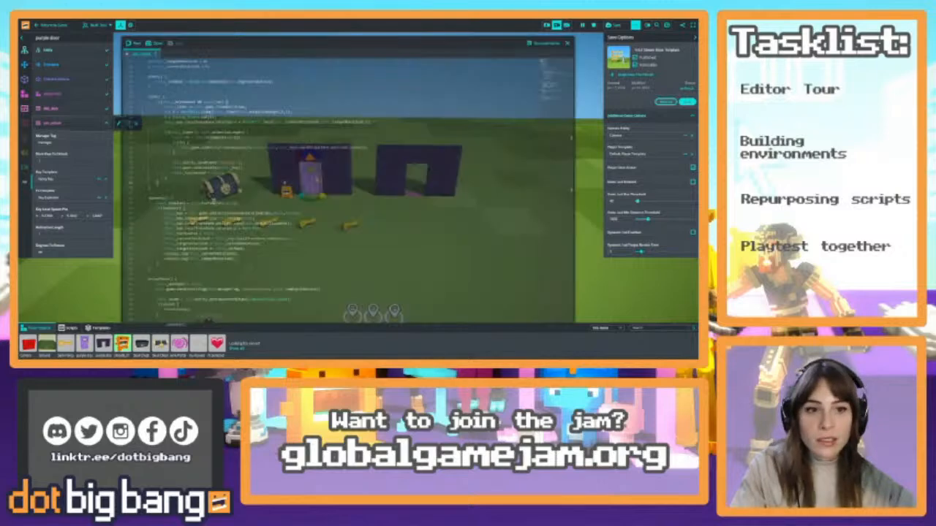
pyautogui.click(563, 42)
# Select the key at the end of the row nearest the open arch and display its pickup script properties
pyautogui.moveTo(378, 238); pyautogui.dragTo(388, 272, button='right')
pyautogui.press('w')
pyautogui.moveTo(257, 213); pyautogui.dragTo(239, 206)
pyautogui.click(97, 109)
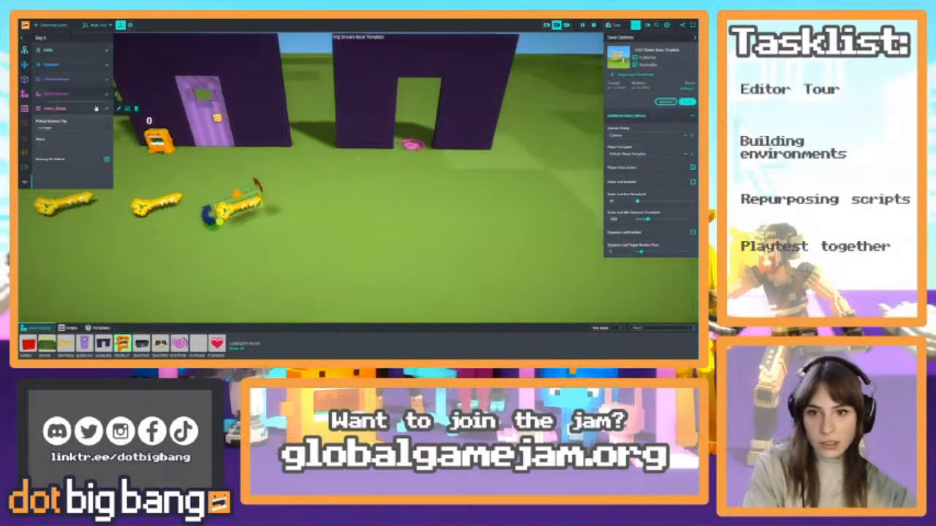
# Switch to playing the game and run the character through the end key to collect it
pyautogui.click(49, 32)
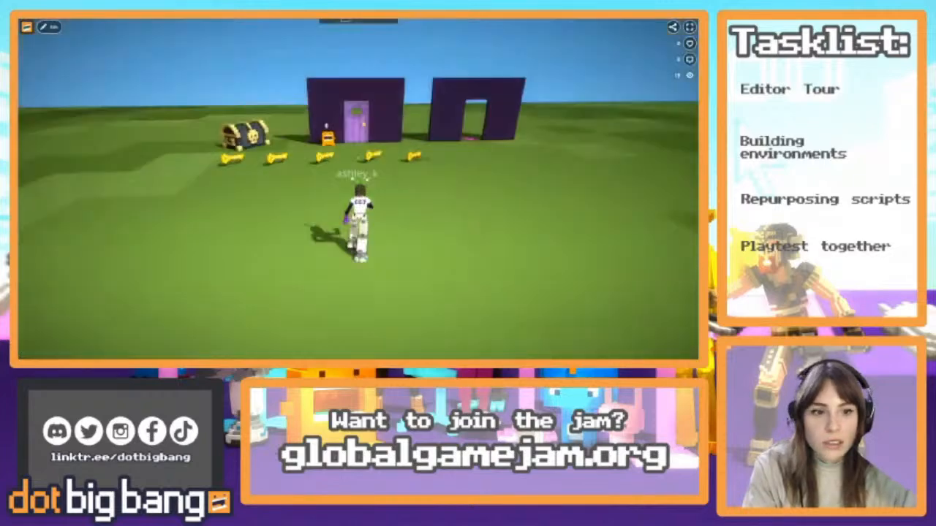
pyautogui.press('d')
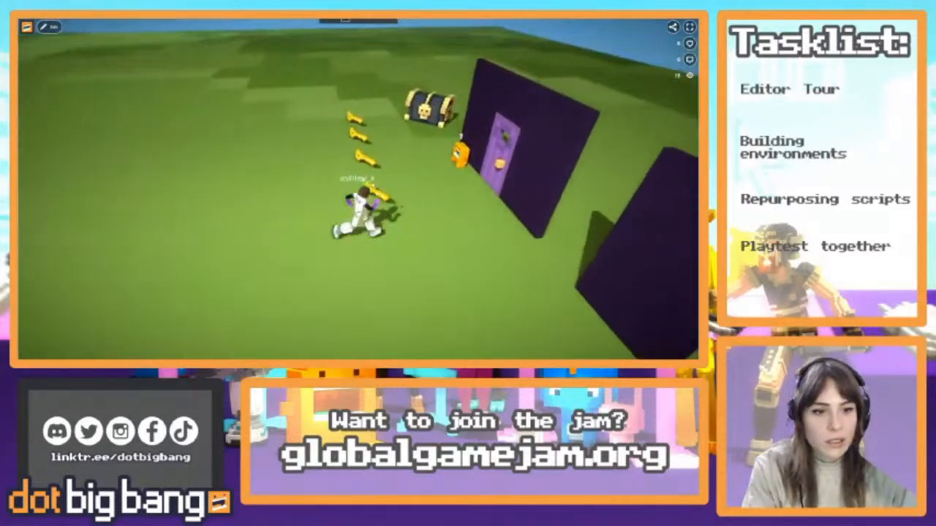
pyautogui.press('d')
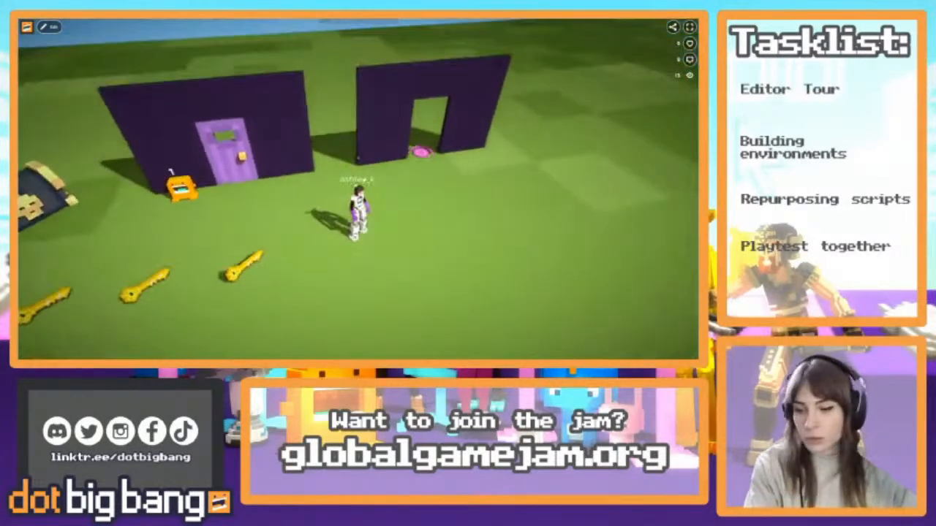
# Return to the editor, stop the game to reset the collected key, and set the game running again
pyautogui.click(49, 28)
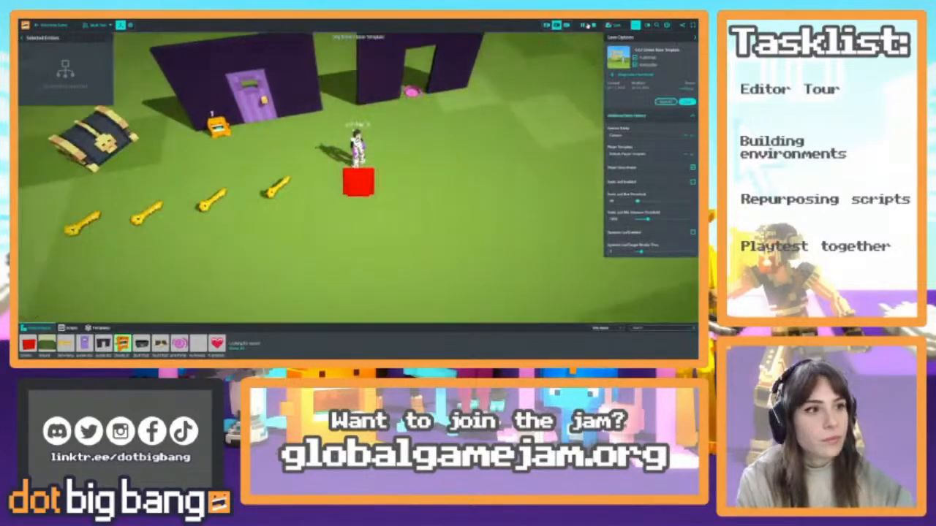
pyautogui.click(593, 25)
pyautogui.moveTo(418, 246); pyautogui.dragTo(397, 233, button='right')
pyautogui.click(582, 26)
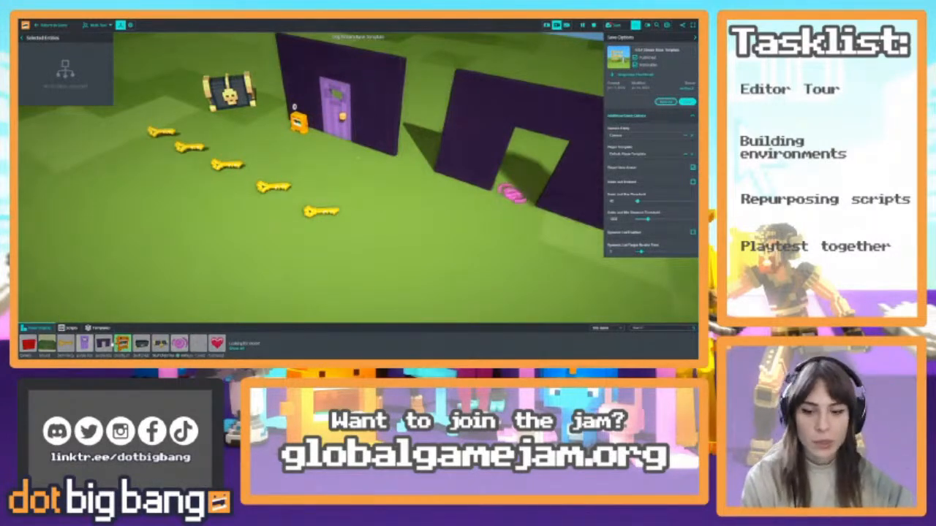
# Open the script library and add the Spin script to the end key of the row
pyautogui.click(71, 328)
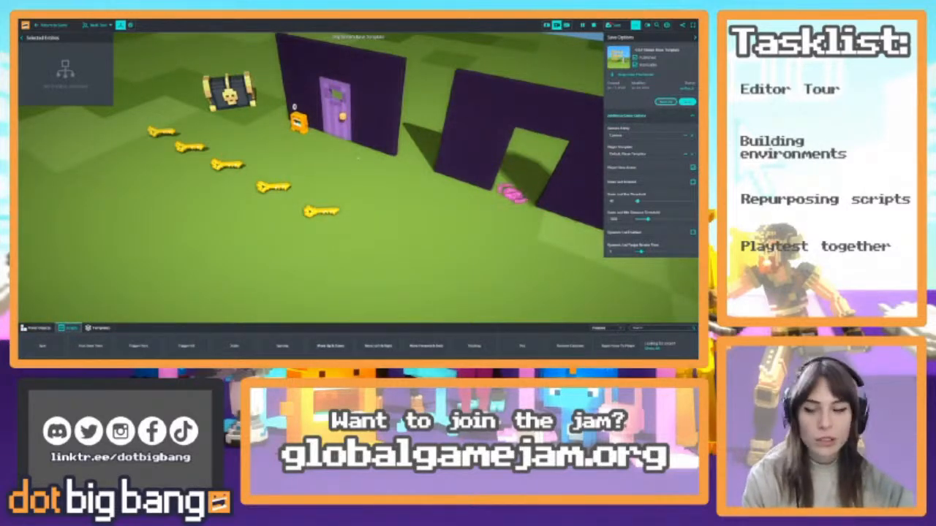
pyautogui.press('w')
pyautogui.moveTo(358, 157); pyautogui.dragTo(313, 178, button='right')
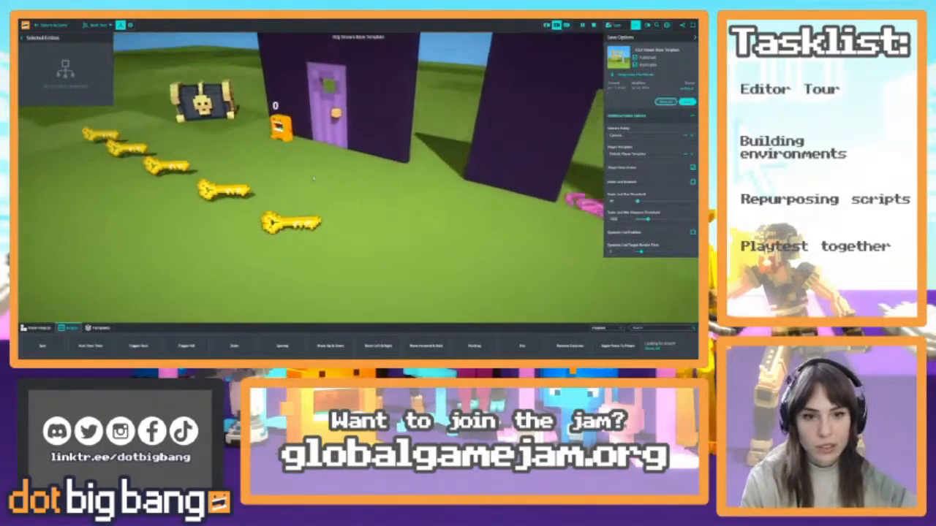
pyautogui.press('s')
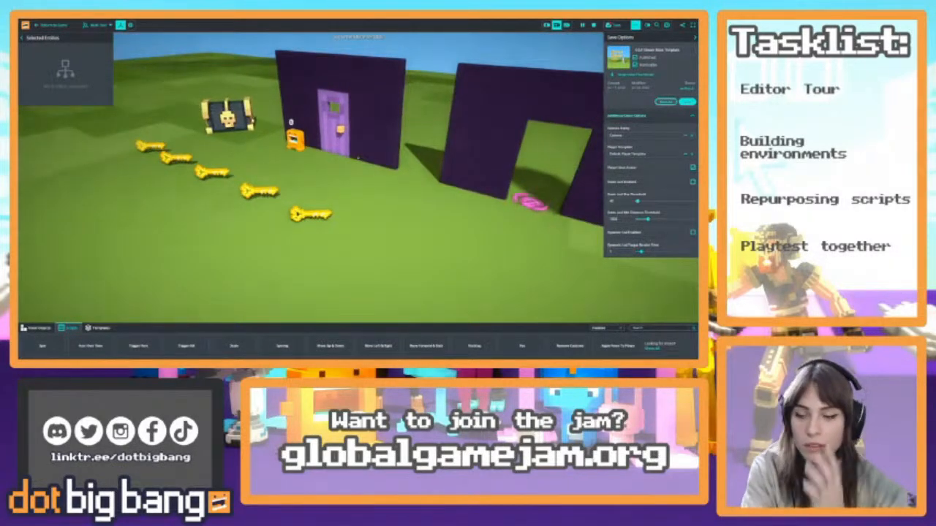
pyautogui.moveTo(212, 239)
pyautogui.mouseDown(button='right')
pyautogui.moveTo(255, 223)
pyautogui.moveTo(212, 188)
pyautogui.moveTo(188, 199)
pyautogui.moveTo(205, 241)
pyautogui.mouseUp(button='right')
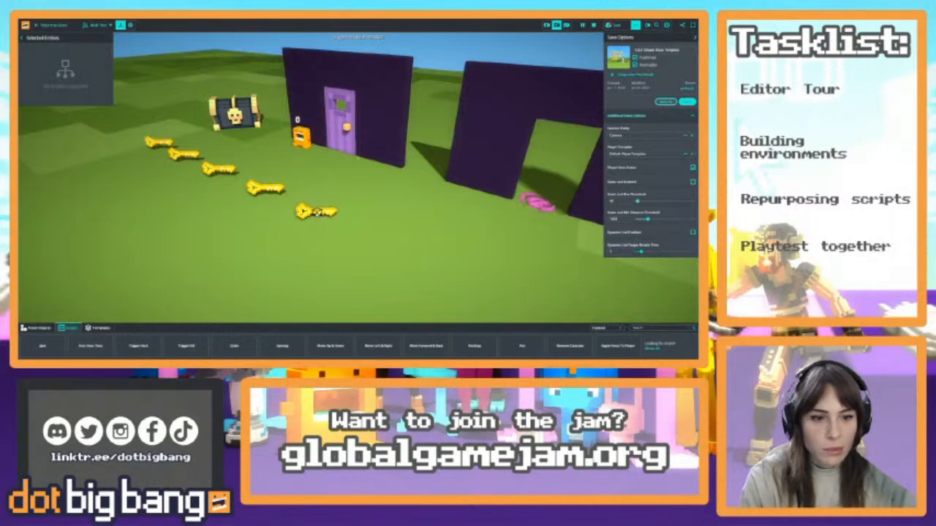
pyautogui.click(316, 212)
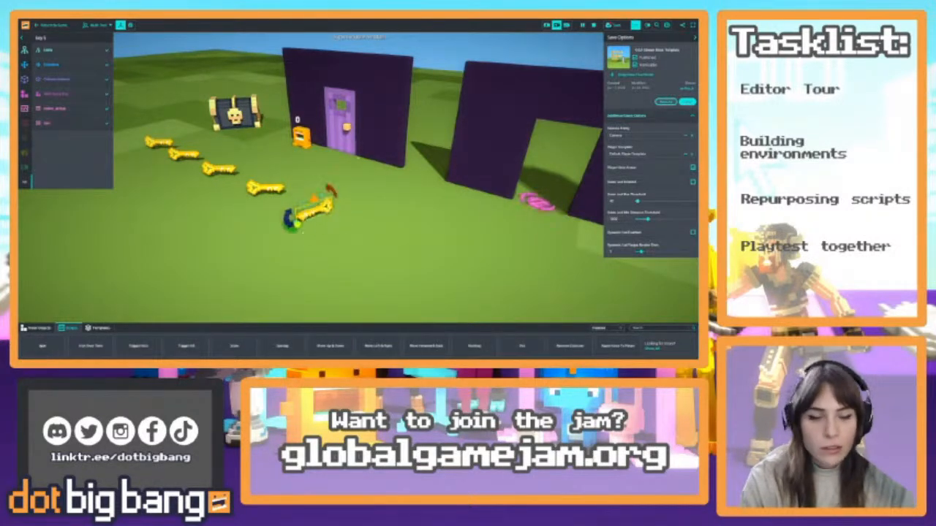
# View the spinning key up close and examine its Spin script's Spin Rate and Direction properties
pyautogui.press('w')
pyautogui.moveTo(349, 262); pyautogui.dragTo(163, 204, button='right')
pyautogui.press('s')
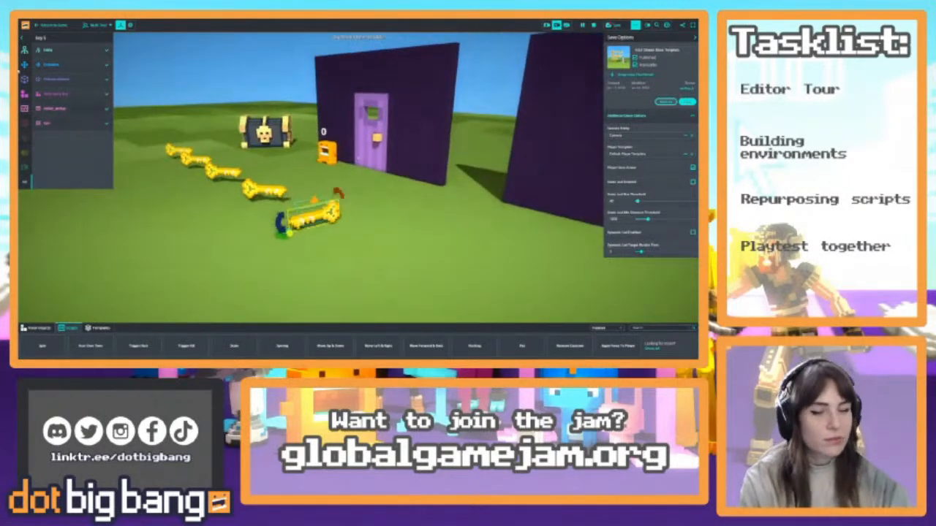
pyautogui.click(65, 123)
pyautogui.click(50, 143)
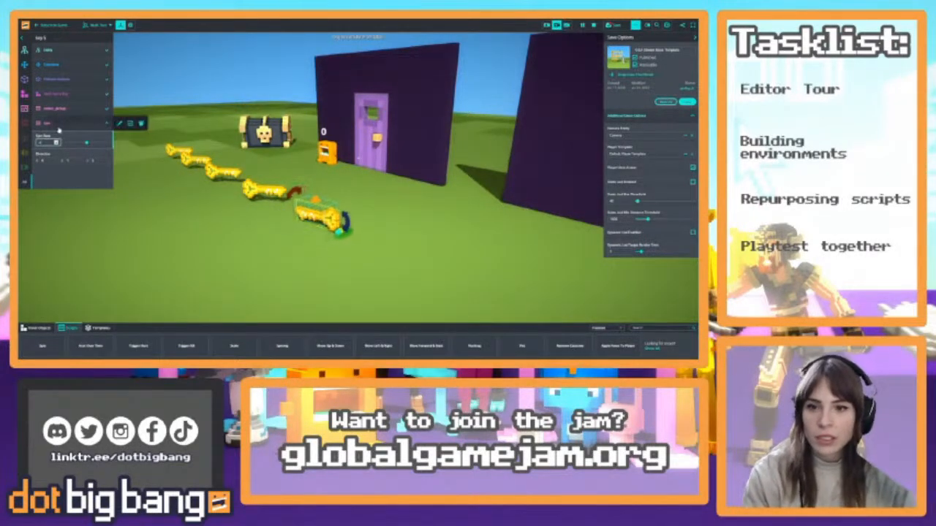
pyautogui.click(68, 125)
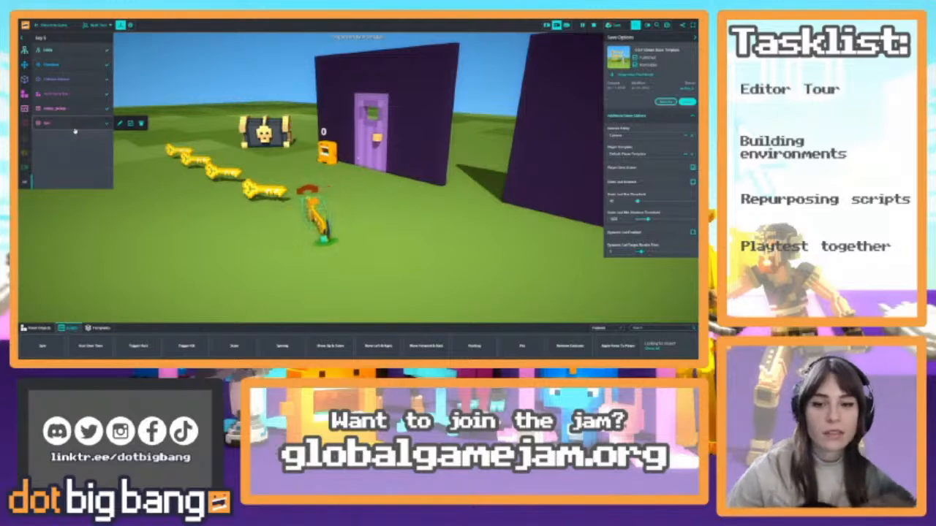
pyautogui.click(75, 131)
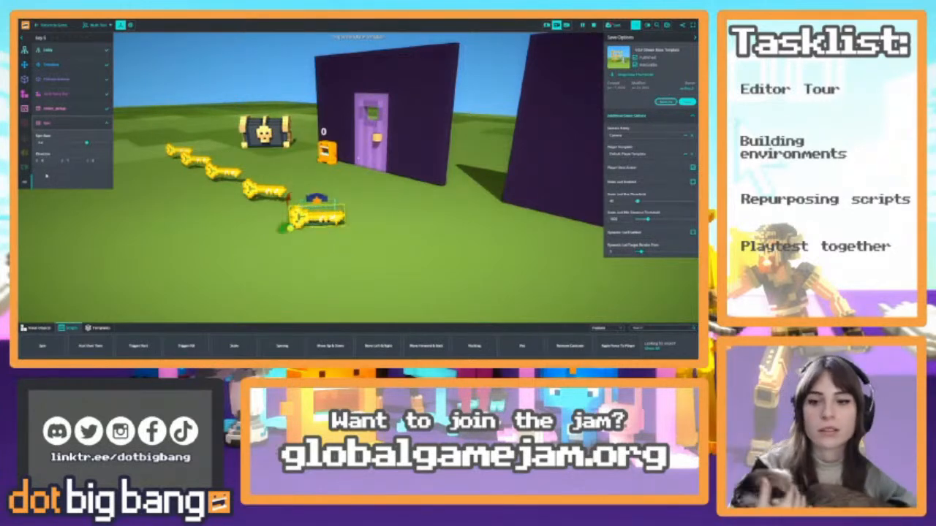
# Open the Spin script's code, highlight the Spin Rate and Direction property definitions, and close the code editor
pyautogui.click(115, 125)
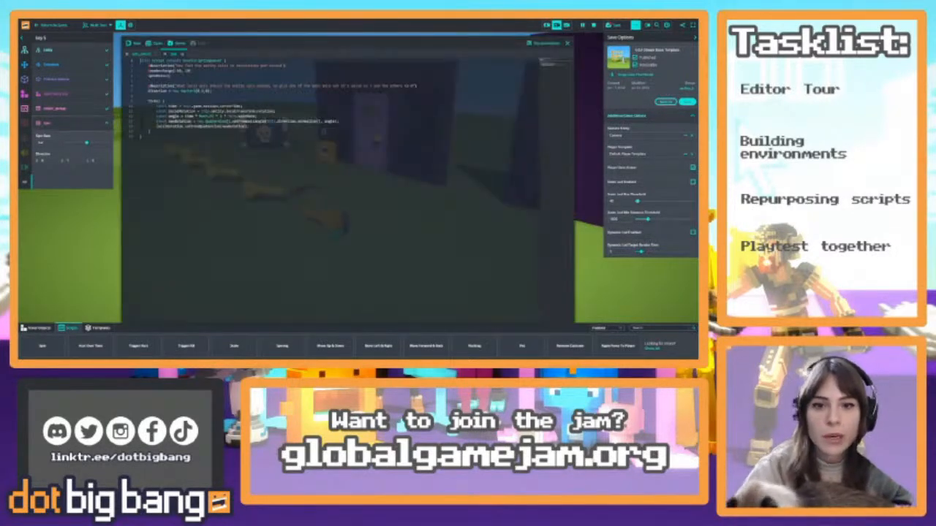
pyautogui.moveTo(212, 92); pyautogui.dragTo(148, 66)
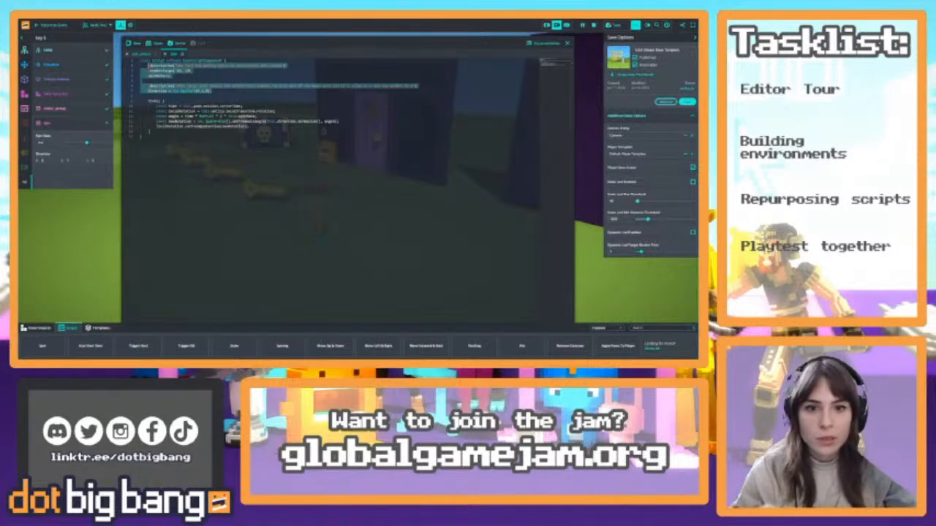
pyautogui.click(566, 43)
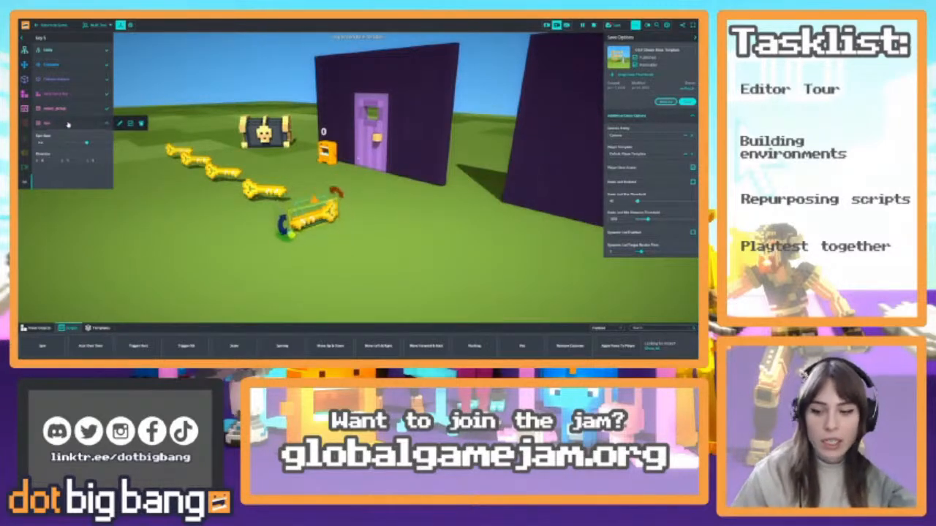
# Try a Spin Rate of 10 on the key and restore its previous rate
pyautogui.click(55, 143)
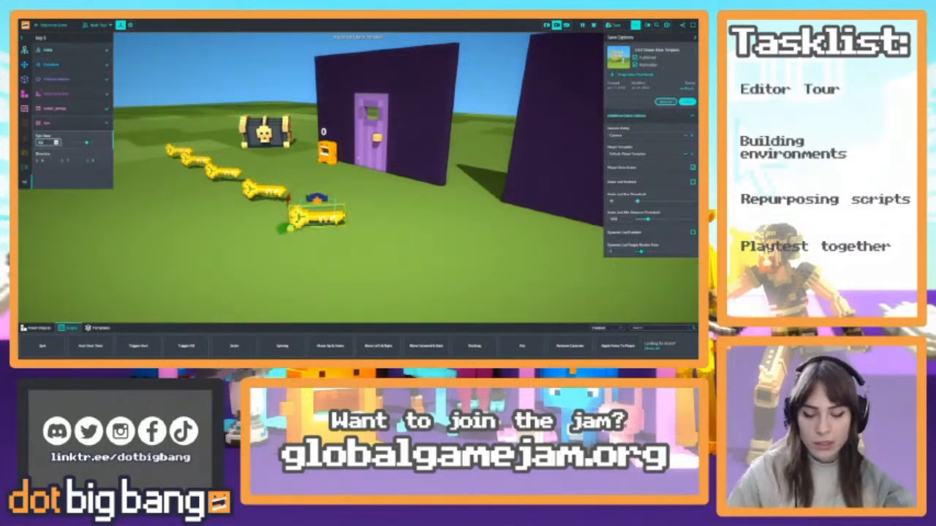
pyautogui.write('10')
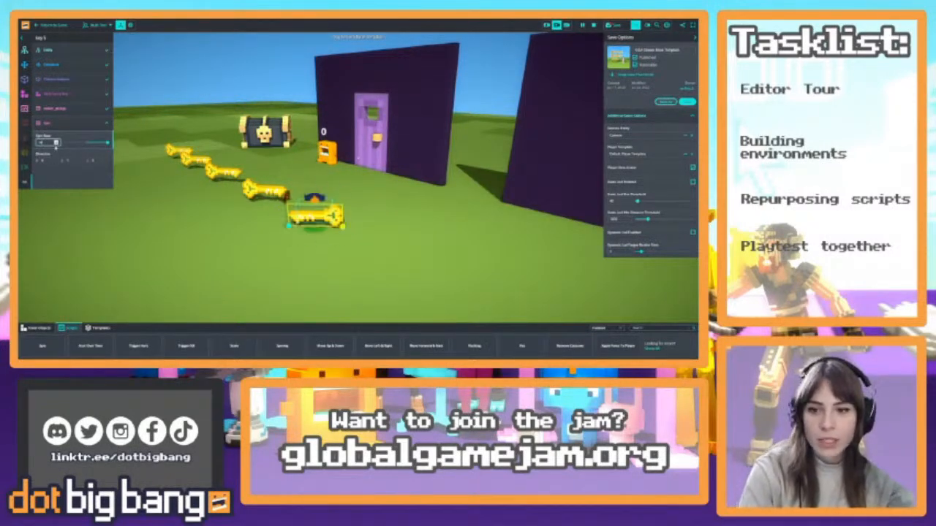
pyautogui.press('BackSpace')
pyautogui.press('BackSpace')
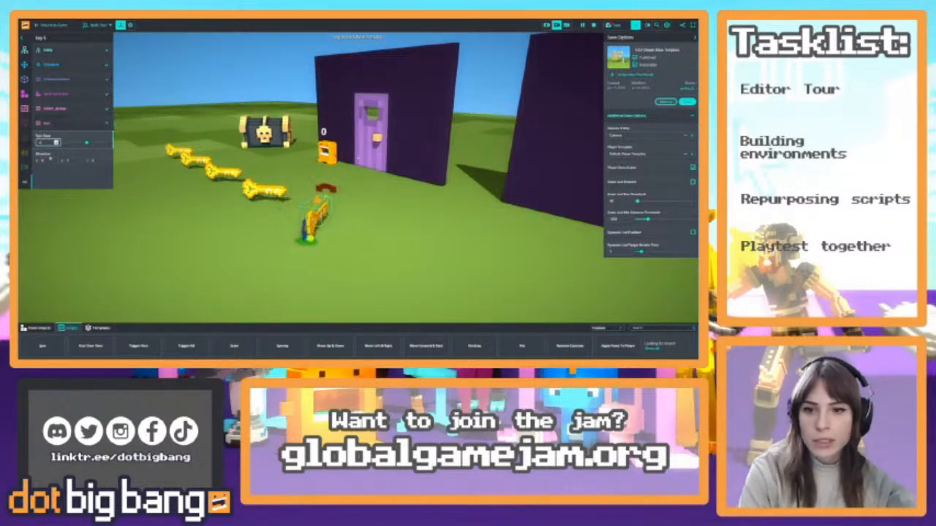
# Try spinning the key about the X axis instead of Y, and restore the Y-axis Direction
pyautogui.click(74, 160)
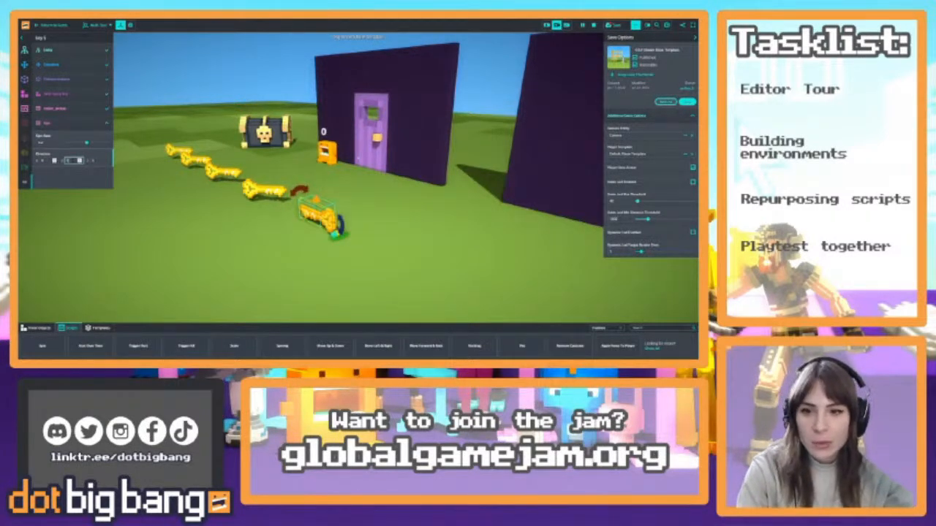
pyautogui.click(51, 160)
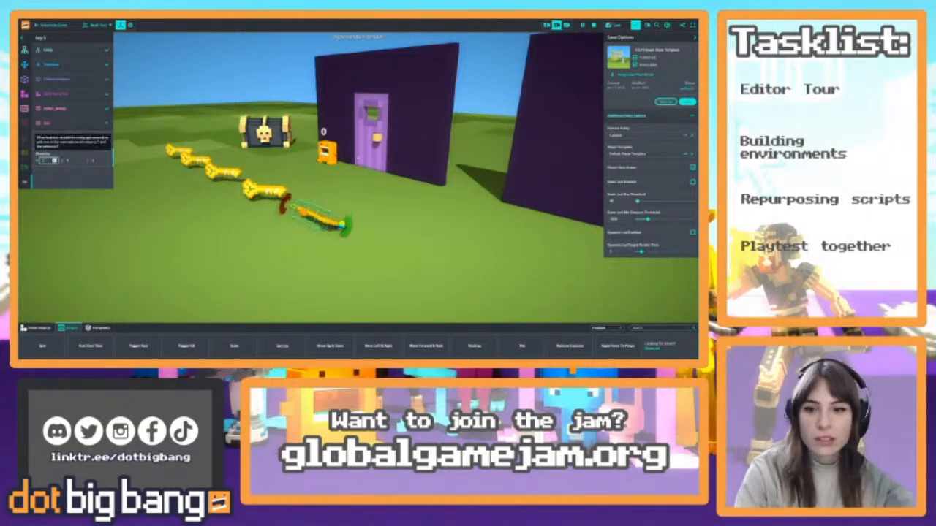
pyautogui.press('Tab')
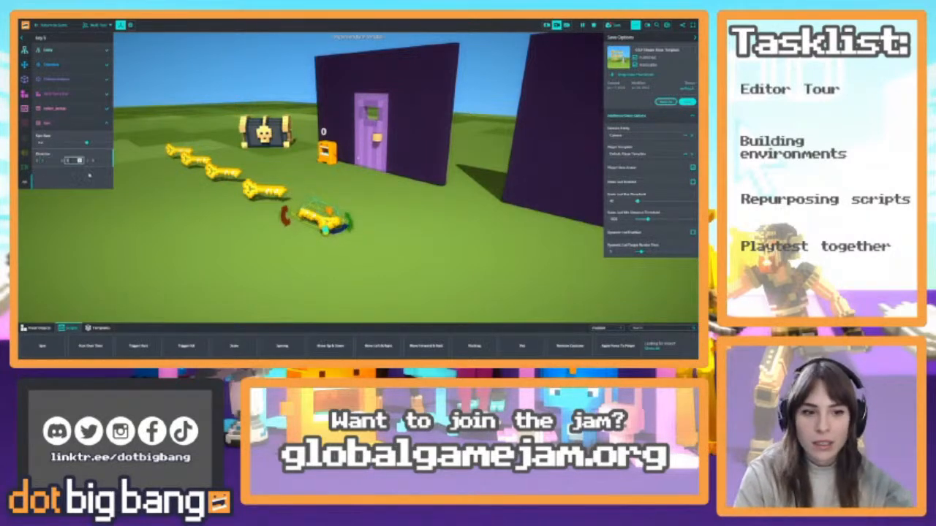
pyautogui.click(48, 160)
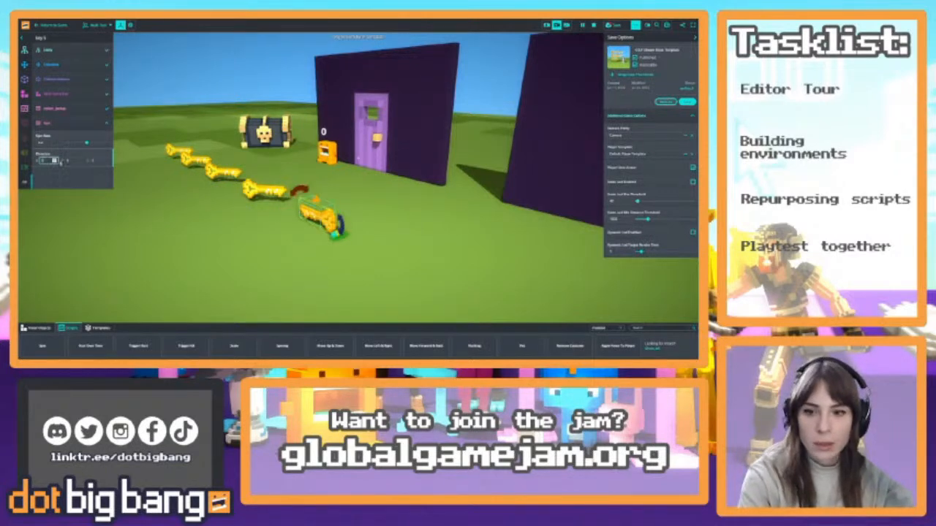
pyautogui.press('Tab')
pyautogui.click(82, 182)
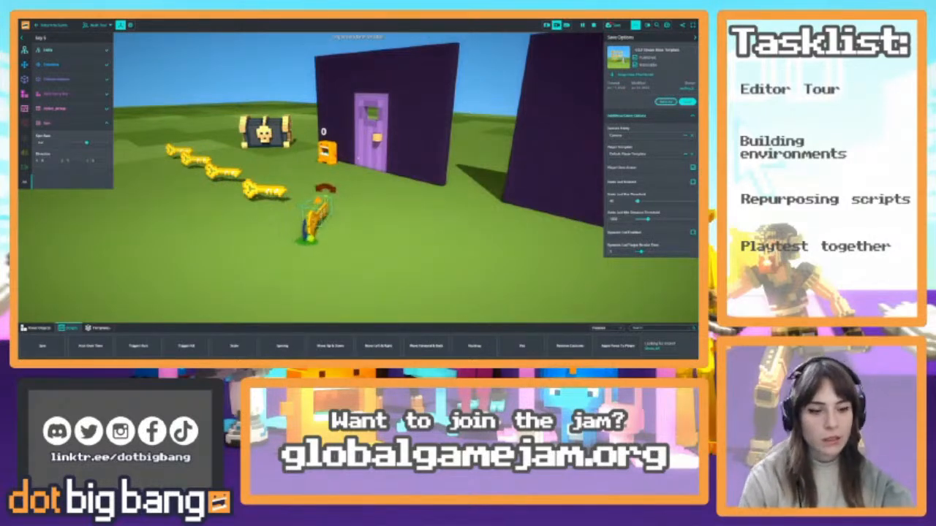
# Add the Move Up & Down script to the spinning key at the end of the row
pyautogui.moveTo(418, 222); pyautogui.dragTo(381, 251, button='right')
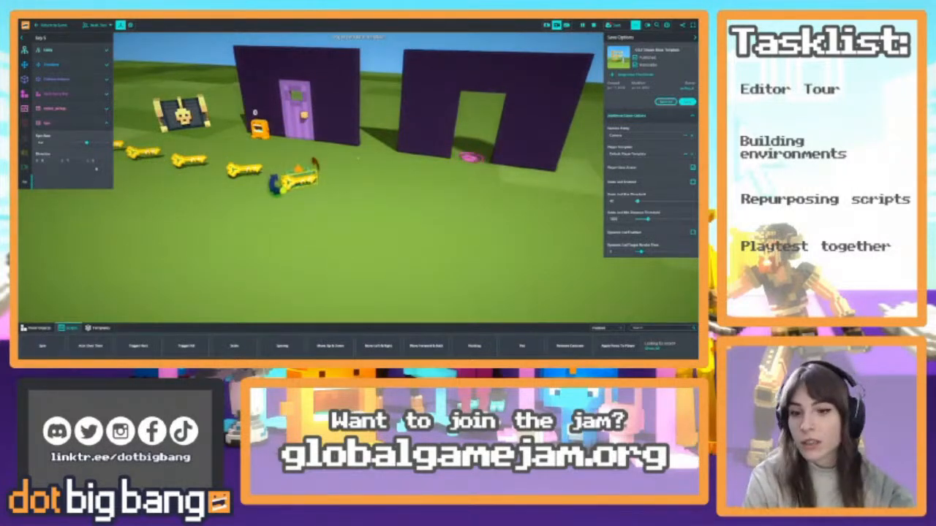
pyautogui.click(69, 125)
pyautogui.click(70, 125)
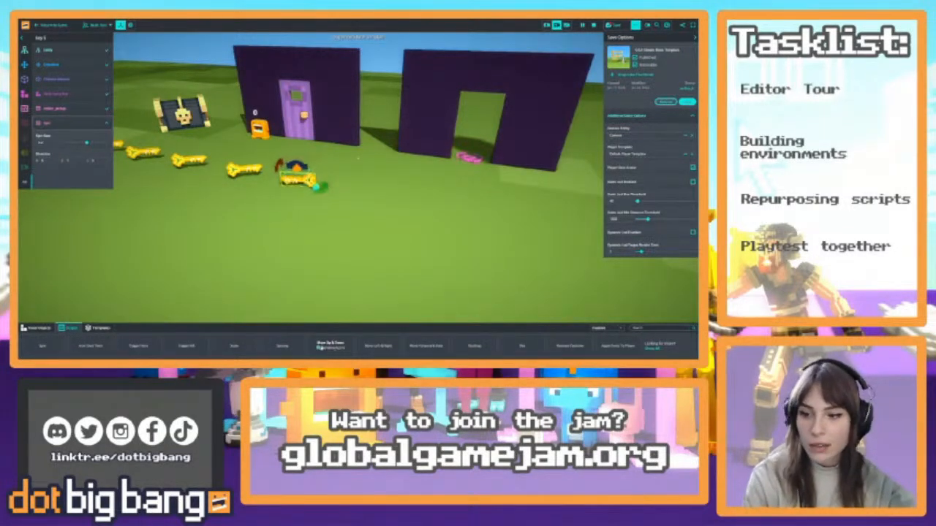
pyautogui.click(333, 350)
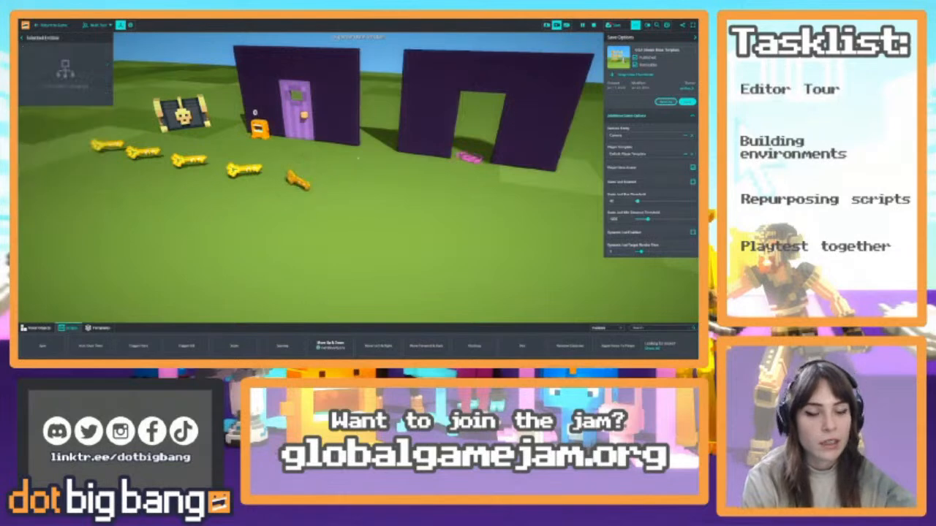
pyautogui.click(301, 182)
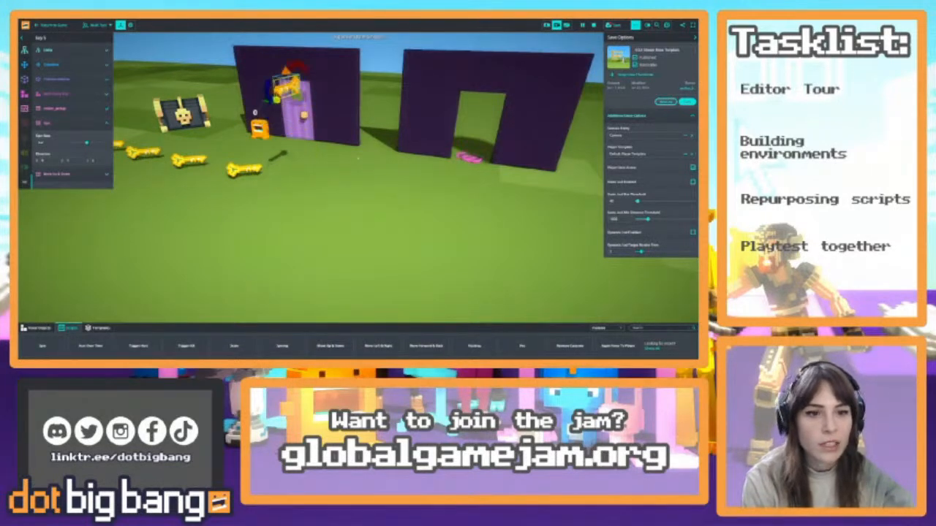
pyautogui.moveTo(359, 159)
pyautogui.mouseDown(button='right')
pyautogui.moveTo(367, 220)
pyautogui.moveTo(358, 158)
pyautogui.mouseUp(button='right')
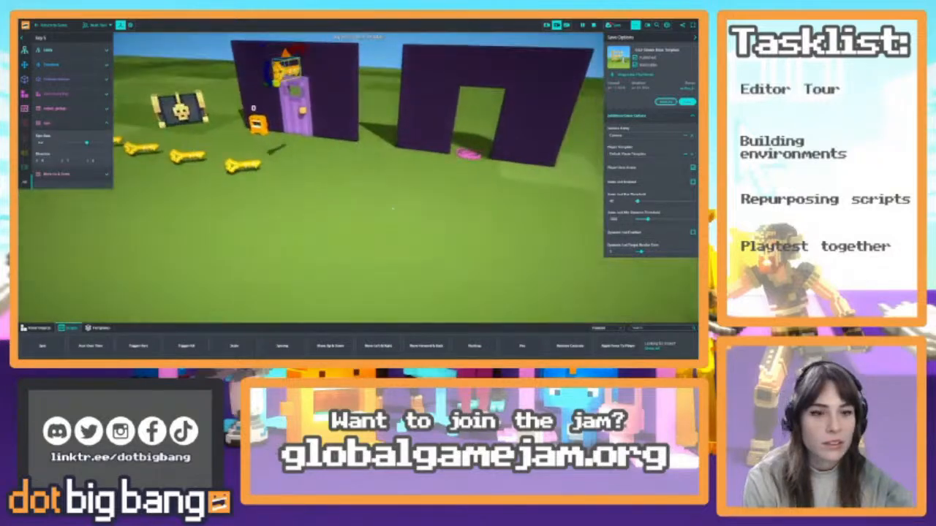
# Set the Distance of the key's Move Up & Down script to 1 and deselect the key
pyautogui.click(72, 127)
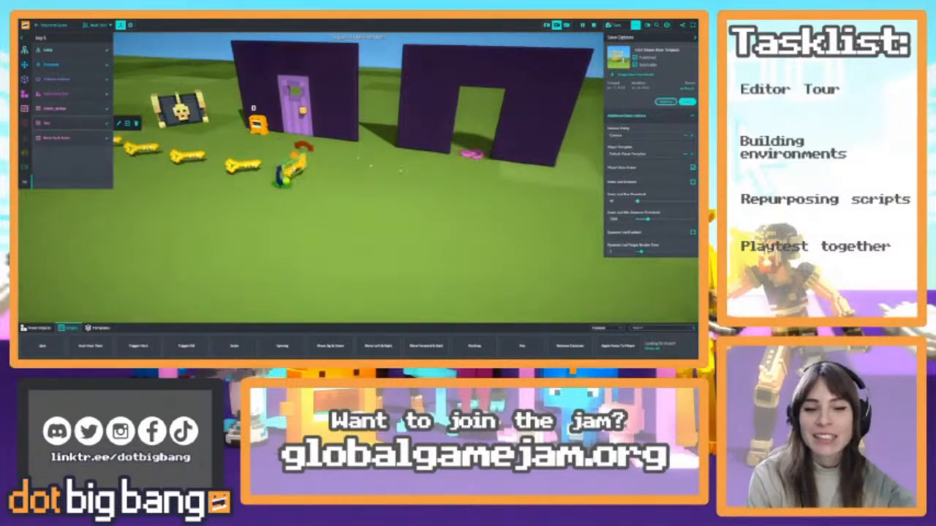
pyautogui.click(72, 138)
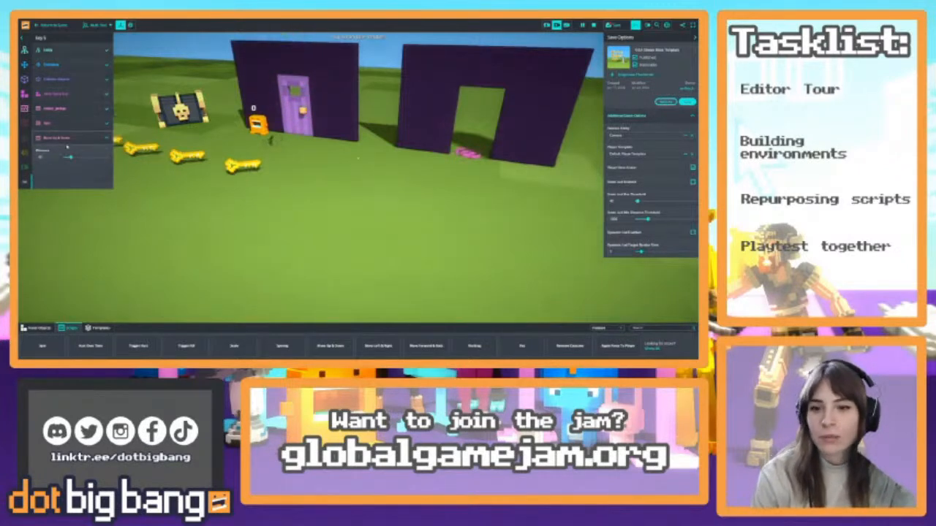
pyautogui.click(44, 157)
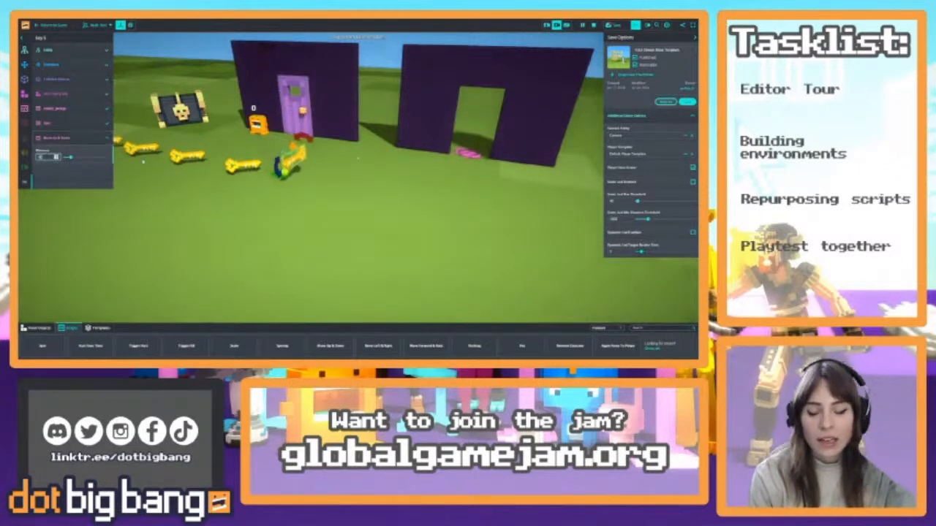
pyautogui.write('1')
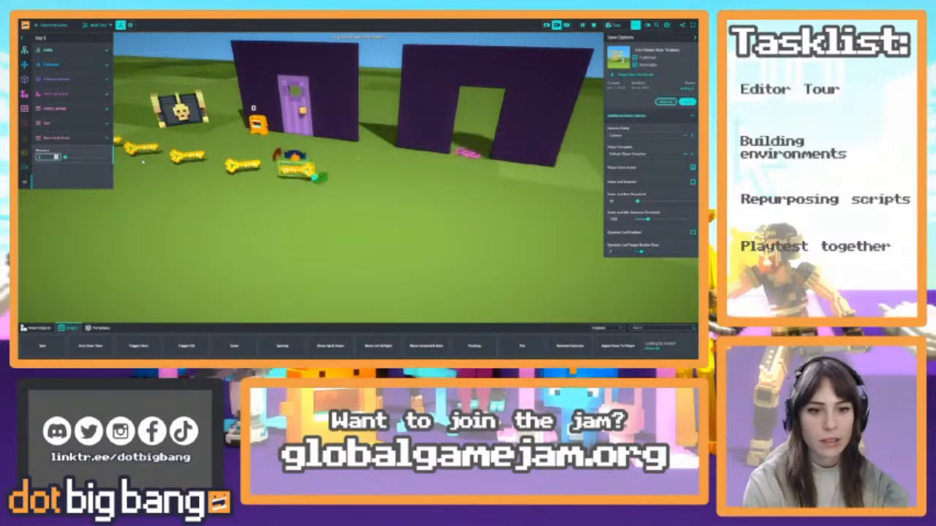
pyautogui.click(358, 163)
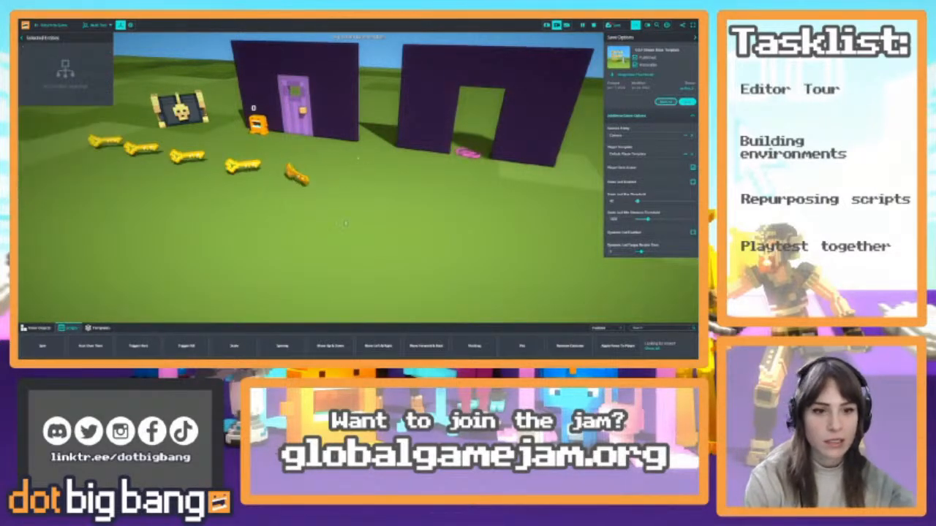
# Open the code of the spinning key's pickup script
pyautogui.press('w')
pyautogui.moveTo(364, 200); pyautogui.dragTo(331, 171, button='right')
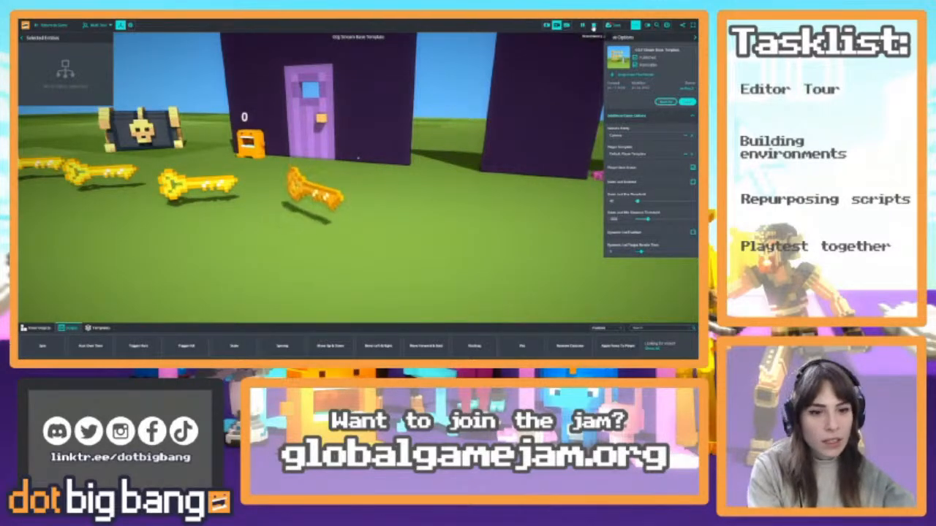
pyautogui.click(314, 191)
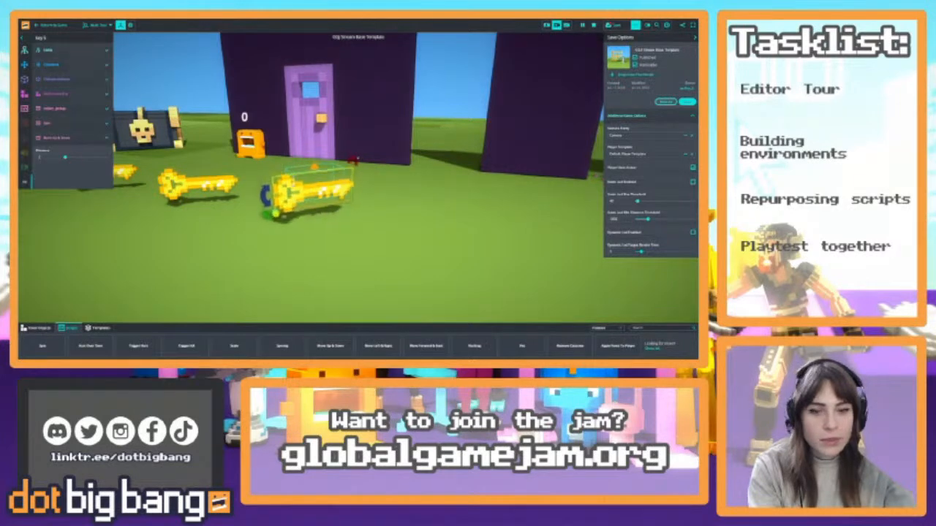
pyautogui.click(73, 111)
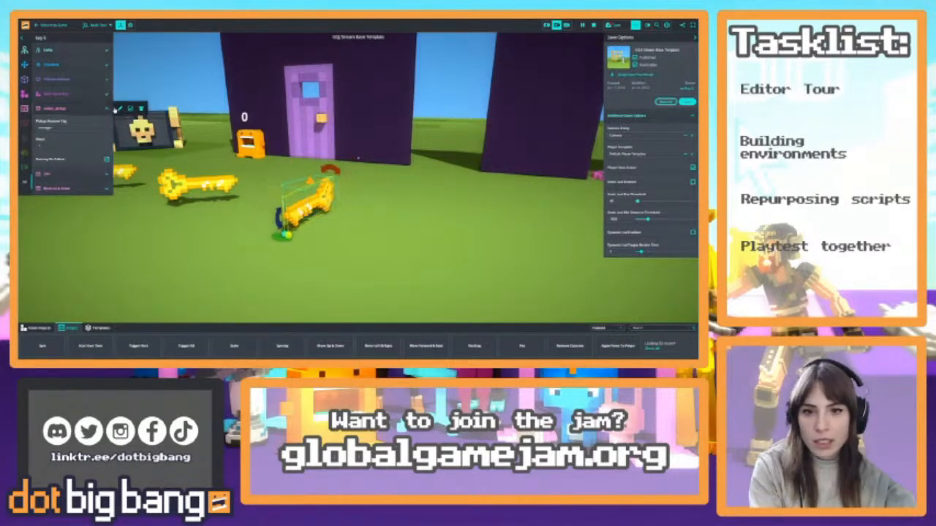
pyautogui.click(117, 110)
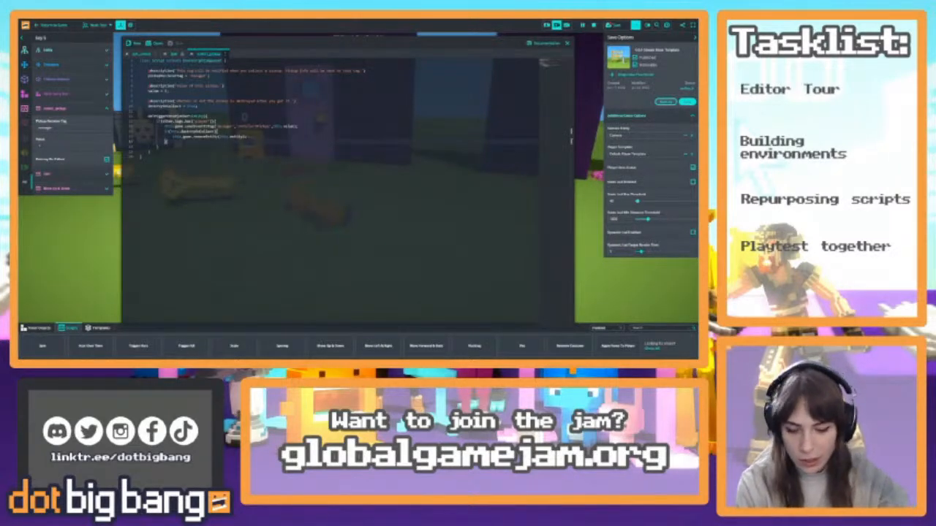
# Enlarge the code text by applying the editor's font zoom-in command three times
pyautogui.rightClick(270, 62)
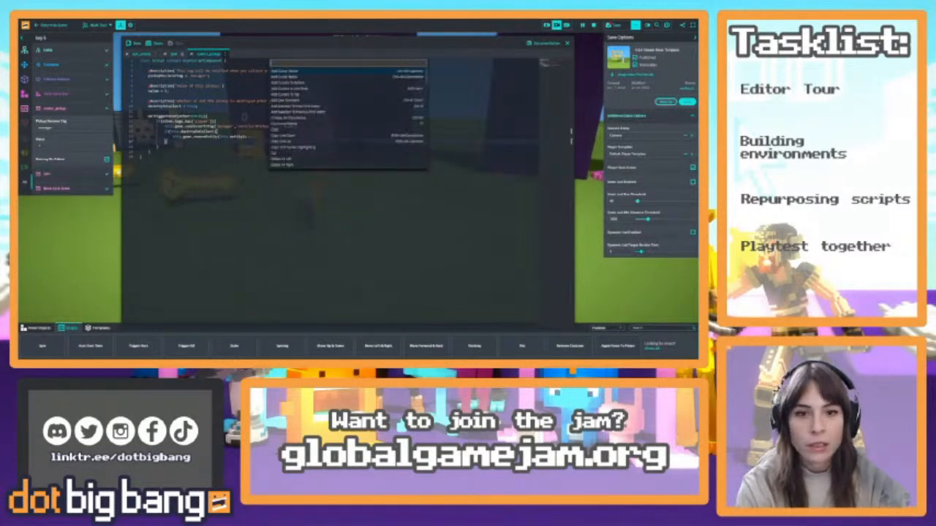
pyautogui.write('zoom')
pyautogui.press('Return')
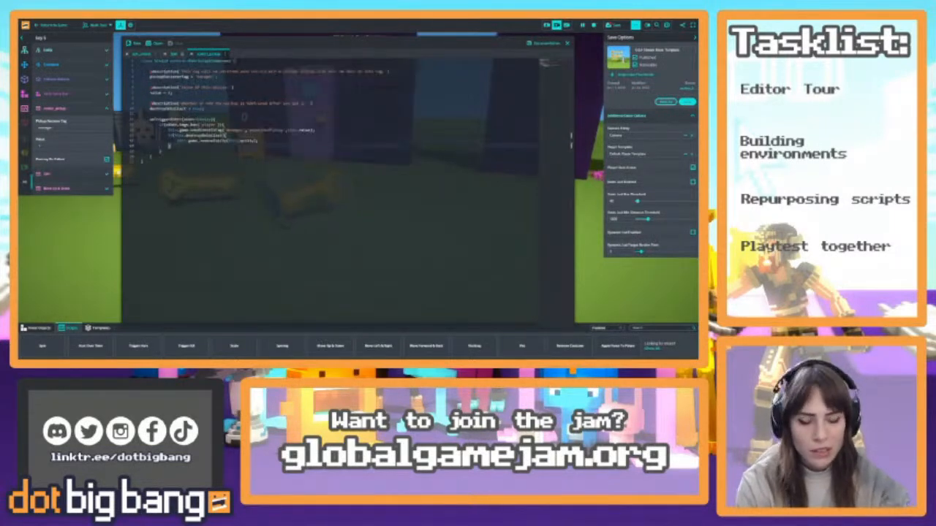
pyautogui.press('F1')
pyautogui.write('zoom')
pyautogui.press('Return')
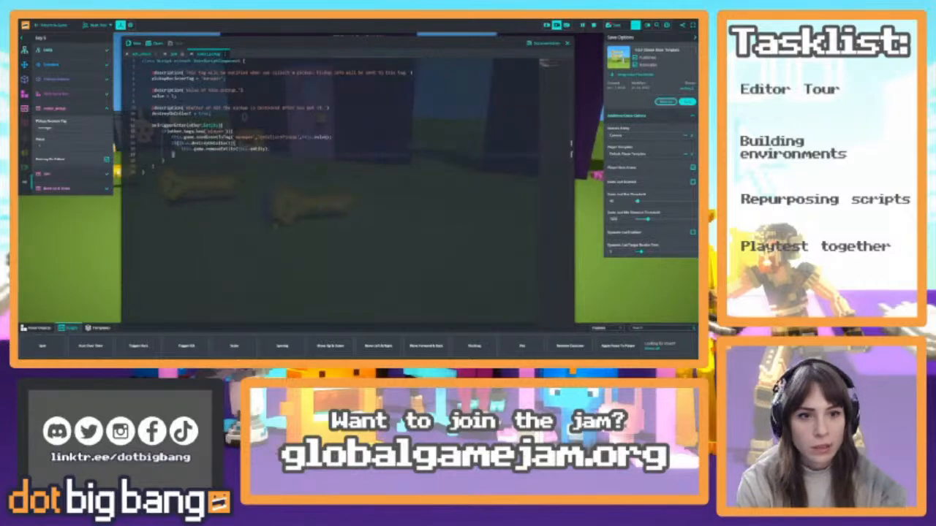
pyautogui.press('F1')
pyautogui.write('zoom')
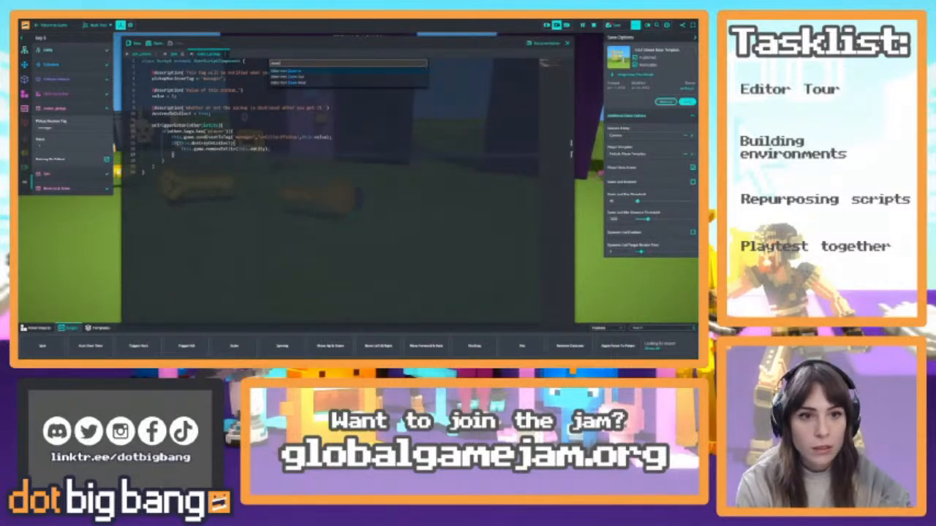
pyautogui.press('Return')
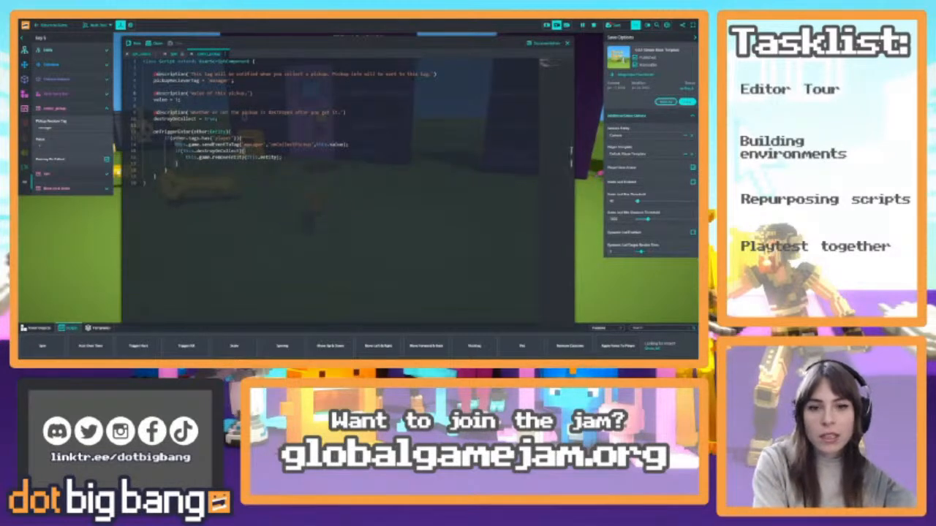
# Highlight the pickup receiver tag, value and onTriggerEnter lines in the pickup script, and close the code editor
pyautogui.moveTo(154, 81); pyautogui.dragTo(235, 81)
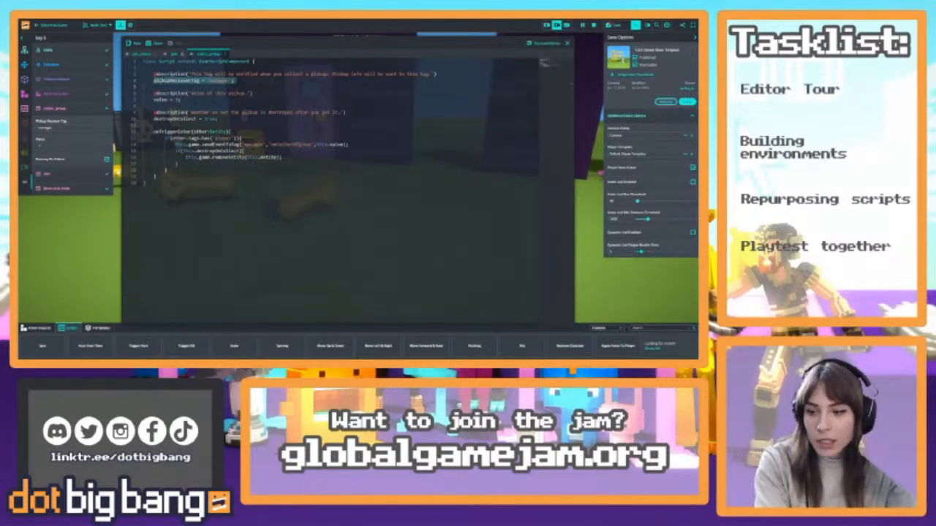
pyautogui.click(234, 85)
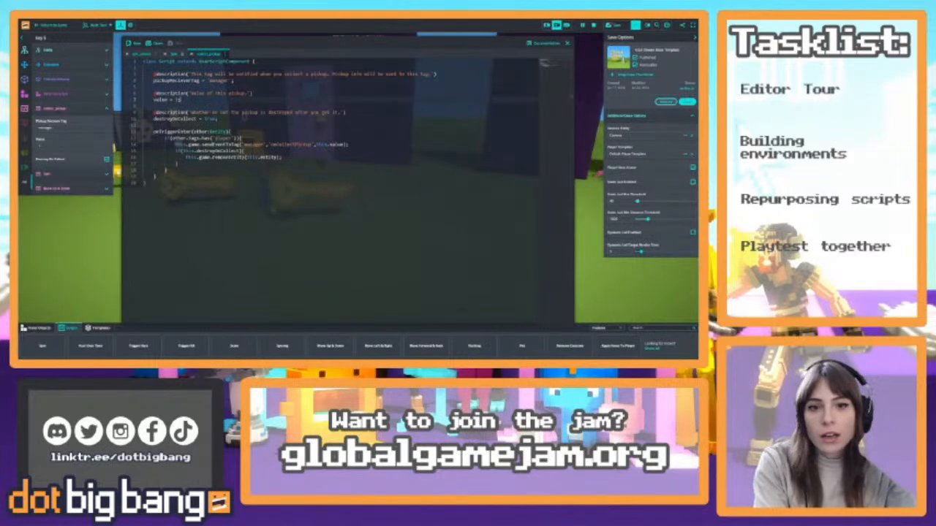
pyautogui.moveTo(181, 100); pyautogui.dragTo(150, 99)
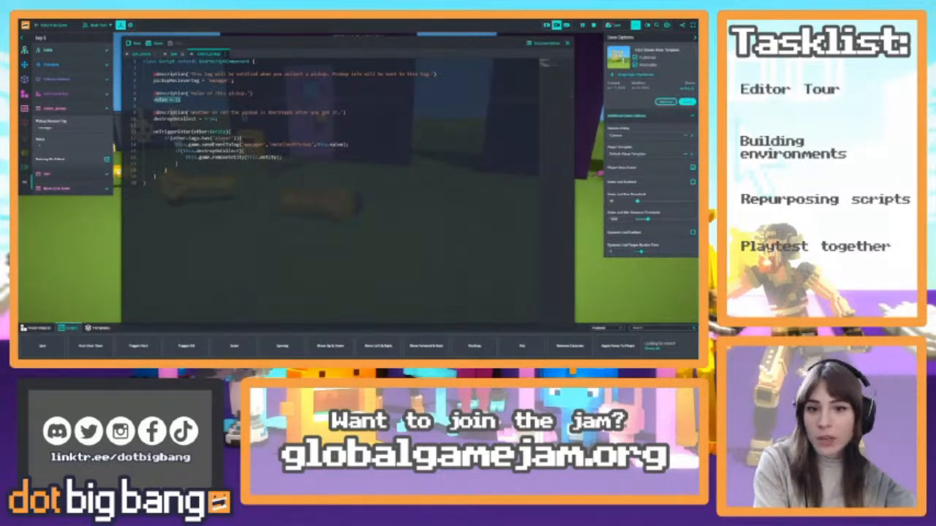
pyautogui.click(244, 98)
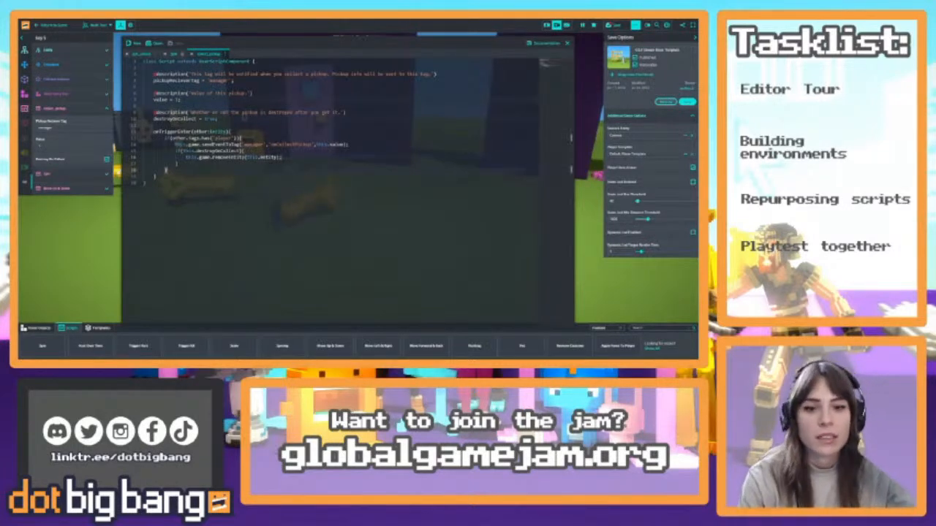
pyautogui.moveTo(153, 132); pyautogui.dragTo(232, 132)
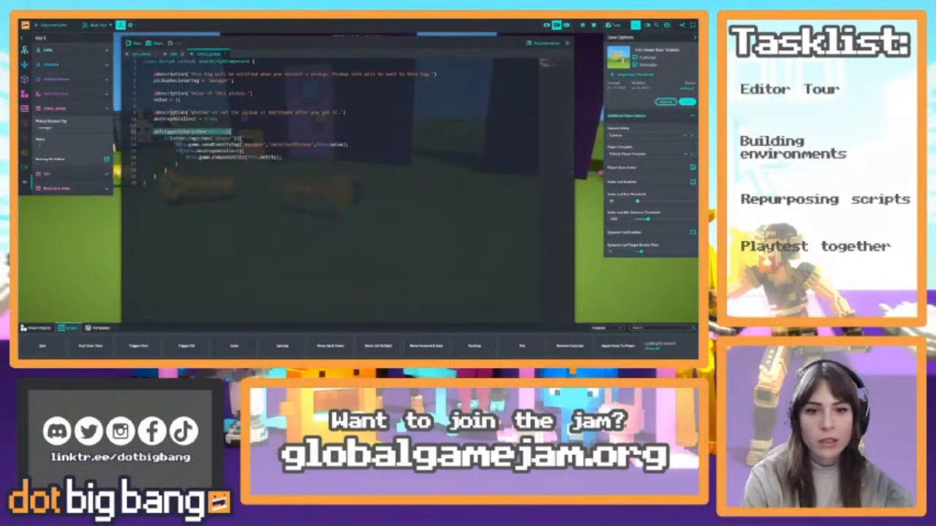
pyautogui.click(232, 133)
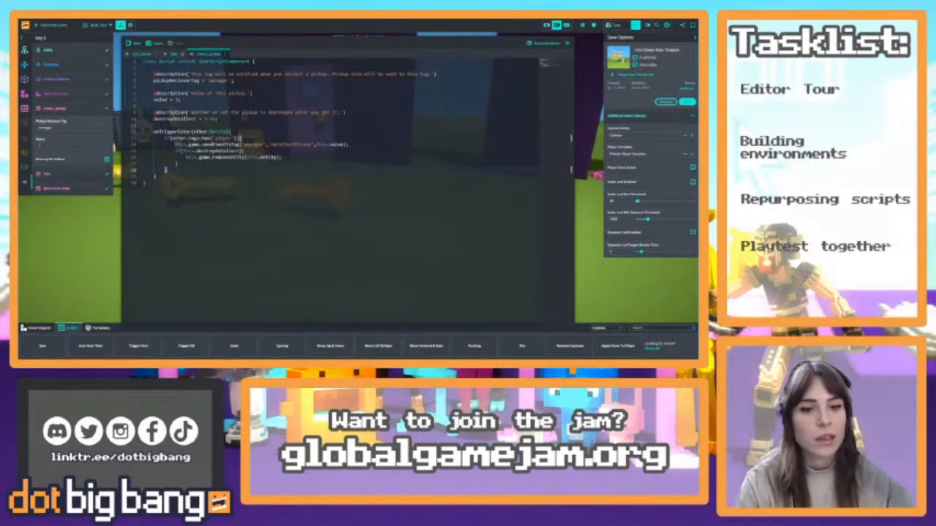
pyautogui.click(276, 145)
pyautogui.click(566, 44)
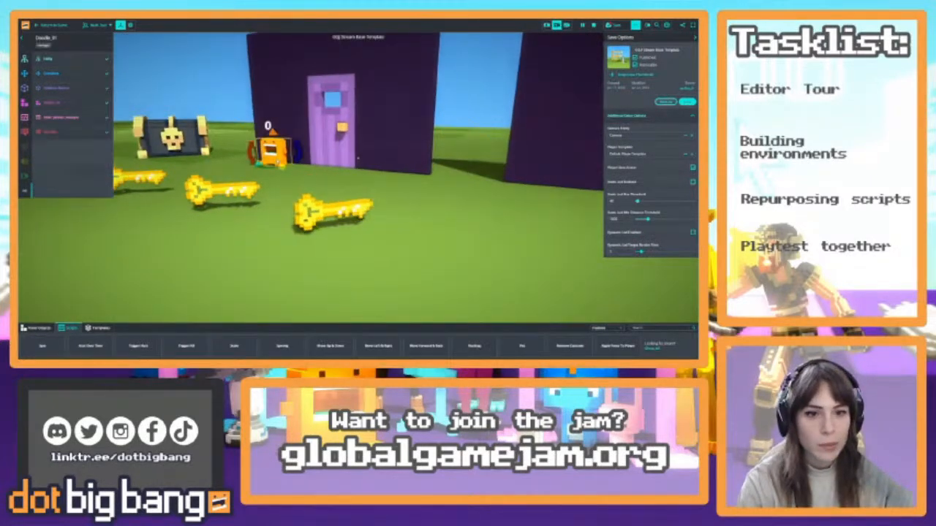
# Open the pickup manager script on the orange character by the door, highlight its onCollectPickup function, and close the code editor
pyautogui.click(58, 118)
pyautogui.click(119, 118)
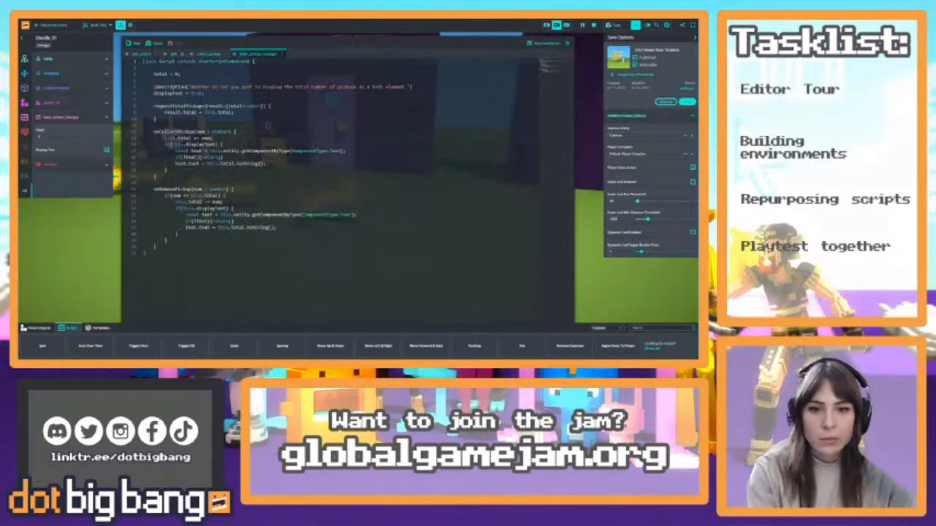
pyautogui.moveTo(157, 177); pyautogui.dragTo(154, 132)
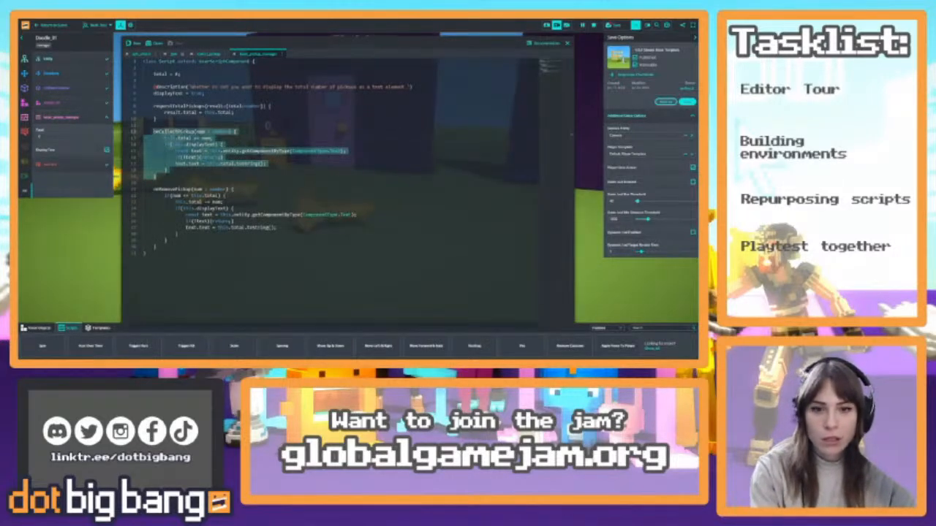
pyautogui.click(155, 176)
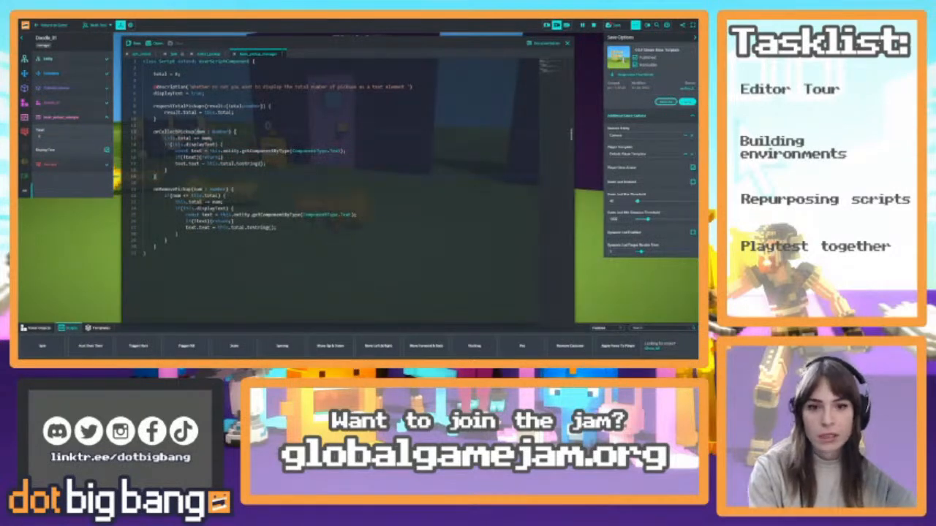
pyautogui.click(187, 138)
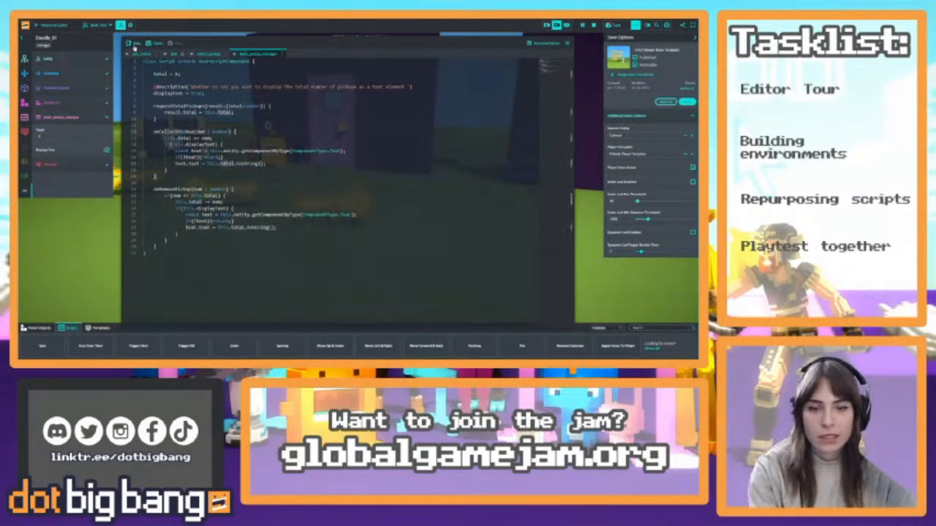
pyautogui.click(567, 44)
# Examine the orange character's text component properties, and collapse the text component and the pickup manager script
pyautogui.click(65, 167)
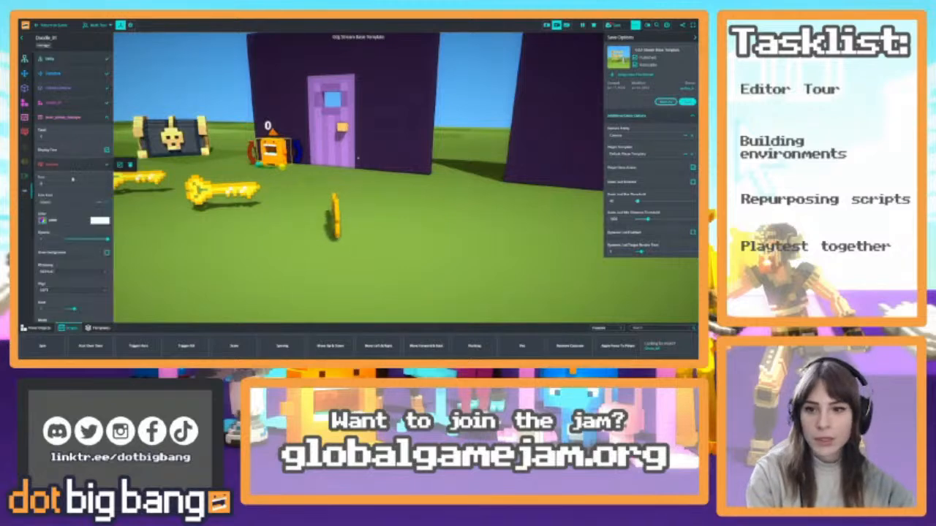
pyautogui.click(78, 168)
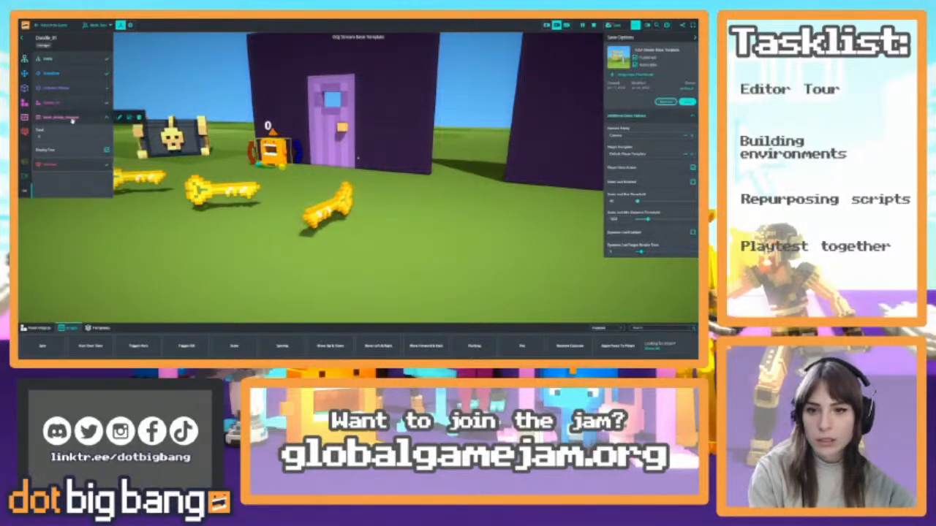
pyautogui.click(72, 119)
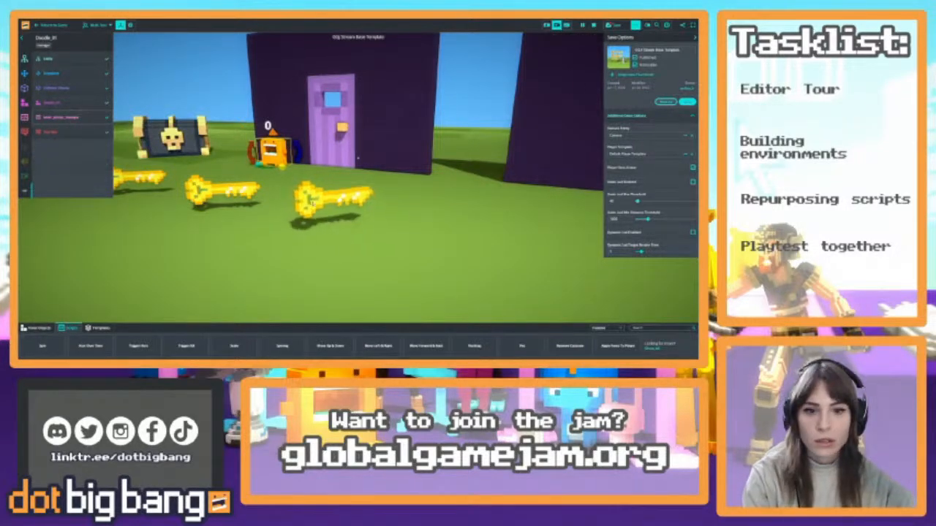
# Delete the four gold keys nearest the chest, keeping only the key farthest from it
pyautogui.moveTo(419, 182); pyautogui.dragTo(476, 201, button='right')
pyautogui.press('s')
pyautogui.moveTo(359, 157); pyautogui.dragTo(315, 167, button='right')
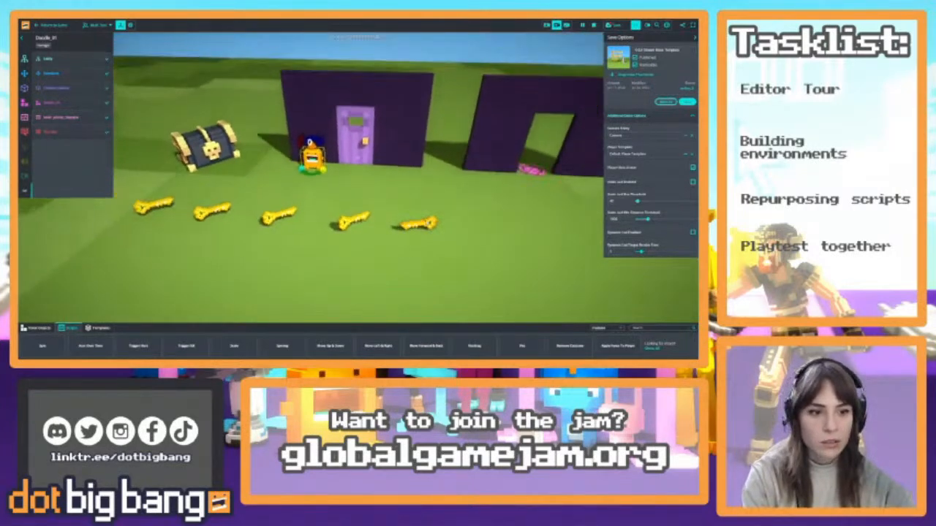
pyautogui.click(416, 223)
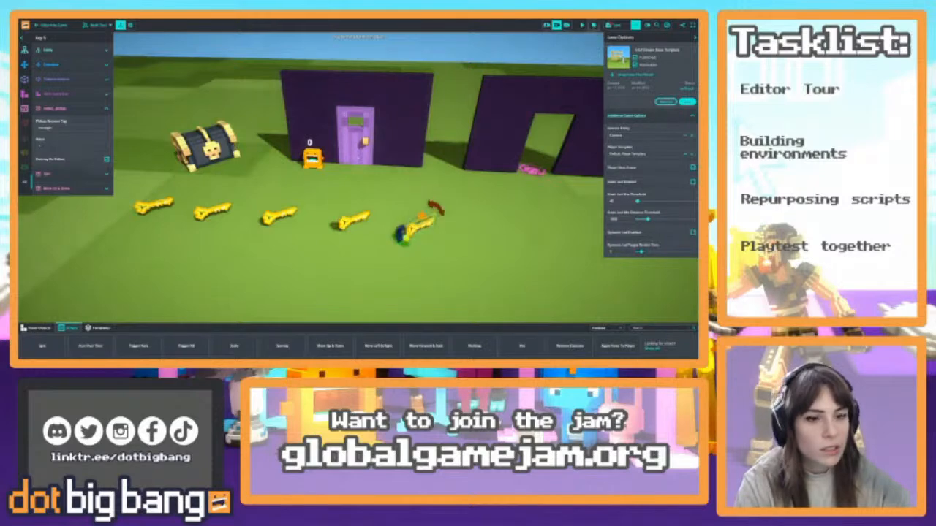
pyautogui.click(354, 219)
pyautogui.keyDown('shift'); pyautogui.click(279, 214); pyautogui.keyUp('shift')
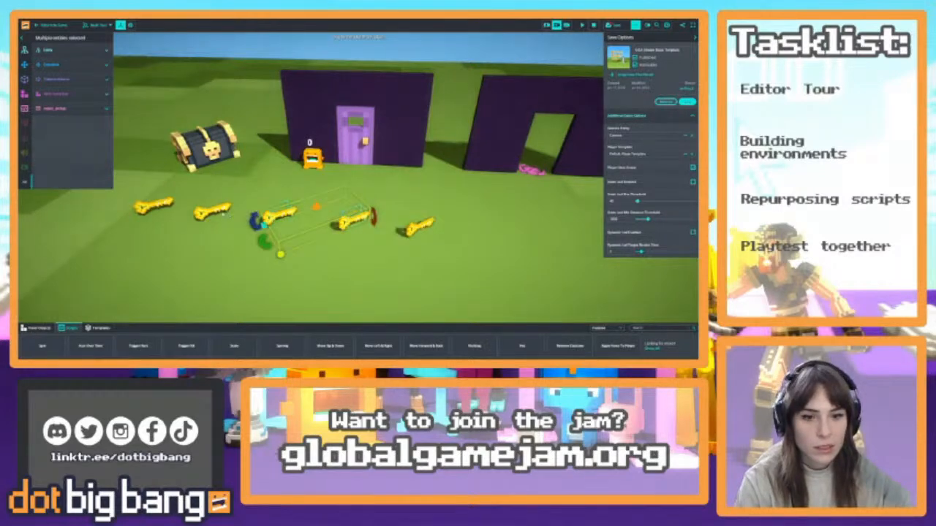
pyautogui.keyDown('shift'); pyautogui.click(213, 212); pyautogui.keyUp('shift')
pyautogui.keyDown('shift'); pyautogui.click(155, 207); pyautogui.keyUp('shift')
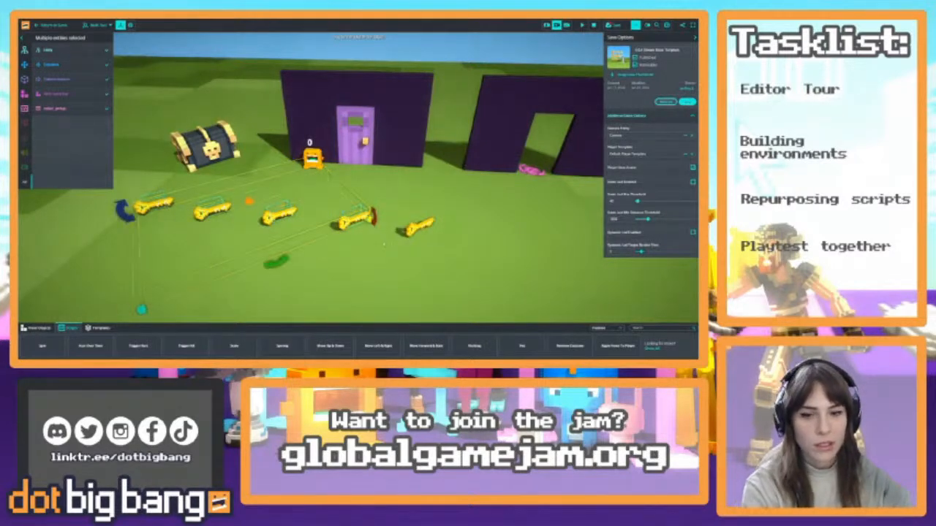
pyautogui.press('Delete')
# Duplicate the remaining key into an evenly spaced row of five running toward the chest, and run the scene to preview the copies
pyautogui.click(414, 228)
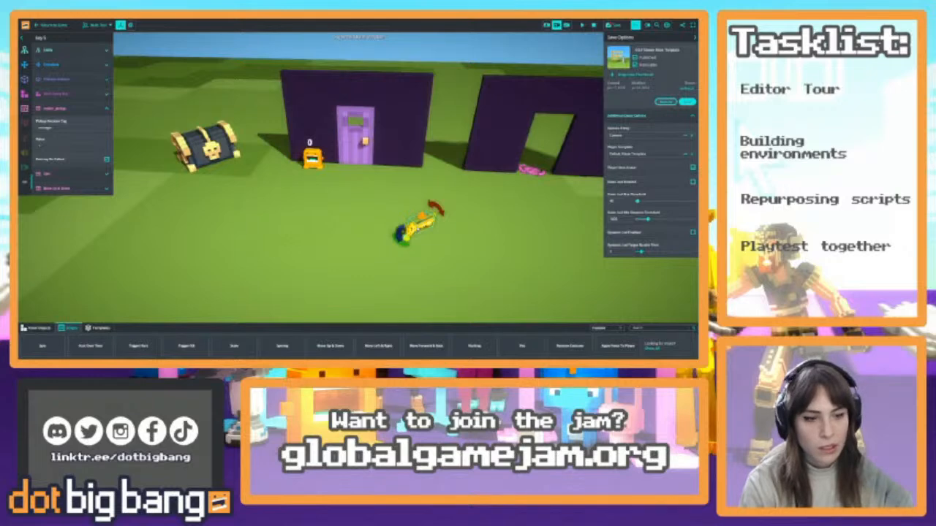
pyautogui.keyDown('shift'); pyautogui.moveTo(417, 226); pyautogui.dragTo(221, 221); pyautogui.keyUp('shift')
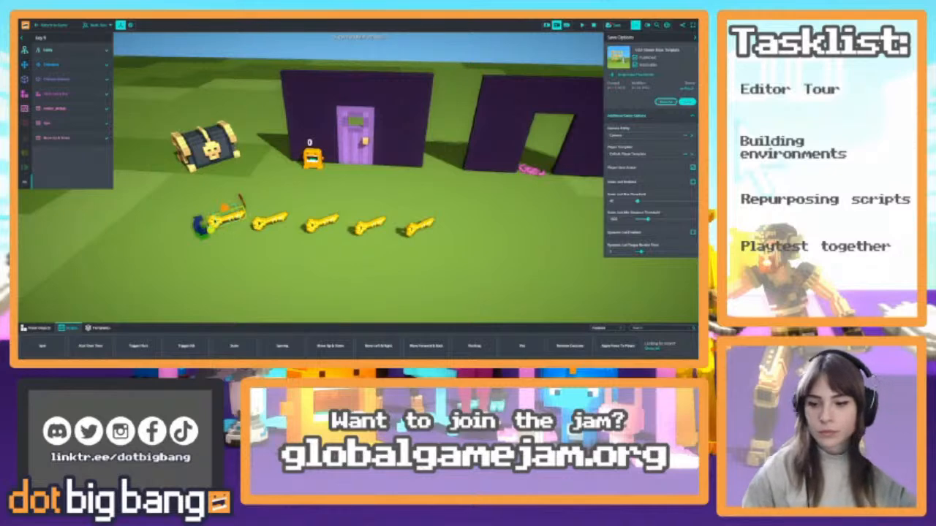
pyautogui.click(581, 26)
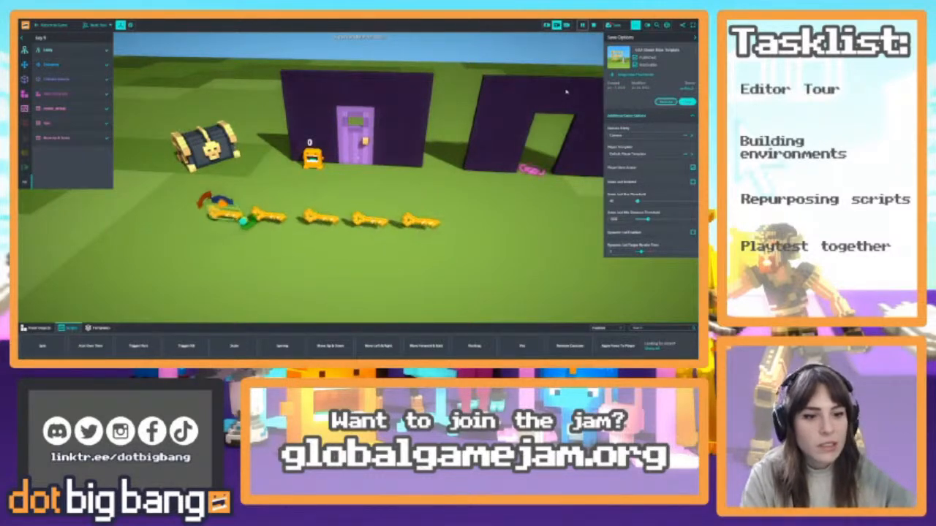
pyautogui.moveTo(471, 154); pyautogui.dragTo(562, 68, button='right')
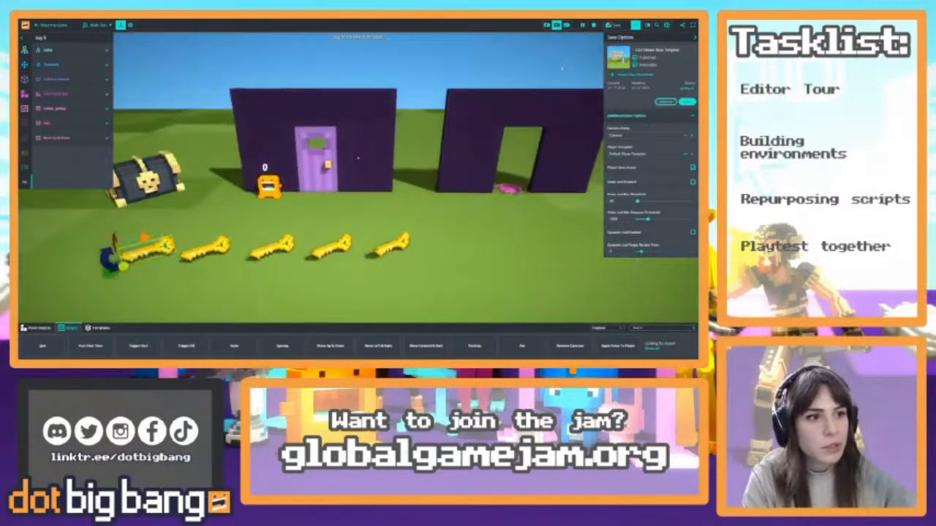
# Playtest the game by collecting one key and unlocking the purple door, and return to the editor with the simulation stopped
pyautogui.click(548, 27)
pyautogui.click(78, 38)
pyautogui.press('w')
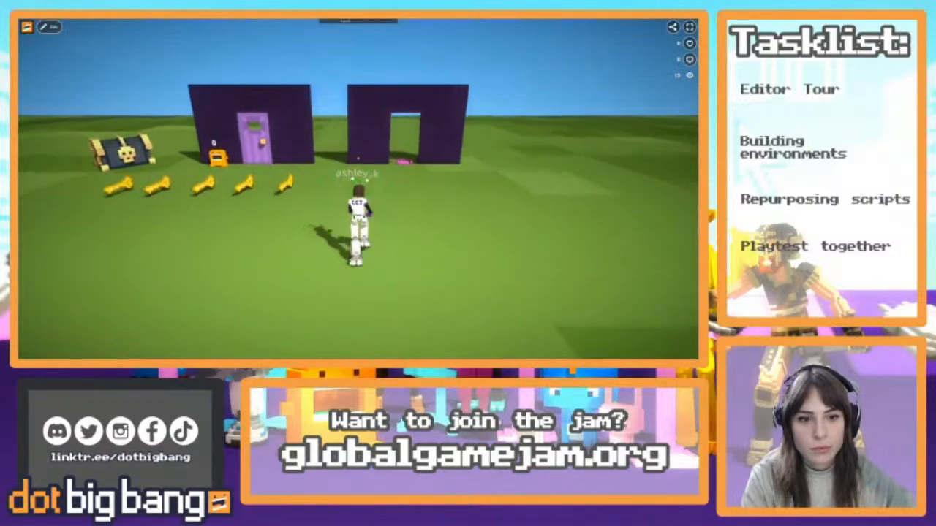
pyautogui.press('w')
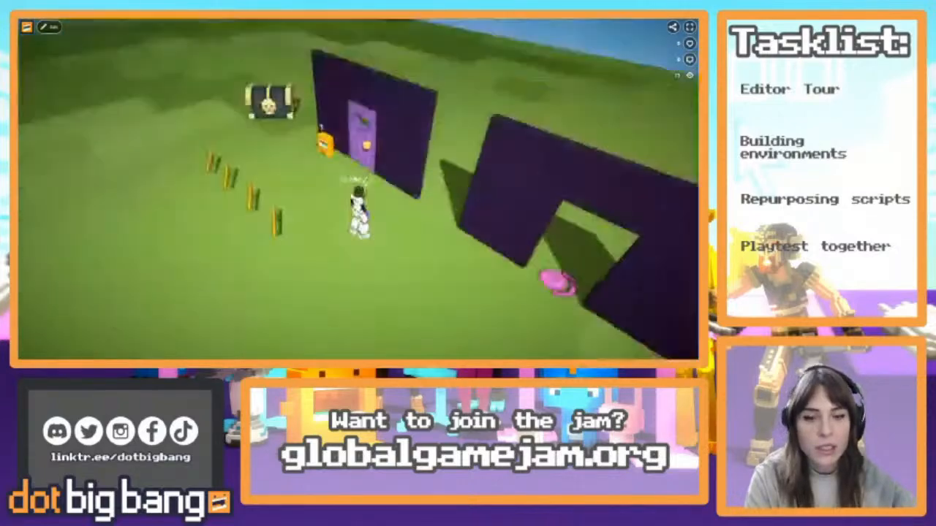
pyautogui.press('a')
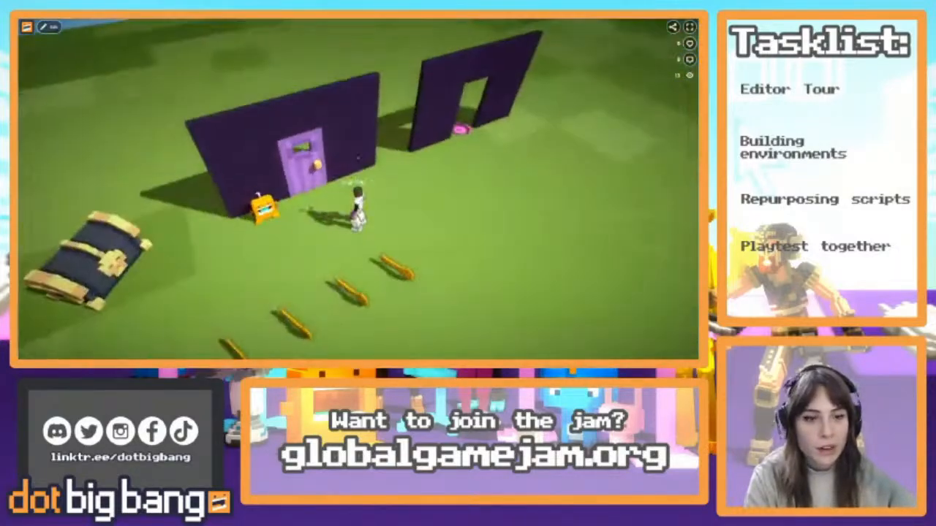
pyautogui.press('w')
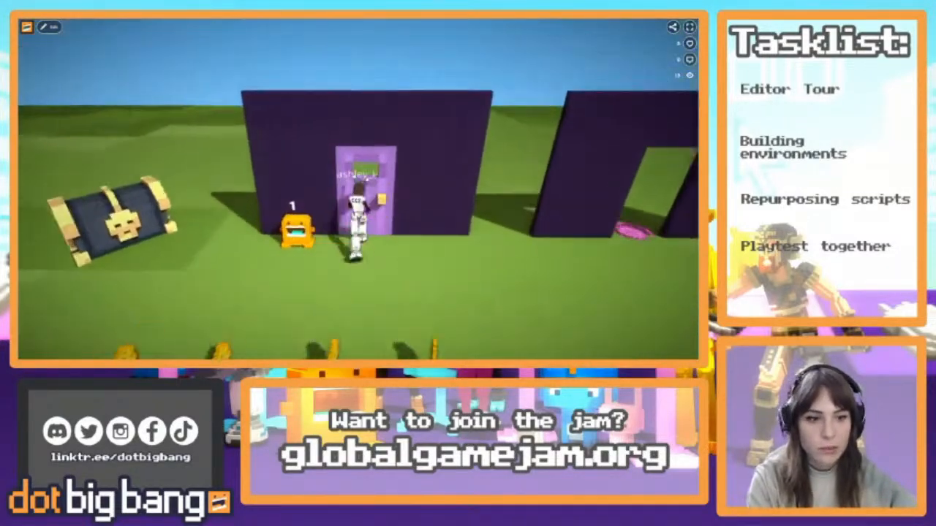
pyautogui.press('s')
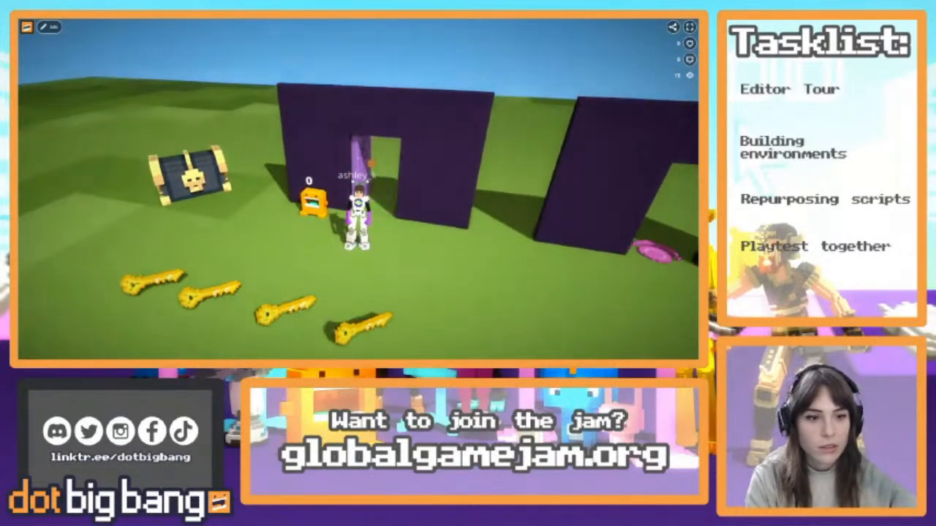
pyautogui.press('w')
pyautogui.press('w')
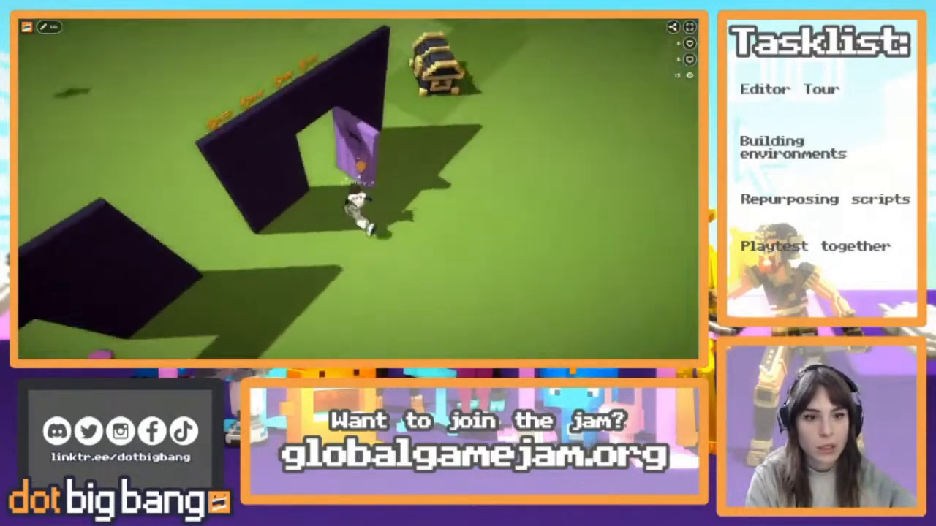
pyautogui.press('s')
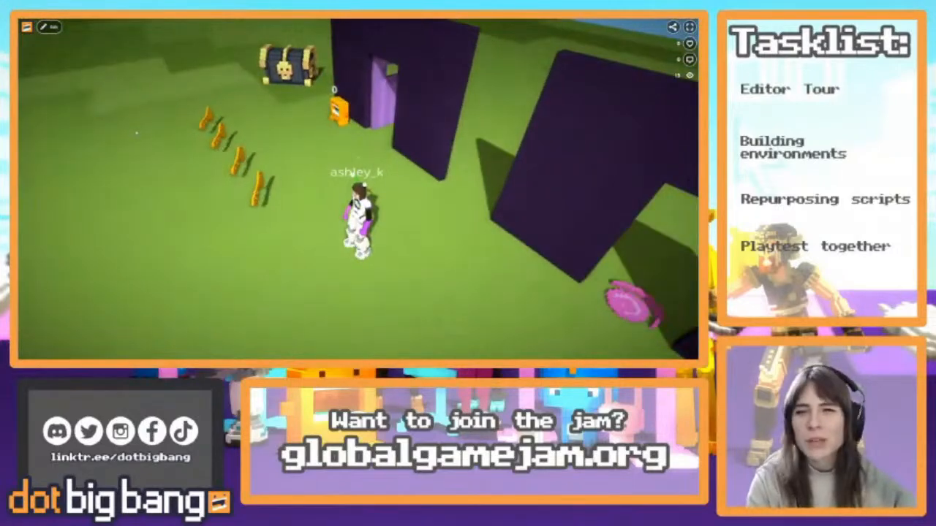
pyautogui.press('Tab')
pyautogui.click(593, 25)
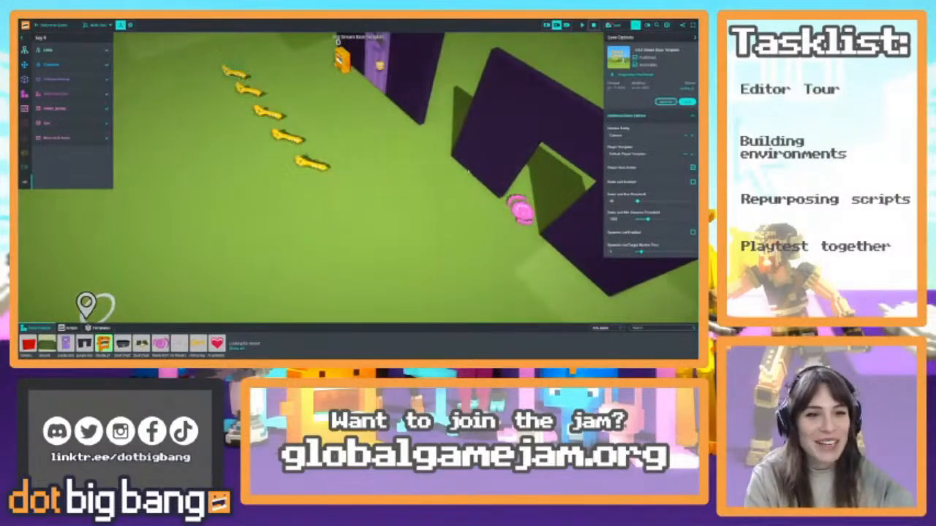
# Select the purple door and examine the properties of its door script
pyautogui.moveTo(462, 176); pyautogui.dragTo(409, 175, button='right')
pyautogui.click(379, 155)
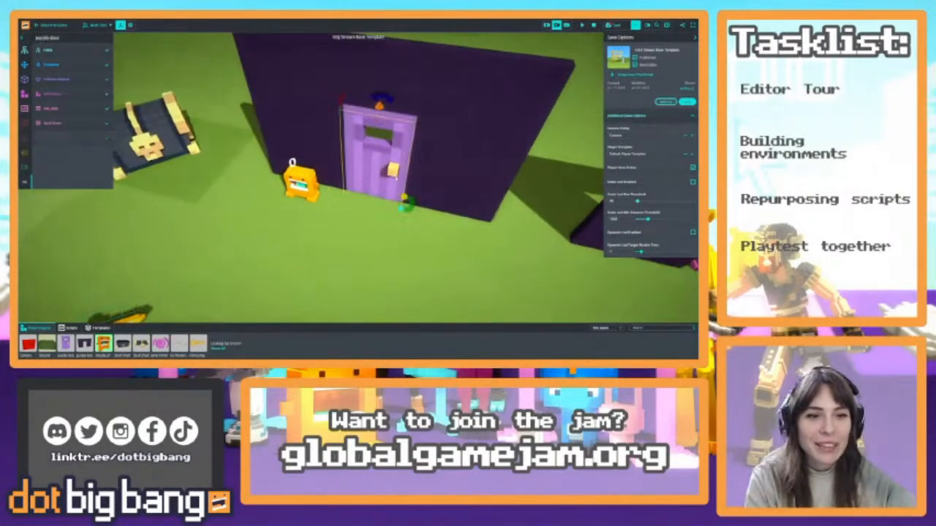
pyautogui.click(81, 109)
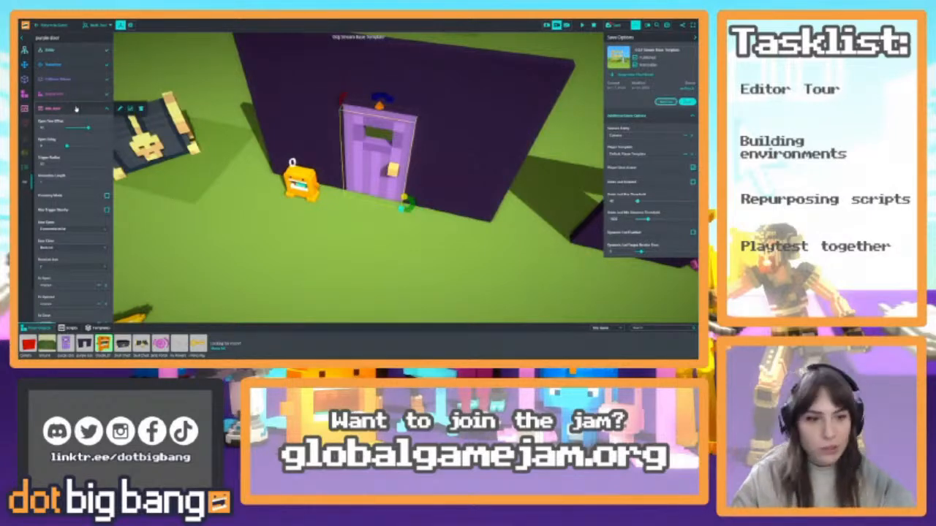
pyautogui.scroll(-2, 81, 314)
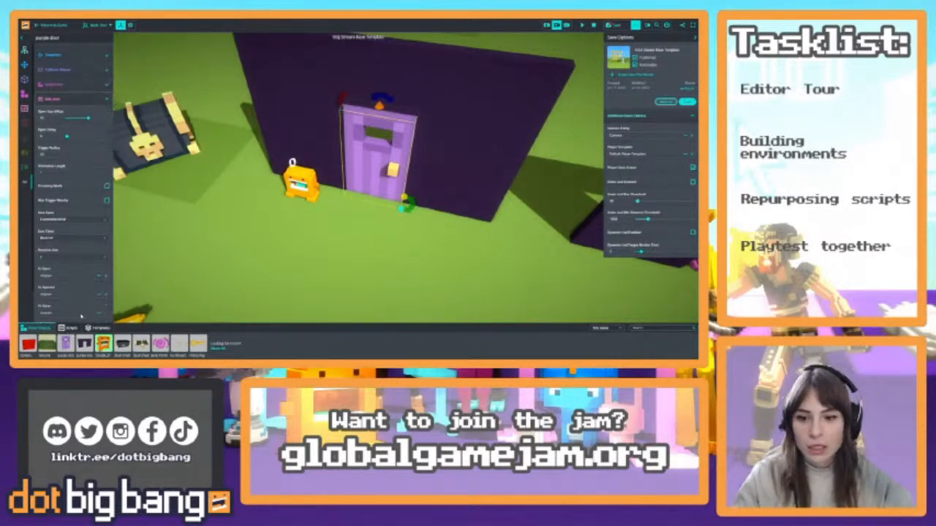
pyautogui.scroll(2, 66, 219)
pyautogui.scroll(-1, 66, 219)
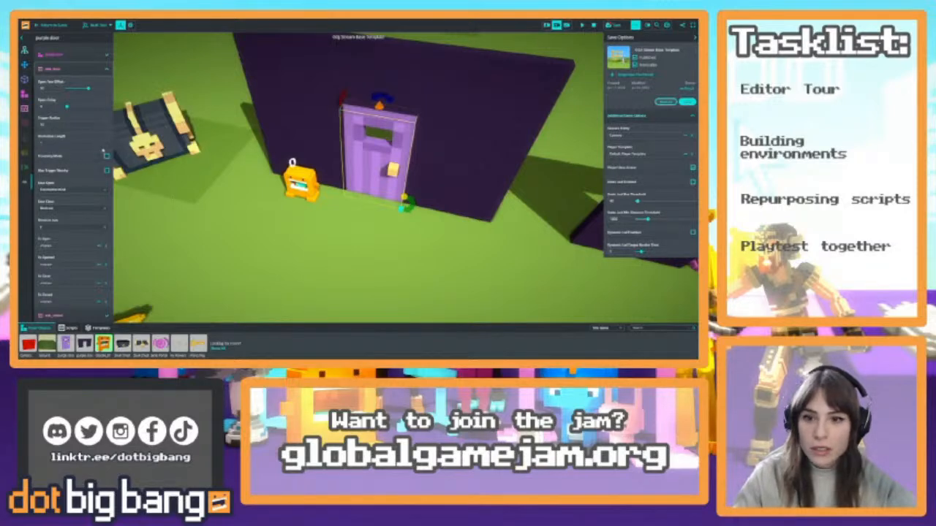
# Open the purple door's door script, skim its code, close the code editor and collapse the script's properties
pyautogui.moveTo(87, 67)
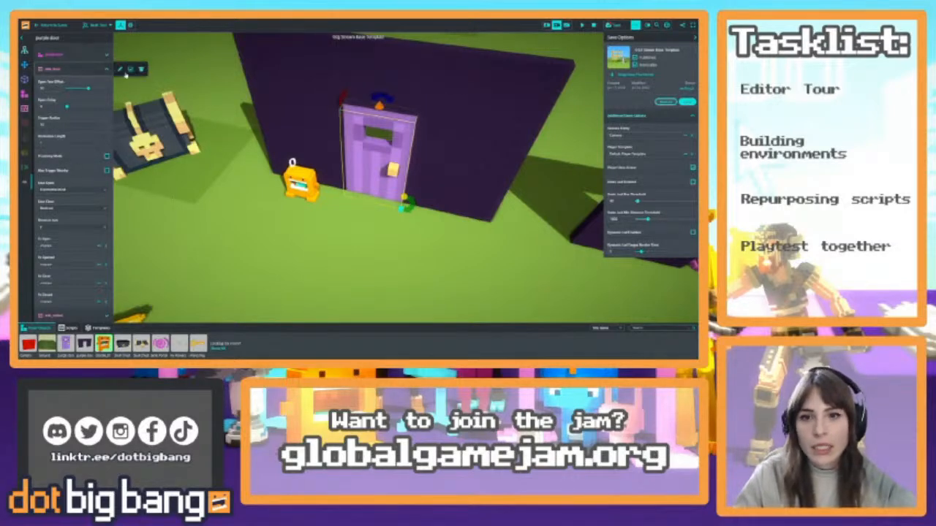
pyautogui.click(123, 72)
pyautogui.scroll(-3, 315, 182)
pyautogui.scroll(-6, 344, 190)
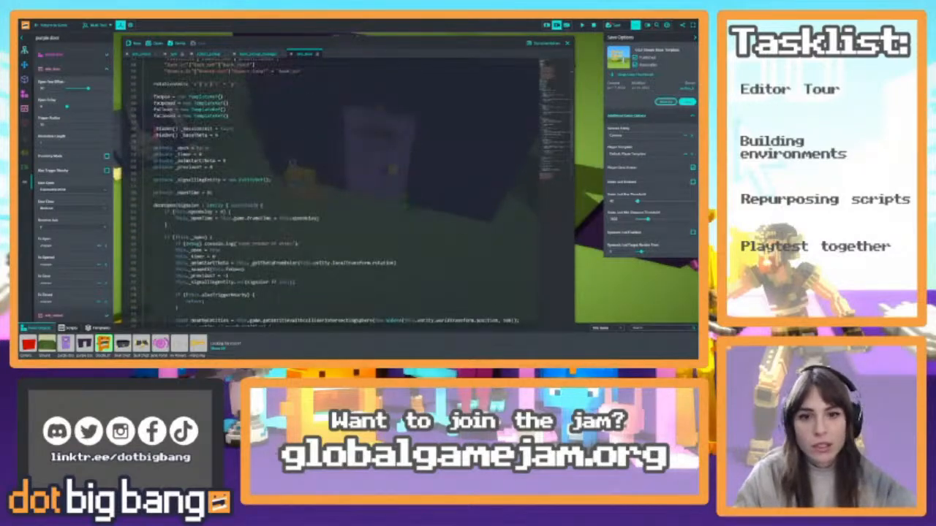
pyautogui.click(566, 44)
pyautogui.click(64, 69)
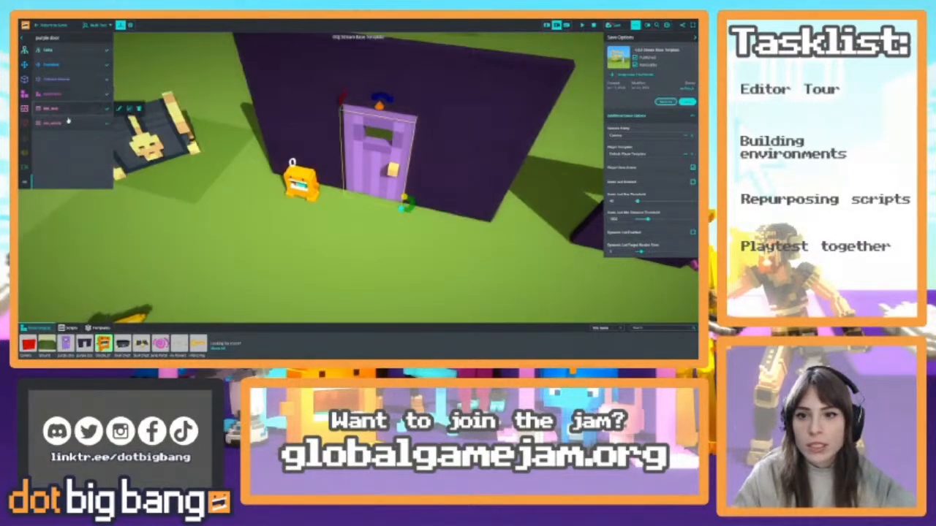
# Examine the unlock script's properties and code on the purple door, expand the door script's properties, and close the code editor
pyautogui.click(67, 123)
pyautogui.click(120, 124)
pyautogui.scroll(10, 293, 220)
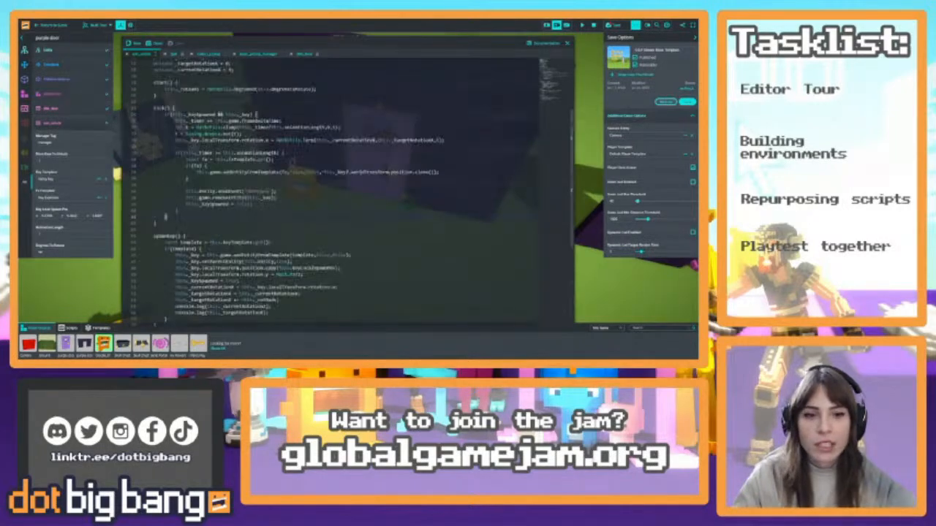
pyautogui.scroll(-5, 344, 190)
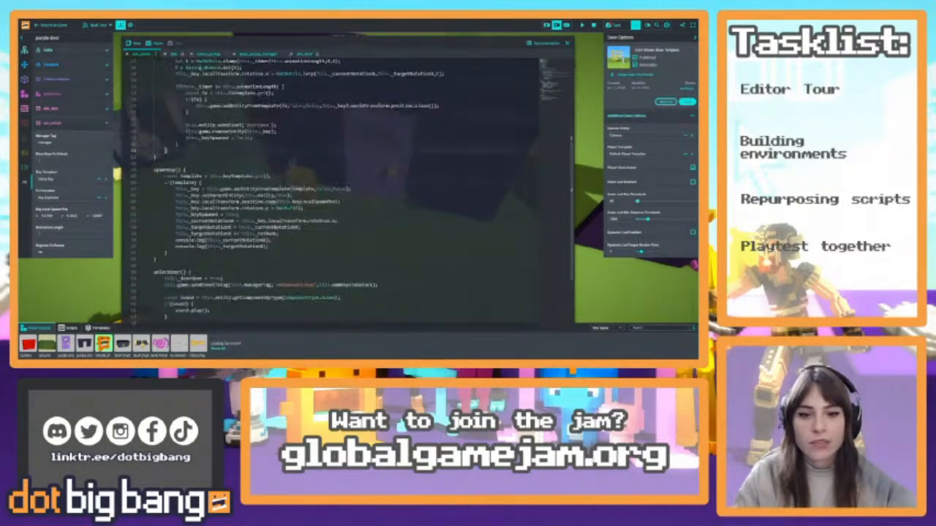
pyautogui.click(58, 110)
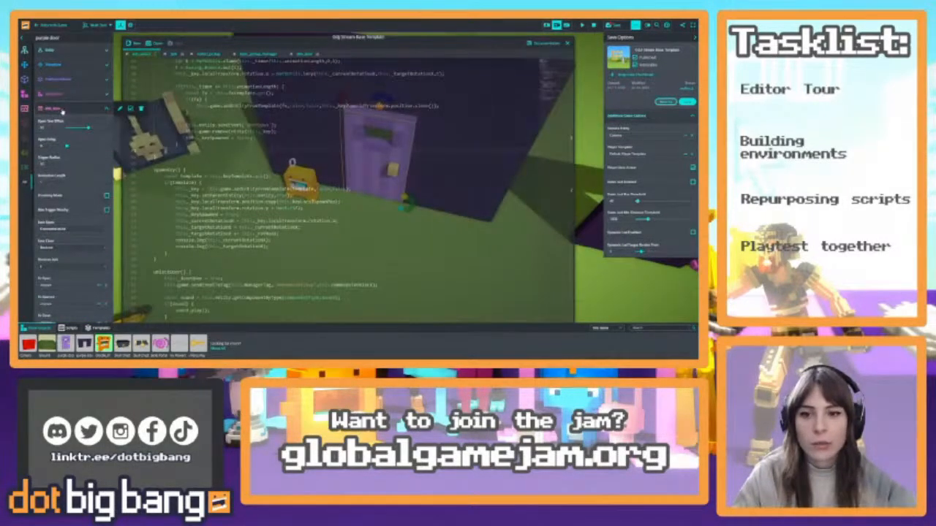
pyautogui.click(570, 44)
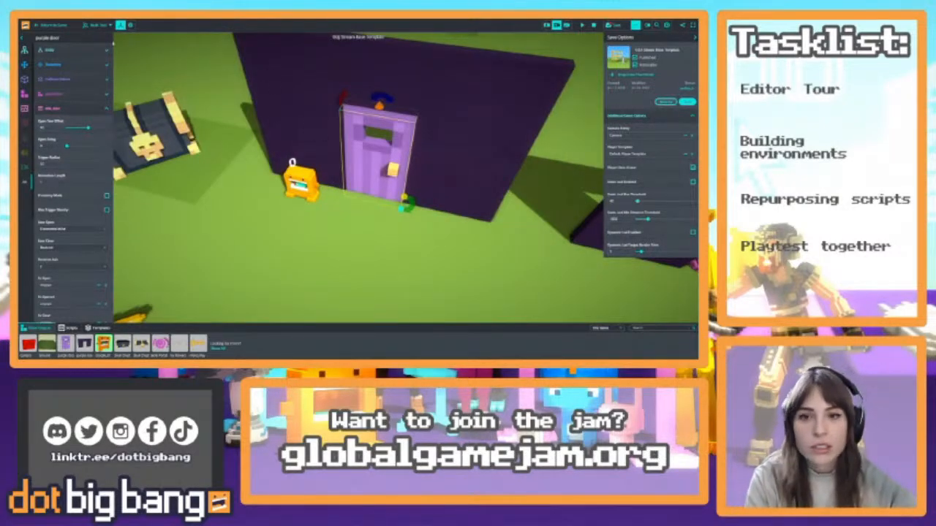
# Playtest the key pickup and purple door unlock again, and return to the editor with the simulation stopped
pyautogui.click(53, 26)
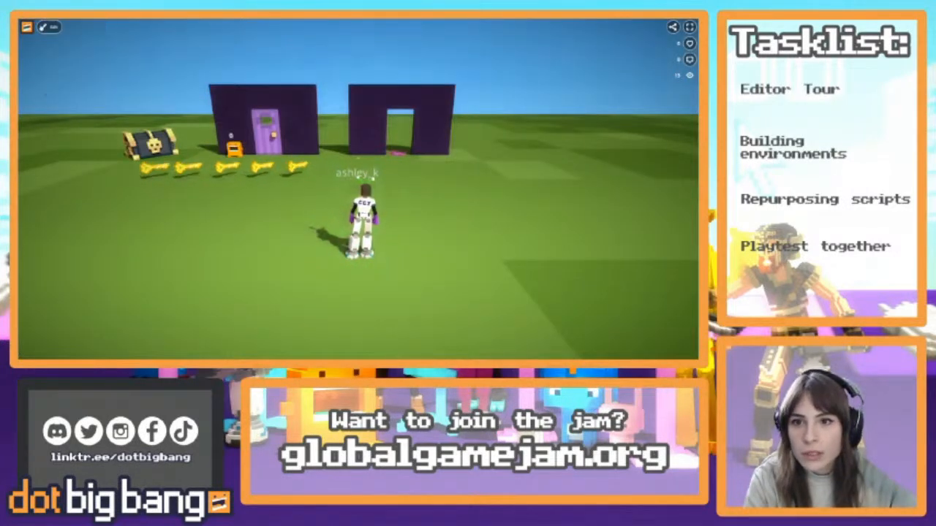
pyautogui.press('w')
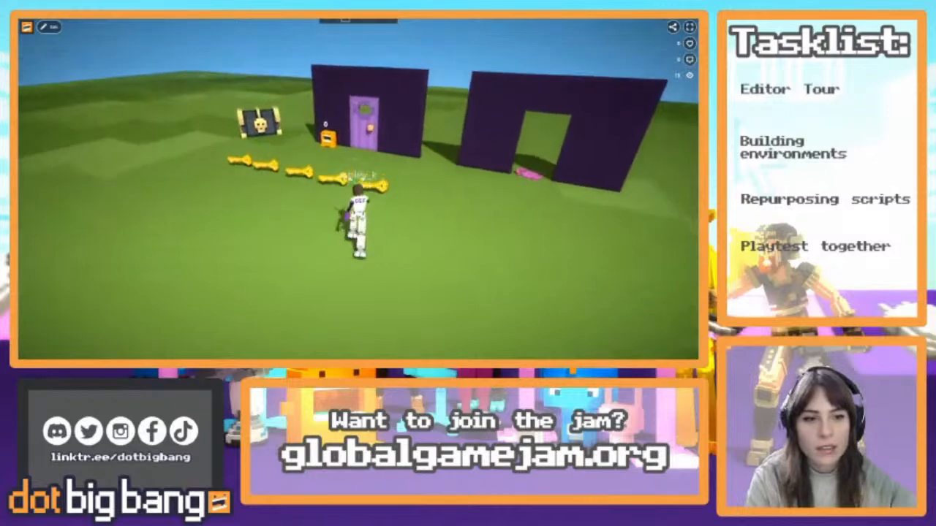
pyautogui.press('s')
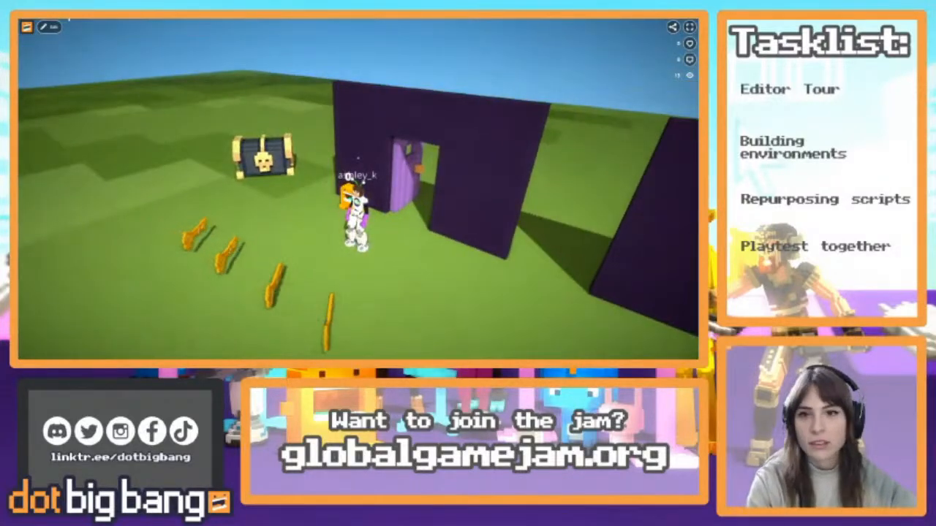
pyautogui.click(49, 27)
pyautogui.moveTo(315, 164); pyautogui.dragTo(406, 157, button='right')
pyautogui.press('s')
pyautogui.click(594, 25)
# Clear the door selection and select the two keys farthest from the chest one after the other
pyautogui.press('w')
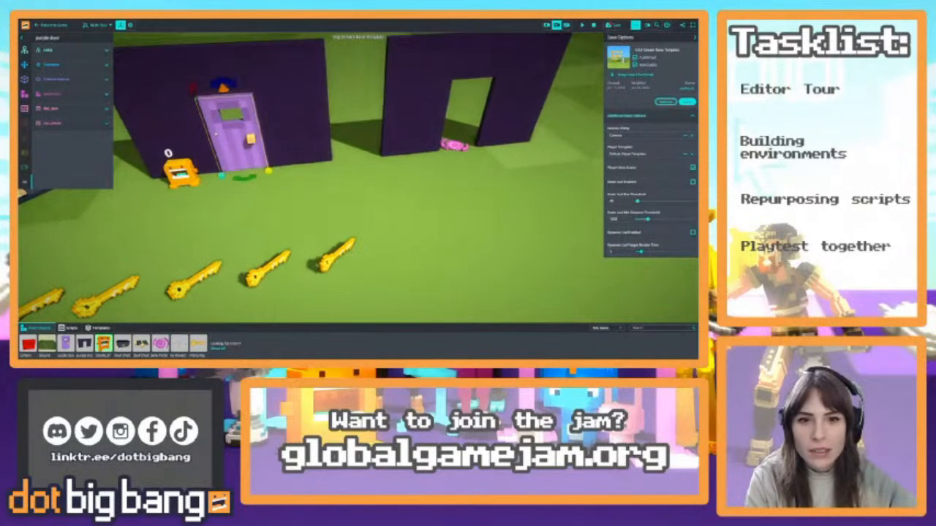
pyautogui.press('s')
pyautogui.moveTo(389, 198); pyautogui.dragTo(369, 178, button='right')
pyautogui.click(327, 240)
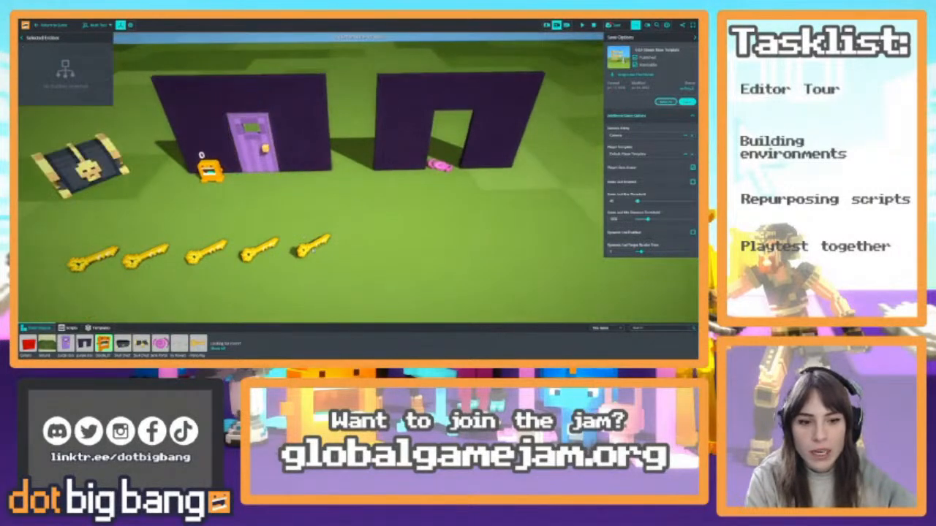
pyautogui.click(313, 245)
pyautogui.click(260, 249)
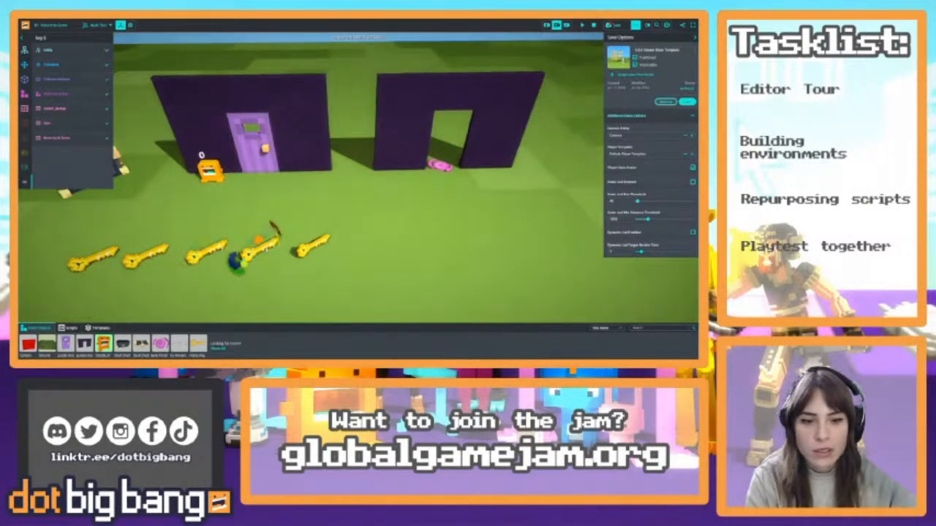
# Playtest collecting all five keys and unlocking the purple door, and return to the editor with the simulation stopped
pyautogui.click(53, 26)
pyautogui.press('w')
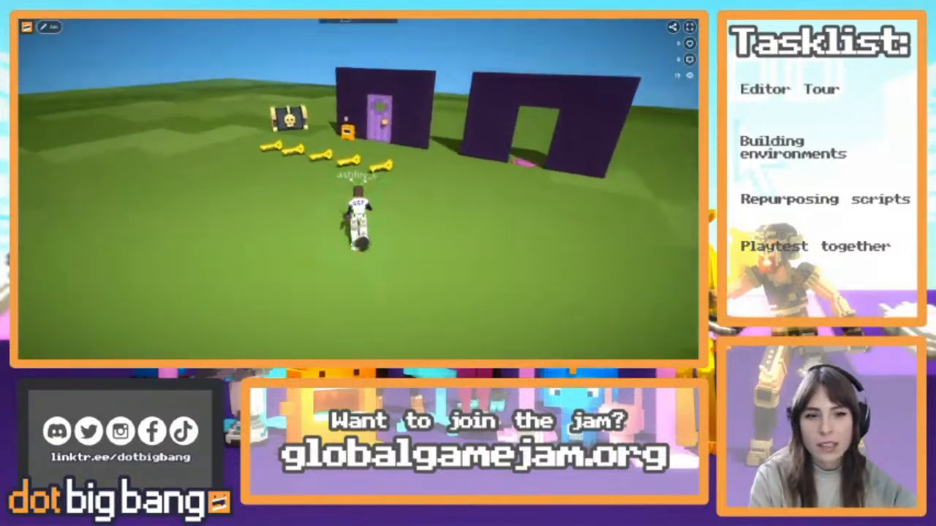
pyautogui.press('w')
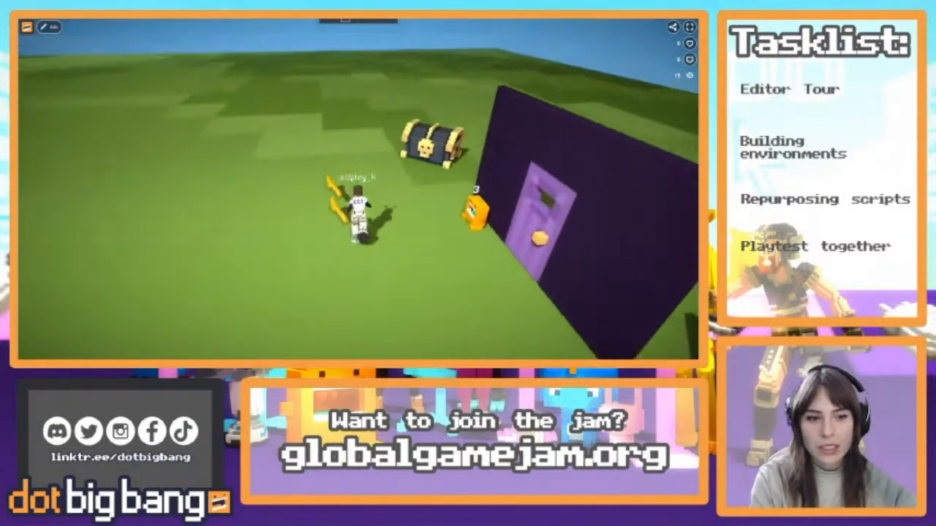
pyautogui.press('s')
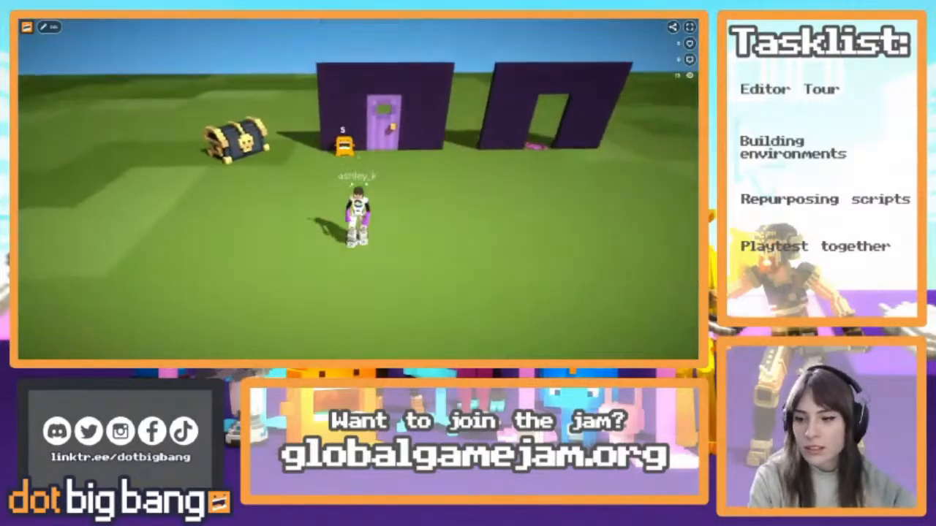
pyautogui.press('w')
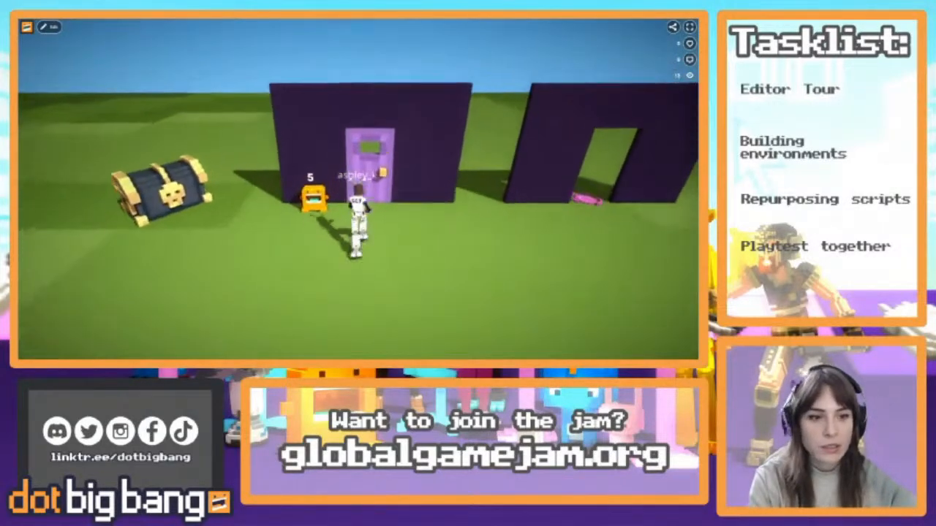
pyautogui.press('s')
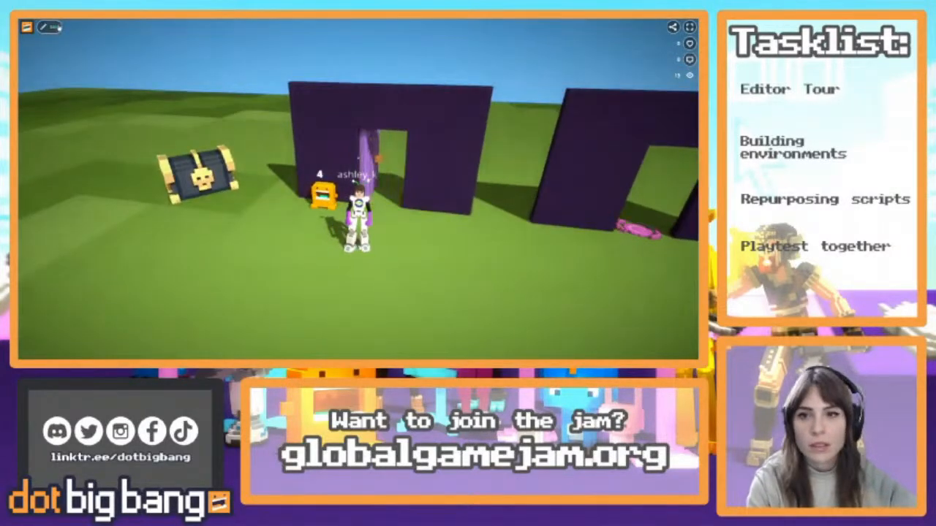
pyautogui.press('Tab')
pyautogui.click(557, 25)
pyautogui.click(592, 25)
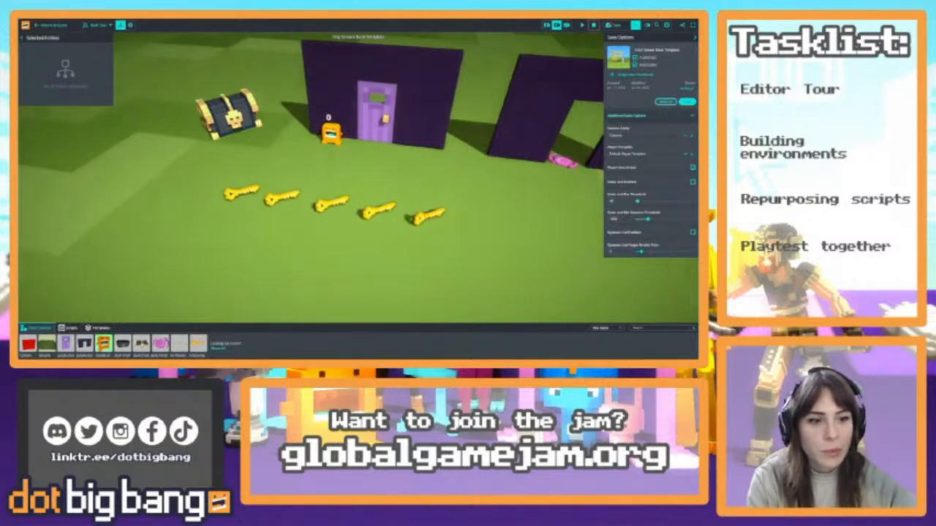
# Examine the pickup script's code on the key farthest from the chest, close the code editor and collapse the script's properties
pyautogui.click(428, 214)
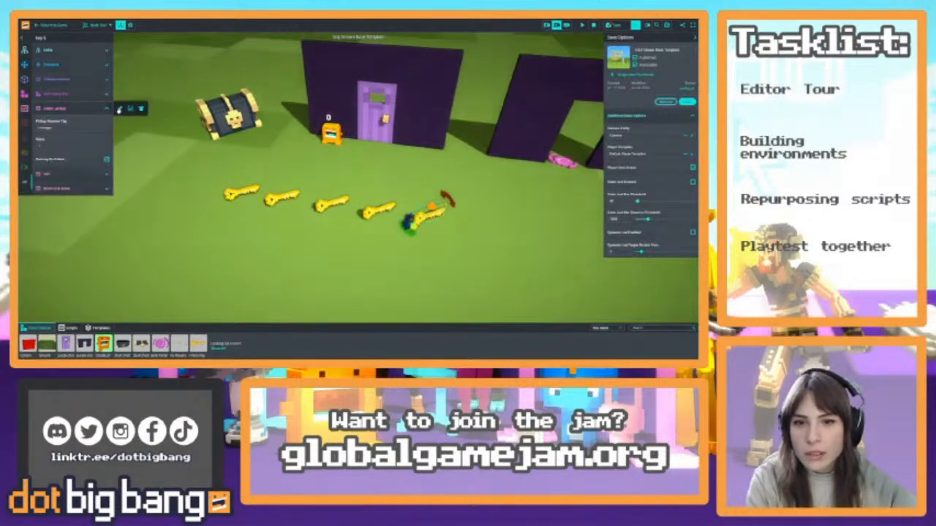
pyautogui.click(119, 109)
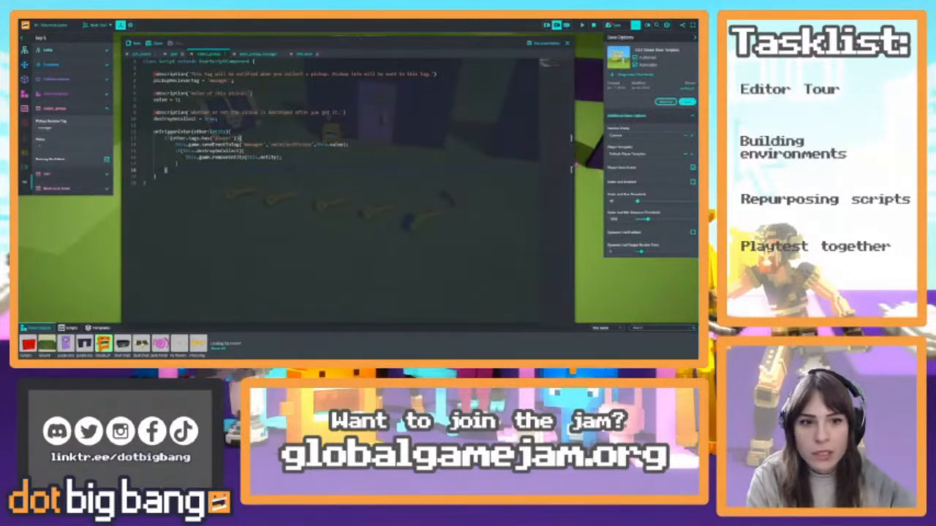
pyautogui.click(567, 42)
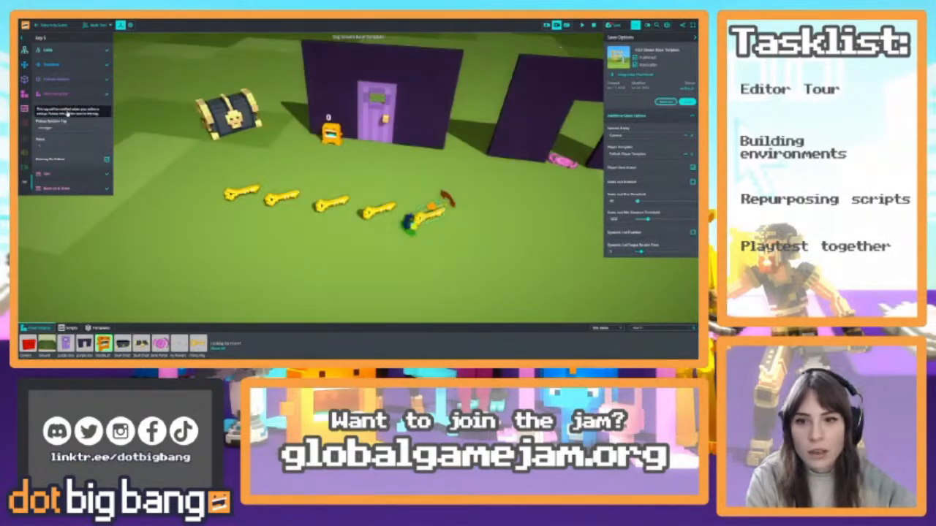
pyautogui.click(70, 110)
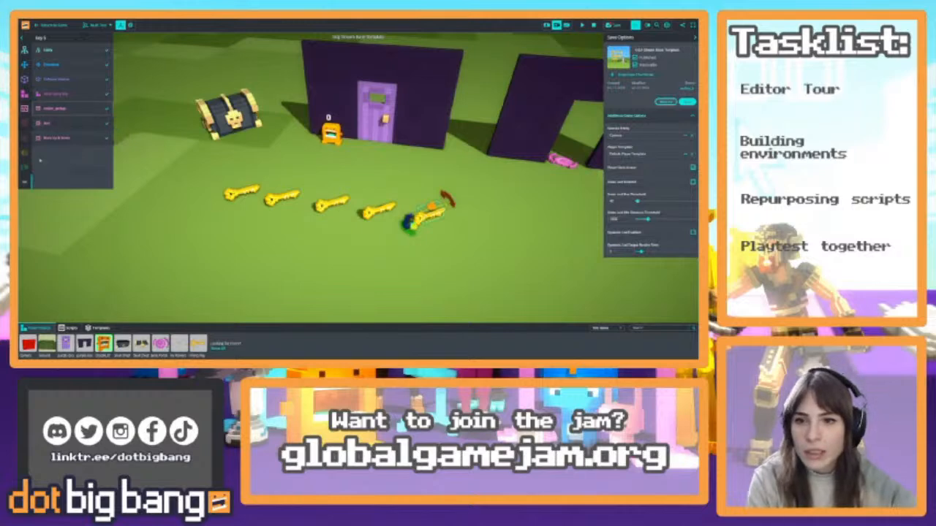
# Add a Sound Effect component to the selected key, searching for "pickup" and assigning the first item pickup sound as its clip
pyautogui.moveTo(25, 154)
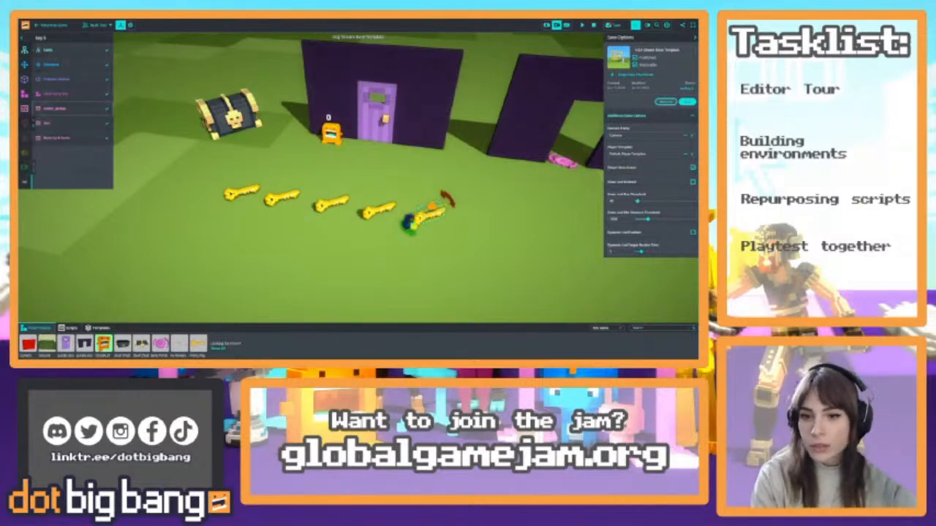
pyautogui.click(40, 155)
pyautogui.click(66, 172)
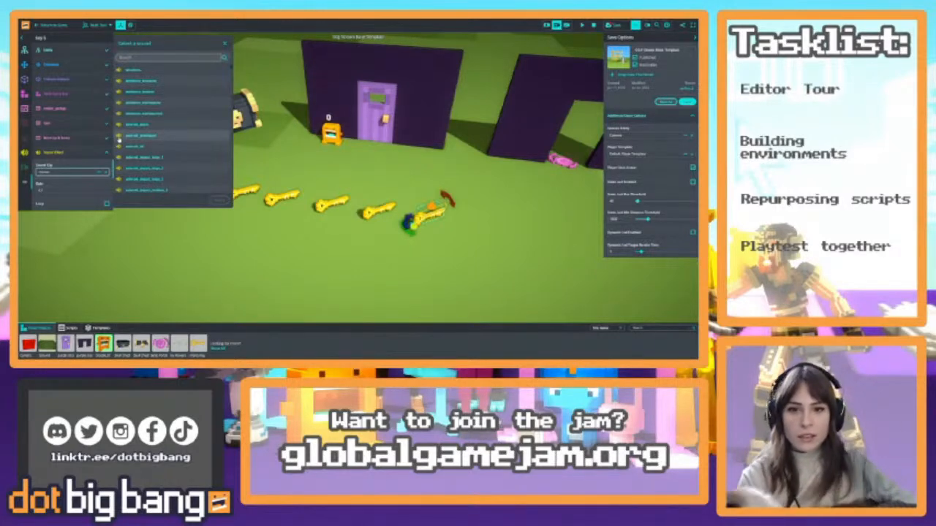
pyautogui.write('pick')
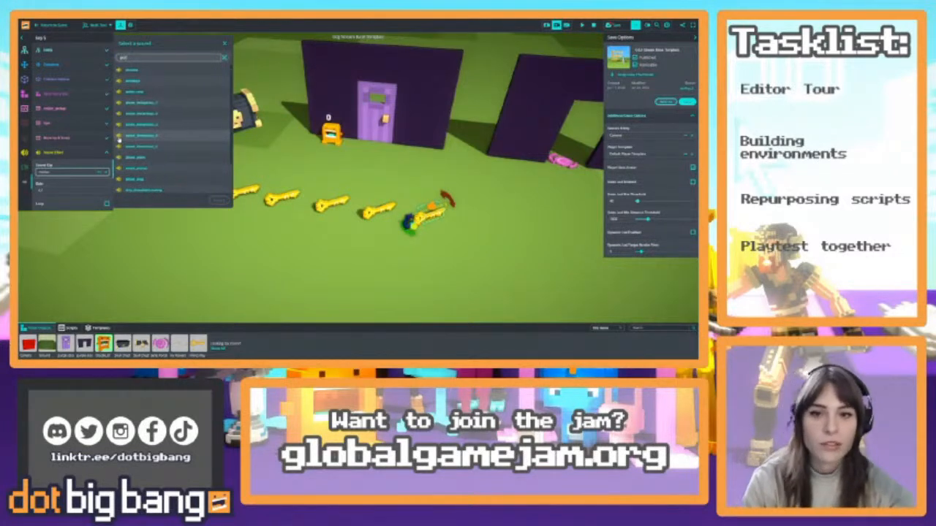
pyautogui.write('up')
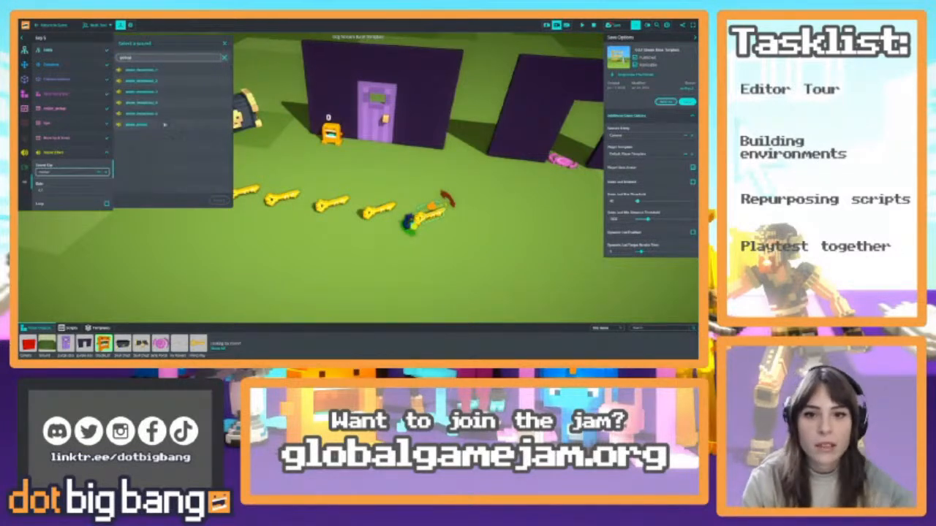
pyautogui.click(163, 74)
pyautogui.click(224, 201)
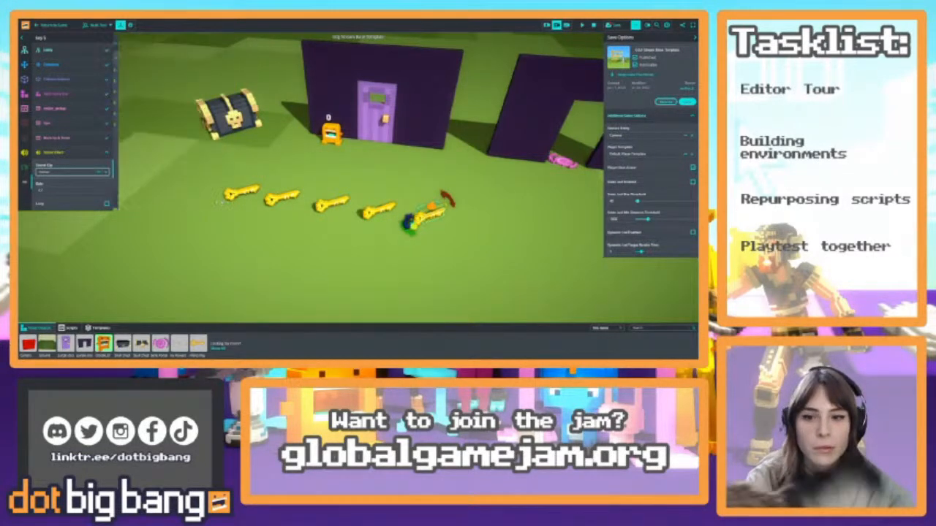
pyautogui.click(79, 157)
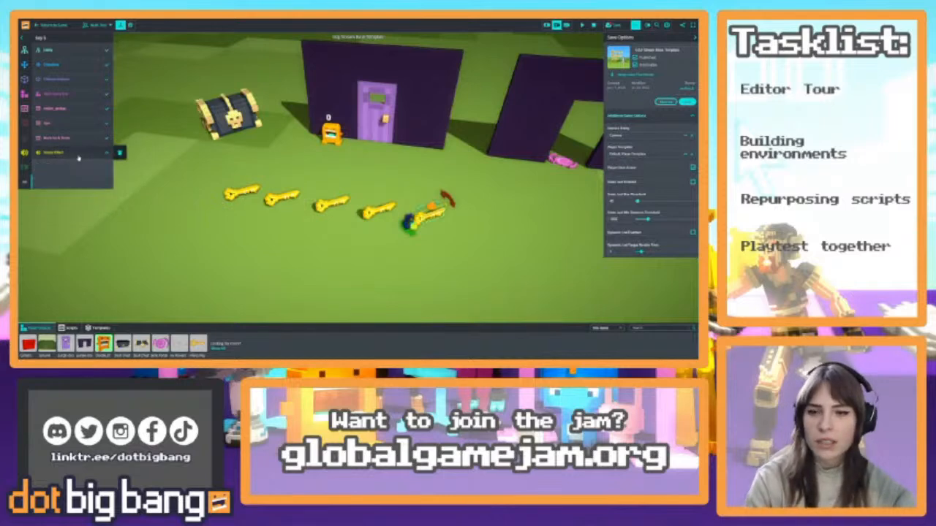
# Add a new script to the key, name it play_sound_on_trigger and save it
pyautogui.click(47, 111)
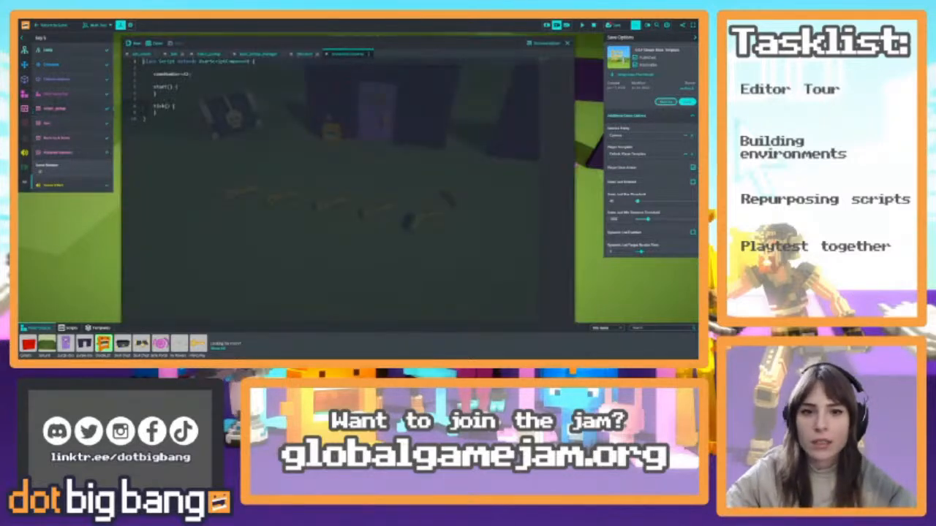
pyautogui.click(351, 57)
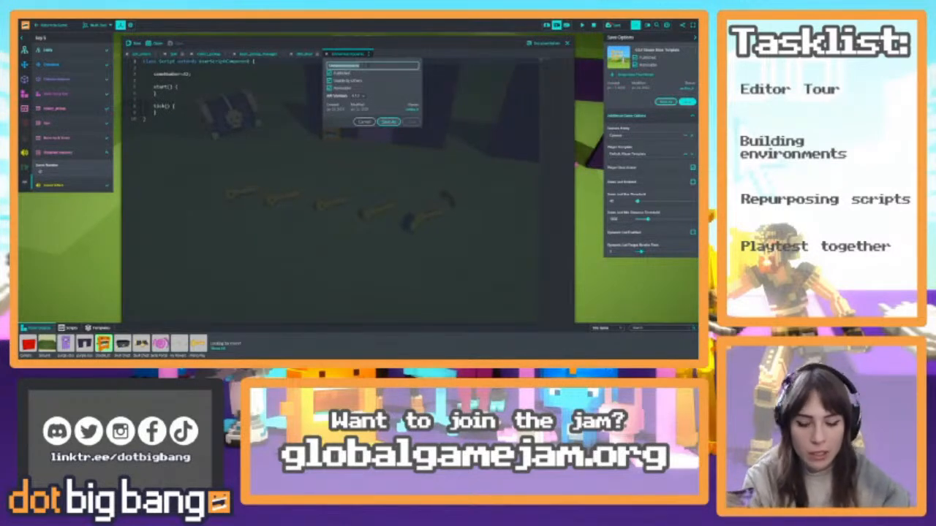
pyautogui.write('pic')
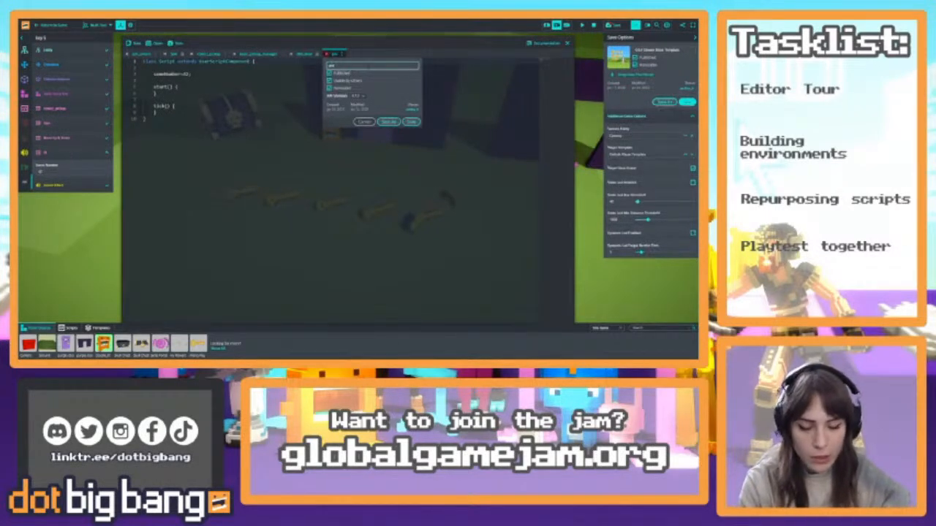
pyautogui.write('y_so')
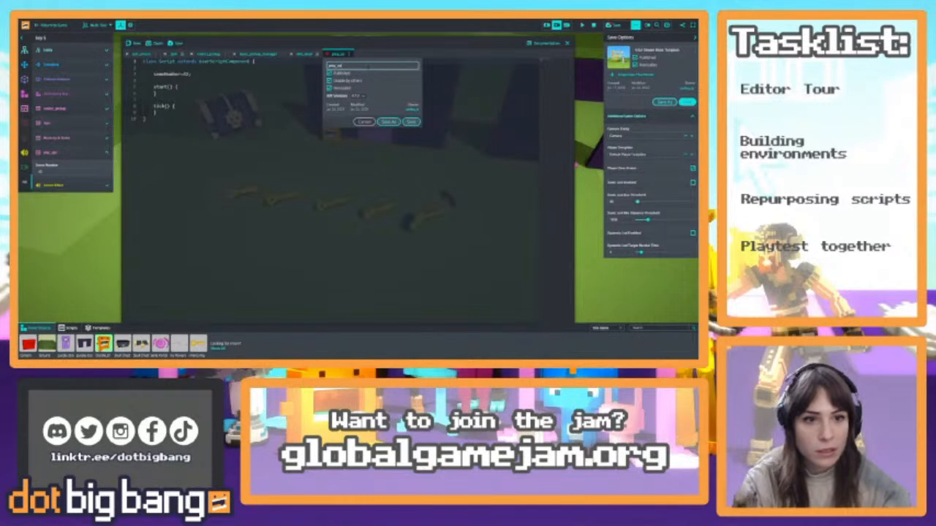
pyautogui.write('und')
pyautogui.write('_s')
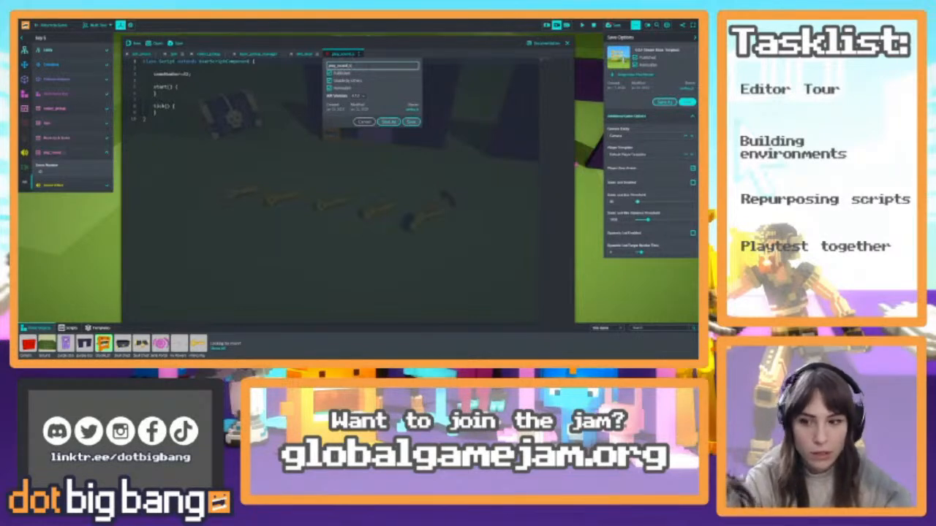
pyautogui.write('n_trigger')
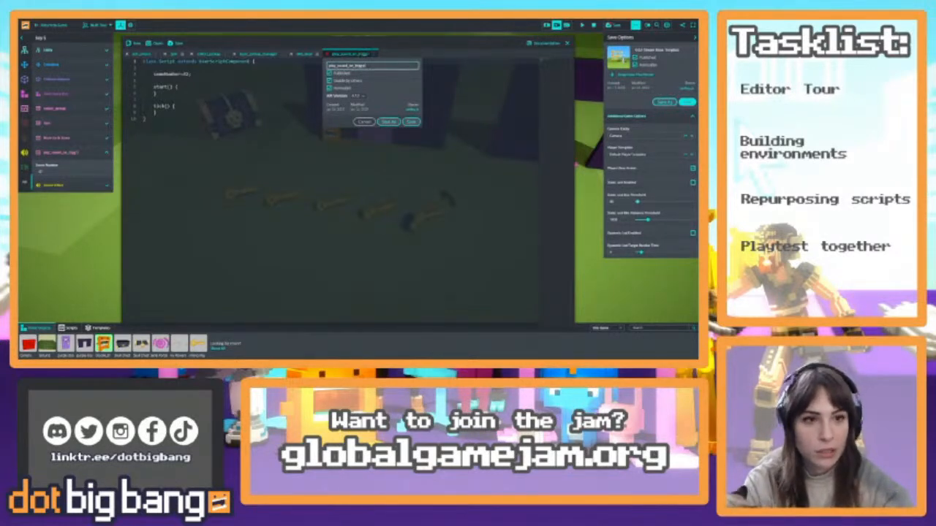
pyautogui.click(411, 121)
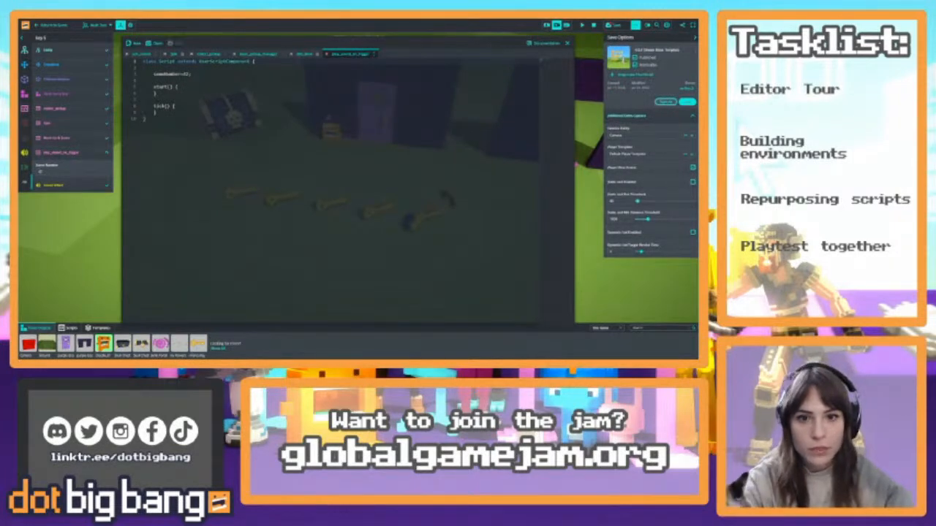
# Replace the script's default members with an empty onTriggerEnter(other:Entity) method
pyautogui.moveTo(158, 113); pyautogui.dragTo(154, 74)
pyautogui.write('on')
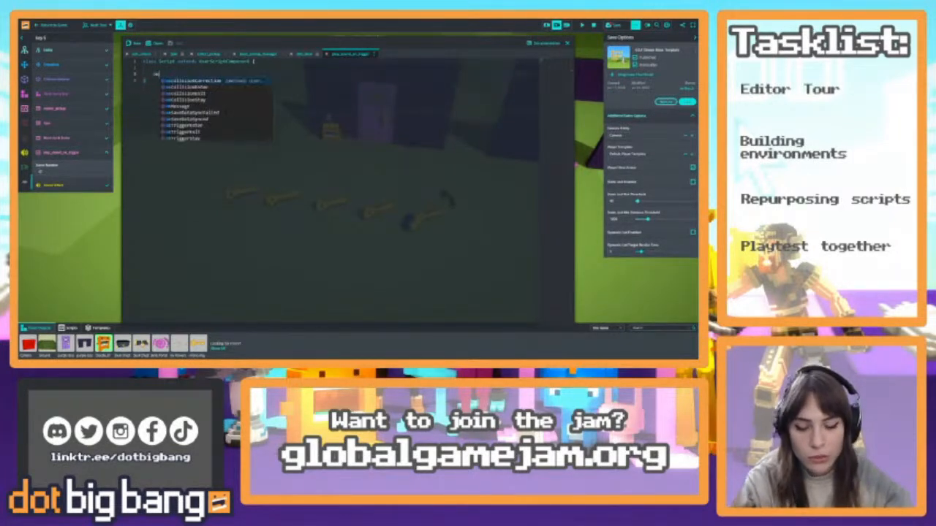
pyautogui.write('TriggerEnter(other)')
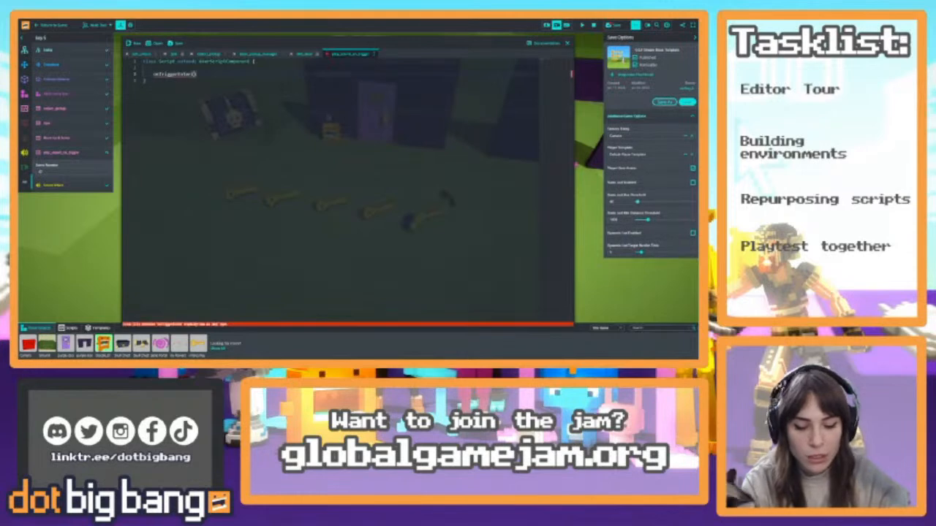
pyautogui.write(':E')
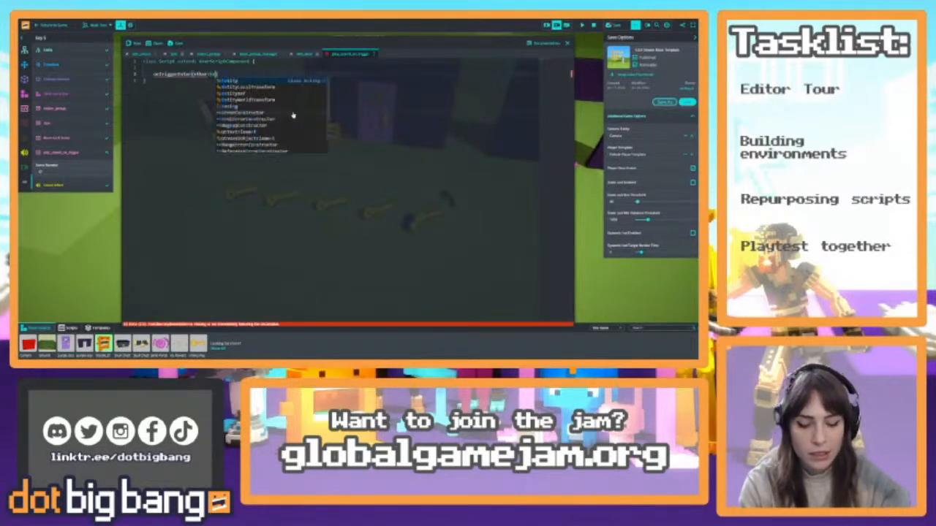
pyautogui.click(233, 82)
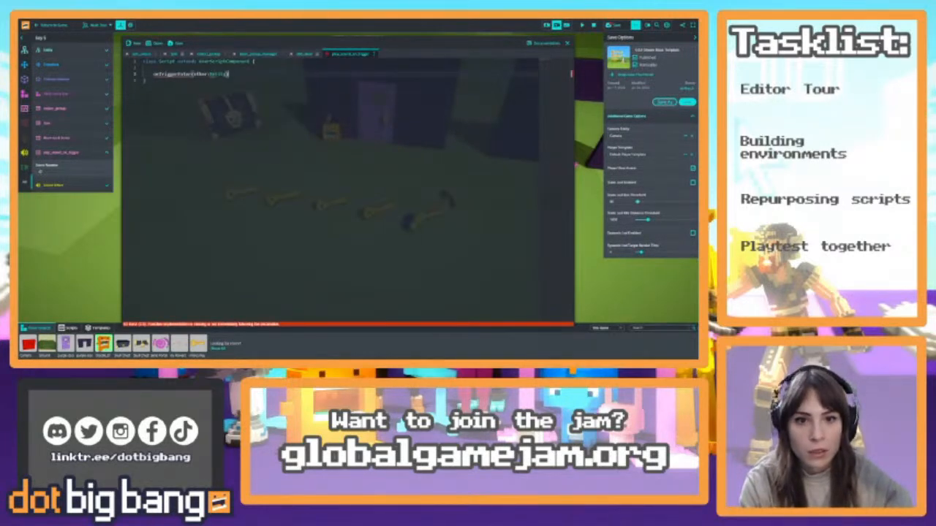
pyautogui.write('{')
pyautogui.press('Return')
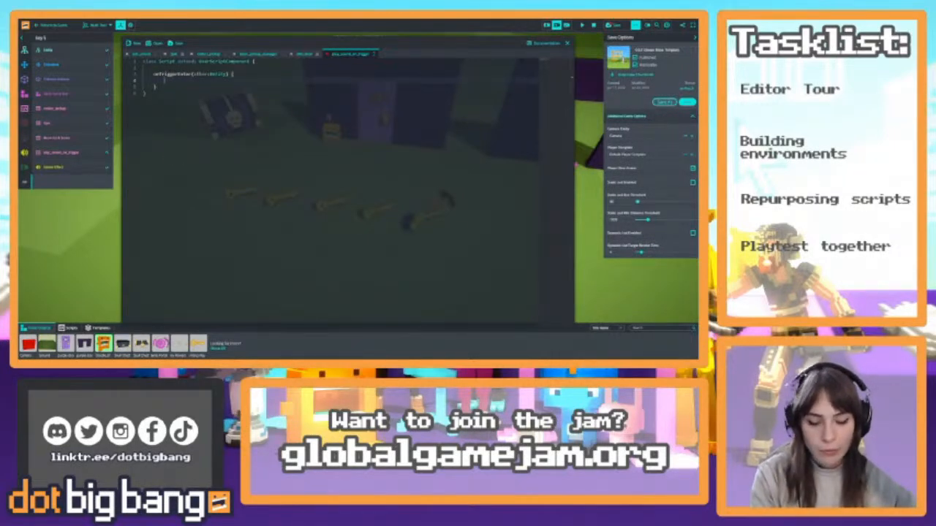
# In onTriggerEnter, declare const soundComponent = this.entity.getComponentByType(ComponentType.Sound); and save the script
pyautogui.write('const sound')
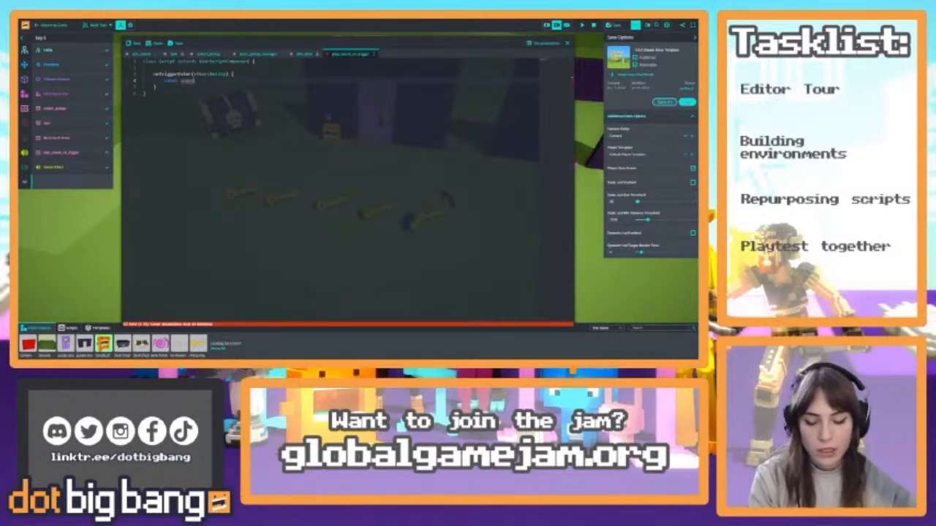
pyautogui.write('Fx = this')
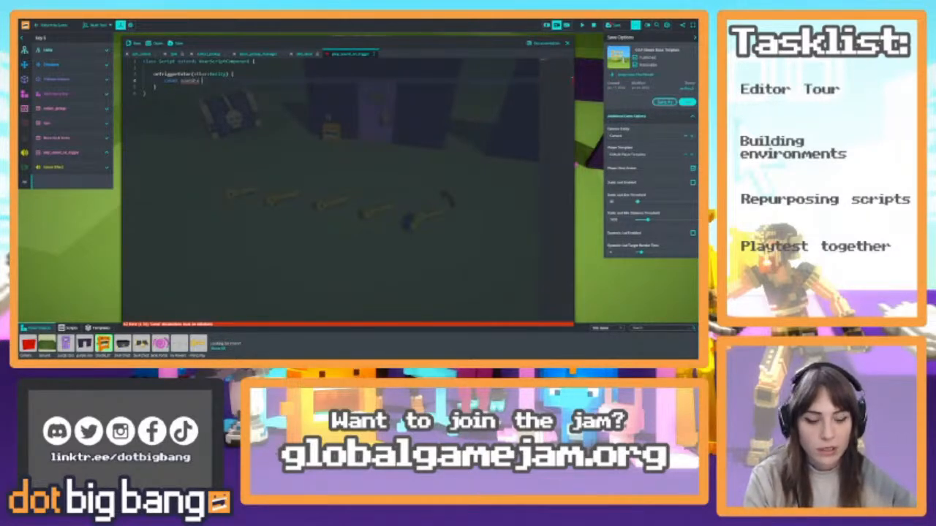
pyautogui.press('BackSpace')
pyautogui.press('BackSpace')
pyautogui.press('BackSpace')
pyautogui.press('BackSpace')
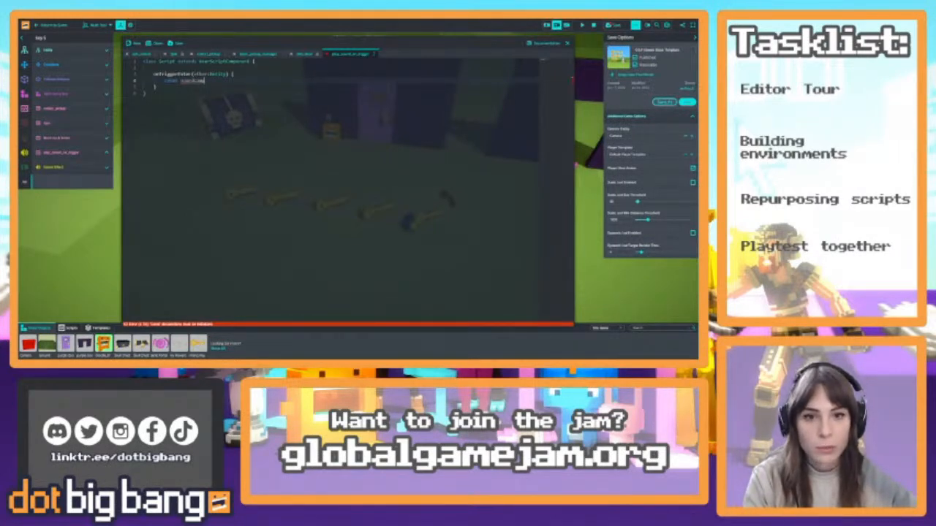
pyautogui.write('onent = this.')
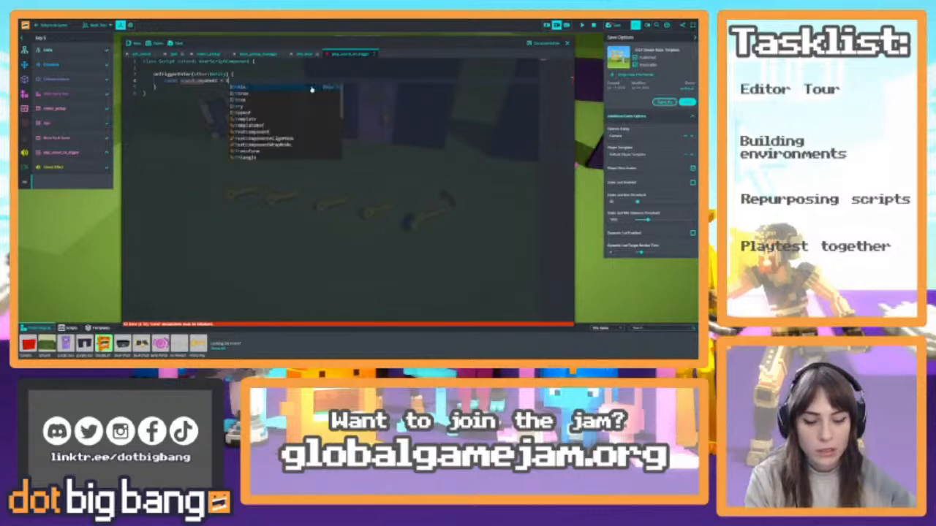
pyautogui.write('entity.')
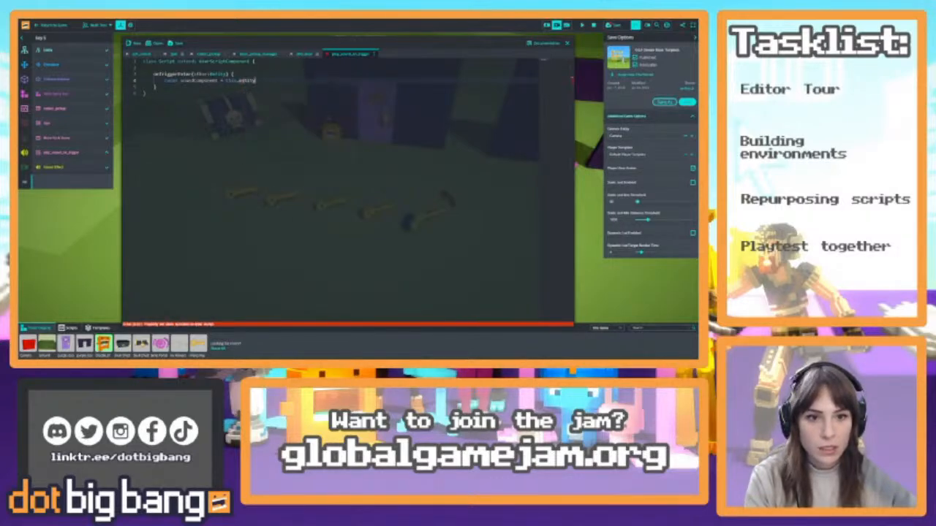
pyautogui.write('getCom')
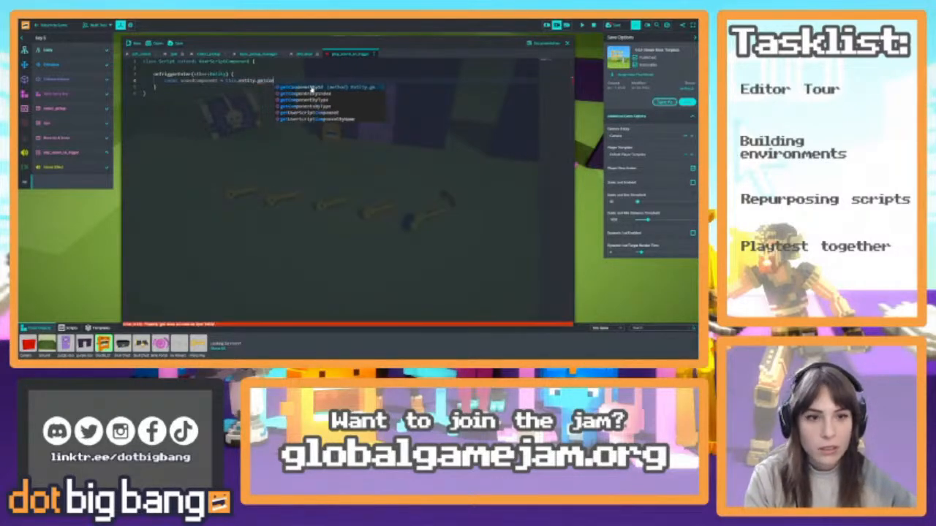
pyautogui.write('ponentByType(')
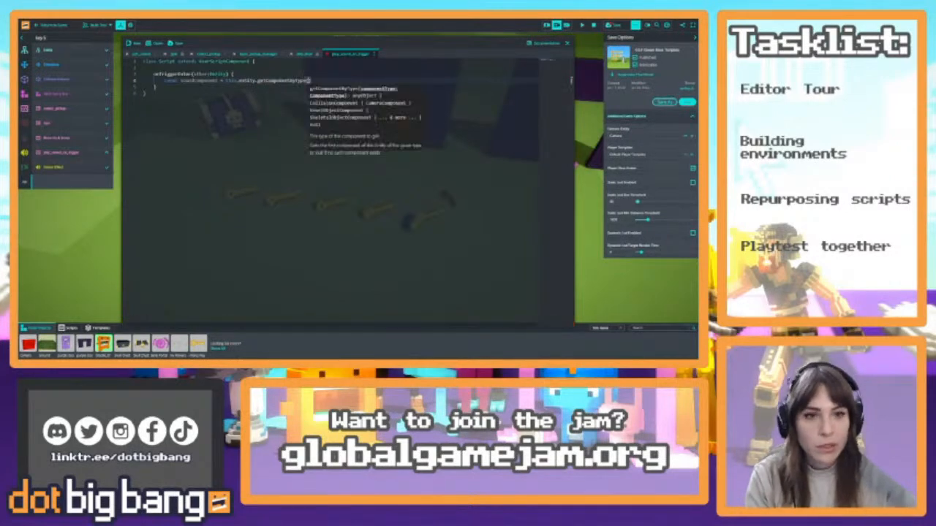
pyautogui.write('ComponentType.')
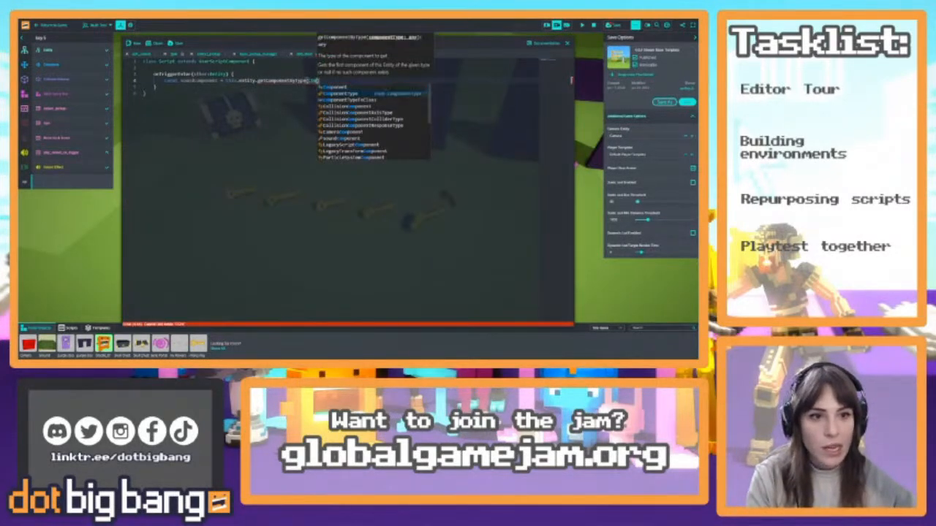
pyautogui.write('Sound);')
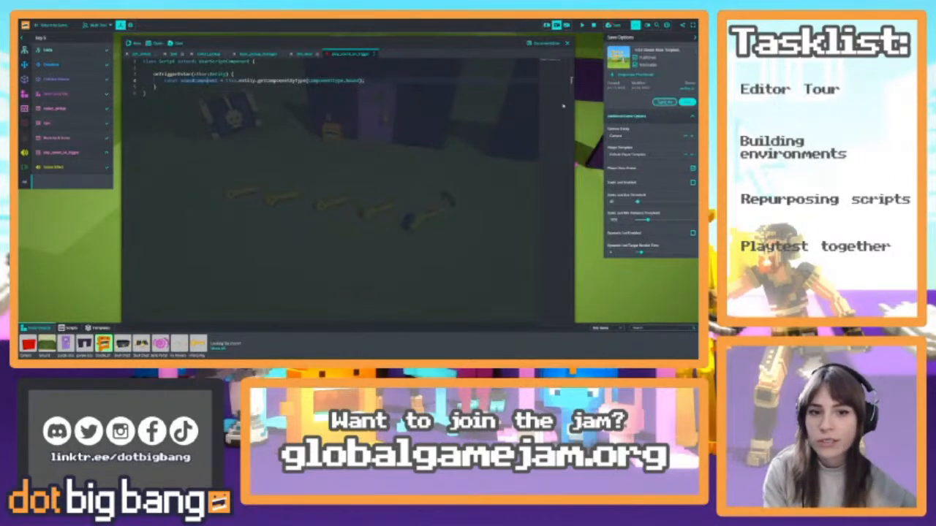
pyautogui.click(365, 81)
pyautogui.hotkey('ctrl', 's')
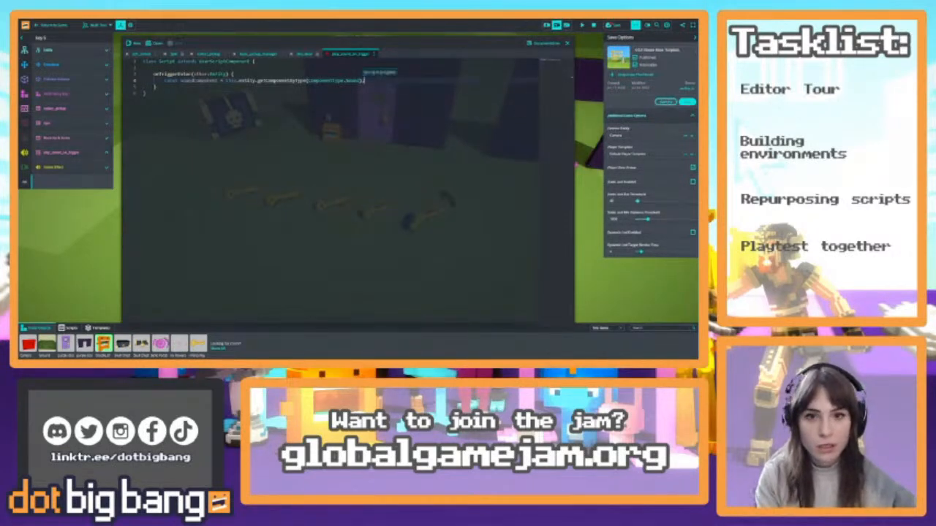
# Below the declaration, add an if(soundComponent) block that calls soundComponent.play(); and save the script
pyautogui.press('Return')
pyautogui.write('if(so')
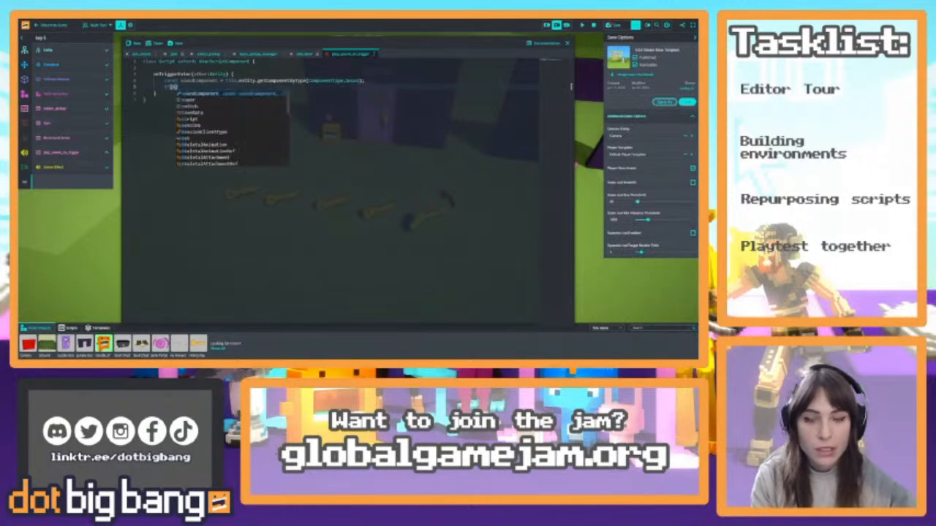
pyautogui.press('Return')
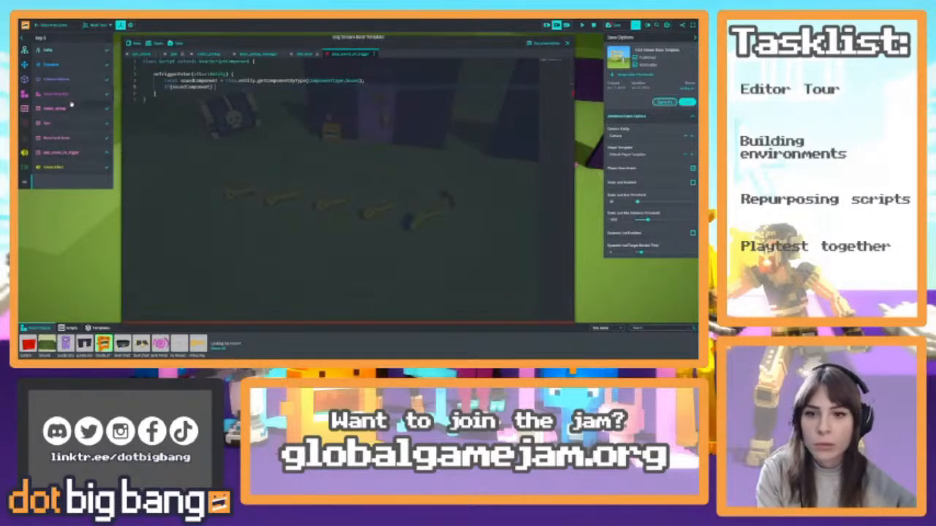
pyautogui.click(77, 95)
pyautogui.click(77, 95)
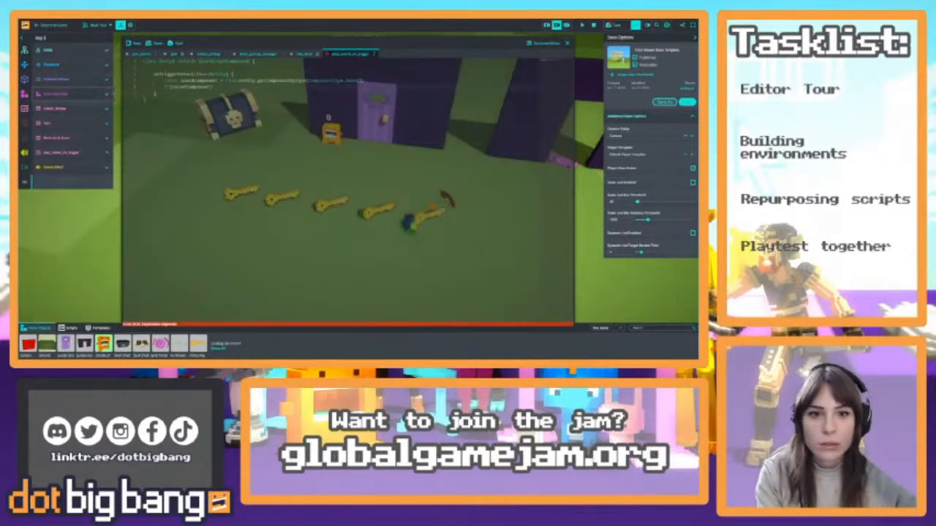
pyautogui.click(216, 87)
pyautogui.press('Return')
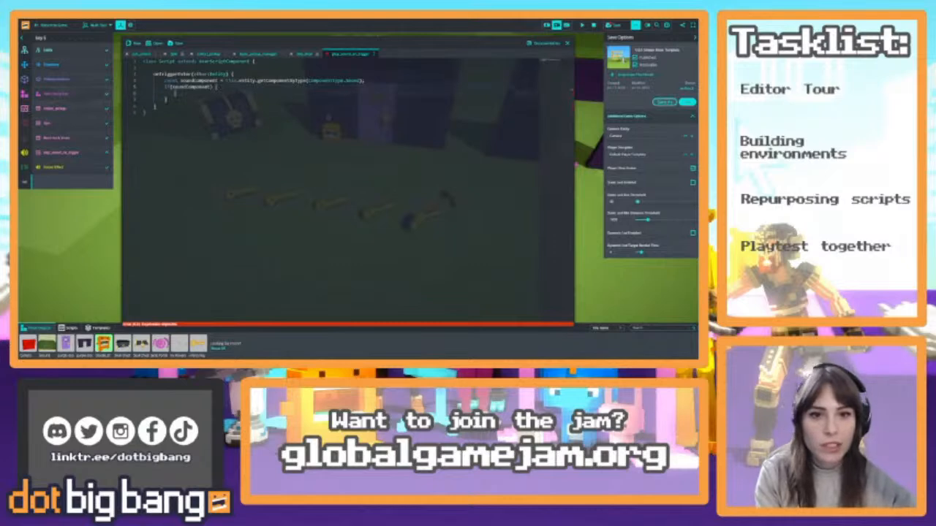
pyautogui.write('so')
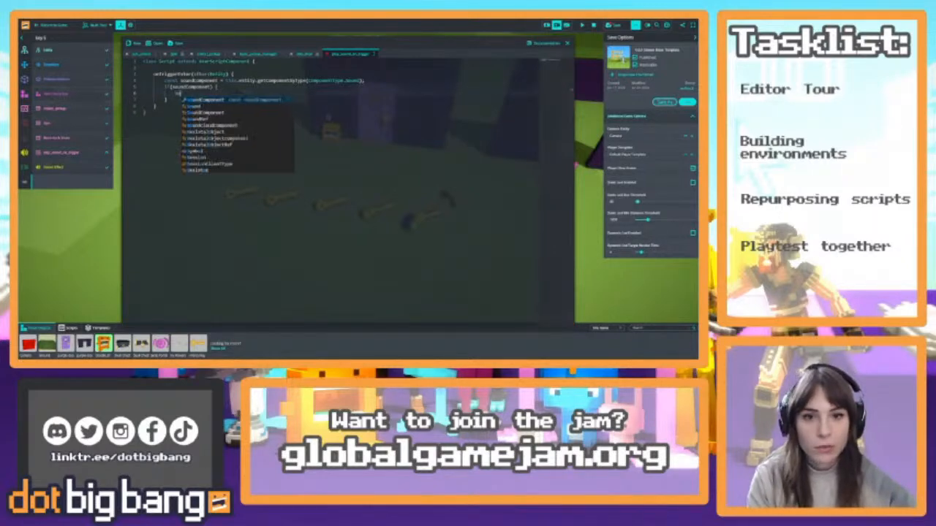
pyautogui.write('undComponent.')
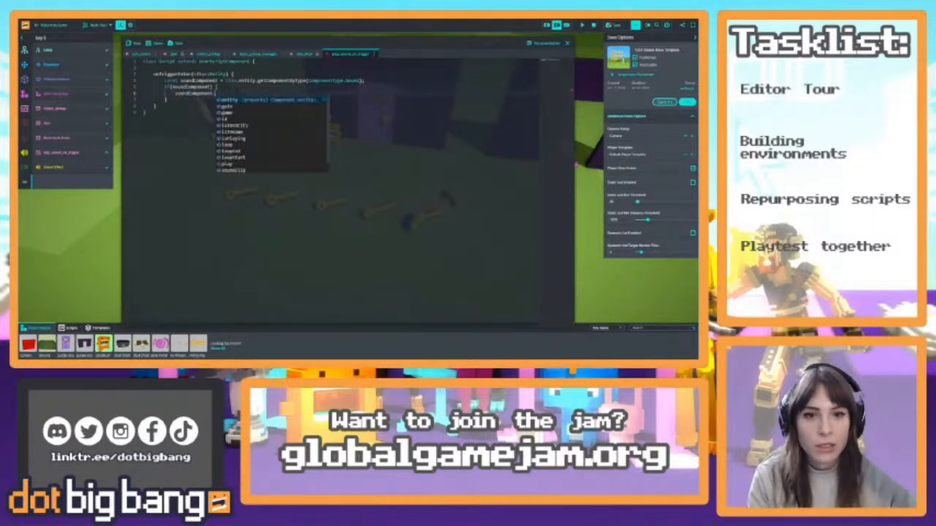
pyautogui.write('play();')
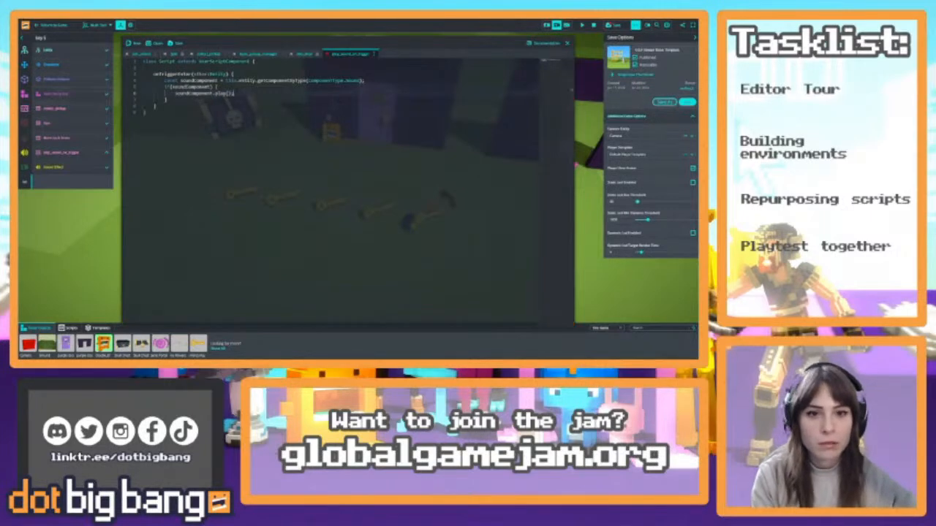
pyautogui.hotkey('ctrl', 's')
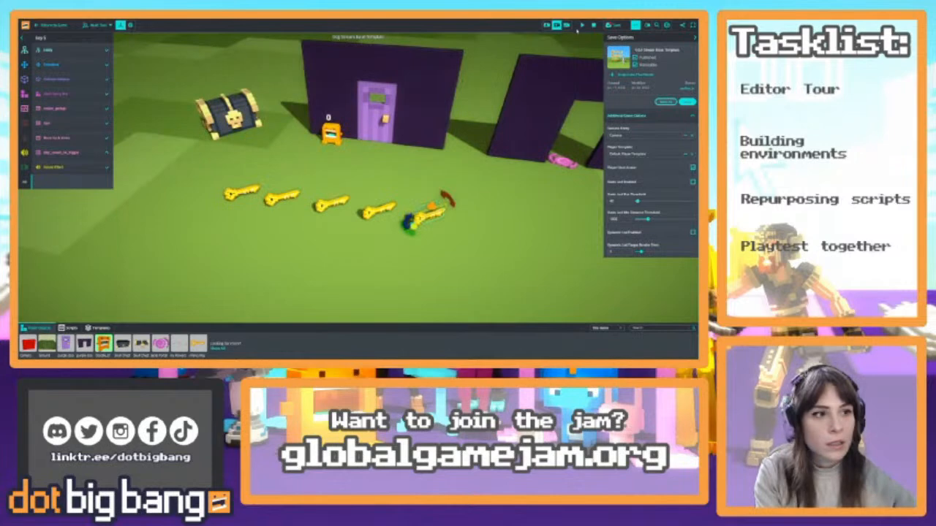
# Close the code editor, playtest picking up the key farthest from the chest, and reset the game in the editor
pyautogui.click(567, 42)
pyautogui.click(56, 26)
pyautogui.press('w')
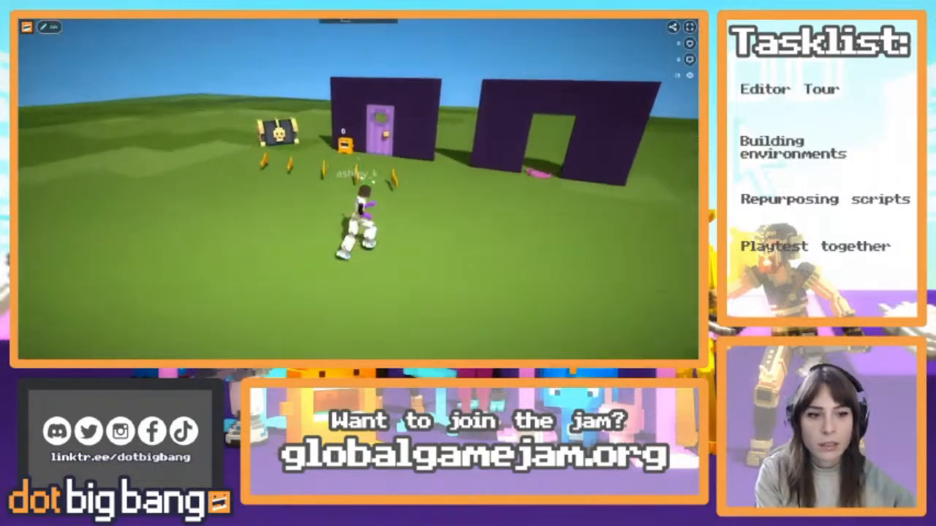
pyautogui.press('w')
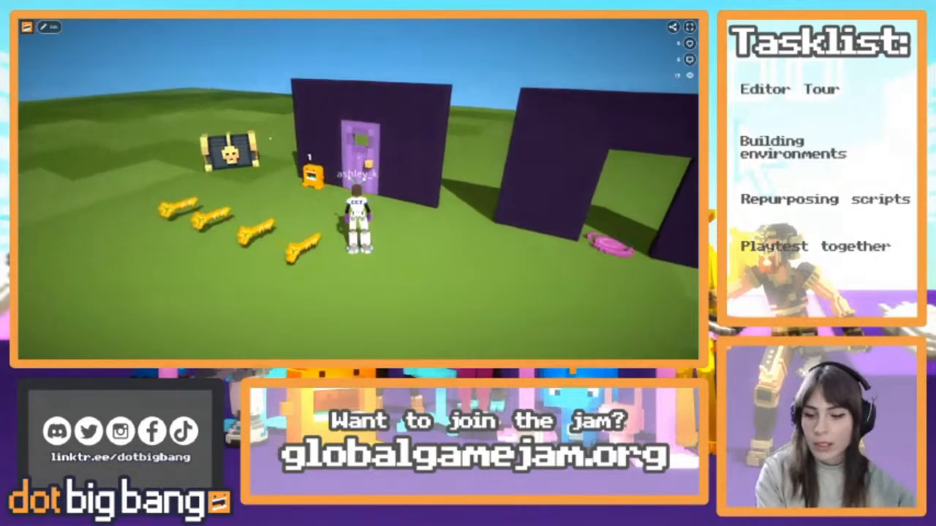
pyautogui.click(52, 28)
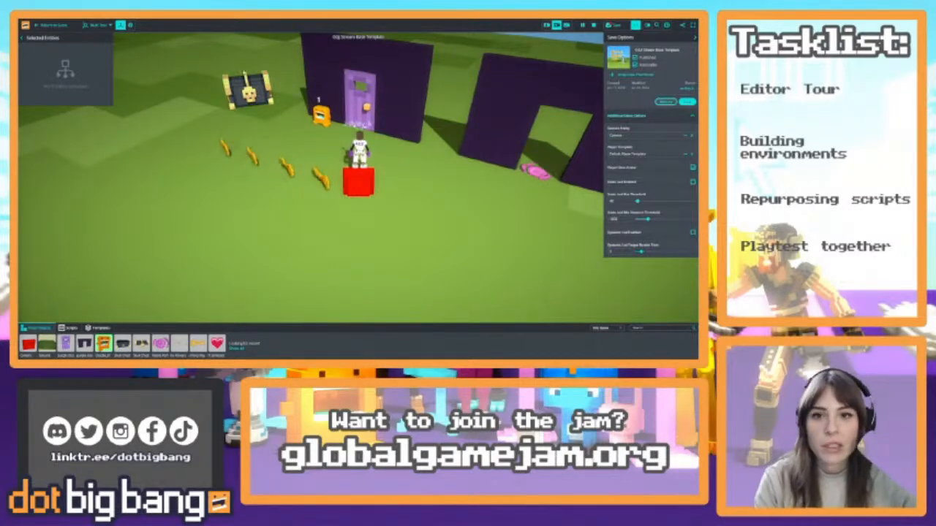
pyautogui.click(593, 25)
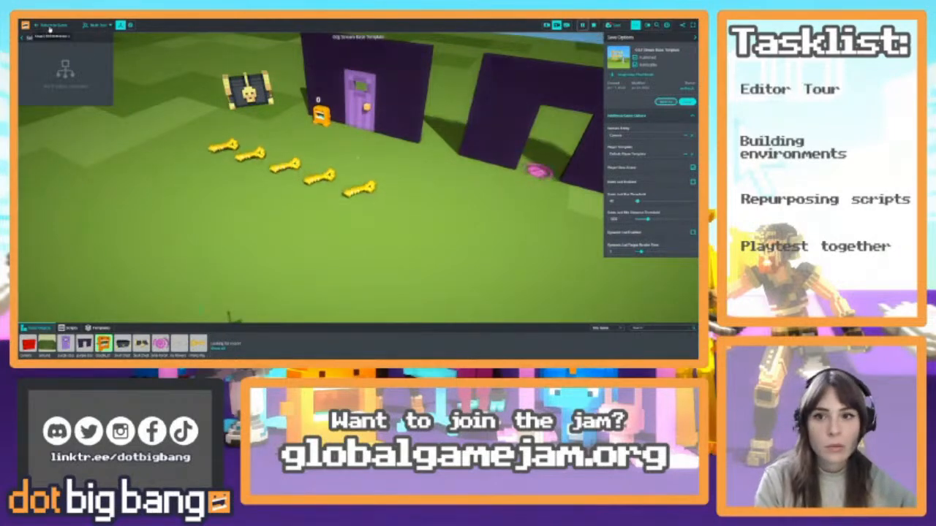
# Playtest again by running the character through the row of keys, return to editing and reset the game
pyautogui.click(49, 27)
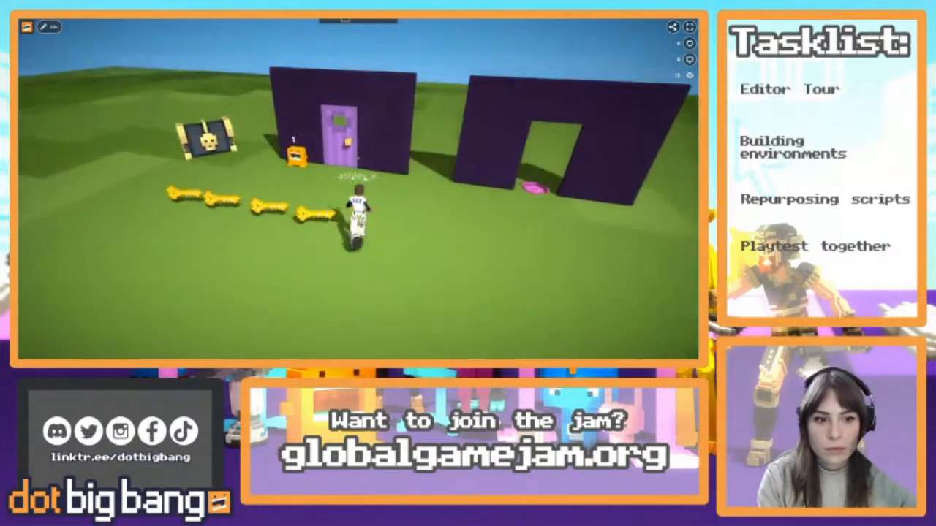
pyautogui.press('w')
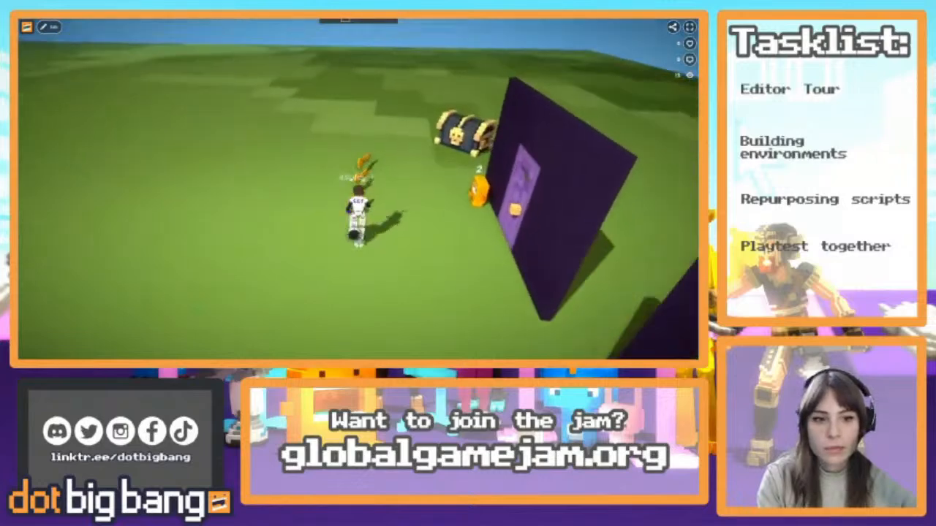
pyautogui.click(49, 27)
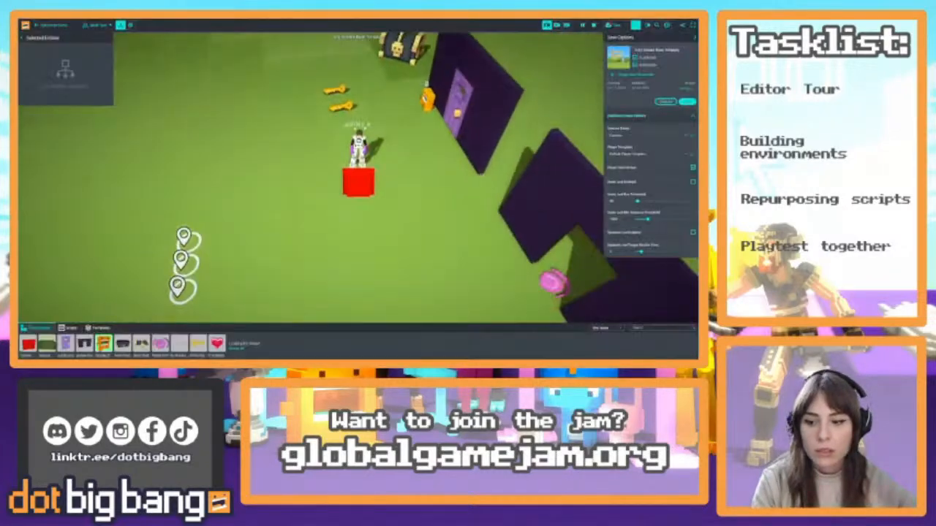
pyautogui.click(593, 25)
# Delete the four keys nearest the chest, keeping only the one with the sound script
pyautogui.moveTo(322, 245); pyautogui.dragTo(367, 226, button='right')
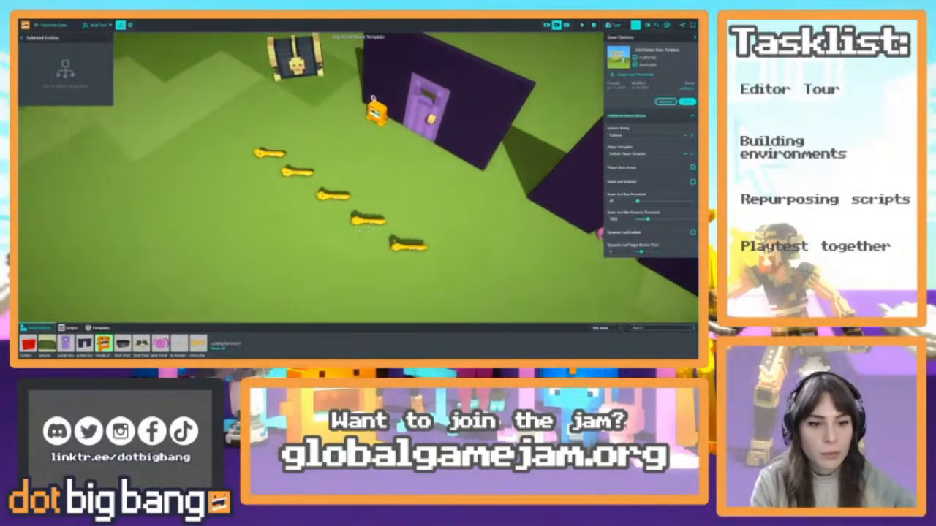
pyautogui.click(368, 219)
pyautogui.keyDown('shift'); pyautogui.click(334, 195); pyautogui.keyUp('shift')
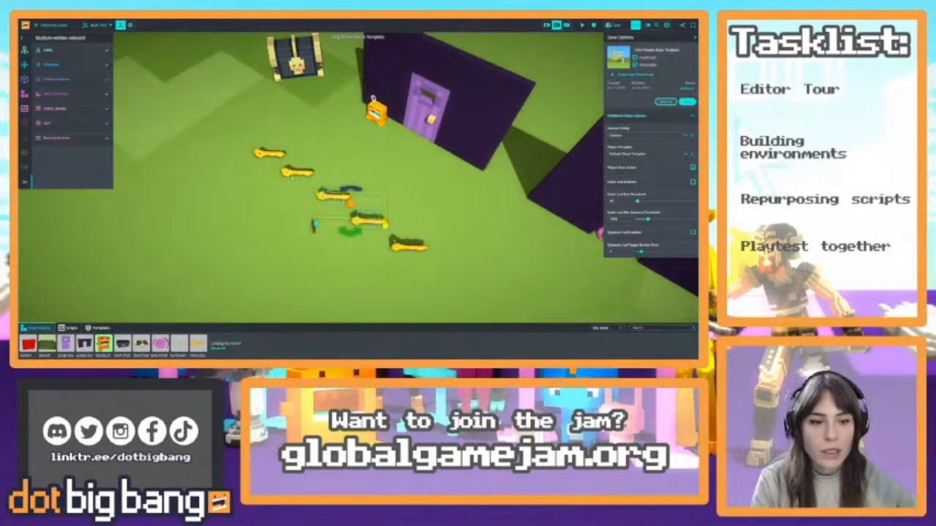
pyautogui.keyDown('shift'); pyautogui.click(293, 174); pyautogui.keyUp('shift')
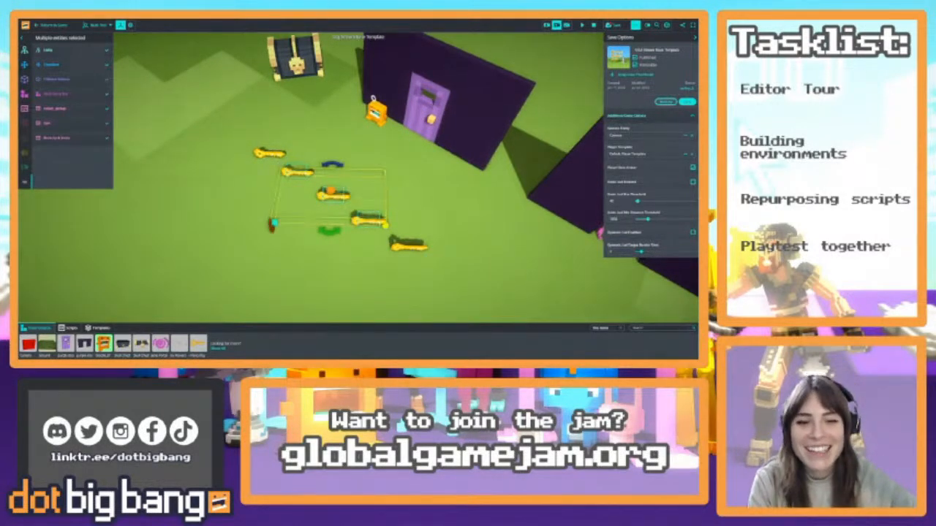
pyautogui.keyDown('shift'); pyautogui.click(261, 154); pyautogui.keyUp('shift')
pyautogui.press('Delete')
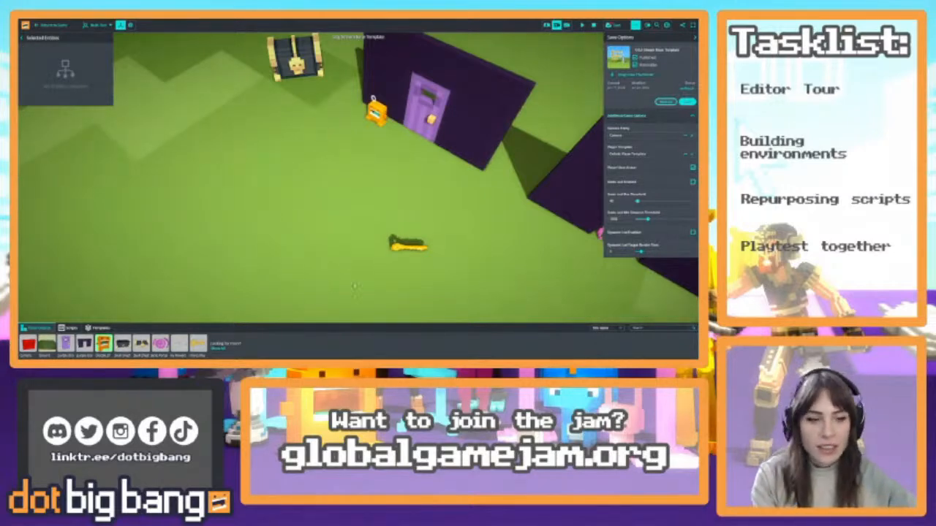
# Enlarge the remaining key's box collider by increasing its width, height and depth
pyautogui.click(413, 246)
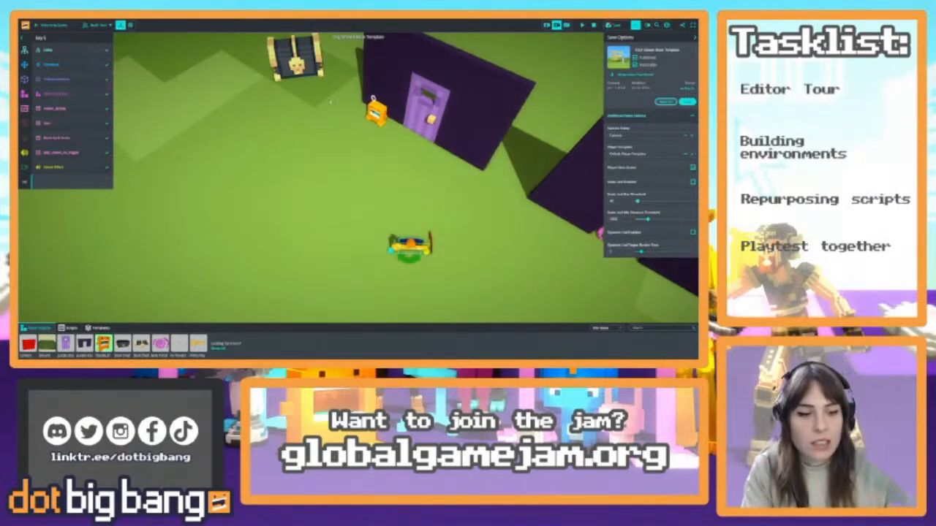
pyautogui.moveTo(307, 175); pyautogui.dragTo(366, 208, button='right')
pyautogui.press('w')
pyautogui.press('w')
pyautogui.press('s')
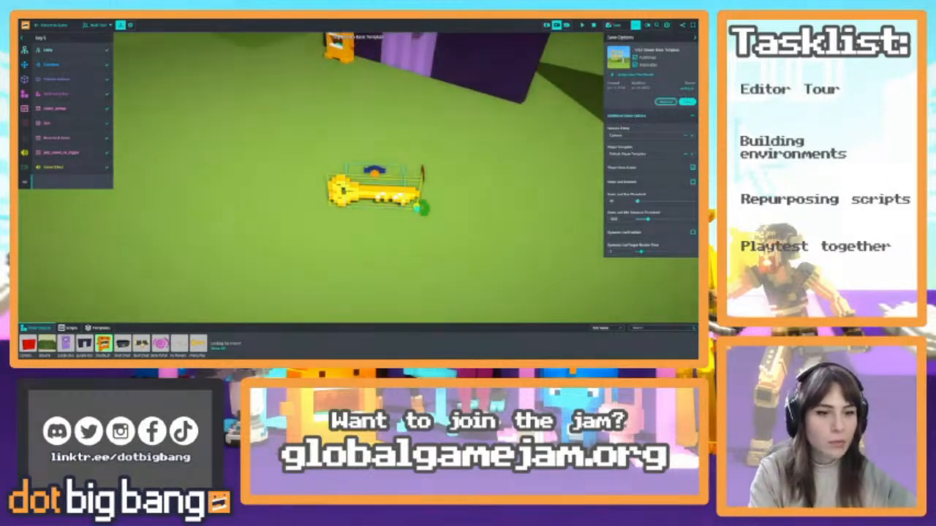
pyautogui.click(76, 81)
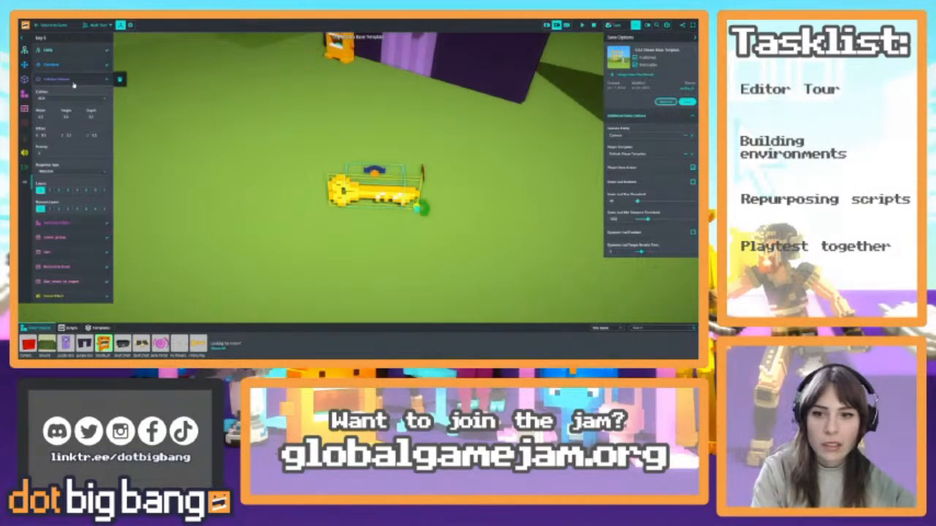
pyautogui.click(51, 117)
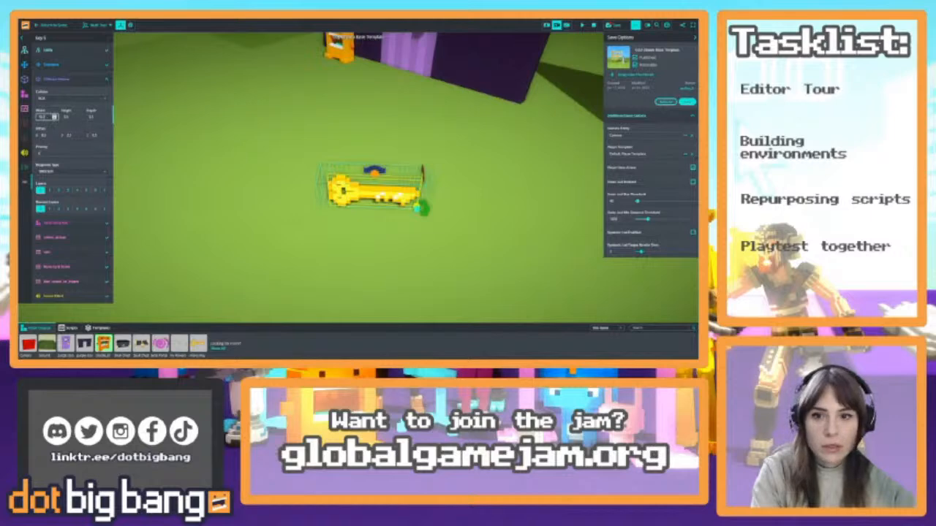
pyautogui.click(80, 117)
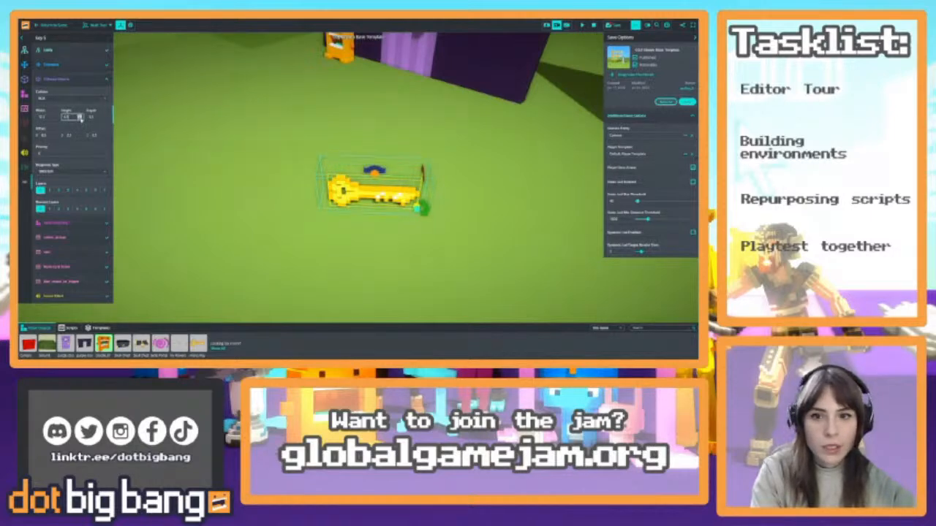
pyautogui.click(105, 117)
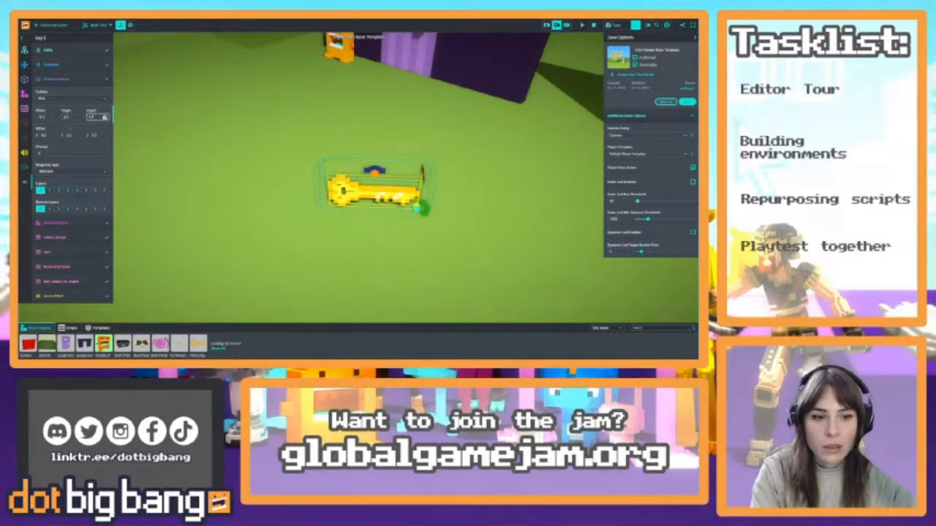
# Rename the remaining key entity as Door Key
pyautogui.click(66, 81)
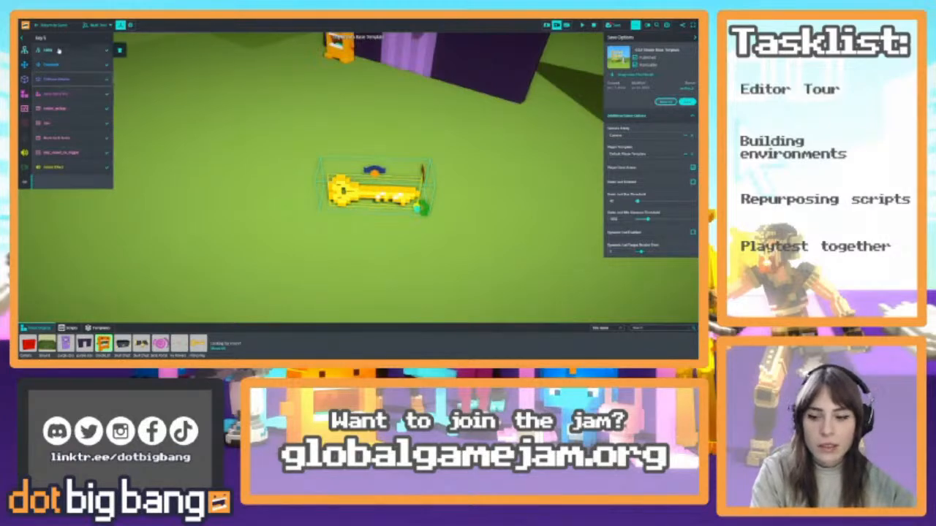
pyautogui.click(58, 50)
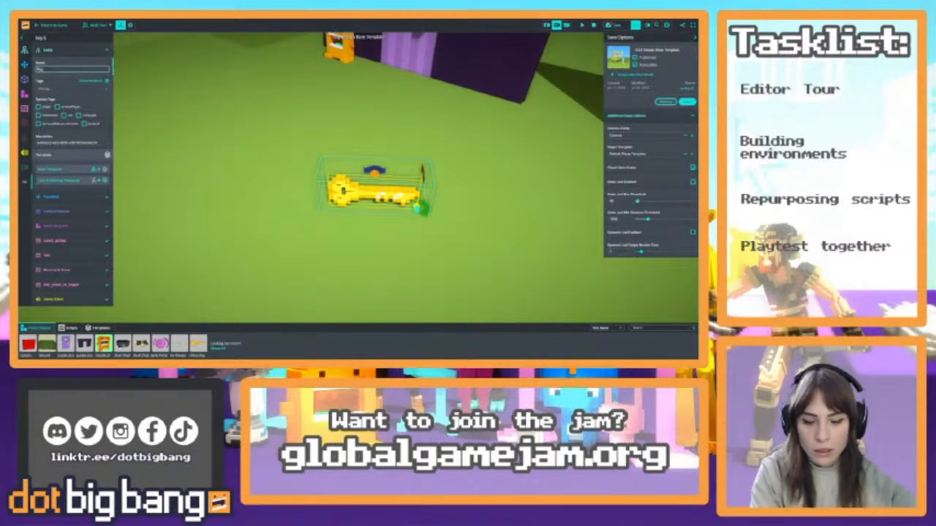
pyautogui.press('Return')
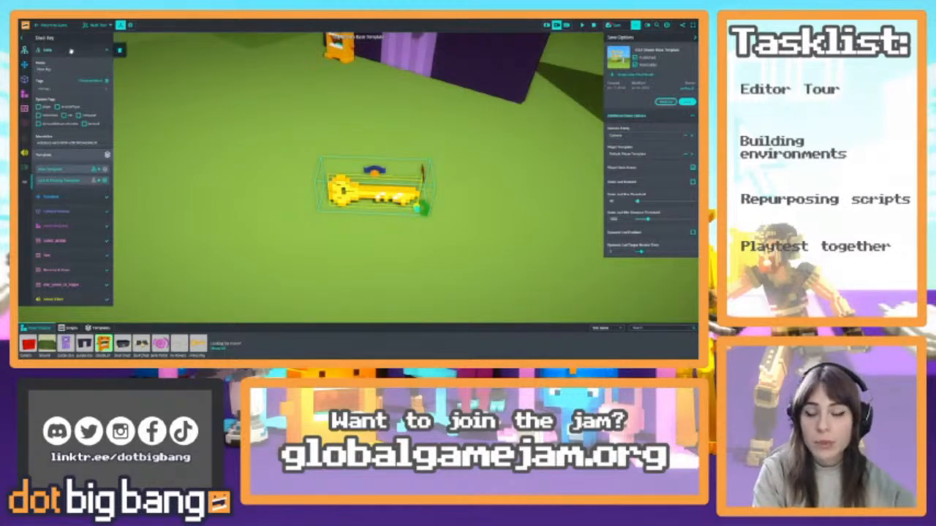
pyautogui.click(51, 50)
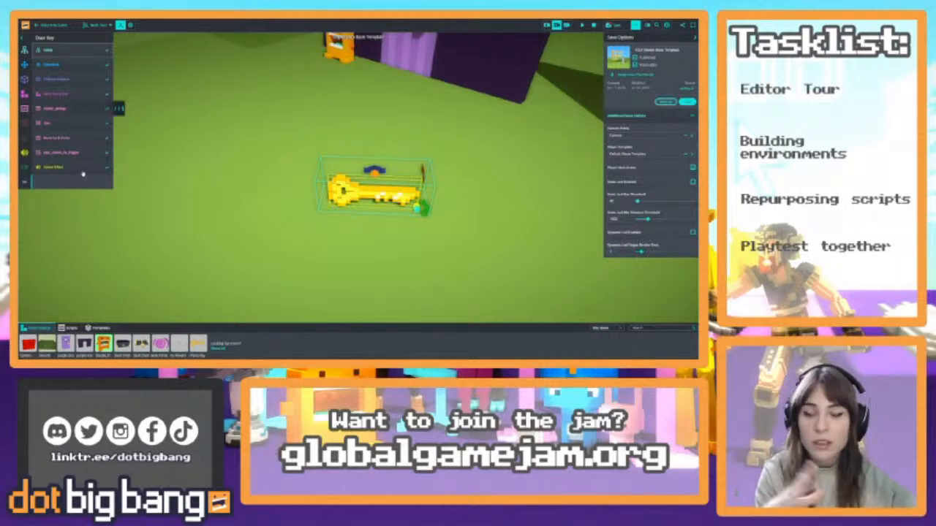
# Create a new template from the key, name it Door Key and save it
pyautogui.click(69, 50)
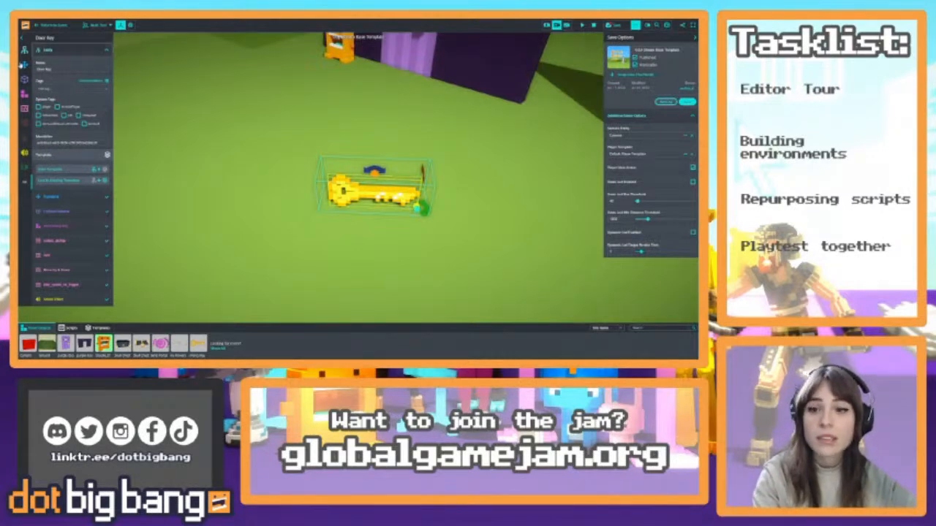
pyautogui.click(71, 172)
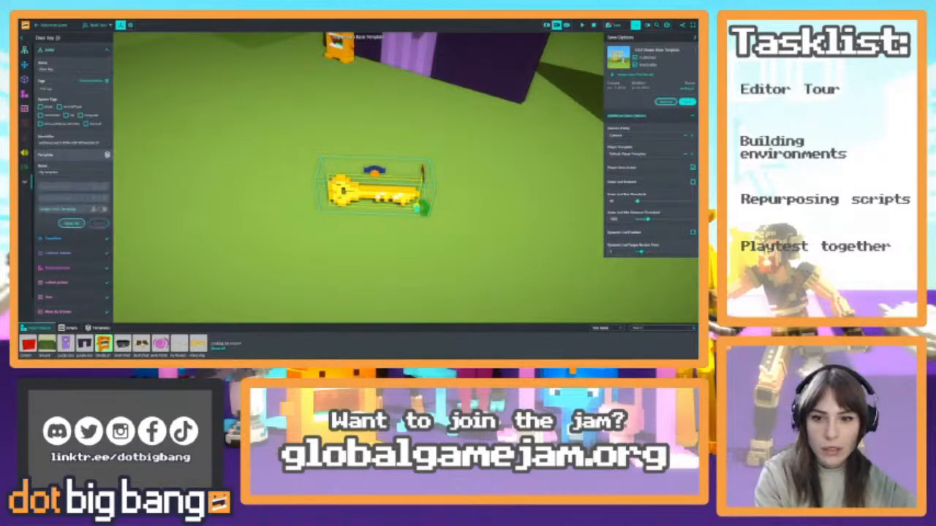
pyautogui.write('key')
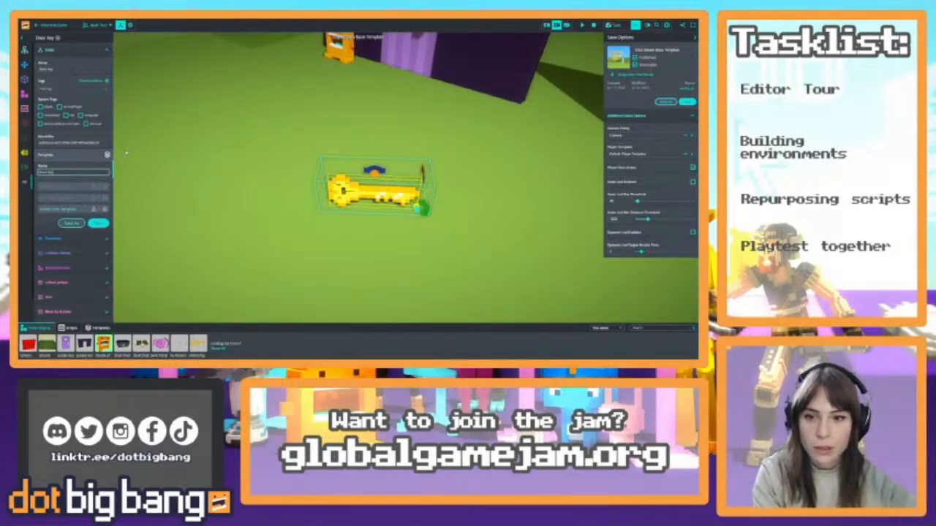
pyautogui.click(98, 223)
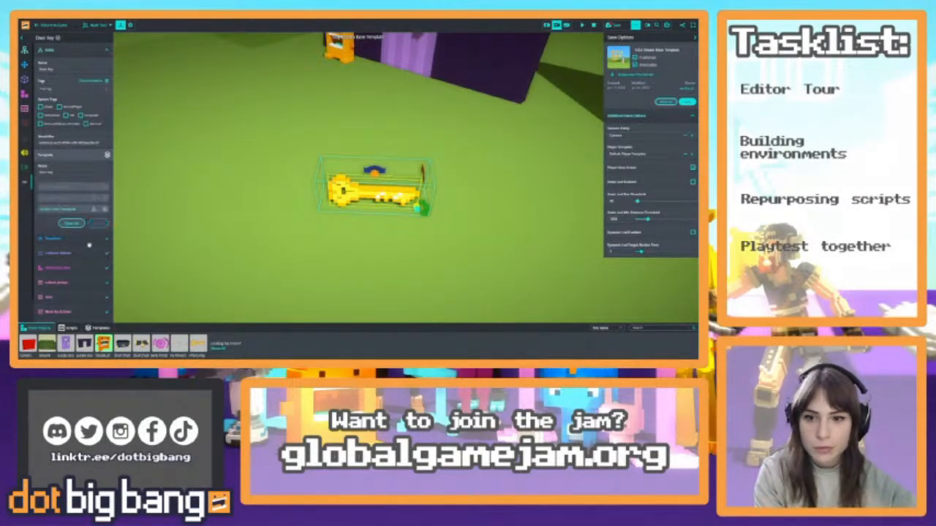
pyautogui.click(103, 50)
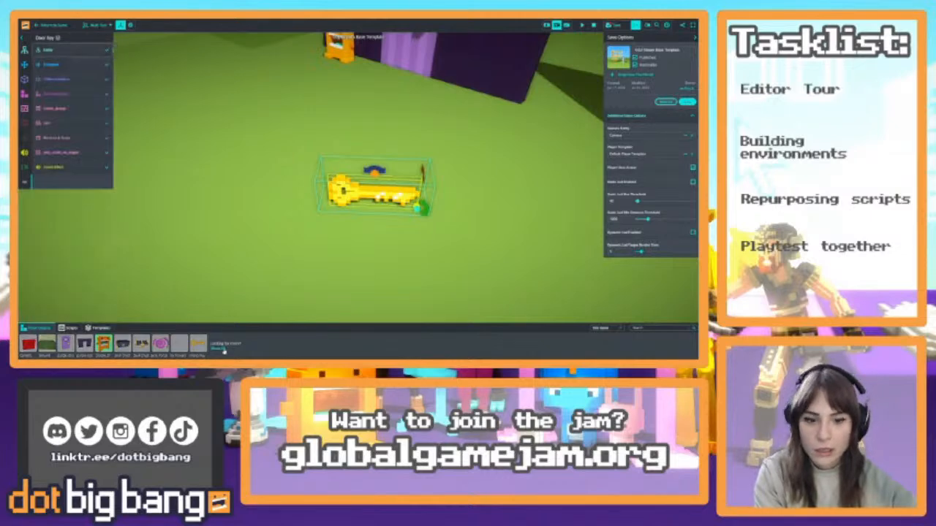
# Place three more keys from the Door Key template in a row beside the original, extending toward the chest
pyautogui.moveTo(292, 252); pyautogui.dragTo(285, 230, button='right')
pyautogui.press('s')
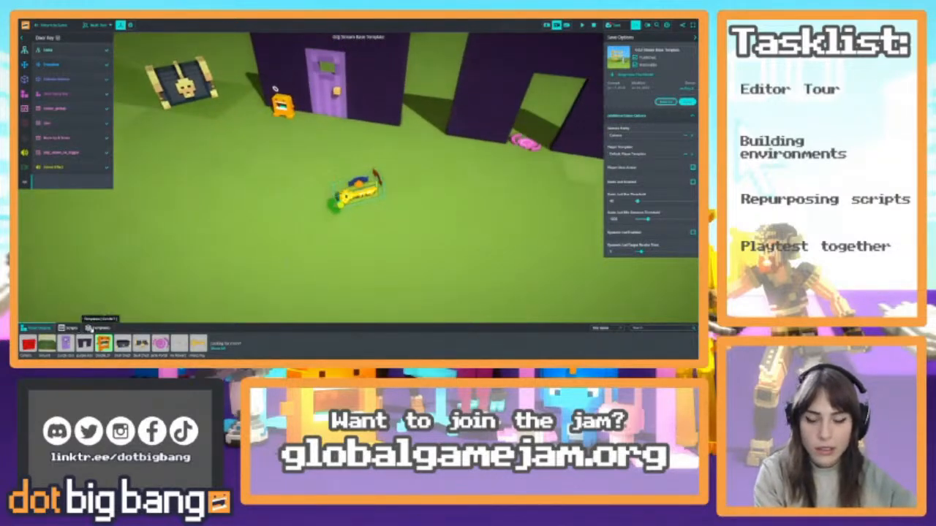
pyautogui.click(90, 328)
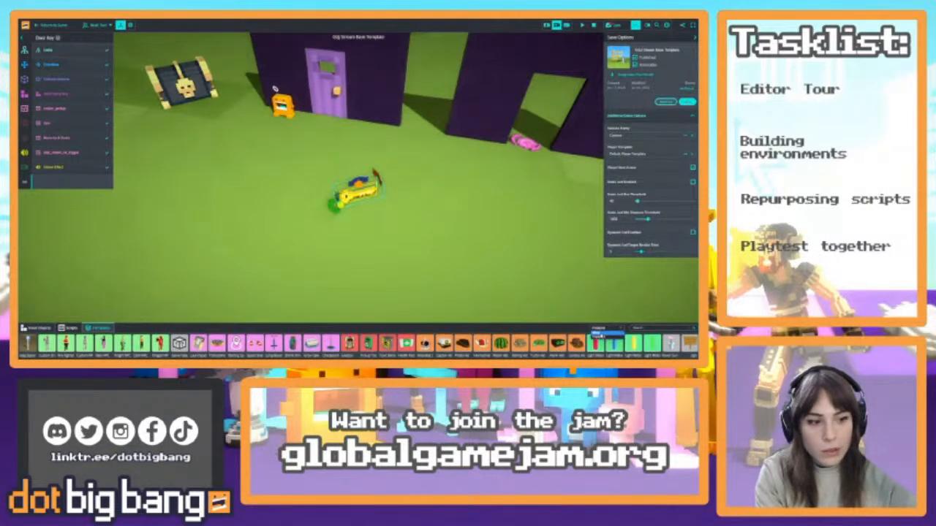
pyautogui.click(601, 334)
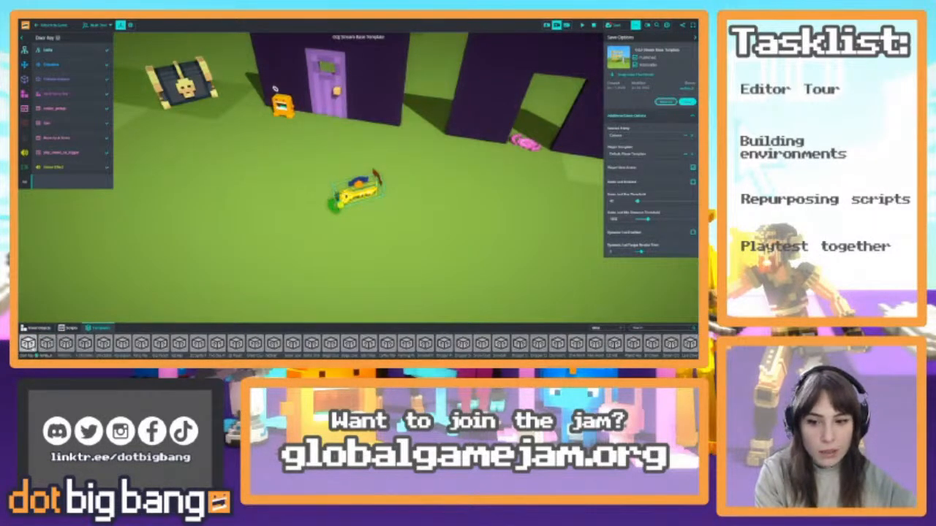
pyautogui.moveTo(28, 343); pyautogui.dragTo(220, 177)
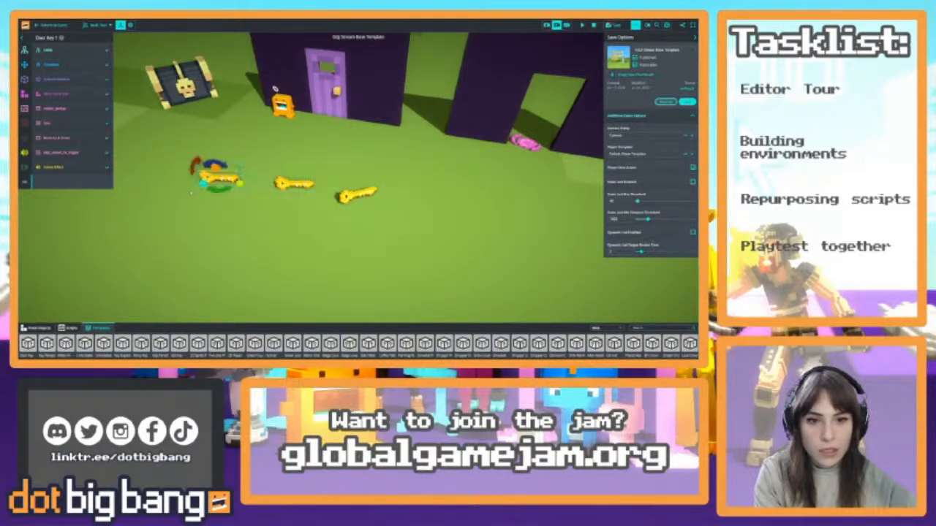
pyautogui.click(225, 169)
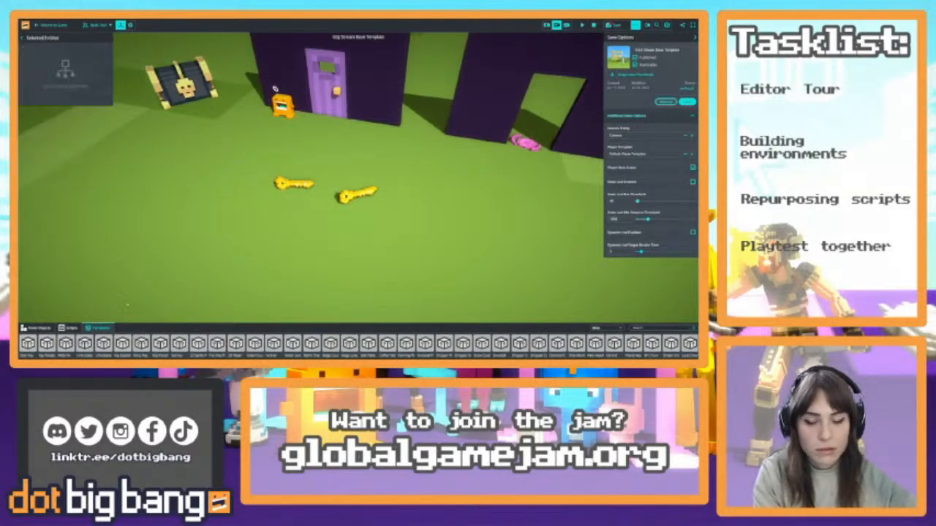
pyautogui.click(213, 159)
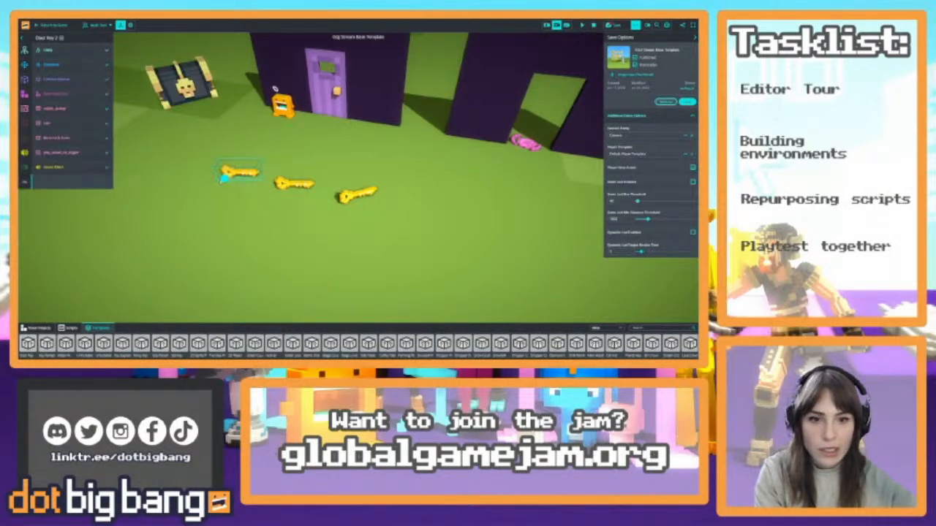
pyautogui.keyDown('shift'); pyautogui.moveTo(219, 179); pyautogui.dragTo(168, 165); pyautogui.keyUp('shift')
pyautogui.click(356, 194)
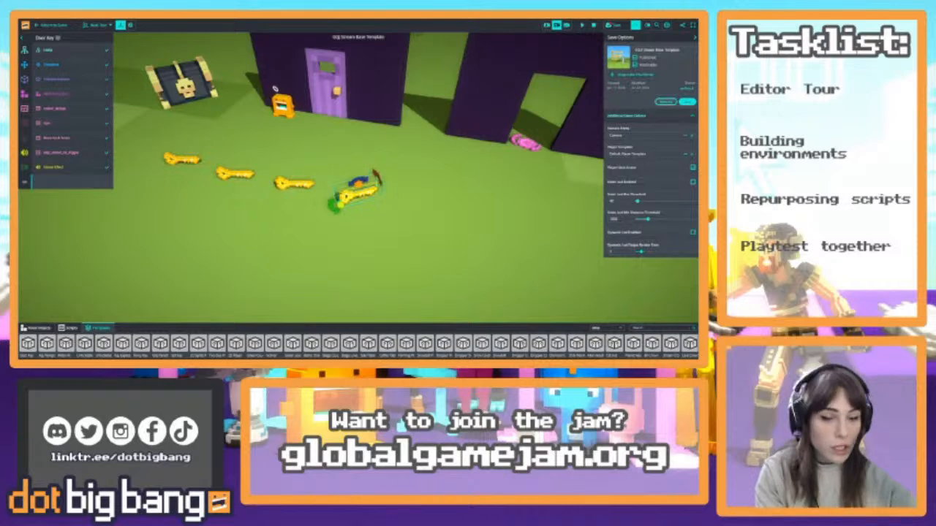
# Preview the keys spinning, reset the game and change the spin direction of the original key
pyautogui.click(581, 27)
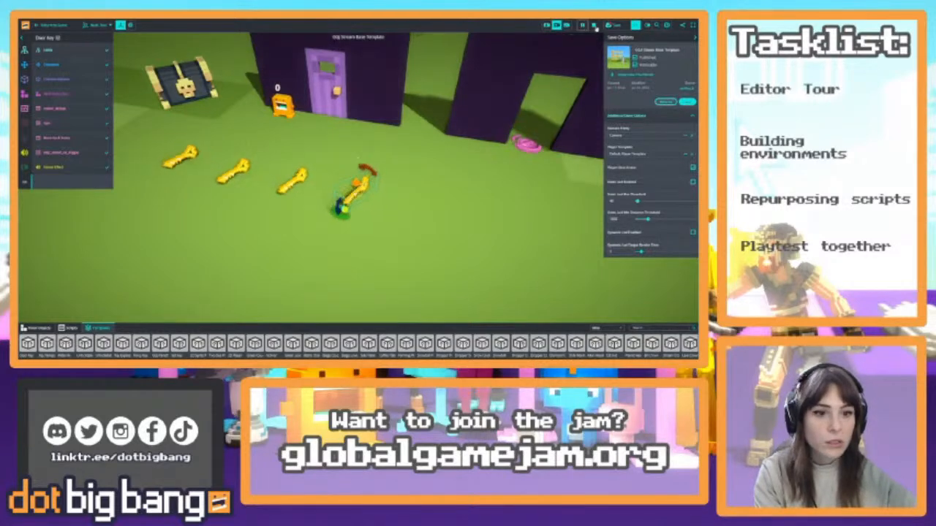
pyautogui.click(594, 27)
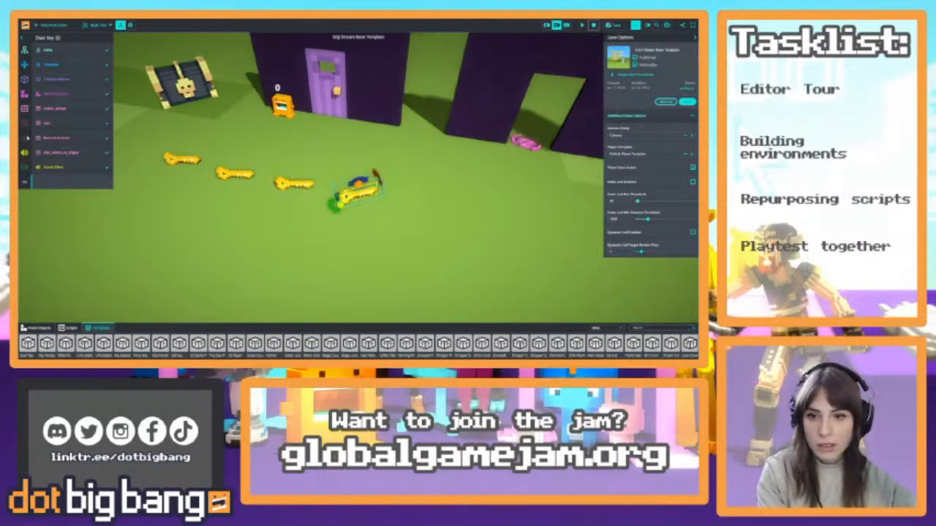
pyautogui.click(50, 124)
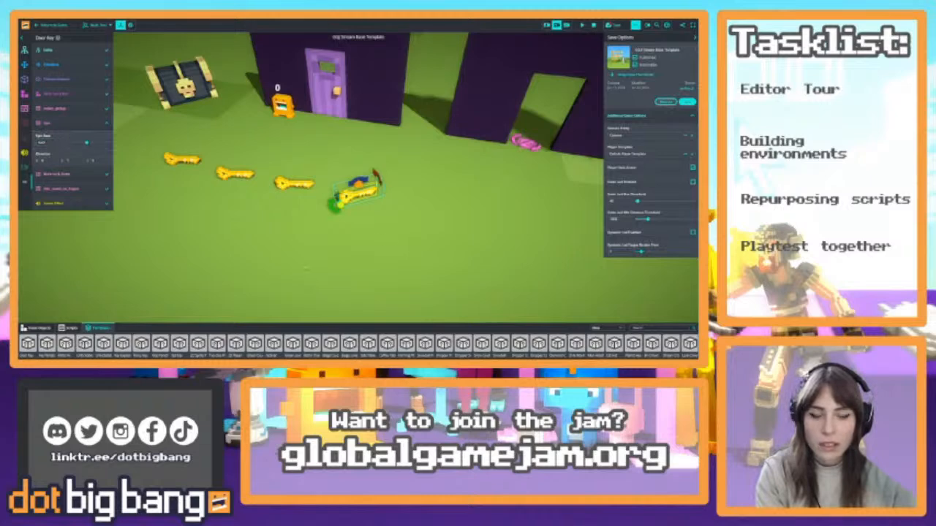
# Push the original key's spin change to the Door Key template and save the template
pyautogui.click(76, 53)
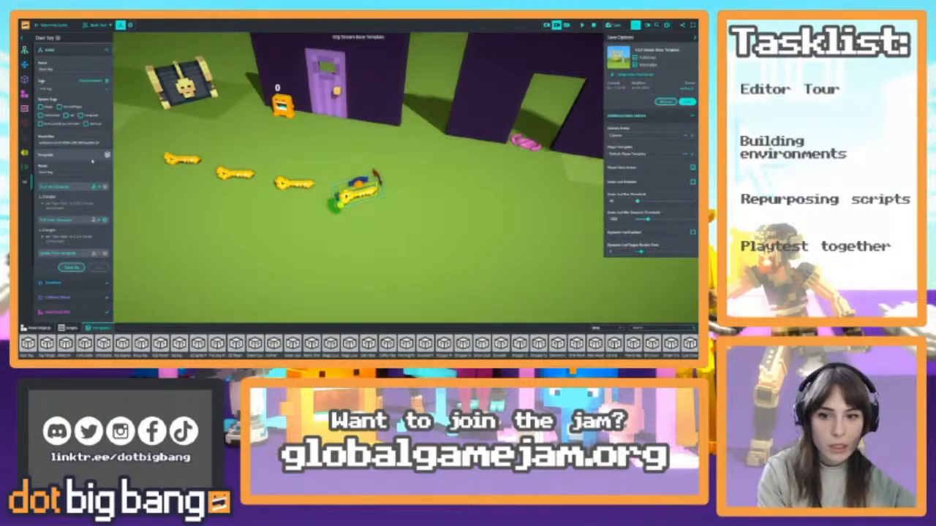
pyautogui.click(67, 188)
pyautogui.click(98, 223)
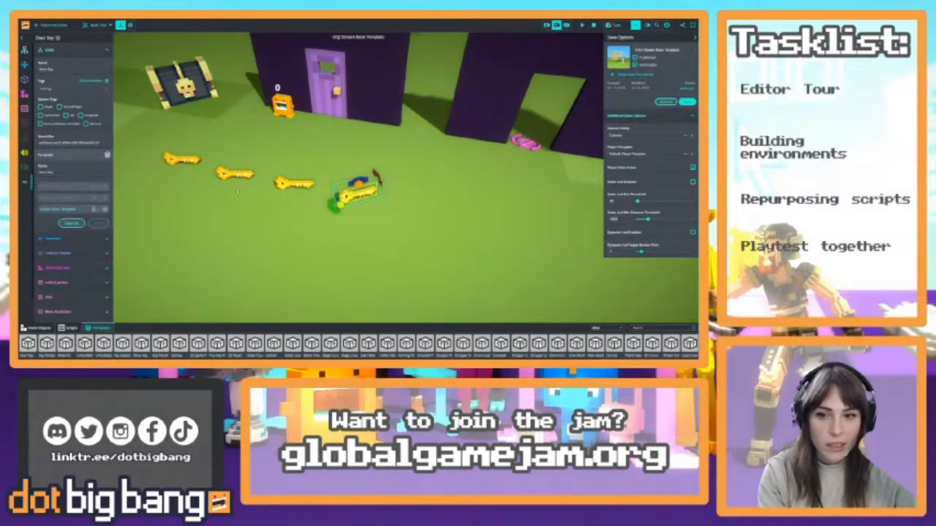
# Pull the template changes into the other three keys, preview their spin and reset the game
pyautogui.click(295, 183)
pyautogui.keyDown('shift'); pyautogui.click(234, 173); pyautogui.keyUp('shift')
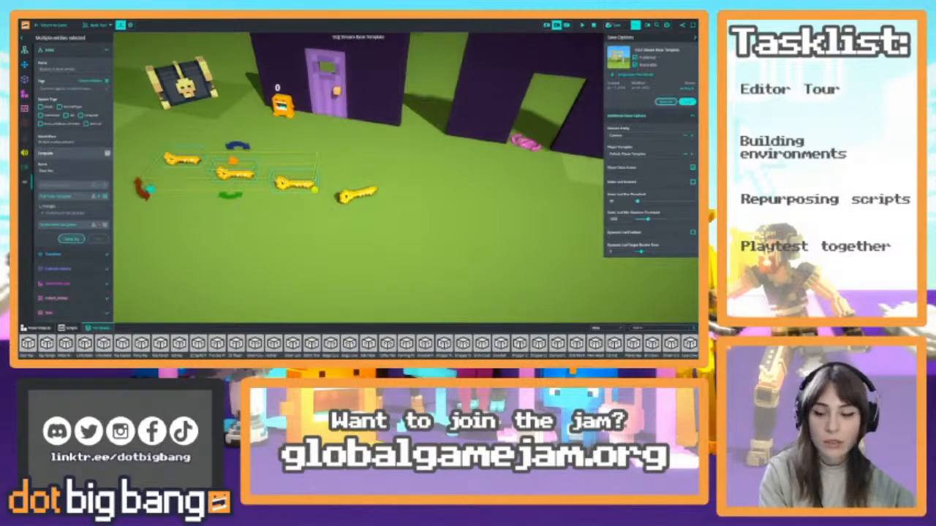
pyautogui.click(62, 201)
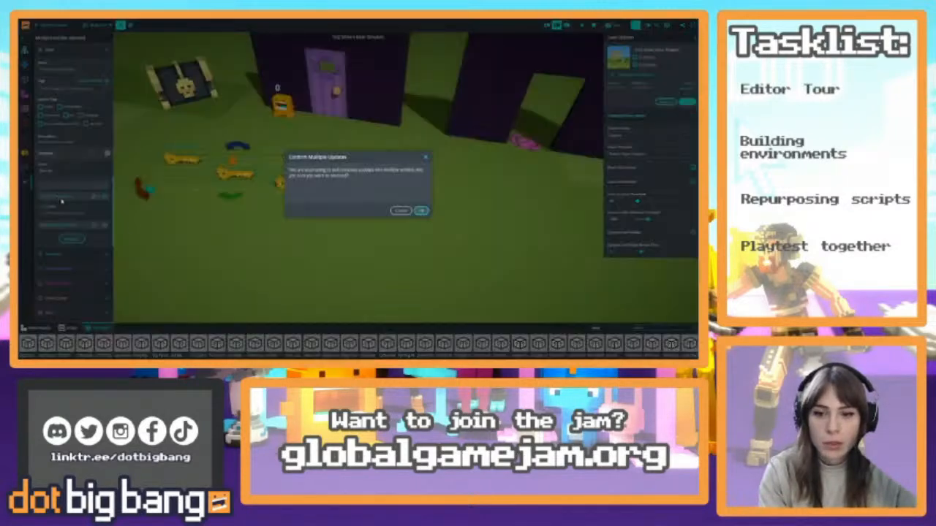
pyautogui.click(421, 210)
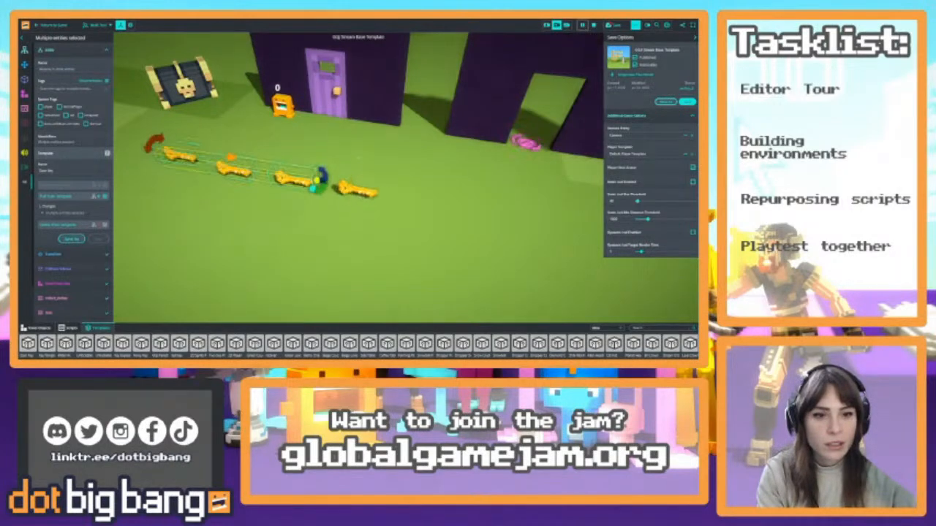
pyautogui.click(406, 189)
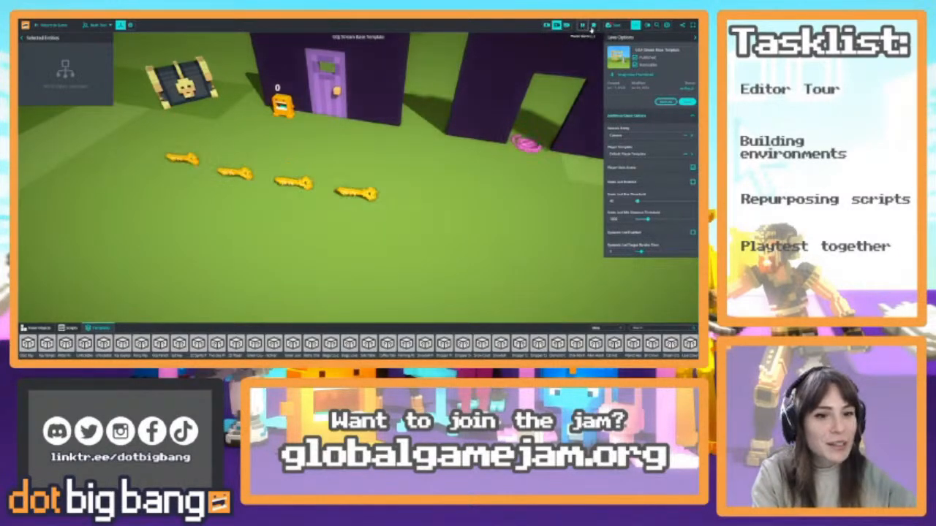
pyautogui.click(593, 25)
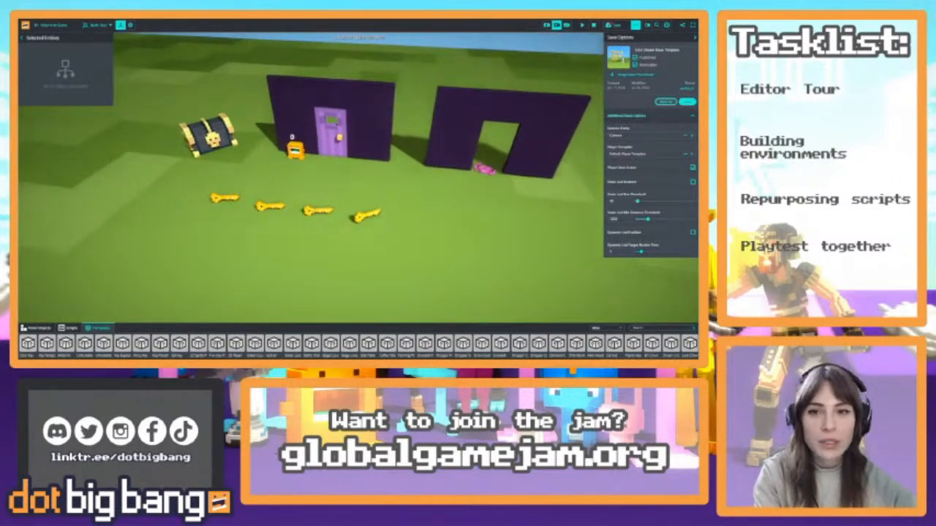
# Select all four keys in the row together
pyautogui.press('w')
pyautogui.click(347, 176)
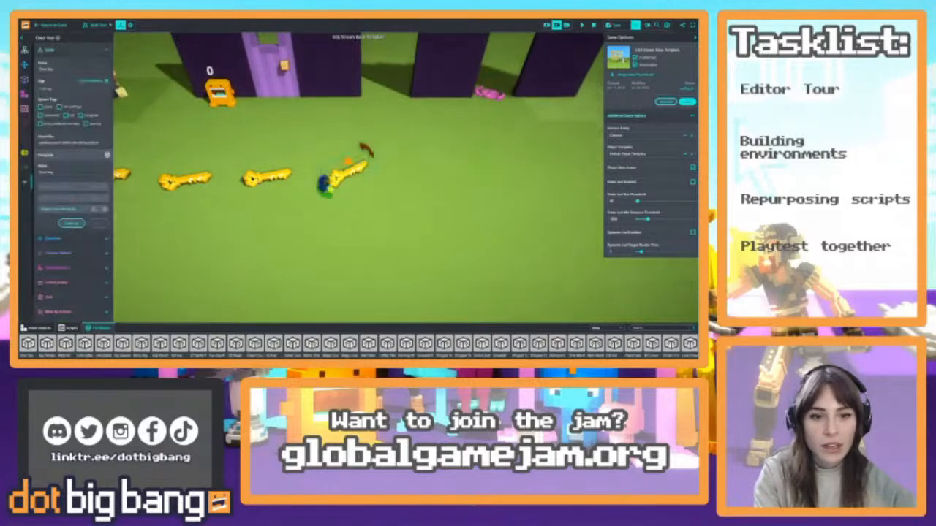
pyautogui.keyDown('shift'); pyautogui.click(268, 178); pyautogui.keyUp('shift')
pyautogui.keyDown('shift'); pyautogui.click(185, 180); pyautogui.keyUp('shift')
pyautogui.moveTo(185, 180); pyautogui.dragTo(293, 188, button='right')
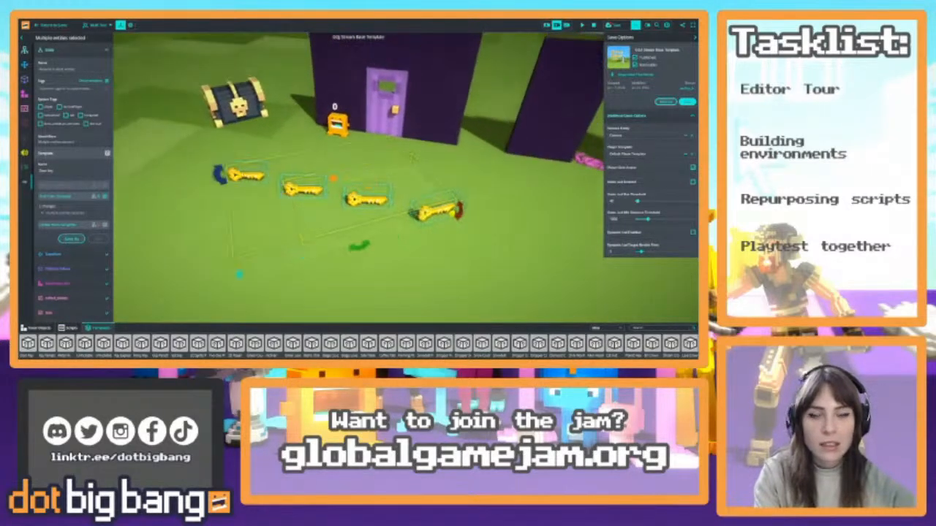
# Playtest collecting all four keys and unlocking the purple door, return to editing and reset the game
pyautogui.click(51, 26)
pyautogui.press('w')
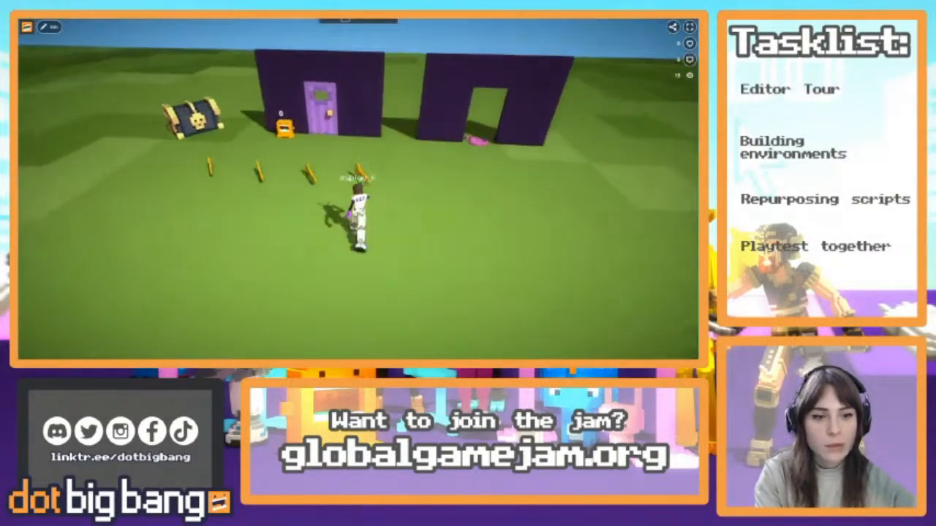
pyautogui.press('a')
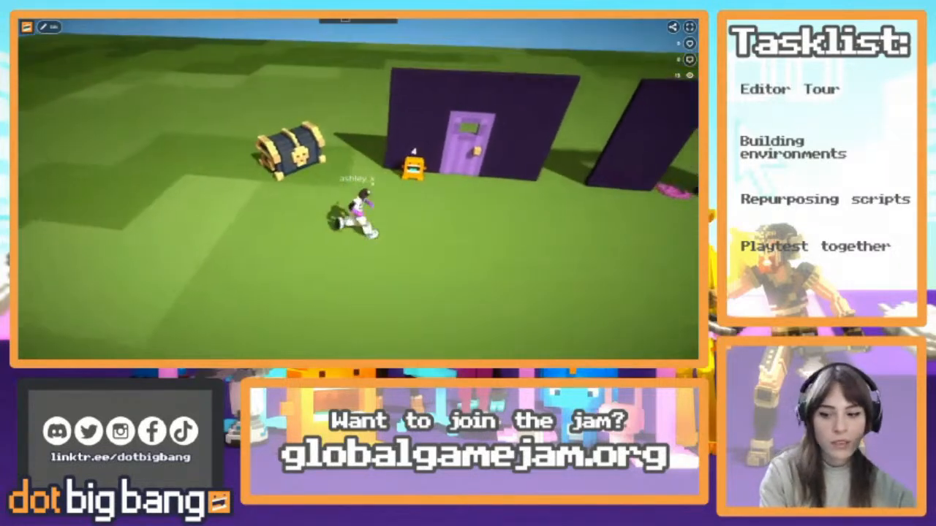
pyautogui.press('d')
pyautogui.press('w')
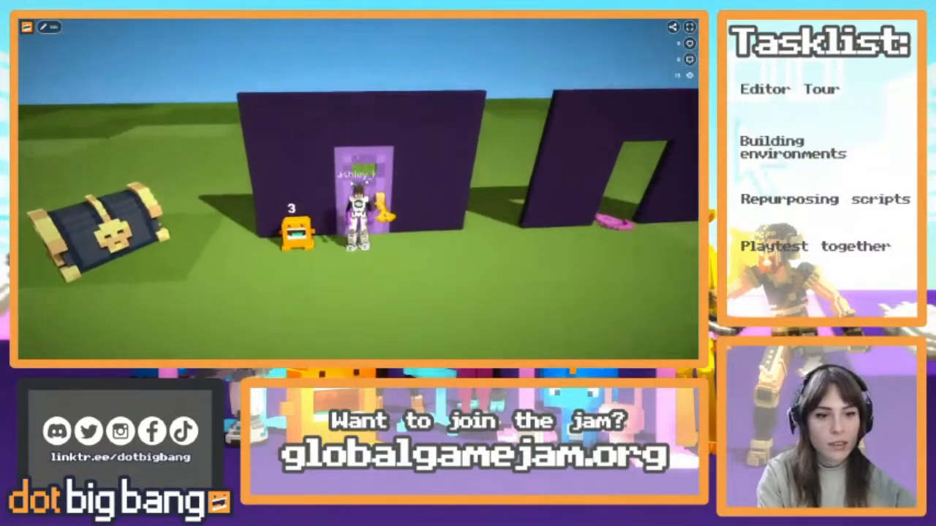
pyautogui.press('s')
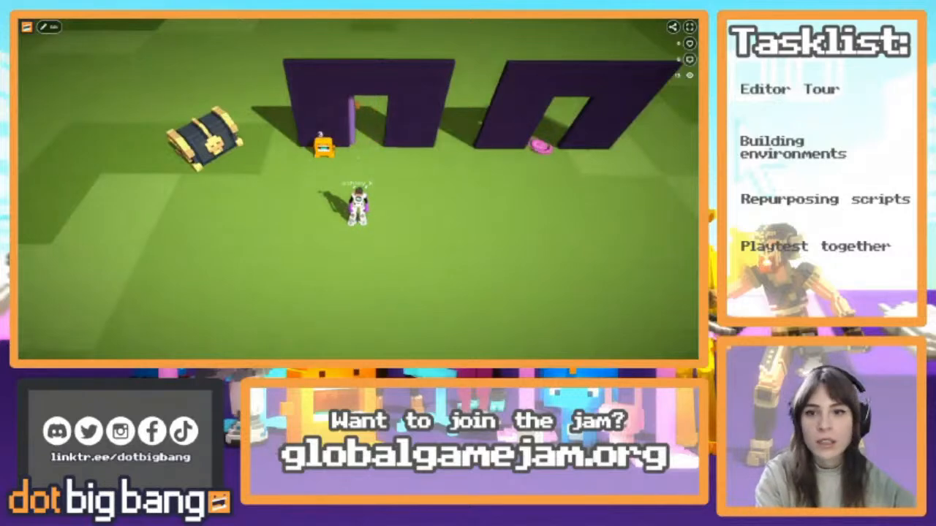
pyautogui.click(49, 27)
pyautogui.click(595, 25)
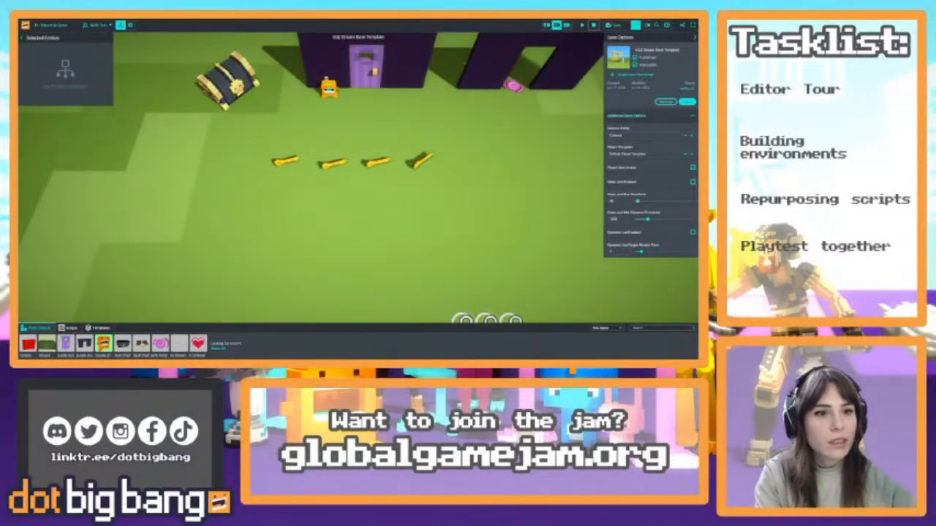
# Review the purple door's unlock script, examining the code in unlockDoor that plays the sound, and close the script editor
pyautogui.moveTo(438, 121); pyautogui.dragTo(355, 147, button='right')
pyautogui.scroll(5, 355, 146)
pyautogui.click(332, 193)
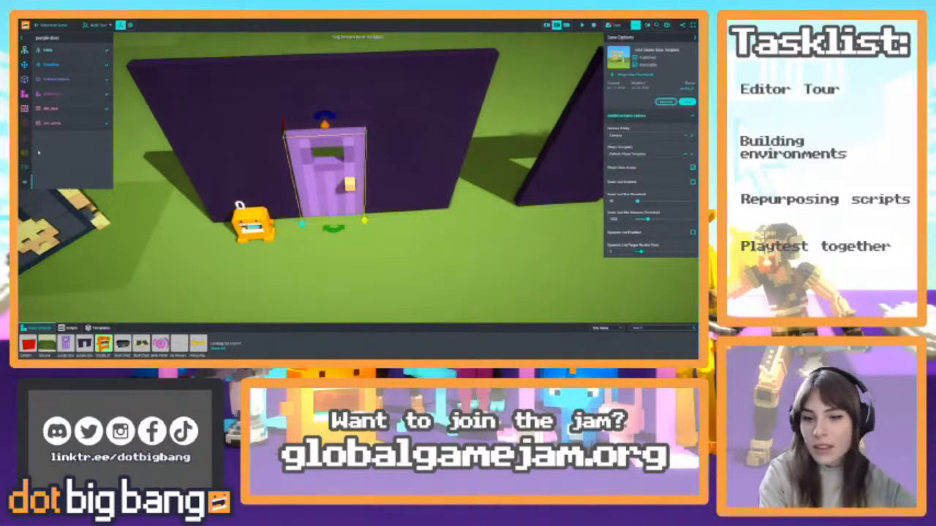
pyautogui.click(73, 122)
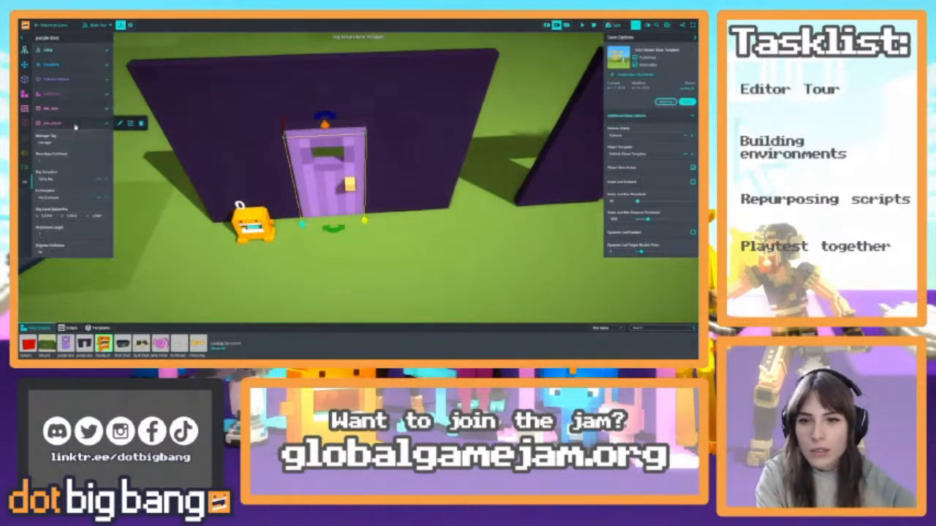
pyautogui.click(119, 124)
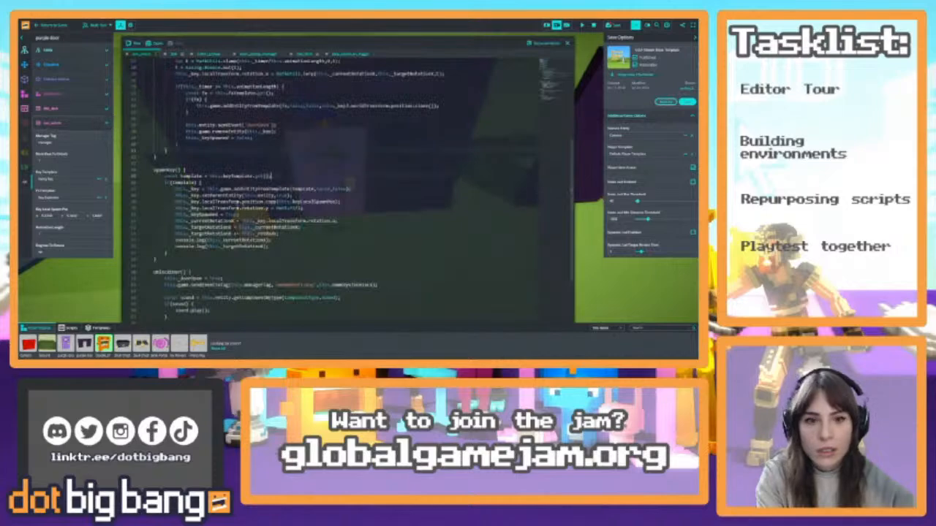
pyautogui.scroll(-5, 351, 190)
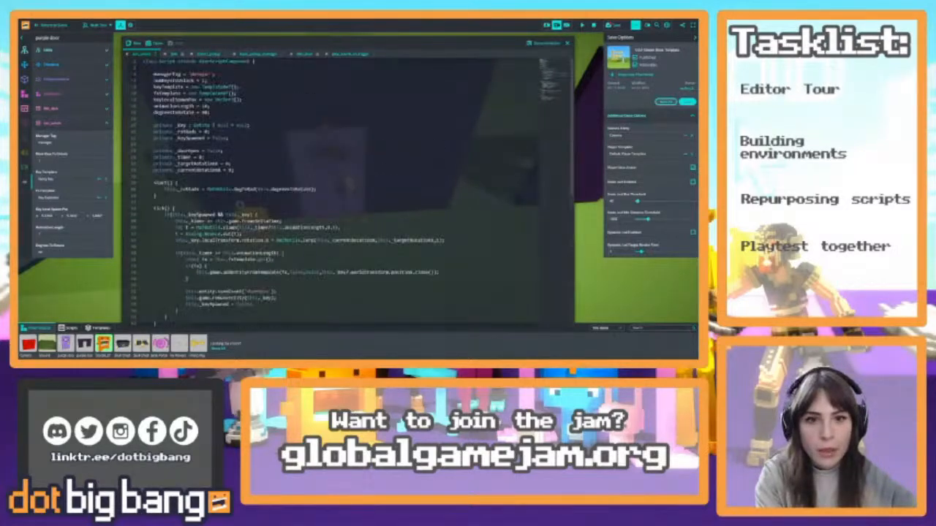
pyautogui.scroll(3, 351, 190)
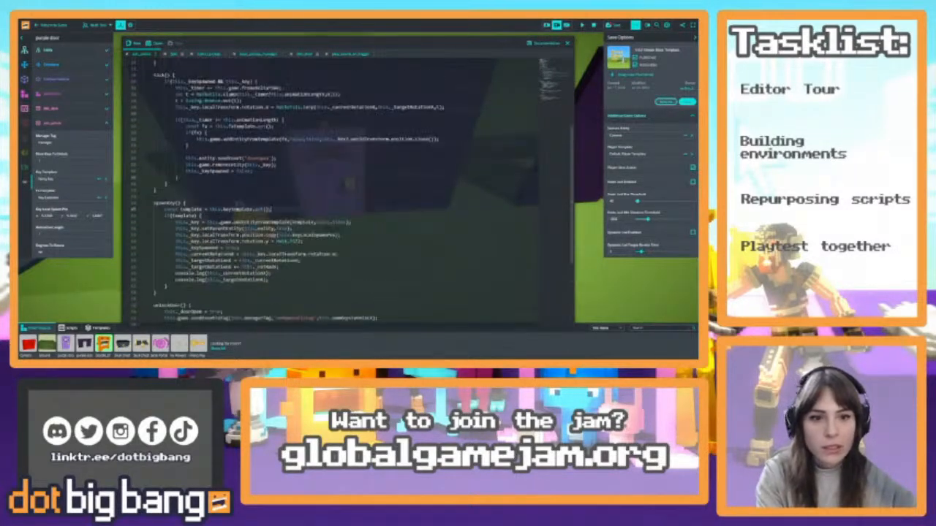
pyautogui.scroll(-4, 351, 190)
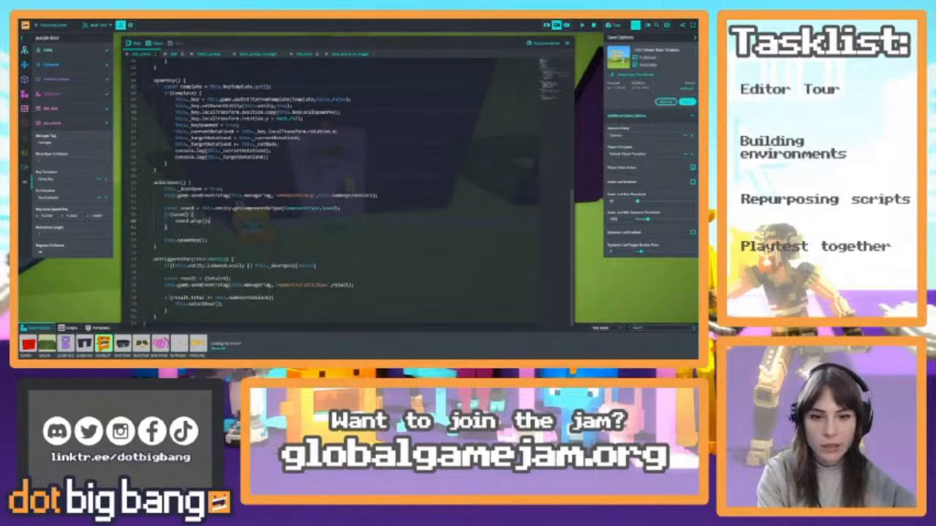
pyautogui.moveTo(163, 208); pyautogui.dragTo(168, 227)
pyautogui.click(168, 227)
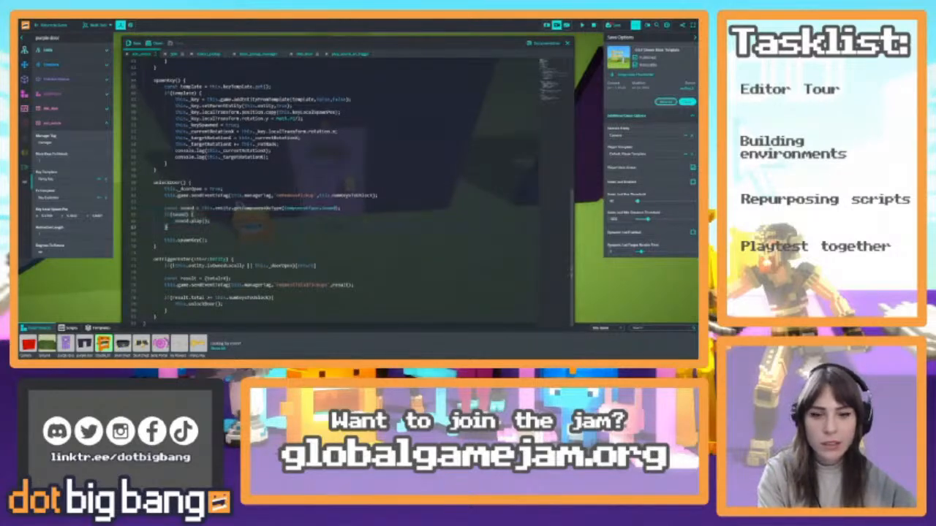
pyautogui.click(568, 43)
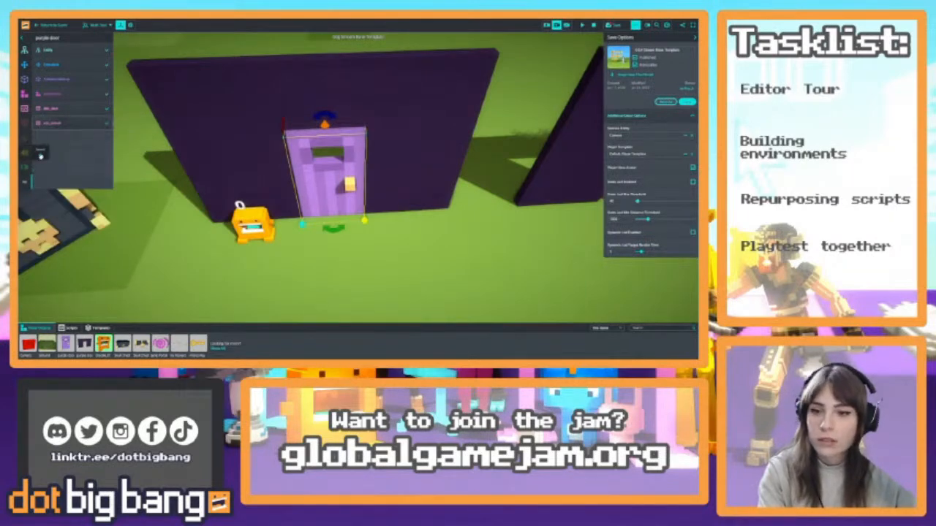
# Add a Sound Effect component to the purple door and assign a creaking door clip from the sounds matching "door"
pyautogui.click(39, 153)
pyautogui.click(66, 158)
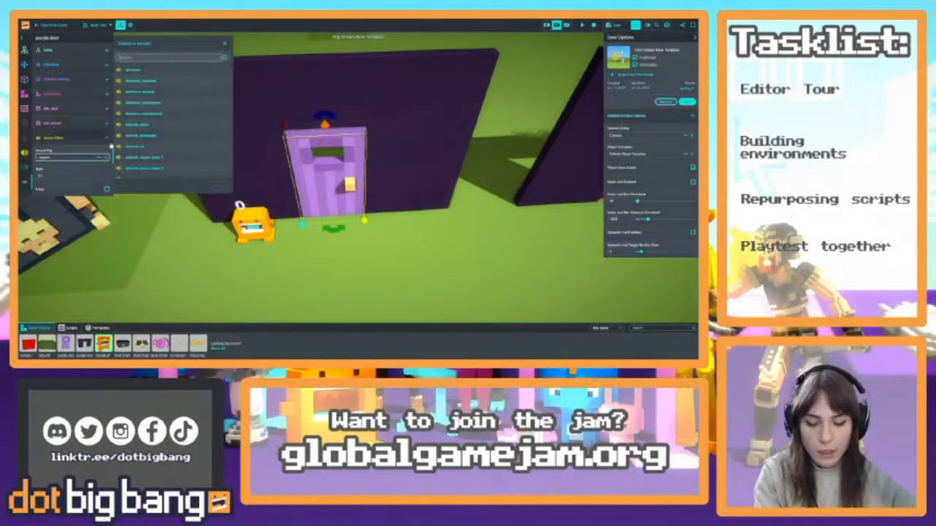
pyautogui.scroll(-3, 192, 88)
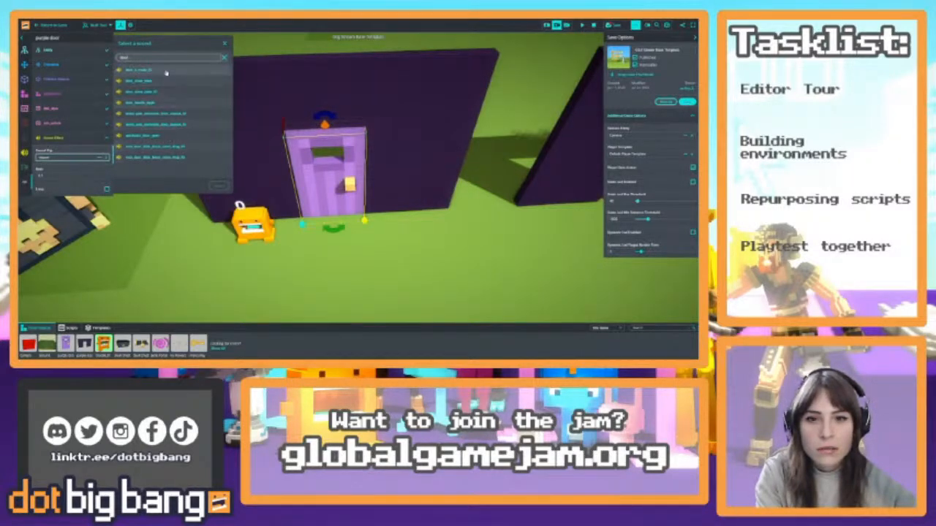
pyautogui.click(219, 187)
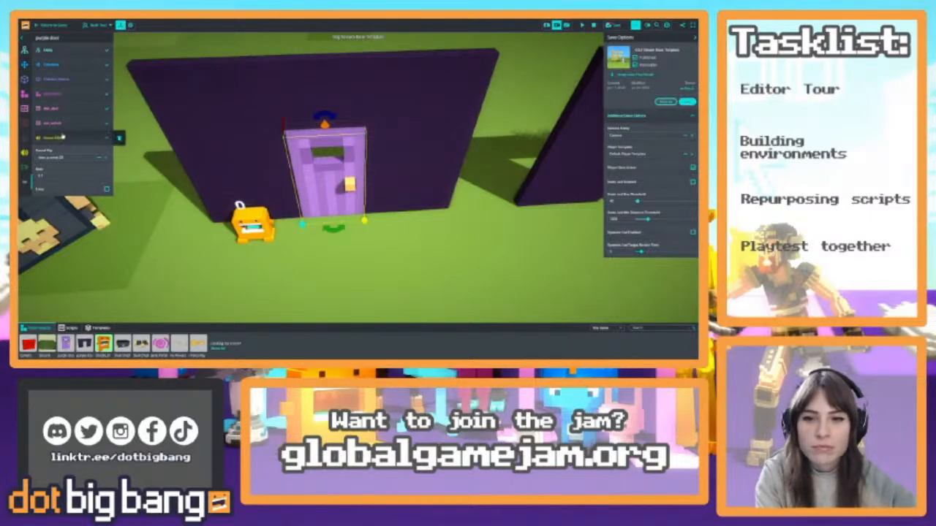
# Reset the game, playtest unlocking the purple door to hear its sound, and return to editing
pyautogui.click(594, 25)
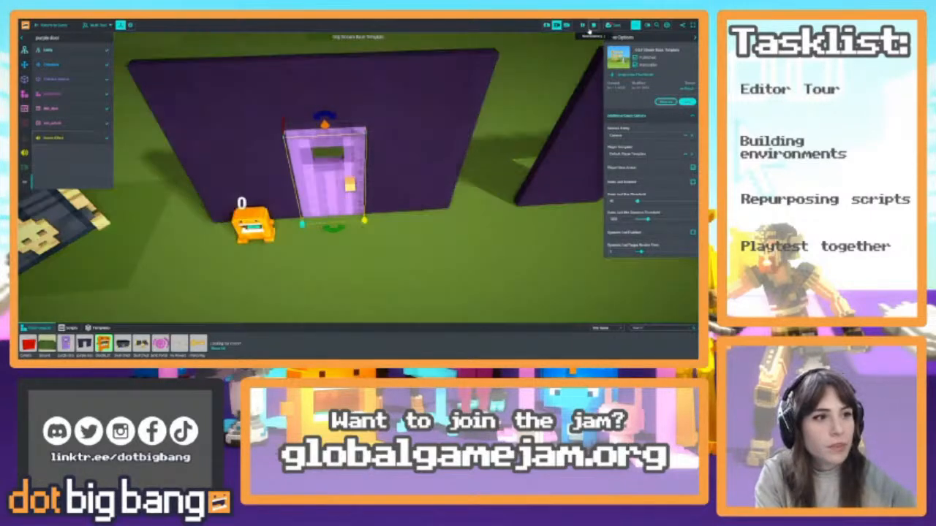
pyautogui.click(582, 26)
pyautogui.click(42, 23)
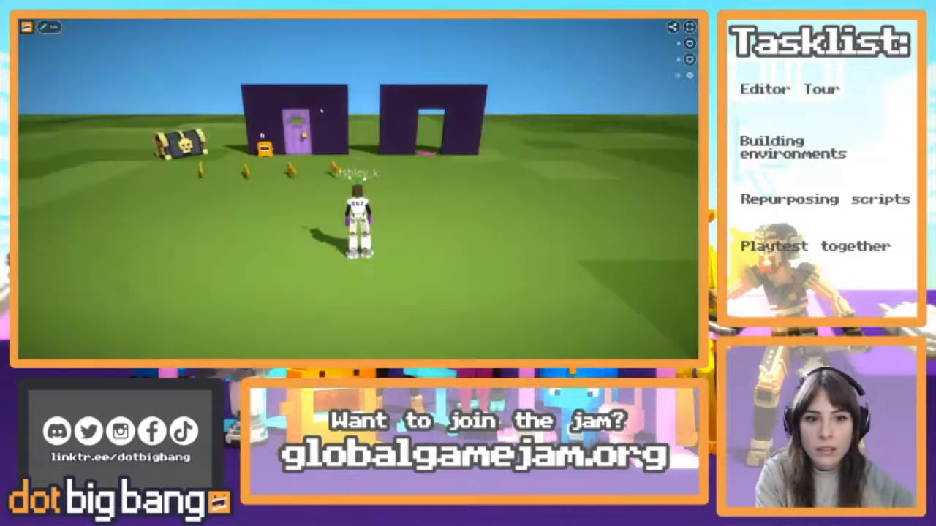
pyautogui.press('w')
pyautogui.press('a')
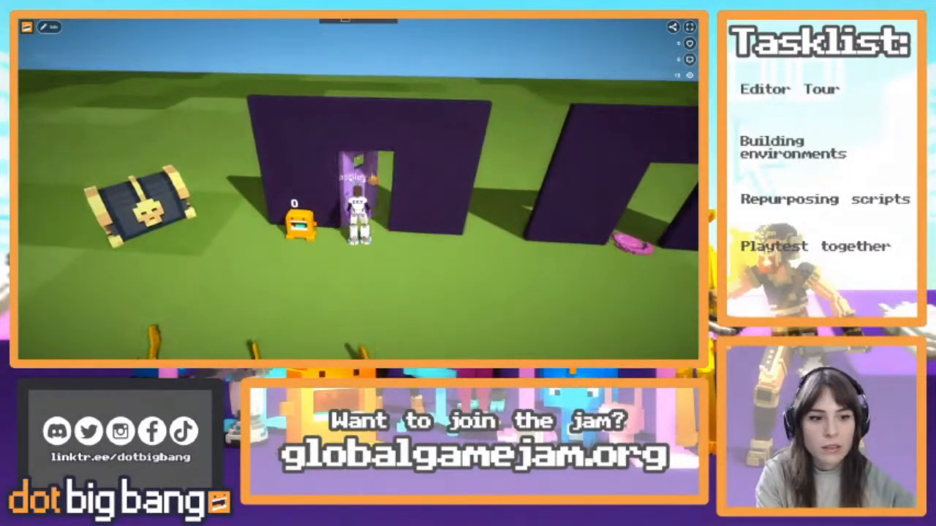
pyautogui.press('s')
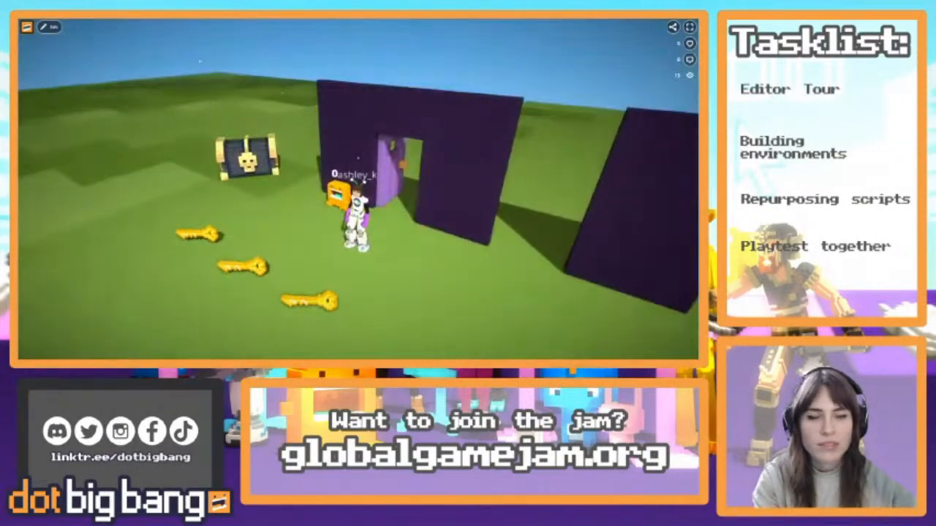
pyautogui.press('Escape')
pyautogui.click(47, 29)
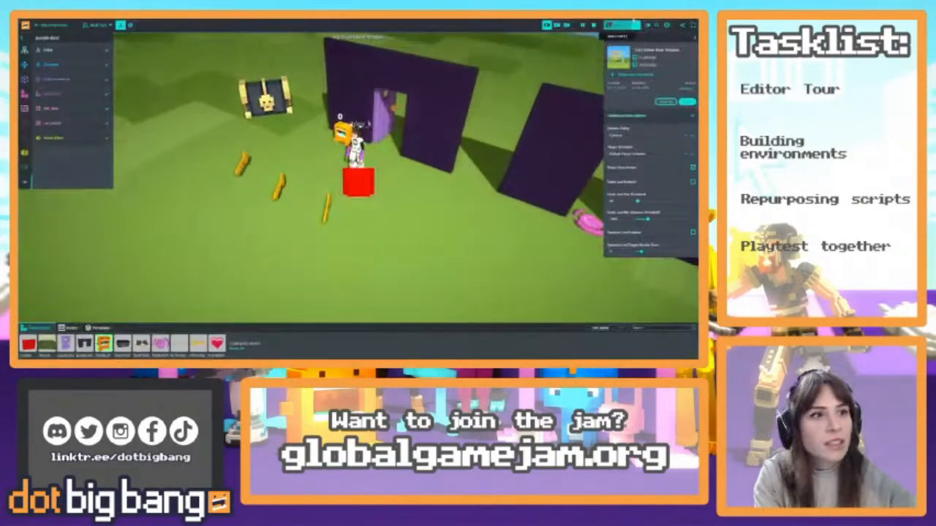
# Replace the purple door's sound clip with the door handle sound, searching the sound library for "door"
pyautogui.click(52, 138)
pyautogui.click(73, 157)
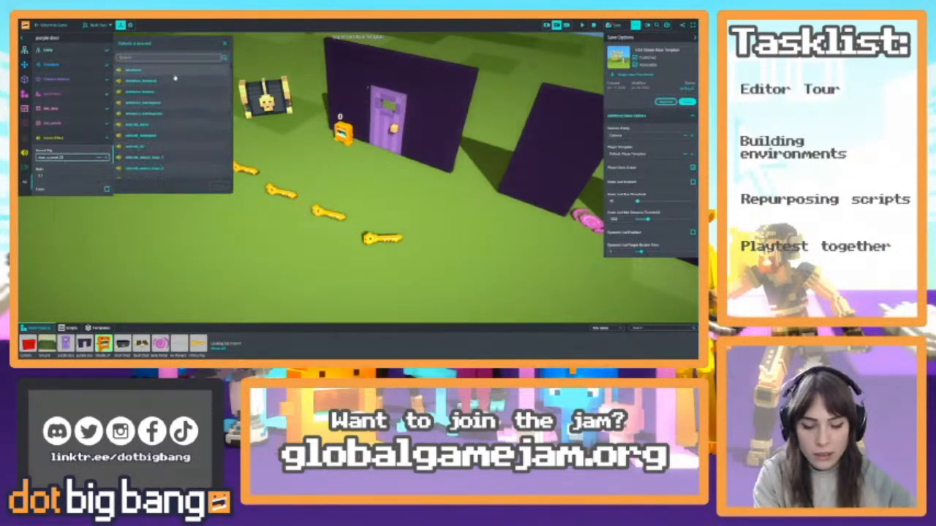
pyautogui.write('door')
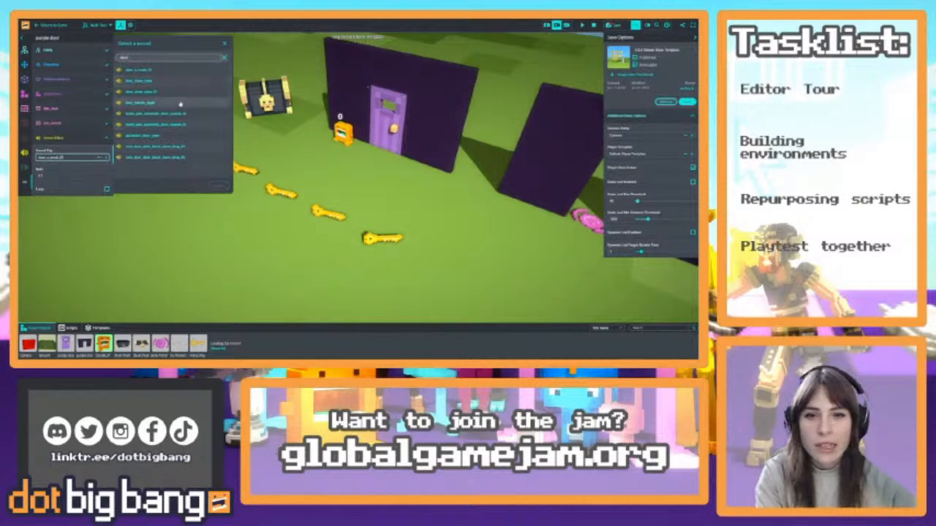
pyautogui.click(182, 102)
pyautogui.click(217, 187)
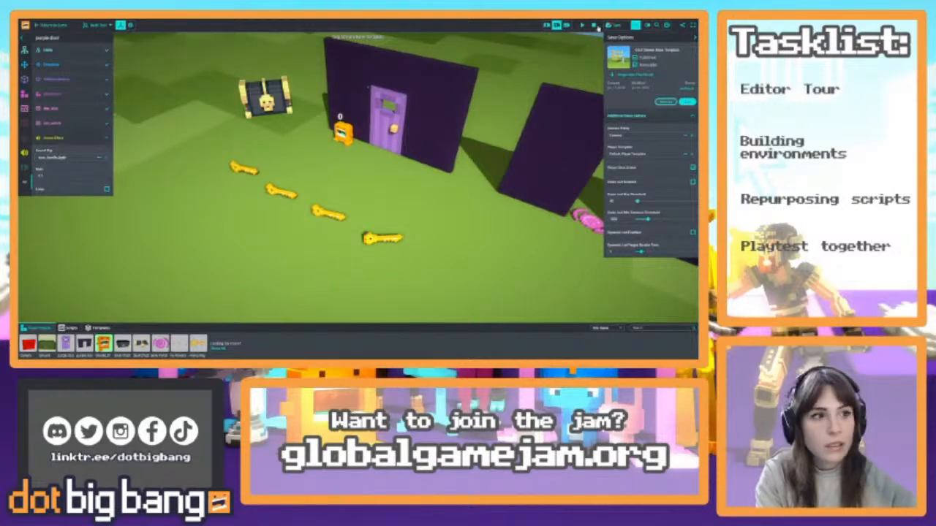
# Playtest collecting keys and opening the purple door to hear the door handle sound, and return to editing
pyautogui.click(61, 28)
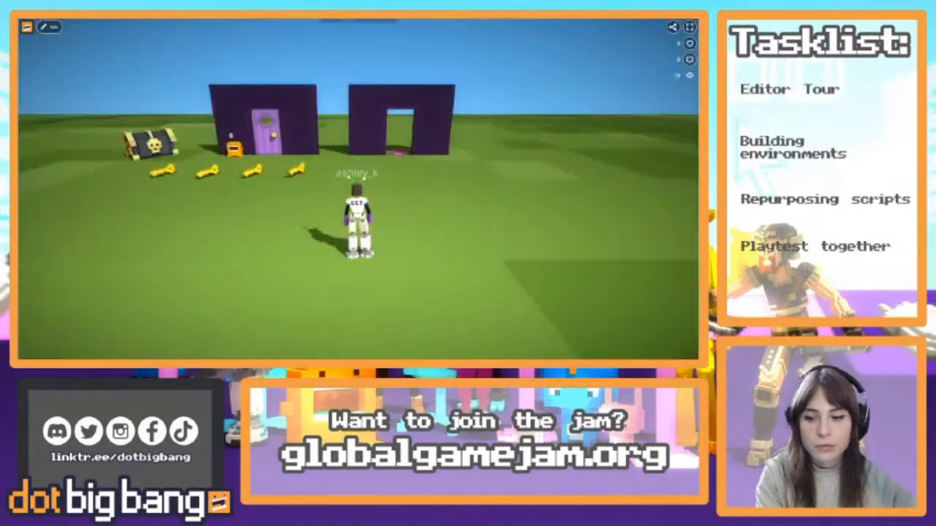
pyautogui.press('w')
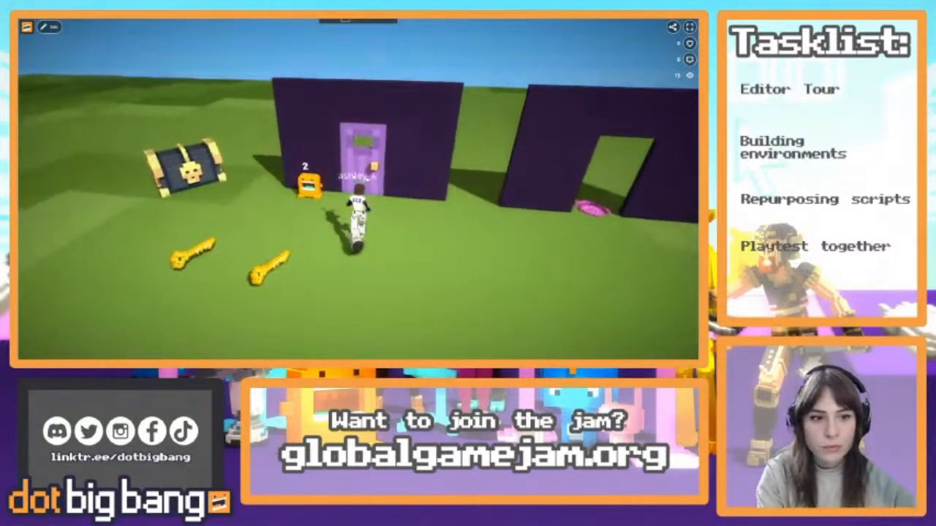
pyautogui.press('s')
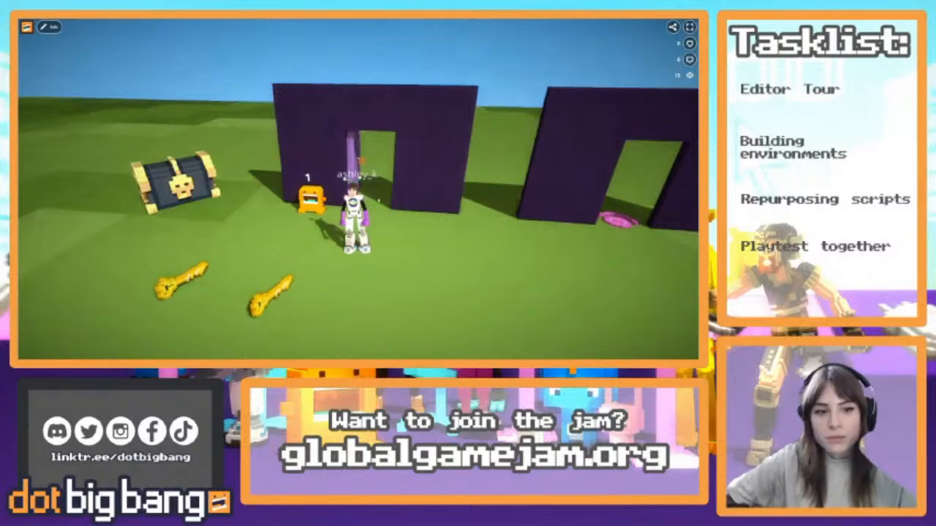
pyautogui.click(50, 28)
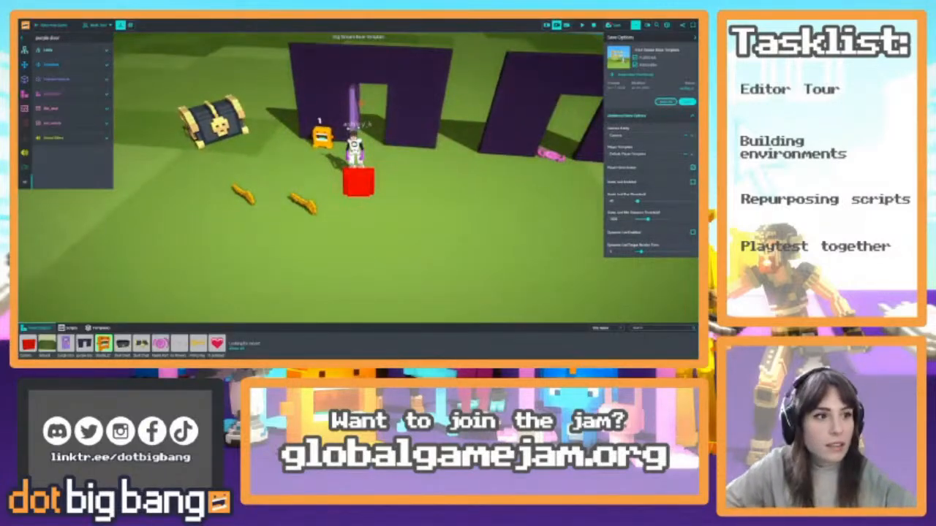
pyautogui.moveTo(295, 145); pyautogui.dragTo(335, 165, button='right')
pyautogui.scroll(-5, 335, 165)
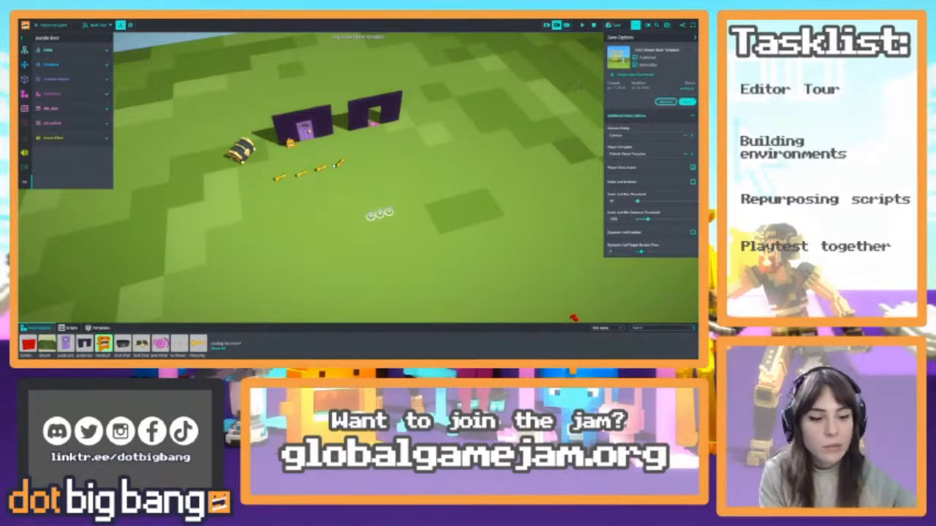
# Examine the scene layout of chest, keys and purple doorways from several angles and distances, framing the second arch along the way
pyautogui.press('Tab')
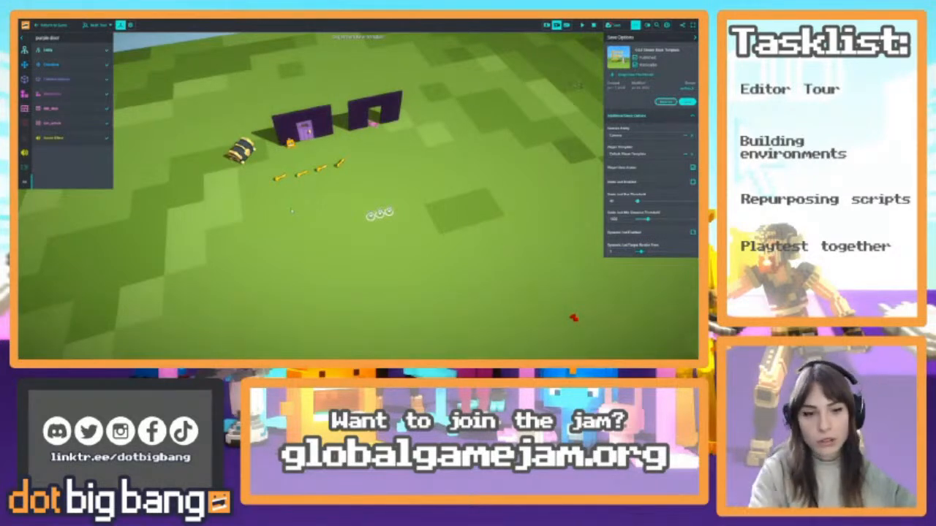
pyautogui.moveTo(387, 185); pyautogui.dragTo(330, 86, button='right')
pyautogui.press('w')
pyautogui.press('s')
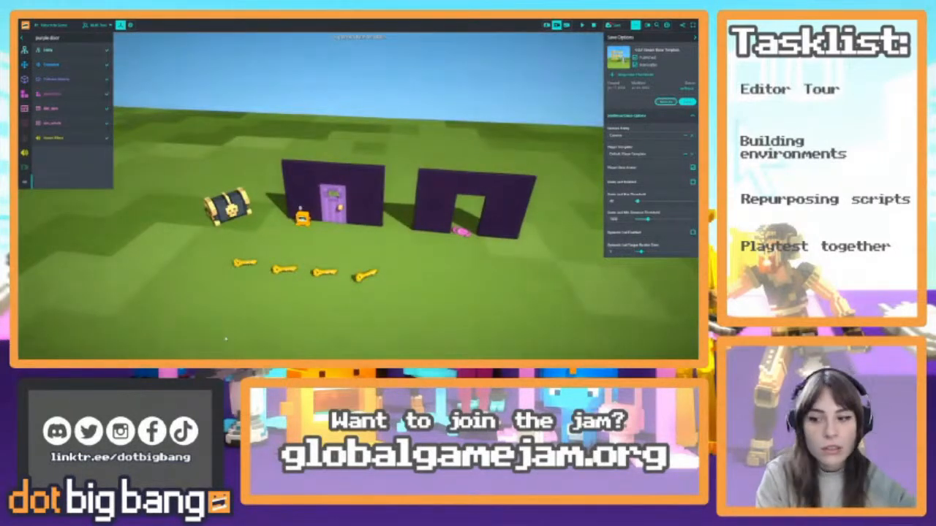
pyautogui.click(443, 269)
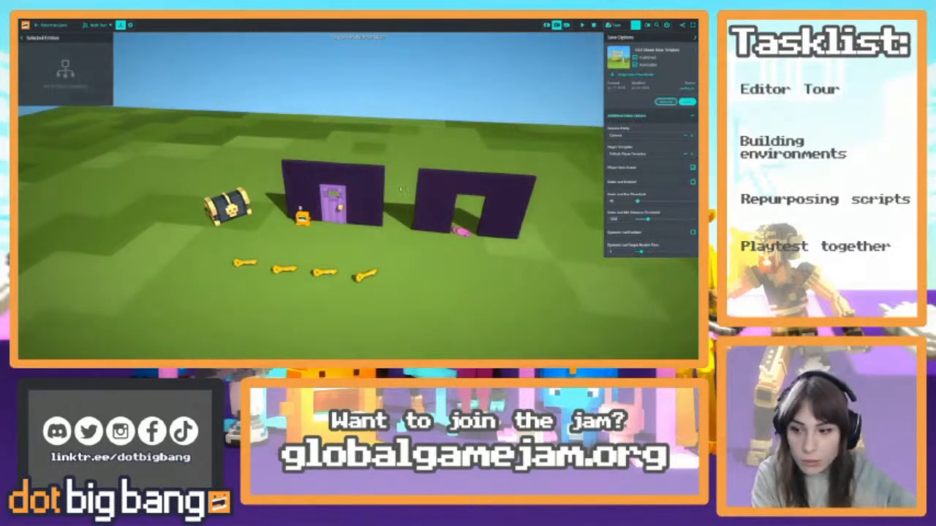
pyautogui.scroll(-10, 356, 169)
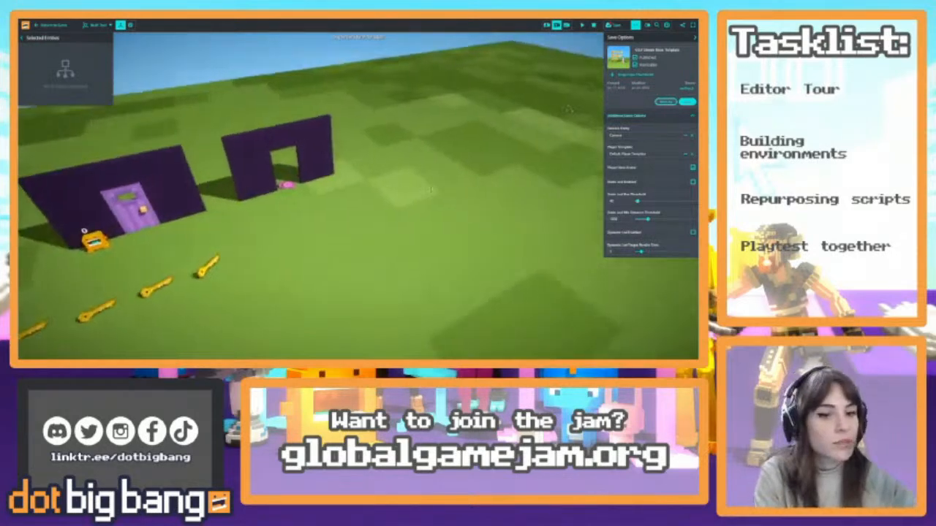
pyautogui.moveTo(363, 190); pyautogui.dragTo(345, 176, button='right')
pyautogui.click(338, 177)
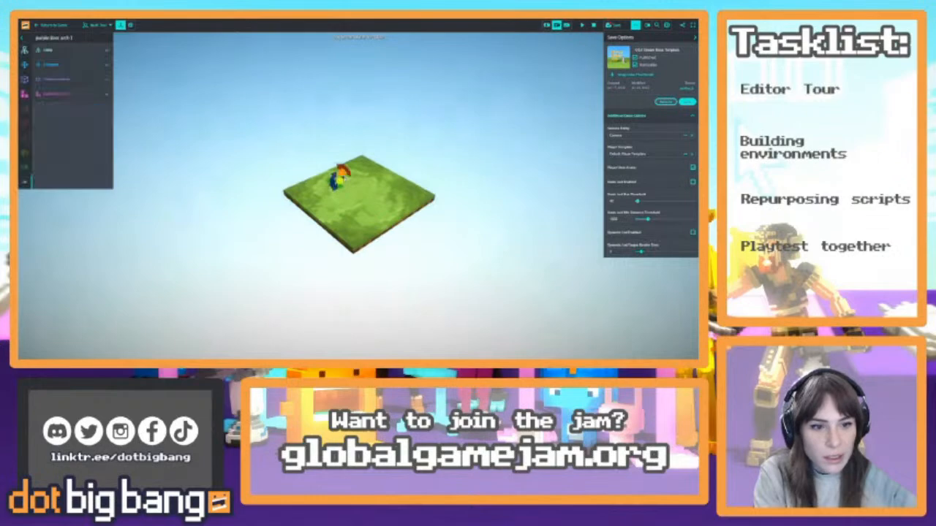
pyautogui.press('f')
pyautogui.scroll(-3, 372, 197)
pyautogui.moveTo(393, 201); pyautogui.dragTo(436, 188, button='right')
pyautogui.click(425, 212)
pyautogui.scroll(1, 418, 202)
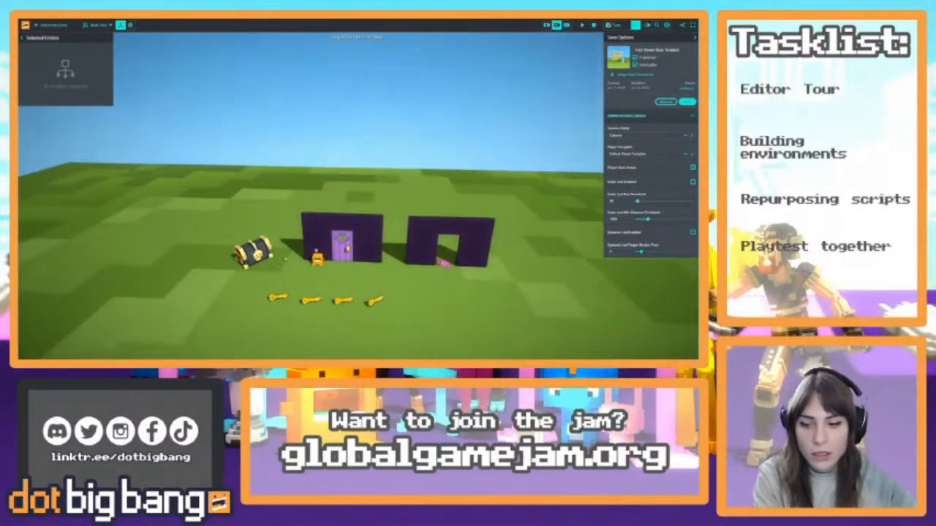
pyautogui.moveTo(281, 260); pyautogui.dragTo(504, 307, button='right')
# List own voxel objects and place an Enchanted Arch and an Enchanted Door on the grass near the second purple doorway
pyautogui.press('space')
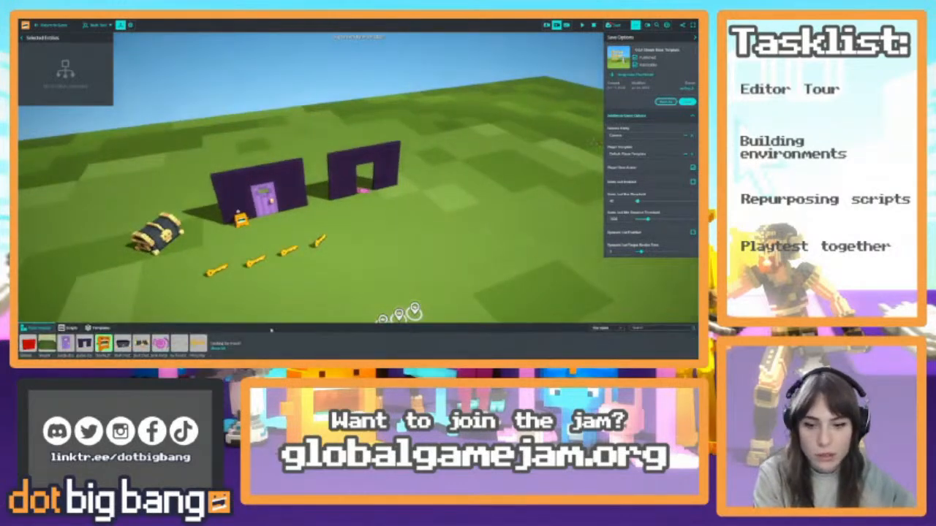
pyautogui.click(601, 328)
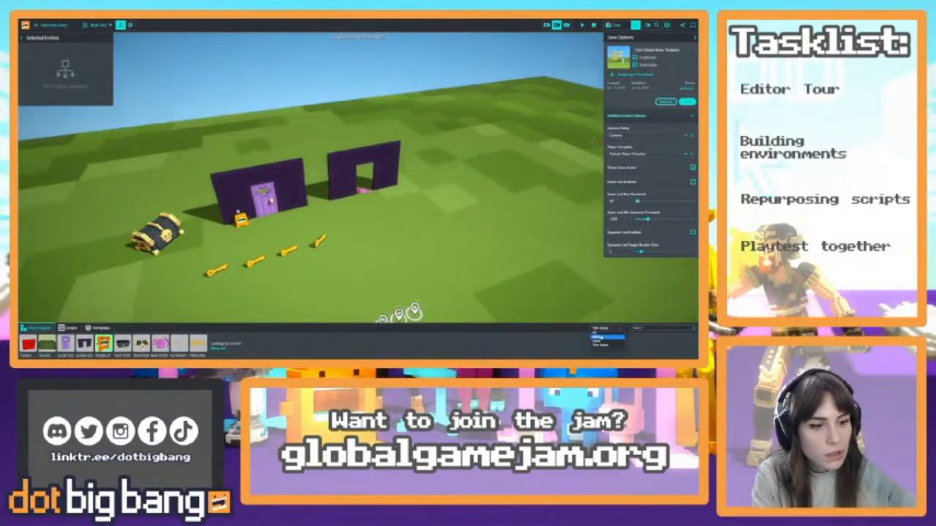
pyautogui.click(598, 337)
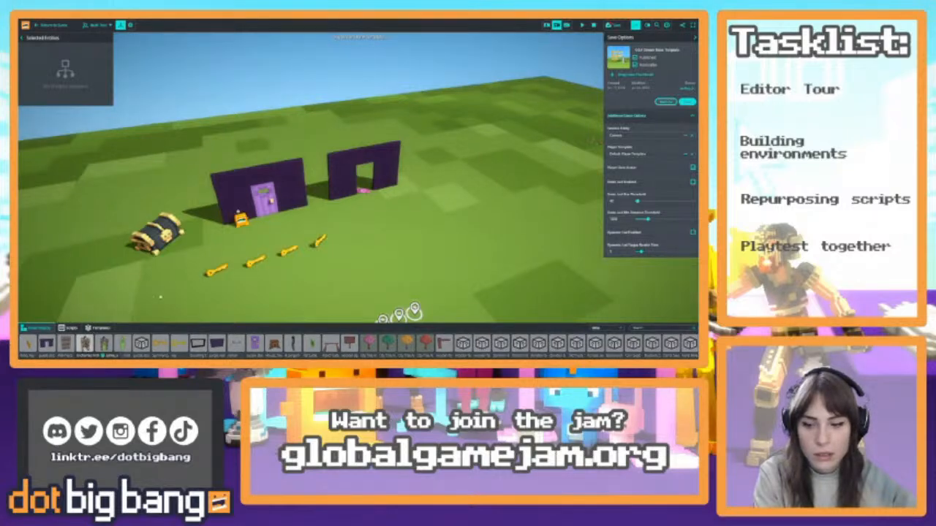
pyautogui.moveTo(84, 343); pyautogui.dragTo(413, 219)
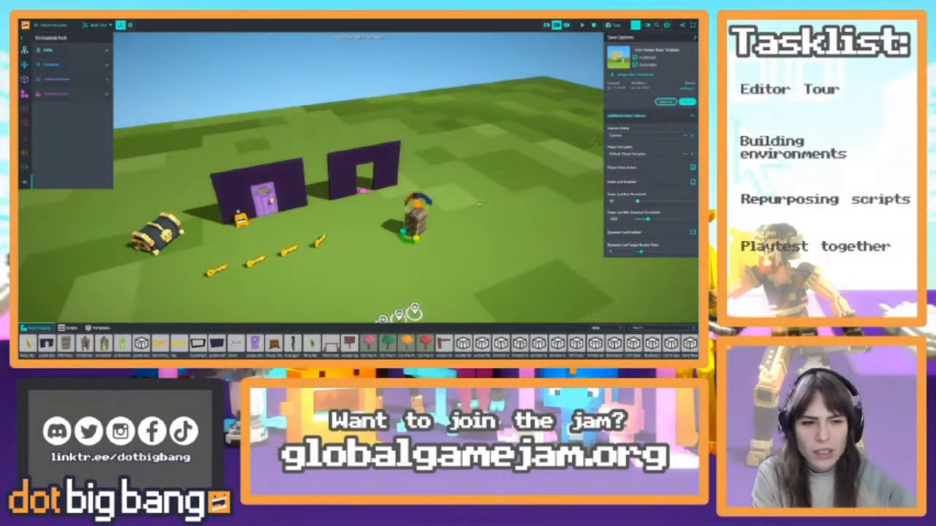
pyautogui.moveTo(123, 343); pyautogui.dragTo(398, 246)
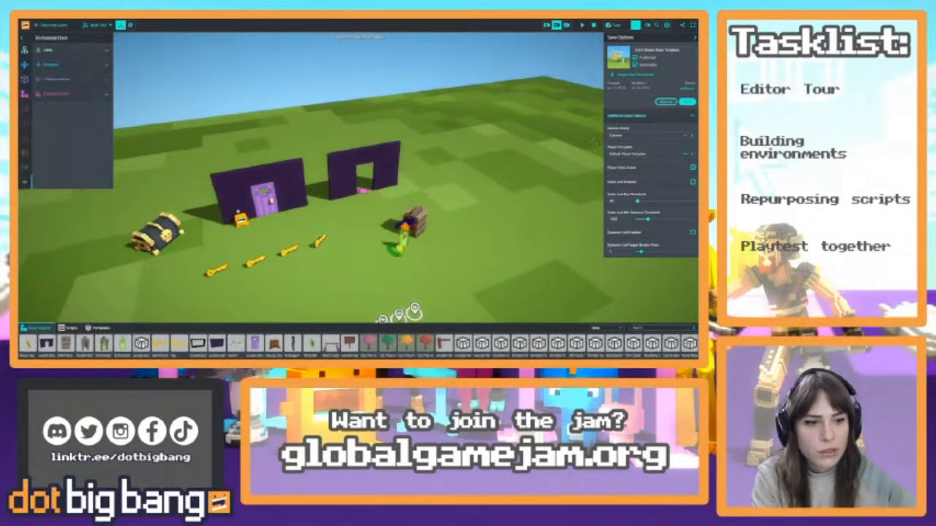
# Select the Enchanted Arch and Enchanted Door together and scale them up to several times their size
pyautogui.press('w')
pyautogui.moveTo(398, 246); pyautogui.dragTo(431, 260, button='right')
pyautogui.keyDown('shift'); pyautogui.click(380, 193); pyautogui.keyUp('shift')
pyautogui.press('s')
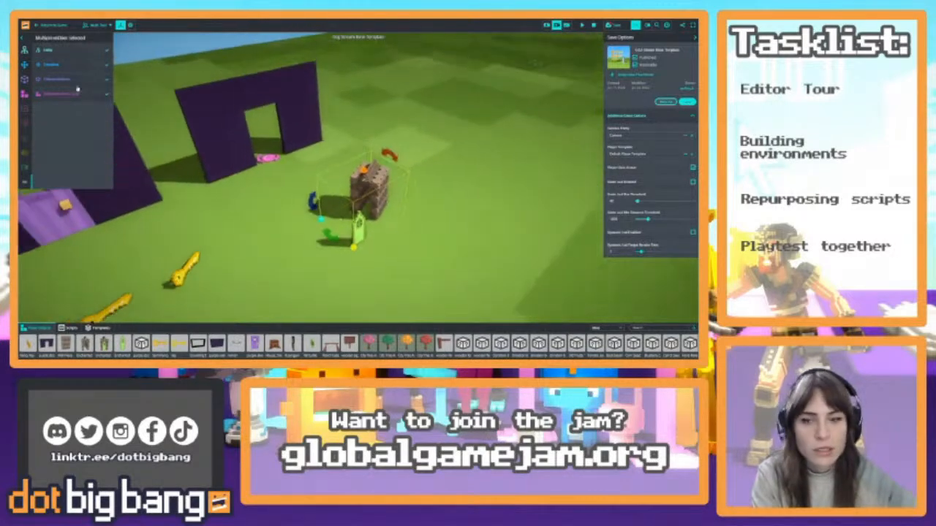
pyautogui.moveTo(354, 247); pyautogui.dragTo(337, 299)
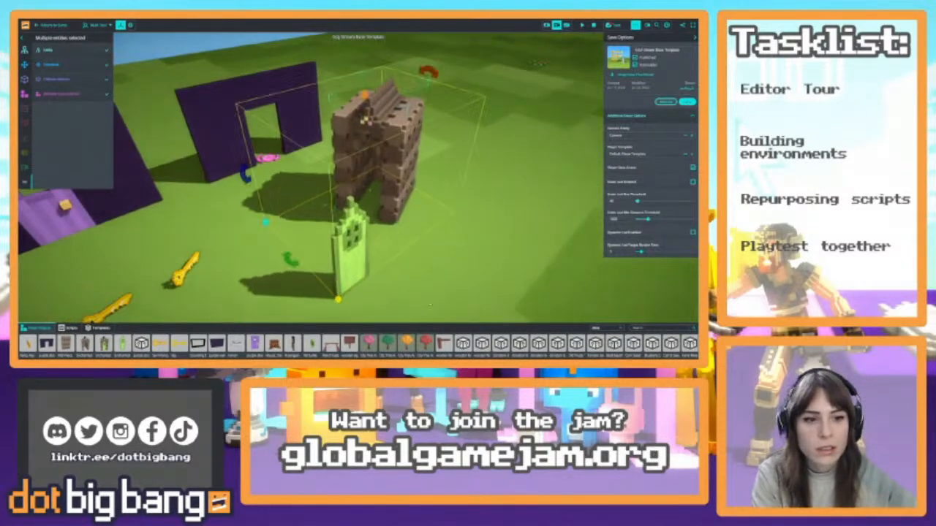
# Move the Enchanted Door out from in front of the Enchanted Arch, and shift the arch slightly farther back on the grass
pyautogui.moveTo(430, 304); pyautogui.dragTo(441, 314, button='right')
pyautogui.press('s')
pyautogui.moveTo(340, 244); pyautogui.dragTo(341, 269)
pyautogui.moveTo(342, 269); pyautogui.dragTo(347, 227, button='right')
pyautogui.click(345, 192)
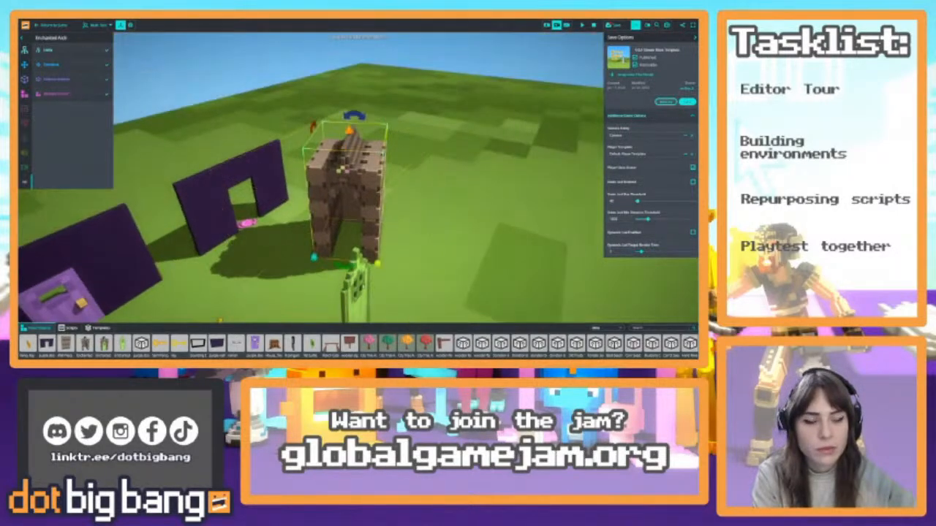
pyautogui.click(358, 289)
pyautogui.moveTo(357, 291); pyautogui.dragTo(452, 218)
pyautogui.moveTo(346, 193); pyautogui.dragTo(374, 162)
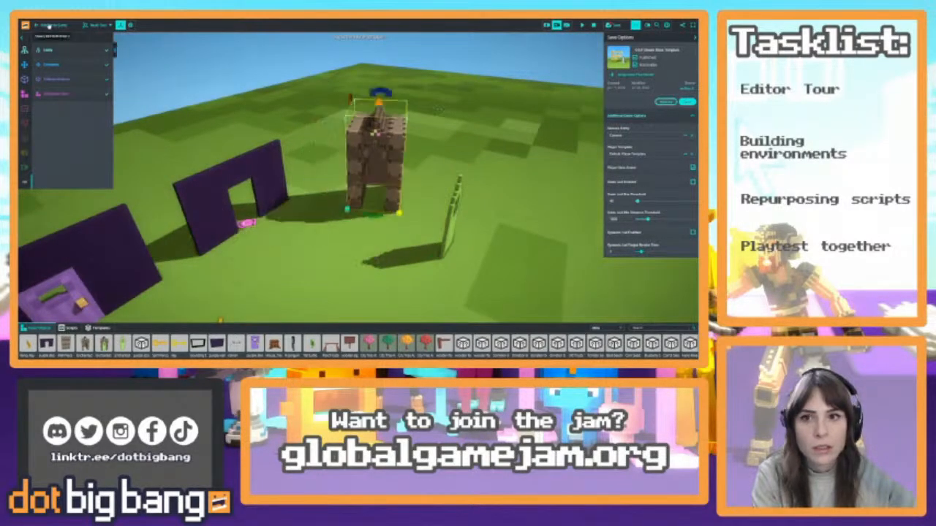
# Playtest next to the enlarged Enchanted Arch and Door to compare their size with the player, and return to editing
pyautogui.click(51, 26)
pyautogui.press('w')
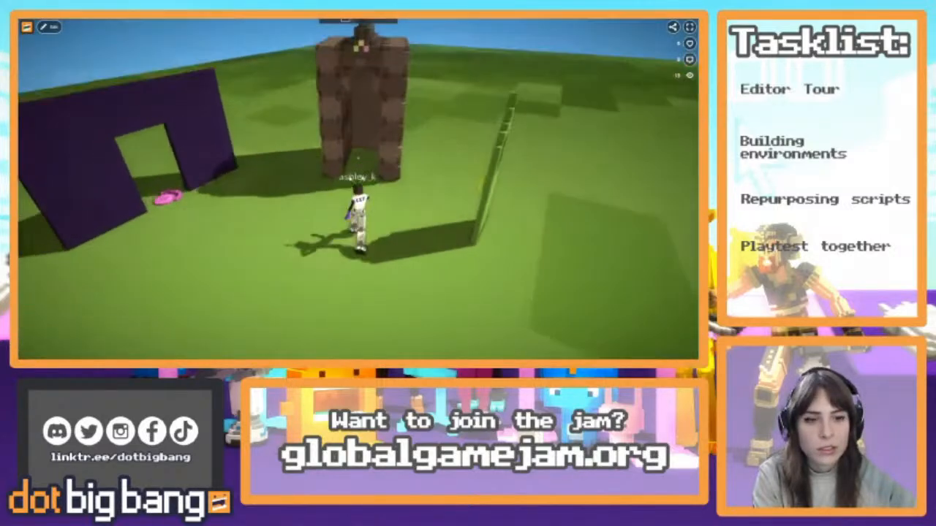
pyautogui.press('w')
pyautogui.press('s')
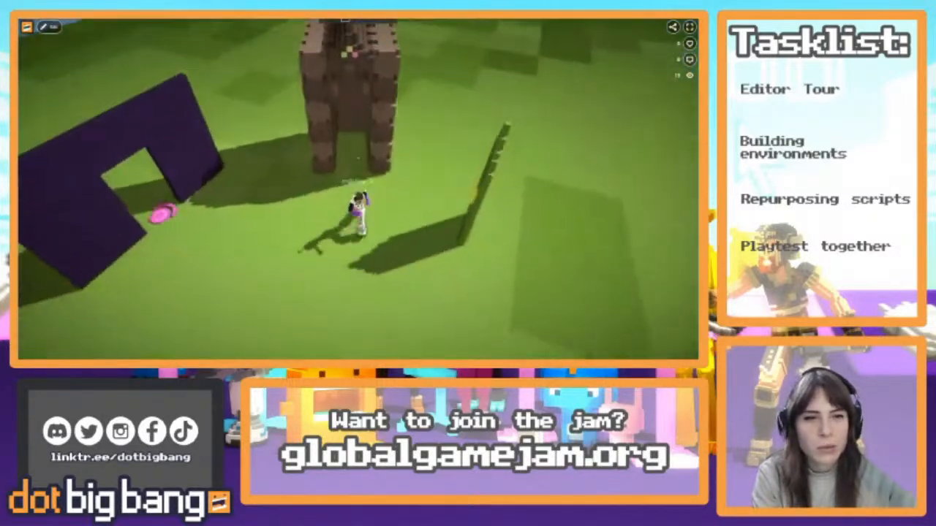
pyautogui.click(49, 26)
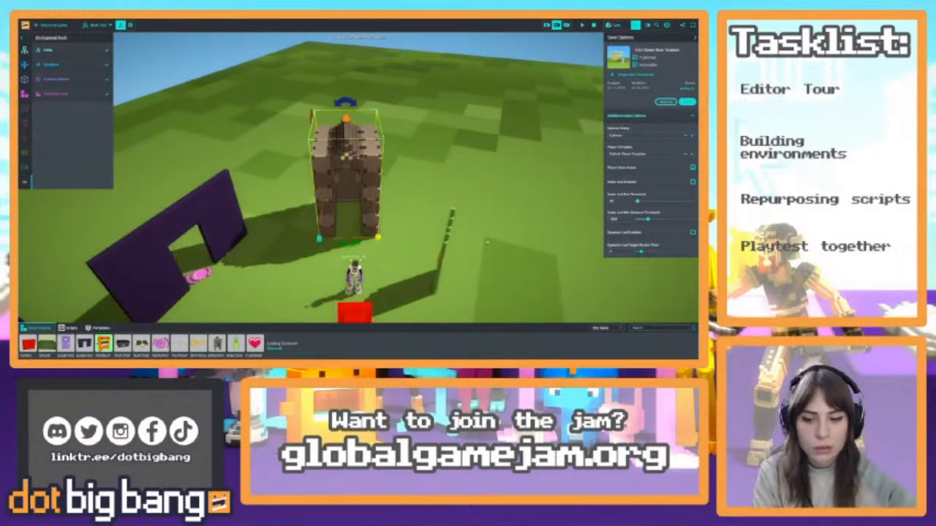
# Scale the Enchanted Arch and Door down slightly together, playtest walking up to the arch to check its size, and return to editing
pyautogui.keyDown('shift'); pyautogui.click(446, 240); pyautogui.keyUp('shift')
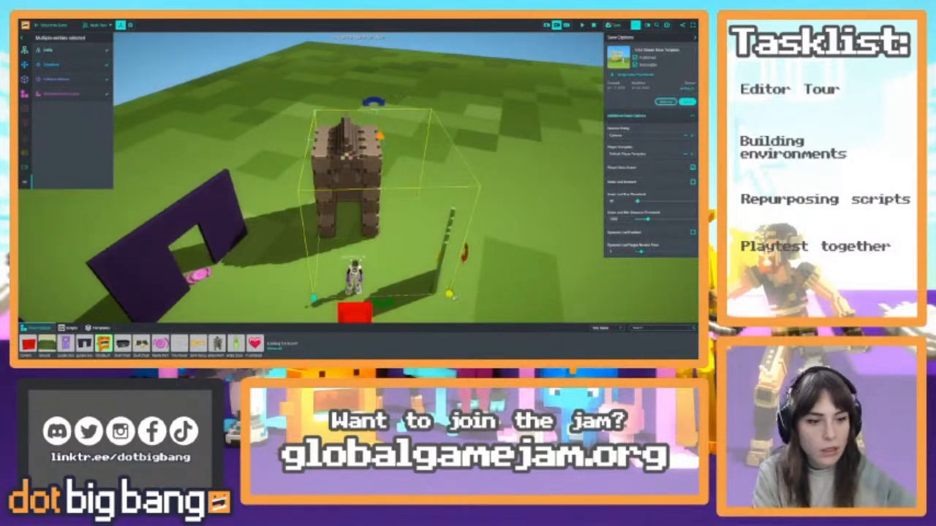
pyautogui.moveTo(451, 295); pyautogui.dragTo(440, 286)
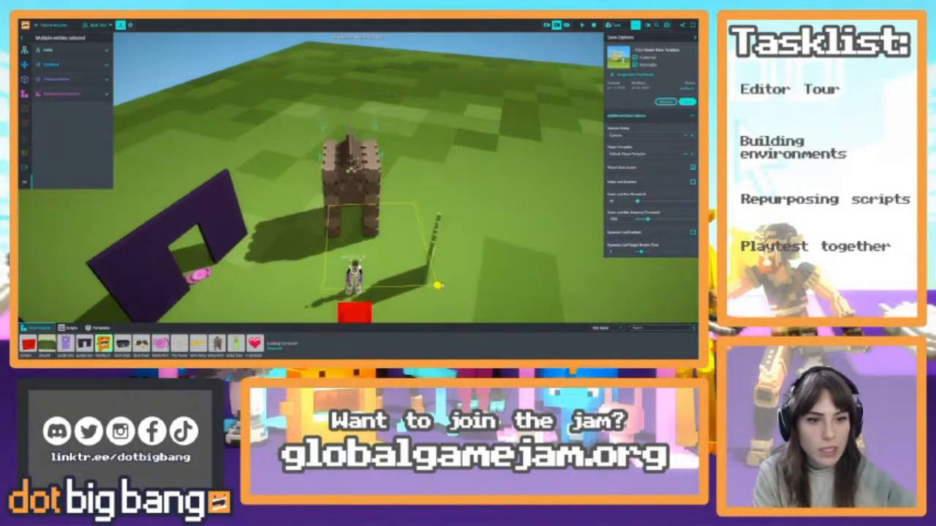
pyautogui.click(48, 27)
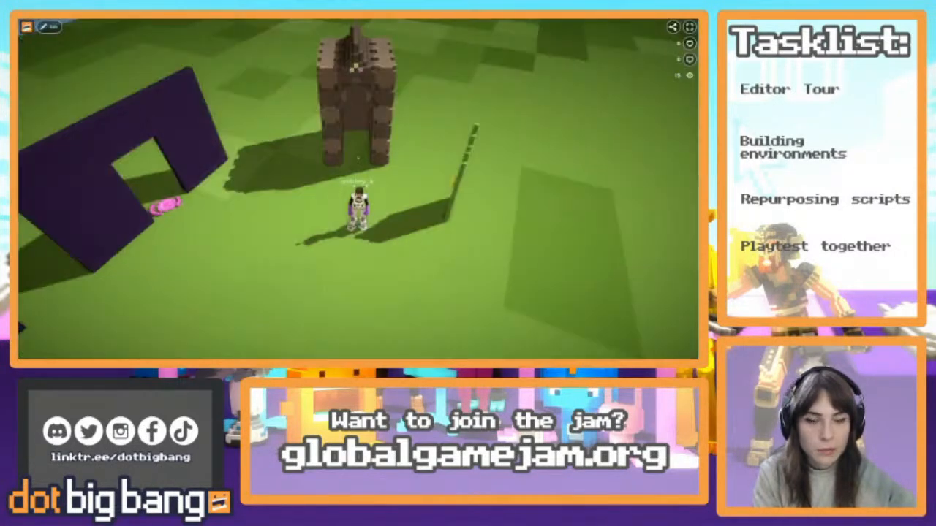
pyautogui.press('w')
pyautogui.press('s')
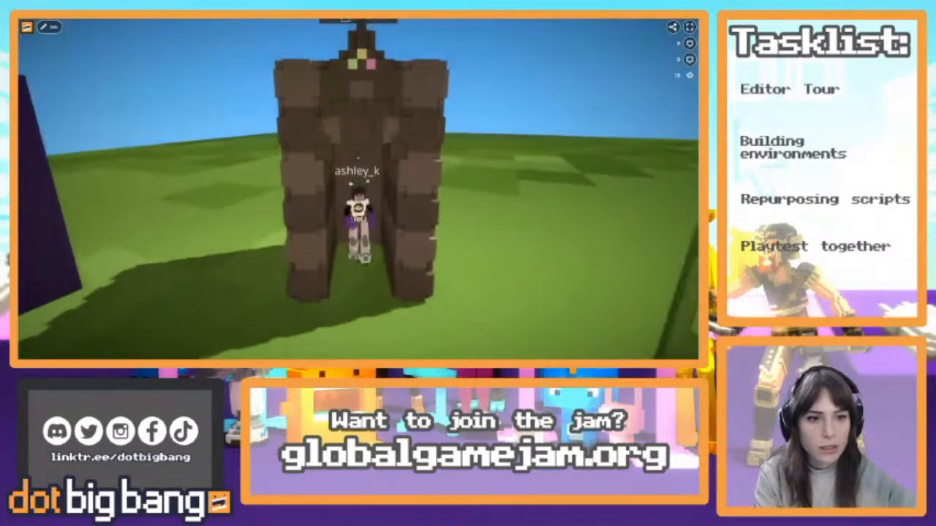
pyautogui.press('w')
pyautogui.press('s')
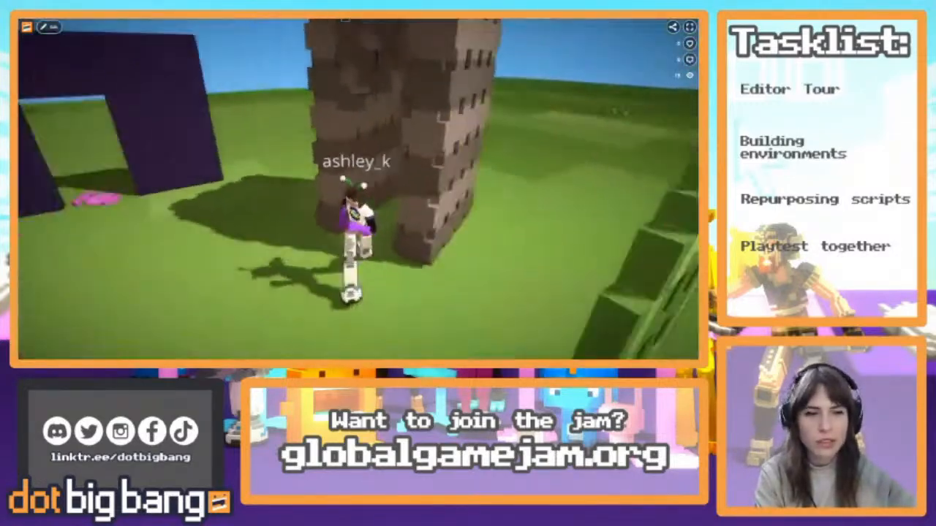
pyautogui.click(48, 27)
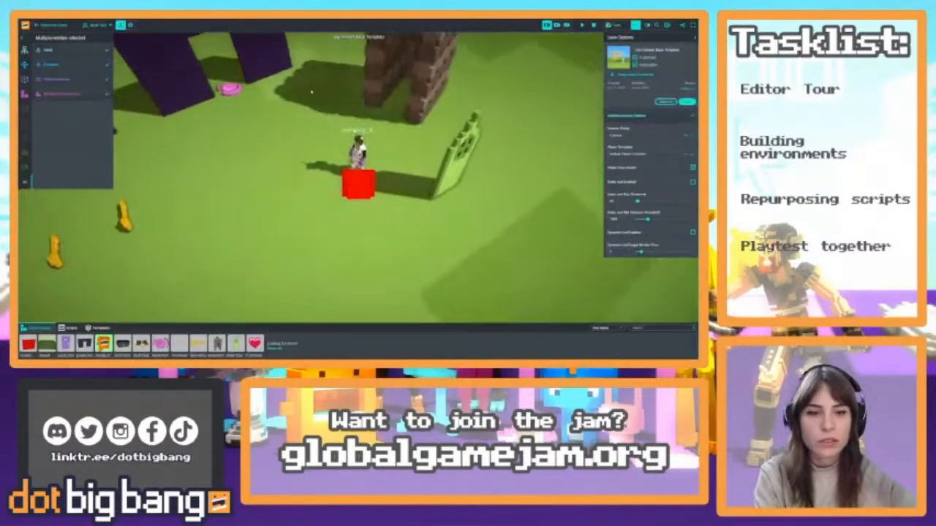
# Rotate the Enchanted Door to line up with the Enchanted Arch and move it into the arch opening
pyautogui.press('e')
pyautogui.click(411, 231)
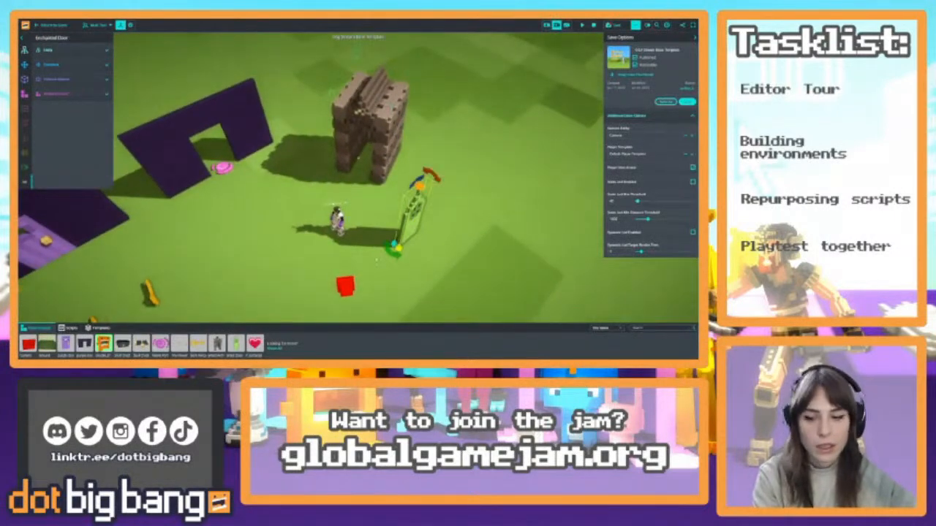
pyautogui.moveTo(392, 257); pyautogui.dragTo(413, 267)
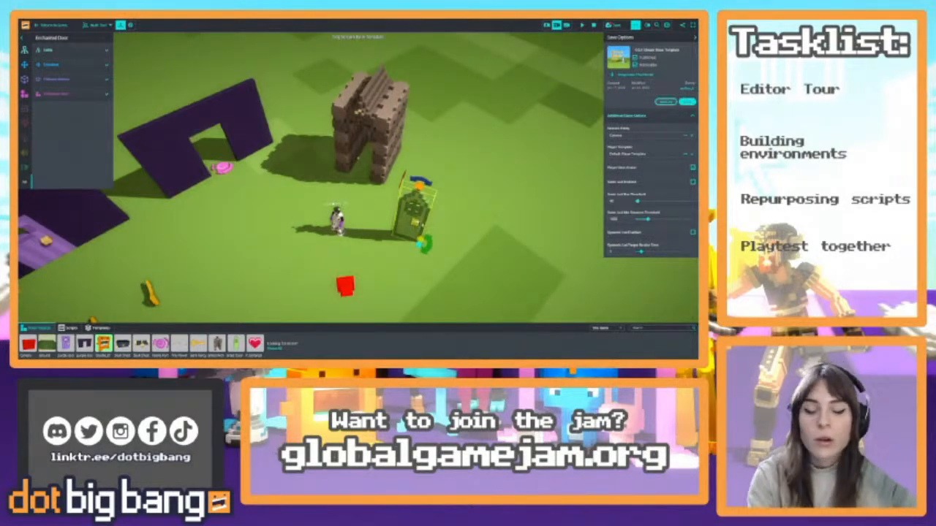
pyautogui.click(384, 206)
pyautogui.click(410, 214)
pyautogui.moveTo(409, 214); pyautogui.dragTo(361, 155)
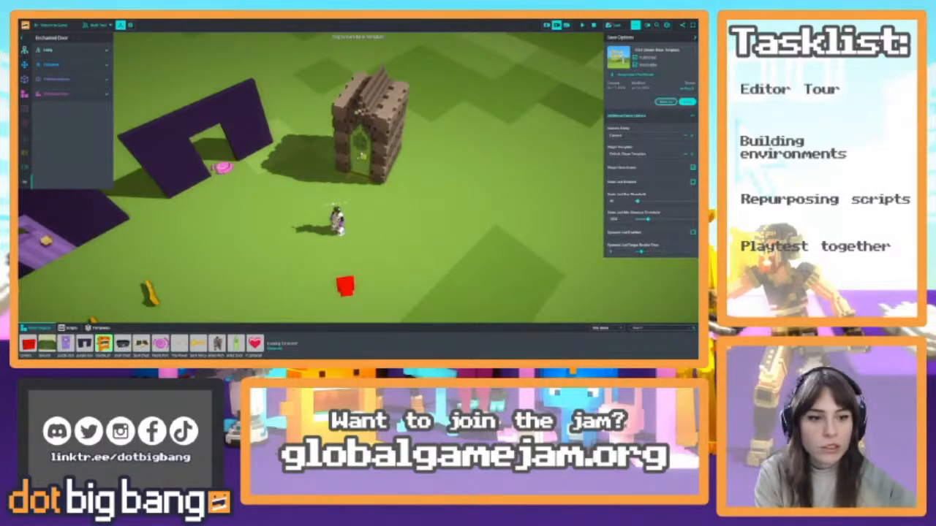
# Fine-tune the Enchanted Door's position between the arch pillars and check the fit up close and from farther away
pyautogui.moveTo(361, 155)
pyautogui.mouseDown(button='right')
pyautogui.moveTo(395, 162)
pyautogui.moveTo(409, 208)
pyautogui.moveTo(365, 176)
pyautogui.moveTo(355, 131)
pyautogui.moveTo(360, 172)
pyautogui.moveTo(358, 158)
pyautogui.mouseUp(button='right')
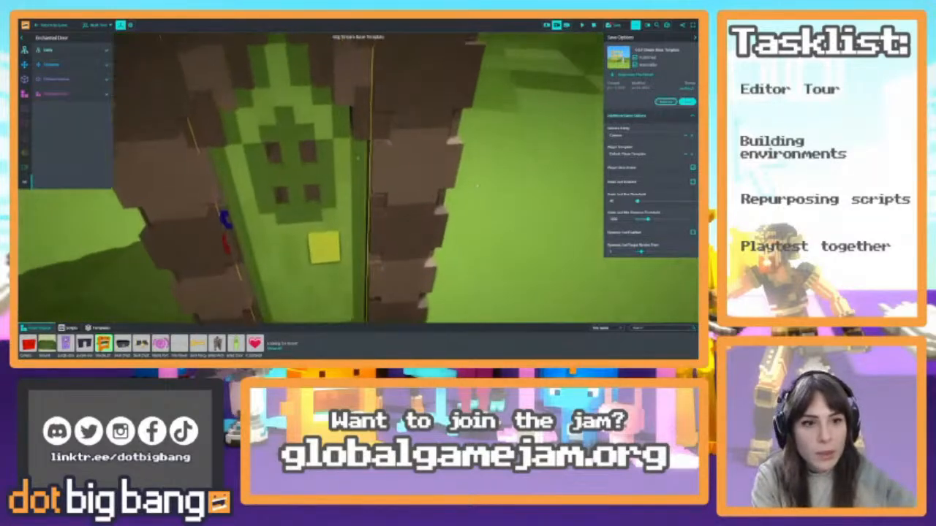
pyautogui.scroll(-1, 477, 186)
pyautogui.moveTo(320, 249); pyautogui.dragTo(326, 248)
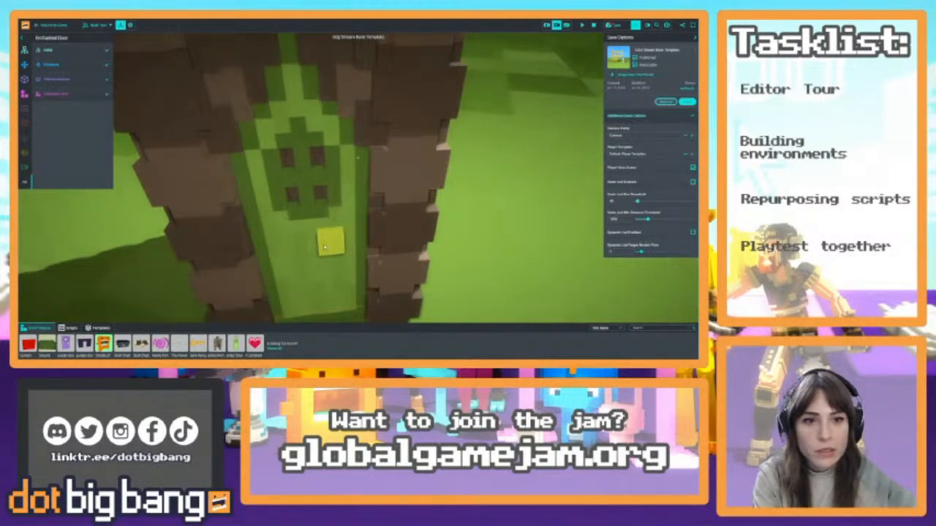
pyautogui.scroll(-6, 459, 204)
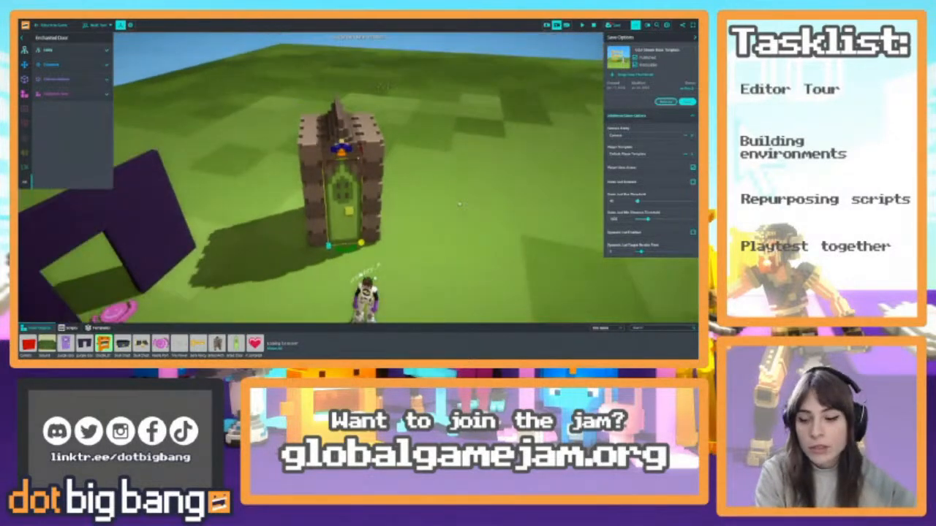
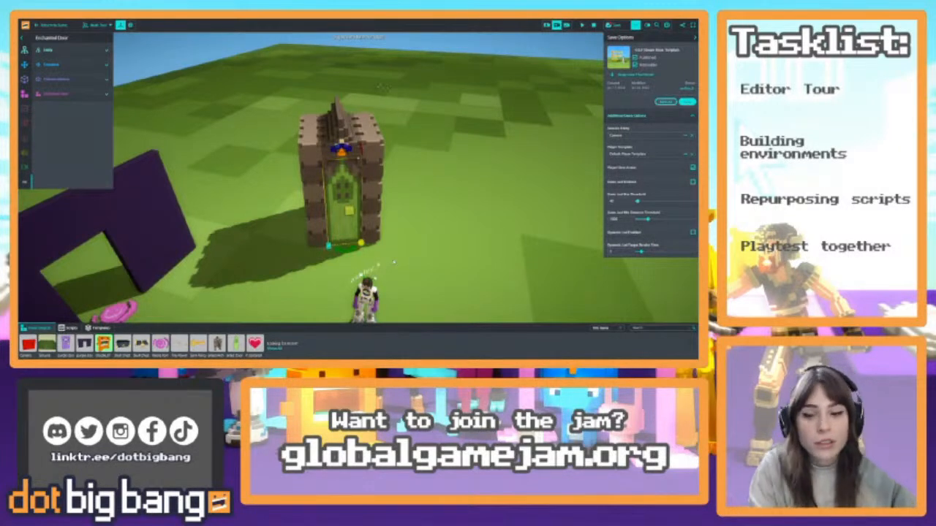
# Select the Enchanted Arch and Enchanted Door together and move them back into line with the purple door arches
pyautogui.moveTo(442, 188); pyautogui.dragTo(386, 245, button='right')
pyautogui.keyDown('shift'); pyautogui.click(413, 223); pyautogui.keyUp('shift')
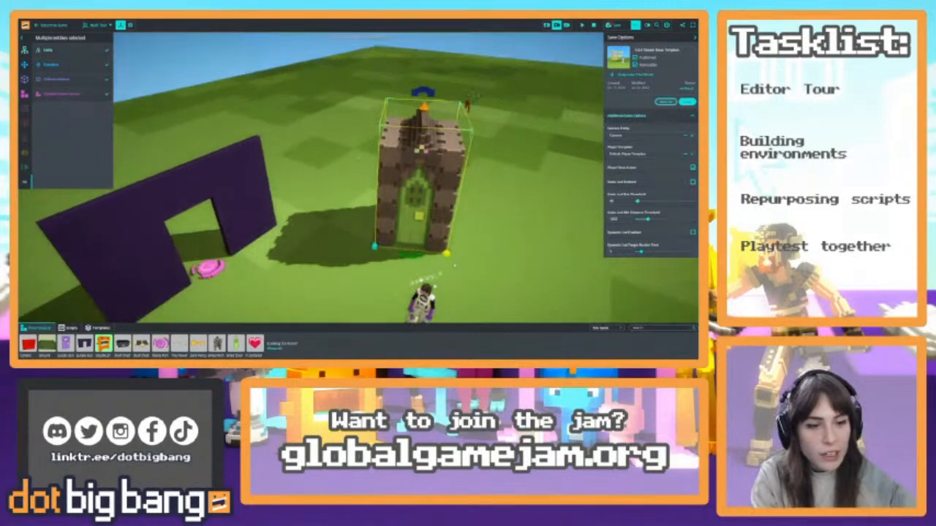
pyautogui.moveTo(413, 256); pyautogui.dragTo(465, 228)
pyautogui.moveTo(465, 228)
pyautogui.mouseDown(button='right')
pyautogui.moveTo(431, 233)
pyautogui.moveTo(465, 242)
pyautogui.mouseUp(button='right')
pyautogui.moveTo(378, 224); pyautogui.dragTo(379, 186)
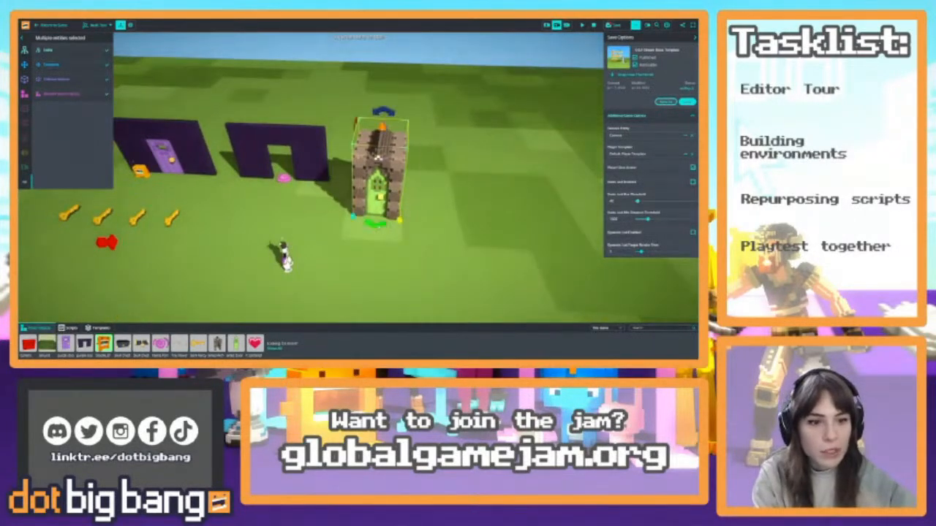
pyautogui.moveTo(375, 223); pyautogui.dragTo(383, 162)
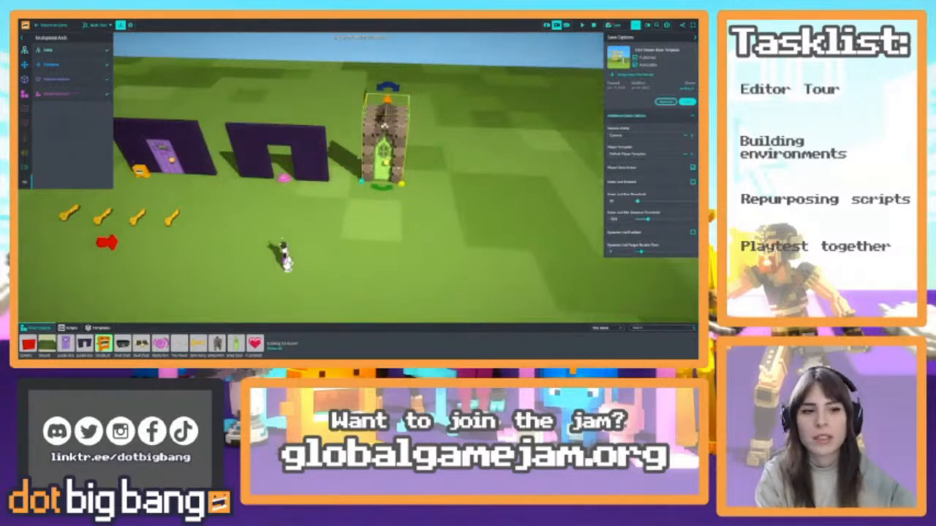
pyautogui.keyDown('shift'); pyautogui.click(396, 171); pyautogui.keyUp('shift')
pyautogui.keyDown('shift'); pyautogui.click(398, 163); pyautogui.keyUp('shift')
pyautogui.moveTo(399, 163)
pyautogui.mouseDown()
pyautogui.moveTo(389, 165)
pyautogui.moveTo(408, 170)
pyautogui.mouseUp()
pyautogui.moveTo(409, 169); pyautogui.dragTo(365, 241, button='right')
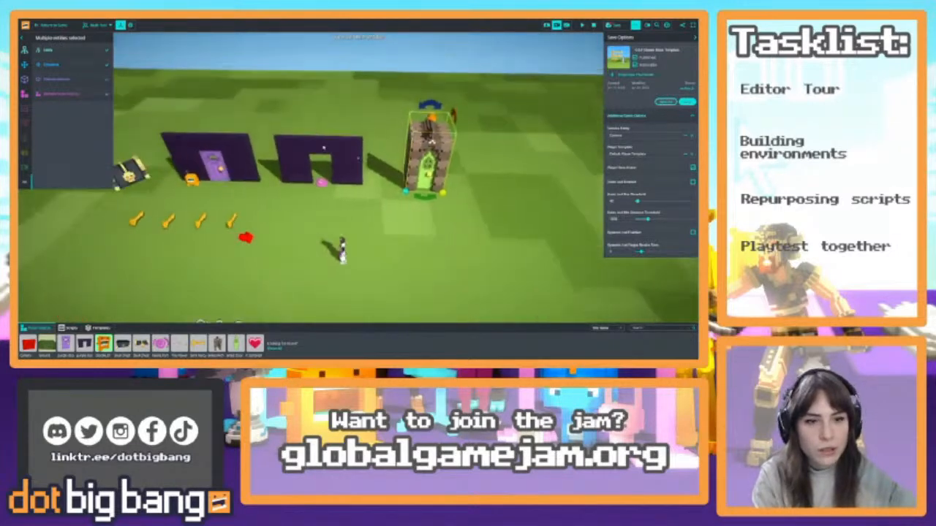
# Compare the Enchanted Arch and Door's placement with the purple door arches, and save the game
pyautogui.click(334, 149)
pyautogui.click(241, 152)
pyautogui.click(333, 161)
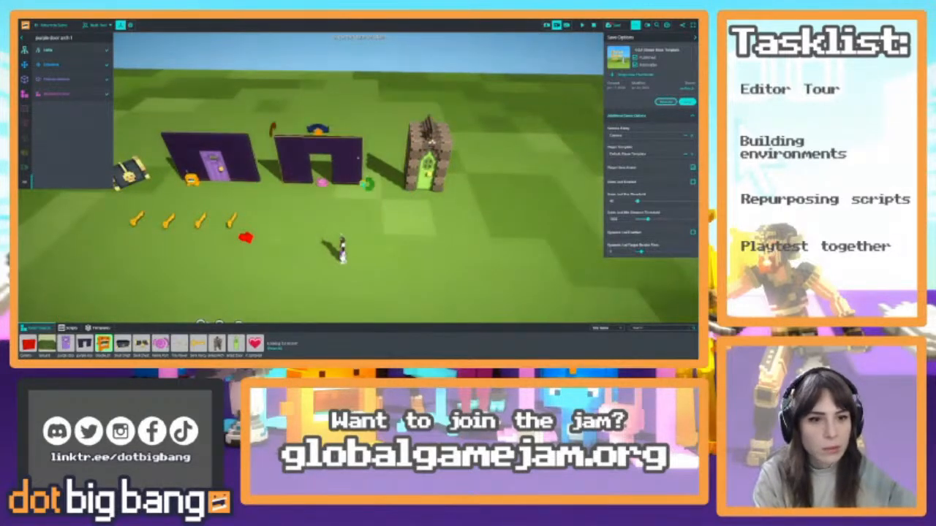
pyautogui.moveTo(333, 161); pyautogui.dragTo(347, 201, button='right')
pyautogui.click(350, 143)
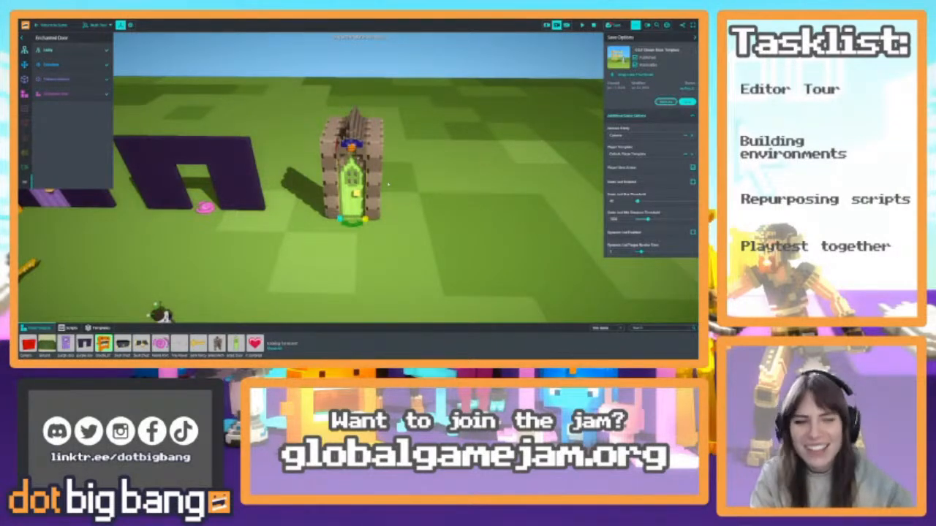
pyautogui.scroll(1, 392, 241)
pyautogui.moveTo(391, 241); pyautogui.dragTo(444, 189, button='right')
pyautogui.scroll(1, 444, 189)
pyautogui.hotkey('ctrl', 's')
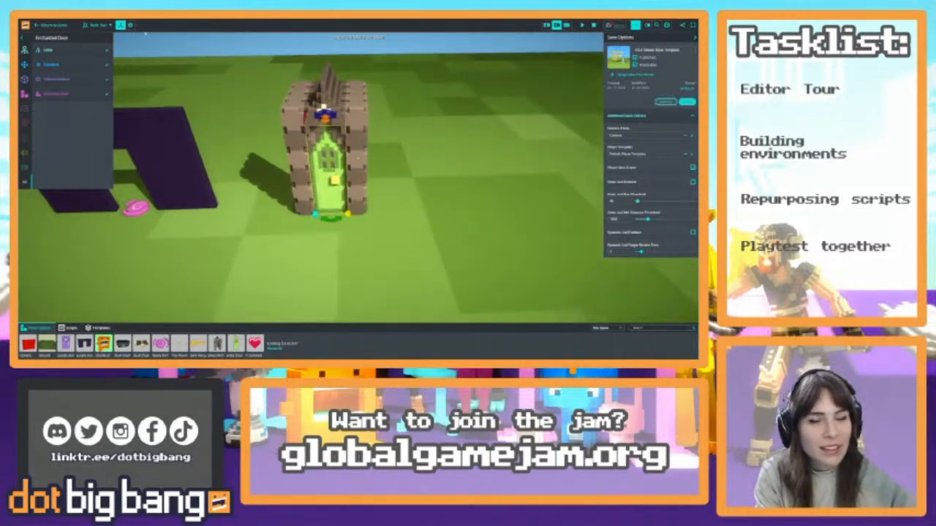
# Find the Enchanted Door among the creations on the profile page and open it in the object editor
pyautogui.click(25, 26)
pyautogui.rightClick(650, 24)
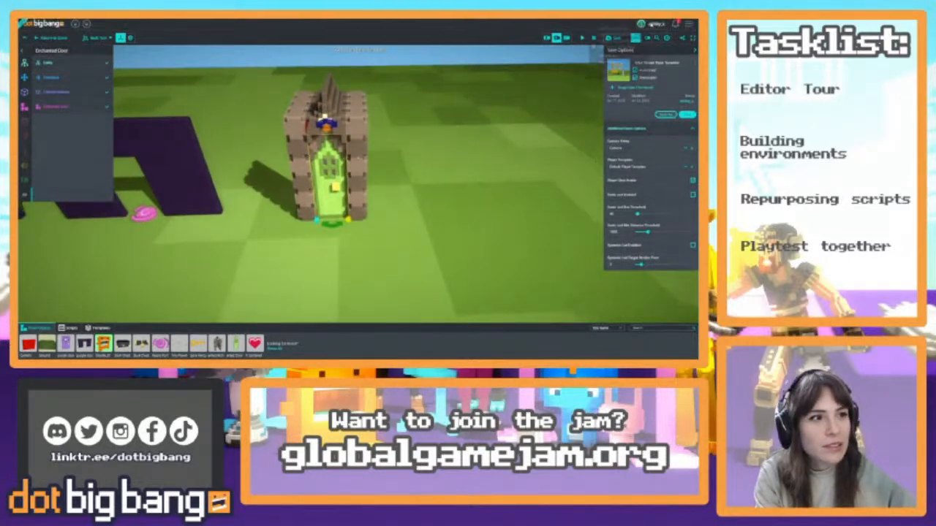
pyautogui.click(629, 29)
pyautogui.hotkey('ctrl', 'Tab')
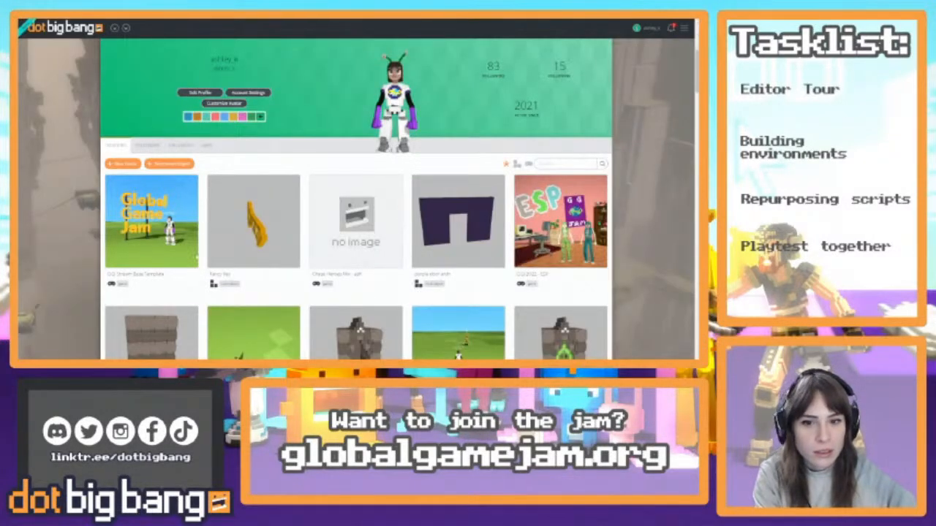
pyautogui.scroll(-4, 254, 319)
pyautogui.scroll(4, 254, 319)
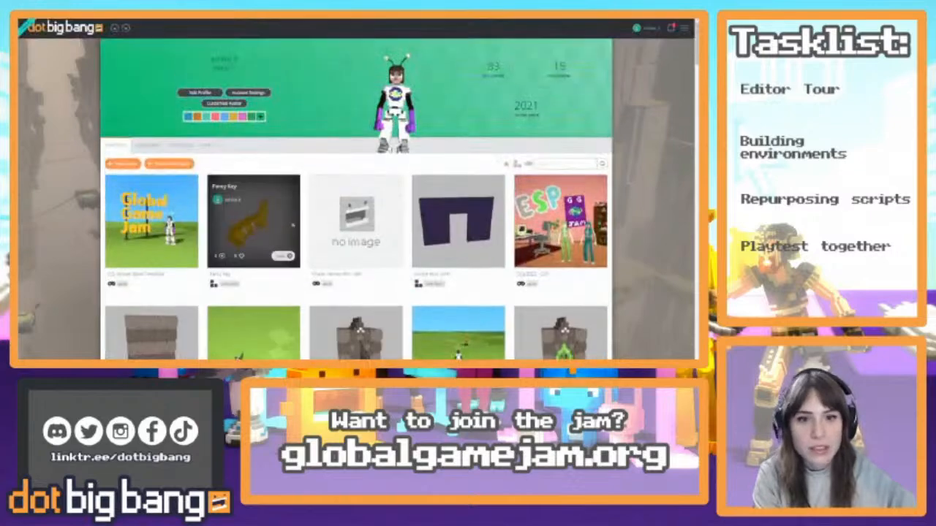
pyautogui.scroll(-2, 255, 319)
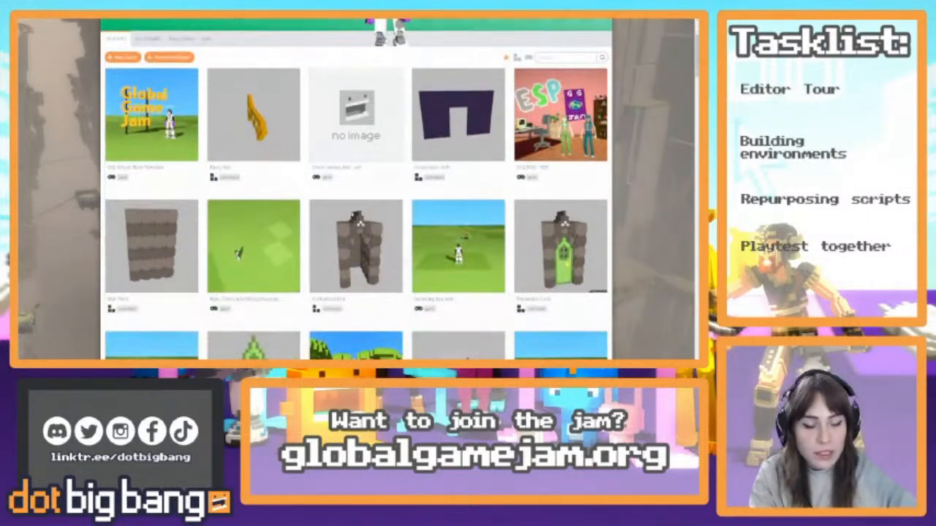
pyautogui.scroll(-2, 254, 319)
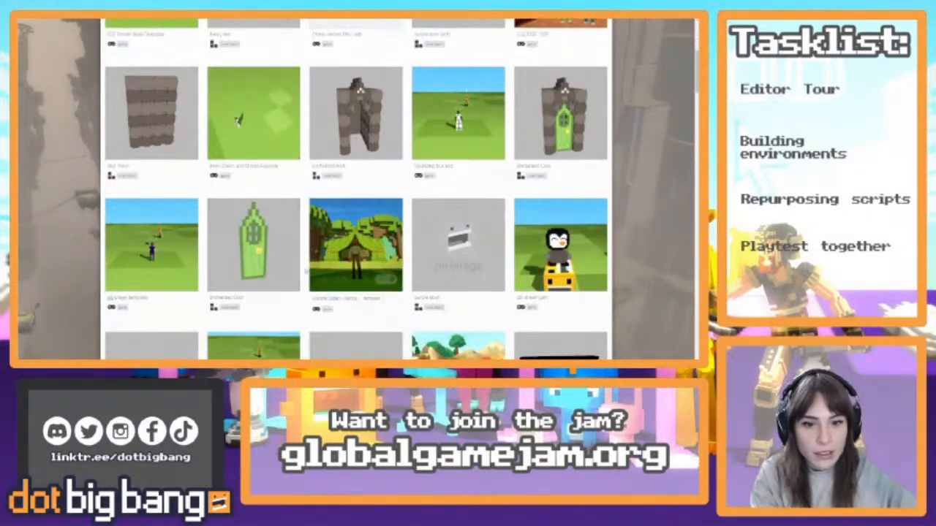
pyautogui.click(253, 245)
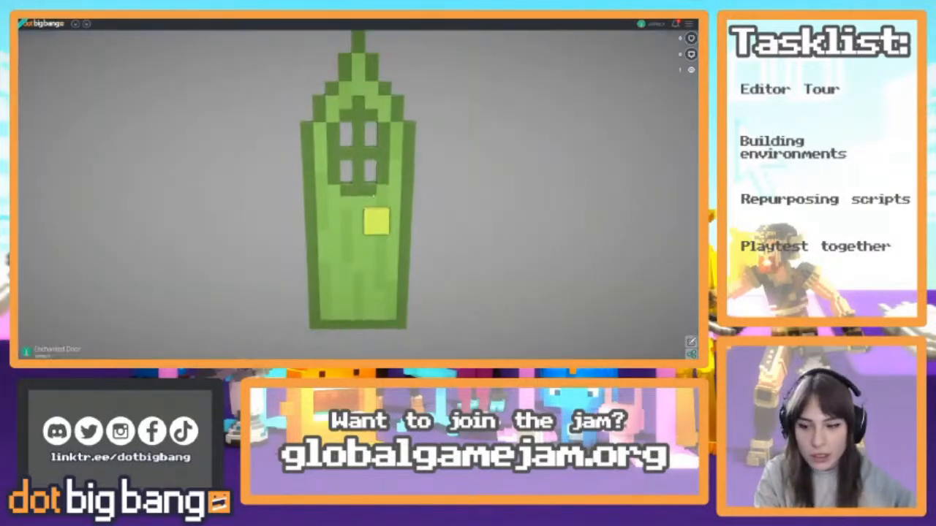
pyautogui.click(691, 342)
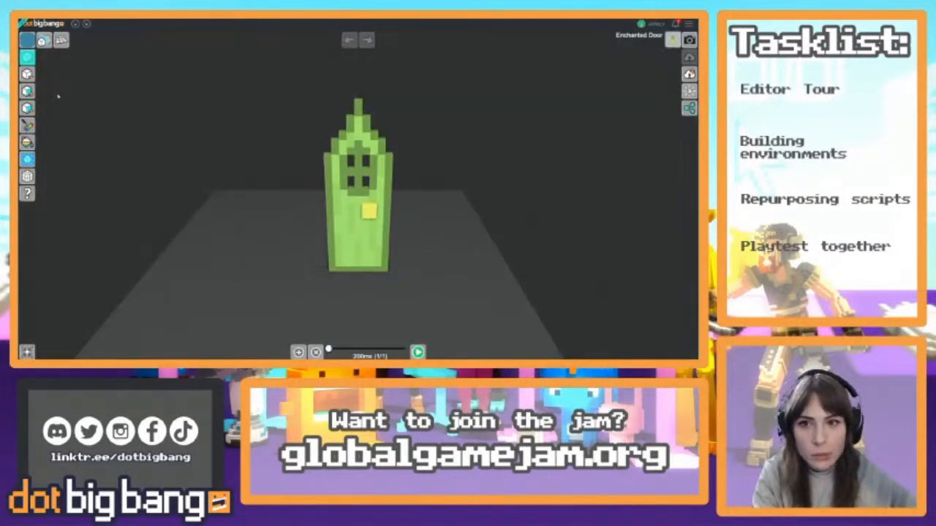
# Shrink the yellow handle on the Enchanted Door by removing its surrounding voxels
pyautogui.moveTo(423, 222); pyautogui.dragTo(470, 214, button='right')
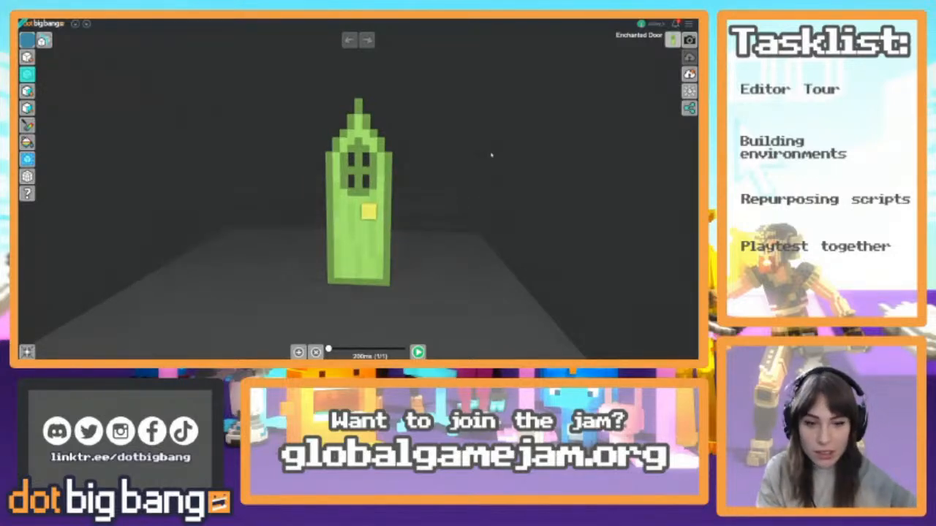
pyautogui.scroll(3, 428, 188)
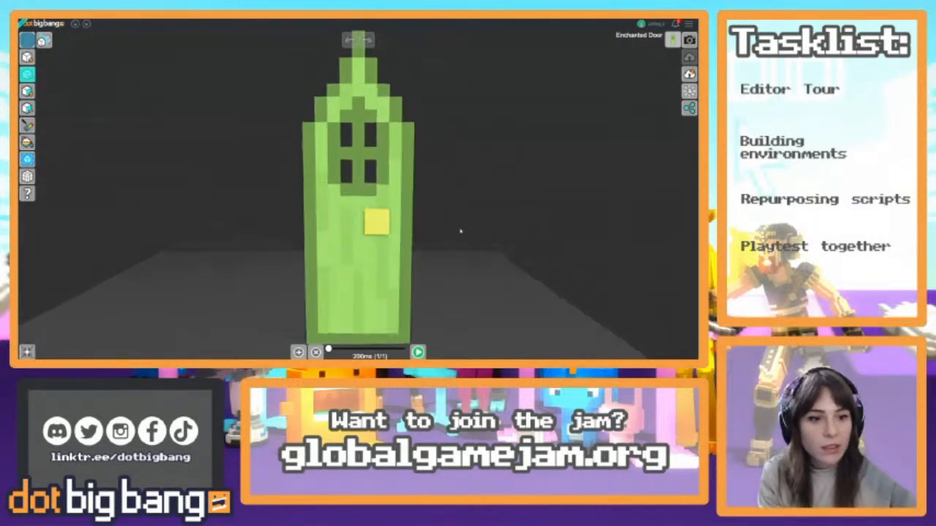
pyautogui.click(383, 230)
pyautogui.hotkey('ctrl', 'z')
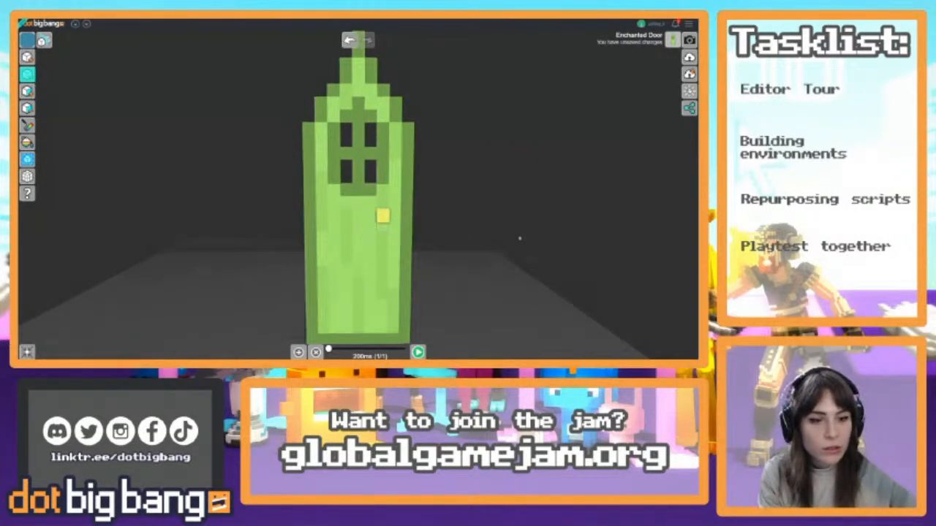
# Set the paint colour to the door's green, choose the paint tool, and save the Enchanted Door object
pyautogui.click(27, 41)
pyautogui.click(383, 256)
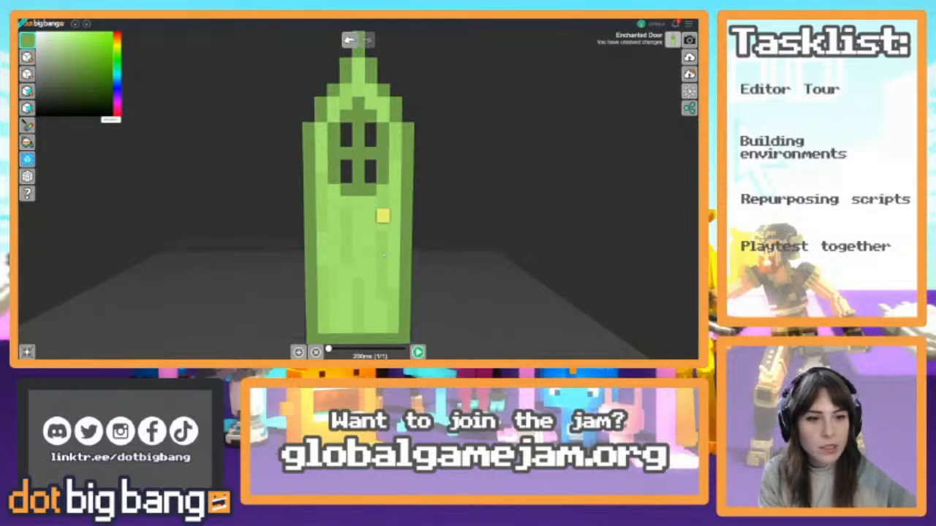
pyautogui.click(29, 125)
pyautogui.scroll(-3, 381, 228)
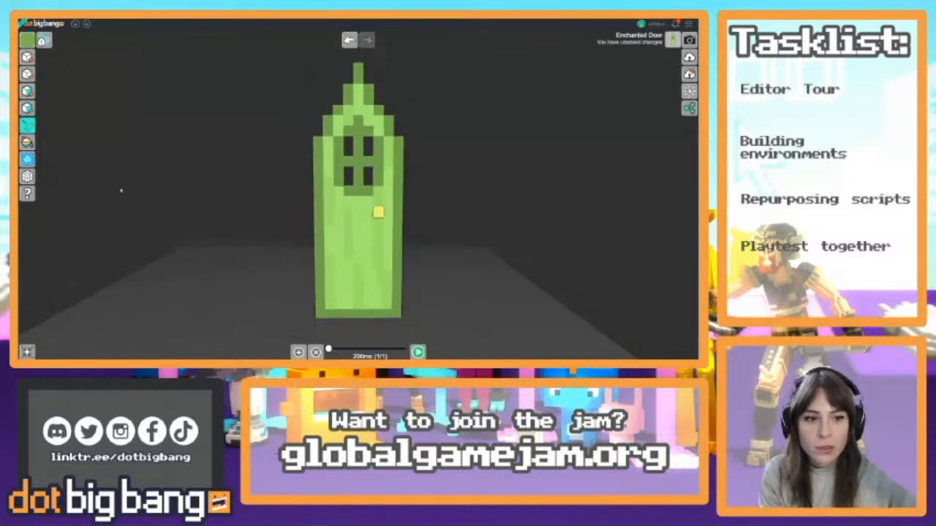
pyautogui.scroll(-3, 465, 166)
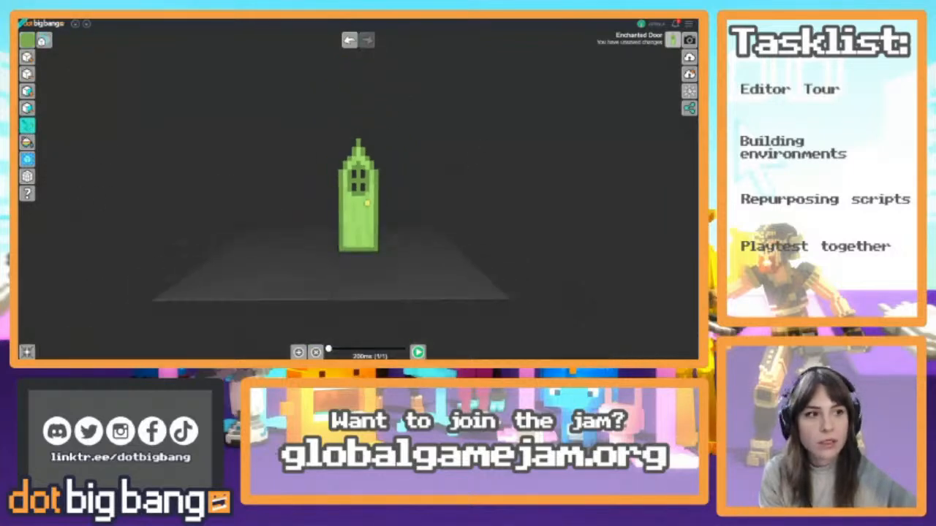
pyautogui.click(689, 57)
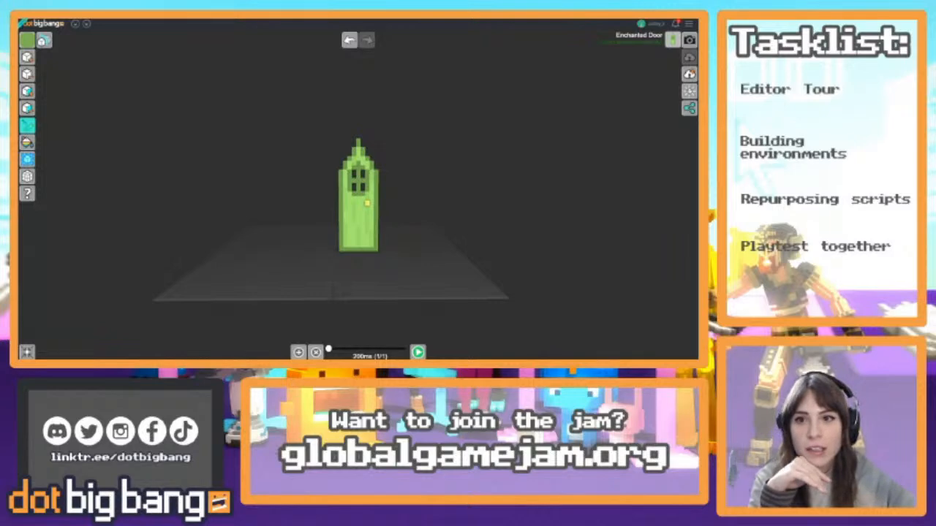
# Reload the game with the updated door, walk up to the Enchanted Arch to check its look, and return to editing
pyautogui.hotkey('ctrl', 'Tab')
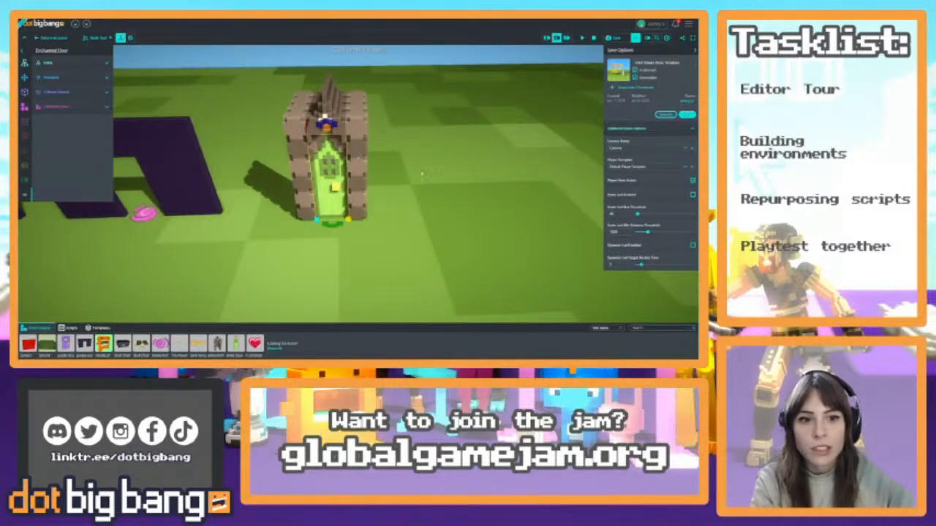
pyautogui.press('F5')
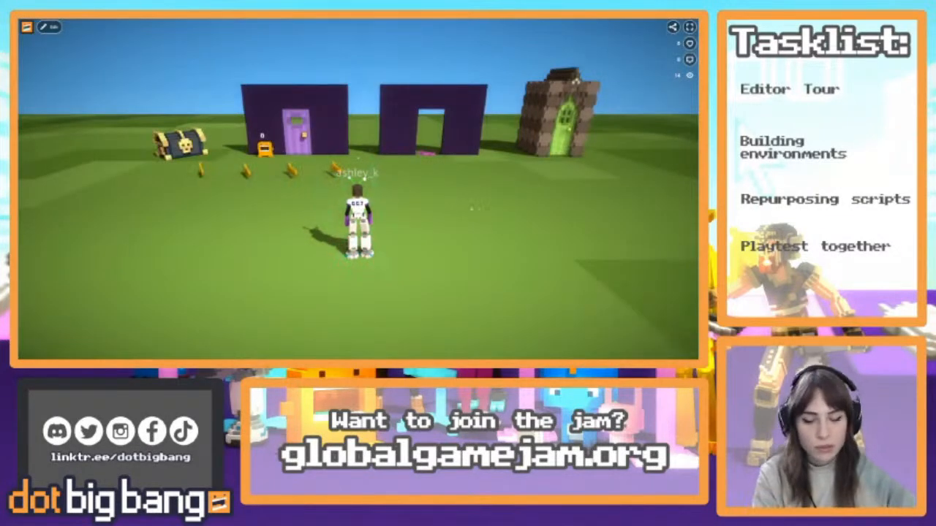
pyautogui.press('d')
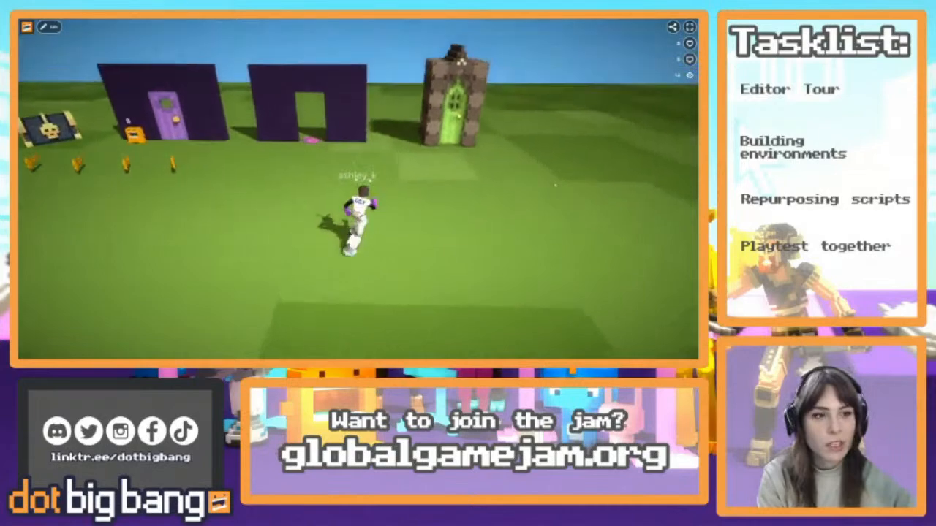
pyautogui.press('w')
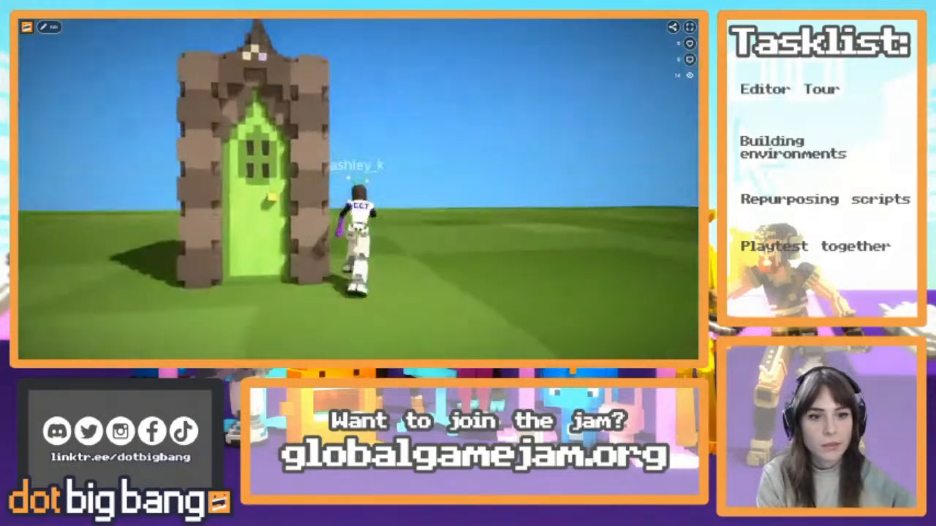
pyautogui.press('s')
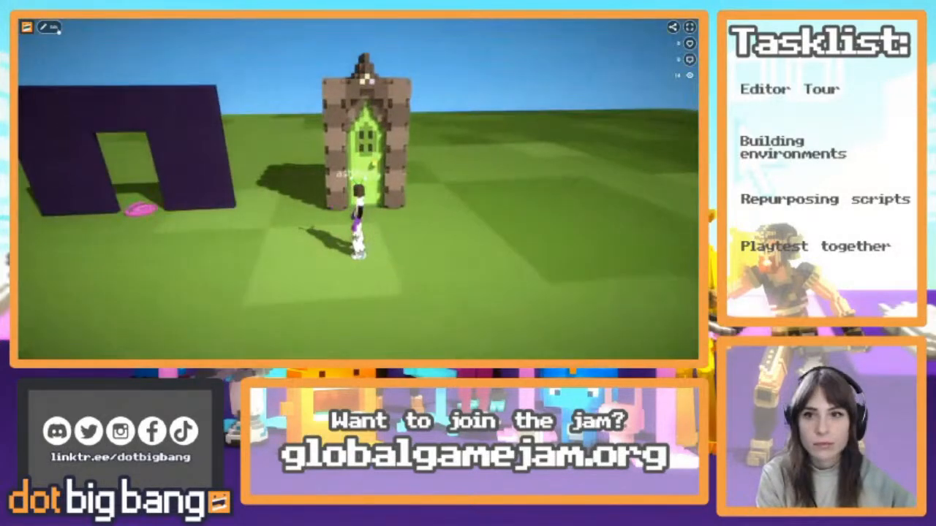
pyautogui.press('s')
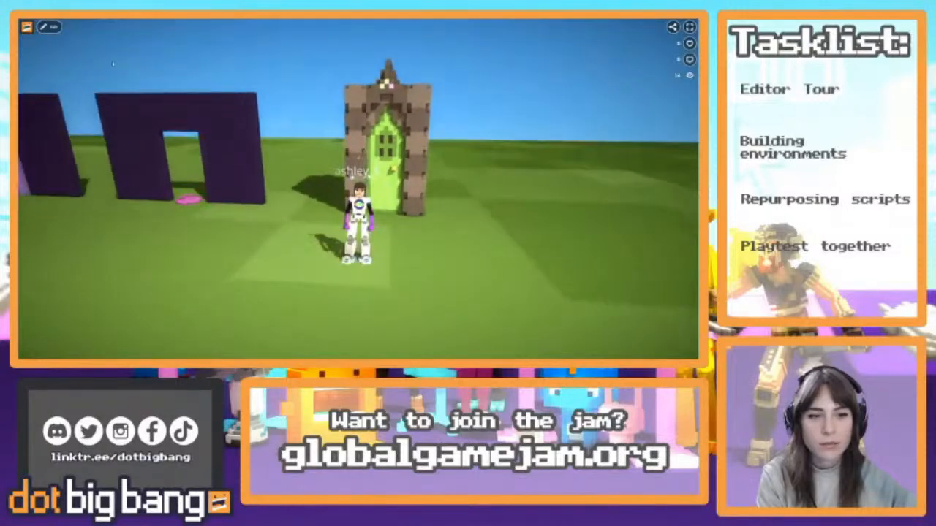
pyautogui.click(48, 27)
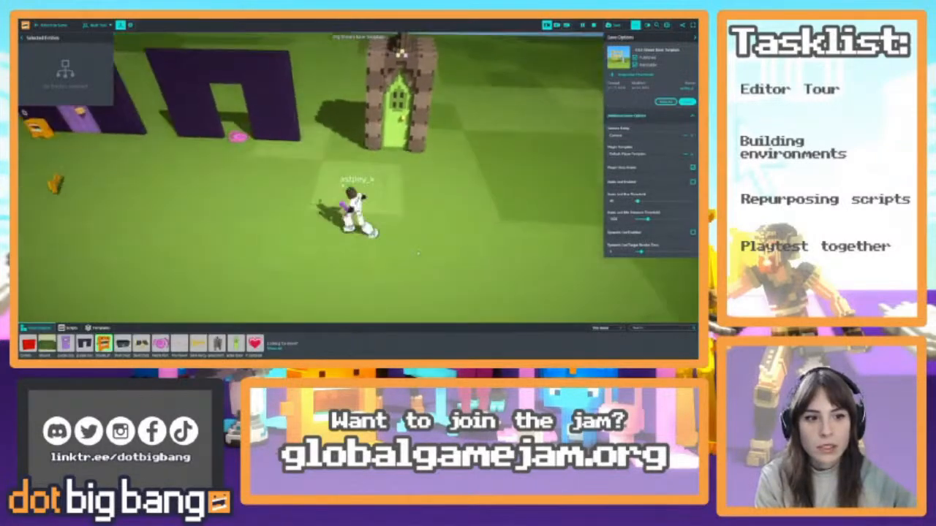
# Select the Enchanted Door and add the dbb_door script component to it
pyautogui.click(427, 121)
pyautogui.click(255, 150)
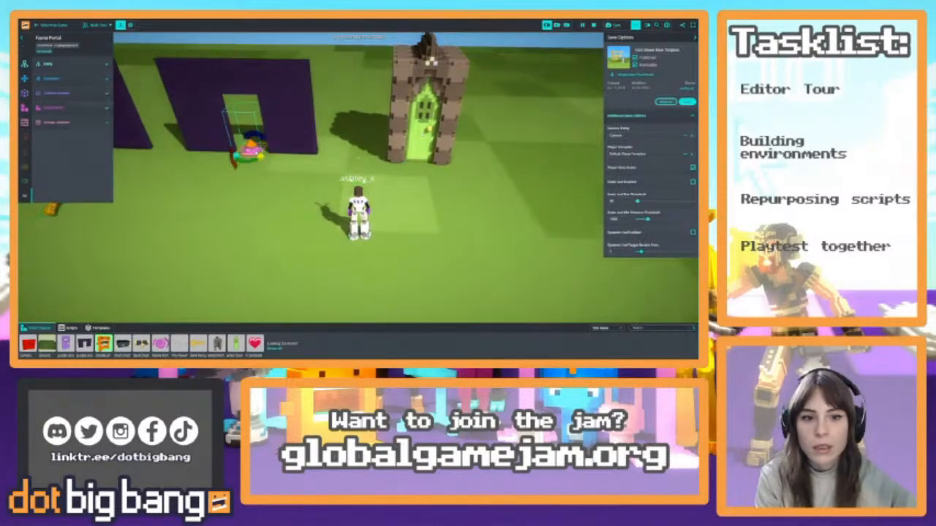
pyautogui.click(426, 132)
pyautogui.moveTo(426, 131); pyautogui.dragTo(358, 87, button='right')
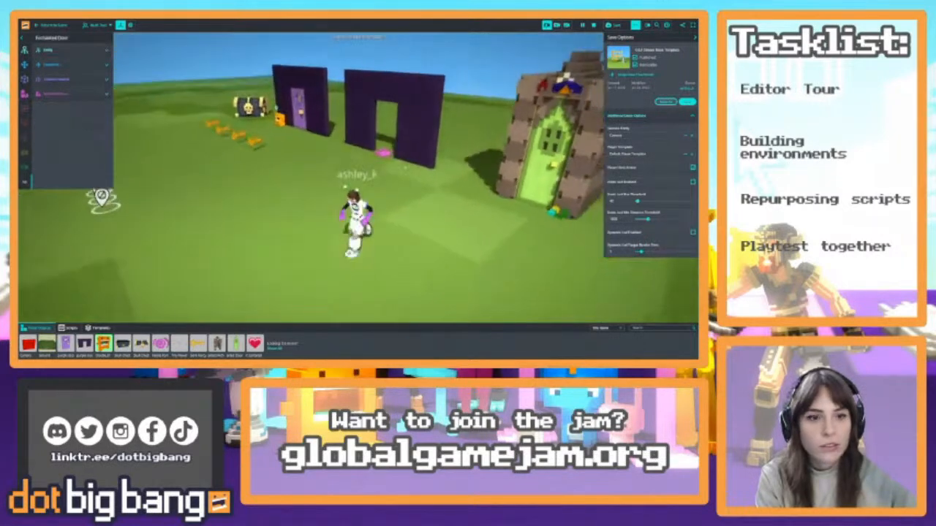
pyautogui.press('s')
pyautogui.moveTo(358, 132); pyautogui.dragTo(394, 132, button='right')
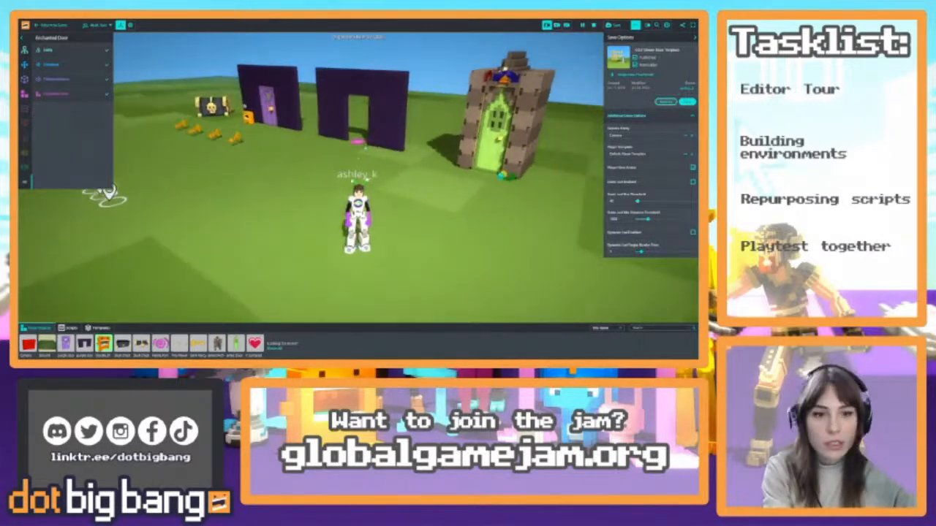
pyautogui.click(268, 107)
pyautogui.click(492, 150)
pyautogui.press('w')
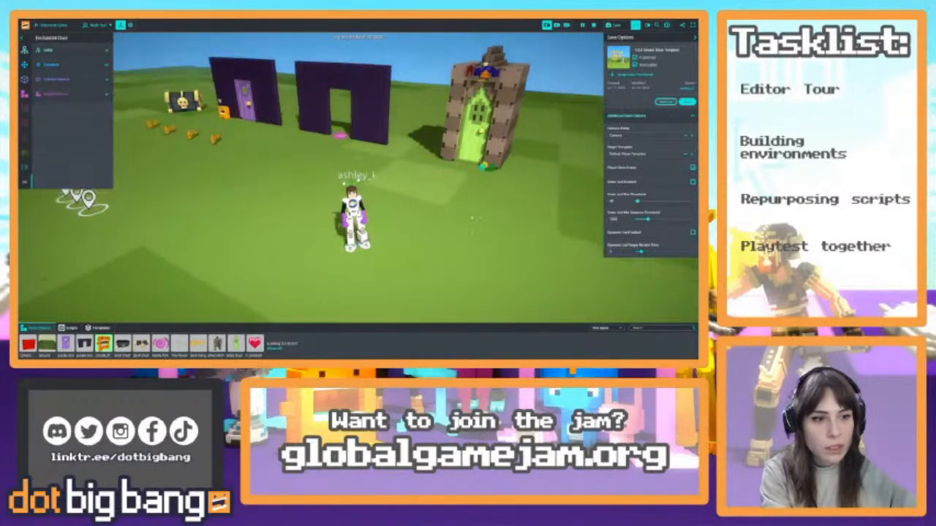
pyautogui.click(49, 111)
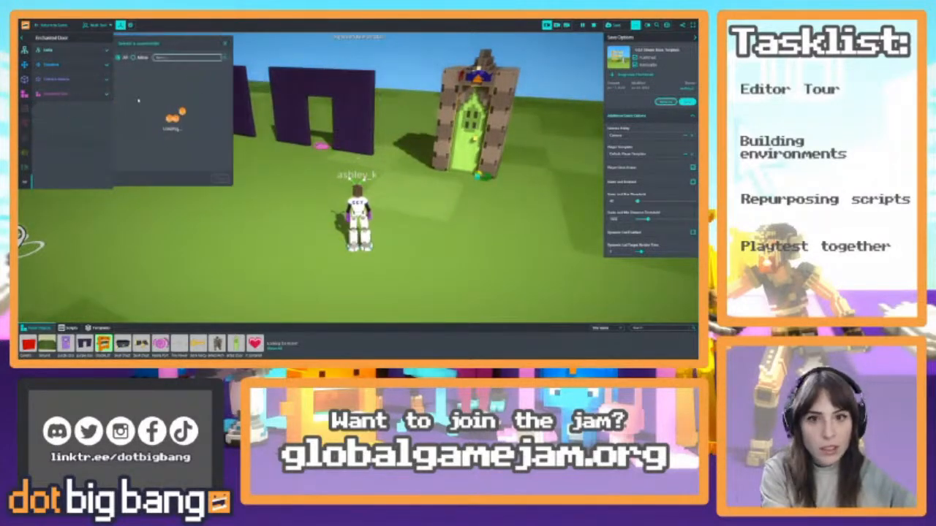
pyautogui.write('distance')
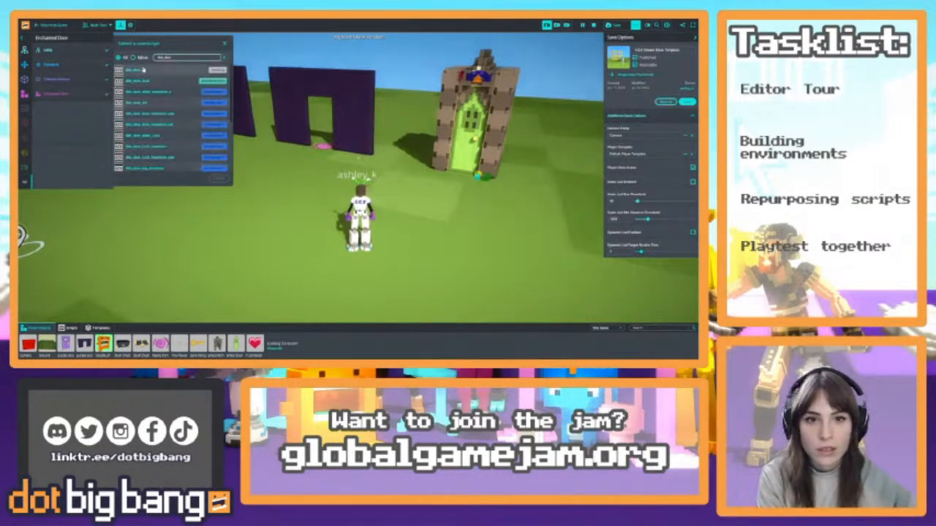
pyautogui.click(144, 69)
pyautogui.click(212, 178)
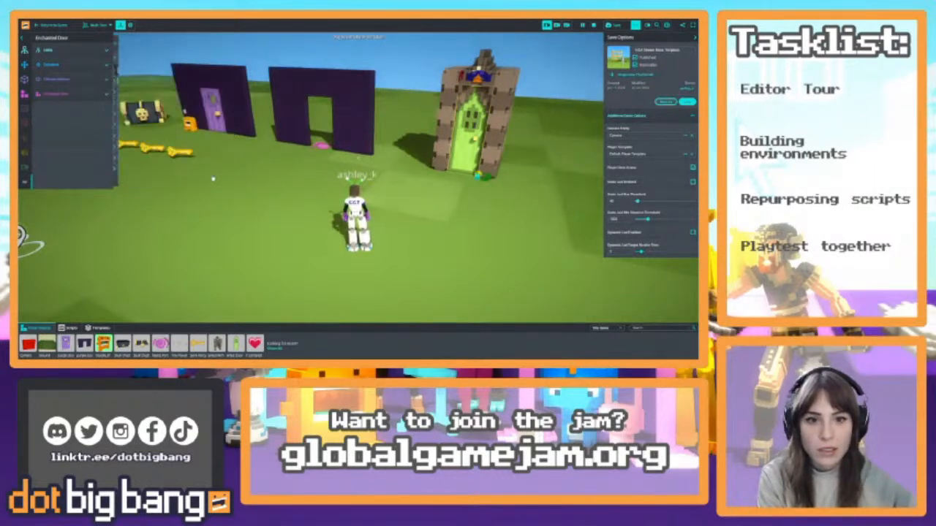
# Restart the game, walk the character up to the Enchanted Door and back to test its opening, and return to editing
pyautogui.click(593, 27)
pyautogui.click(584, 27)
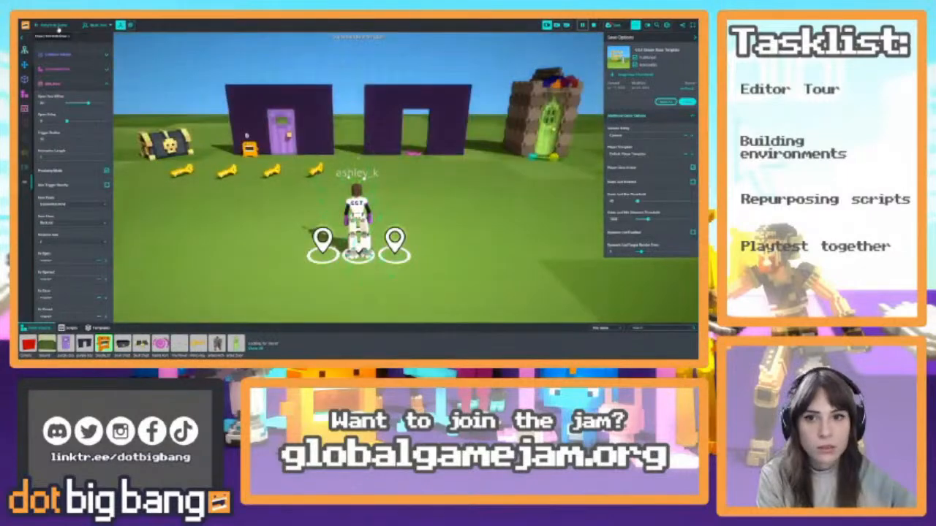
pyautogui.press('w')
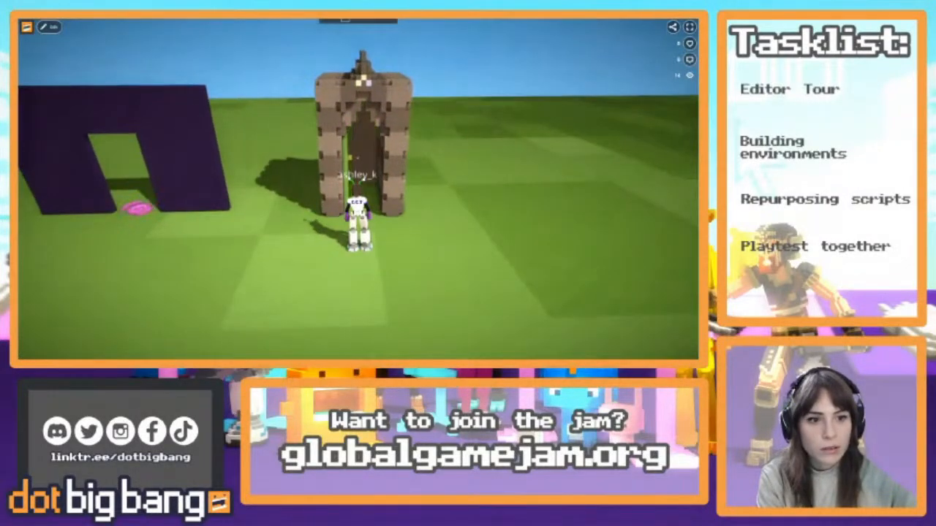
pyautogui.press('w')
pyautogui.press('s')
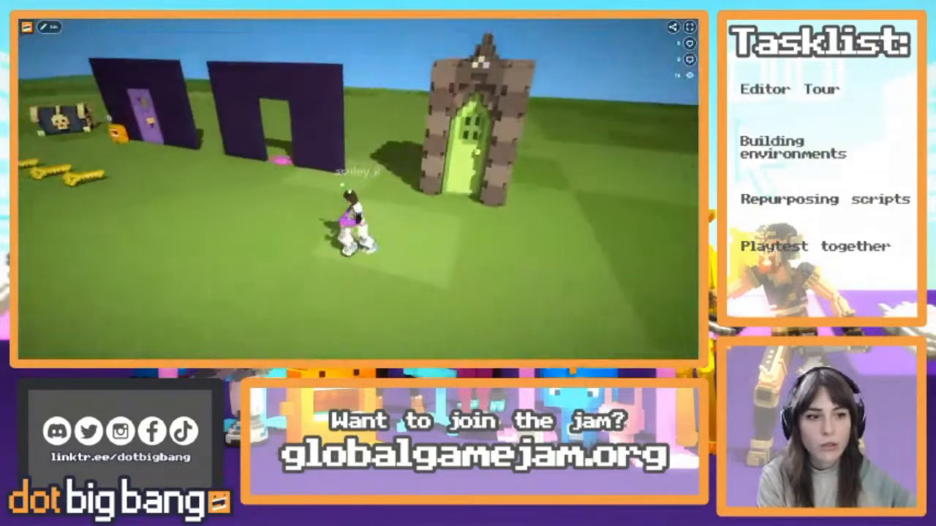
pyautogui.press('w')
pyautogui.press('w')
pyautogui.press('s')
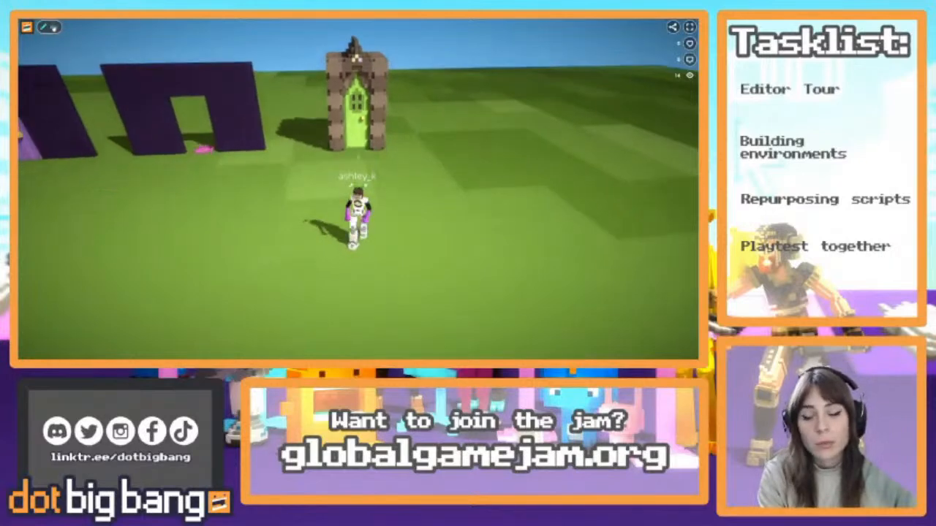
pyautogui.press('Tab')
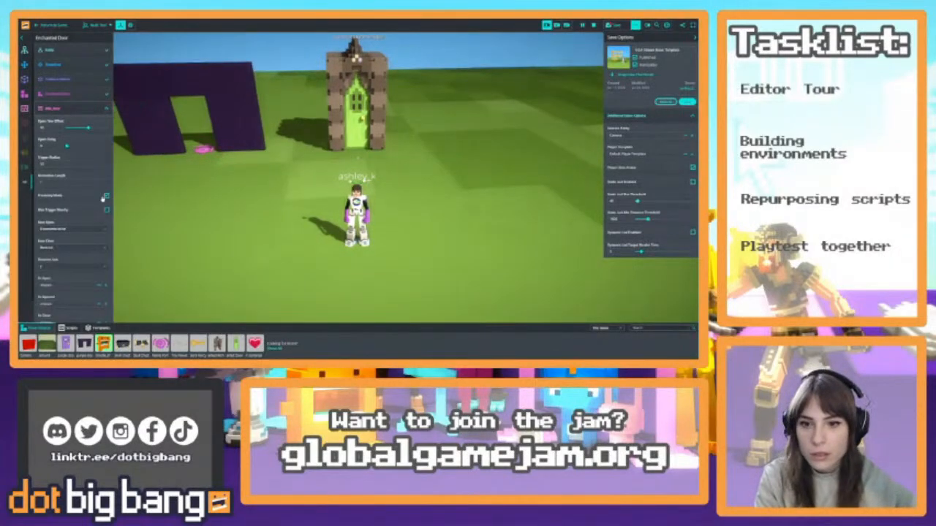
# Add the unlock script component to the Enchanted Door alongside dbb_door
pyautogui.click(52, 109)
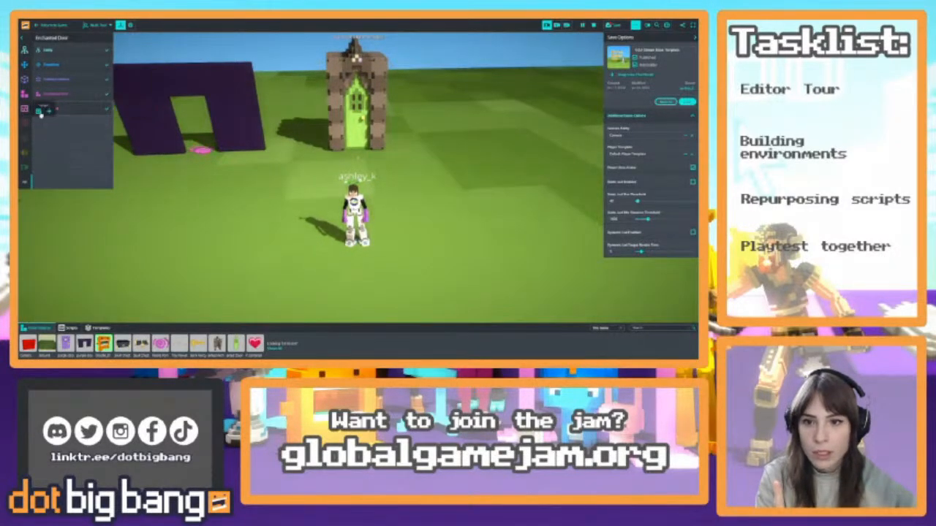
pyautogui.click(41, 111)
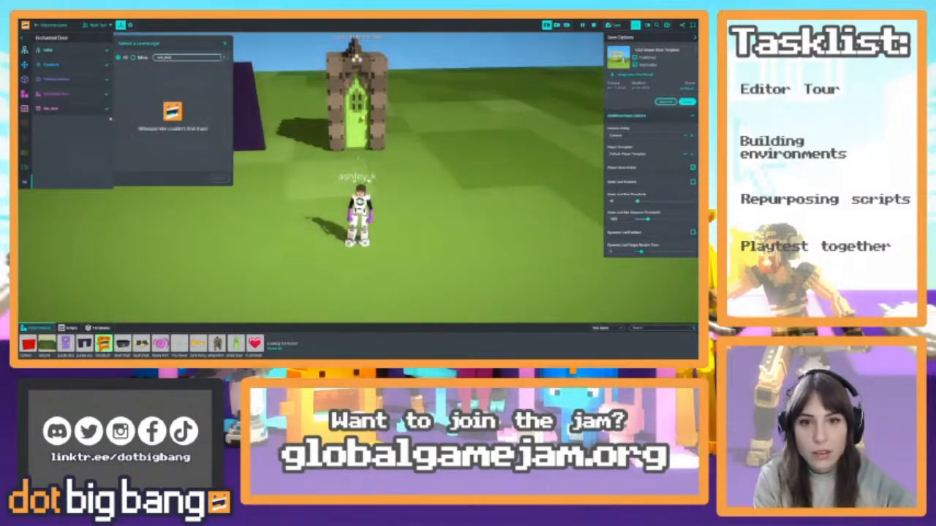
pyautogui.press('BackSpace')
pyautogui.press('BackSpace')
pyautogui.press('BackSpace')
pyautogui.press('BackSpace')
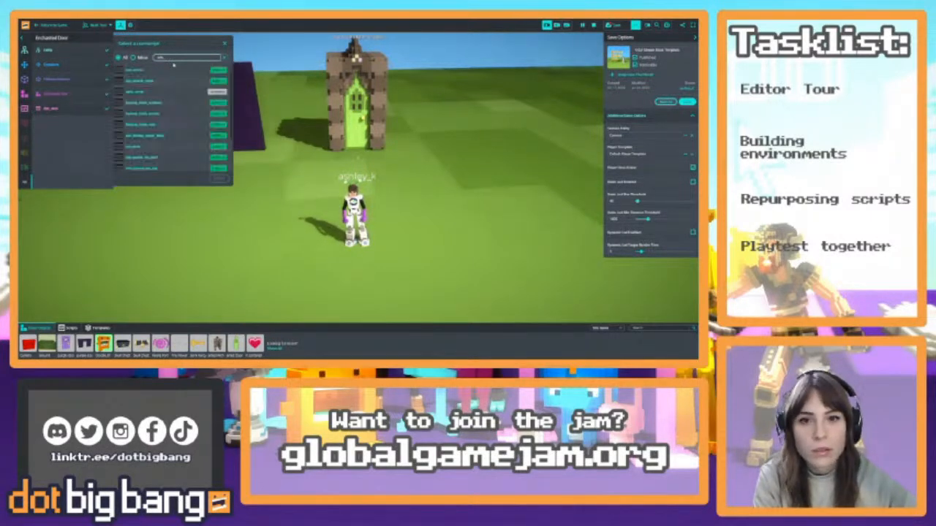
pyautogui.click(174, 71)
pyautogui.click(217, 179)
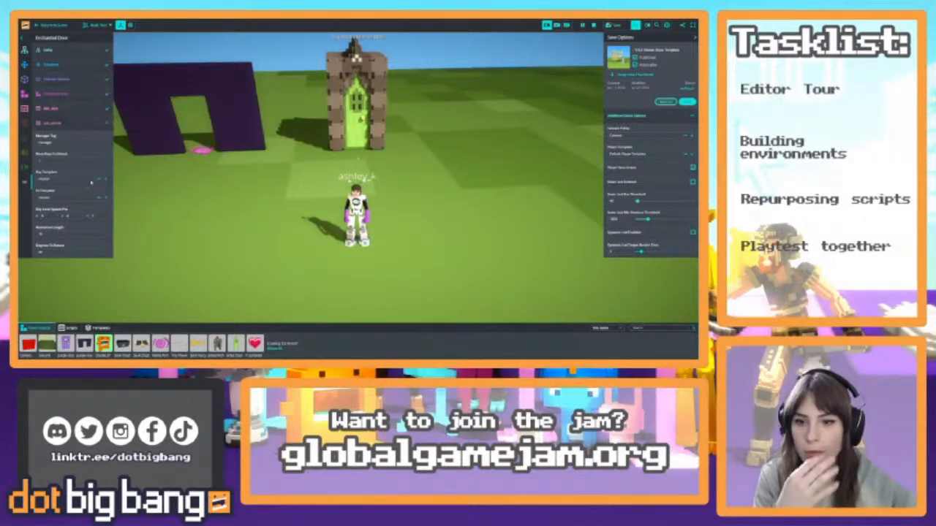
# Set the Key Template of the Enchanted Door's unlock script to the Dummy Key template
pyautogui.moveTo(321, 158); pyautogui.dragTo(254, 156, button='right')
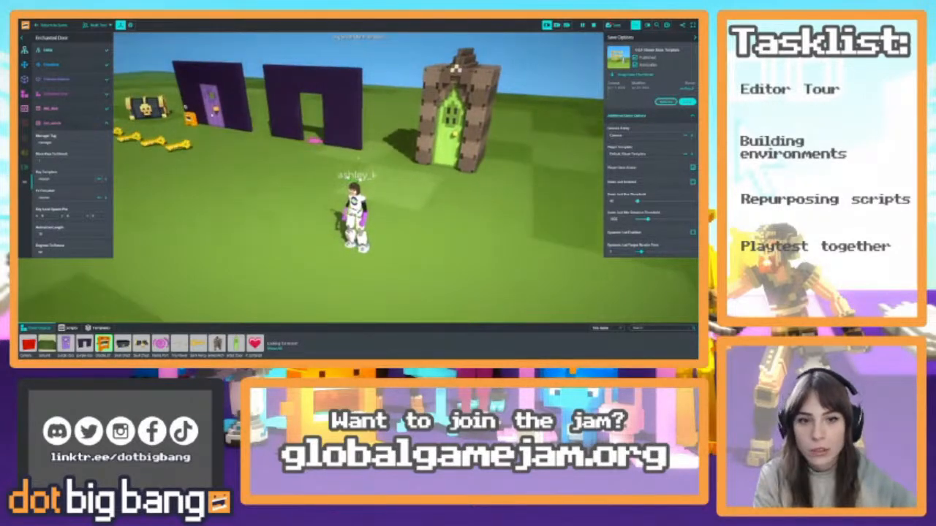
pyautogui.moveTo(261, 207); pyautogui.dragTo(296, 201, button='right')
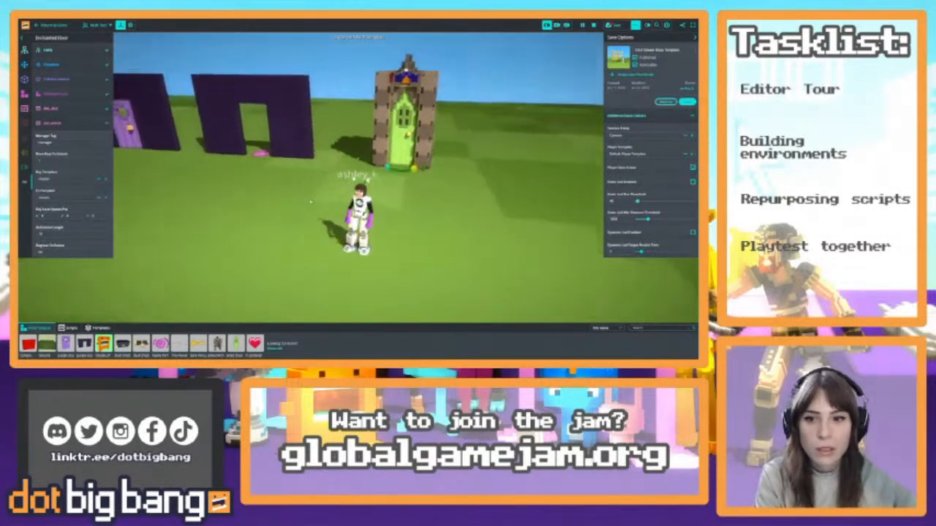
pyautogui.click(60, 179)
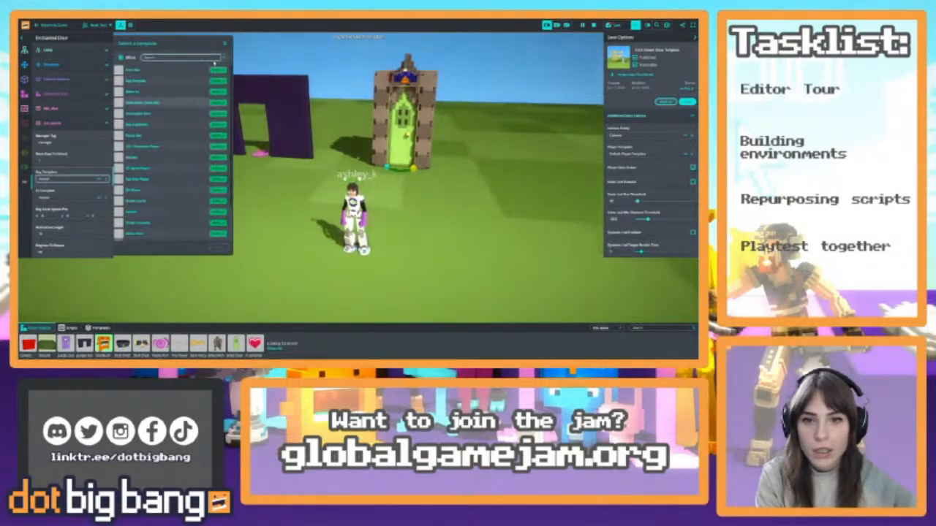
pyautogui.click(156, 137)
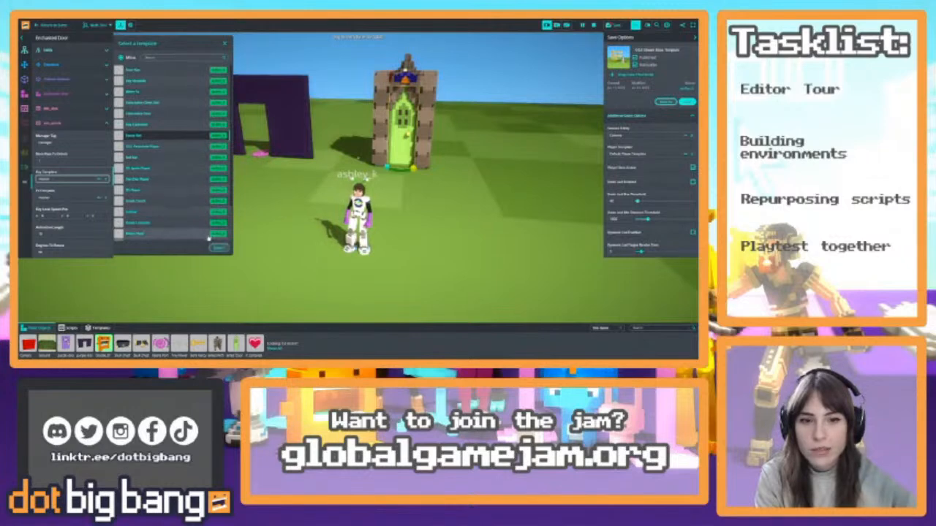
pyautogui.moveTo(292, 219); pyautogui.dragTo(260, 230, button='right')
pyautogui.moveTo(301, 197); pyautogui.dragTo(260, 203, button='right')
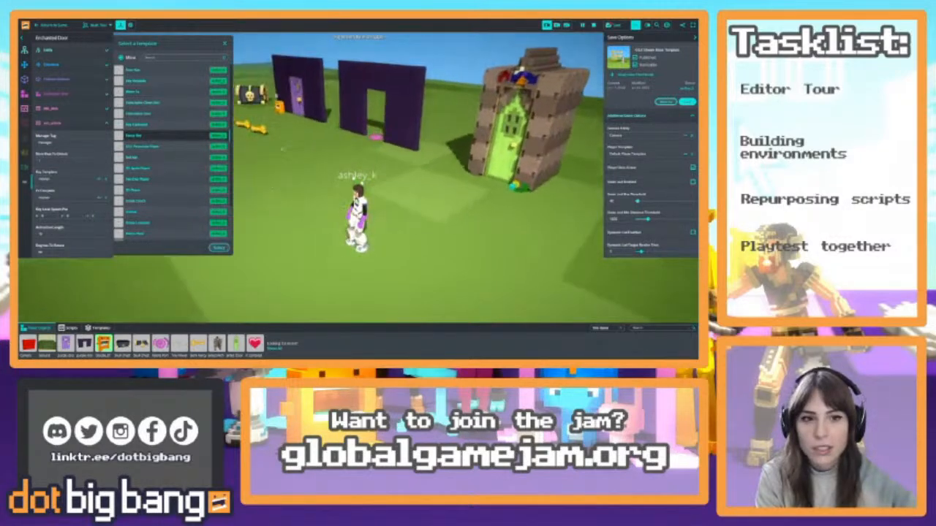
pyautogui.click(220, 248)
pyautogui.moveTo(355, 188); pyautogui.dragTo(255, 183, button='right')
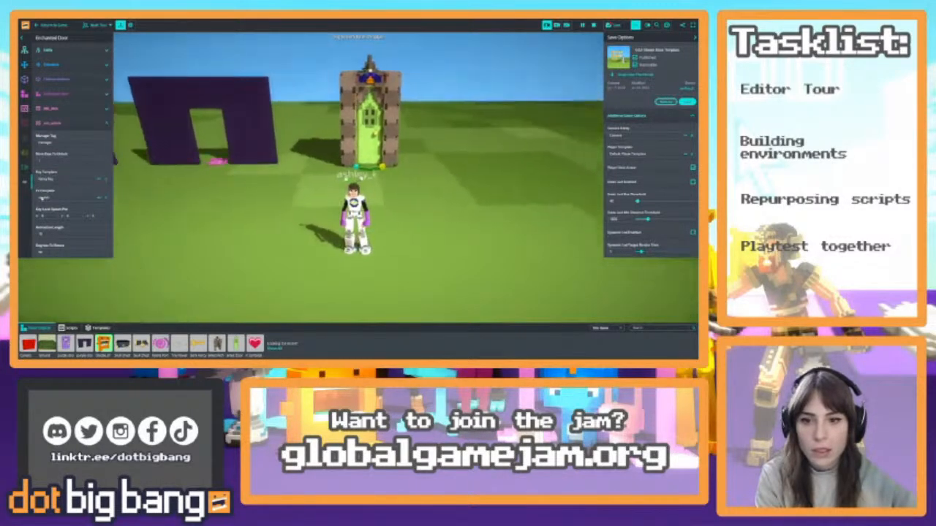
pyautogui.click(44, 197)
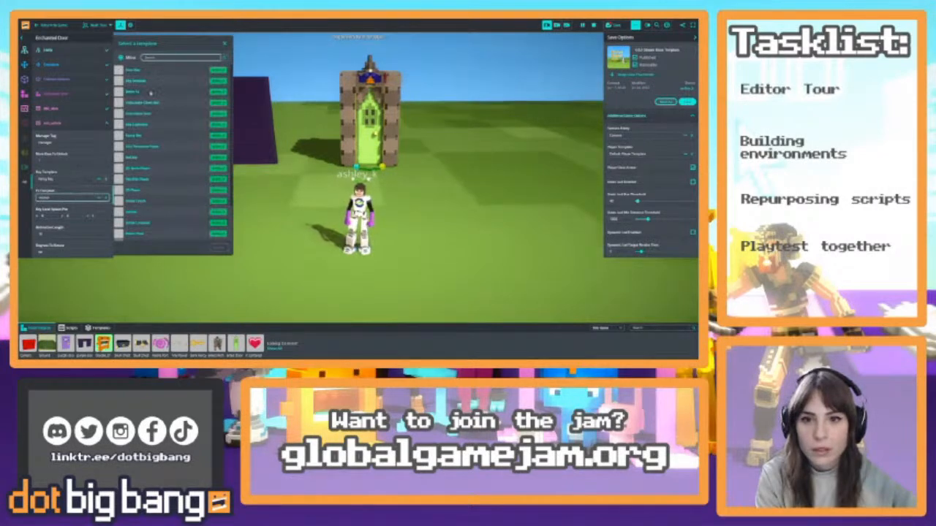
pyautogui.click(224, 43)
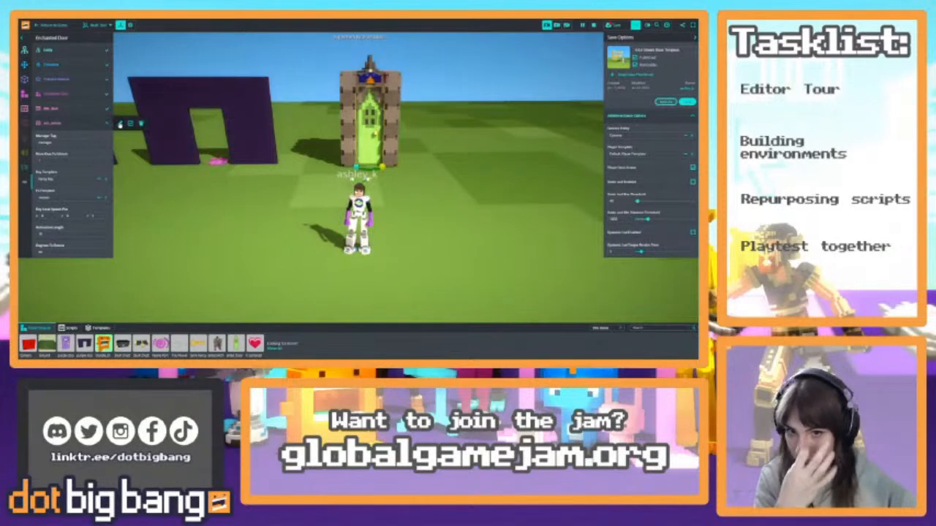
# Open the unlock script's code, change the default animationLength to 1, and close the script editor
pyautogui.click(120, 124)
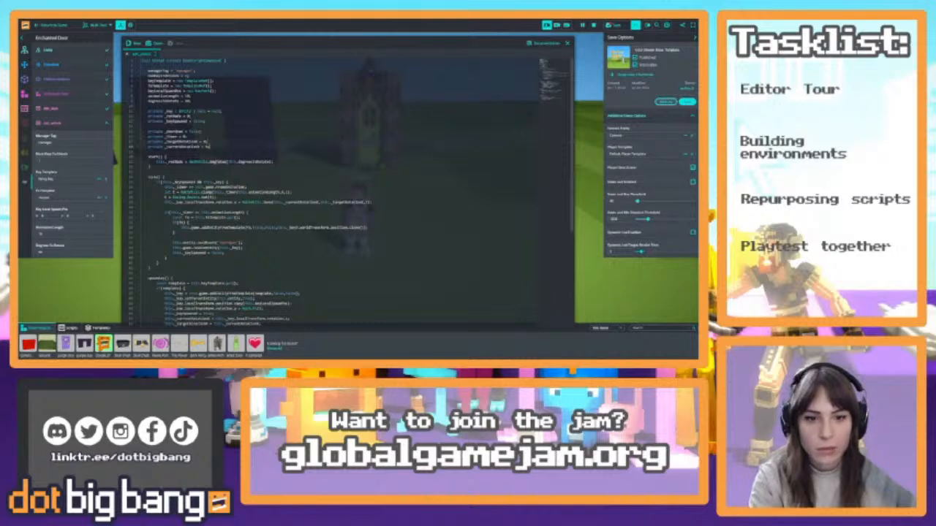
pyautogui.click(693, 328)
pyautogui.click(206, 121)
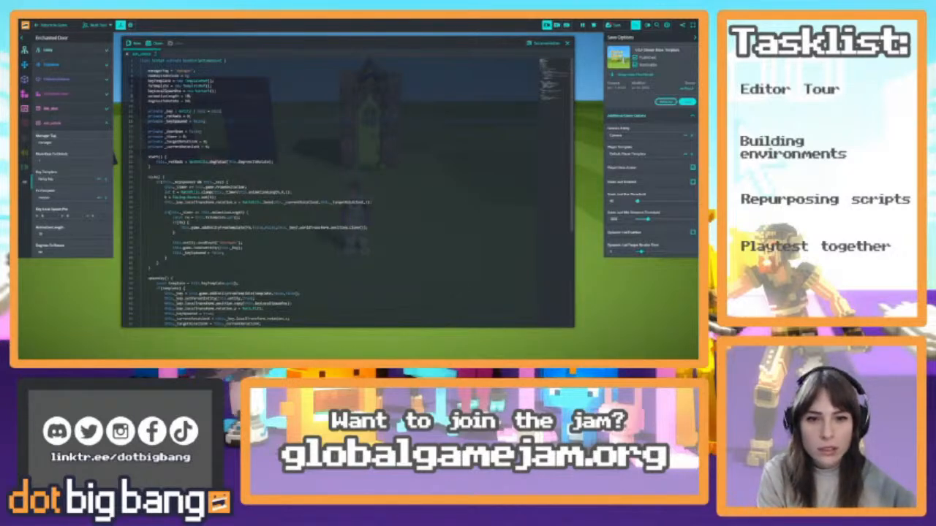
pyautogui.press('BackSpace')
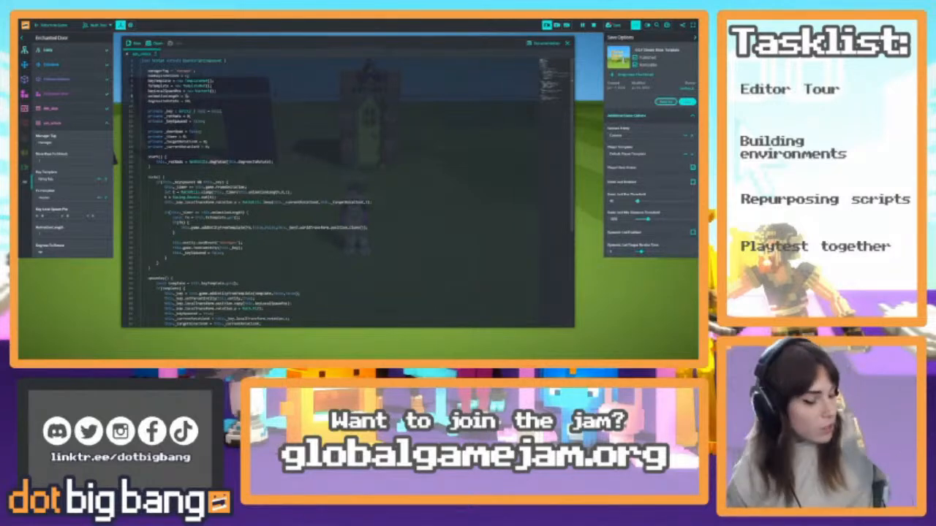
pyautogui.click(567, 44)
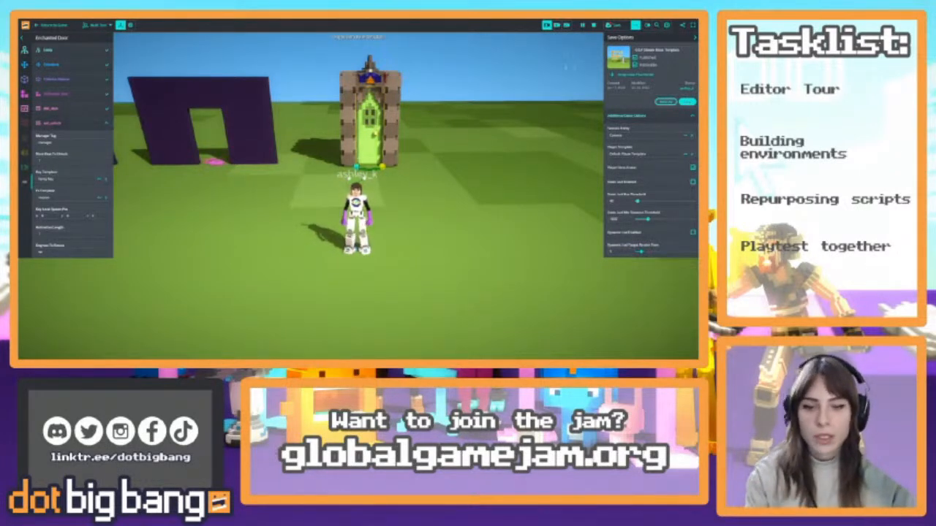
# Set the FX Template of the Enchanted Door's unlock script to the Key Explosion template
pyautogui.moveTo(235, 154); pyautogui.dragTo(256, 150, button='right')
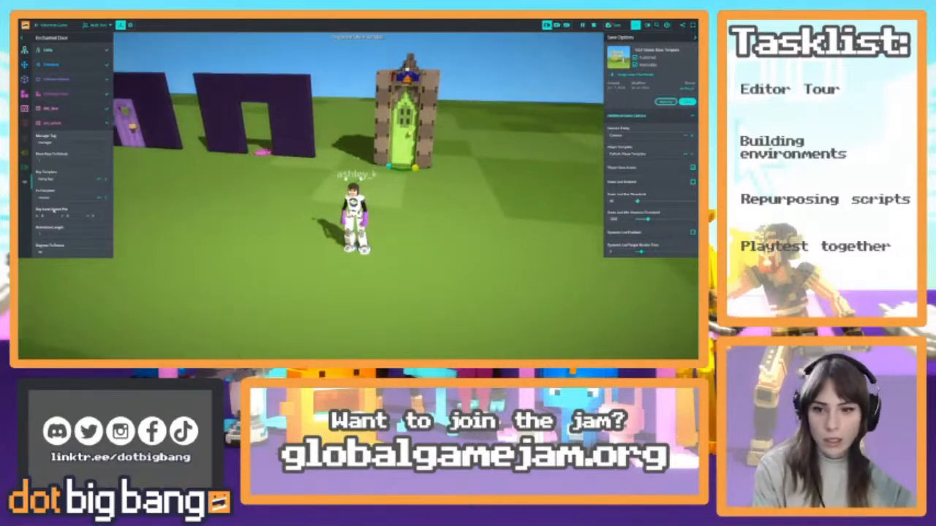
pyautogui.click(58, 198)
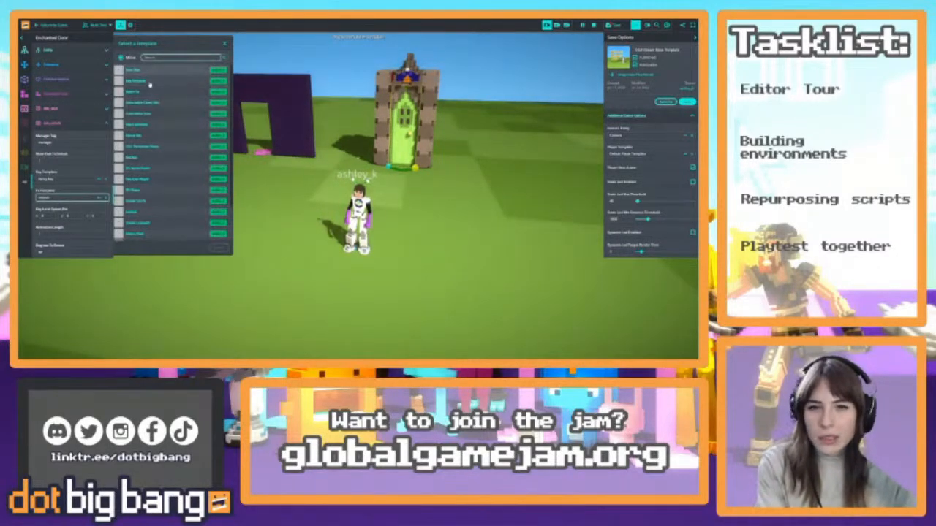
pyautogui.click(159, 125)
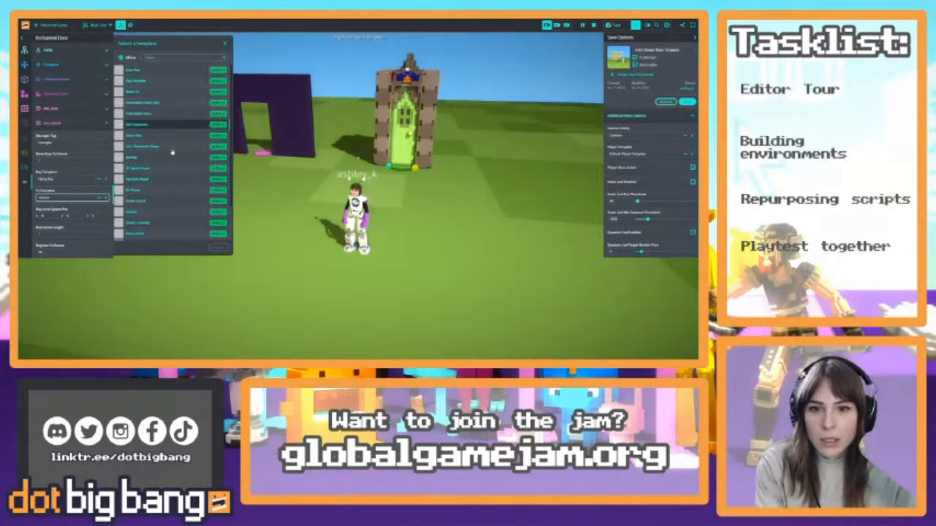
pyautogui.click(219, 248)
pyautogui.moveTo(252, 208)
pyautogui.mouseDown(button='right')
pyautogui.moveTo(300, 199)
pyautogui.moveTo(258, 216)
pyautogui.mouseUp(button='right')
pyautogui.press('w')
pyautogui.press('a')
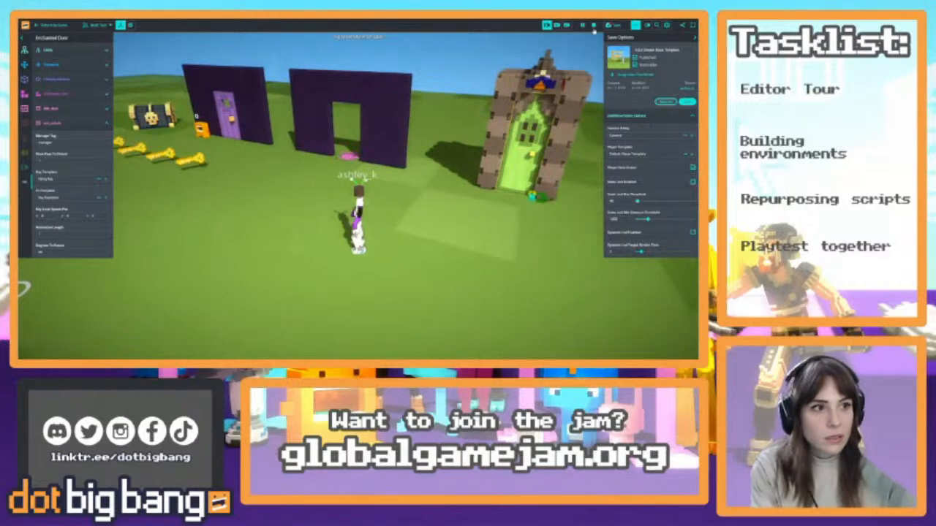
# Stop the running game and move the Door Key to the front of the Enchanted Door, below its handle
pyautogui.click(593, 27)
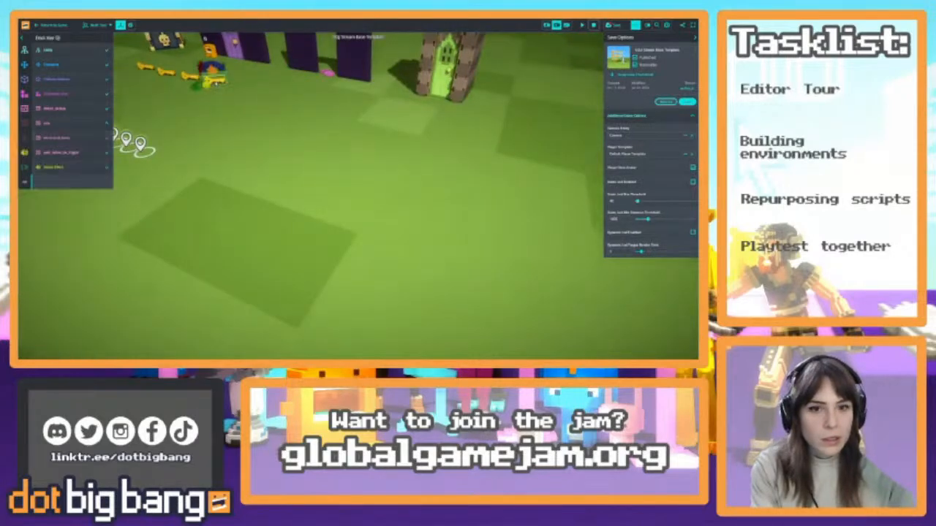
pyautogui.moveTo(216, 83); pyautogui.dragTo(425, 112)
pyautogui.moveTo(425, 112); pyautogui.dragTo(465, 159, button='right')
pyautogui.press('w')
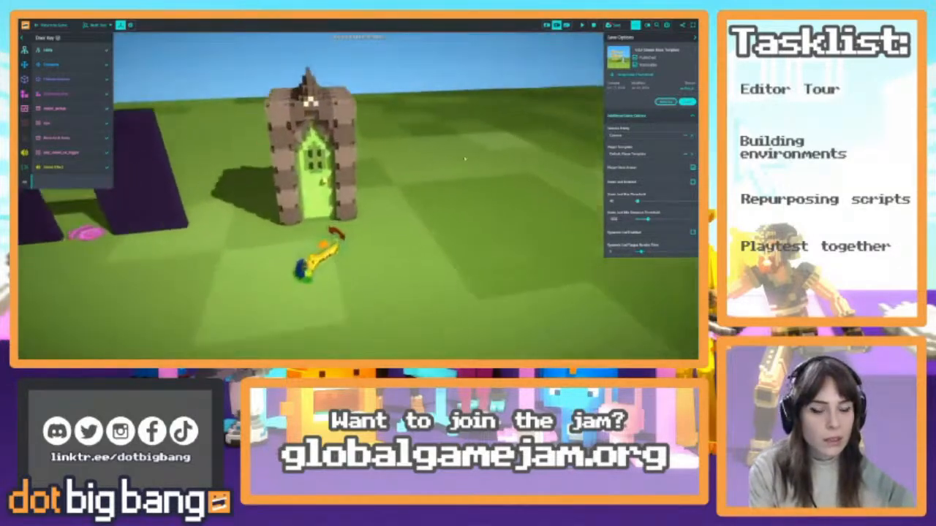
pyautogui.moveTo(278, 320); pyautogui.dragTo(409, 327)
pyautogui.press('a')
pyautogui.moveTo(410, 328); pyautogui.dragTo(394, 268, button='right')
pyautogui.moveTo(395, 267); pyautogui.dragTo(309, 167)
pyautogui.moveTo(309, 167); pyautogui.dragTo(194, 168, button='right')
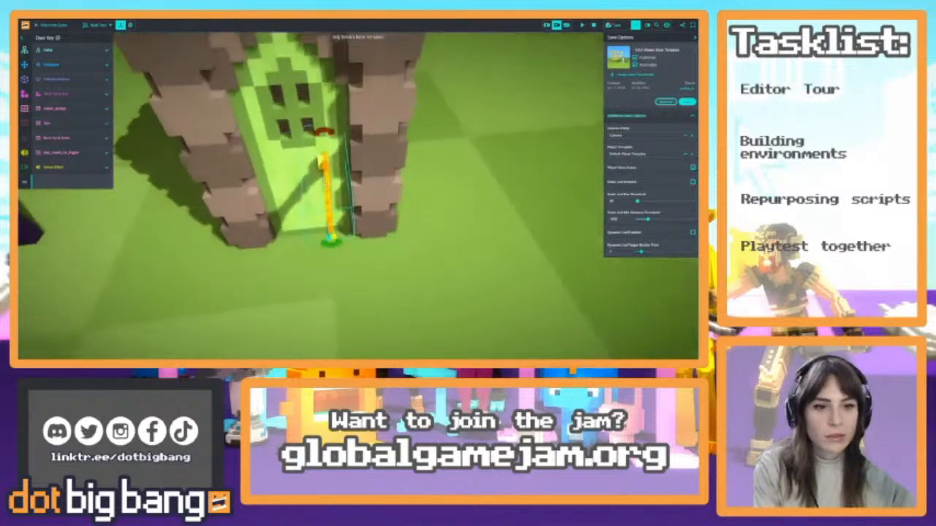
pyautogui.moveTo(329, 194); pyautogui.dragTo(322, 193)
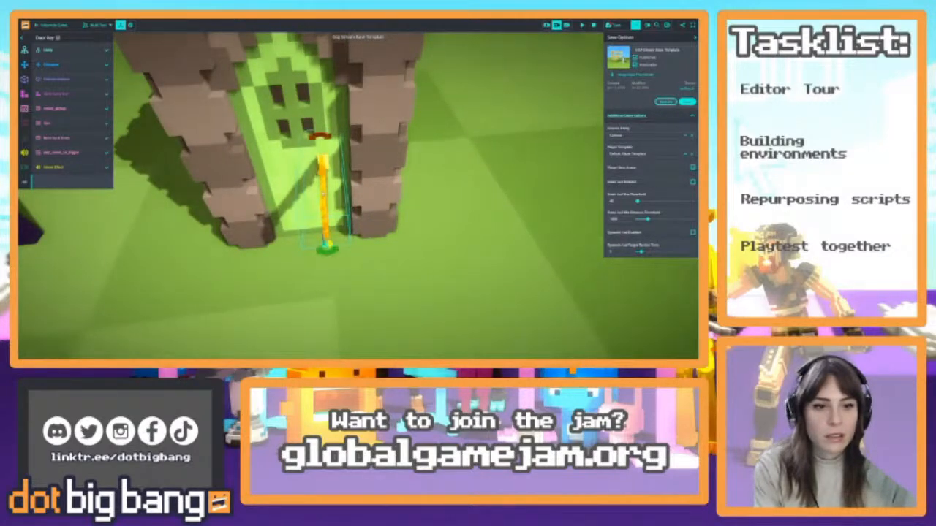
pyautogui.moveTo(322, 193); pyautogui.dragTo(326, 132, button='right')
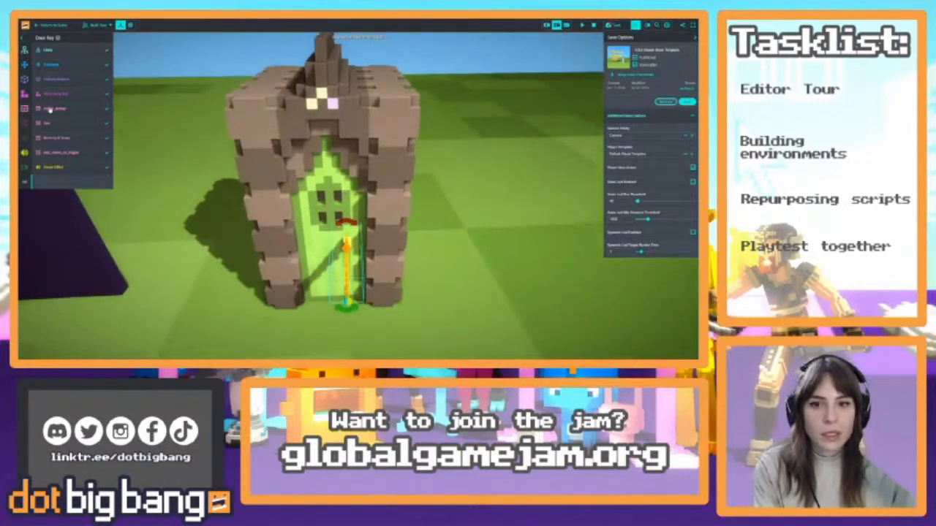
# Set the Door Key's Parent Entity to the Enchanted Door
pyautogui.click(48, 50)
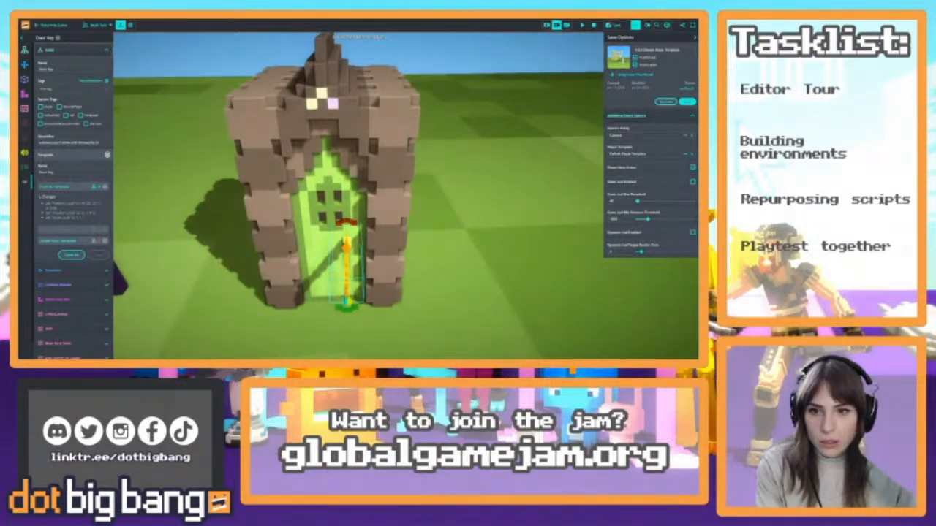
pyautogui.click(64, 51)
pyautogui.click(65, 64)
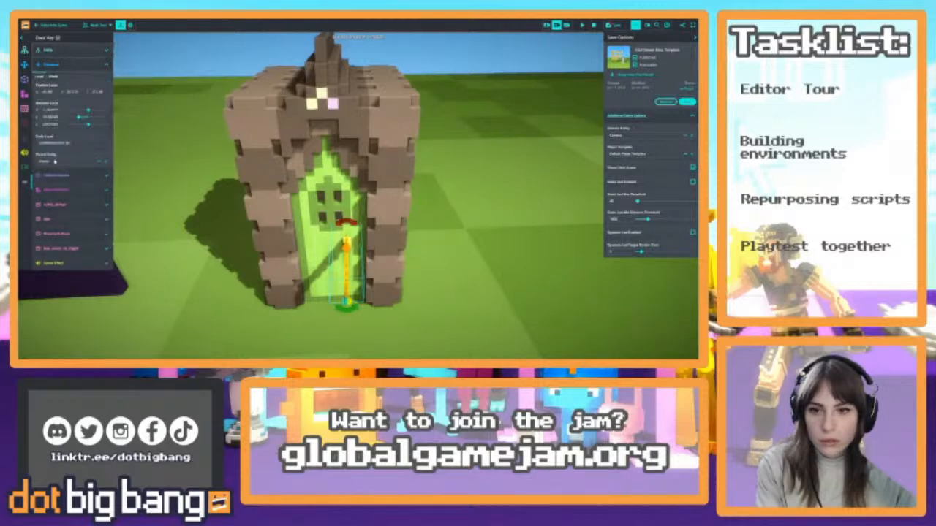
pyautogui.click(55, 162)
pyautogui.write('door')
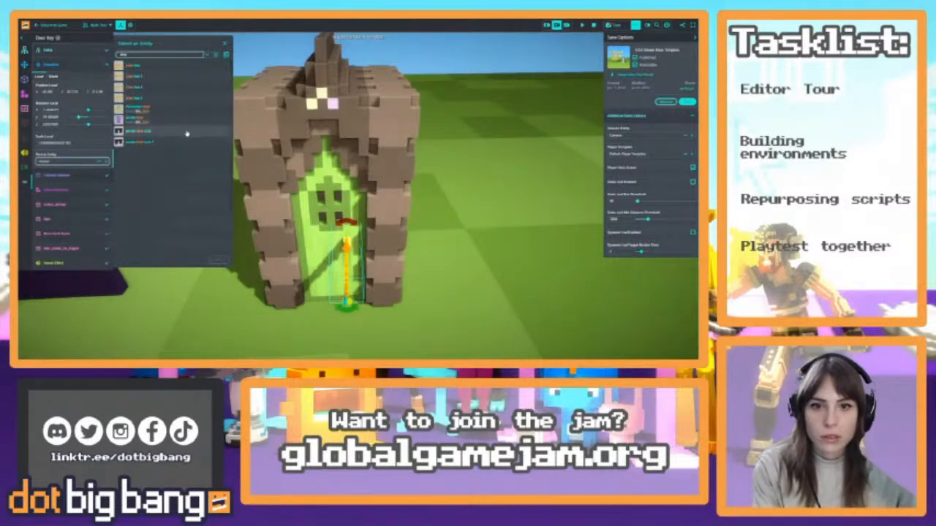
pyautogui.click(167, 112)
pyautogui.click(219, 260)
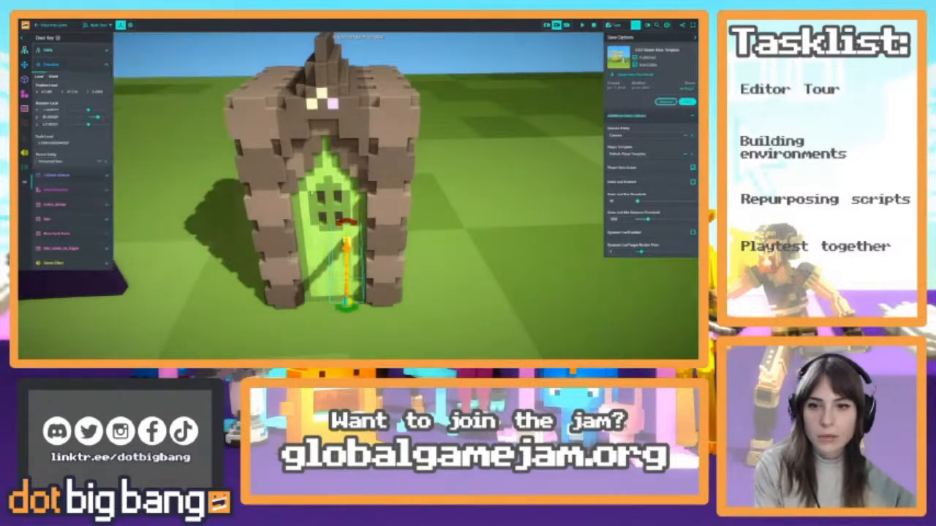
# Copy the Door Key's local X, Y and Z position into the Key Local Spawn Pos of the Enchanted Door's unlock script
pyautogui.click(53, 92)
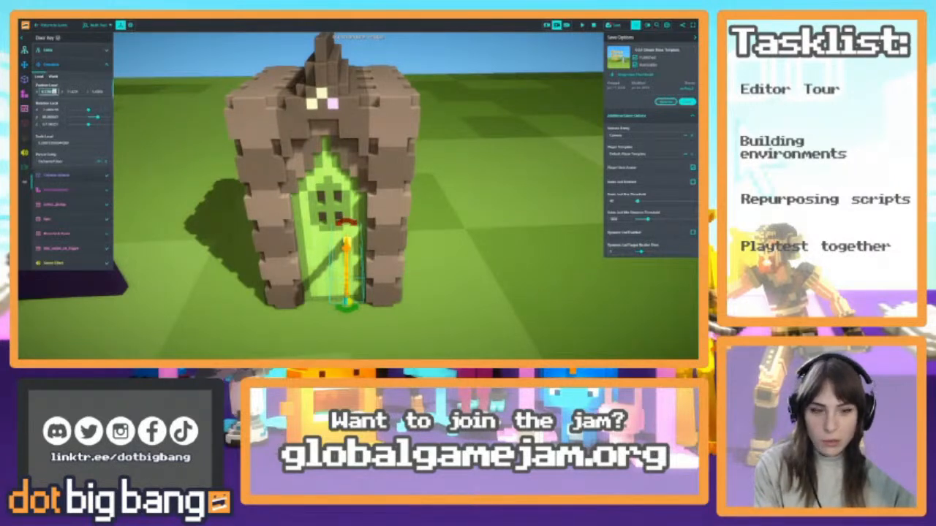
pyautogui.click(309, 200)
pyautogui.click(54, 216)
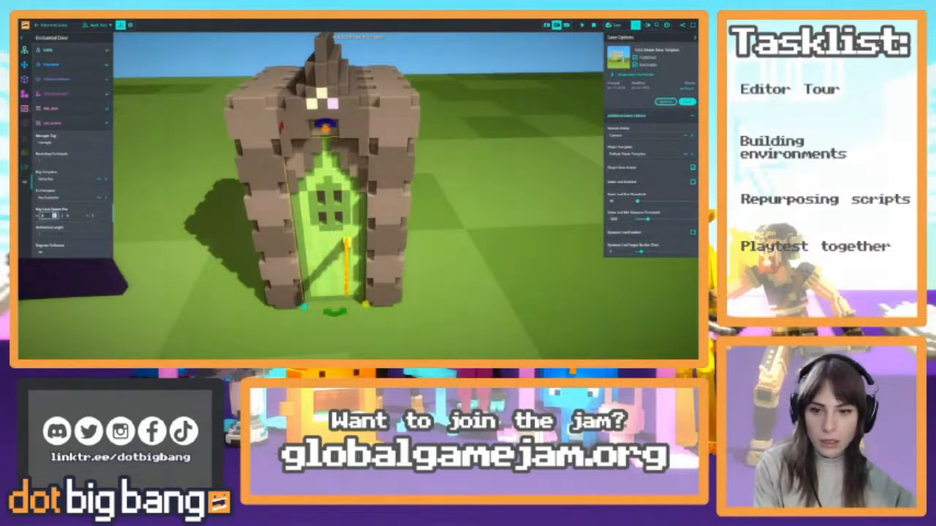
pyautogui.click(349, 273)
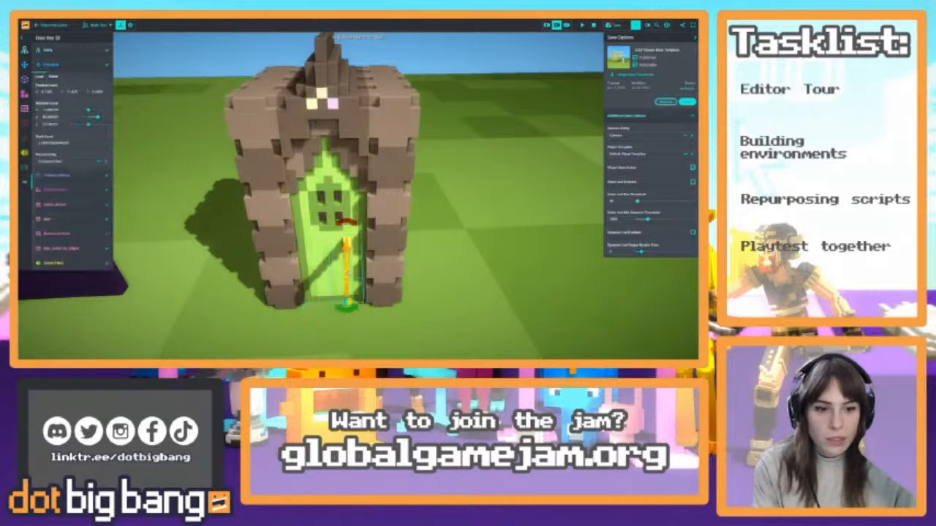
pyautogui.click(79, 92)
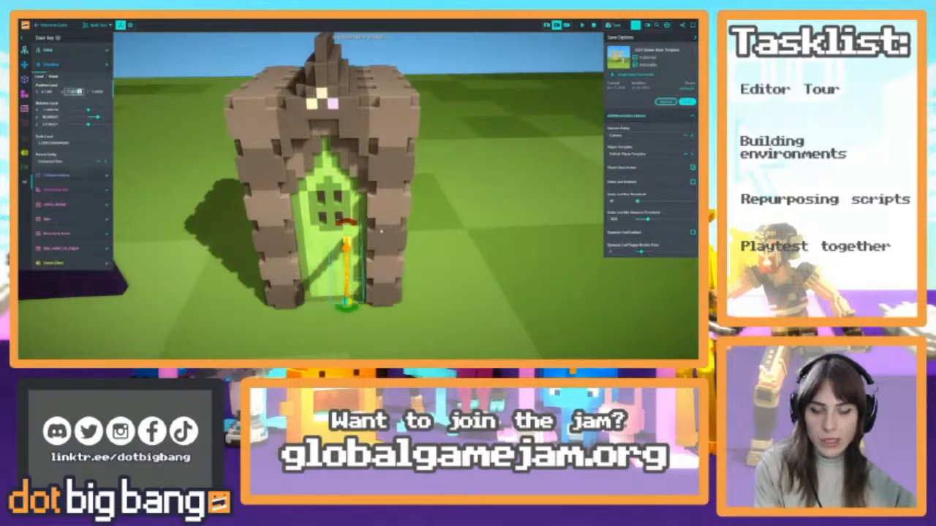
pyautogui.click(287, 242)
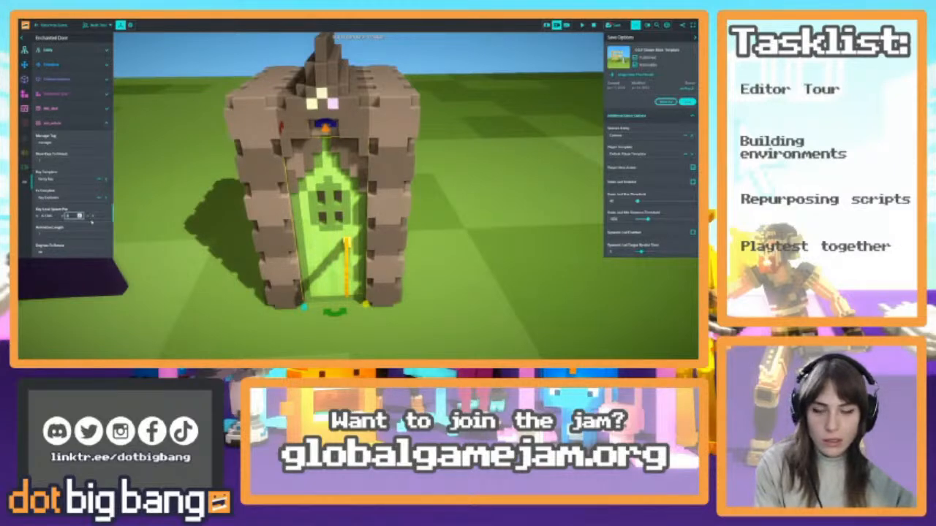
pyautogui.click(347, 264)
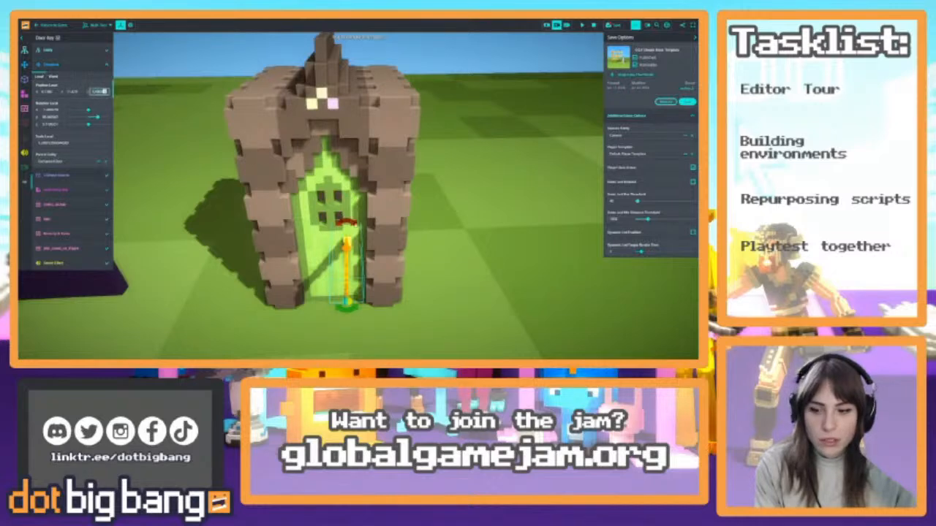
pyautogui.click(318, 237)
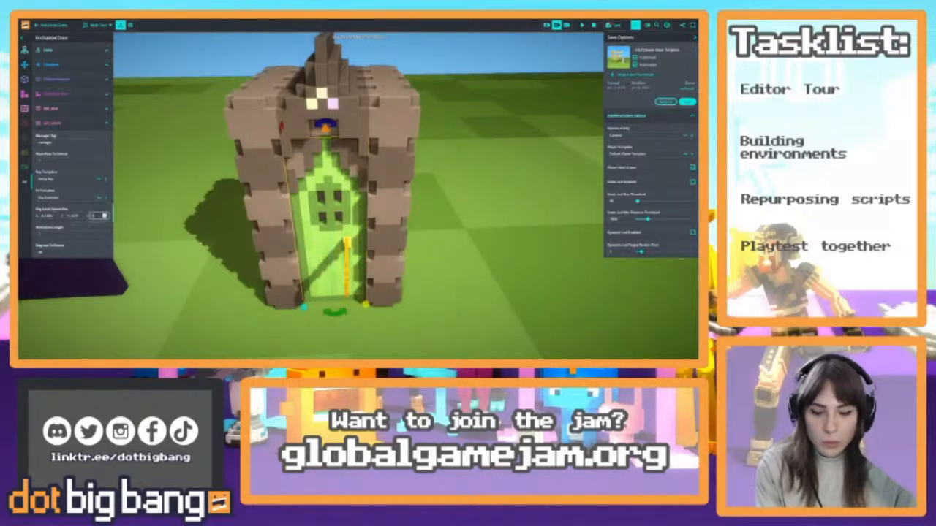
# Move the Door Key away from the Enchanted Door and place it at the end of the row of keys on the grass
pyautogui.click(346, 263)
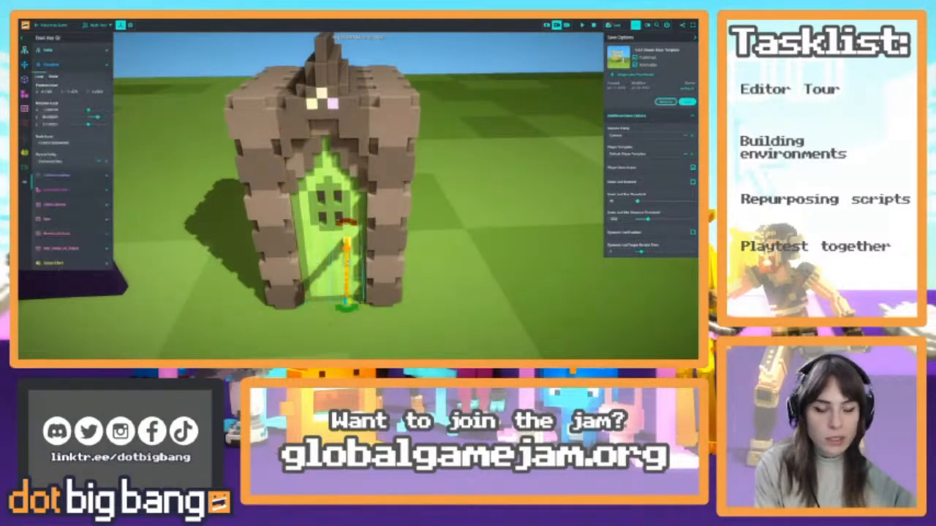
pyautogui.press('s')
pyautogui.moveTo(347, 263); pyautogui.dragTo(307, 329, button='right')
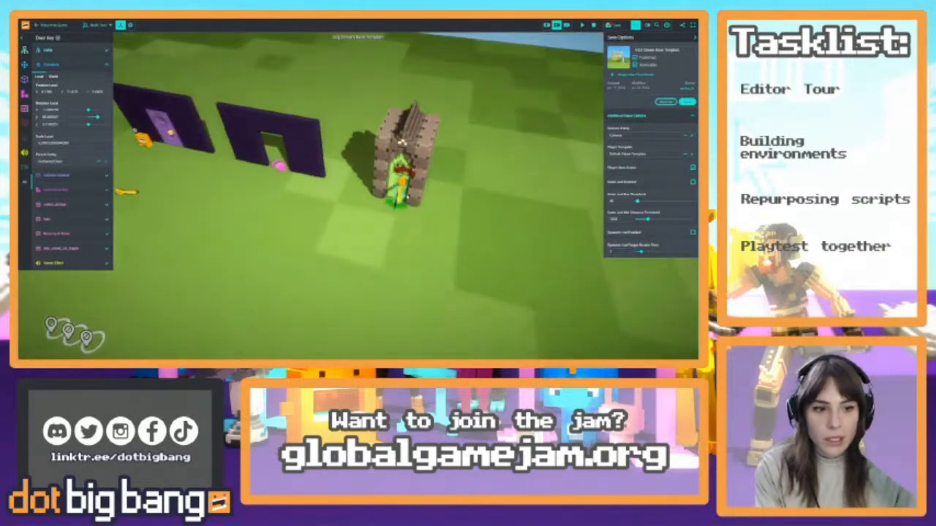
pyautogui.press('w')
pyautogui.press('d')
pyautogui.moveTo(407, 195); pyautogui.dragTo(296, 165, button='right')
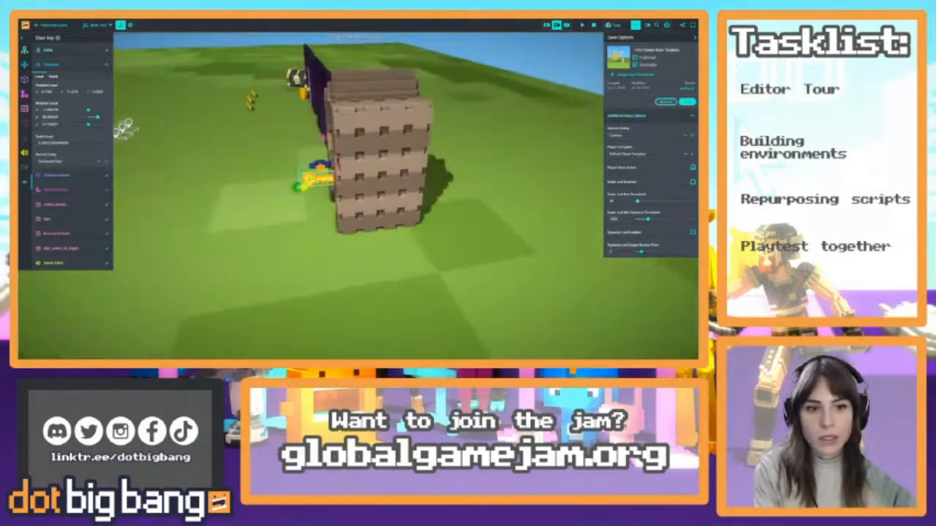
pyautogui.moveTo(315, 179); pyautogui.dragTo(246, 111)
pyautogui.press('a')
pyautogui.moveTo(246, 111); pyautogui.dragTo(358, 150, button='right')
pyautogui.press('s')
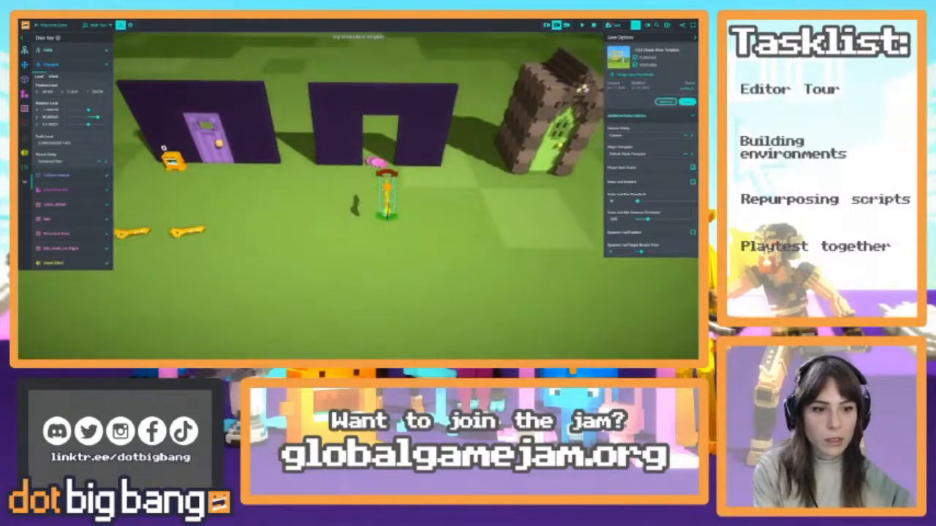
pyautogui.click(385, 191)
pyautogui.click(386, 193)
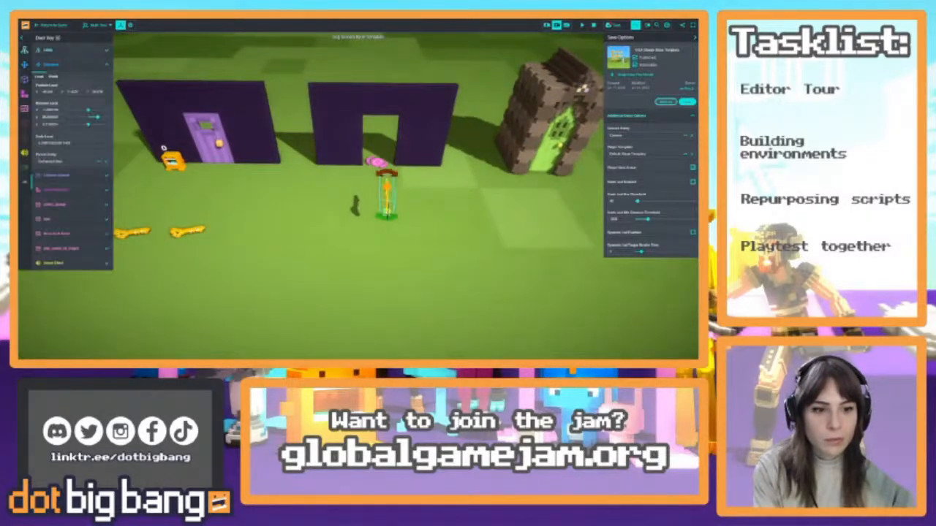
pyautogui.moveTo(386, 193); pyautogui.dragTo(247, 221)
pyautogui.moveTo(247, 221); pyautogui.dragTo(355, 183, button='right')
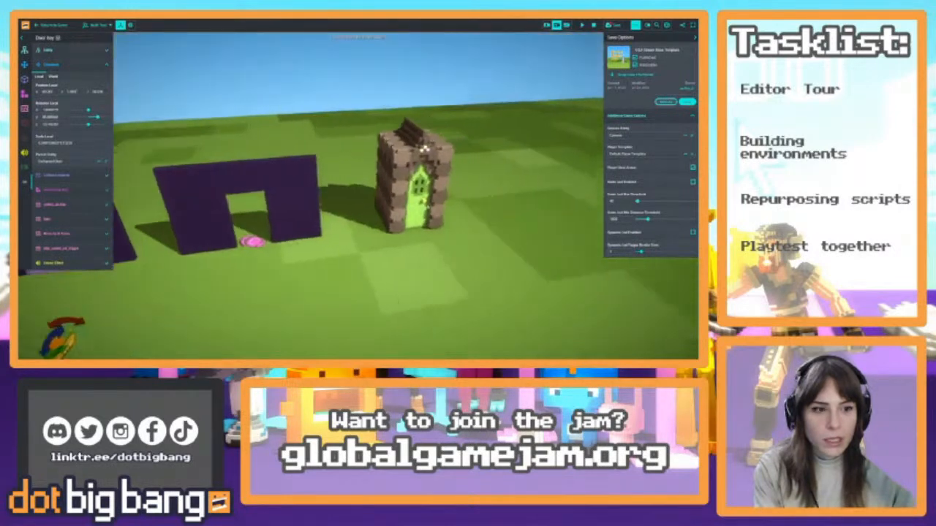
# Add a Sound Effect component to the Enchanted Door and assign a door sound found by searching for "door" as its sound clip
pyautogui.click(421, 203)
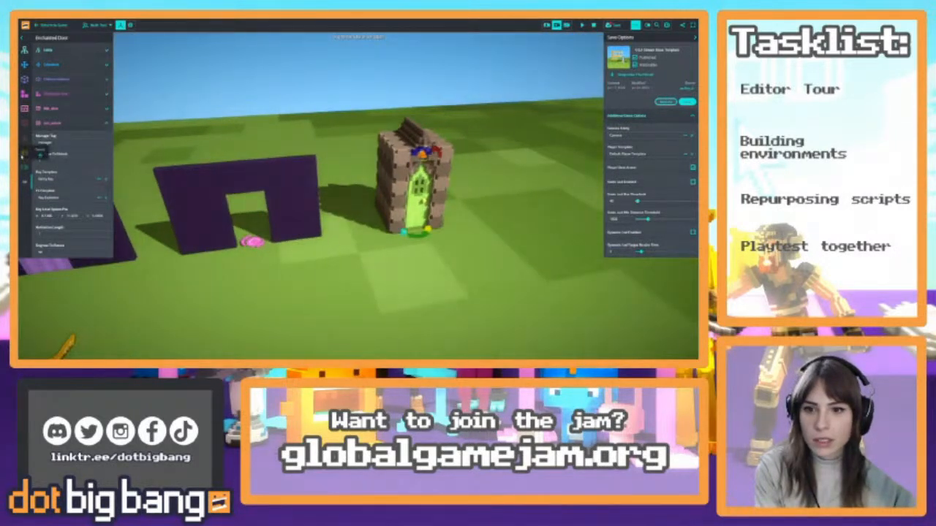
pyautogui.click(26, 152)
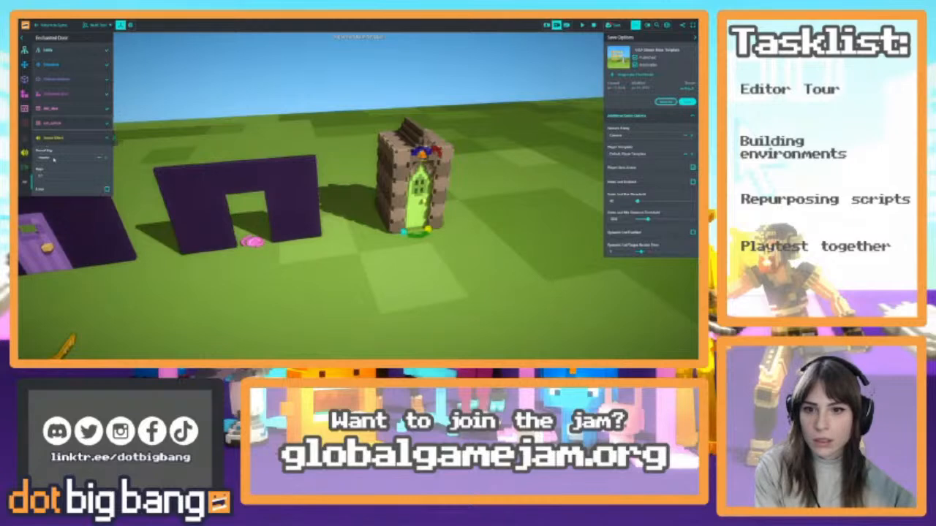
pyautogui.click(73, 157)
pyautogui.write('door')
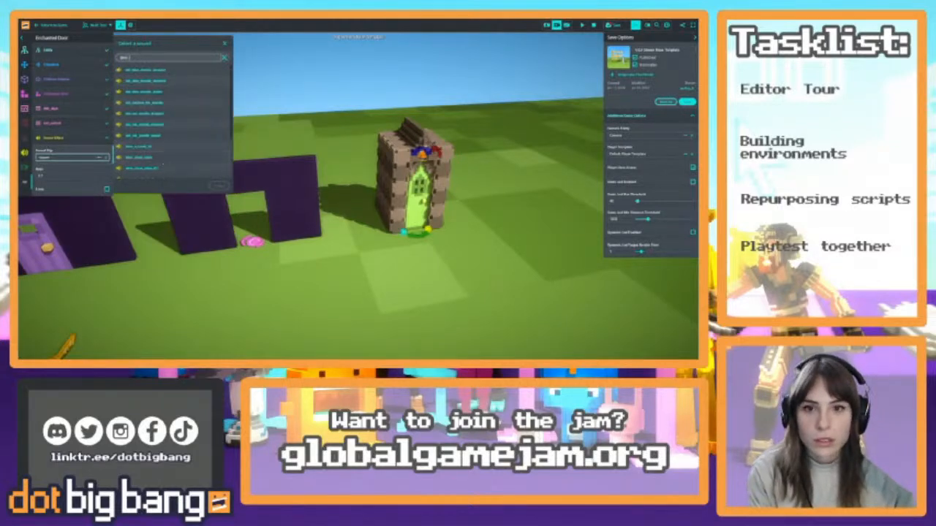
pyautogui.click(171, 107)
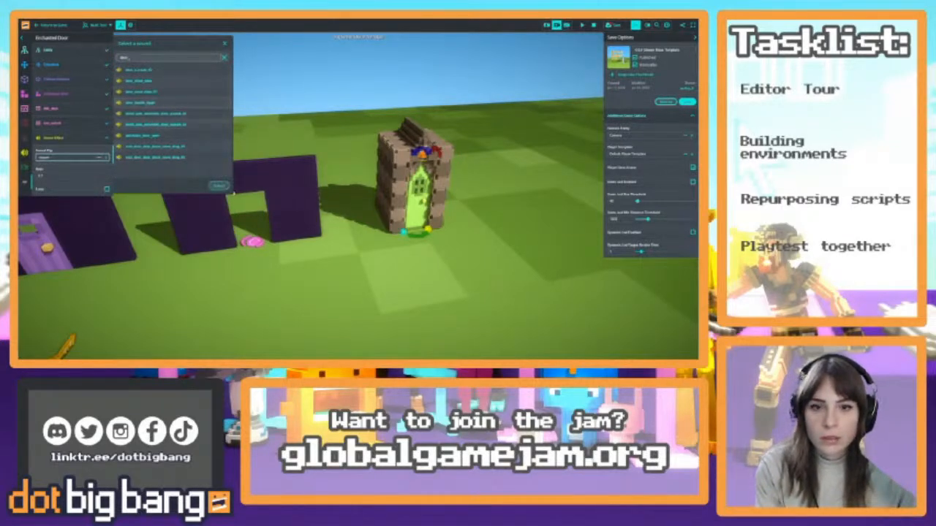
pyautogui.click(219, 185)
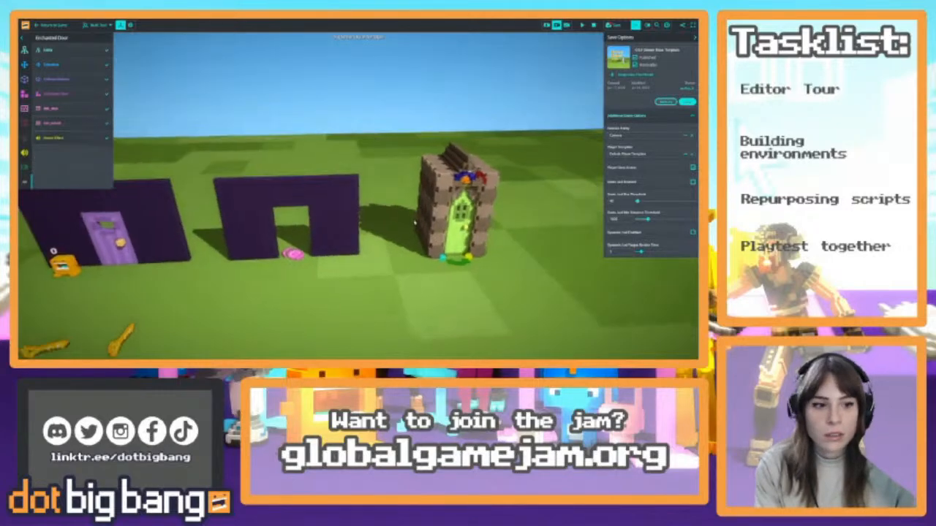
# Playtest the game by collecting a key and unlocking the Enchanted Door with it, and stop the running game
pyautogui.click(579, 25)
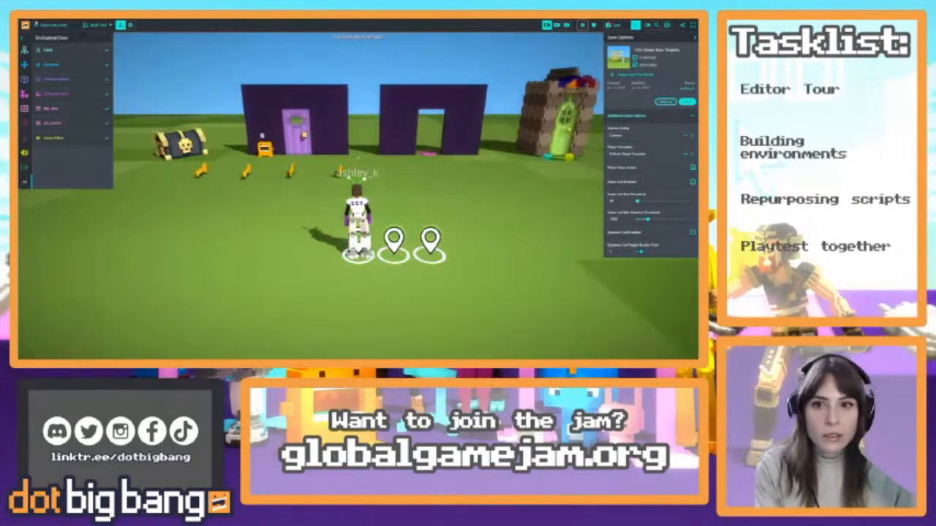
pyautogui.press('w')
pyautogui.press('d')
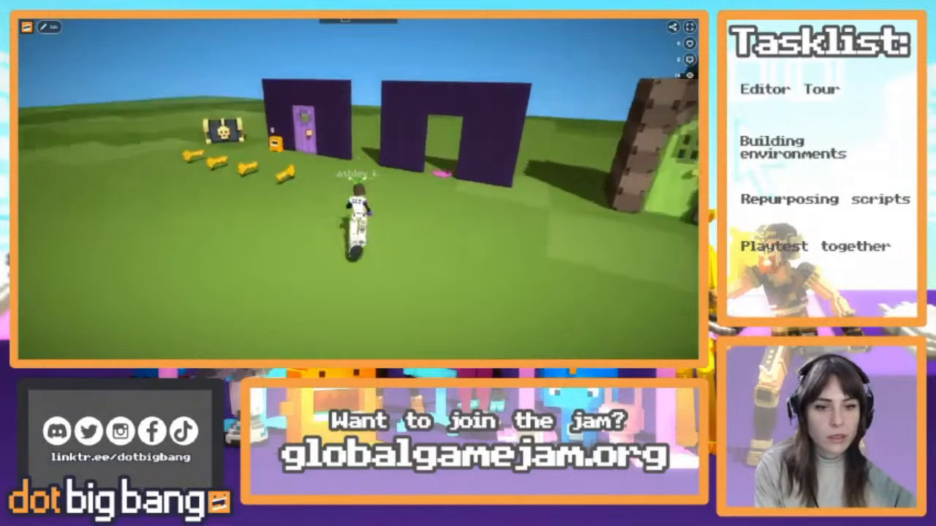
pyautogui.press('w')
pyautogui.press('d')
pyautogui.press('s')
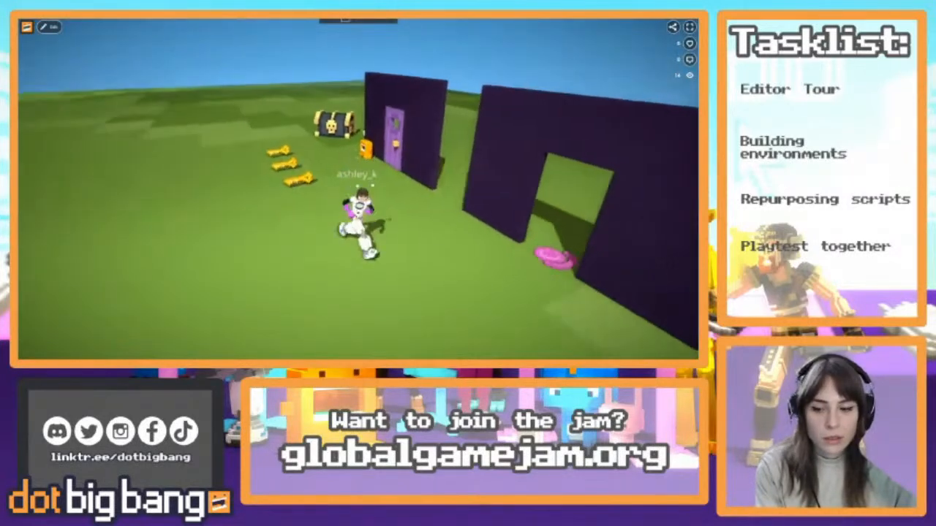
pyautogui.press('d')
pyautogui.press('w')
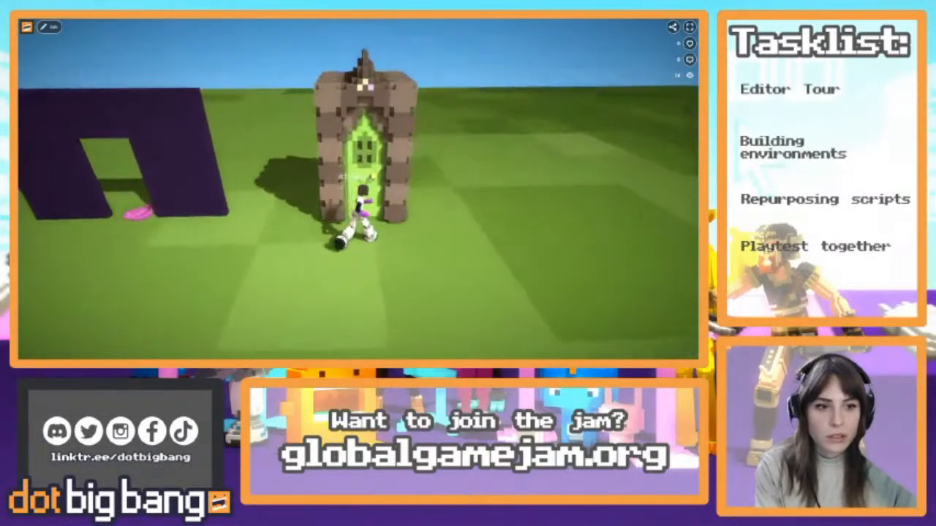
pyautogui.press('w')
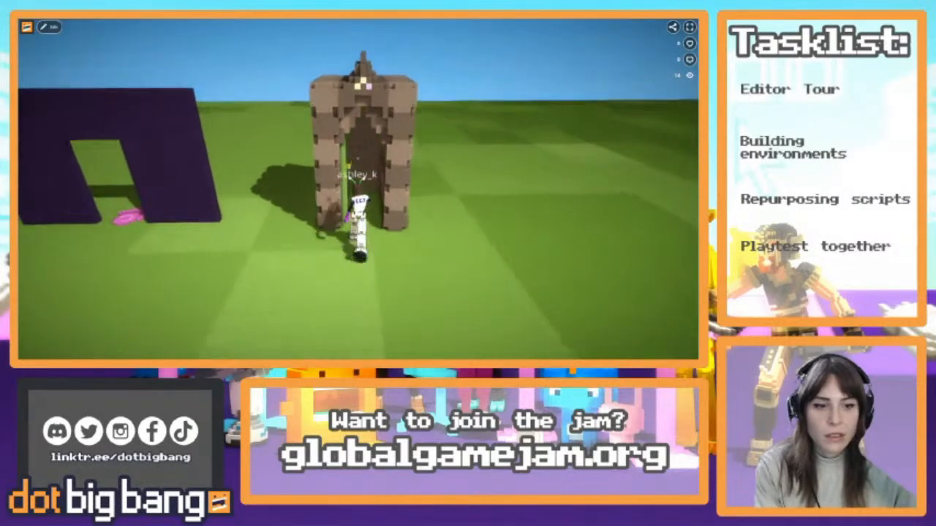
pyautogui.press('s')
pyautogui.click(50, 28)
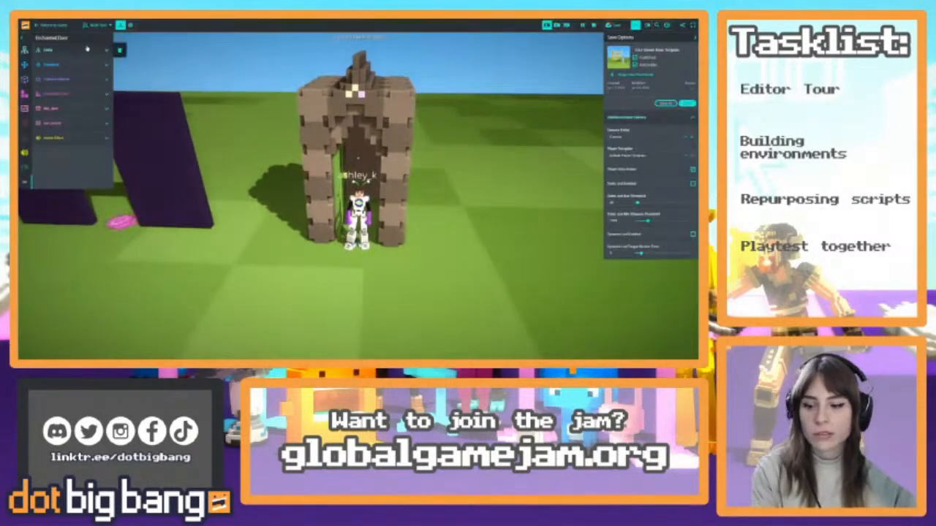
pyautogui.click(594, 26)
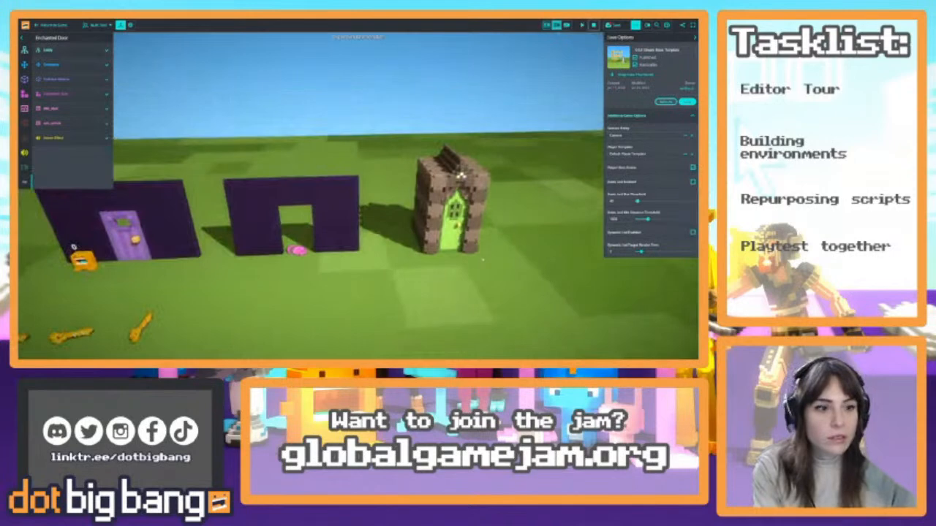
# Delete the purple door, its purple door arch and the second, empty purple arch from the scene
pyautogui.click(557, 26)
pyautogui.moveTo(483, 246); pyautogui.dragTo(431, 242, button='right')
pyautogui.press('s')
pyautogui.press('w')
pyautogui.click(266, 233)
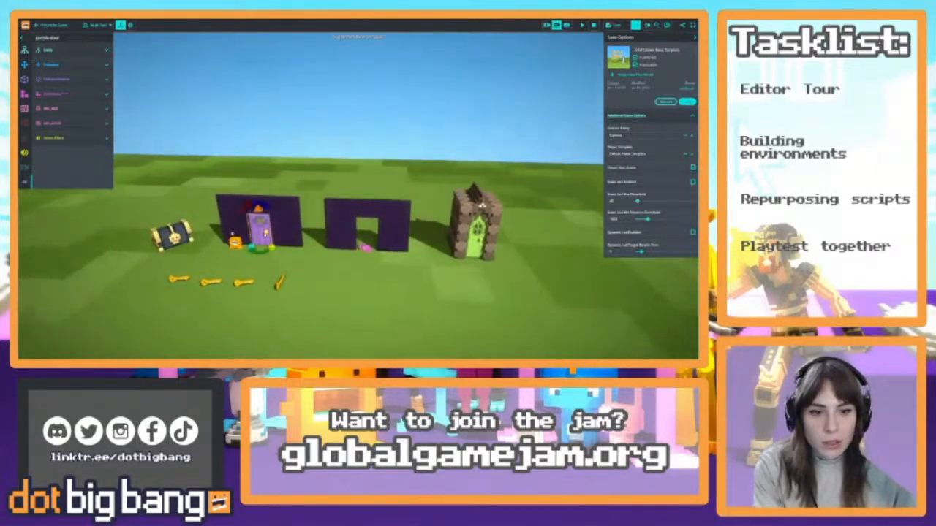
pyautogui.press('Delete')
pyautogui.click(288, 230)
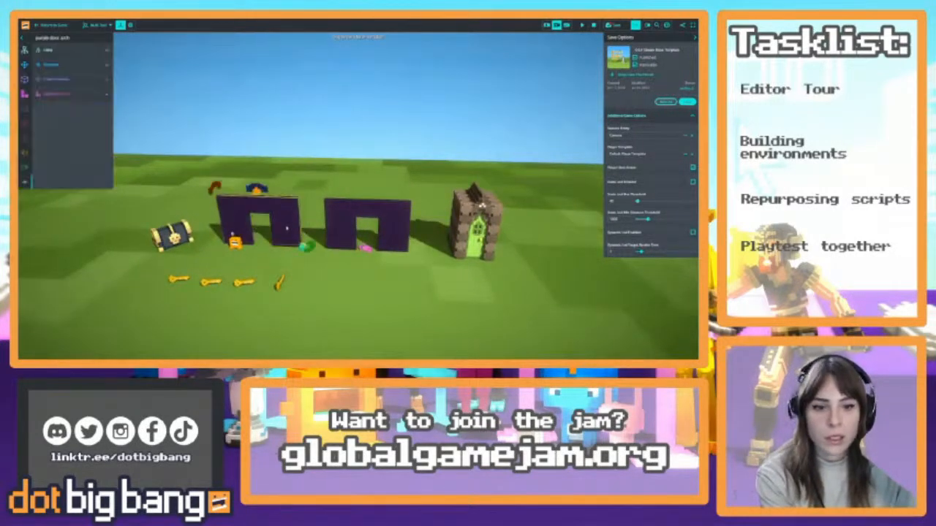
pyautogui.press('Delete')
pyautogui.click(399, 215)
pyautogui.press('Delete')
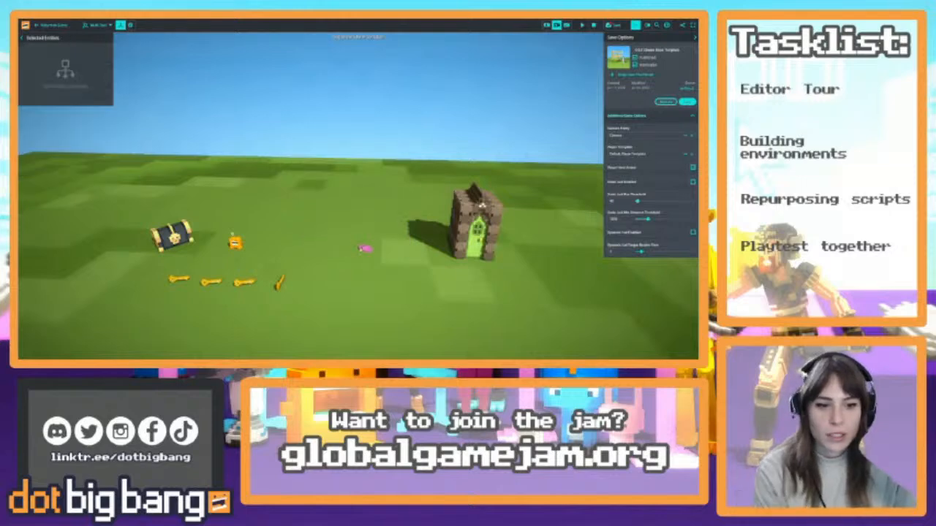
# Enter the game, walk the player toward the Enchanted Door to check the cleared area, and return to the editor
pyautogui.click(56, 22)
pyautogui.press('w')
pyautogui.press('d')
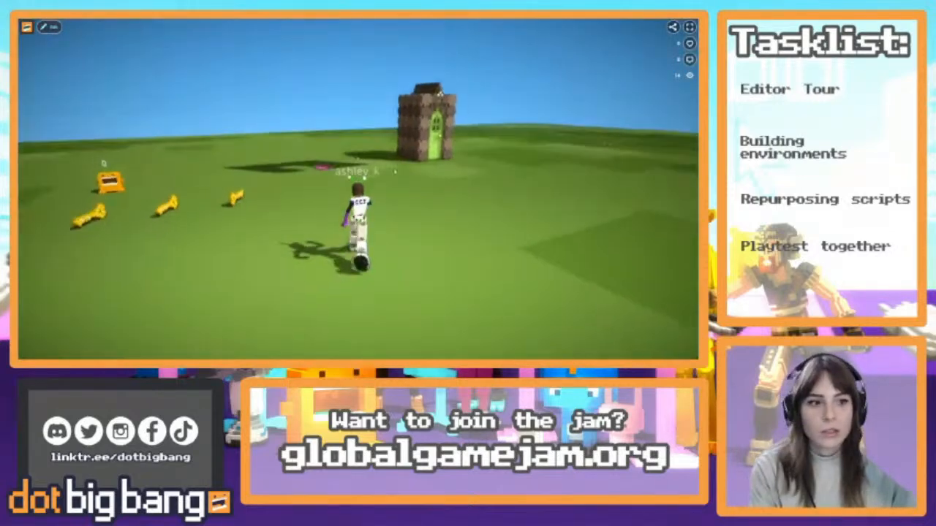
pyautogui.press('Tab')
# Select the Enchanted Door together with its stone arch and move both next to the orange character by the keys
pyautogui.scroll(-3, 439, 177)
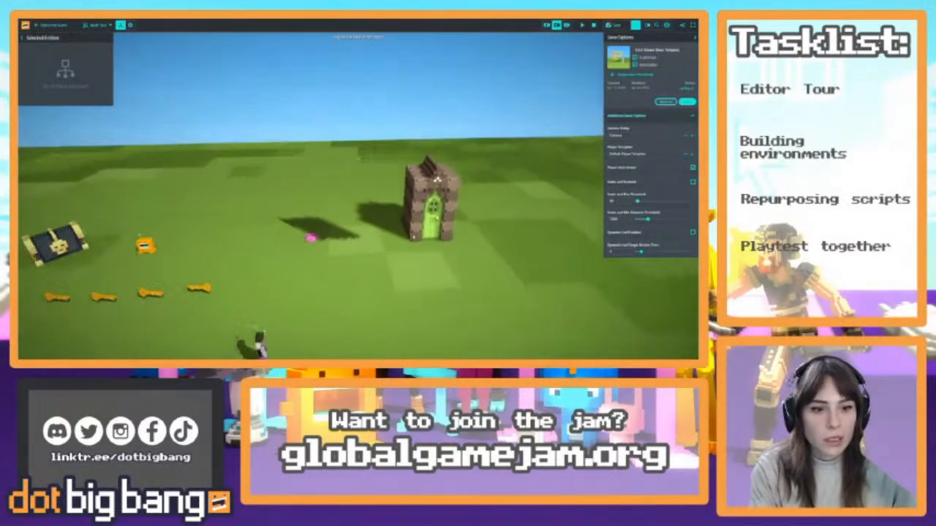
pyautogui.click(427, 180)
pyautogui.moveTo(439, 207); pyautogui.dragTo(259, 218)
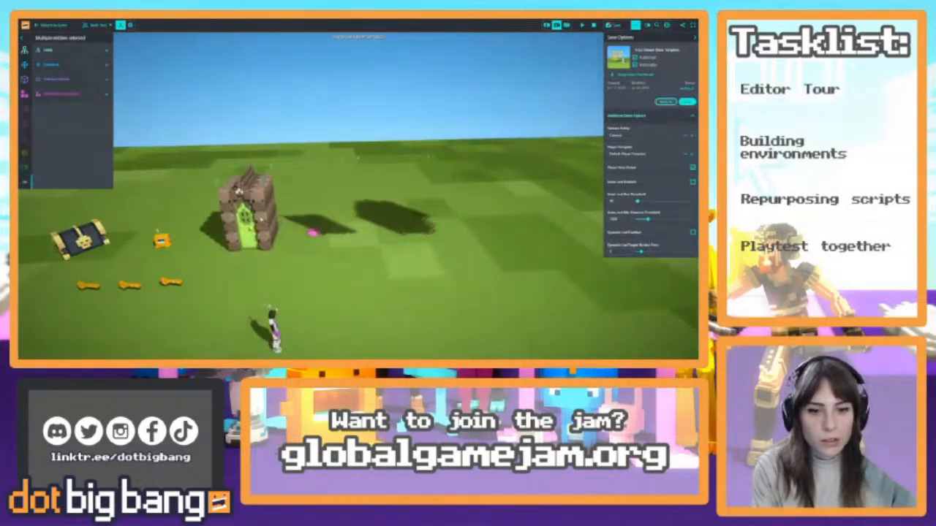
# Select the stray Door Key away from the other keys, try enlarging it and undo the size change
pyautogui.moveTo(259, 218); pyautogui.dragTo(354, 220, button='right')
pyautogui.click(256, 205)
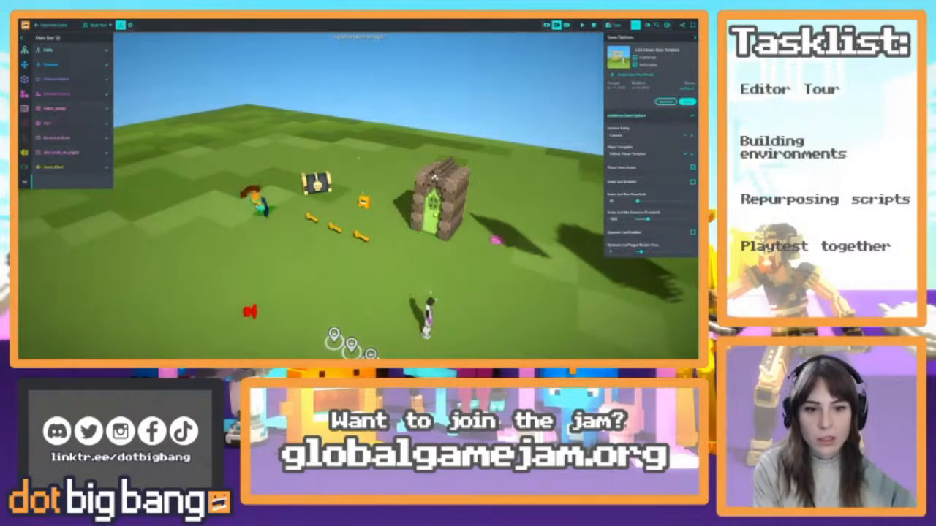
pyautogui.click(52, 65)
pyautogui.click(51, 64)
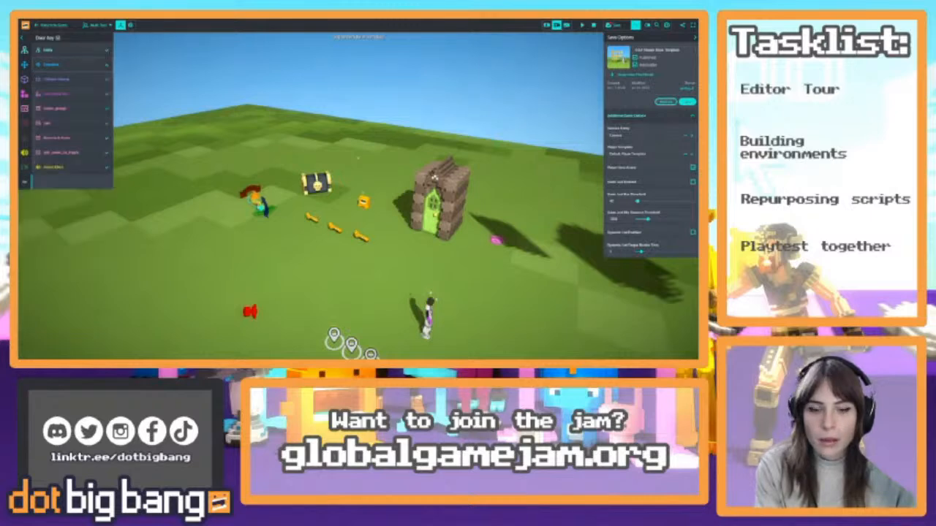
pyautogui.moveTo(260, 208); pyautogui.dragTo(310, 247)
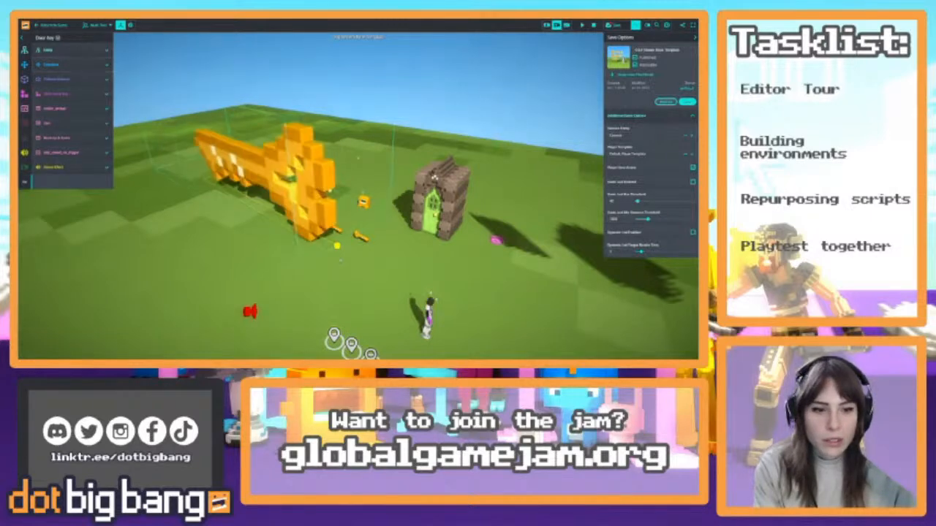
pyautogui.hotkey('ctrl', 'z')
# Move the stray Door Key next to the row of three keys in front of the chest
pyautogui.press('f')
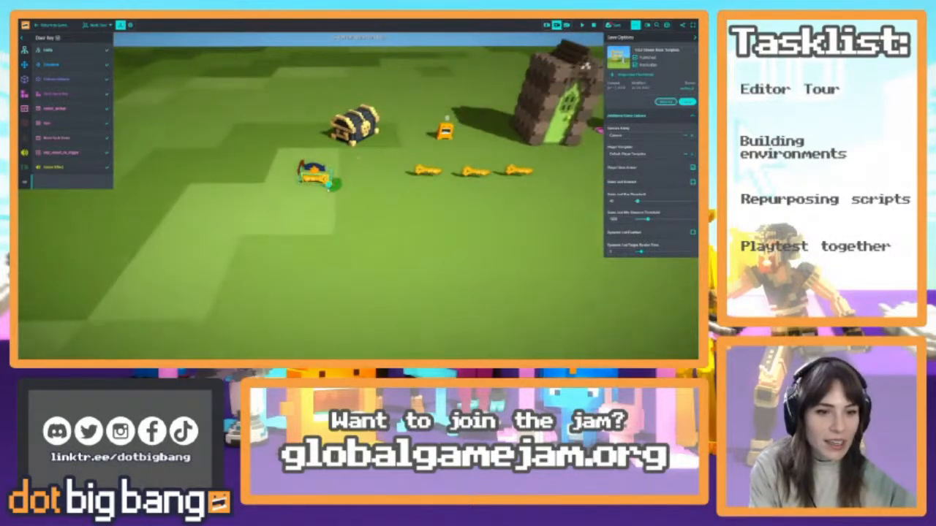
pyautogui.click(358, 158)
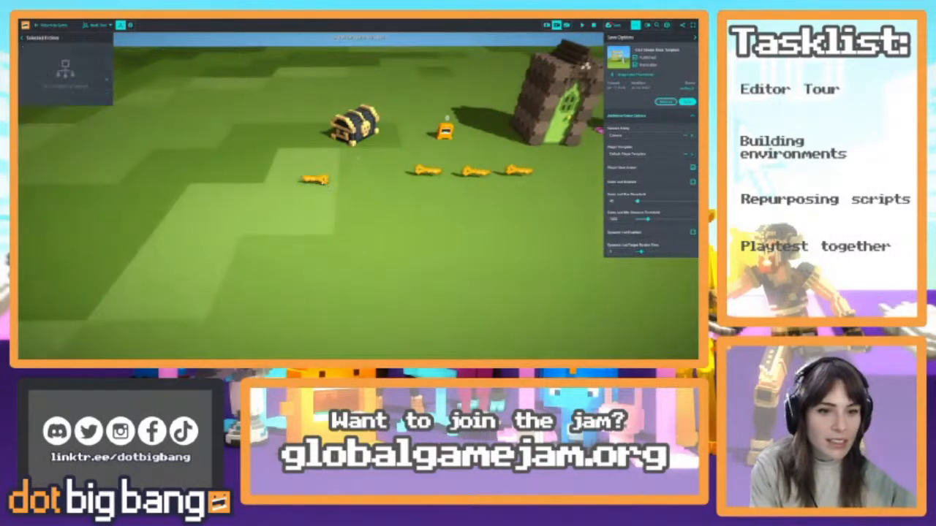
pyautogui.click(315, 177)
pyautogui.moveTo(315, 176); pyautogui.dragTo(396, 181)
pyautogui.moveTo(396, 181); pyautogui.dragTo(423, 217, button='right')
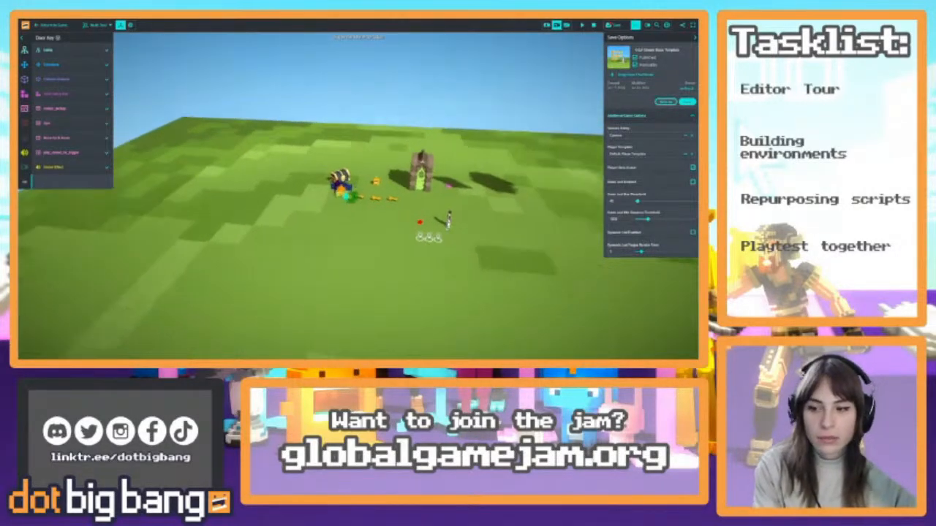
# Search all objects in the asset library for "cloud"
pyautogui.moveTo(611, 356)
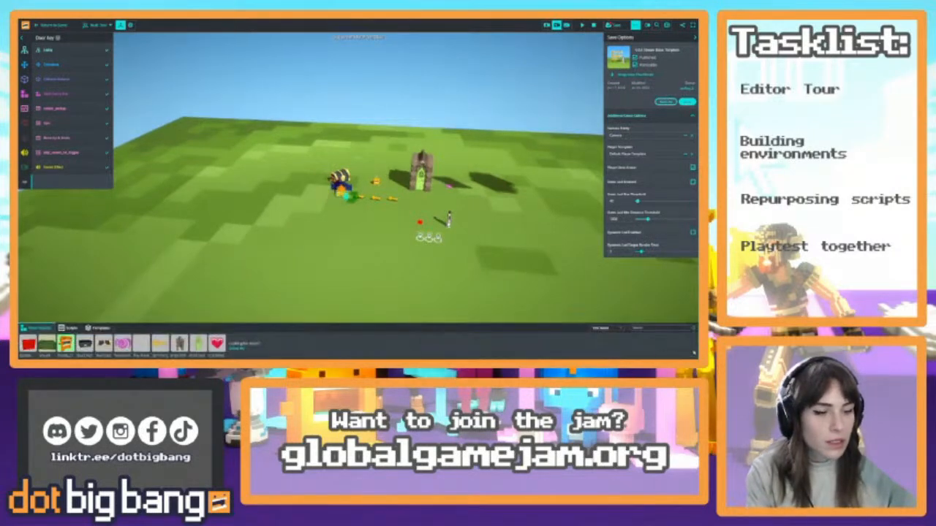
pyautogui.click(607, 328)
pyautogui.click(605, 334)
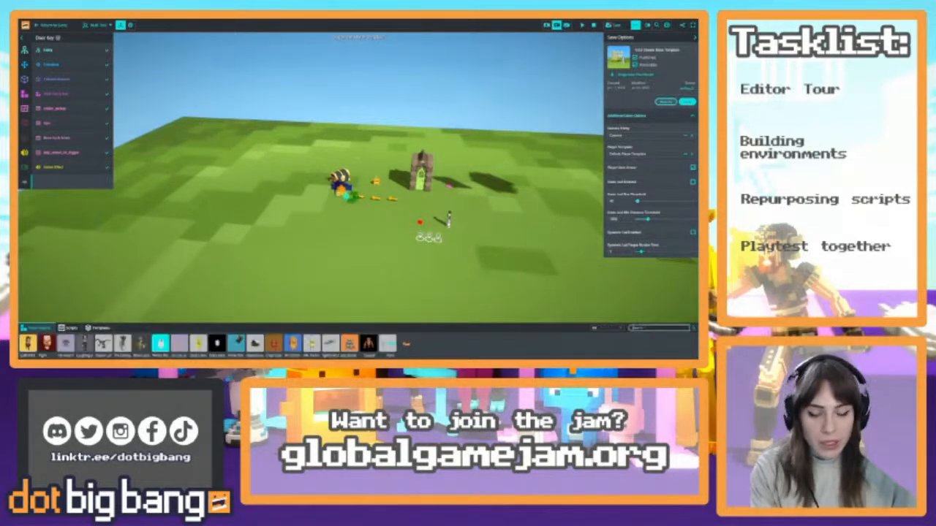
pyautogui.write('platform')
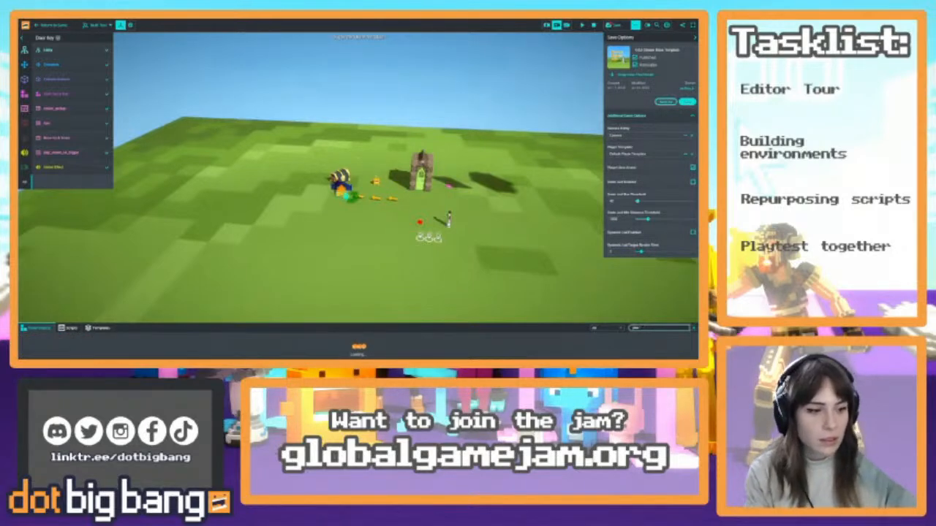
pyautogui.write('ud')
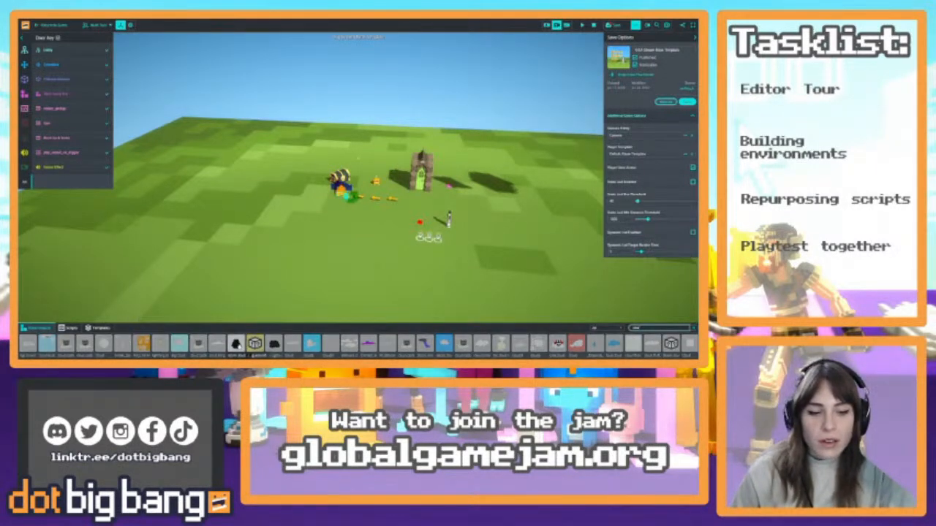
# Try out the Billboard clouds object on the grass field, repositioning it and deleting it again
pyautogui.moveTo(348, 348); pyautogui.dragTo(214, 228)
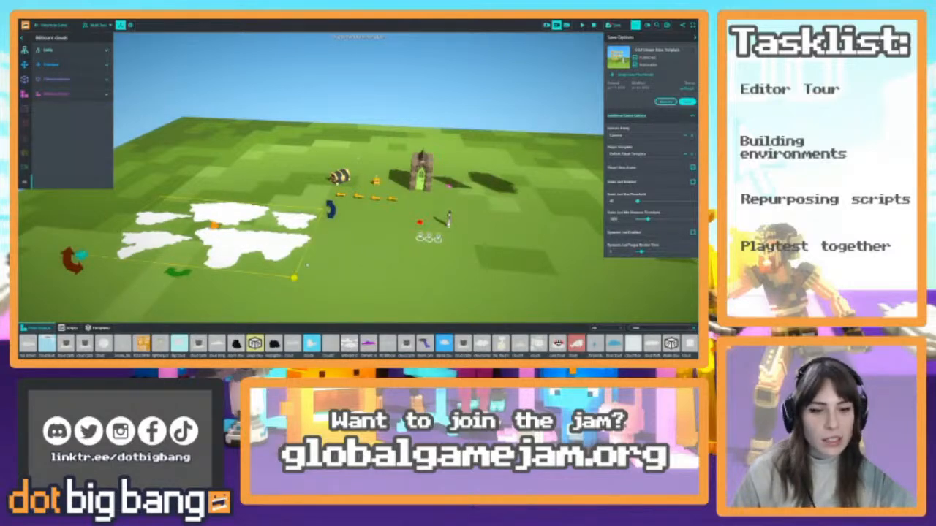
pyautogui.moveTo(265, 253); pyautogui.dragTo(270, 205)
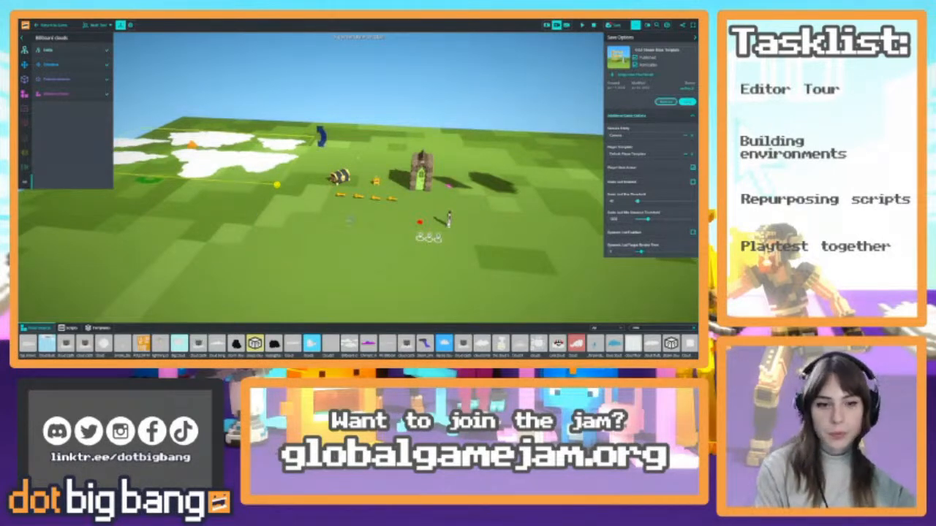
pyautogui.press('s')
pyautogui.moveTo(270, 204); pyautogui.dragTo(339, 221, button='right')
pyautogui.moveTo(340, 221); pyautogui.dragTo(303, 254)
pyautogui.press('Delete')
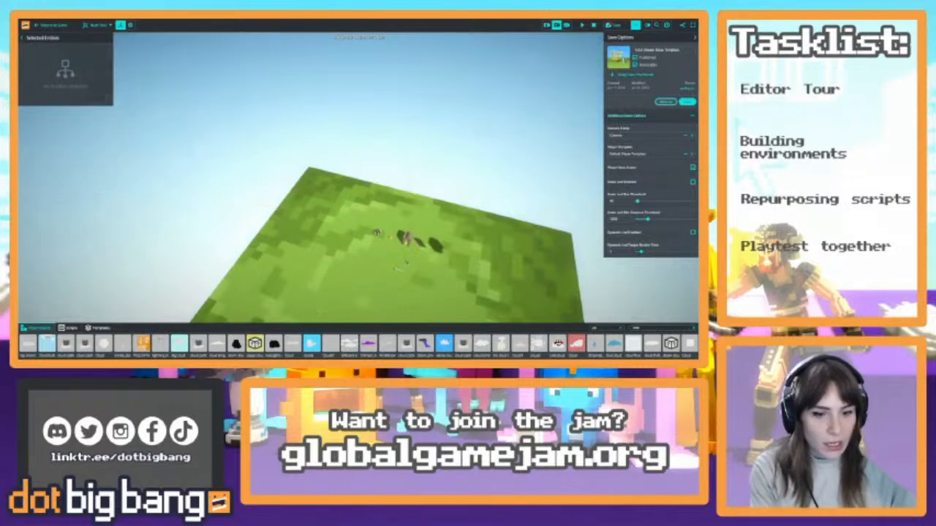
# Try out the cloud castle WIP object near the field's edge and delete it again
pyautogui.scroll(-2, 388, 344)
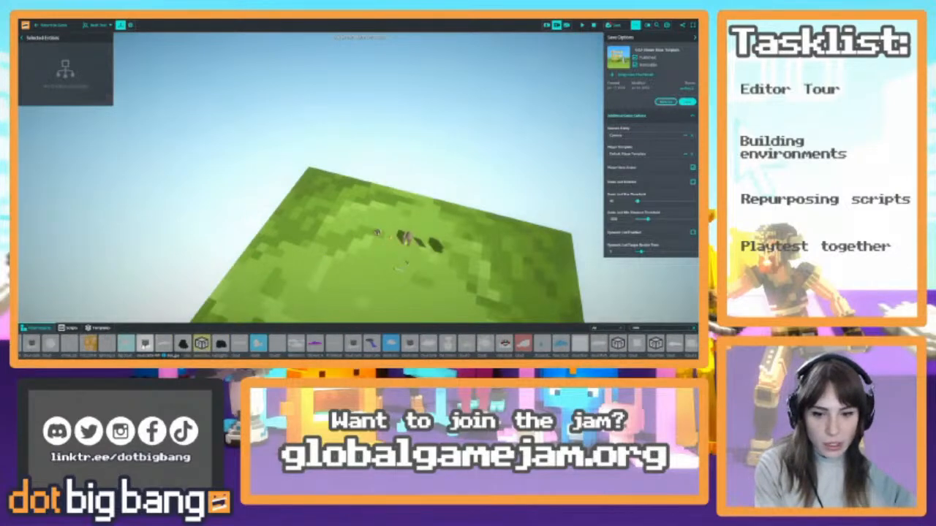
pyautogui.moveTo(147, 347); pyautogui.dragTo(286, 243)
pyautogui.moveTo(286, 243); pyautogui.dragTo(336, 282, button='right')
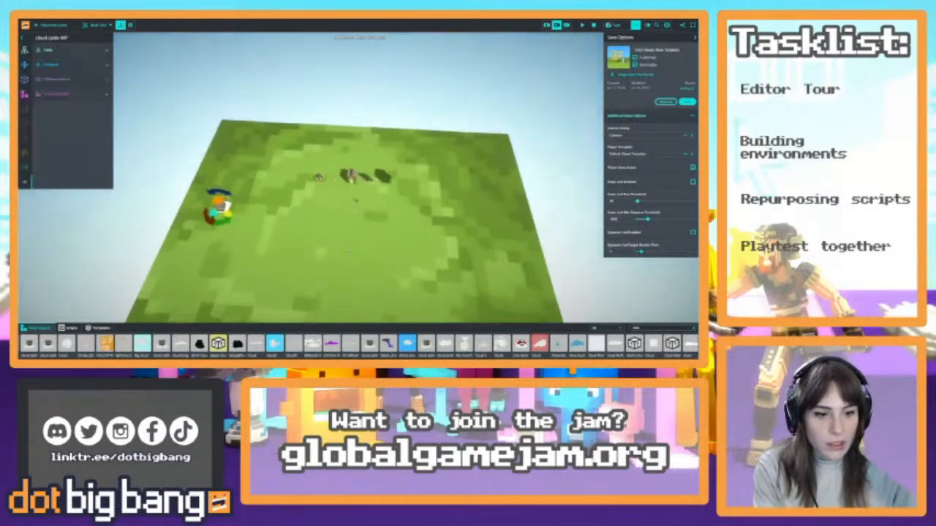
pyautogui.moveTo(349, 250); pyautogui.dragTo(241, 240, button='right')
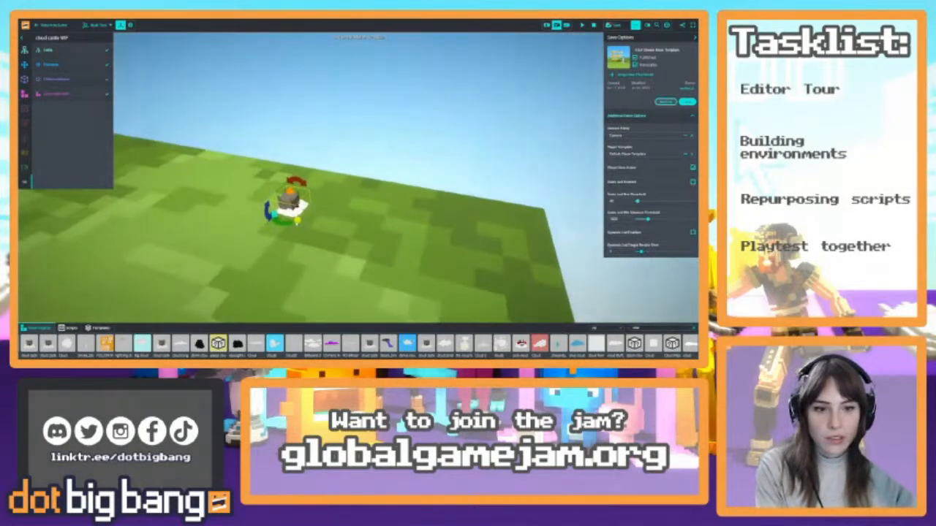
pyautogui.moveTo(296, 220); pyautogui.dragTo(334, 305)
pyautogui.moveTo(291, 216); pyautogui.dragTo(324, 219, button='right')
pyautogui.press('Delete')
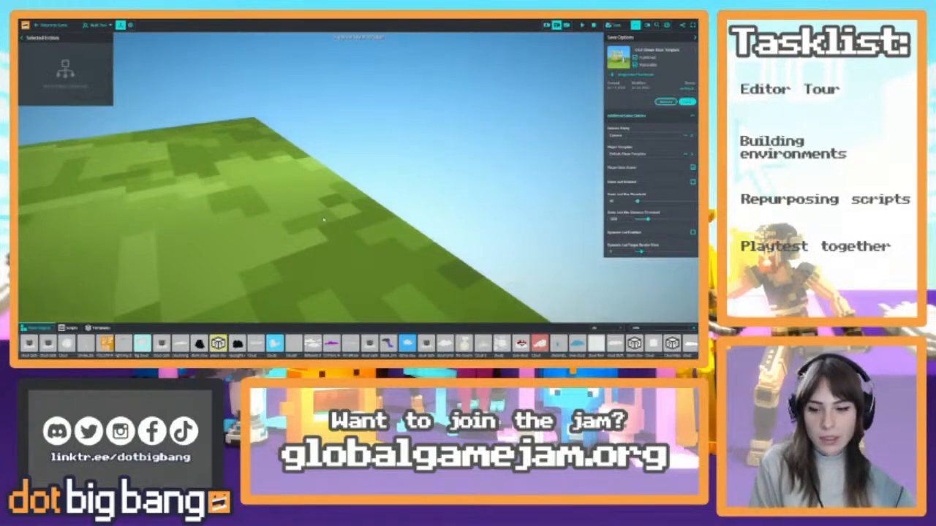
# Examine the cloud search results in the asset library for a suitable object
pyautogui.scroll(-5, 234, 342)
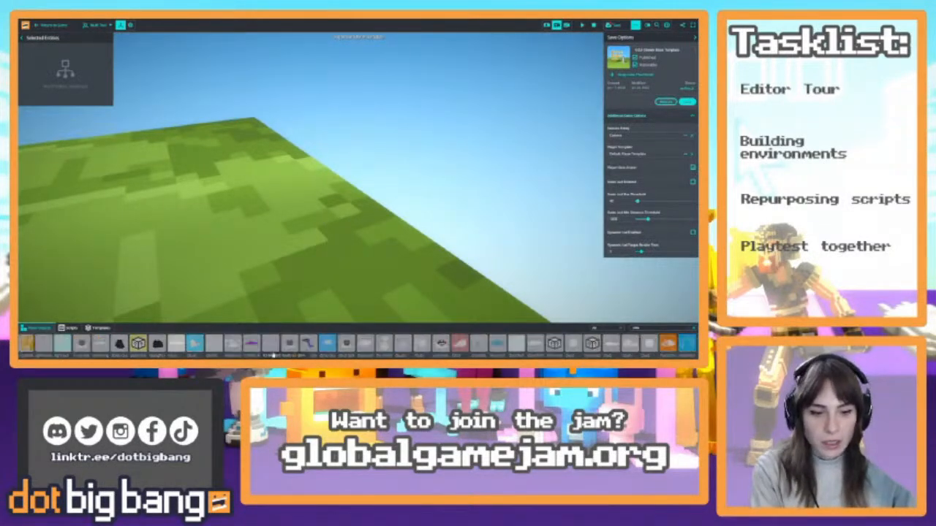
pyautogui.scroll(-6, 235, 341)
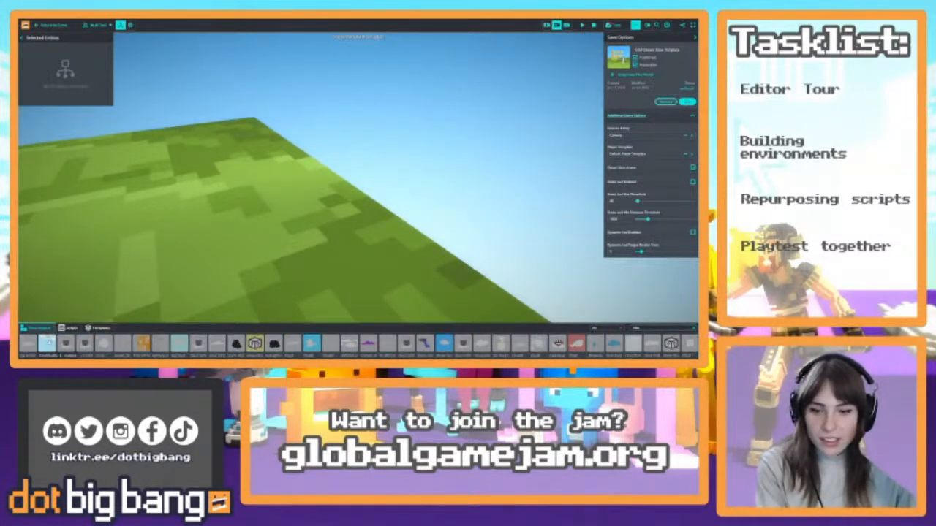
pyautogui.click(256, 245)
pyautogui.hotkey('ctrl', 'z')
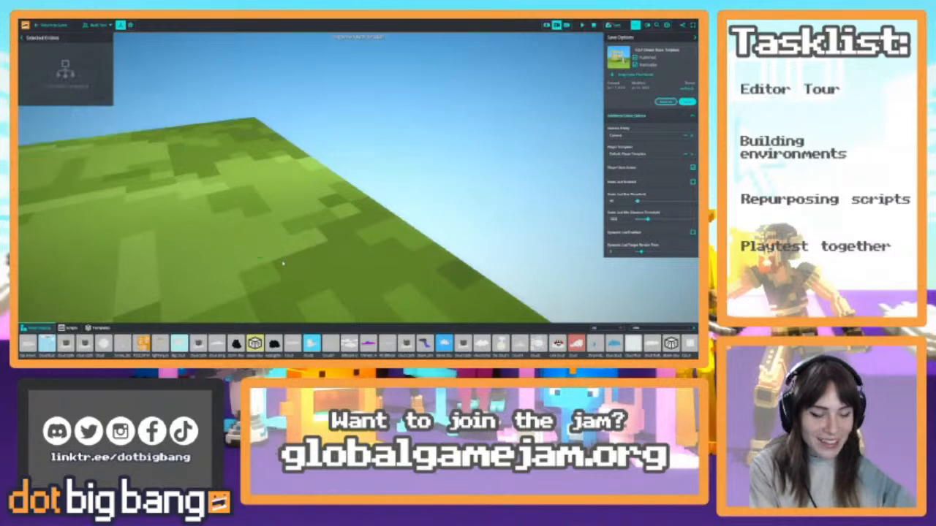
pyautogui.hscroll(3, 296, 354)
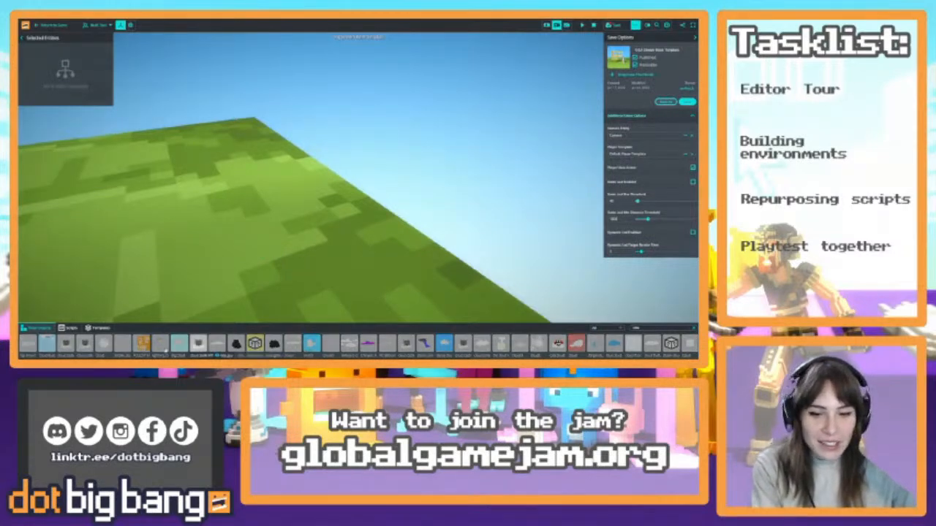
pyautogui.hscroll(5, 315, 354)
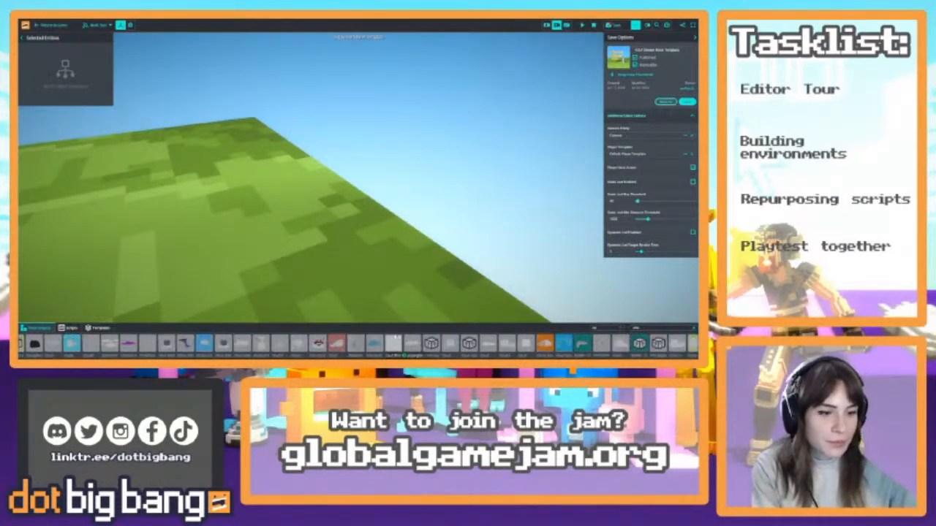
pyautogui.hscroll(1, 488, 347)
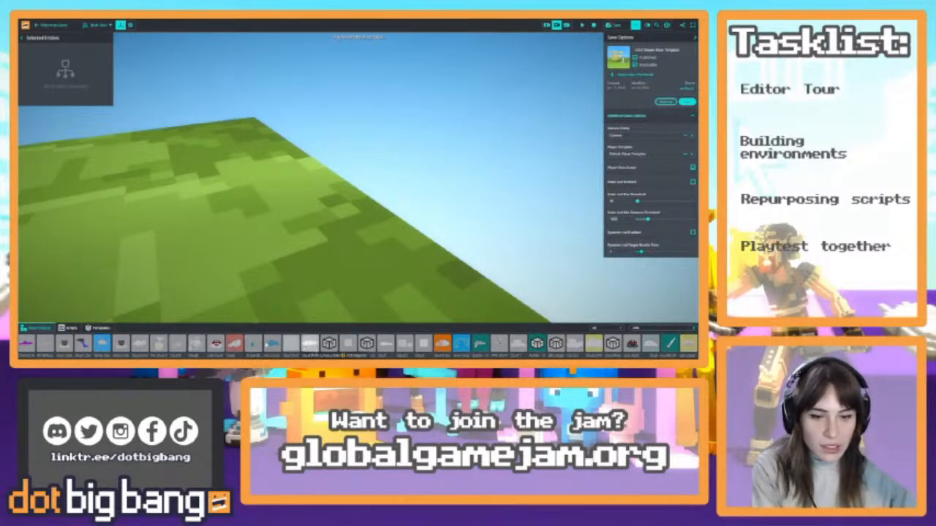
pyautogui.hscroll(-5, 202, 353)
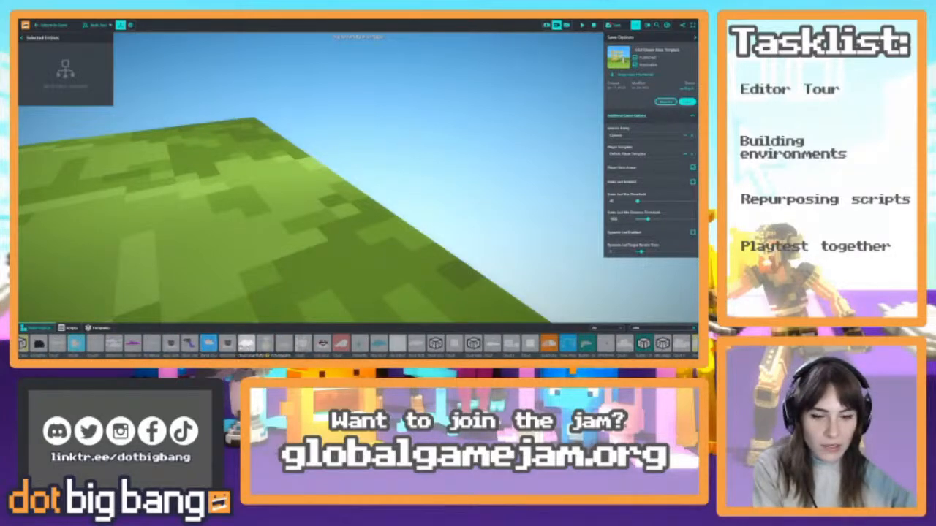
pyautogui.hscroll(-10, 248, 349)
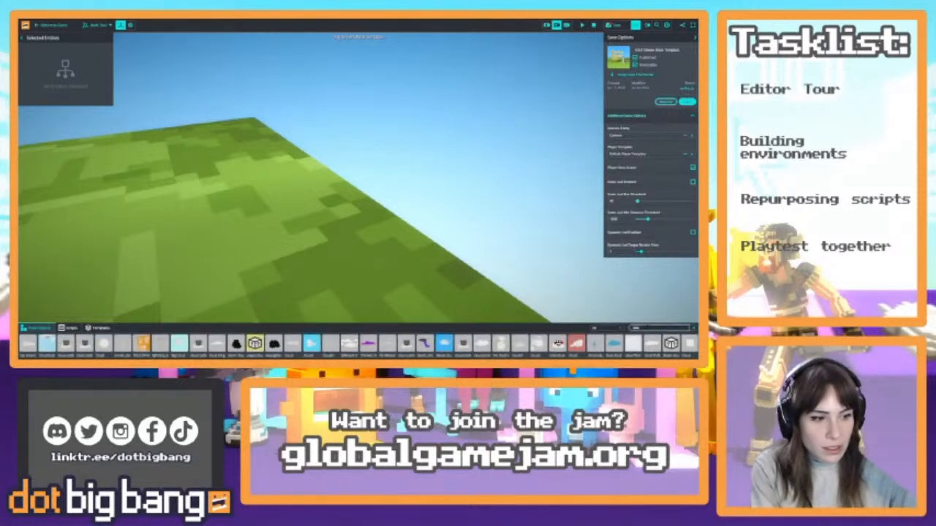
# Search the asset library for "platform" and place the Grass_Platform object on the grass away from the chest
pyautogui.write('treeform')
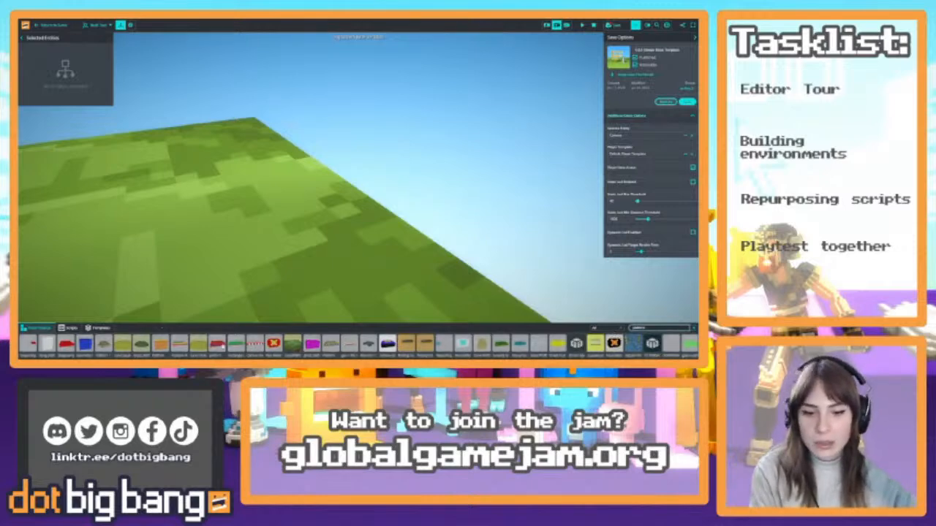
pyautogui.moveTo(330, 251); pyautogui.dragTo(245, 253, button='right')
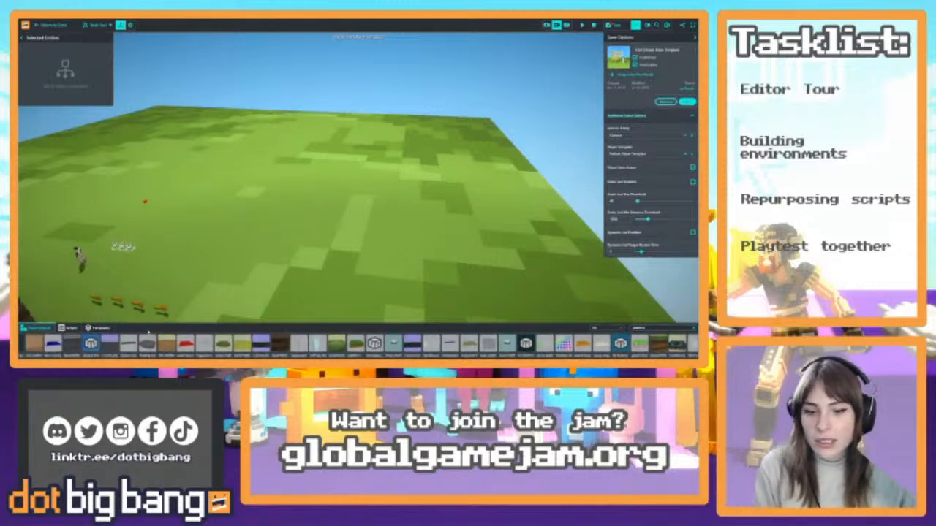
pyautogui.hscroll(-5, 94, 349)
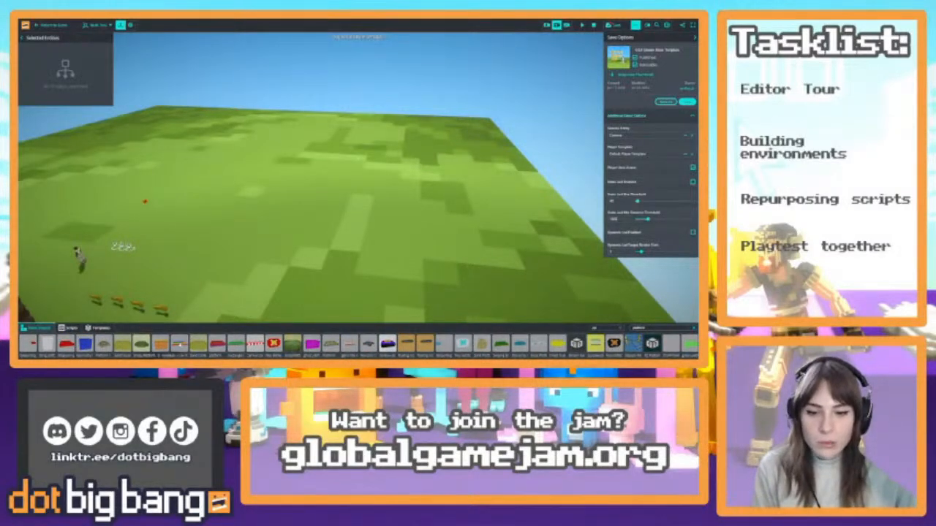
pyautogui.moveTo(337, 204); pyautogui.dragTo(166, 175, button='right')
pyautogui.press('s')
pyautogui.click(162, 218)
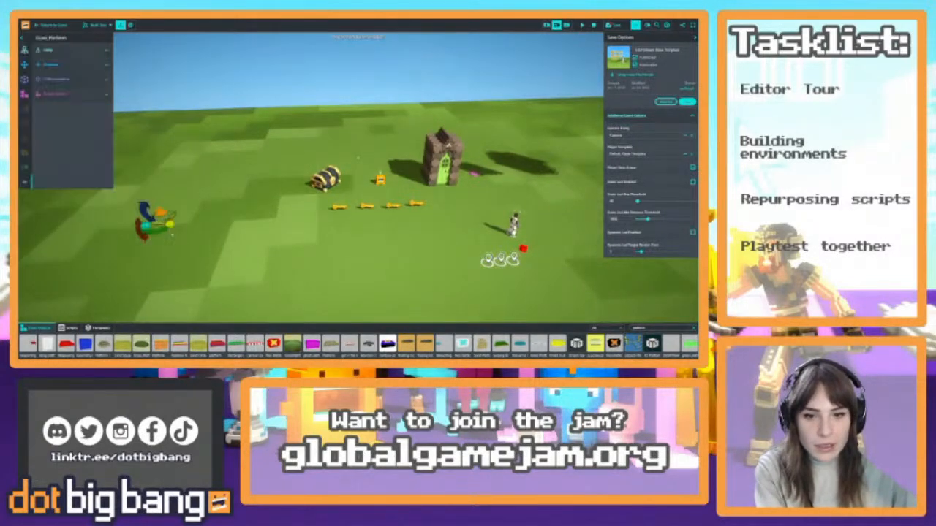
# Enlarge the Grass_Platform and raise it into the air beyond the edge of the grass field
pyautogui.moveTo(170, 231); pyautogui.dragTo(211, 261)
pyautogui.moveTo(255, 256); pyautogui.dragTo(311, 241, button='right')
pyautogui.press('s')
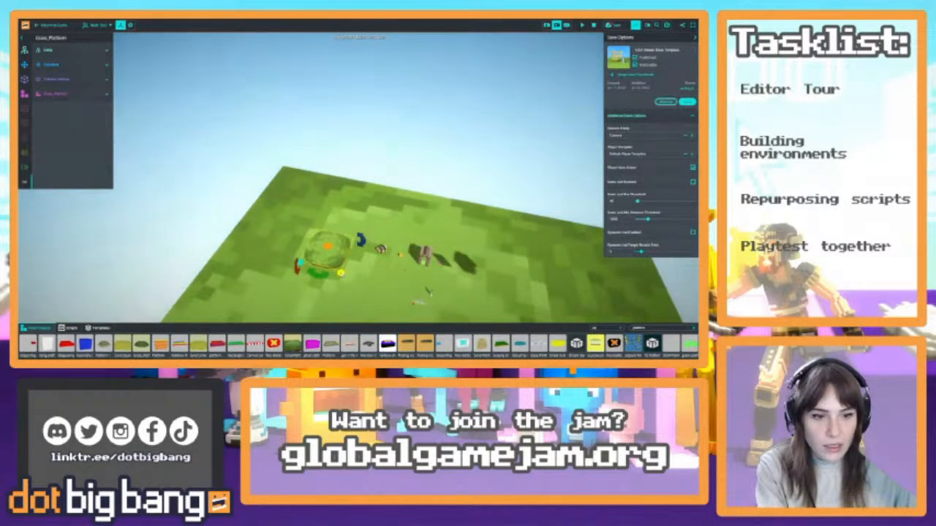
pyautogui.moveTo(429, 292); pyautogui.dragTo(409, 219, button='right')
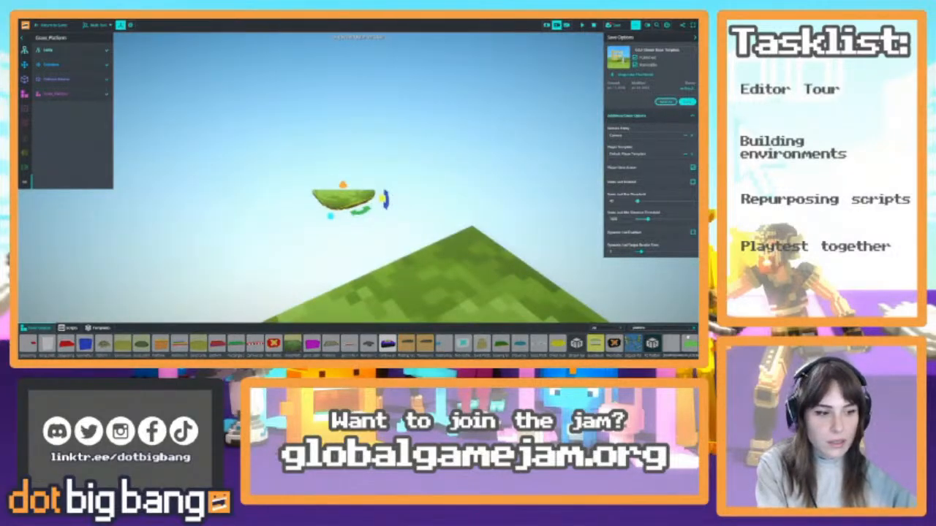
# Look through the remaining platform search results in the asset library and view the floating platform from another angle
pyautogui.scroll(-10, 680, 347)
pyautogui.scroll(-10, 424, 344)
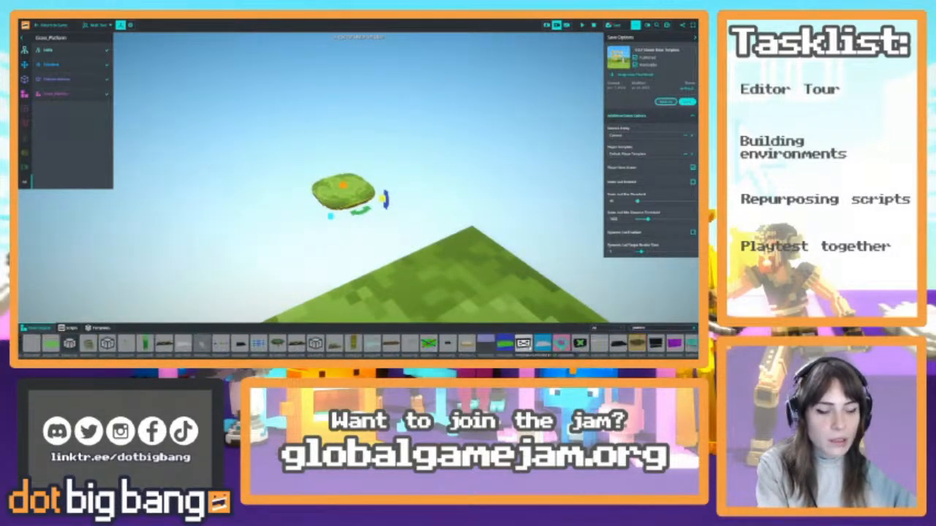
pyautogui.scroll(-10, 424, 347)
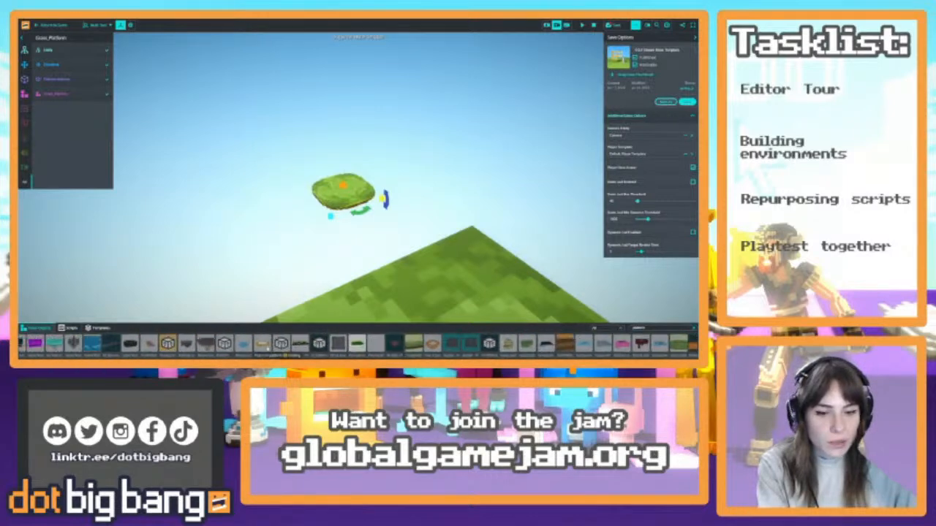
pyautogui.scroll(-10, 260, 349)
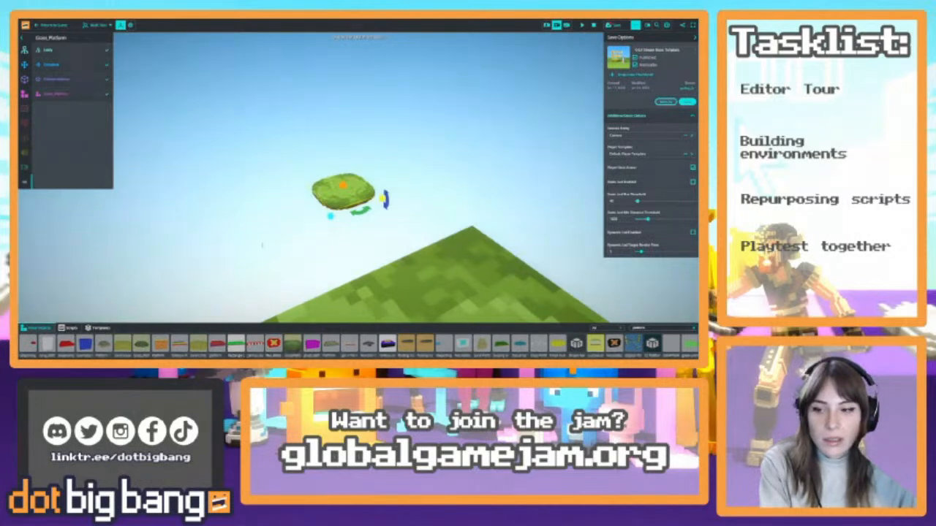
pyautogui.moveTo(468, 186); pyautogui.dragTo(325, 196, button='right')
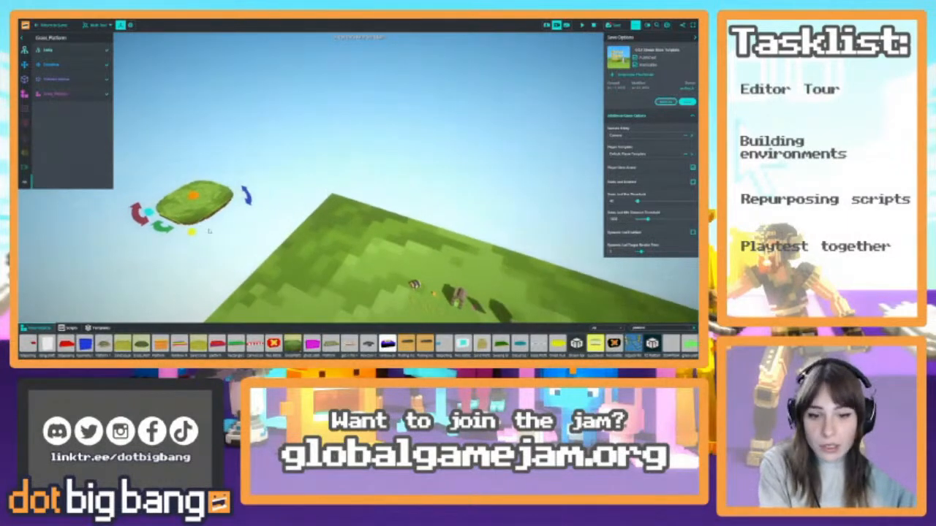
# Move the floating Grass_Platform around to hover beside another edge of the grass field
pyautogui.moveTo(191, 232); pyautogui.dragTo(187, 250)
pyautogui.moveTo(352, 175)
pyautogui.mouseDown(button='right')
pyautogui.moveTo(361, 203)
pyautogui.moveTo(393, 183)
pyautogui.moveTo(363, 189)
pyautogui.mouseUp(button='right')
pyautogui.moveTo(144, 228); pyautogui.dragTo(538, 203)
pyautogui.moveTo(537, 203); pyautogui.dragTo(459, 261, button='right')
pyautogui.moveTo(339, 237); pyautogui.dragTo(299, 228, button='right')
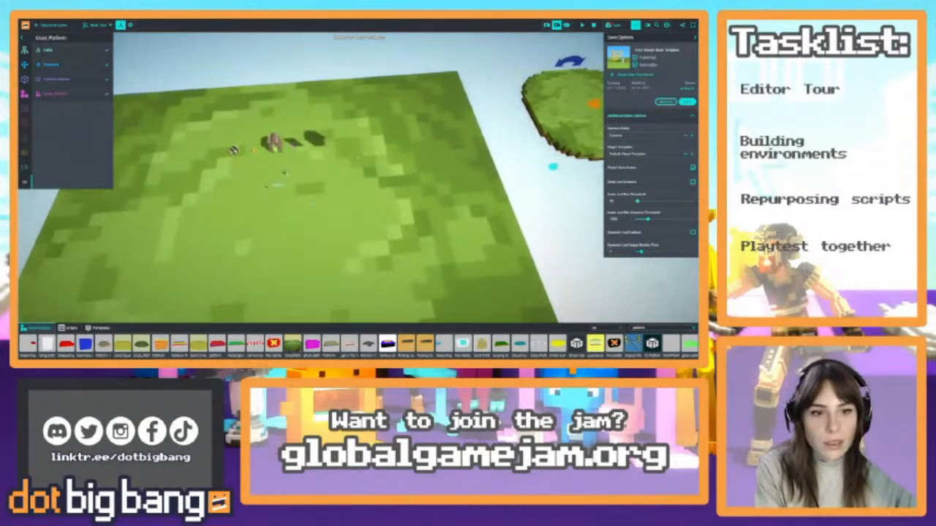
# Select the chest, keys, enchanted door and surrounding objects together and shift them across the grass toward the floating platform
pyautogui.moveTo(312, 205); pyautogui.dragTo(214, 118)
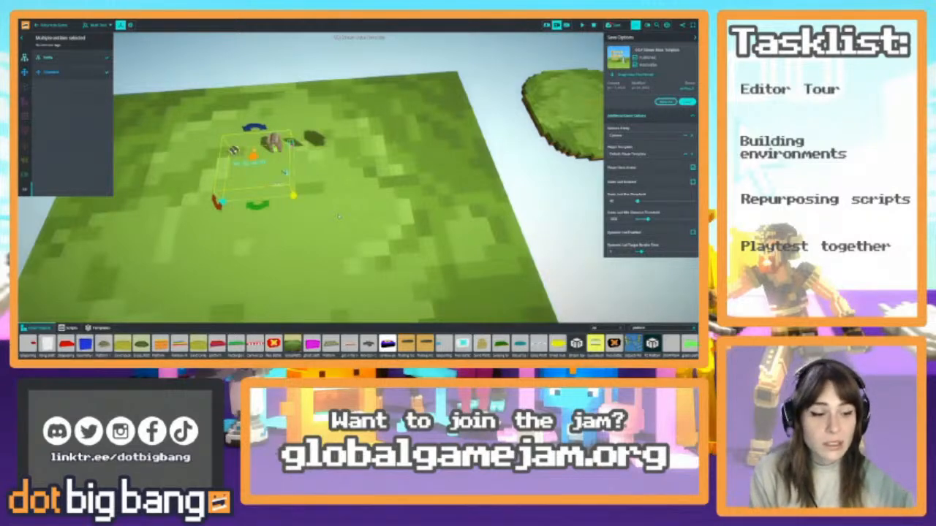
pyautogui.scroll(-3, 358, 189)
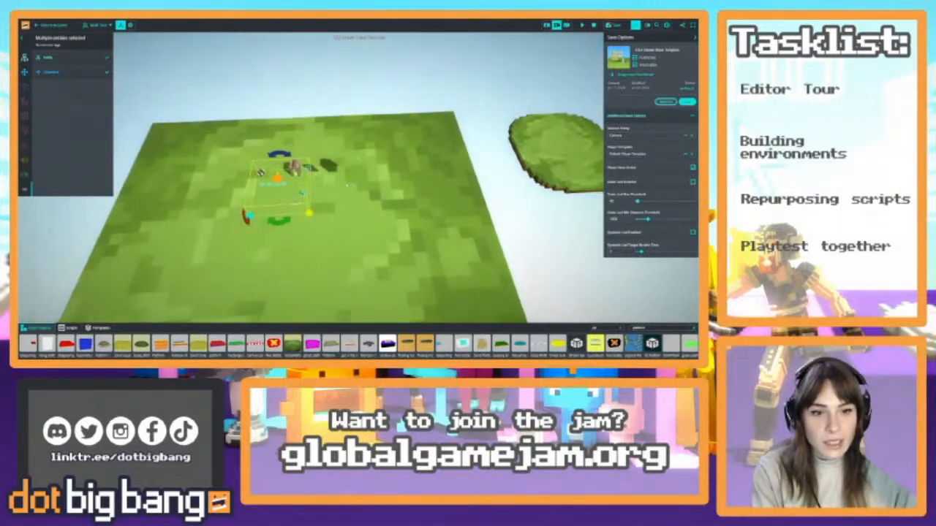
pyautogui.moveTo(249, 216); pyautogui.dragTo(541, 166)
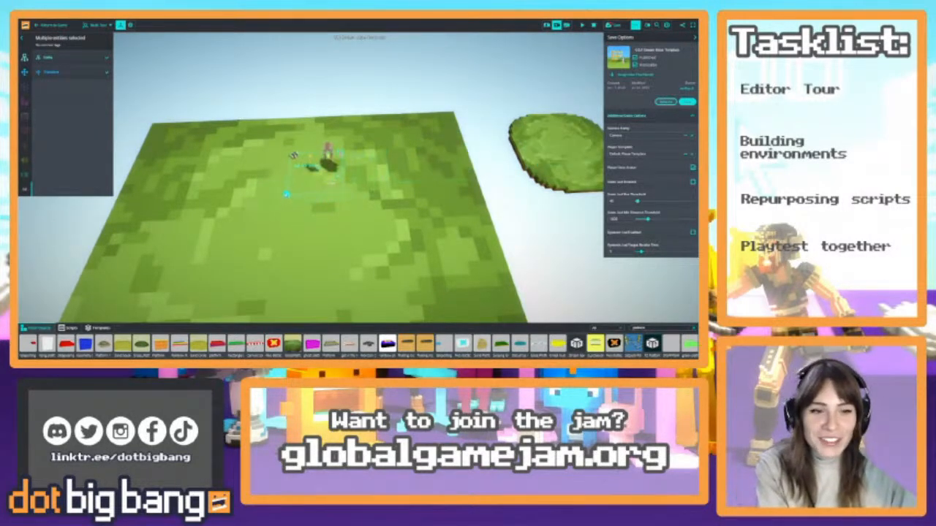
pyautogui.moveTo(426, 213); pyautogui.dragTo(265, 122)
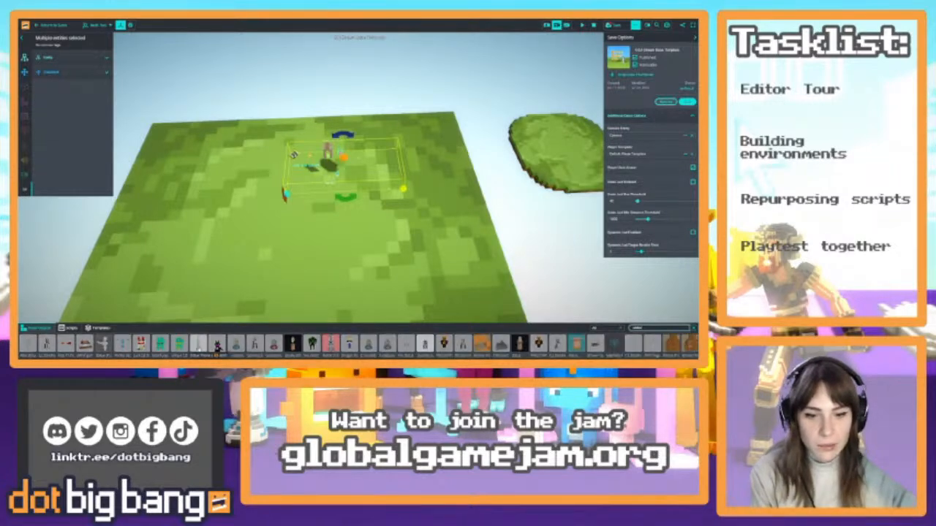
# Try out a statue from the asset library on the grass near the chest and delete it
pyautogui.click(250, 206)
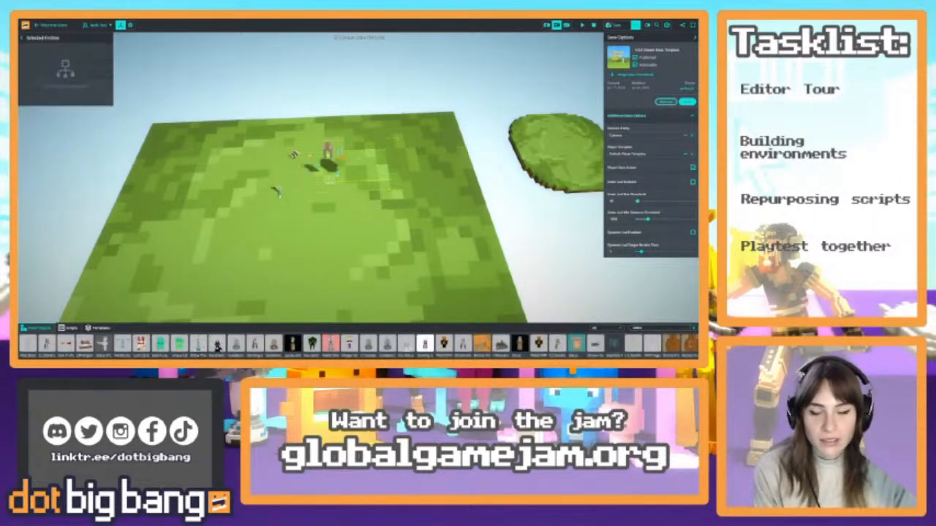
pyautogui.click(278, 192)
pyautogui.press('w')
pyautogui.moveTo(278, 191)
pyautogui.mouseDown(button='right')
pyautogui.moveTo(256, 198)
pyautogui.moveTo(272, 194)
pyautogui.moveTo(268, 223)
pyautogui.moveTo(272, 182)
pyautogui.mouseUp(button='right')
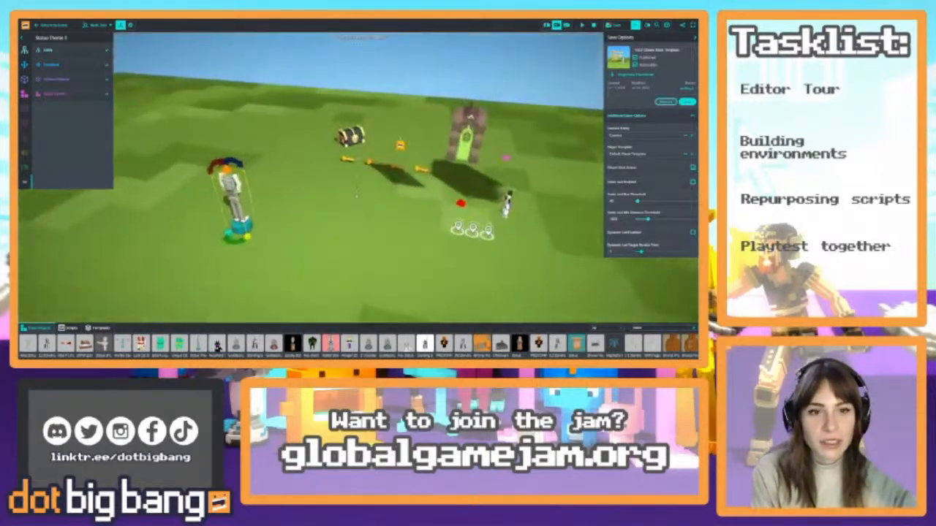
pyautogui.press('w')
pyautogui.moveTo(357, 193); pyautogui.dragTo(490, 257, button='right')
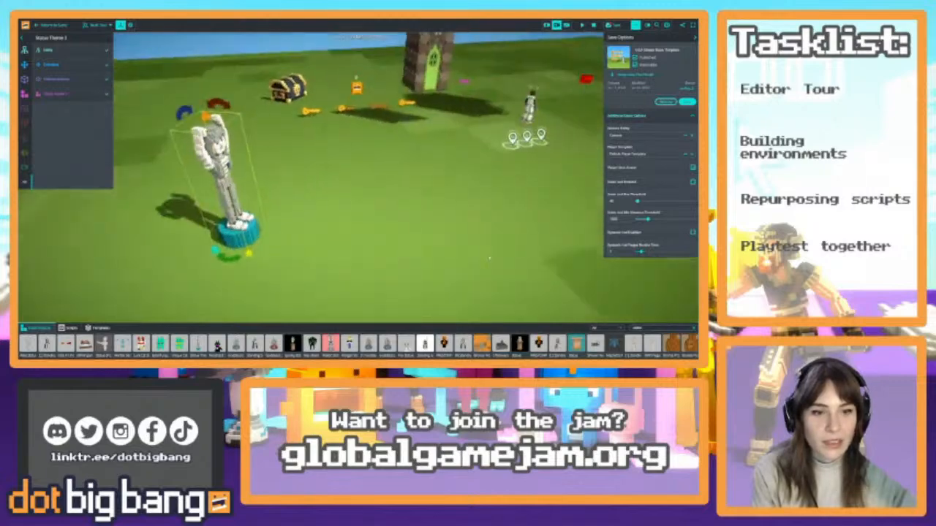
pyautogui.press('Delete')
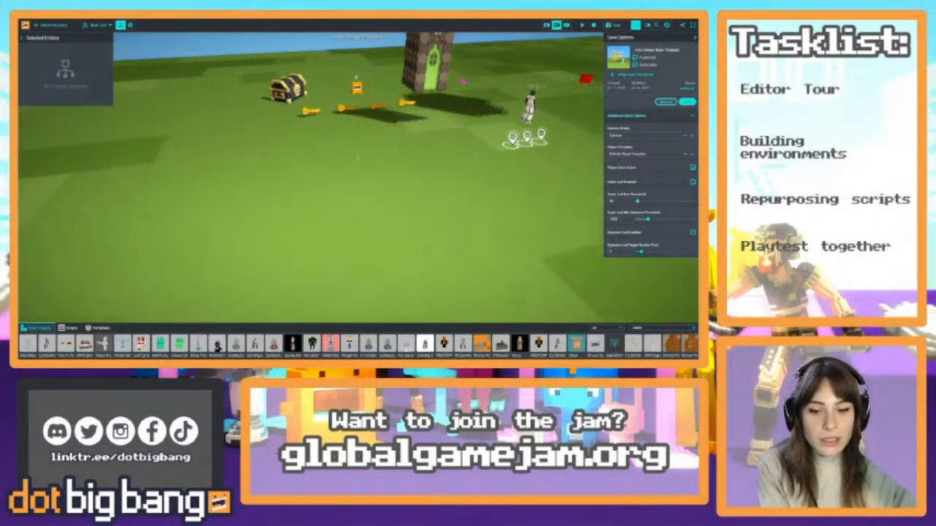
# Clear the statue search in the asset library
pyautogui.press('s')
pyautogui.moveTo(357, 158); pyautogui.dragTo(451, 111, button='right')
pyautogui.press('s')
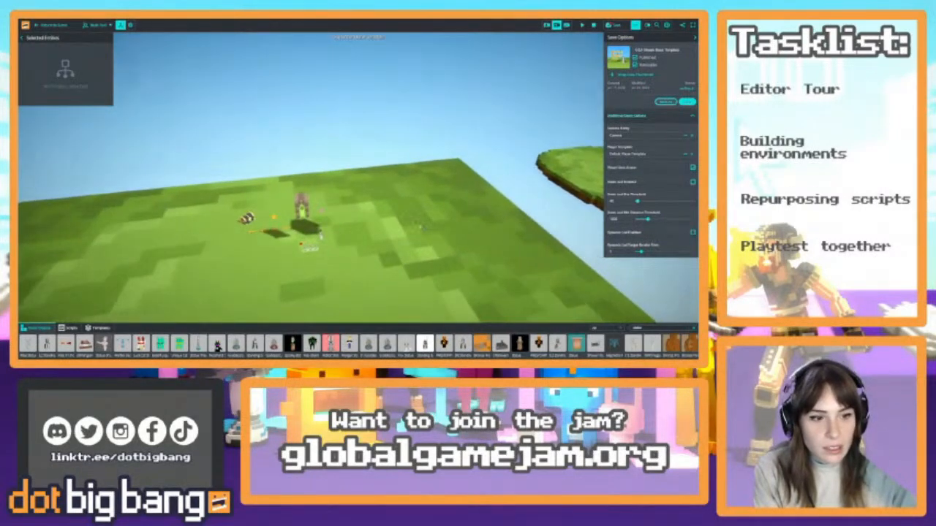
pyautogui.moveTo(426, 257); pyautogui.dragTo(527, 298, button='right')
pyautogui.click(693, 329)
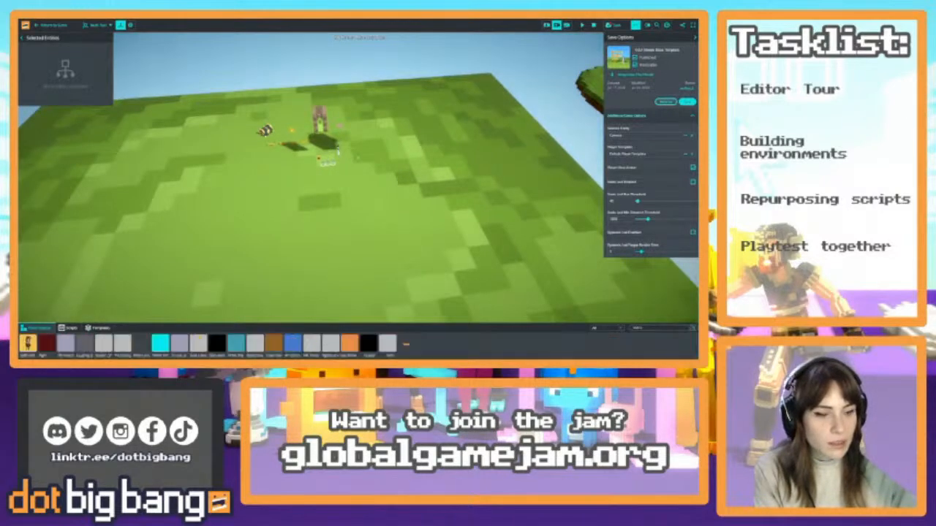
# Select the chest, keys, enchanted door and surrounding objects together and move them onto the floating Grass_Platform
pyautogui.press('s')
pyautogui.moveTo(292, 219); pyautogui.dragTo(281, 184, button='right')
pyautogui.moveTo(272, 182); pyautogui.dragTo(347, 236)
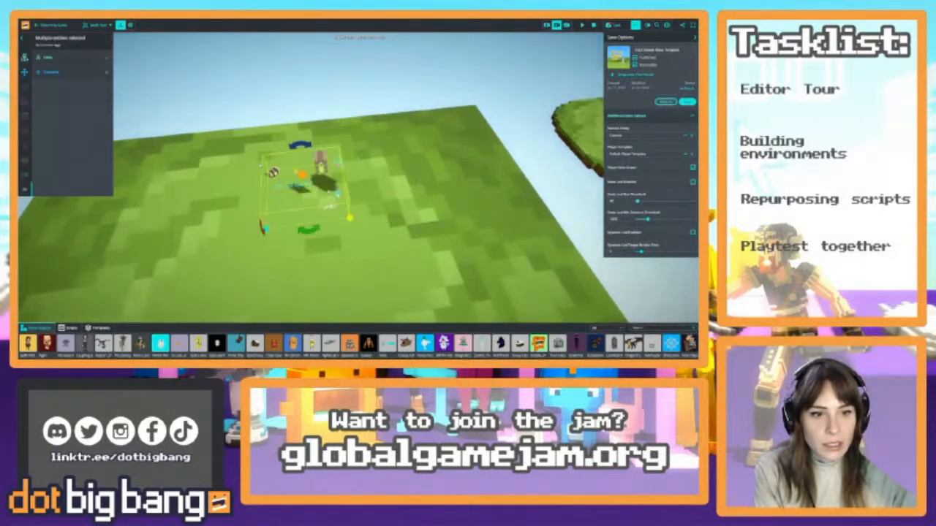
pyautogui.moveTo(417, 257)
pyautogui.mouseDown(button='right')
pyautogui.moveTo(437, 241)
pyautogui.moveTo(421, 248)
pyautogui.mouseUp(button='right')
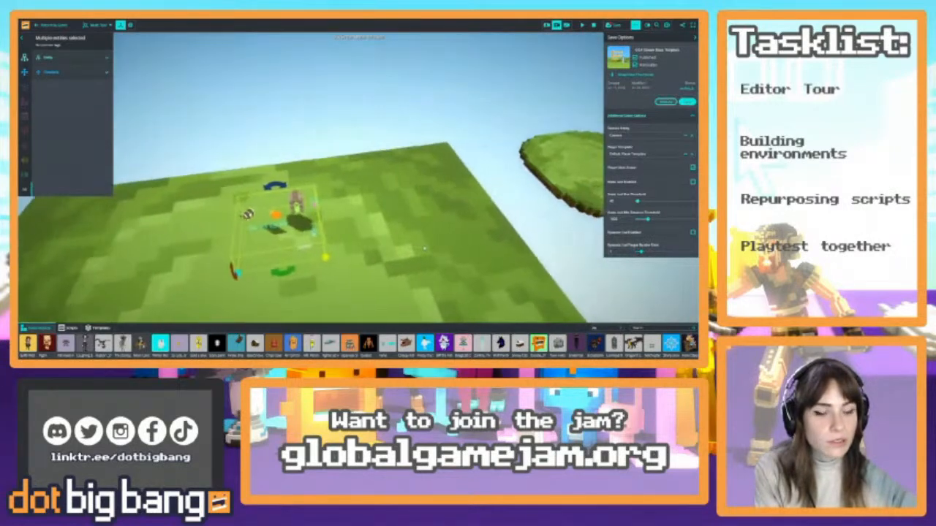
pyautogui.moveTo(276, 214); pyautogui.dragTo(591, 137)
pyautogui.moveTo(591, 136); pyautogui.dragTo(601, 136, button='right')
pyautogui.moveTo(480, 233); pyautogui.dragTo(423, 226, button='right')
pyautogui.press('s')
pyautogui.press('w')
pyautogui.moveTo(439, 204); pyautogui.dragTo(436, 208)
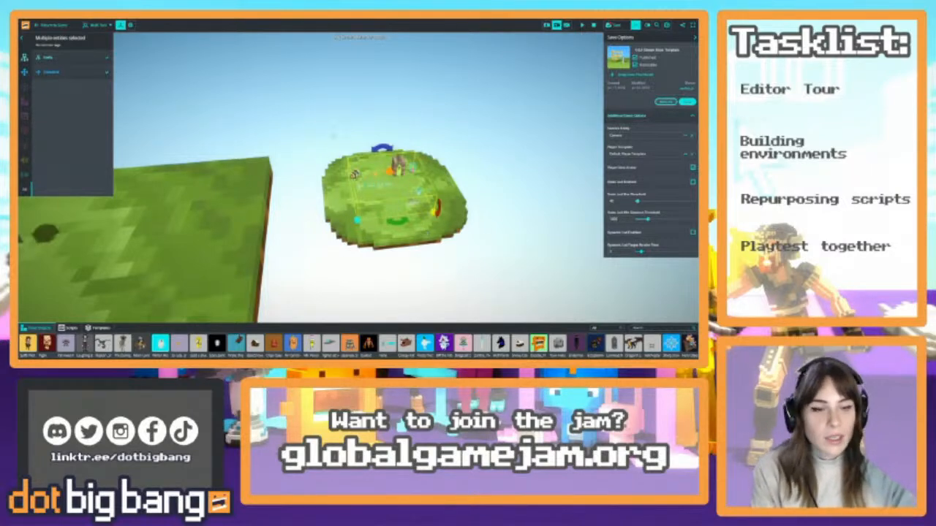
# Select the Grass_Platform with everything on it and move the whole group beyond another edge of the grass field
pyautogui.moveTo(293, 117); pyautogui.dragTo(512, 294)
pyautogui.moveTo(413, 238); pyautogui.dragTo(228, 130)
pyautogui.moveTo(414, 158); pyautogui.dragTo(454, 176, button='right')
pyautogui.moveTo(399, 149); pyautogui.dragTo(229, 166)
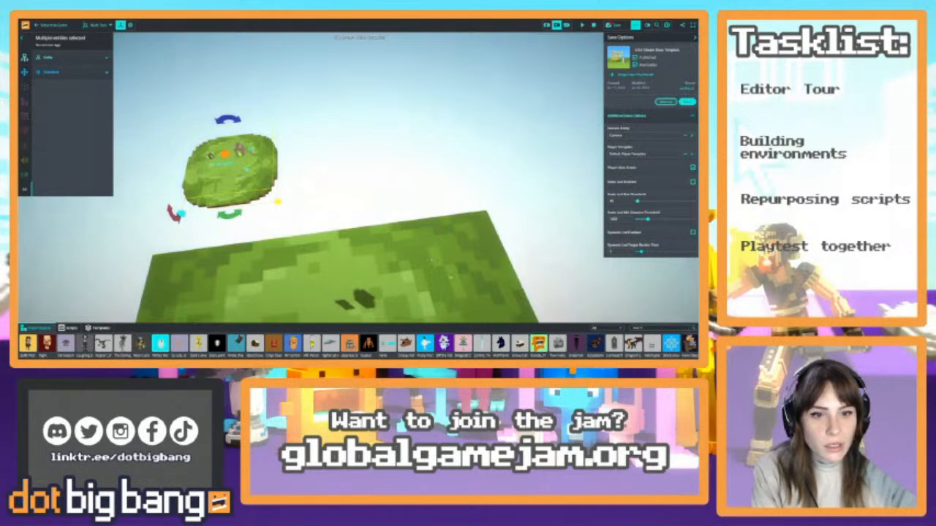
pyautogui.click(441, 307)
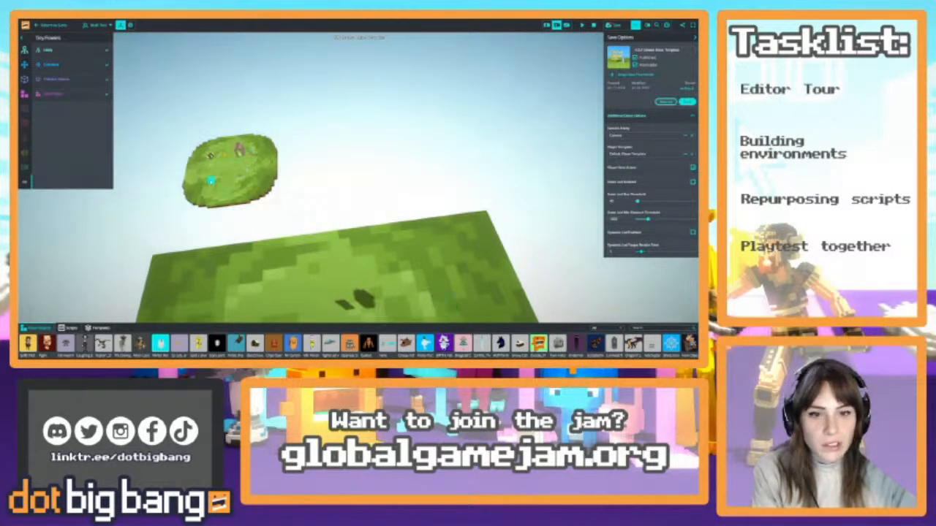
# Duplicate the Grass_Platform and place the copy some distance away from the original in the air
pyautogui.press('w')
pyautogui.moveTo(343, 195); pyautogui.dragTo(425, 237, button='right')
pyautogui.click(402, 209)
pyautogui.press('s')
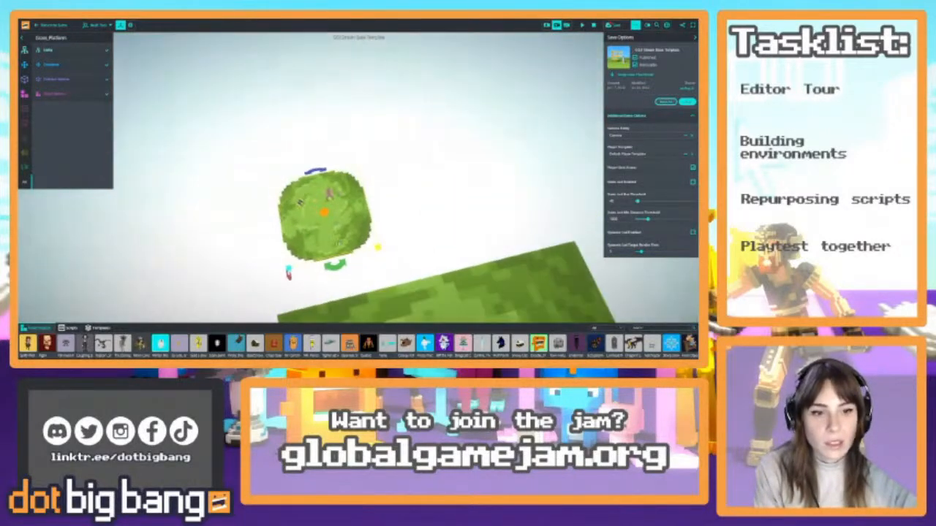
pyautogui.keyDown('alt'); pyautogui.moveTo(339, 243); pyautogui.dragTo(537, 79); pyautogui.keyUp('alt')
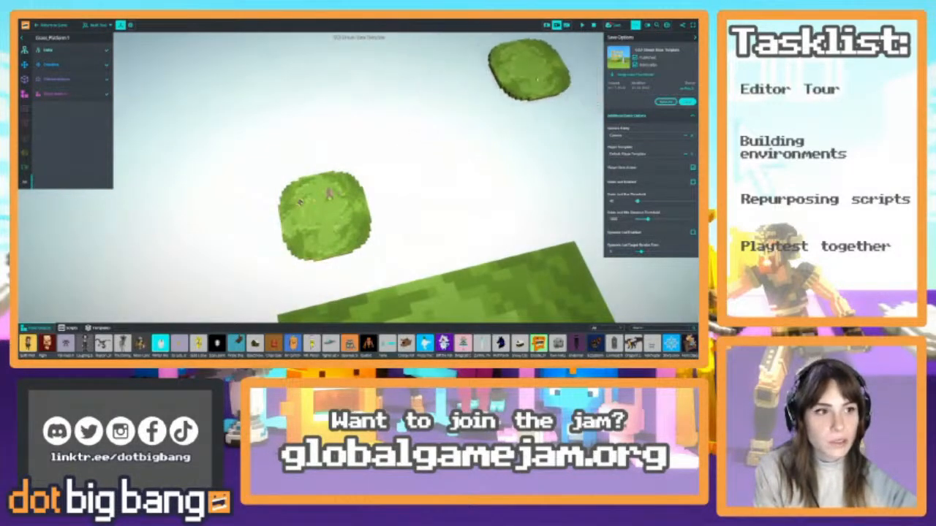
pyautogui.moveTo(537, 79); pyautogui.dragTo(449, 177, button='right')
# Move the Faerie Portal in front of the enchanted door on the platform
pyautogui.press('w')
pyautogui.click(422, 136)
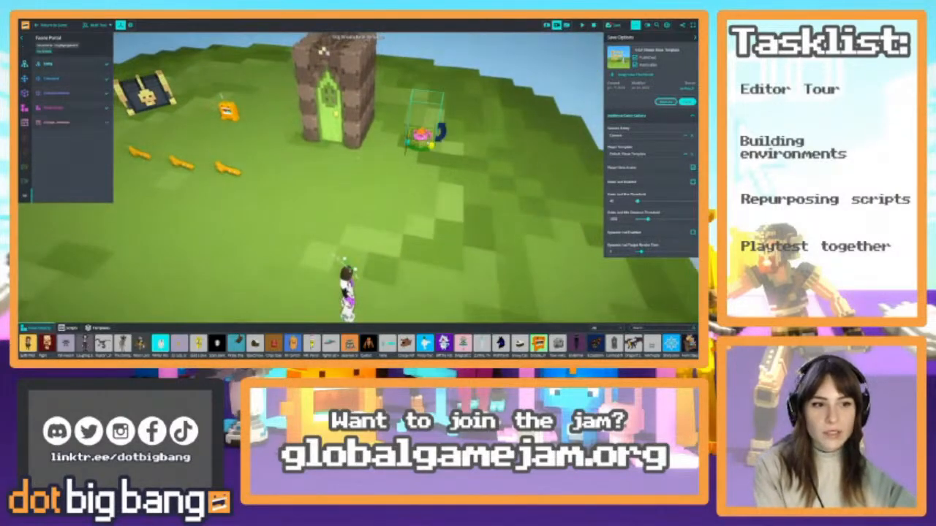
pyautogui.moveTo(407, 144); pyautogui.dragTo(390, 168)
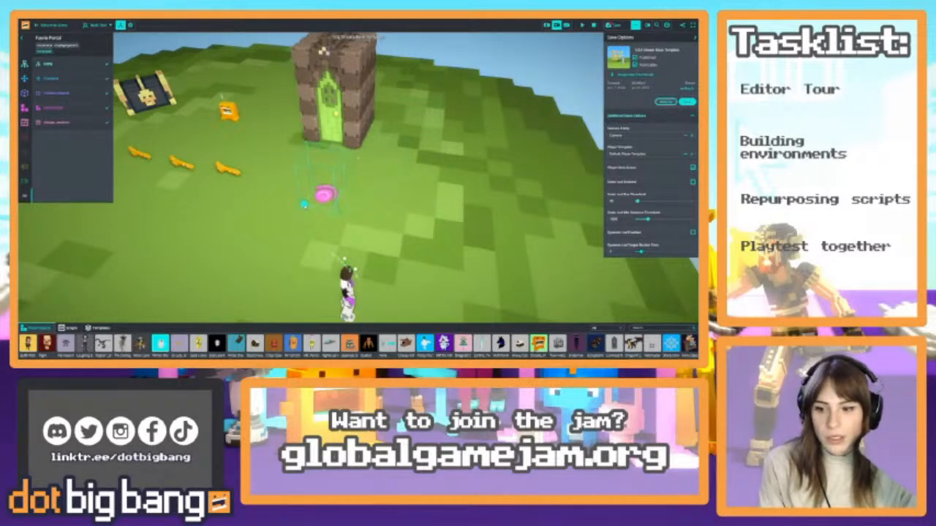
pyautogui.press('a')
pyautogui.moveTo(403, 210)
pyautogui.mouseDown(button='right')
pyautogui.moveTo(408, 218)
pyautogui.moveTo(386, 211)
pyautogui.mouseUp(button='right')
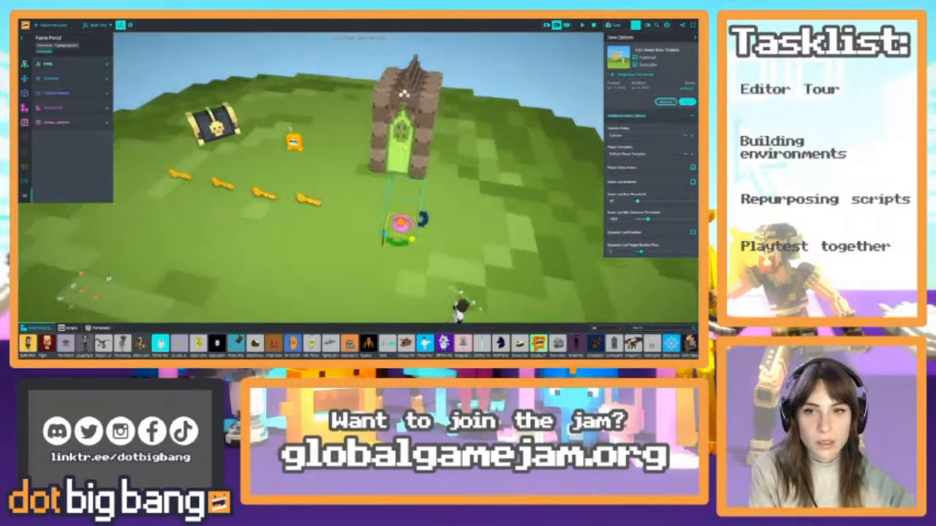
# Return to the game and walk the avatar around the chest, door and portal to playtest the platform
pyautogui.click(53, 28)
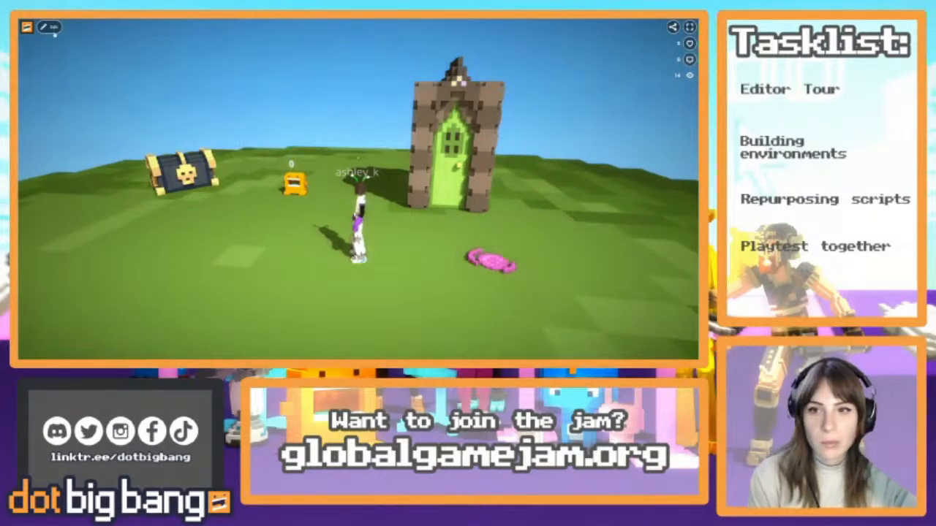
pyautogui.click(53, 95)
pyautogui.press('s')
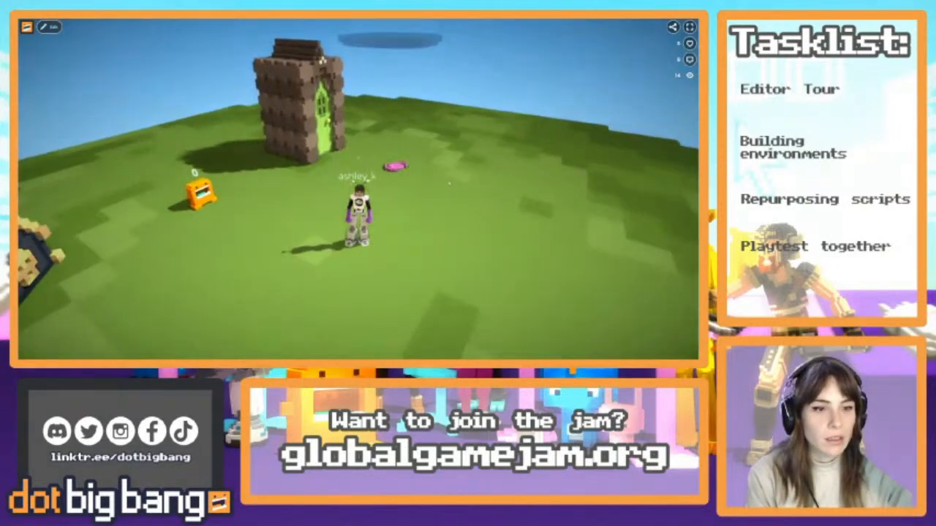
pyautogui.press('w')
pyautogui.press('s')
pyautogui.press('Escape')
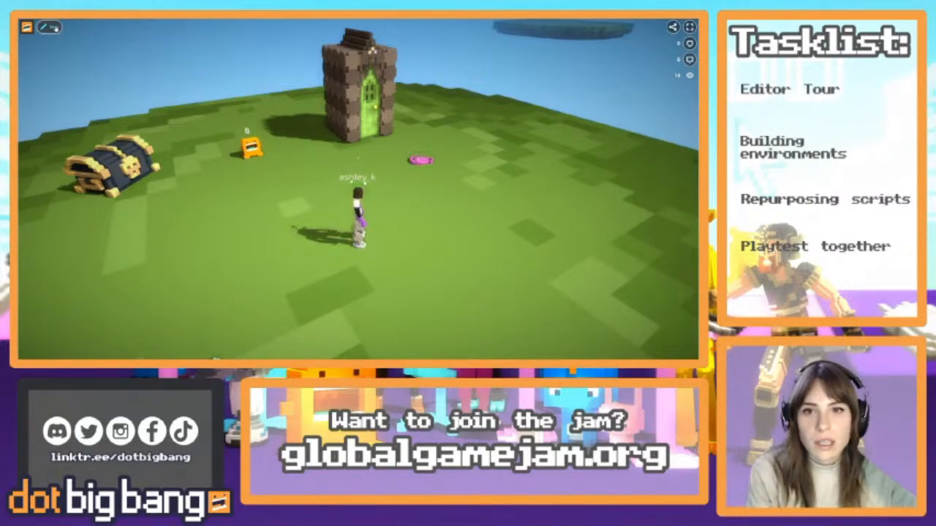
# Reopen the game for editing, select the row of four keys beside the chest and delete them
pyautogui.click(56, 28)
pyautogui.moveTo(412, 193); pyautogui.dragTo(375, 248, button='right')
pyautogui.moveTo(266, 176); pyautogui.dragTo(341, 236)
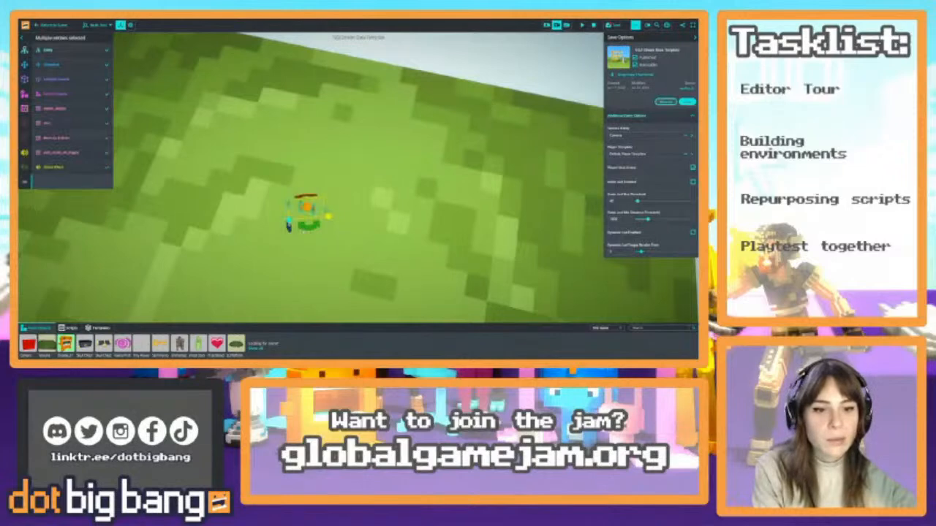
pyautogui.moveTo(375, 244); pyautogui.dragTo(454, 209, button='right')
pyautogui.press('w')
pyautogui.press('s')
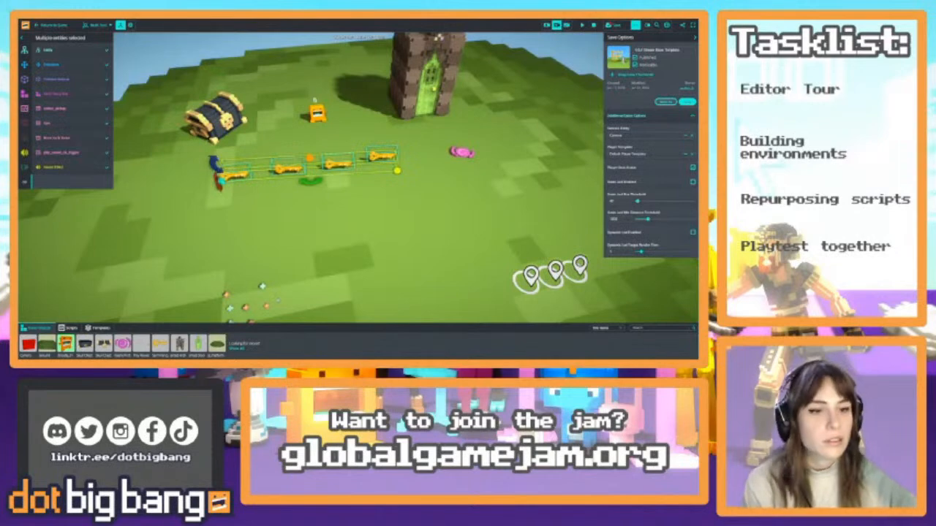
pyautogui.moveTo(441, 226); pyautogui.dragTo(491, 223, button='right')
pyautogui.press('s')
pyautogui.press('w')
pyautogui.press('w')
pyautogui.press('a')
pyautogui.press('w')
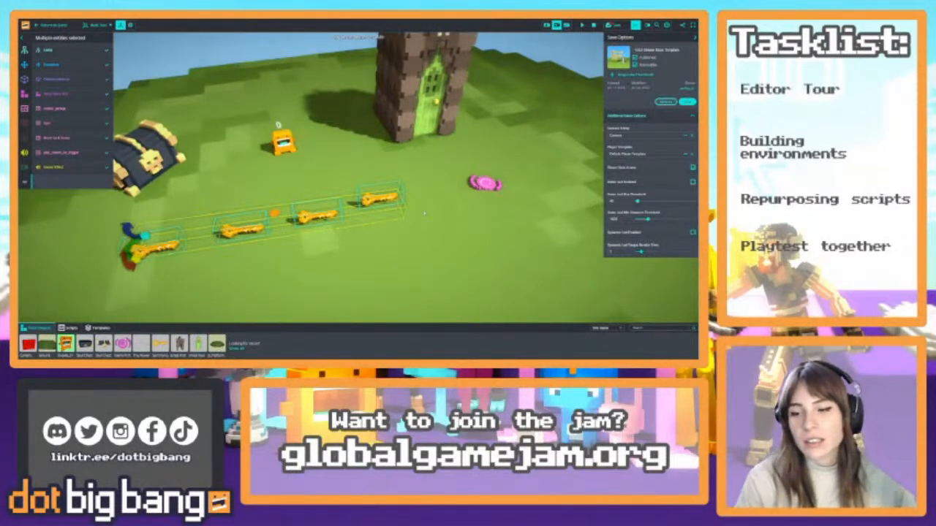
pyautogui.press('s')
pyautogui.moveTo(441, 179); pyautogui.dragTo(424, 252, button='right')
pyautogui.press('s')
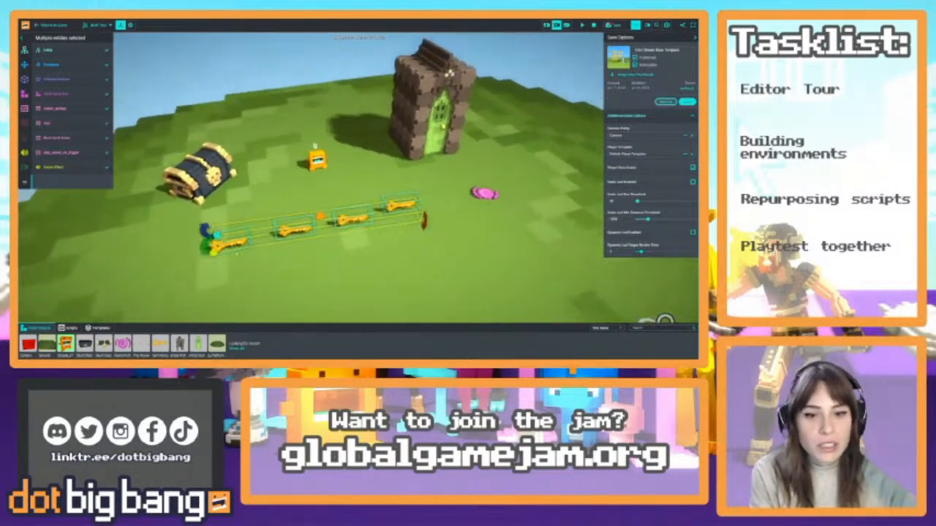
pyautogui.moveTo(217, 236); pyautogui.dragTo(221, 232)
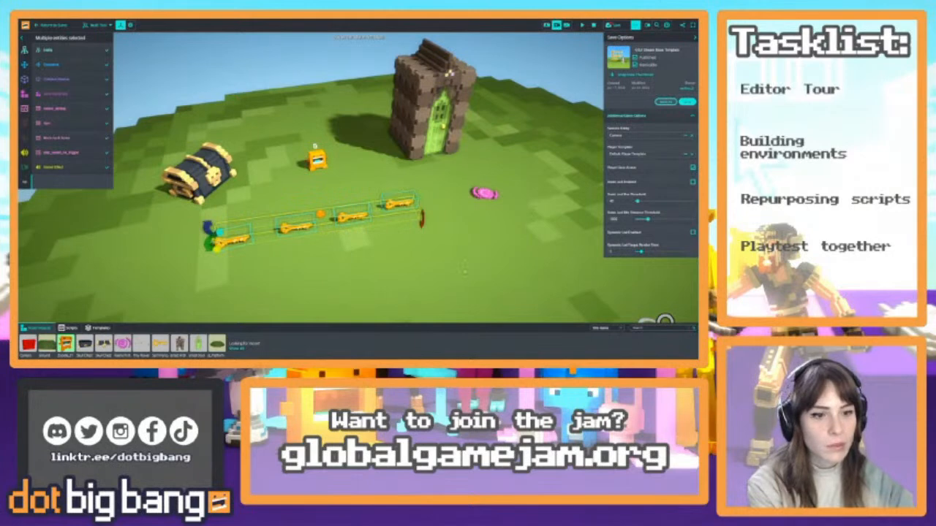
pyautogui.press('Delete')
# Place two keys from the template library on the grass in front of the chest
pyautogui.click(97, 327)
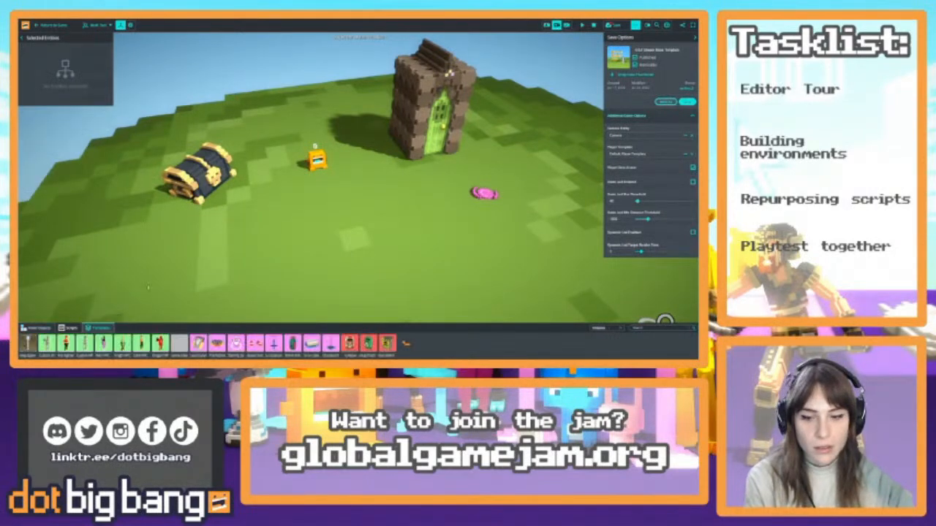
pyautogui.click(604, 333)
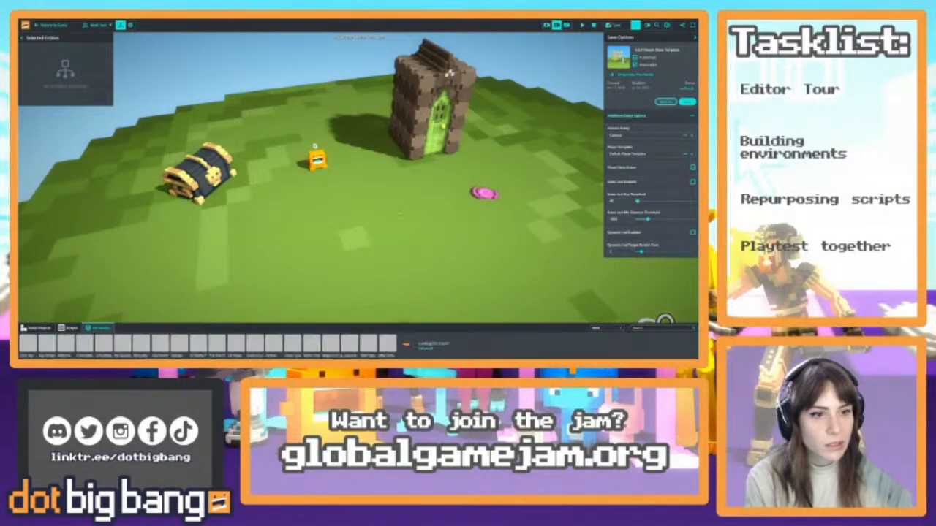
pyautogui.moveTo(497, 241)
pyautogui.mouseDown(button='right')
pyautogui.moveTo(519, 245)
pyautogui.moveTo(483, 230)
pyautogui.mouseUp(button='right')
pyautogui.moveTo(27, 343); pyautogui.dragTo(236, 233)
pyautogui.click(243, 231)
pyautogui.click(250, 219)
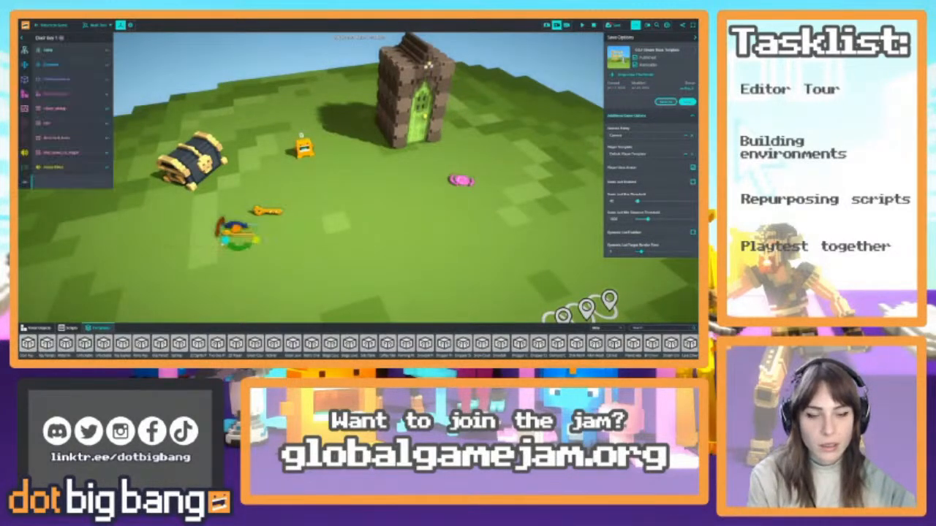
# Move the Faerie Portal closer to the chest and keys, and return to the game to walk the avatar around the platform
pyautogui.click(461, 180)
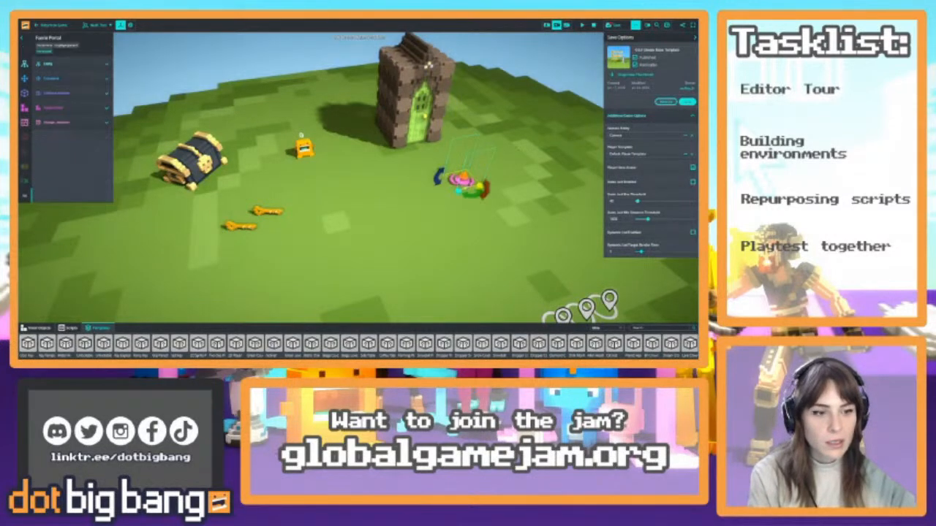
pyautogui.moveTo(461, 181); pyautogui.dragTo(366, 190)
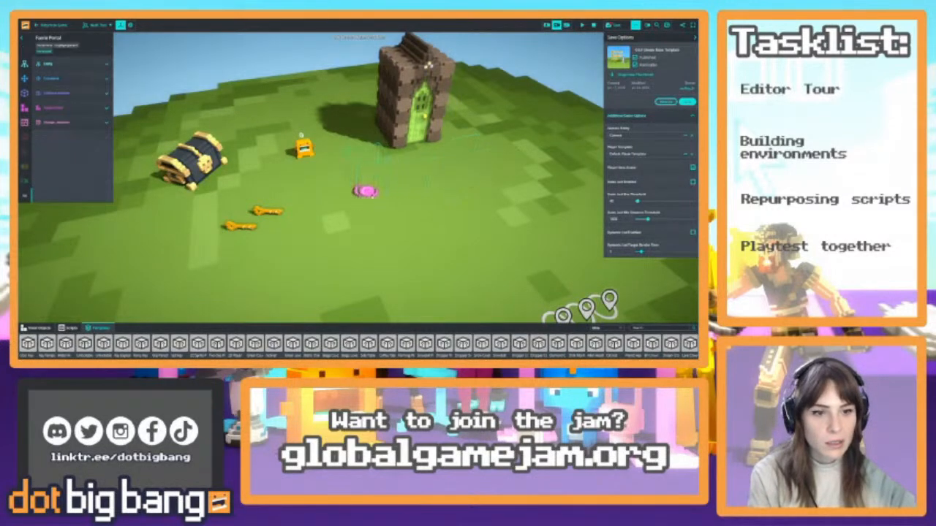
pyautogui.click(47, 25)
pyautogui.press('w')
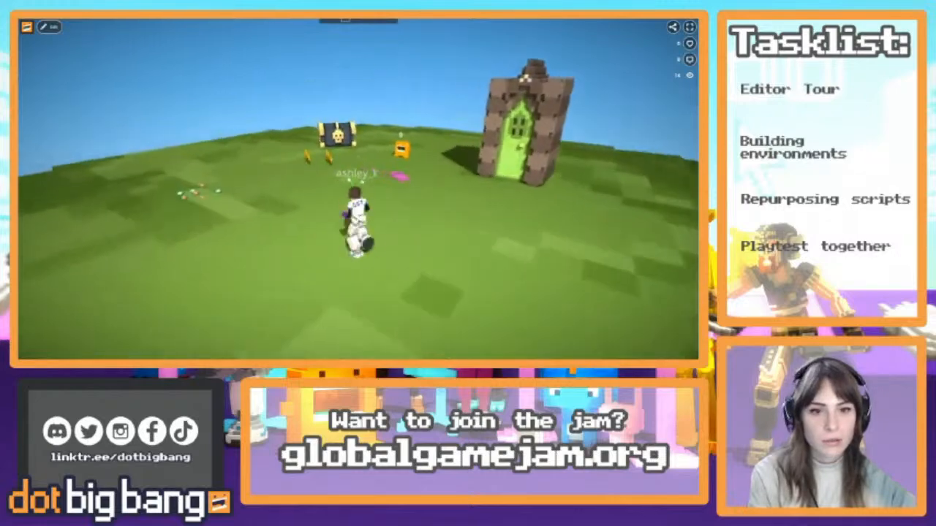
pyautogui.press('d')
pyautogui.press('w')
pyautogui.press('s')
pyautogui.press('d')
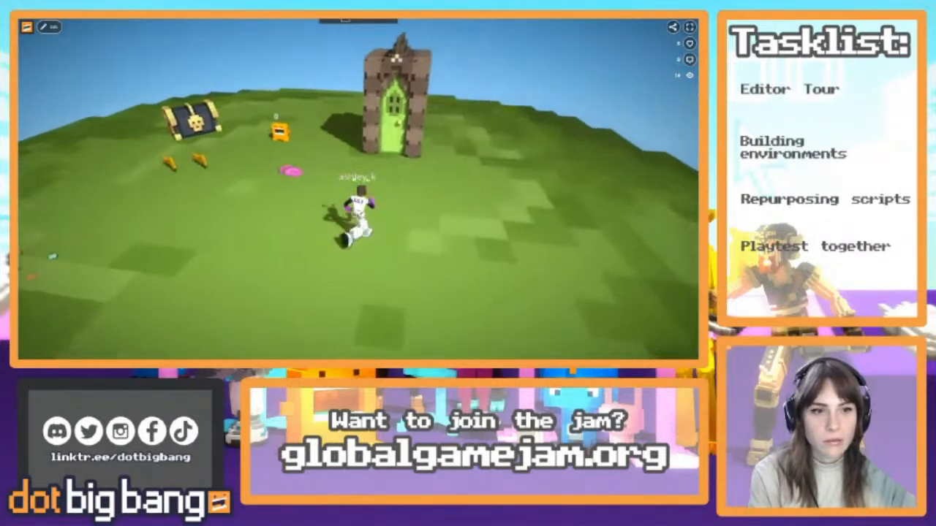
# Reopen the game for editing, run it inside the editor and examine the entity list, including the scripts attached to the player
pyautogui.click(49, 27)
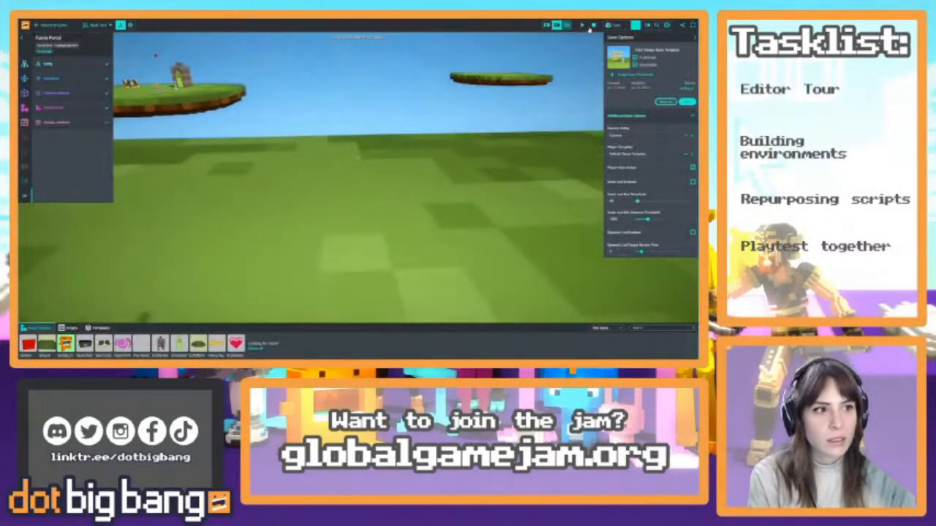
pyautogui.moveTo(571, 47); pyautogui.dragTo(329, 146, button='right')
pyautogui.scroll(-5, 410, 182)
pyautogui.press('w')
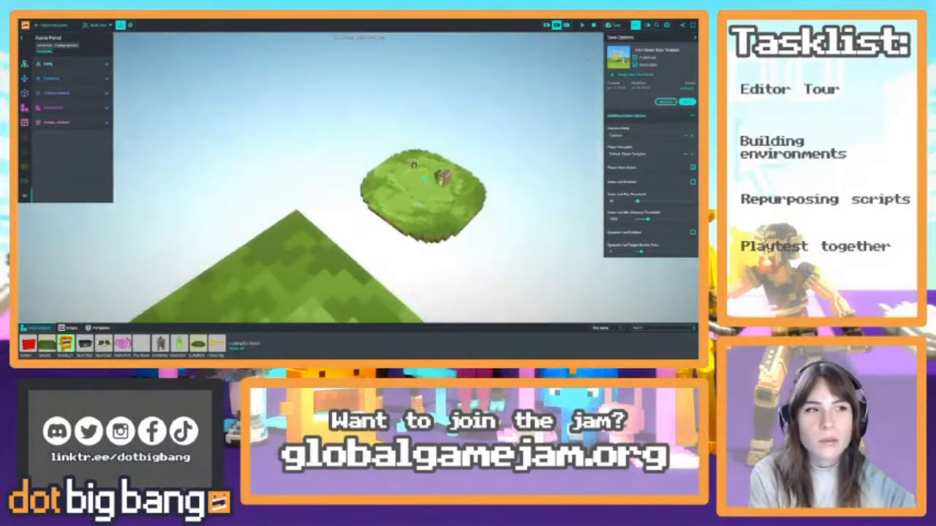
pyautogui.click(656, 25)
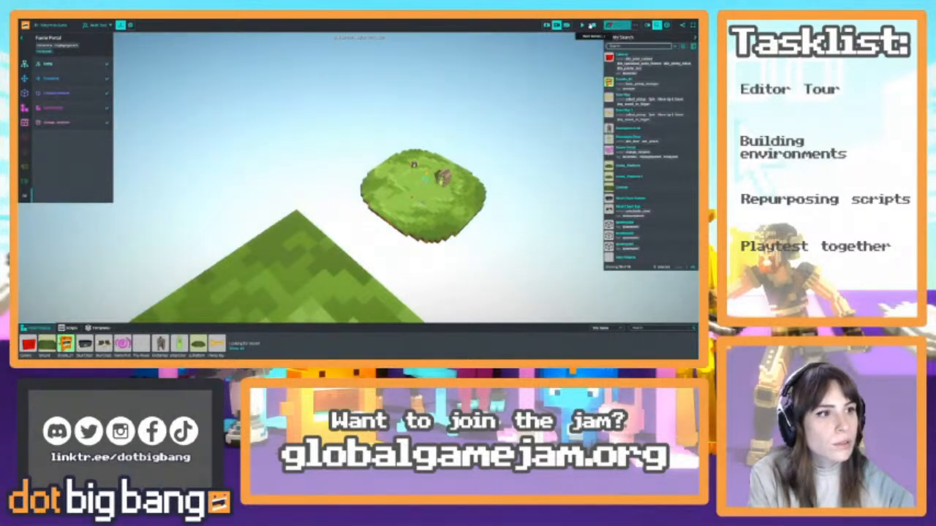
pyautogui.click(582, 25)
pyautogui.press('w')
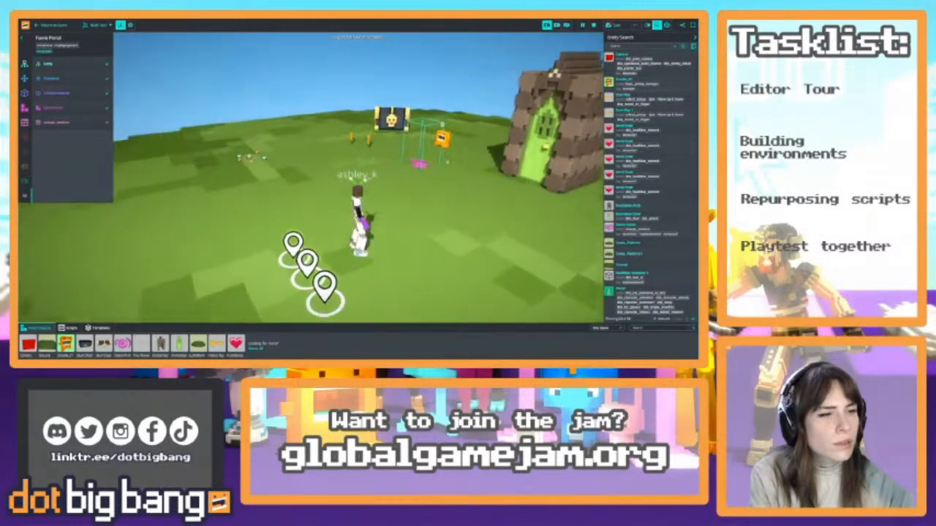
pyautogui.scroll(-3, 664, 223)
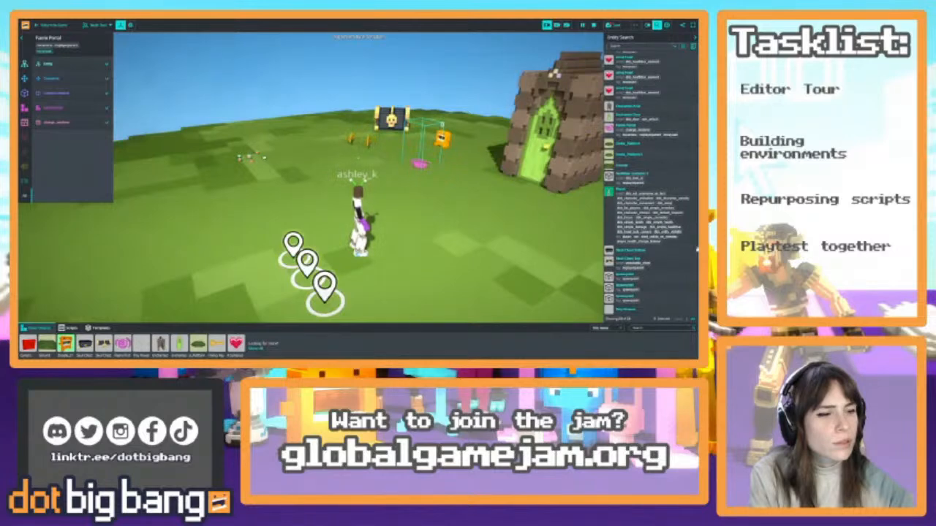
pyautogui.press('w')
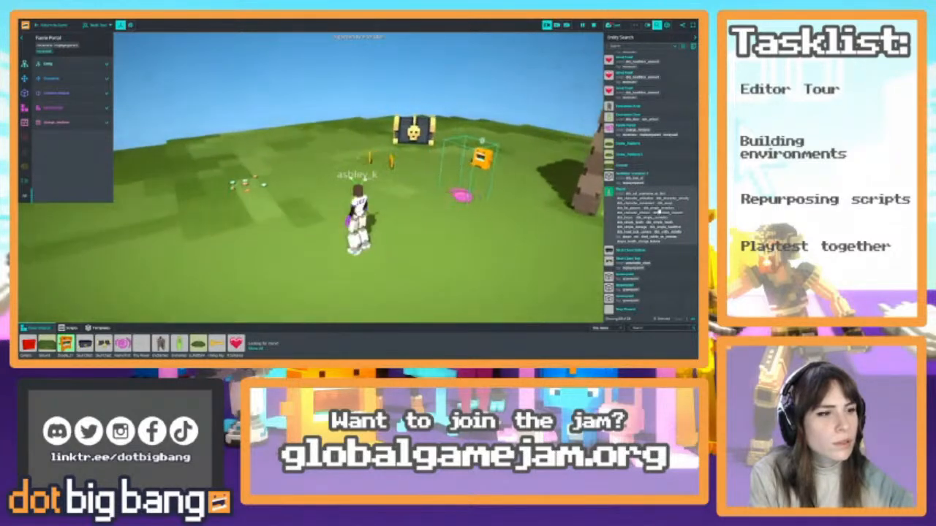
pyautogui.scroll(3, 662, 226)
pyautogui.moveTo(468, 198); pyautogui.dragTo(571, 212, button='right')
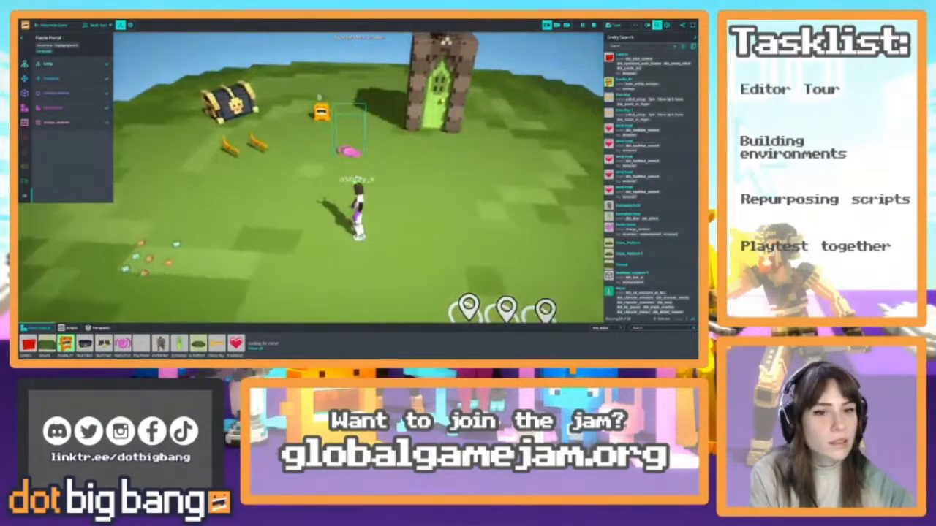
pyautogui.click(595, 26)
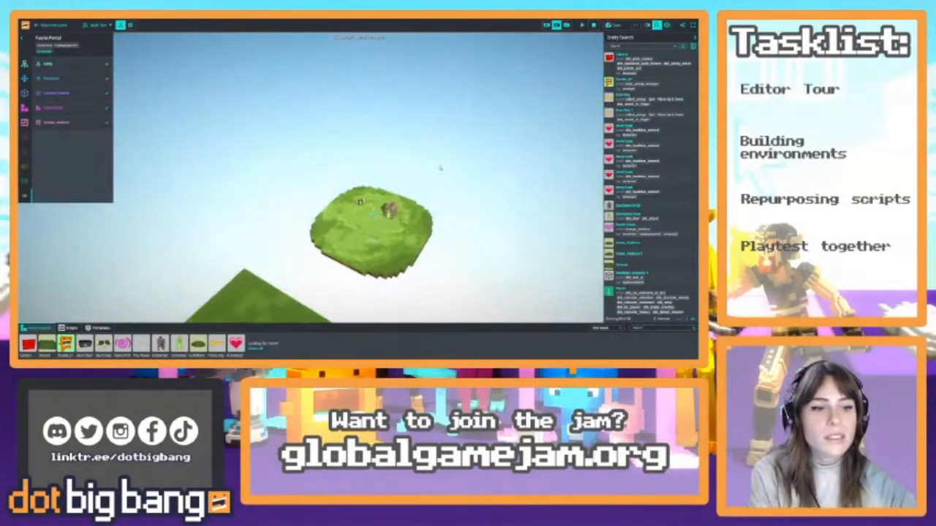
# Select one Door Key from the entity list and move it away from the chest towards the spawn points
pyautogui.press('w')
pyautogui.moveTo(441, 167); pyautogui.dragTo(421, 175, button='right')
pyautogui.press('w')
pyautogui.press('s')
pyautogui.click(632, 166)
pyautogui.click(334, 174)
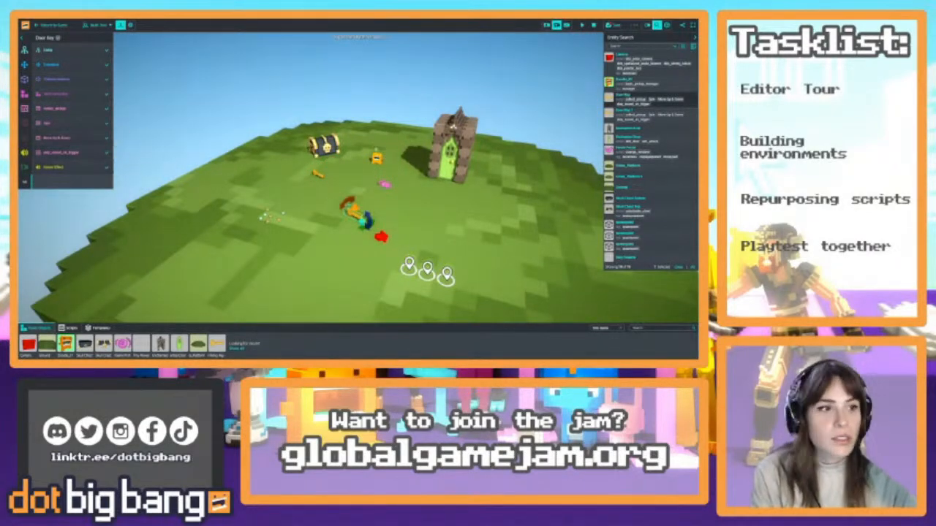
# Playtest by walking the avatar through the nearer key and past the portal and door, and reopen the game for editing
pyautogui.click(580, 26)
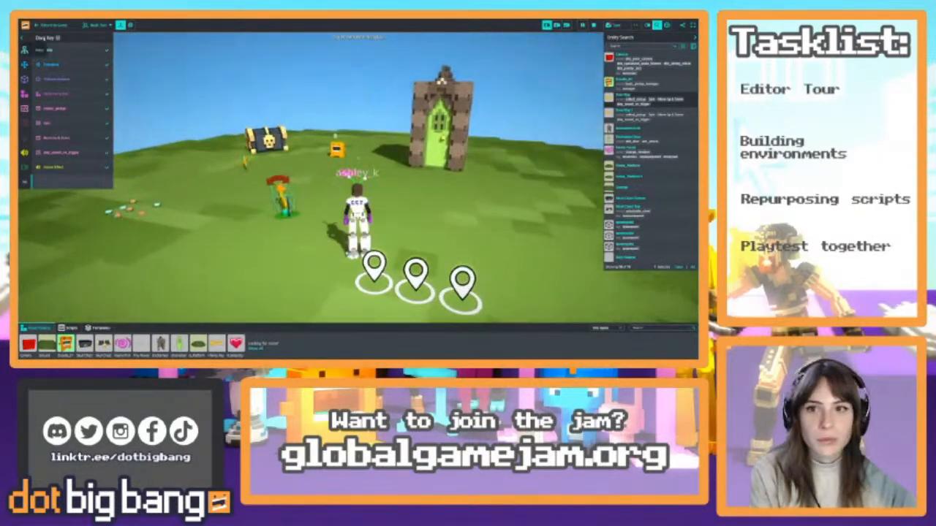
pyautogui.press('w')
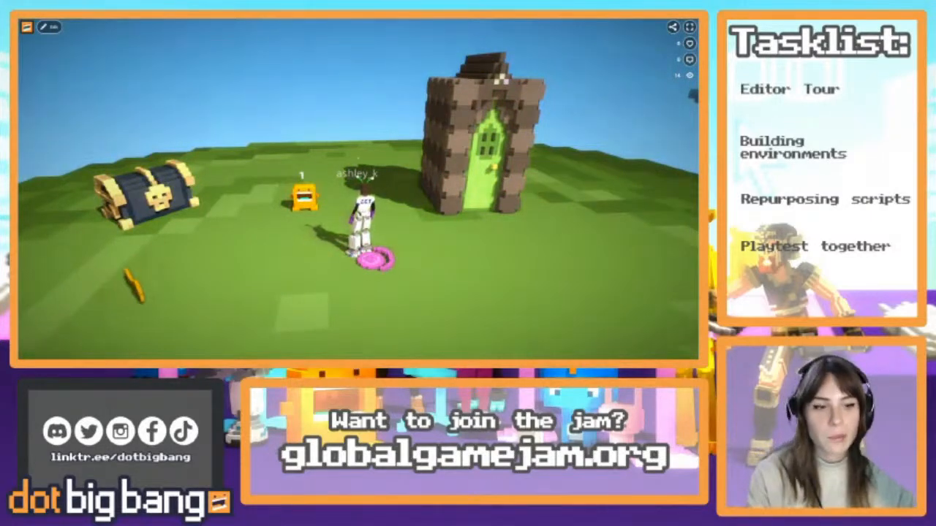
pyautogui.press('d')
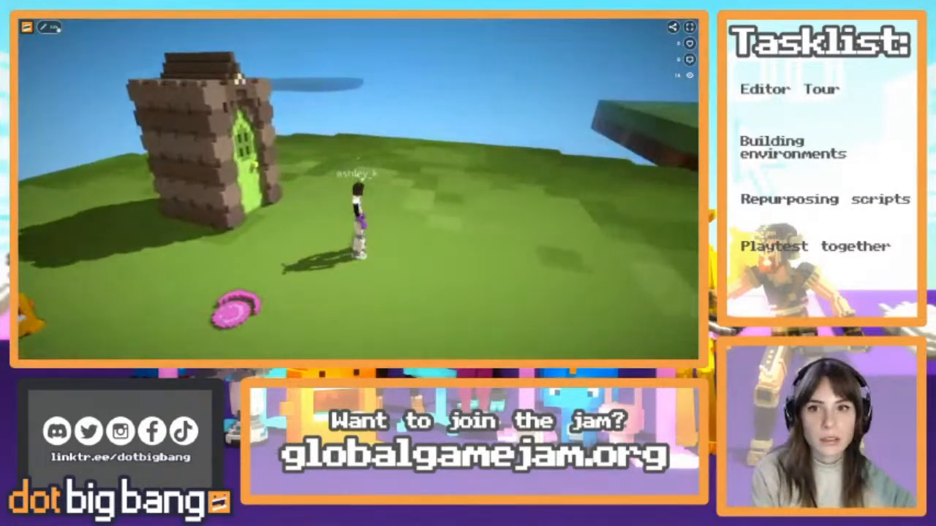
pyautogui.click(58, 29)
pyautogui.press('s')
pyautogui.press('d')
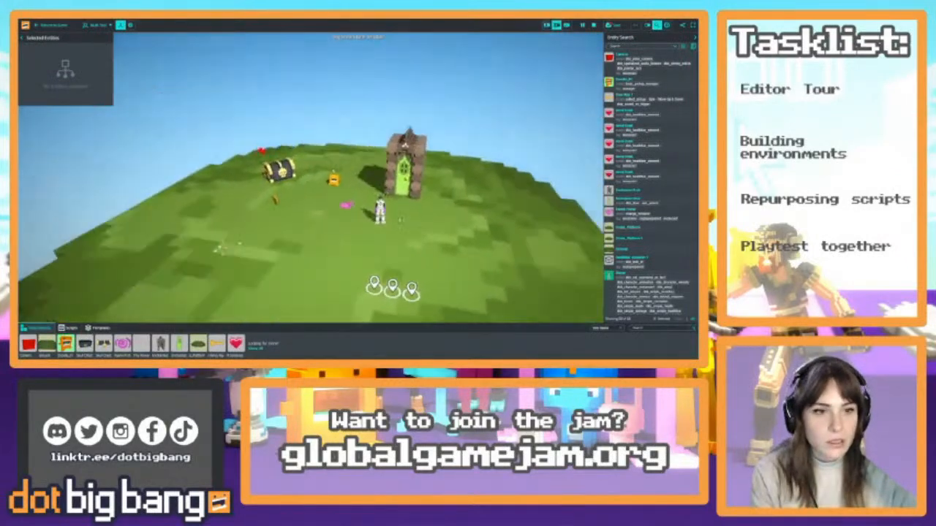
# Select the Faerie Portal and attach the teleport-on-contact userscript to it
pyautogui.press('w')
pyautogui.moveTo(401, 220); pyautogui.dragTo(366, 190, button='right')
pyautogui.press('w')
pyautogui.press('w')
pyautogui.press('s')
pyautogui.click(340, 174)
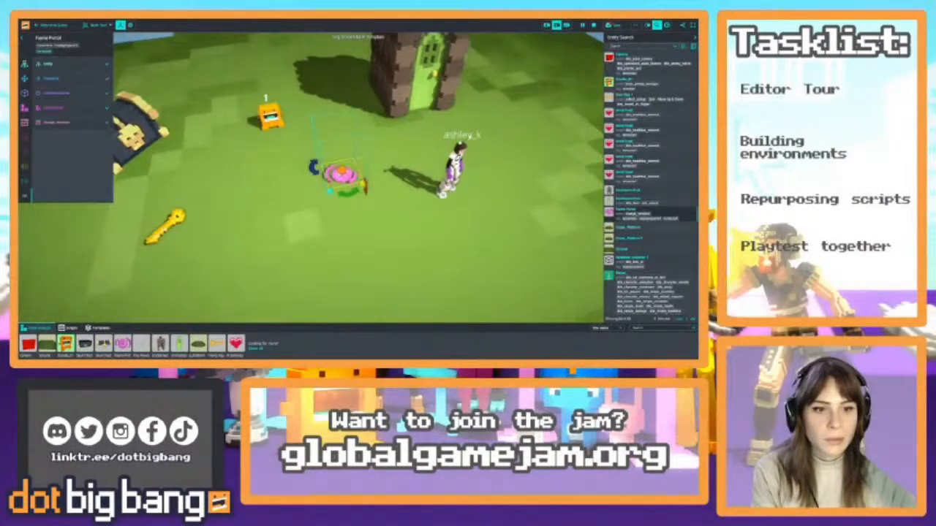
pyautogui.click(40, 126)
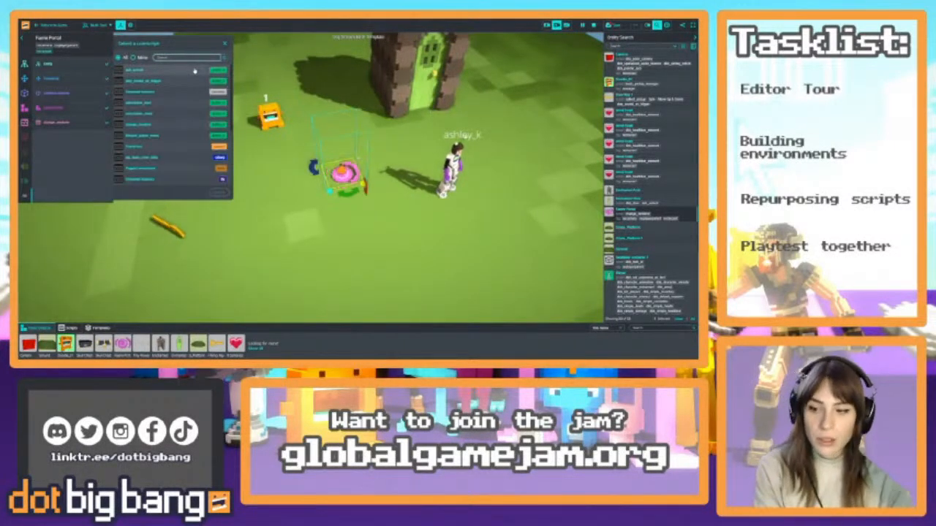
pyautogui.write('db')
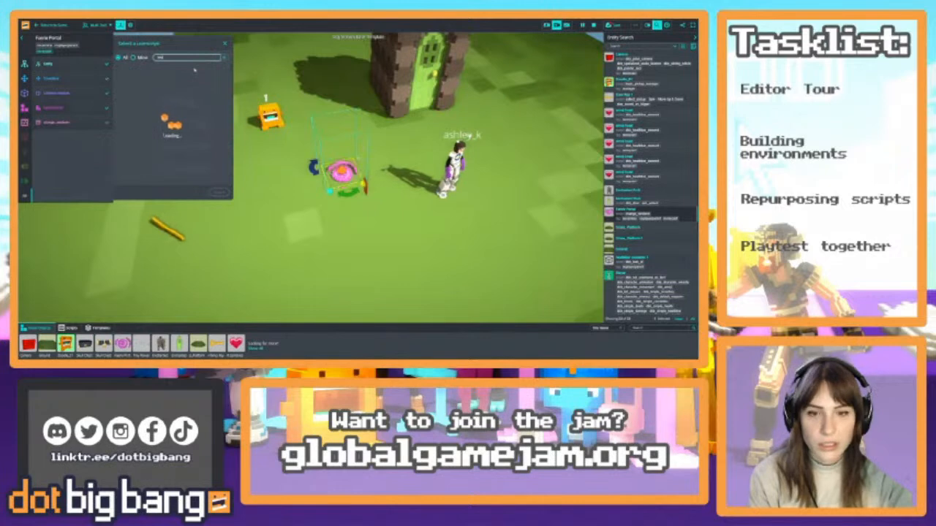
pyautogui.write('port')
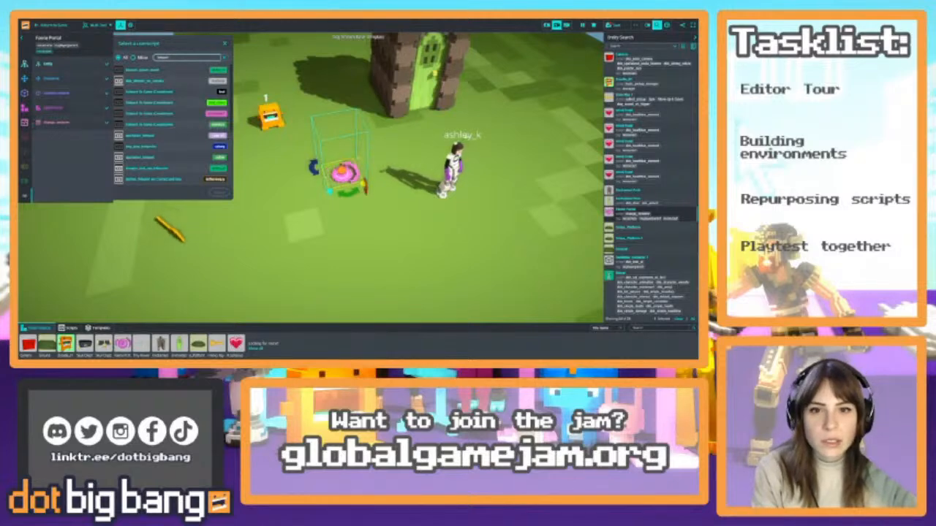
pyautogui.click(160, 83)
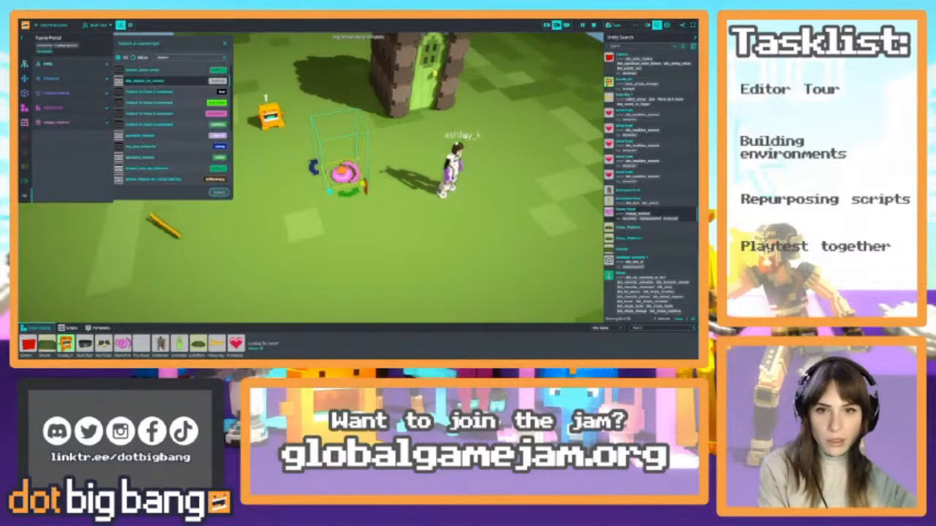
pyautogui.click(219, 192)
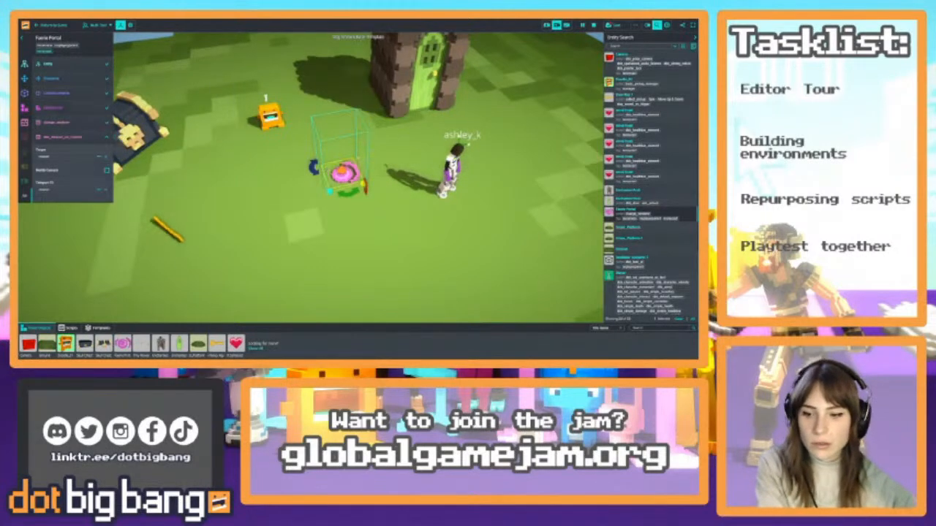
# Search the object library for a marker and place it on the grass of the empty platform as the teleport destination
pyautogui.moveTo(439, 183)
pyautogui.mouseDown(button='right')
pyautogui.moveTo(402, 142)
pyautogui.moveTo(443, 166)
pyautogui.mouseUp(button='right')
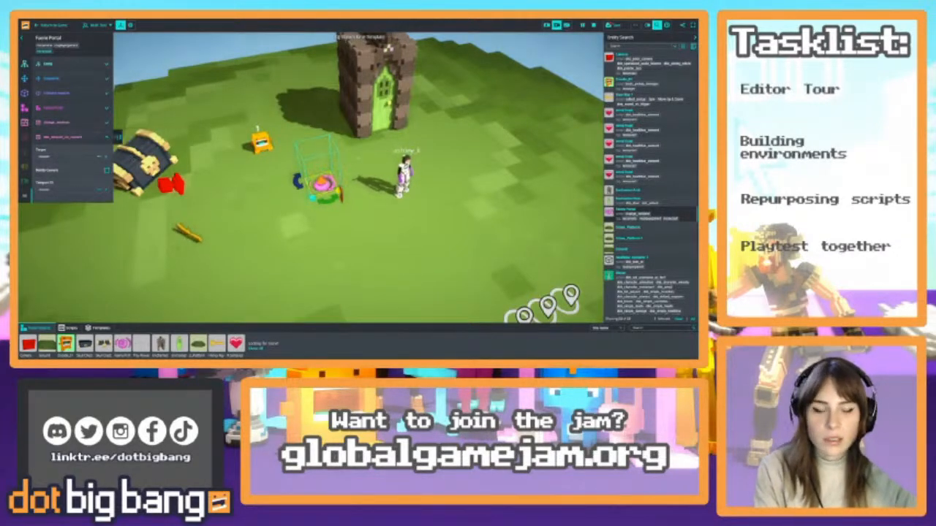
pyautogui.moveTo(380, 175); pyautogui.dragTo(431, 178, button='right')
pyautogui.press('e')
pyautogui.press('w')
pyautogui.press('w')
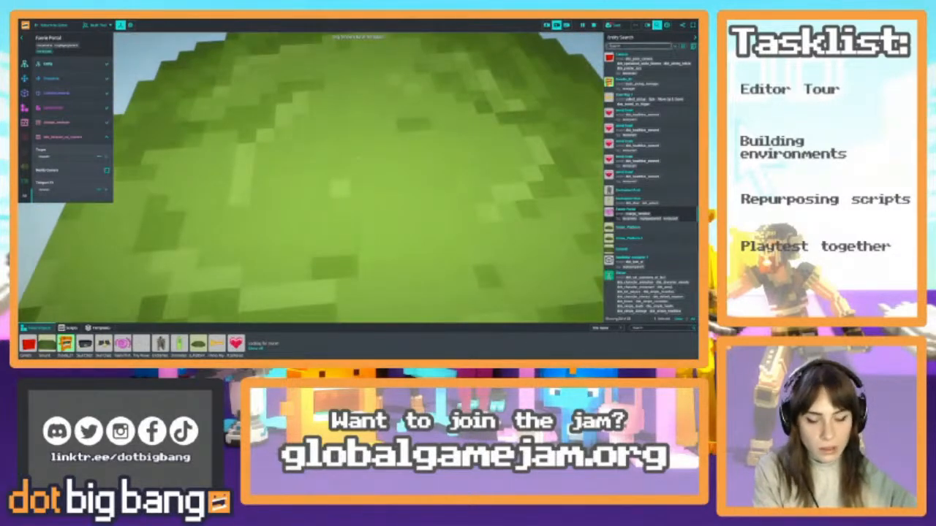
pyautogui.click(603, 328)
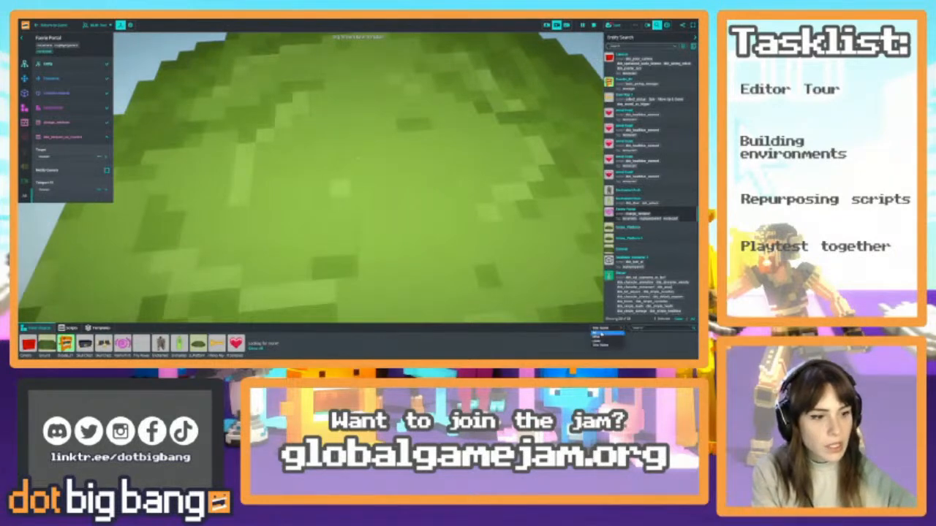
pyautogui.click(641, 329)
pyautogui.write('tree')
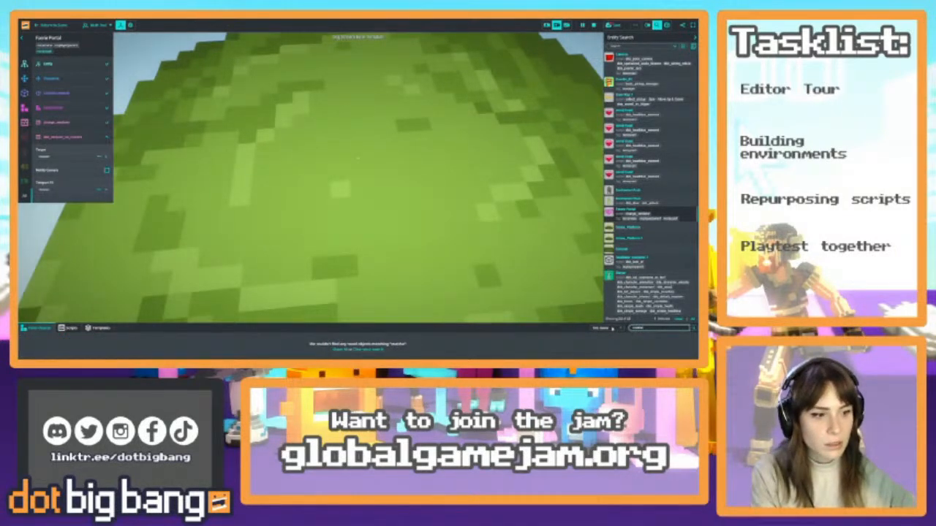
pyautogui.click(612, 328)
pyautogui.click(602, 342)
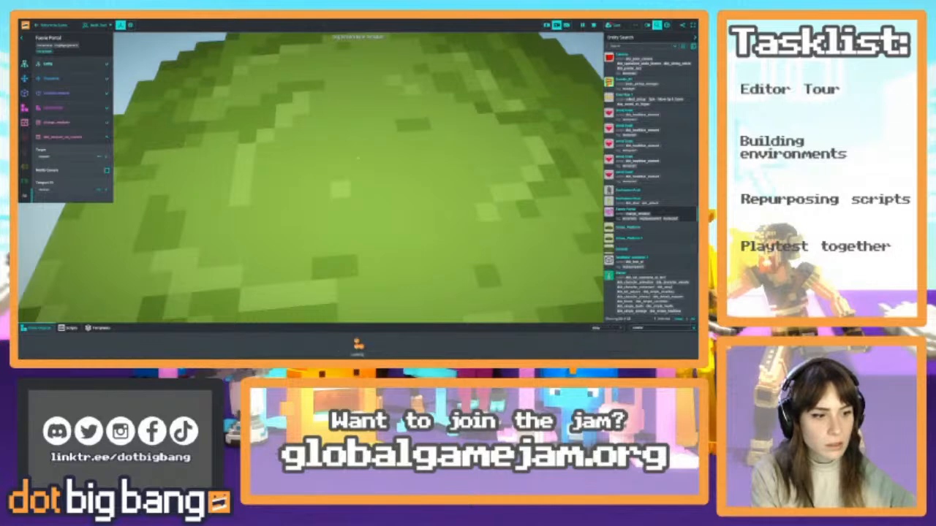
pyautogui.doubleClick(638, 329)
pyautogui.write('cloud')
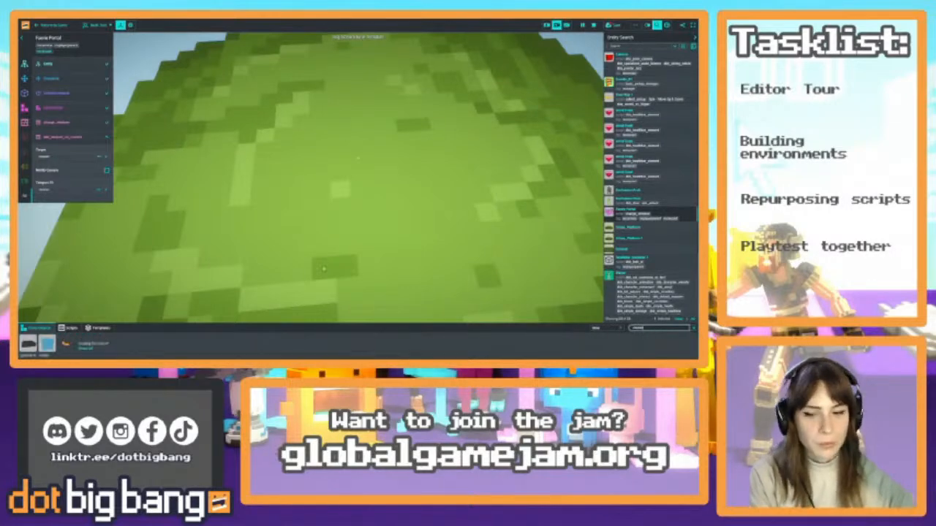
pyautogui.click(48, 342)
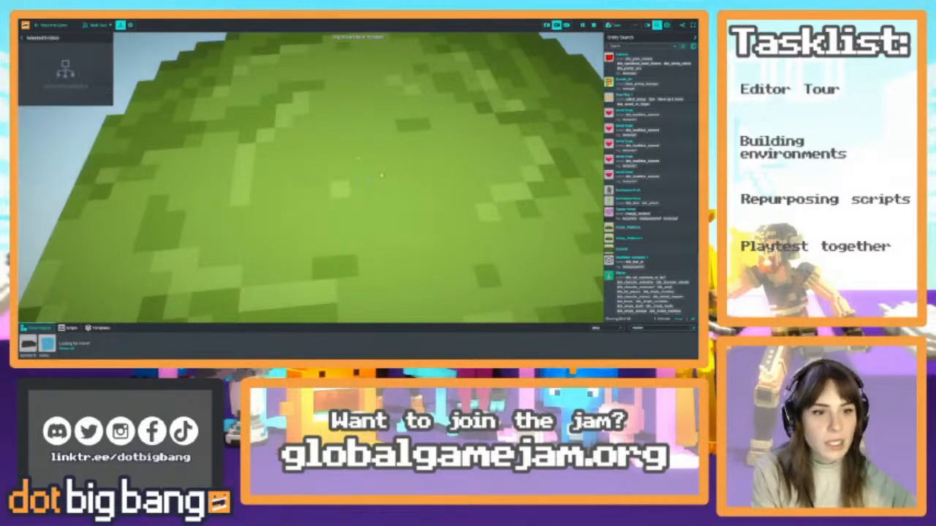
pyautogui.click(382, 175)
# Resize the marker on the grass and remove its collision component
pyautogui.scroll(5, 382, 176)
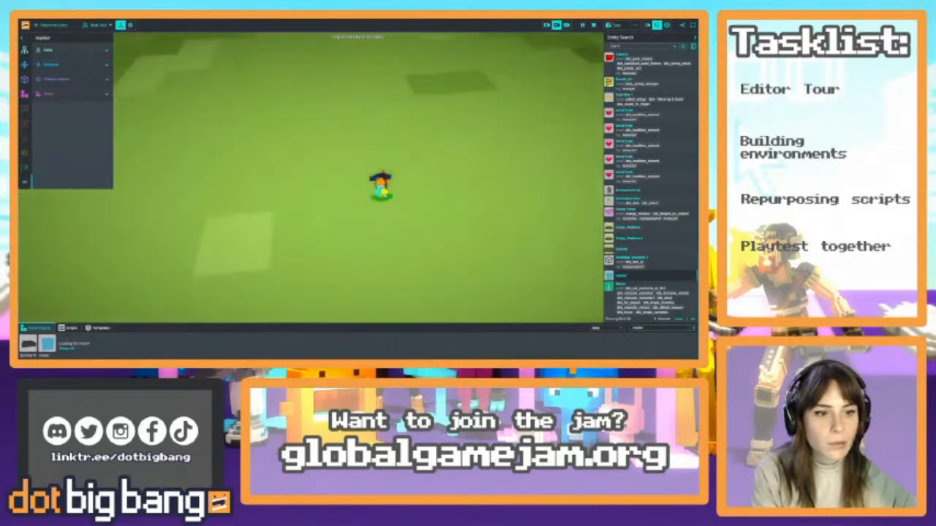
pyautogui.moveTo(385, 192); pyautogui.dragTo(431, 221)
pyautogui.scroll(-5, 431, 221)
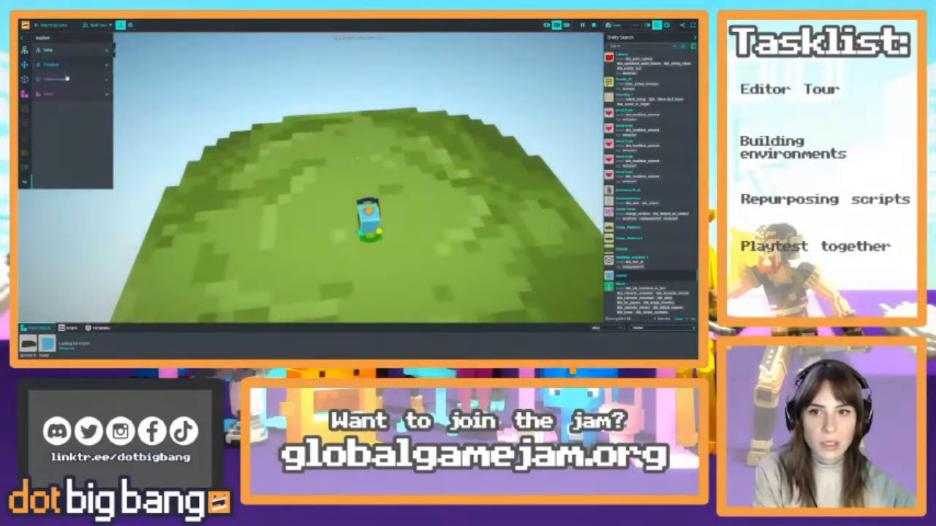
pyautogui.click(67, 79)
pyautogui.click(121, 80)
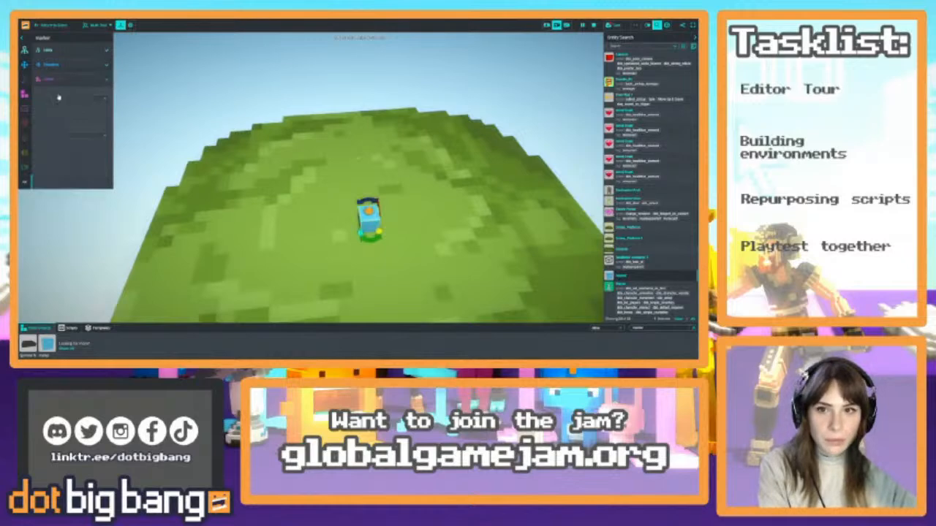
pyautogui.scroll(5, 409, 263)
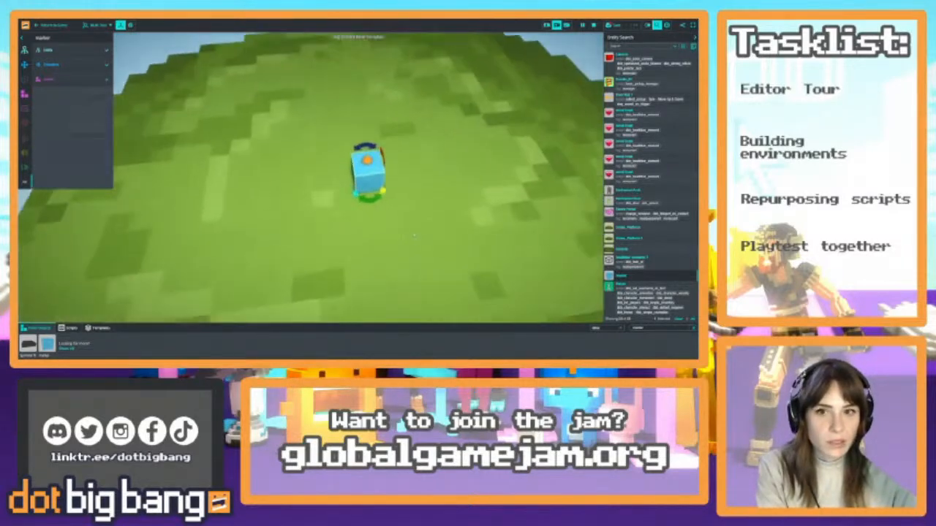
pyautogui.moveTo(389, 208)
pyautogui.mouseDown()
pyautogui.moveTo(383, 204)
pyautogui.moveTo(404, 243)
pyautogui.mouseUp()
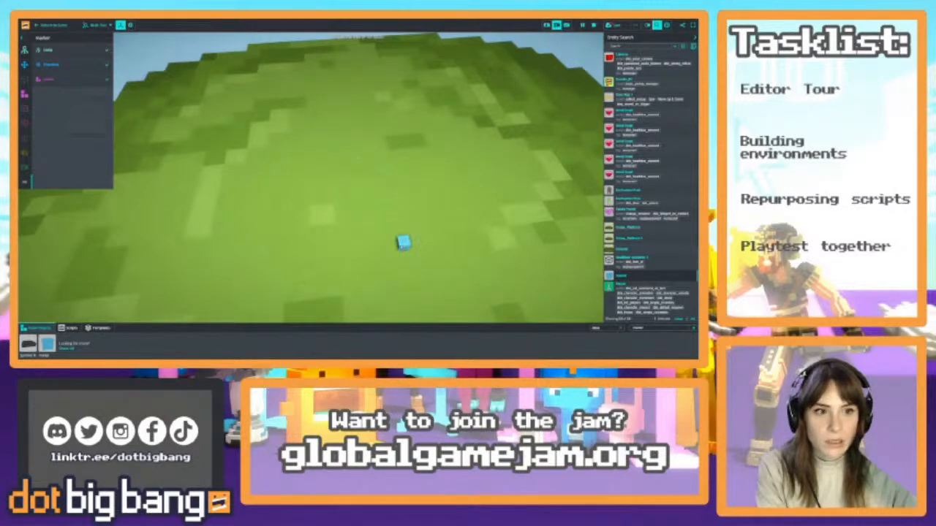
# Rename the marker on the empty platform as Teleport Target 1
pyautogui.click(66, 50)
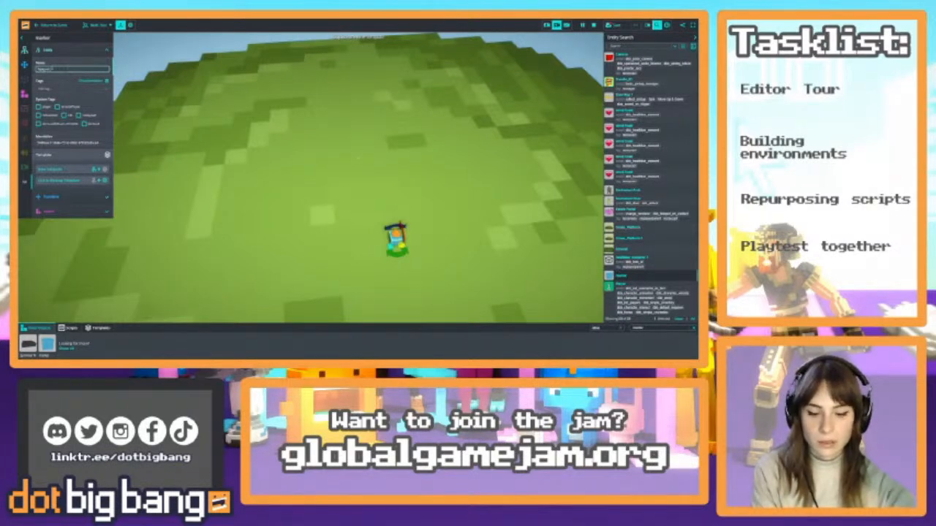
pyautogui.click(63, 54)
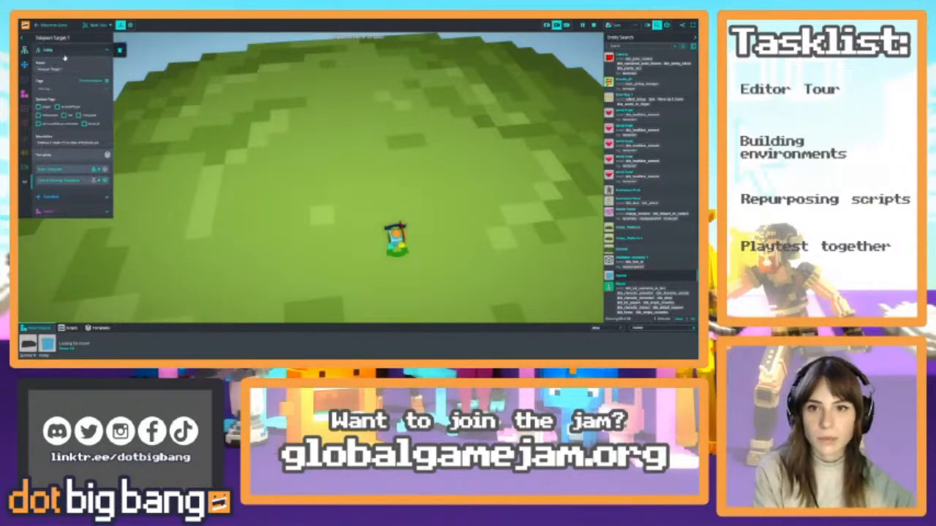
# Select the Faerie Portal and set its teleport-on-contact script's target to Teleport Target 1
pyautogui.moveTo(406, 215); pyautogui.dragTo(343, 219, button='right')
pyautogui.press('w')
pyautogui.press('w')
pyautogui.click(270, 155)
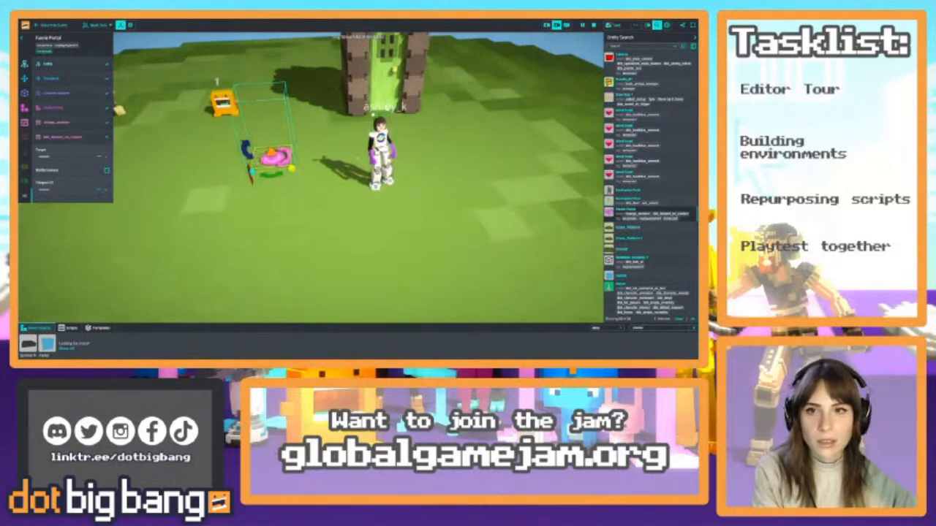
pyautogui.moveTo(272, 156); pyautogui.dragTo(255, 154, button='right')
pyautogui.press('s')
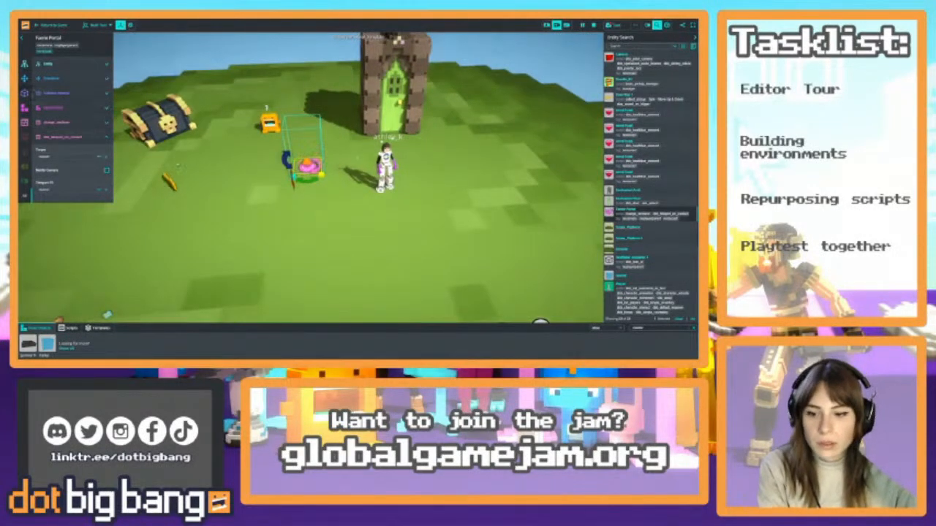
pyautogui.click(55, 156)
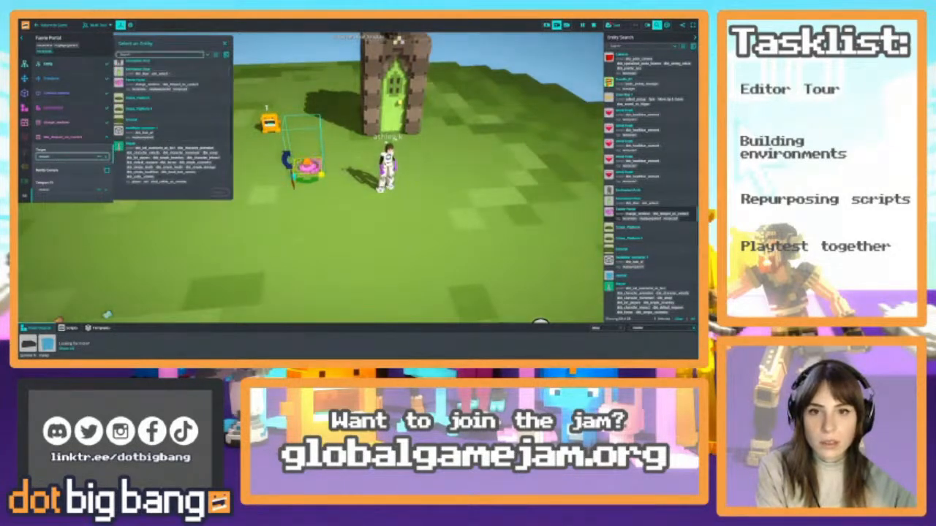
pyautogui.write('tel')
pyautogui.click(139, 79)
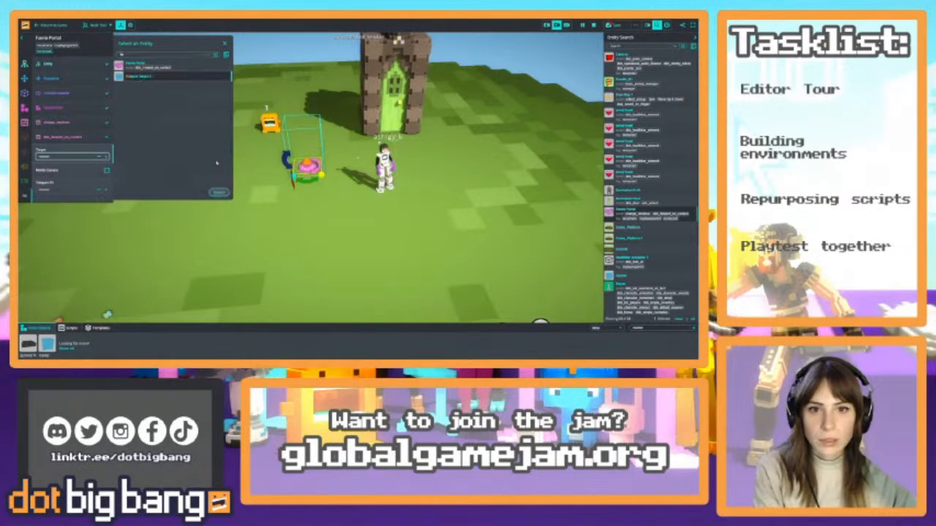
pyautogui.click(218, 193)
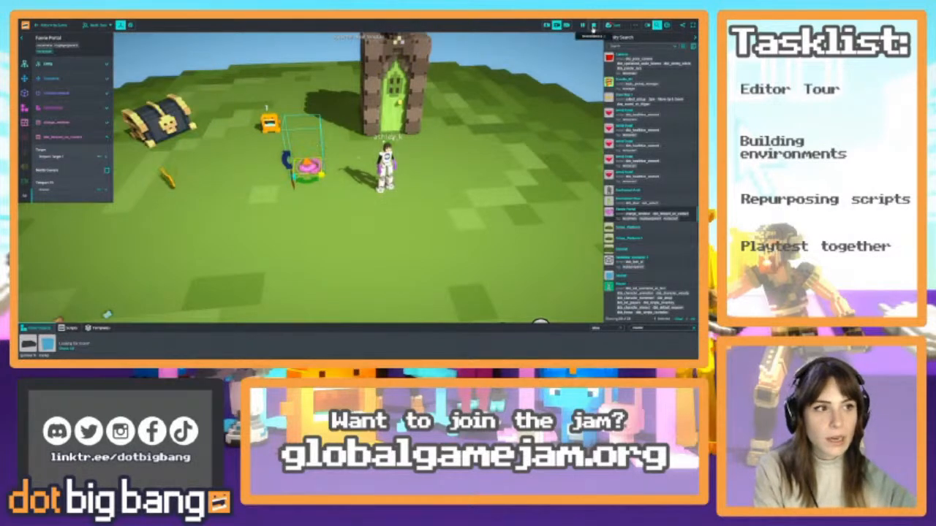
# Playtest by walking the avatar into the Faerie Portal and around the destination platform, and reopen the game for editing
pyautogui.click(592, 27)
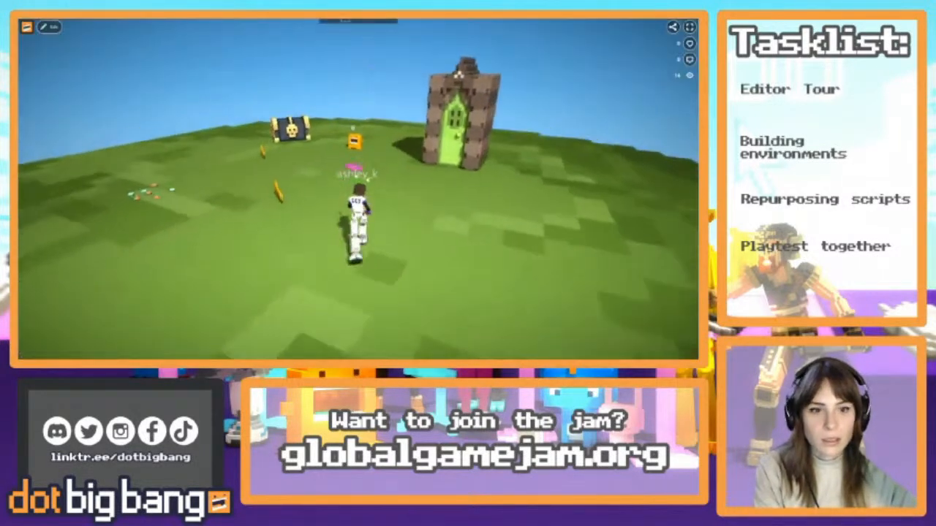
pyautogui.press('w')
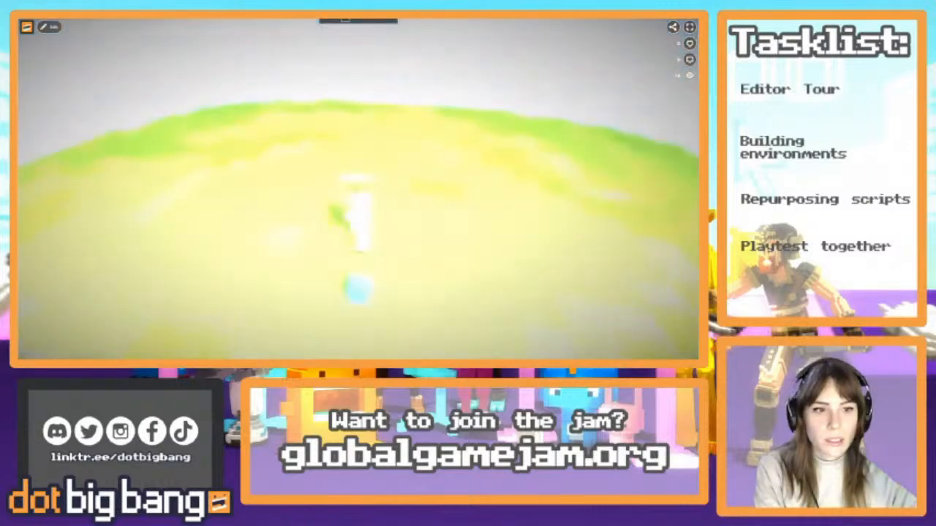
pyautogui.press('w')
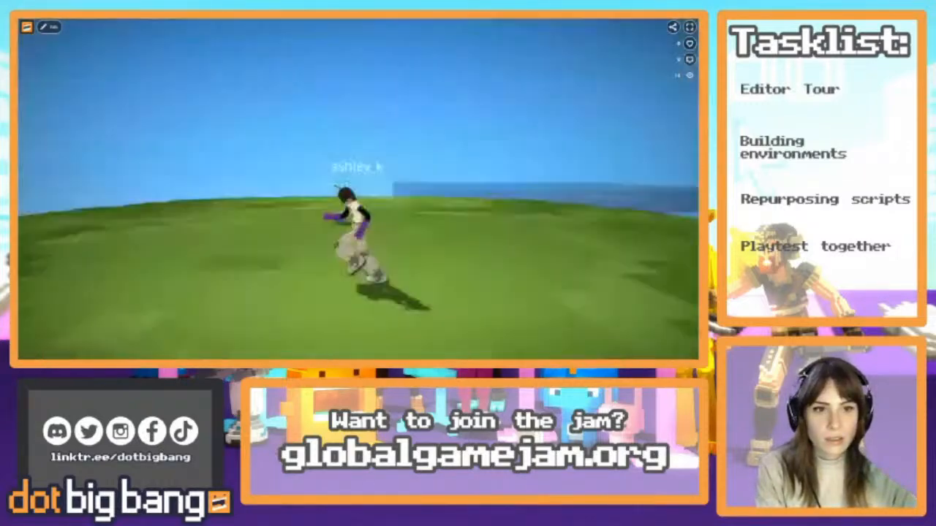
pyautogui.press('w')
pyautogui.press('s')
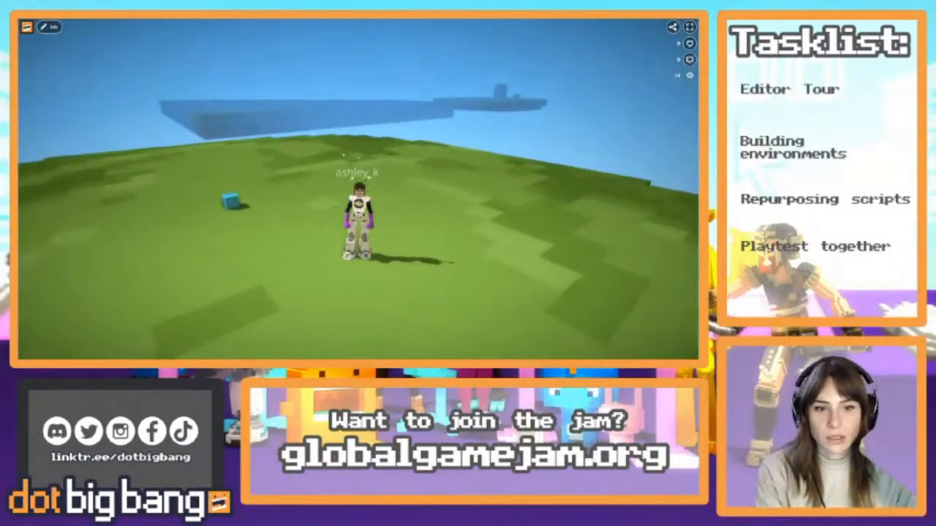
pyautogui.moveTo(293, 169); pyautogui.dragTo(431, 228)
pyautogui.click(48, 26)
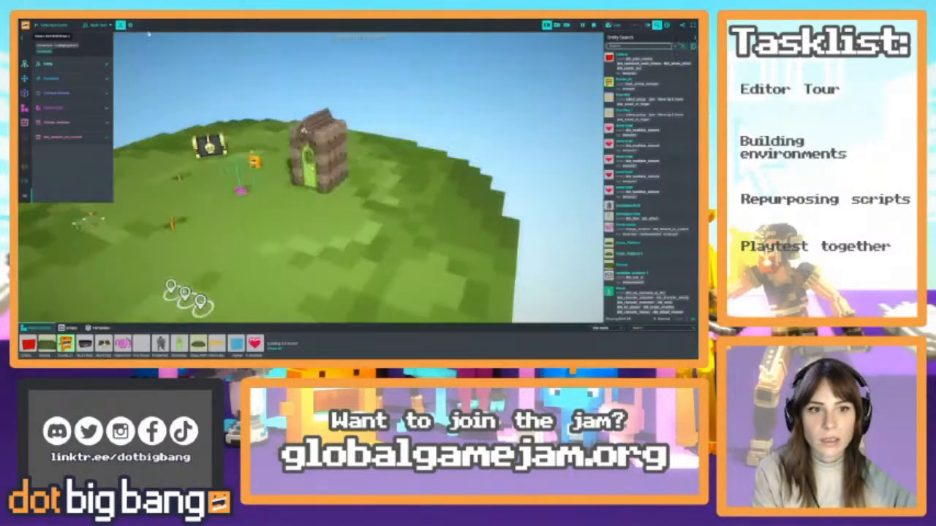
# Select the door together with its stone arch and move both farther back on the grass, beyond the orange doodle
pyautogui.moveTo(535, 168); pyautogui.dragTo(464, 175, button='right')
pyautogui.press('w')
pyautogui.click(434, 143)
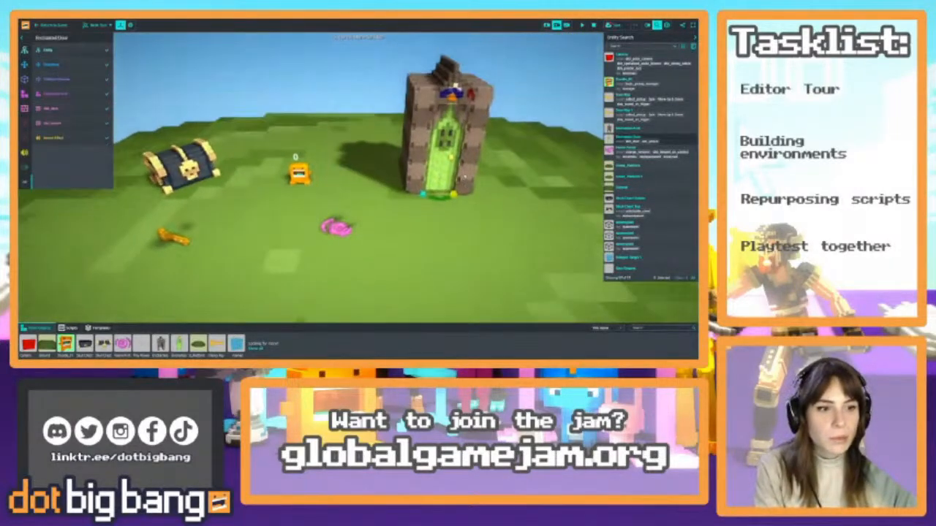
pyautogui.keyDown('shift'); pyautogui.click(464, 176); pyautogui.keyUp('shift')
pyautogui.moveTo(446, 196); pyautogui.dragTo(448, 177)
pyautogui.moveTo(448, 180); pyautogui.dragTo(469, 231, button='right')
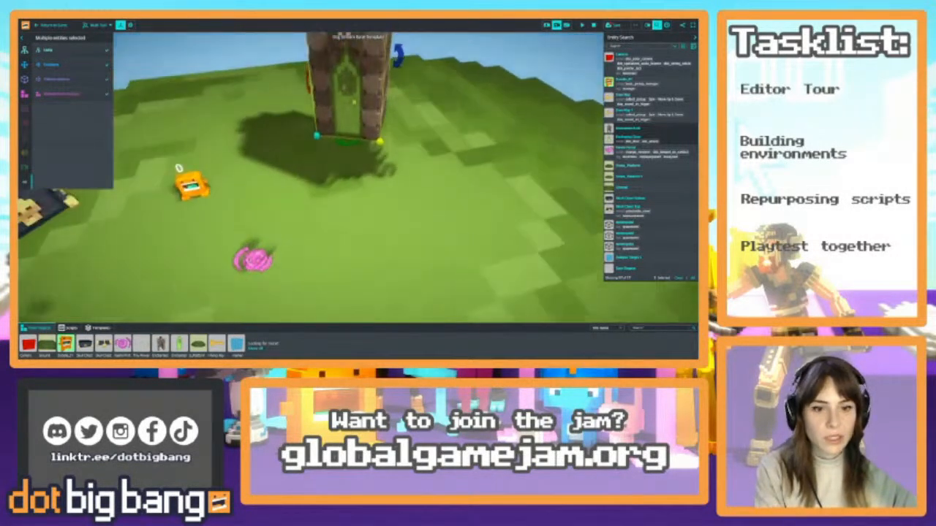
# Move the Faerie Portal from the open grass to the doorway of the stone arch
pyautogui.click(256, 259)
pyautogui.moveTo(256, 259); pyautogui.dragTo(342, 163)
pyautogui.moveTo(341, 163)
pyautogui.mouseDown(button='right')
pyautogui.moveTo(355, 164)
pyautogui.moveTo(342, 158)
pyautogui.mouseUp(button='right')
pyautogui.press('w')
pyautogui.moveTo(328, 244); pyautogui.dragTo(320, 208)
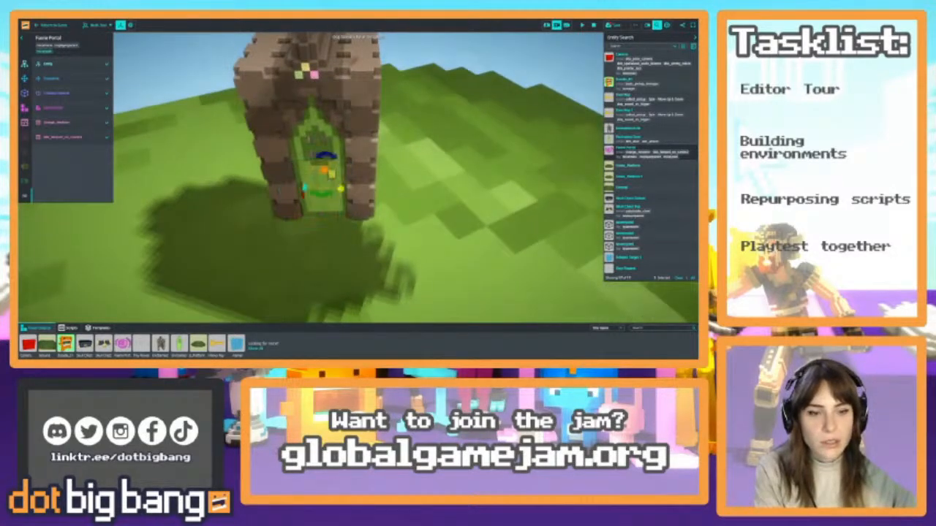
# Position the Faerie Portal between the arch's walls behind the door and rotate it about its vertical axis
pyautogui.press('w')
pyautogui.moveTo(356, 180); pyautogui.dragTo(388, 234, button='right')
pyautogui.click(359, 222)
pyautogui.click(351, 213)
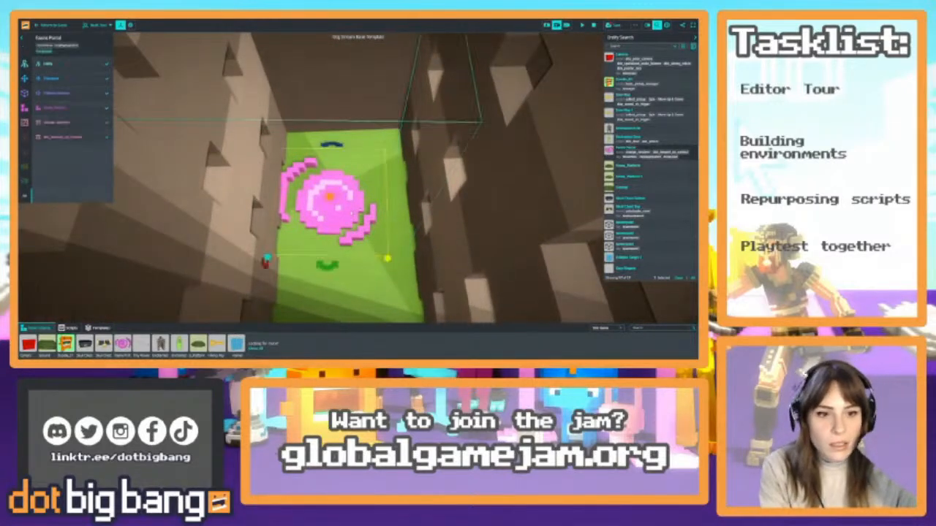
pyautogui.moveTo(346, 256); pyautogui.dragTo(376, 239)
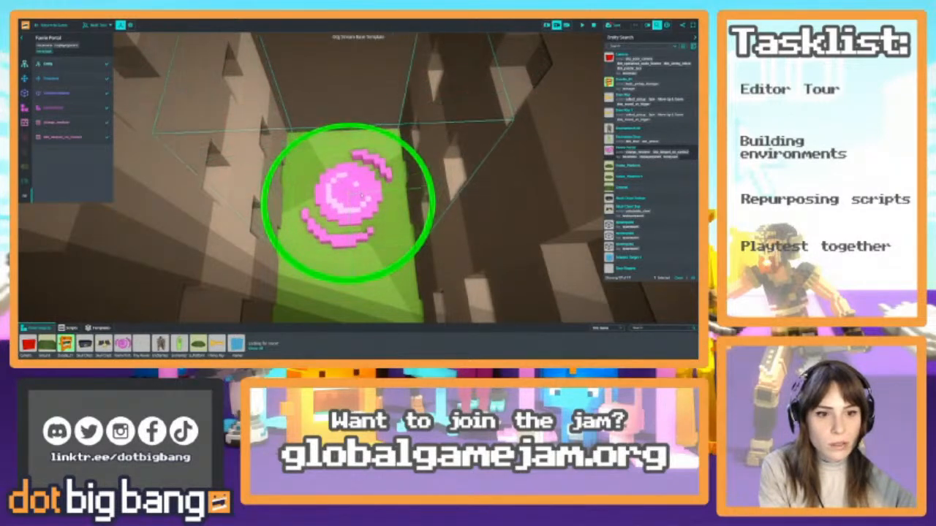
pyautogui.moveTo(362, 202); pyautogui.dragTo(359, 205)
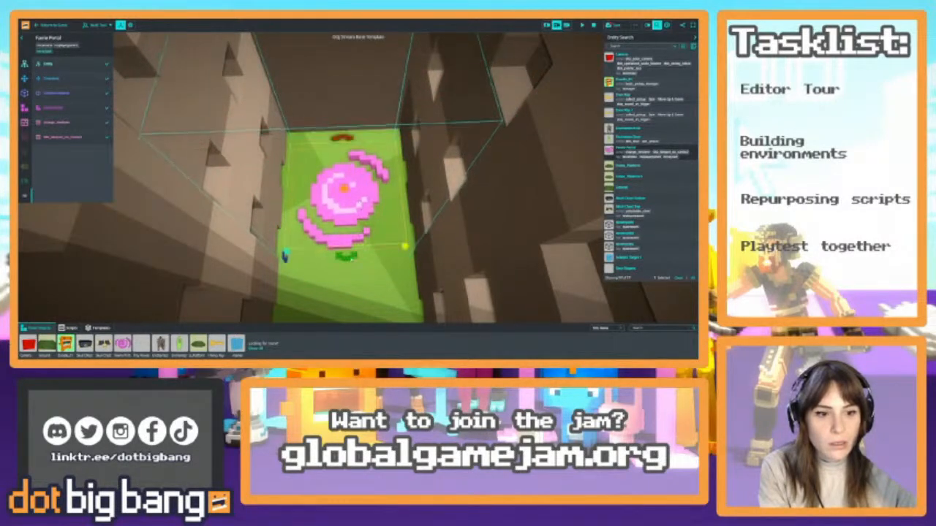
# Playtest by running the avatar up to the locked door without a key and backing away from it
pyautogui.click(74, 23)
pyautogui.press('w')
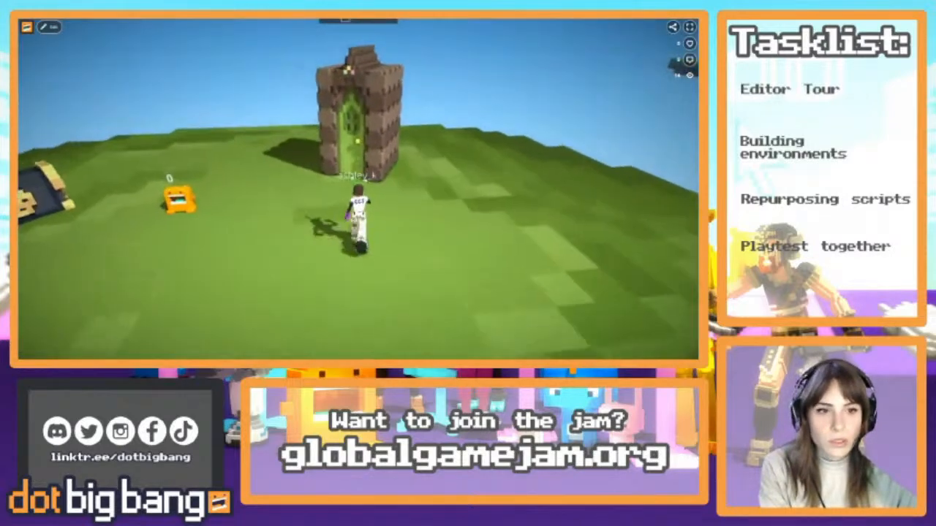
pyautogui.press('w')
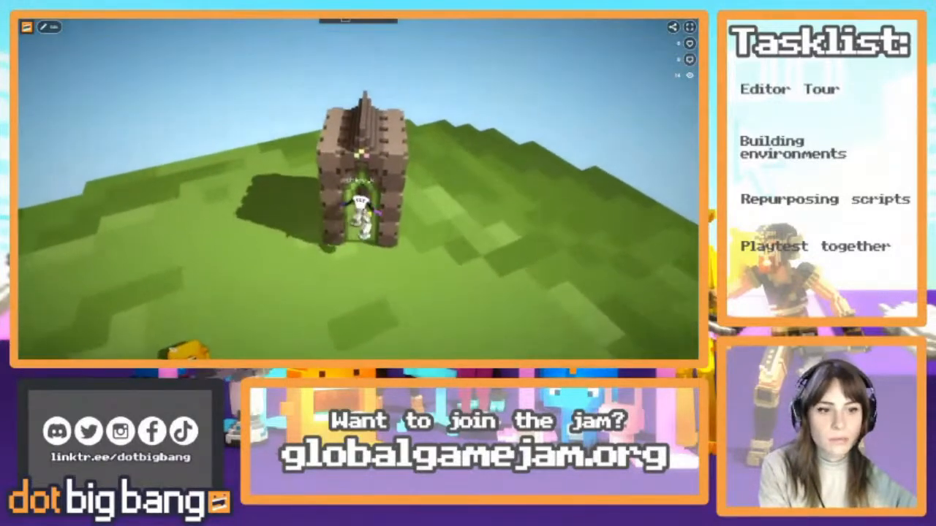
pyautogui.press('s')
pyautogui.press('w')
pyautogui.press('s')
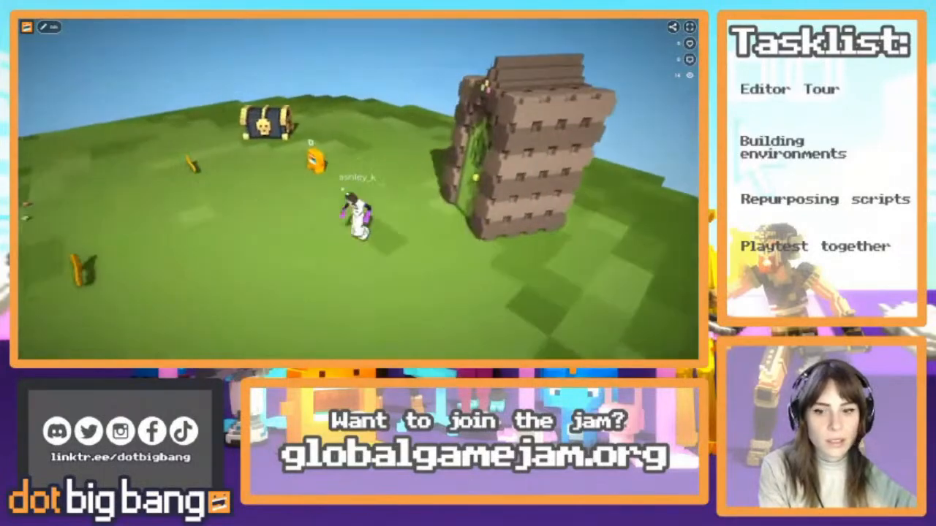
# Collect the nearer key, walk the avatar through the door into the portal, and reopen the game for editing
pyautogui.press('w')
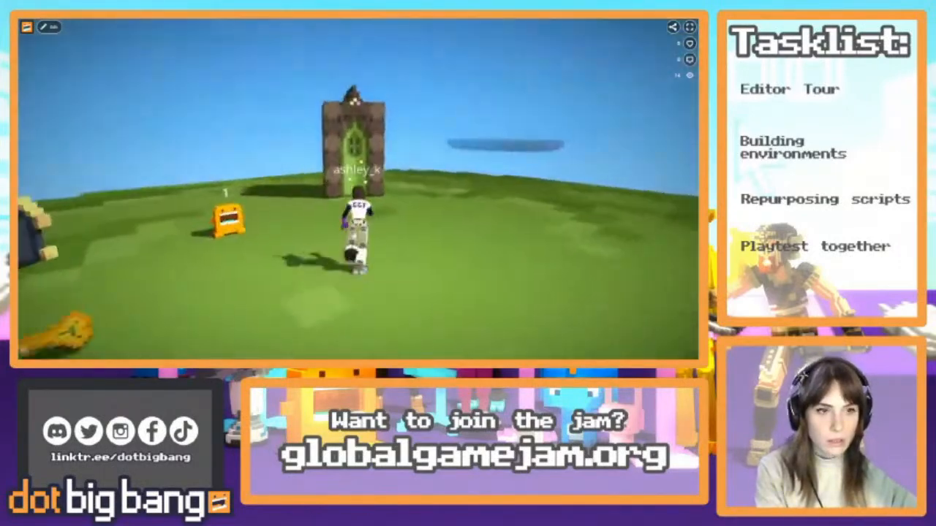
pyautogui.press('w')
pyautogui.press('s')
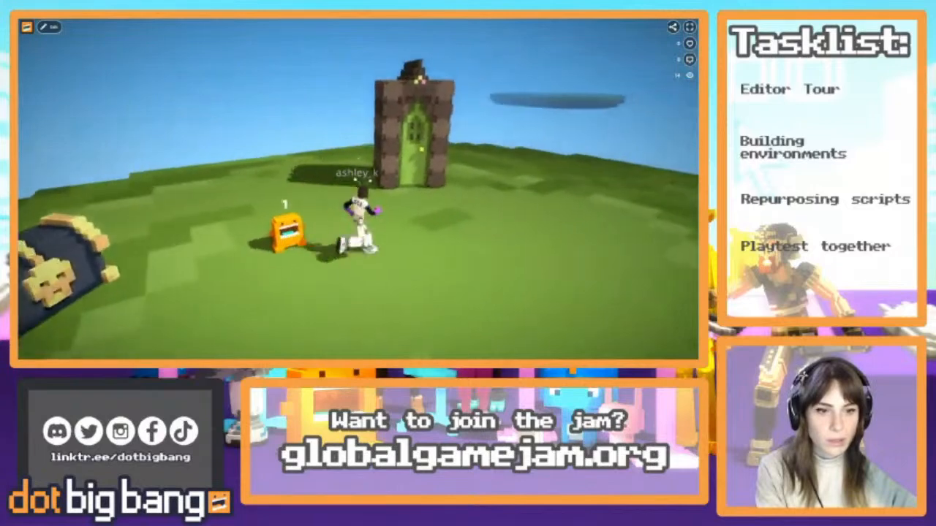
pyautogui.press('w')
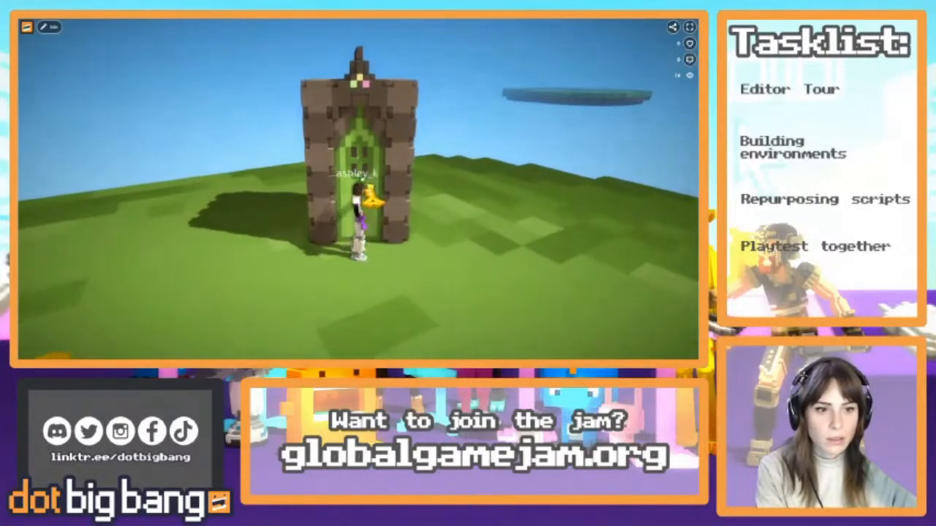
pyautogui.press('w')
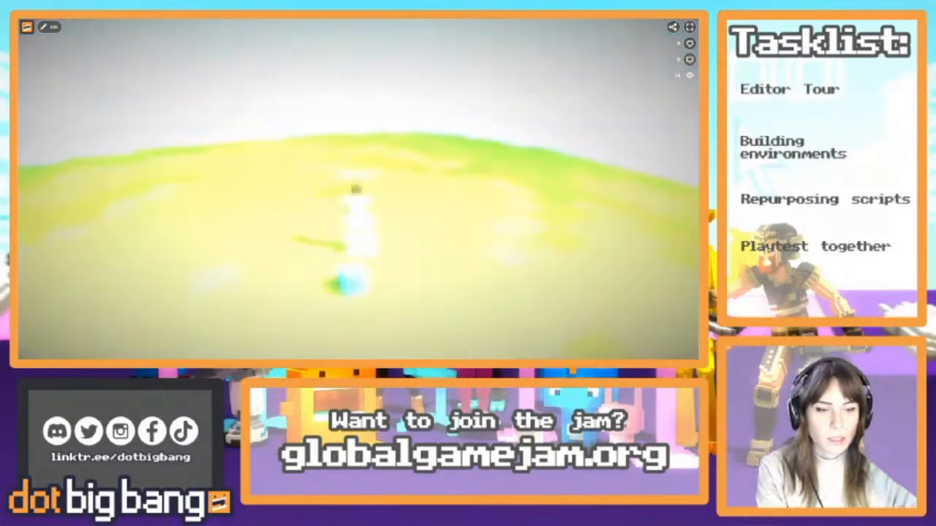
pyautogui.press('w')
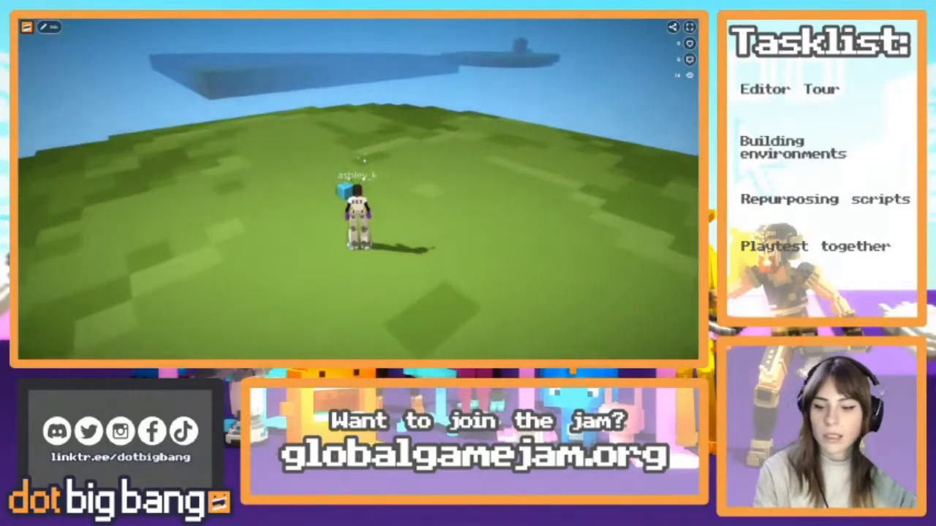
pyautogui.click(50, 27)
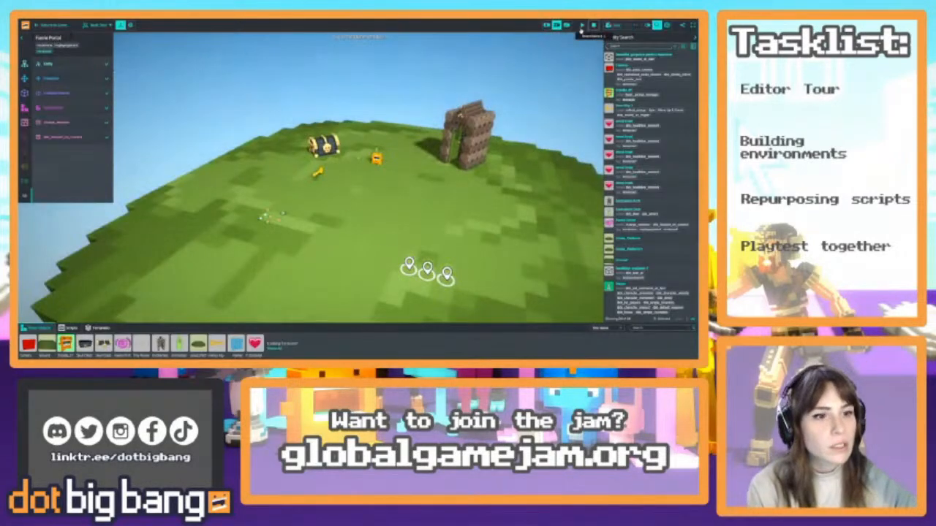
# Delete the key beside the skull chest and both parts of the chest
pyautogui.scroll(-5, 397, 187)
pyautogui.moveTo(397, 187)
pyautogui.mouseDown(button='right')
pyautogui.moveTo(402, 196)
pyautogui.moveTo(385, 195)
pyautogui.mouseUp(button='right')
pyautogui.click(285, 205)
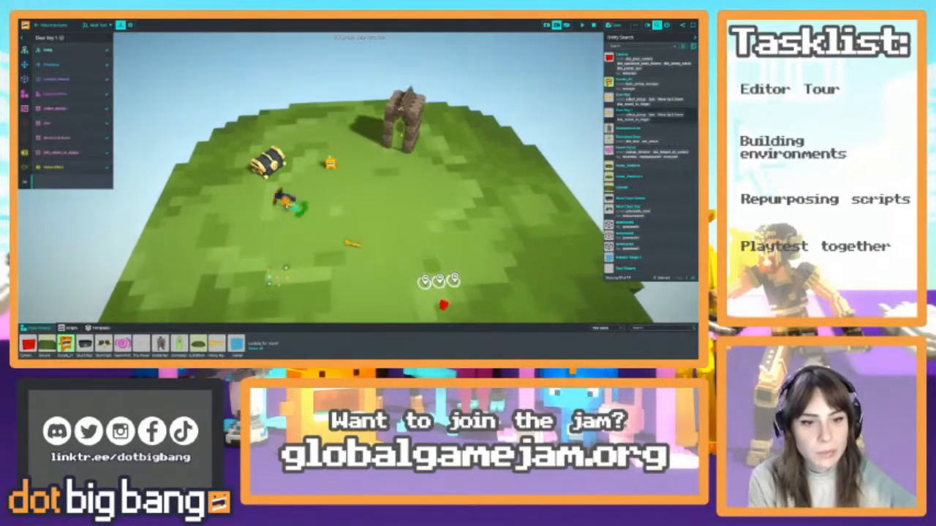
pyautogui.press('Delete')
pyautogui.click(271, 161)
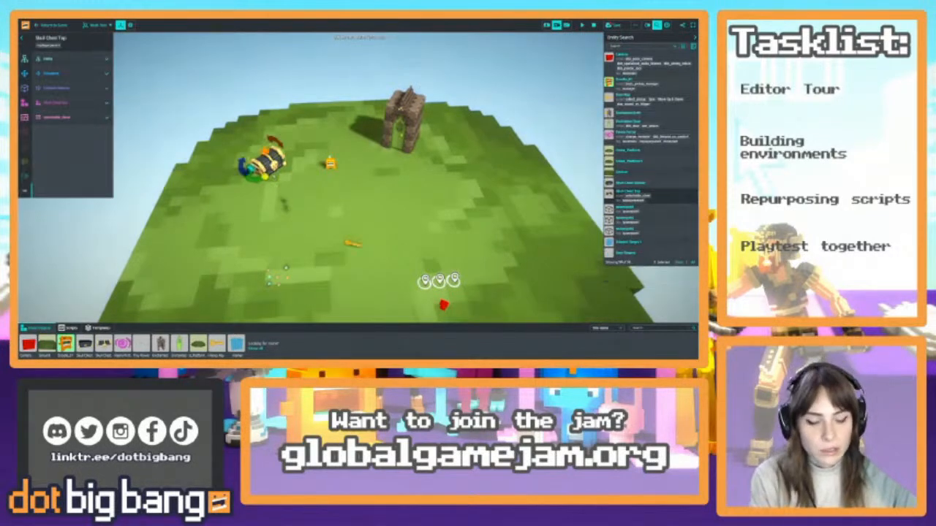
pyautogui.press('Delete')
pyautogui.click(267, 169)
pyautogui.press('Delete')
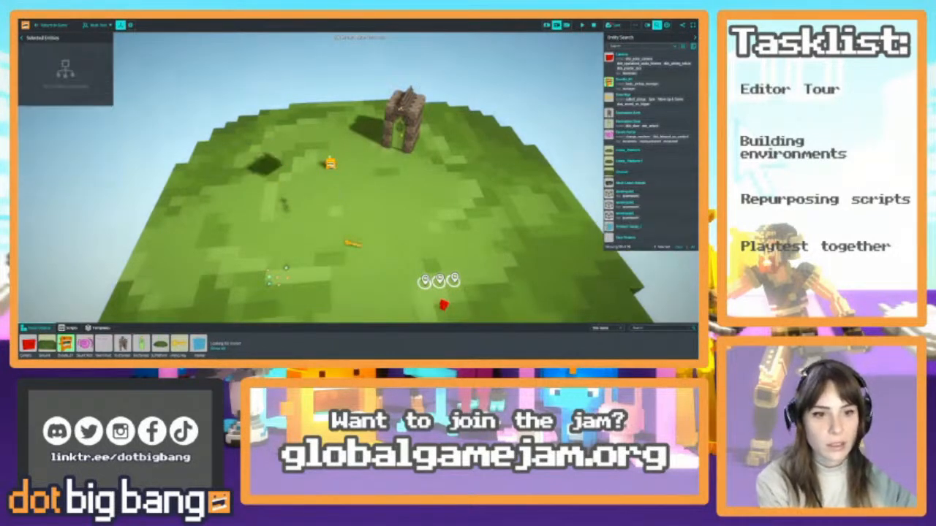
# Move the orange doodle to the grass right beside the stone door arch
pyautogui.click(331, 165)
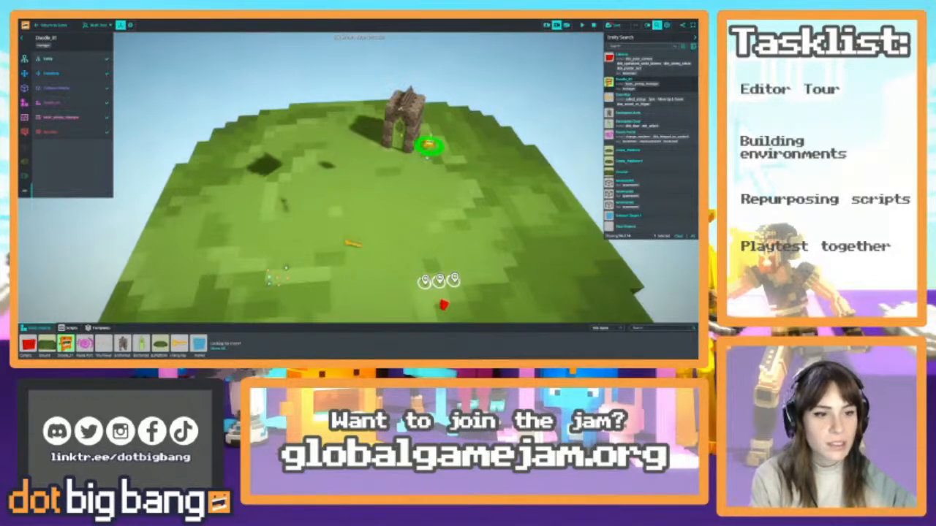
pyautogui.scroll(-8, 409, 221)
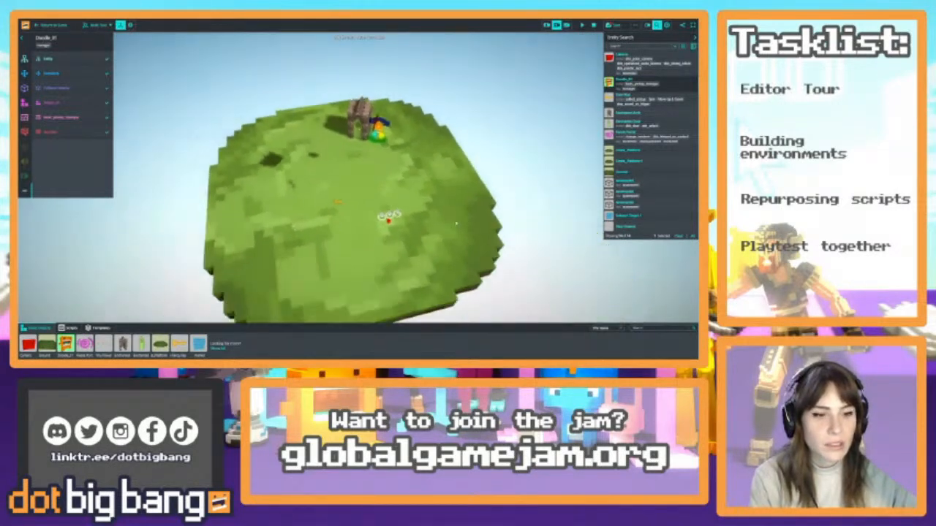
# Search the scene's entities for the ground and delete the large square Ground platform
pyautogui.press('w')
pyautogui.moveTo(410, 221)
pyautogui.mouseDown(button='right')
pyautogui.moveTo(497, 191)
pyautogui.moveTo(511, 199)
pyautogui.moveTo(501, 188)
pyautogui.mouseUp(button='right')
pyautogui.click(502, 188)
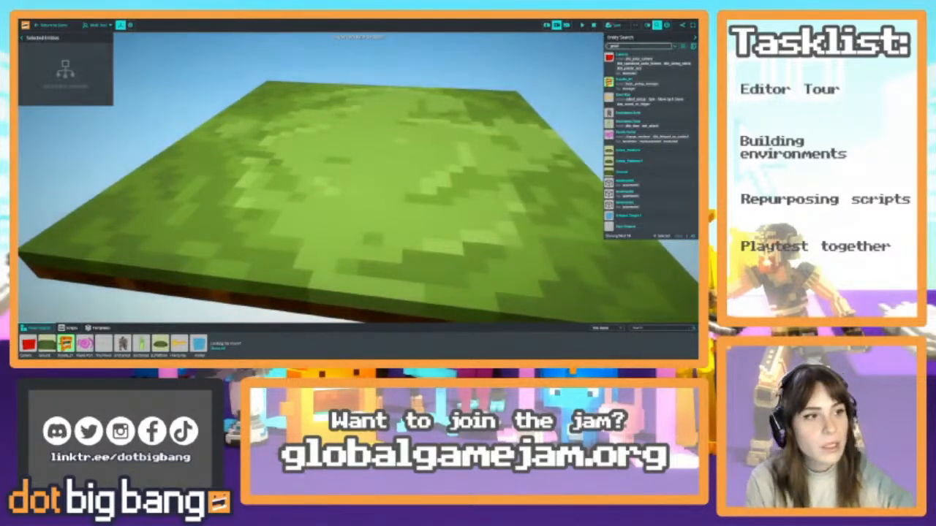
pyautogui.click(625, 59)
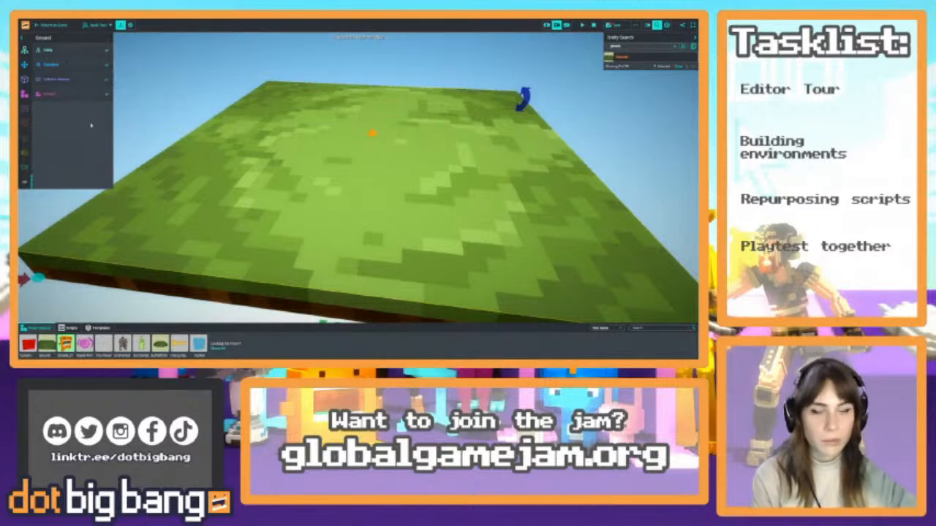
pyautogui.press('Delete')
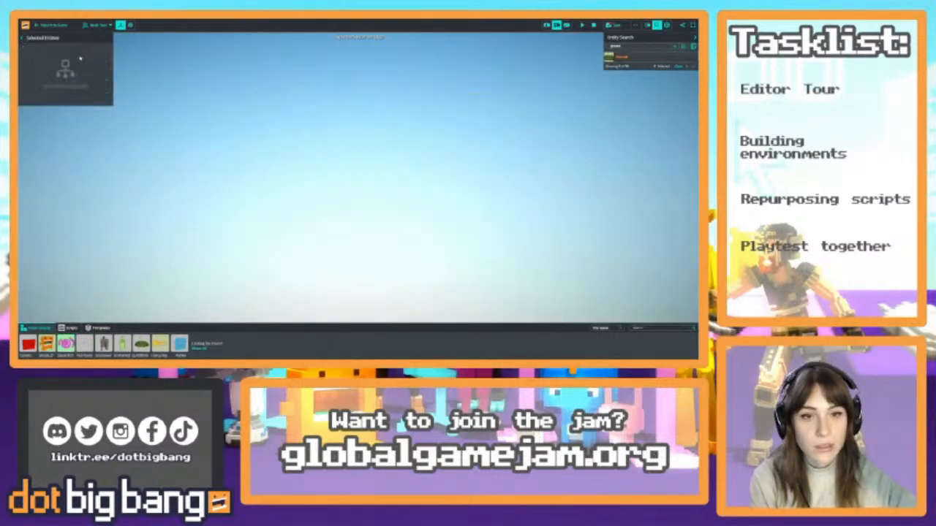
# Select the empty grass platform together with its teleport target and reposition them as one group
pyautogui.moveTo(479, 131); pyautogui.dragTo(517, 151, button='right')
pyautogui.press('s')
pyautogui.press('w')
pyautogui.moveTo(379, 51); pyautogui.dragTo(539, 198)
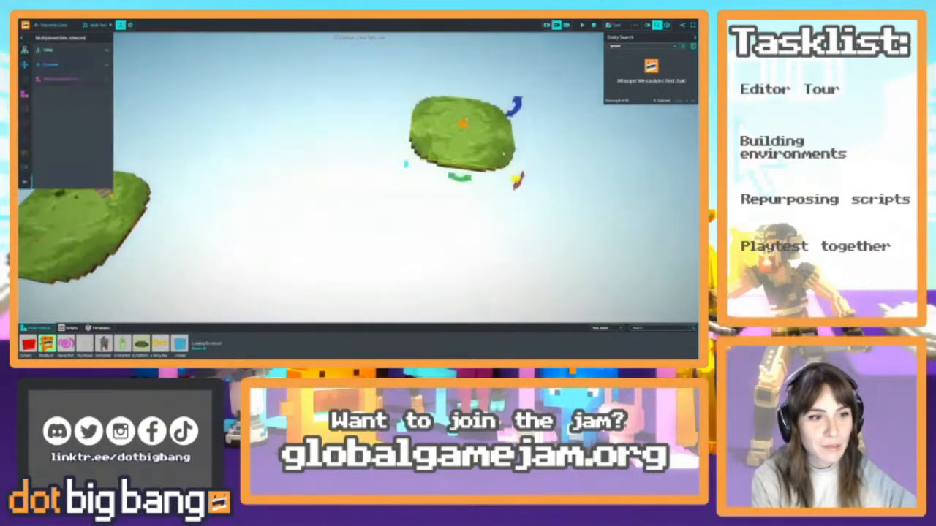
pyautogui.moveTo(483, 147); pyautogui.dragTo(351, 93)
pyautogui.moveTo(351, 93); pyautogui.dragTo(384, 205, button='right')
pyautogui.press('w')
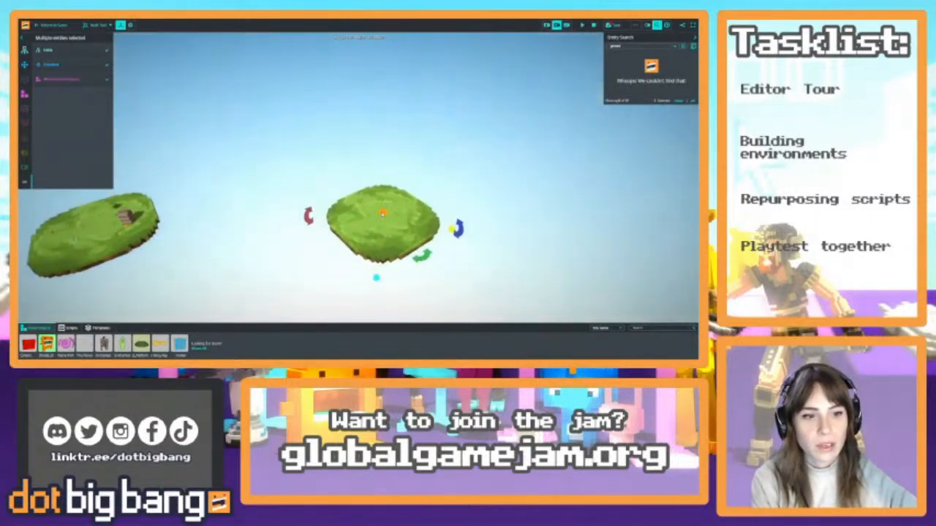
# Duplicate the grass platform with its teleport target twice and spread the copies apart
pyautogui.moveTo(383, 214); pyautogui.dragTo(396, 64)
pyautogui.press('s')
pyautogui.moveTo(390, 150); pyautogui.dragTo(384, 204, button='right')
pyautogui.keyDown('alt'); pyautogui.moveTo(382, 186); pyautogui.dragTo(349, 285); pyautogui.keyUp('alt')
pyautogui.moveTo(433, 222); pyautogui.dragTo(334, 212, button='right')
pyautogui.press('d')
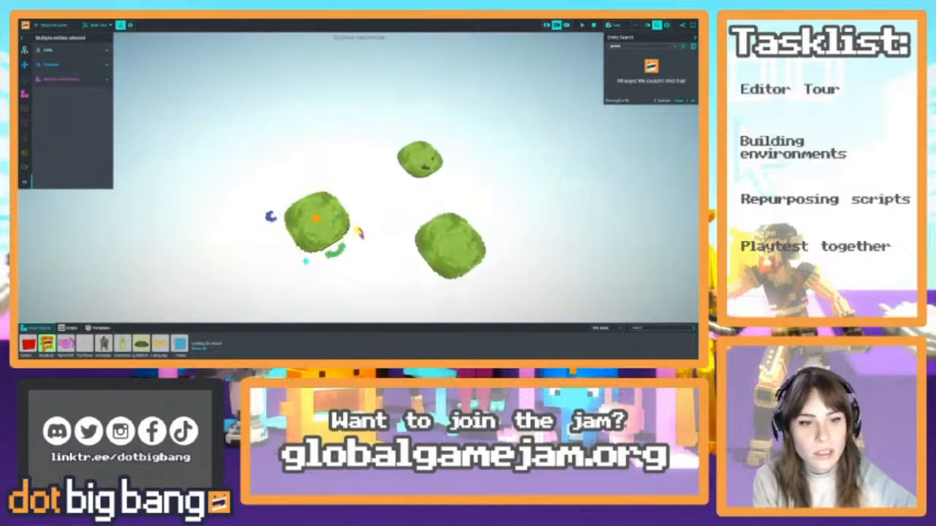
pyautogui.keyDown('alt'); pyautogui.moveTo(315, 219); pyautogui.dragTo(269, 98); pyautogui.keyUp('alt')
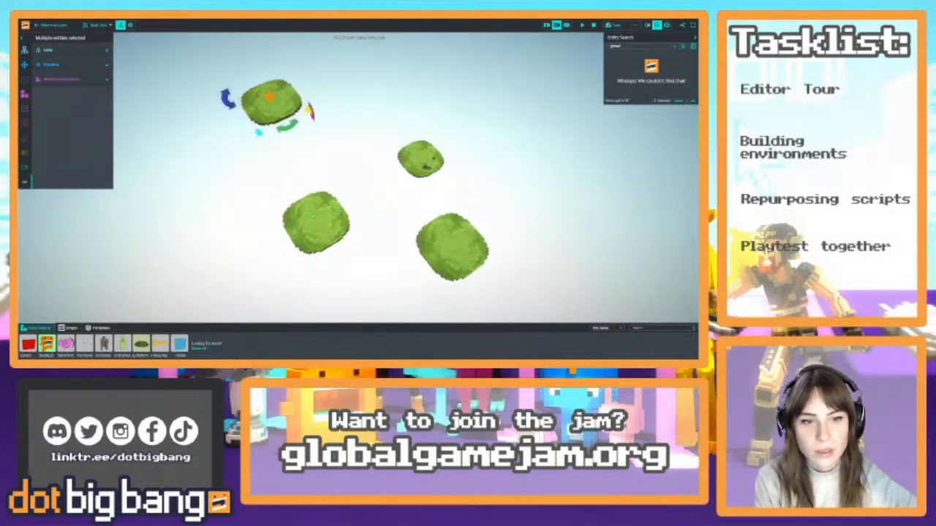
# Select the grass platforms together, rename them all as Ground, and clear the selection
pyautogui.keyDown('shift'); pyautogui.click(315, 216); pyautogui.keyUp('shift')
pyautogui.keyDown('shift'); pyautogui.click(467, 254); pyautogui.keyUp('shift')
pyautogui.keyDown('shift'); pyautogui.click(434, 161); pyautogui.keyUp('shift')
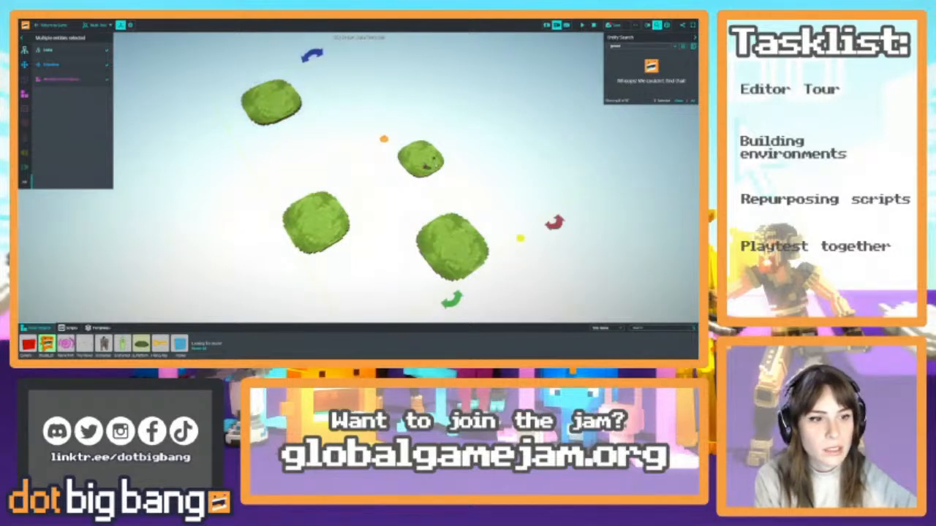
pyautogui.press('w')
pyautogui.moveTo(353, 148)
pyautogui.mouseDown(button='right')
pyautogui.moveTo(385, 151)
pyautogui.moveTo(352, 135)
pyautogui.mouseUp(button='right')
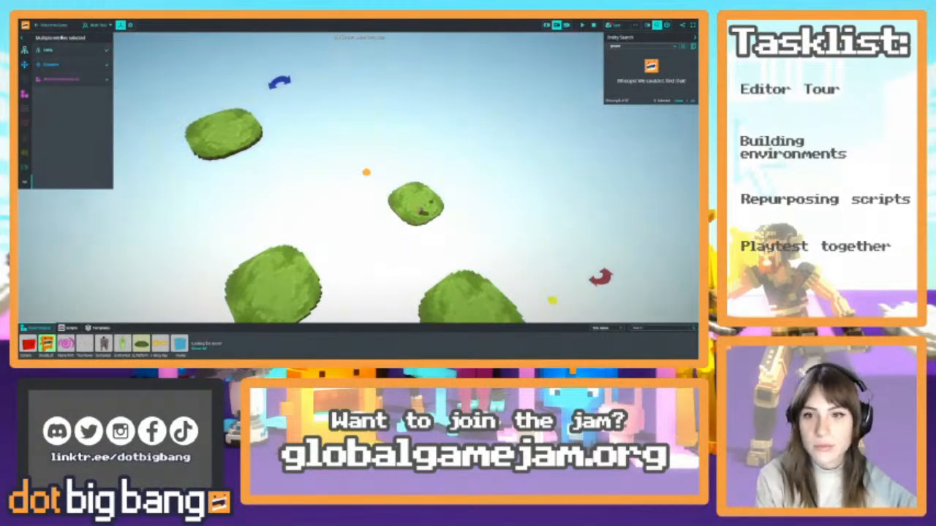
pyautogui.click(66, 50)
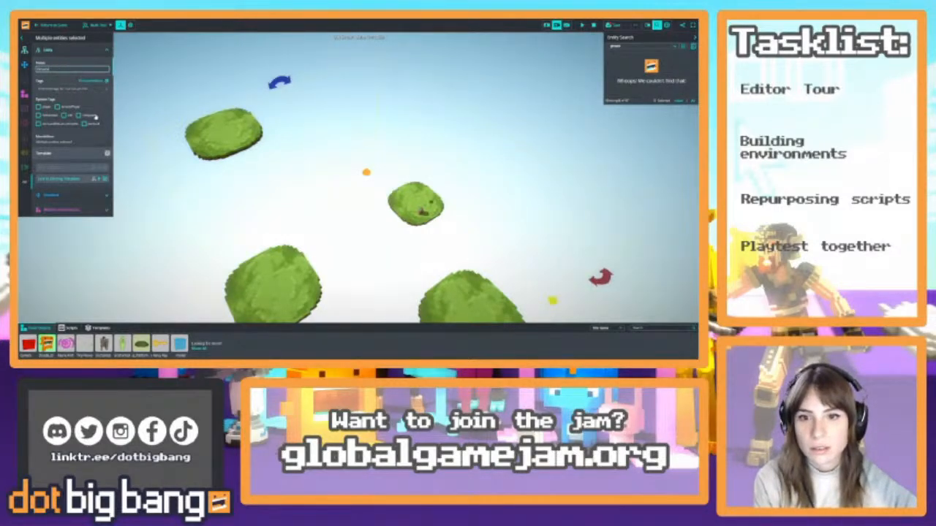
pyautogui.press('Escape')
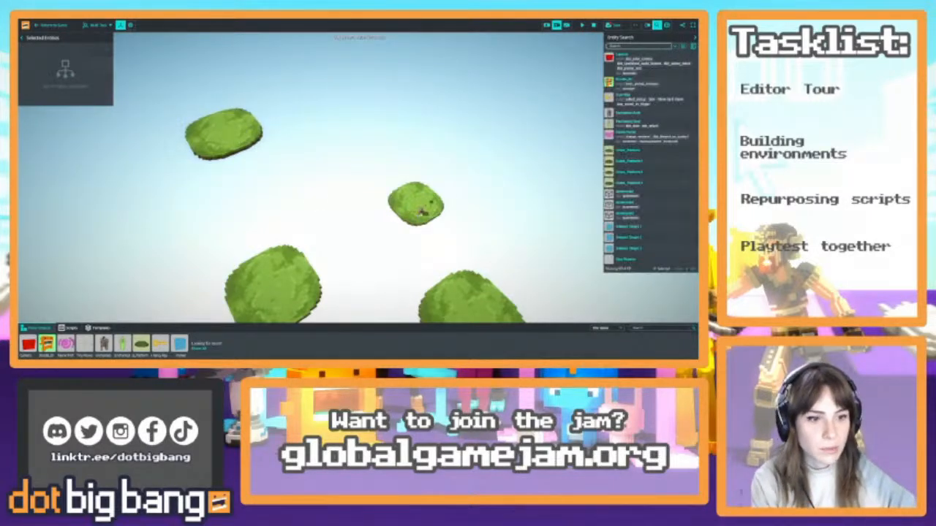
# Check which grass platform each teleport target sits on by selecting the targets one after another
pyautogui.moveTo(431, 179); pyautogui.dragTo(457, 200, button='right')
pyautogui.press('w')
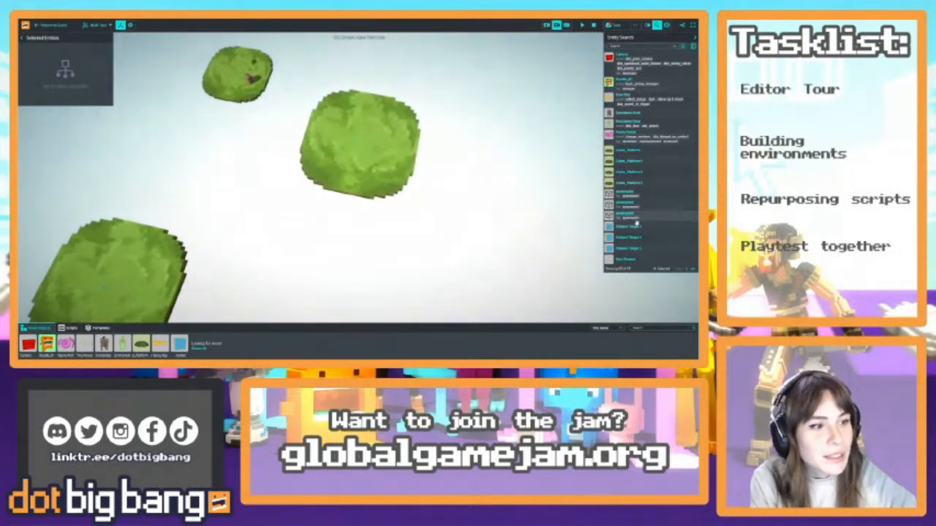
pyautogui.click(637, 241)
pyautogui.click(646, 228)
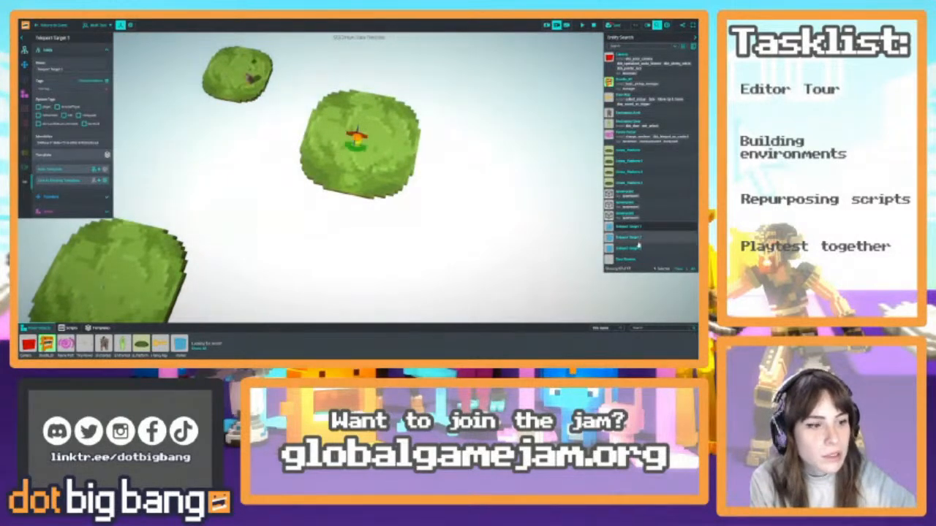
pyautogui.doubleClick(638, 248)
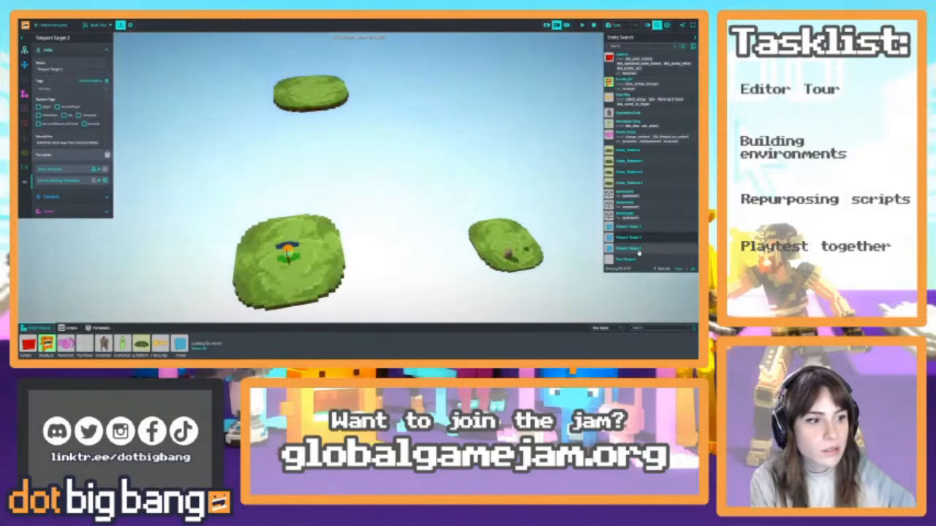
pyautogui.click(638, 252)
# Select the stone arch, its door and the portal together and place a copy on one of the empty grass platforms
pyautogui.press('w')
pyautogui.moveTo(397, 207); pyautogui.dragTo(422, 192, button='right')
pyautogui.press('w')
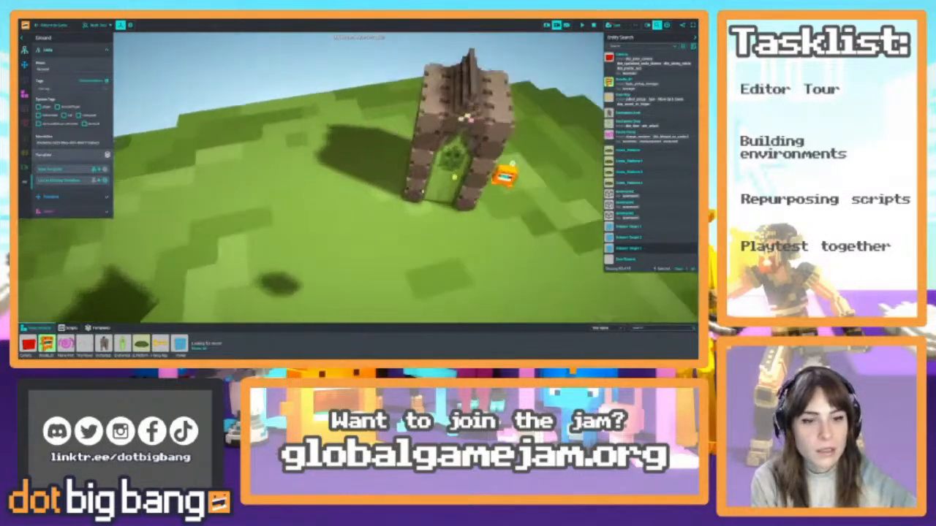
pyautogui.click(445, 176)
pyautogui.keyDown('shift'); pyautogui.click(487, 154); pyautogui.keyUp('shift')
pyautogui.press('s')
pyautogui.moveTo(487, 154); pyautogui.dragTo(470, 226, button='right')
pyautogui.press('w')
pyautogui.keyDown('shift'); pyautogui.click(277, 232); pyautogui.keyUp('shift')
pyautogui.press('s')
pyautogui.moveTo(357, 222); pyautogui.dragTo(390, 225, button='right')
pyautogui.press('s')
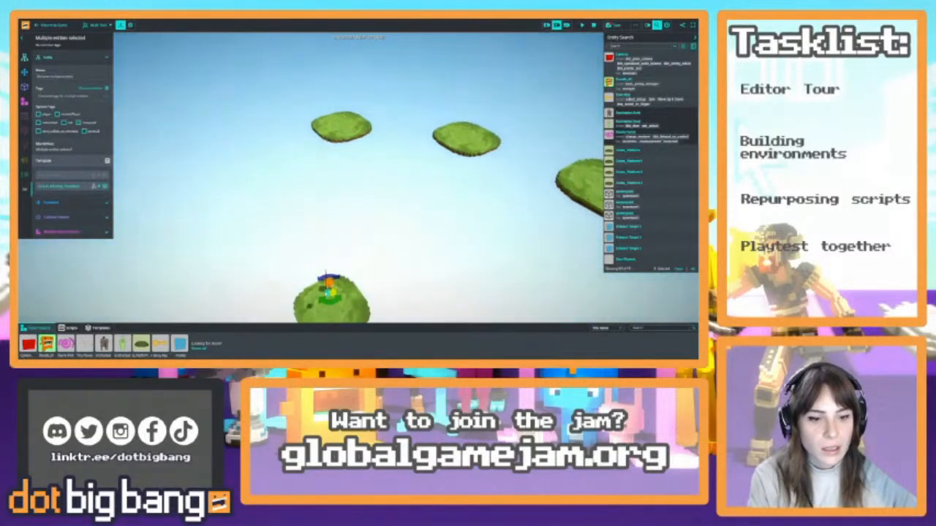
pyautogui.hotkey('ctrl', 'v')
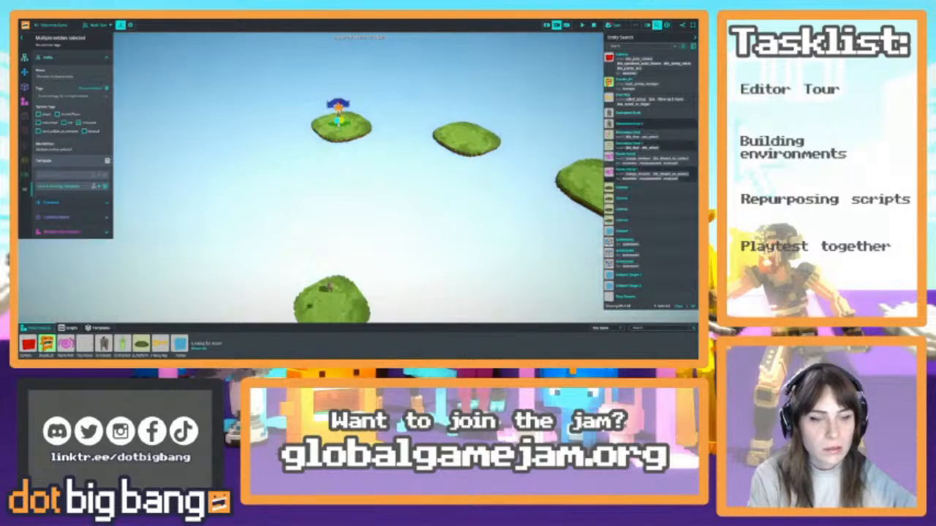
# Place further copies of the arch, door and portal on the two remaining empty grass platforms
pyautogui.click(455, 129)
pyautogui.moveTo(449, 203); pyautogui.dragTo(306, 145, button='right')
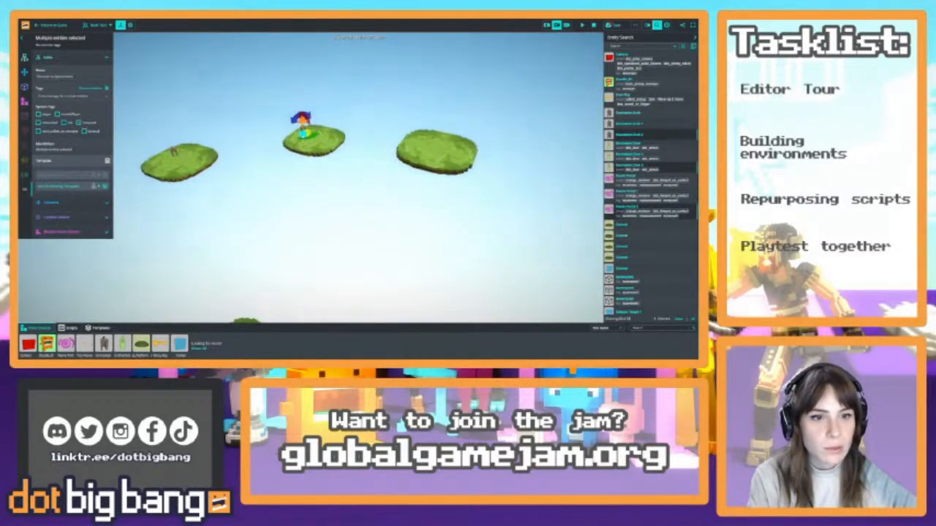
pyautogui.hotkey('ctrl', 'v')
pyautogui.click(427, 140)
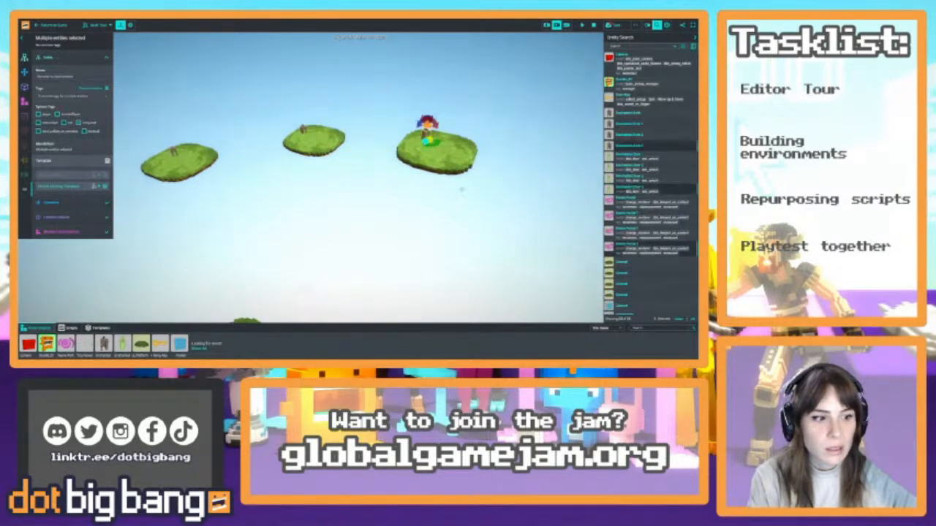
# Examine the placed arch copies up close and from a distance, selecting Enchanted Arch 1
pyautogui.press('w')
pyautogui.moveTo(462, 190); pyautogui.dragTo(476, 248, button='right')
pyautogui.click(384, 198)
pyautogui.press('w')
pyautogui.press('s')
pyautogui.press('s')
pyautogui.press('s')
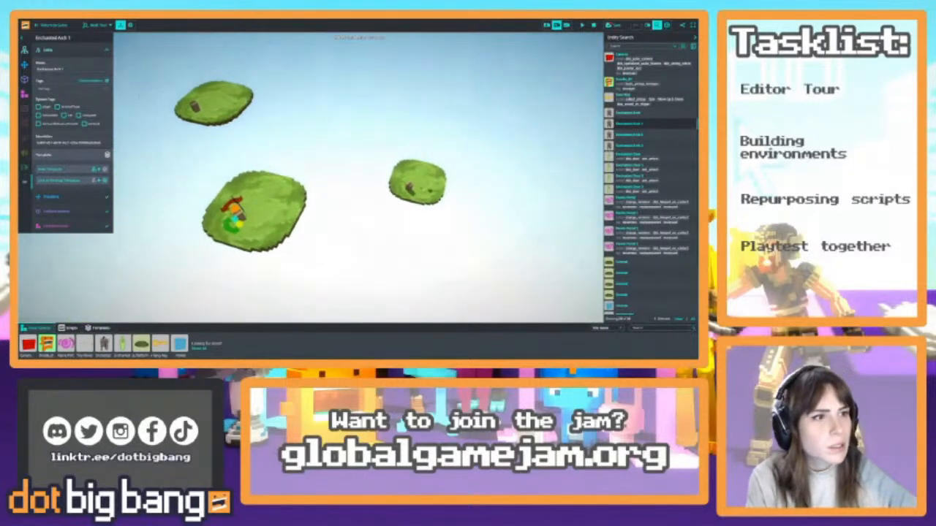
# Search the scene's entities for ground and select the Ground platforms together
pyautogui.click(638, 46)
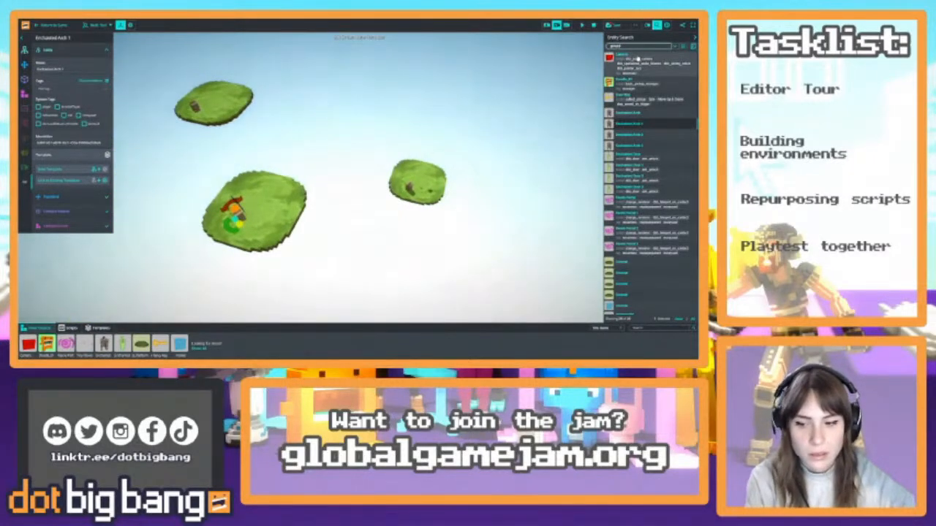
pyautogui.click(638, 58)
pyautogui.keyDown('shift'); pyautogui.click(637, 90); pyautogui.keyUp('shift')
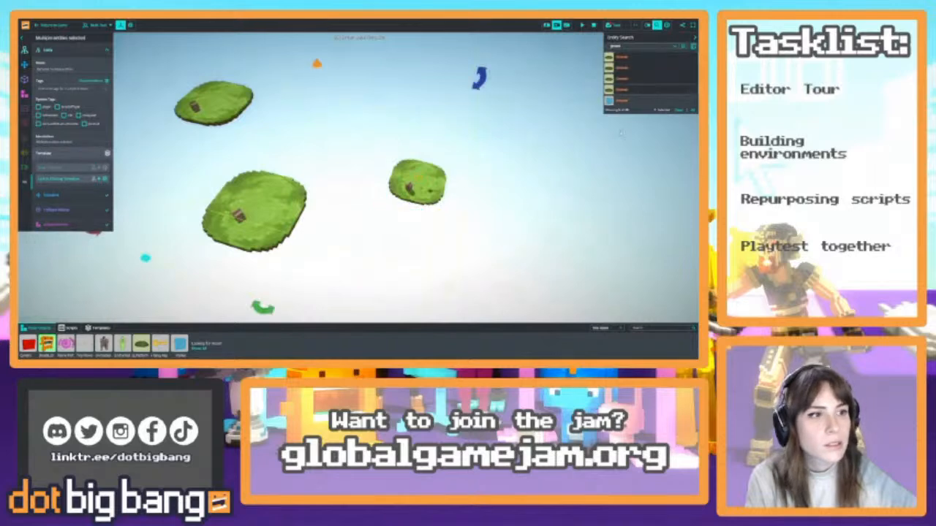
pyautogui.moveTo(588, 207); pyautogui.dragTo(556, 219, button='right')
pyautogui.press('s')
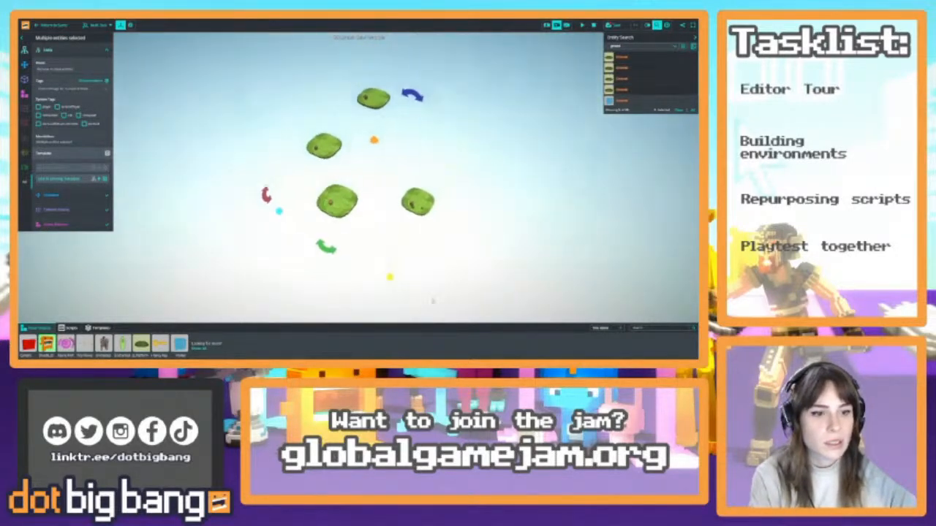
# Undo the placement of the arch, door and portal copies on the other three grass platforms
pyautogui.click(391, 276)
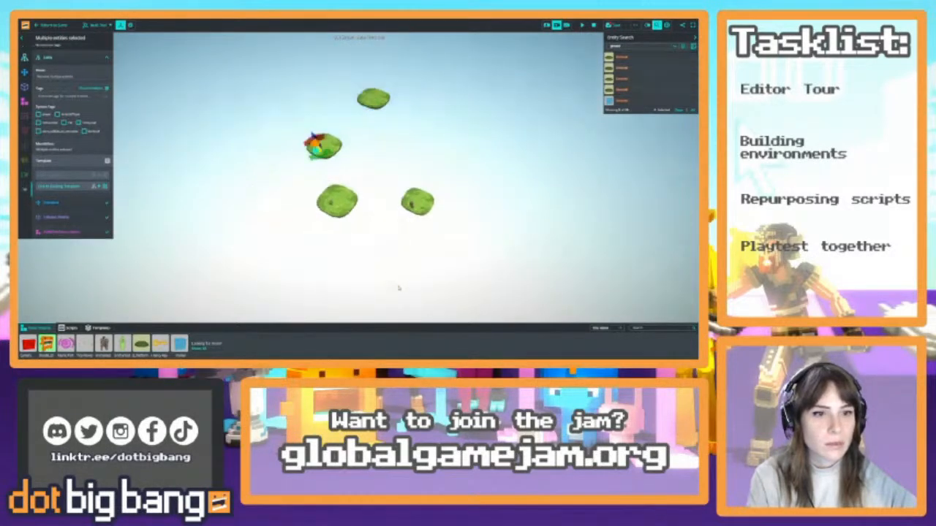
pyautogui.click(399, 287)
pyautogui.hotkey('ctrl', 'z')
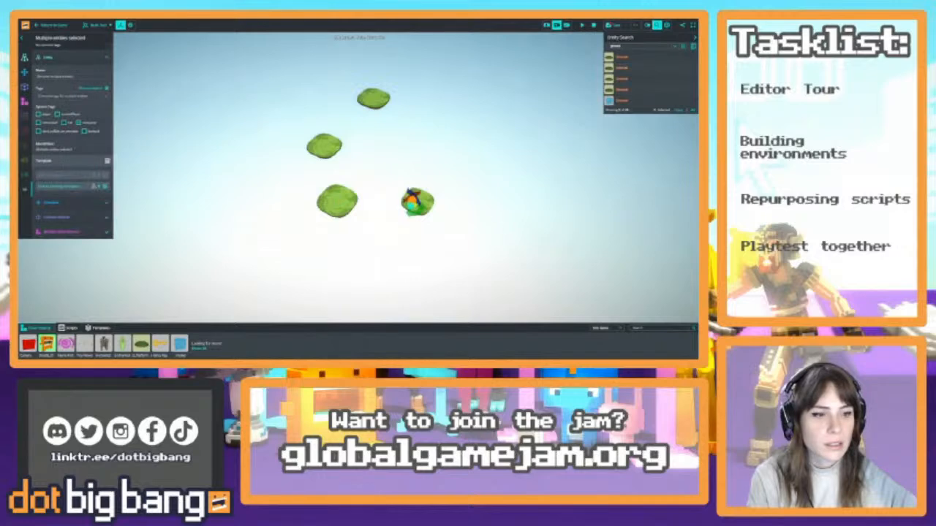
# Select the three grass platforms without an arch, try scaling them up together, and undo the scaling
pyautogui.click(624, 90)
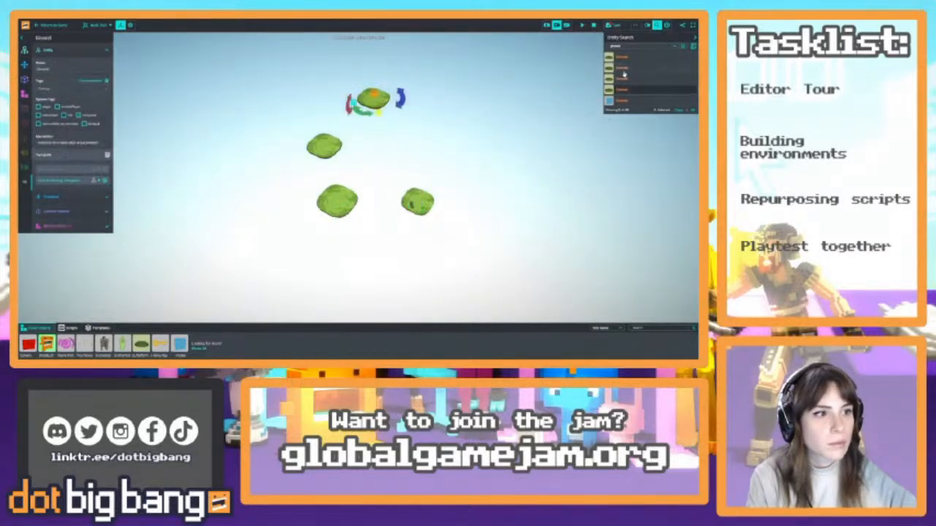
pyautogui.keyDown('shift'); pyautogui.click(625, 59); pyautogui.keyUp('shift')
pyautogui.click(625, 70)
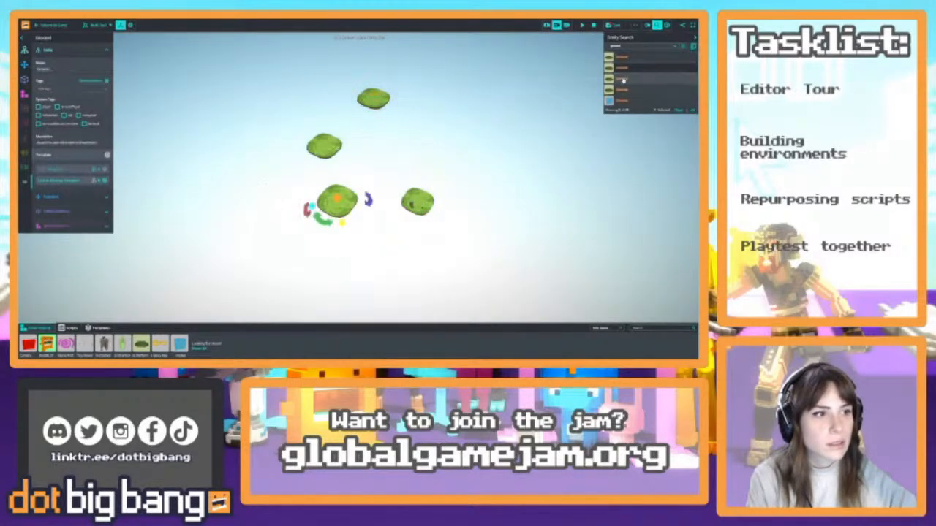
pyautogui.keyDown('shift'); pyautogui.click(623, 80); pyautogui.keyUp('shift')
pyautogui.keyDown('shift'); pyautogui.click(621, 90); pyautogui.keyUp('shift')
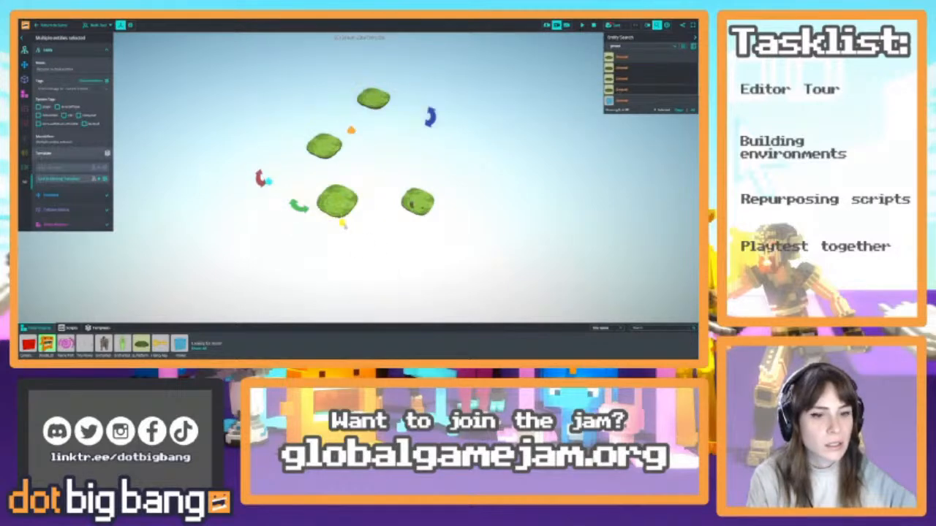
pyautogui.moveTo(344, 226); pyautogui.dragTo(430, 289)
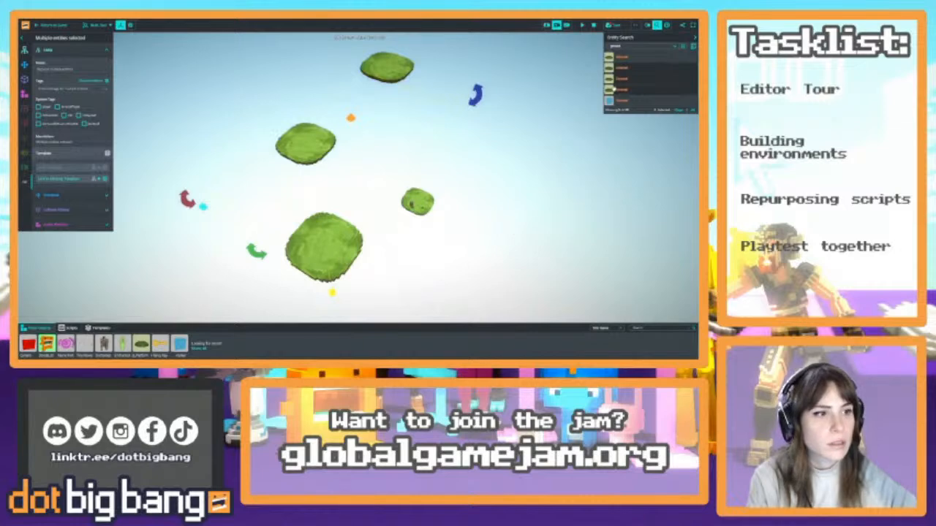
pyautogui.hotkey('ctrl', 'z')
pyautogui.press('w')
pyautogui.moveTo(422, 256); pyautogui.dragTo(425, 258, button='right')
pyautogui.press('w')
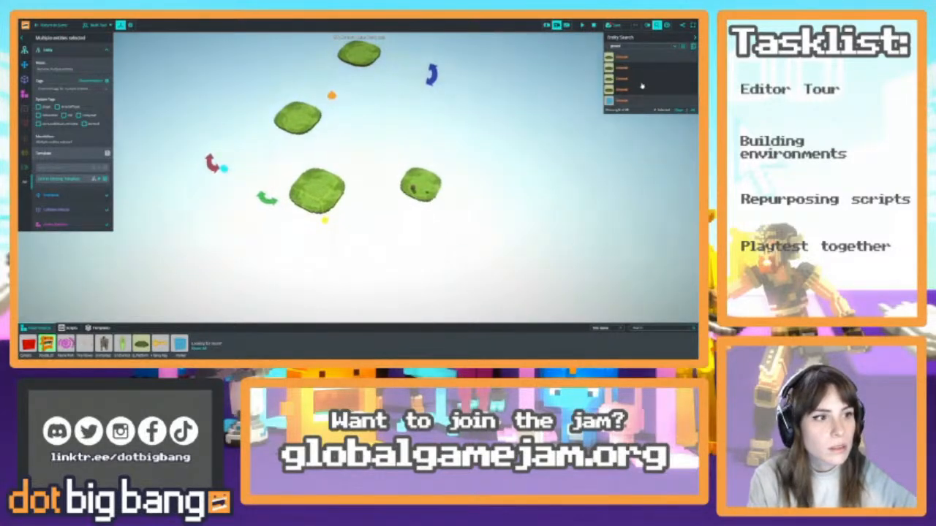
# Enlarge the three selected grass platforms together and move them farther from the arch platform
pyautogui.moveTo(326, 222); pyautogui.dragTo(395, 317)
pyautogui.moveTo(394, 231); pyautogui.dragTo(392, 231, button='right')
pyautogui.press('s')
pyautogui.moveTo(327, 302); pyautogui.dragTo(291, 275)
pyautogui.moveTo(334, 221); pyautogui.dragTo(337, 219, button='right')
pyautogui.press('s')
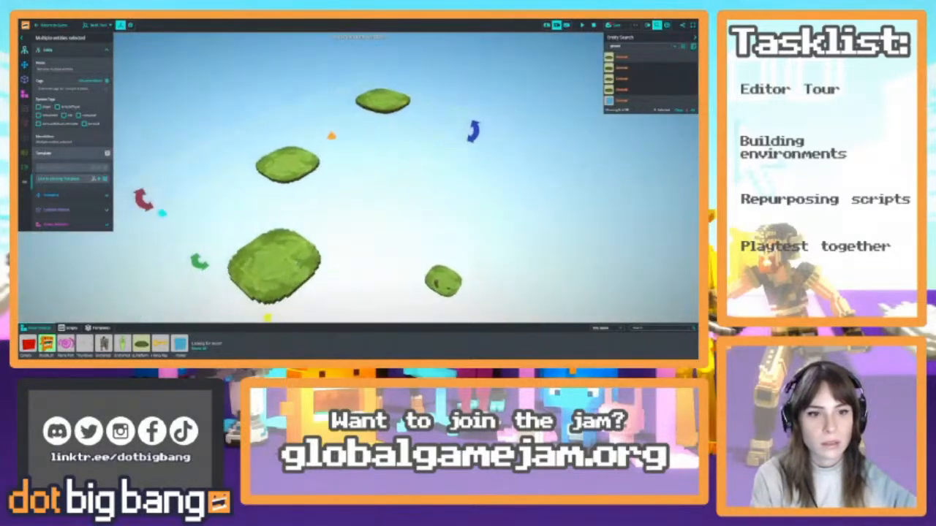
pyautogui.moveTo(268, 317); pyautogui.dragTo(231, 281)
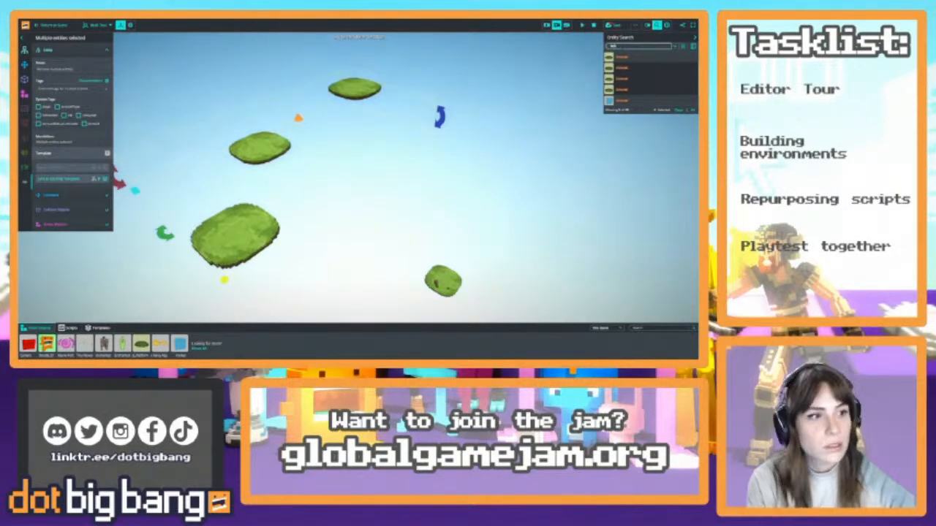
# Check the teleport targets among the filtered entities and delete Teleport Target 2
pyautogui.click(626, 78)
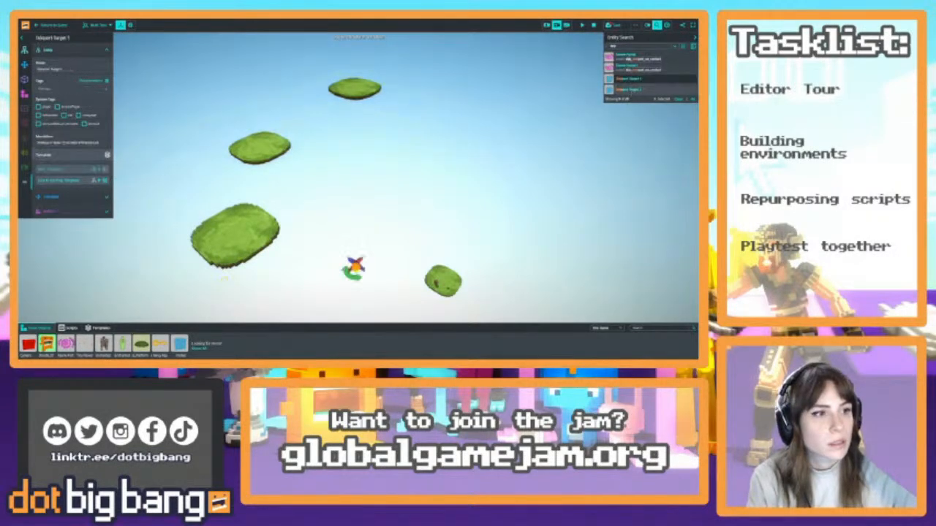
pyautogui.click(624, 90)
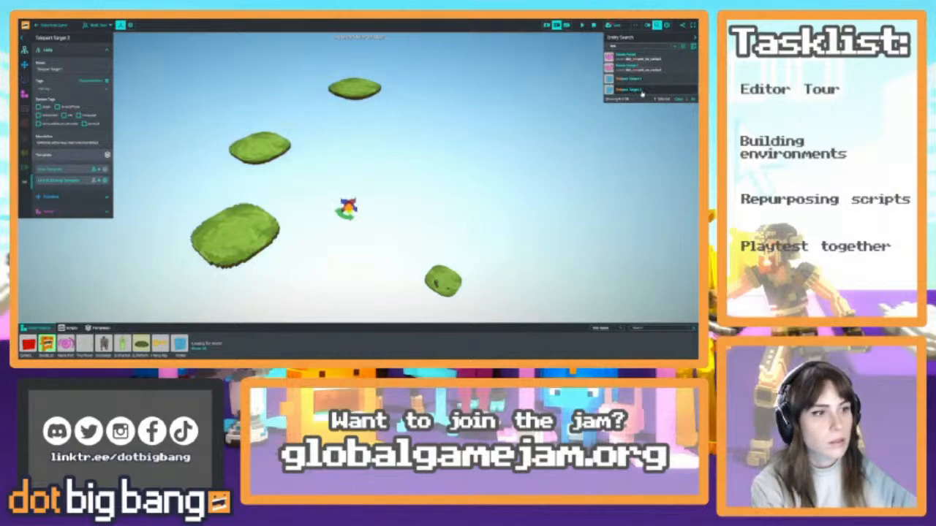
pyautogui.press('Delete')
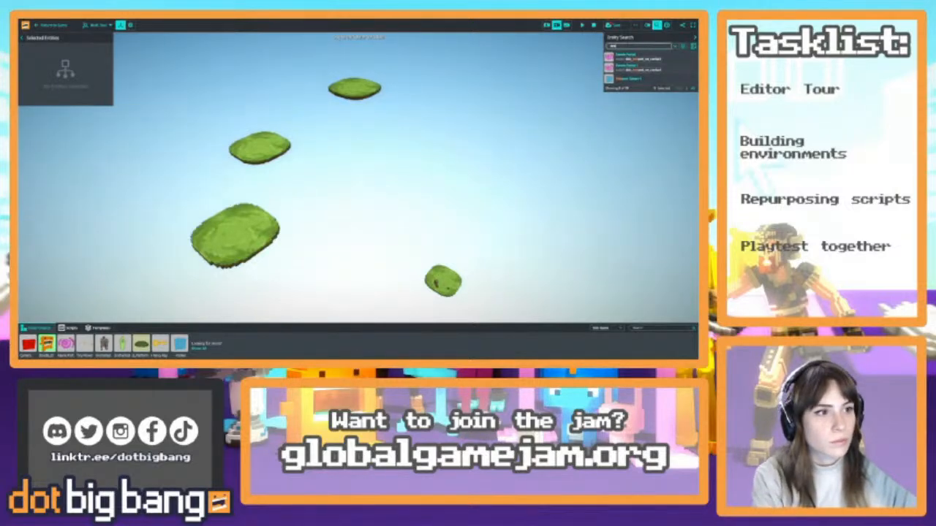
# Find Teleport Target 1 with the entity search and move it onto the nearest of the enlarged grass platforms
pyautogui.press('BackSpace')
pyautogui.press('BackSpace')
pyautogui.press('BackSpace')
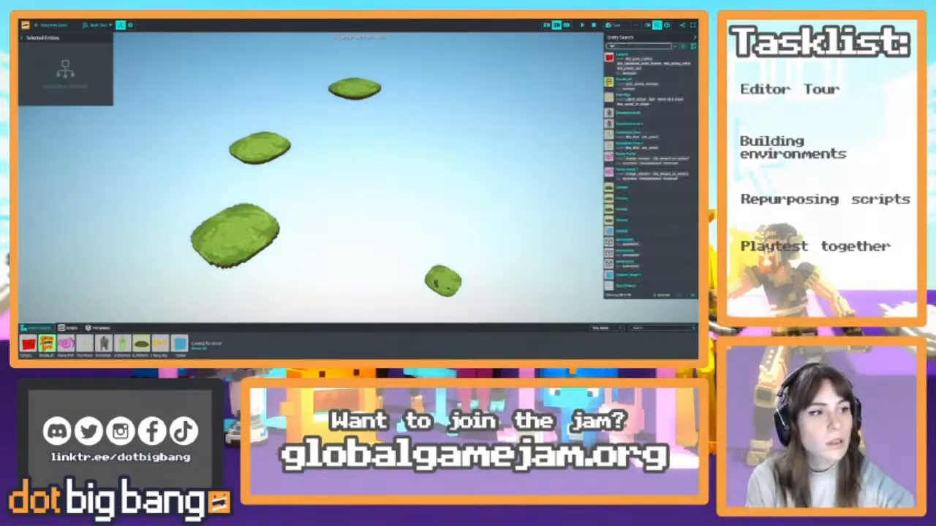
pyautogui.moveTo(427, 150); pyautogui.dragTo(437, 161, button='right')
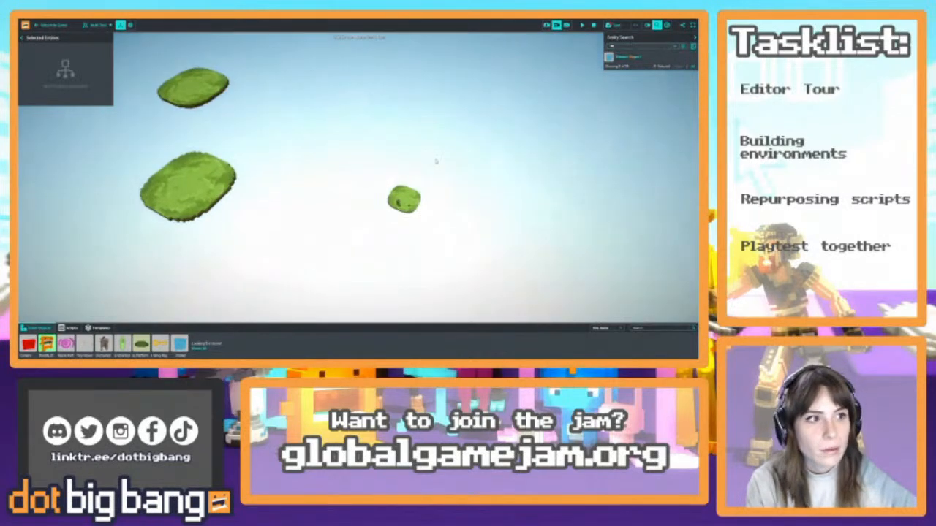
pyautogui.click(626, 58)
pyautogui.press('w')
pyautogui.moveTo(452, 203); pyautogui.dragTo(450, 250, button='right')
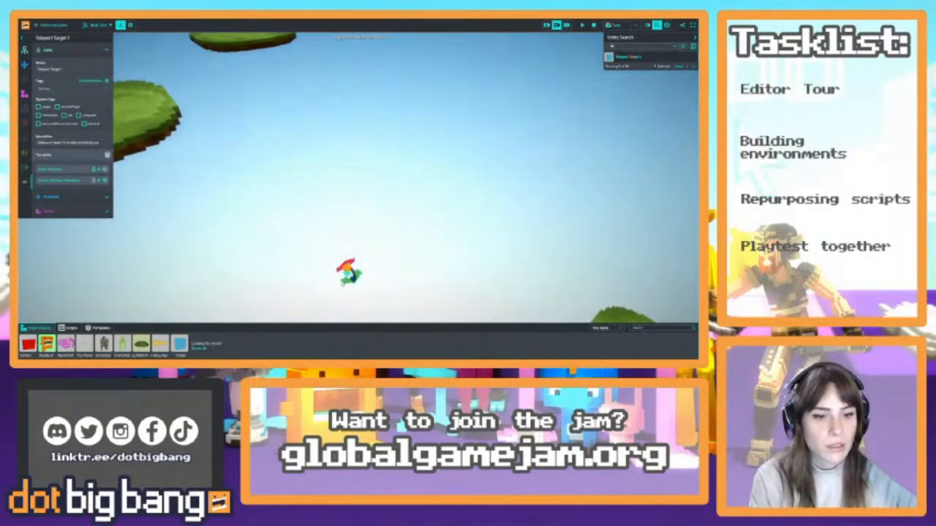
pyautogui.moveTo(342, 283); pyautogui.dragTo(376, 285, button='right')
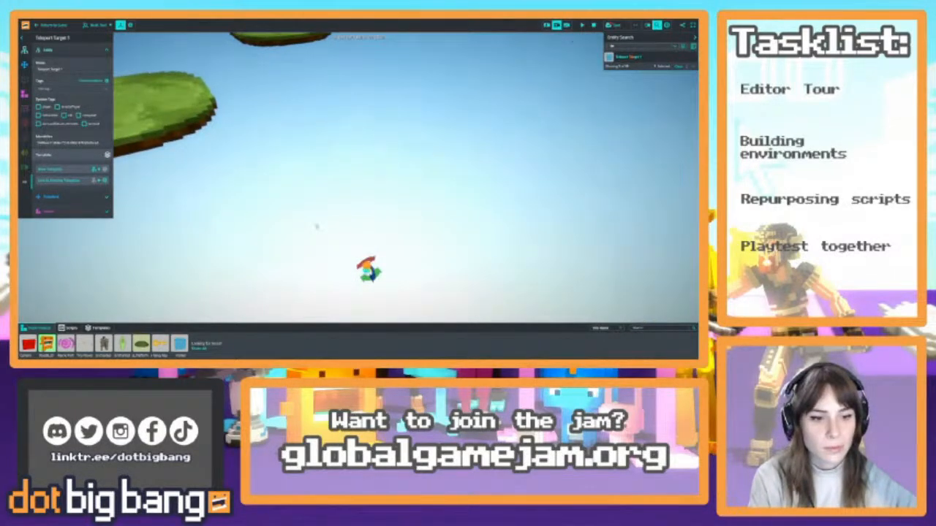
pyautogui.moveTo(346, 128); pyautogui.dragTo(315, 267, button='right')
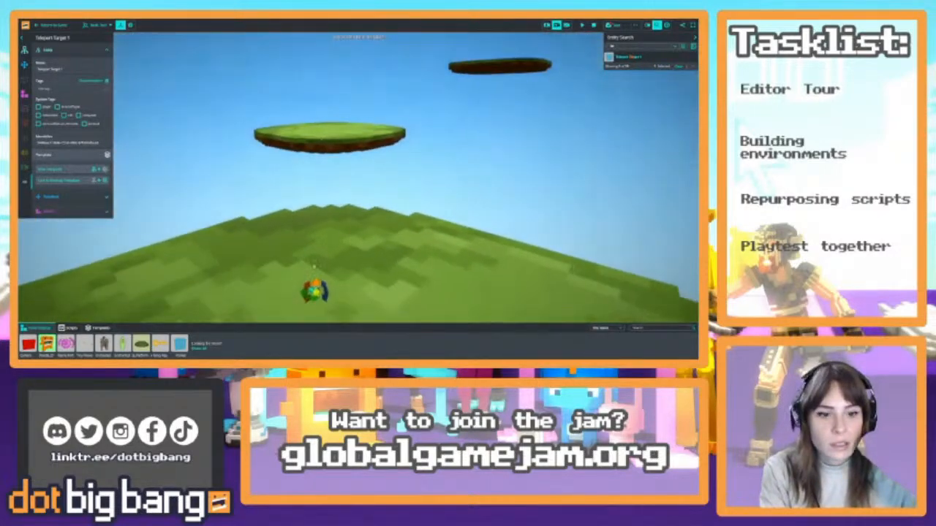
# Place a copy of Teleport Target 1 as Teleport Target 2 on the second enlarged grass platform
pyautogui.moveTo(321, 299)
pyautogui.mouseDown()
pyautogui.moveTo(319, 288)
pyautogui.moveTo(351, 296)
pyautogui.moveTo(331, 128)
pyautogui.mouseUp()
pyautogui.press('w')
pyautogui.moveTo(334, 135); pyautogui.dragTo(370, 195, button='right')
pyautogui.press('s')
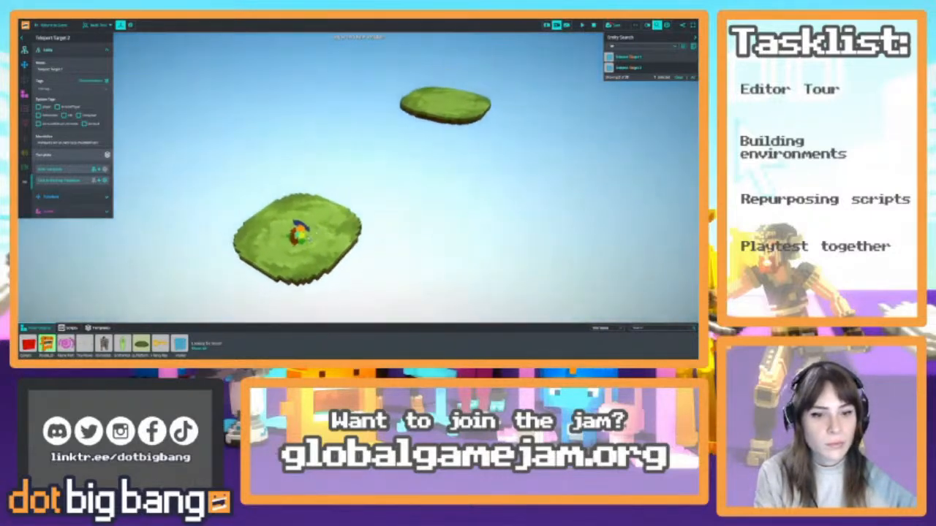
# Place a further teleport target copy, Teleport Target 3, on the remaining enlarged grass platform
pyautogui.moveTo(300, 231); pyautogui.dragTo(448, 100)
pyautogui.press('w')
pyautogui.moveTo(410, 169); pyautogui.dragTo(278, 164, button='right')
pyautogui.press('w')
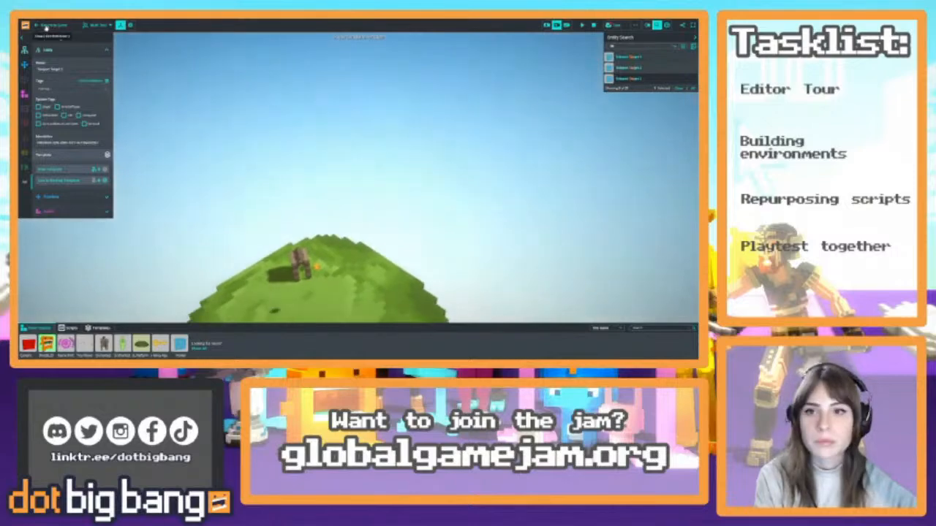
# Preview the environment in the game, return to the editor, and restart the game simulation from its initial state
pyautogui.click(47, 27)
pyautogui.press('a')
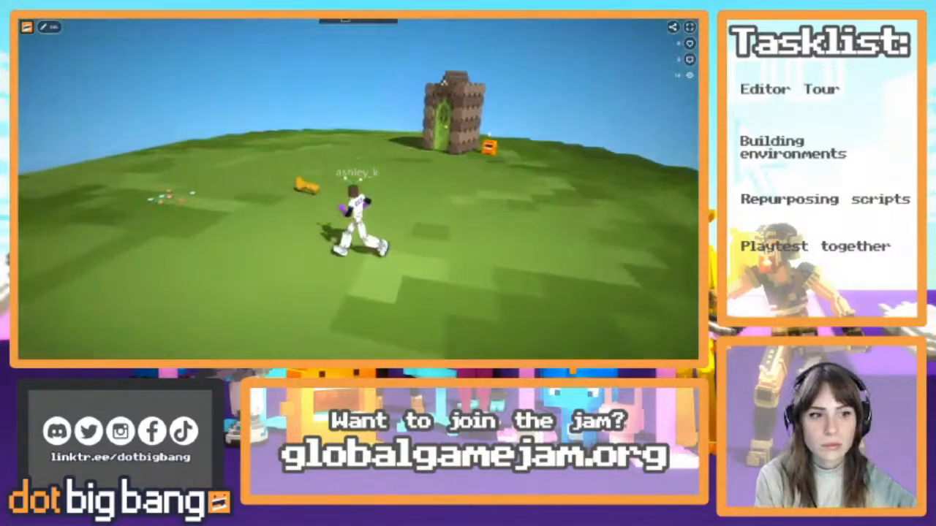
pyautogui.click(50, 27)
pyautogui.click(593, 25)
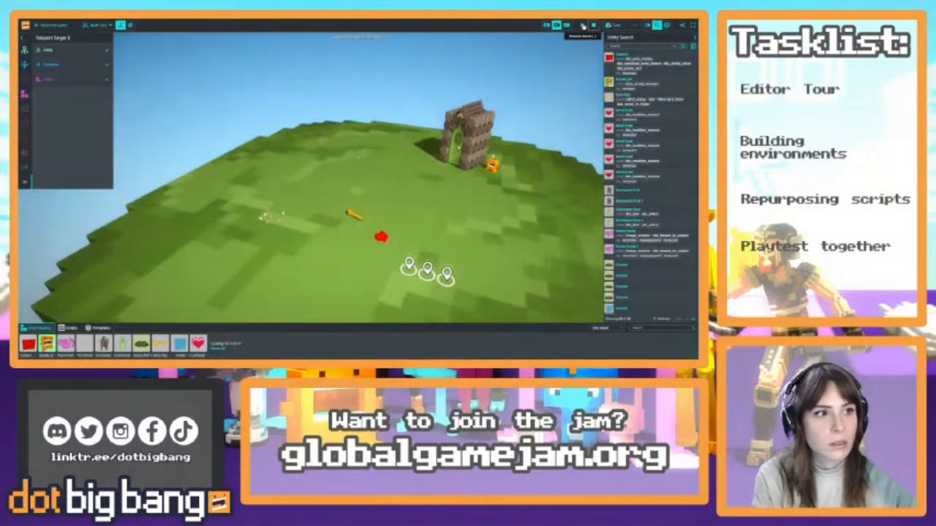
pyautogui.click(583, 26)
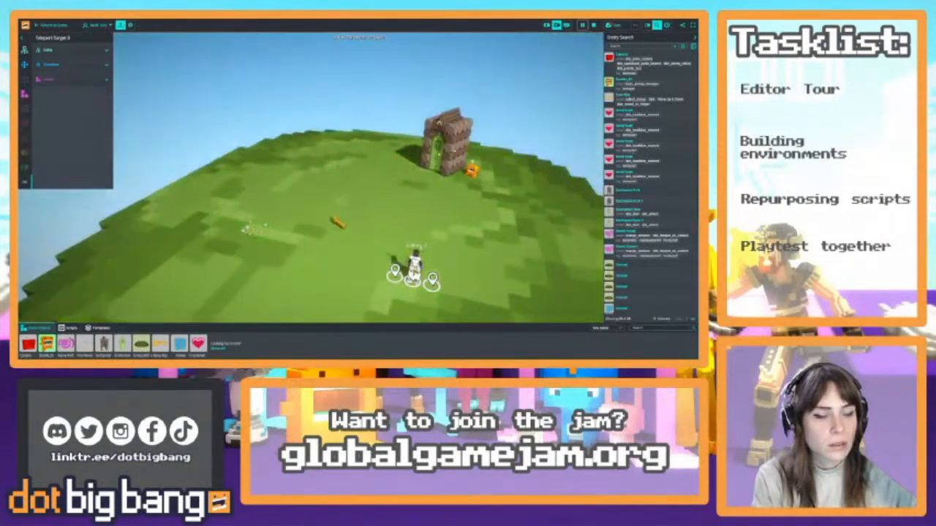
# Select the Faerie Portal inside the arch and open its transition script in the code editor
pyautogui.press('w')
pyautogui.moveTo(467, 217); pyautogui.dragTo(499, 229, button='right')
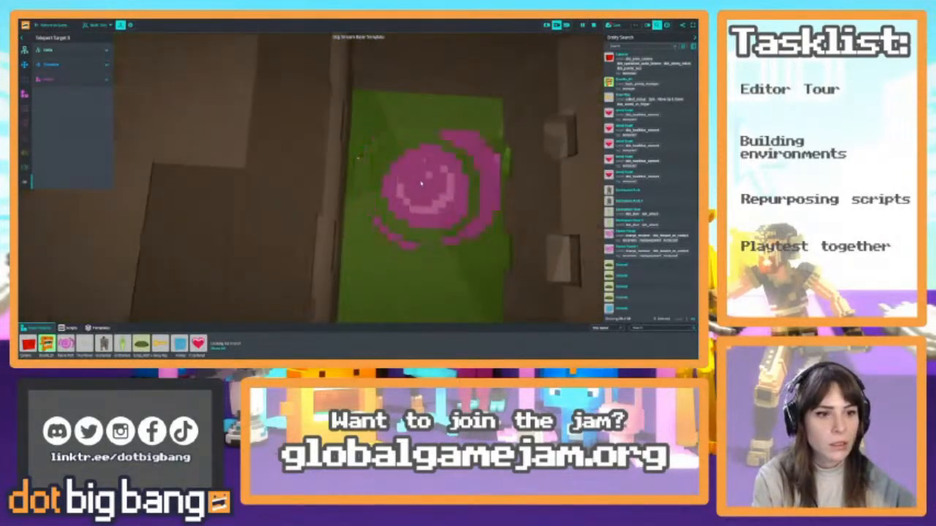
pyautogui.click(462, 207)
pyautogui.press('s')
pyautogui.moveTo(369, 202); pyautogui.dragTo(315, 171, button='right')
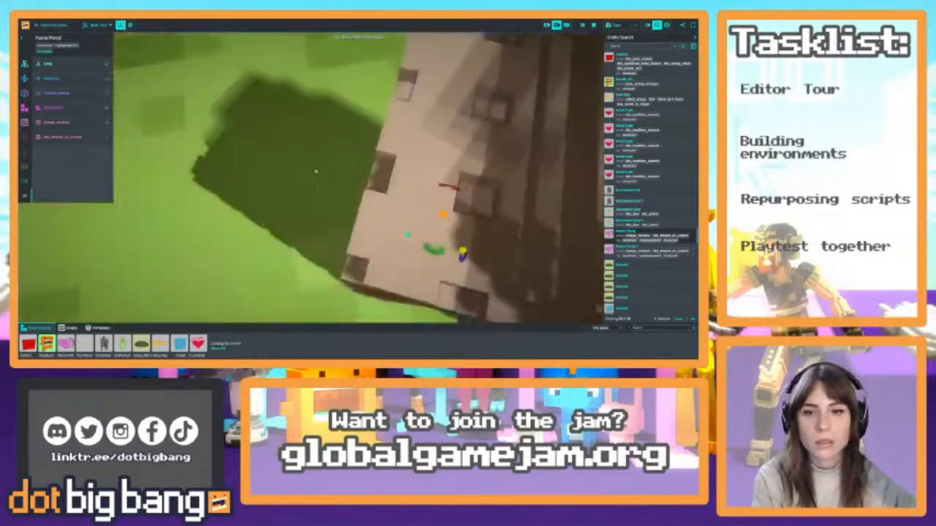
pyautogui.click(73, 123)
pyautogui.click(121, 123)
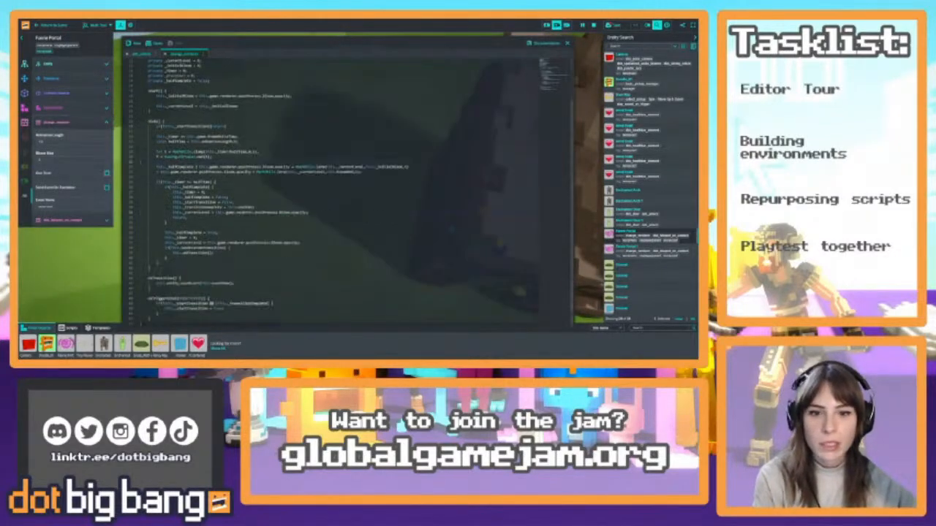
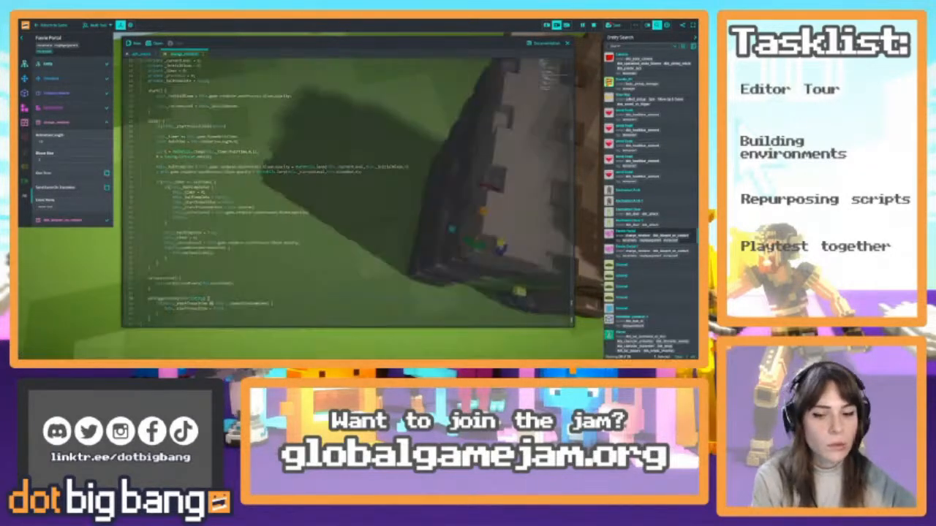
# Add an early-return tag check using other.tags.has at the start of the script's trigger-enter function, save it, and close the code editor
pyautogui.click(209, 293)
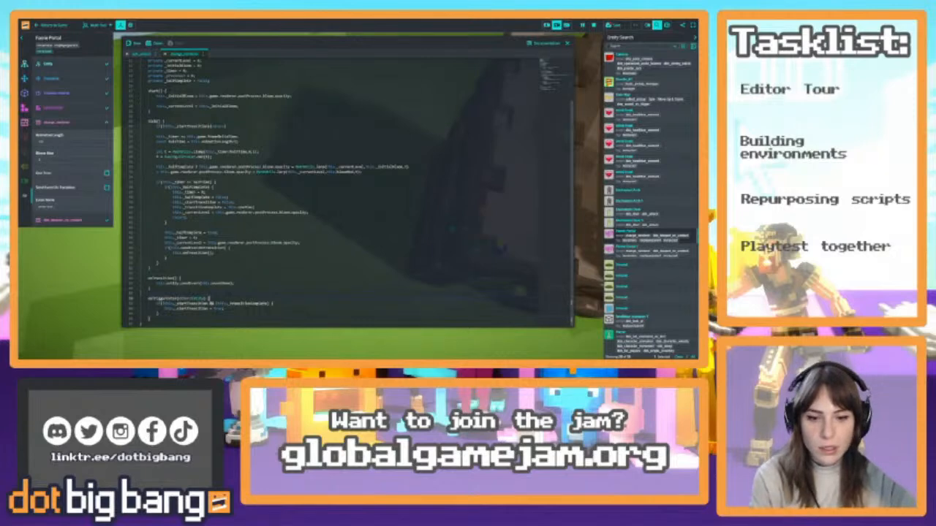
pyautogui.press('Return')
pyautogui.write('if(')
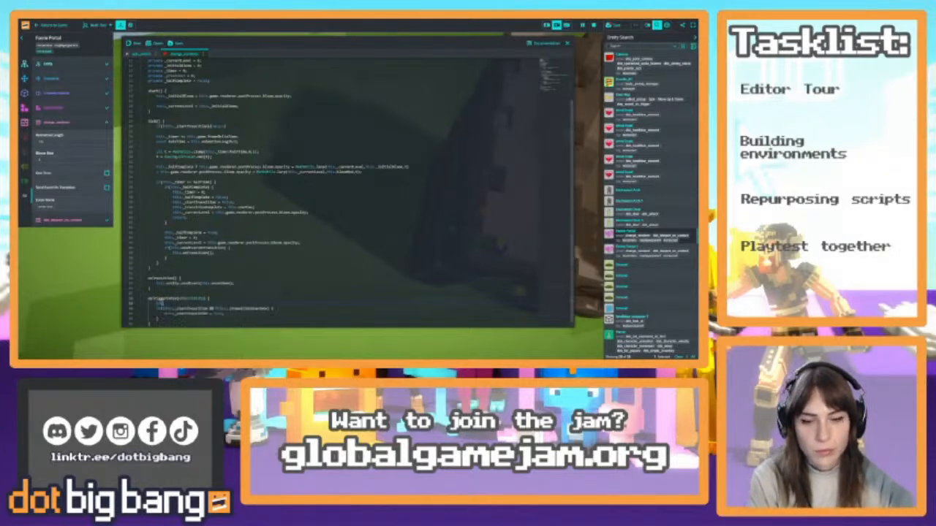
pyautogui.write('other.')
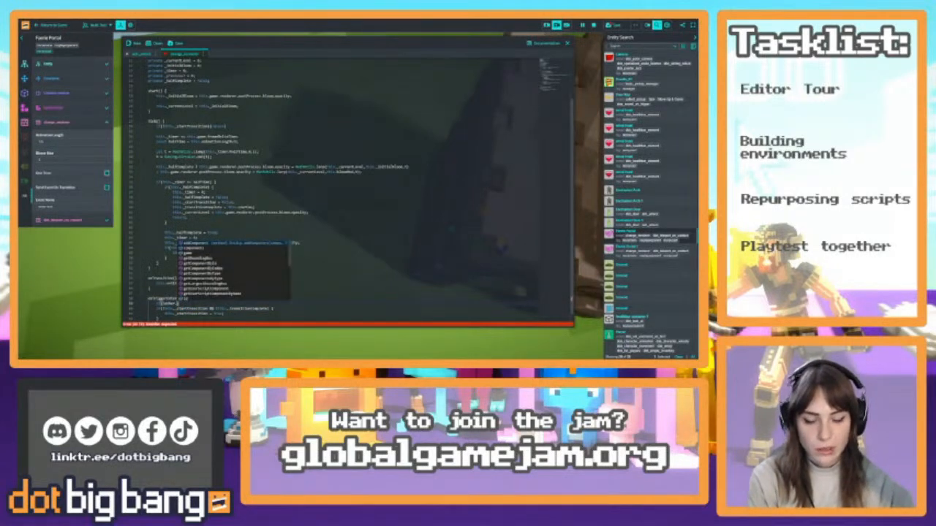
pyautogui.write('tags')
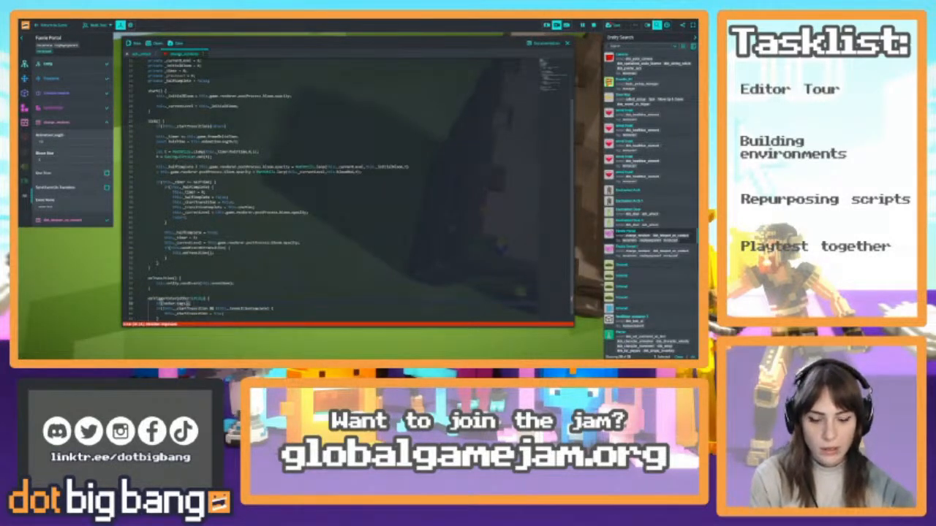
pyautogui.write('.has(')
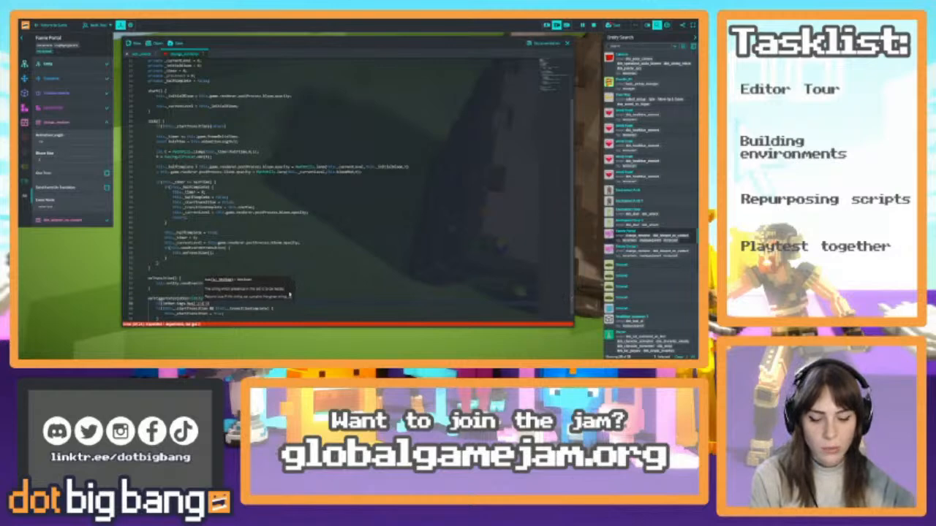
pyautogui.press('Right')
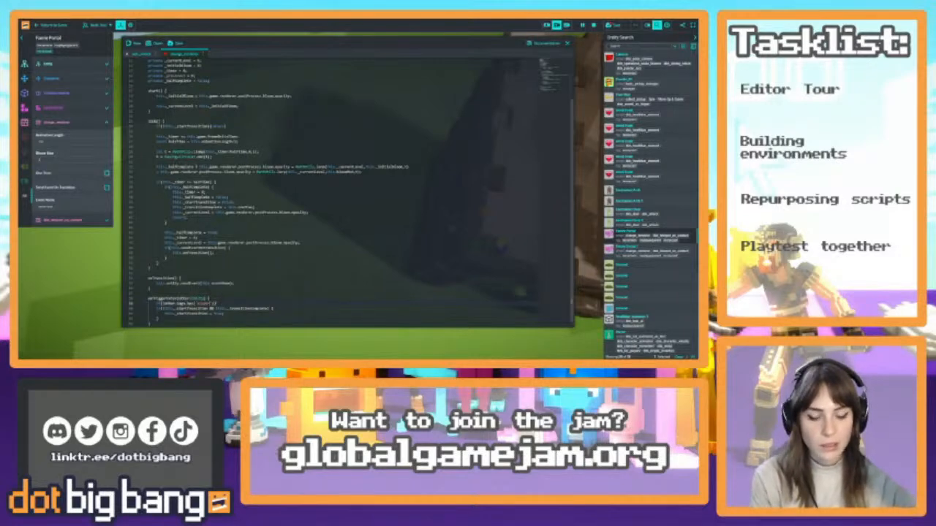
pyautogui.write('{return')
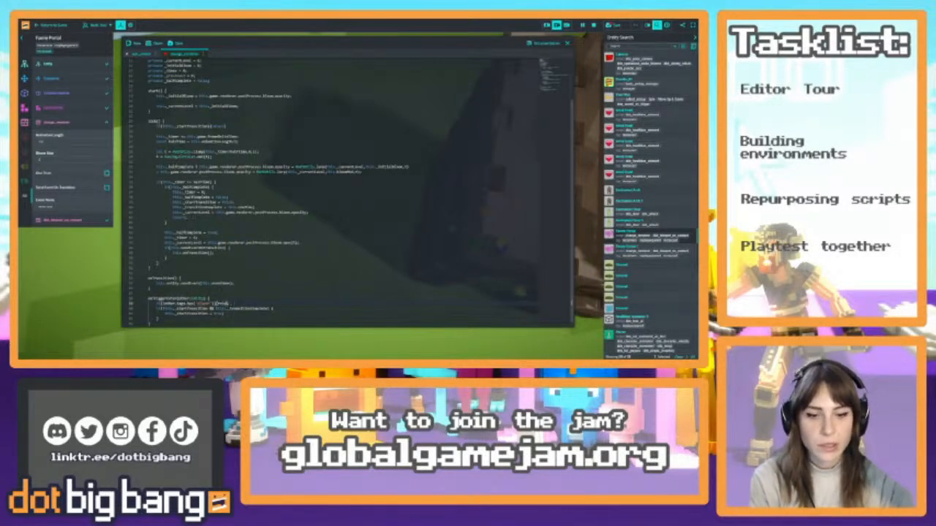
pyautogui.write('urn')
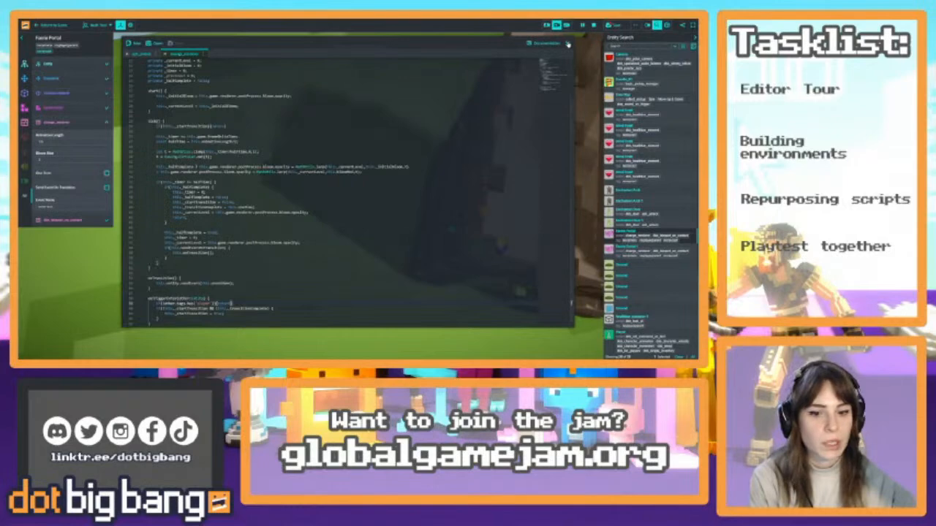
pyautogui.click(567, 44)
# Playtest bringing the key to the arch door in the running game, return to the editor, and reset the simulation
pyautogui.click(582, 26)
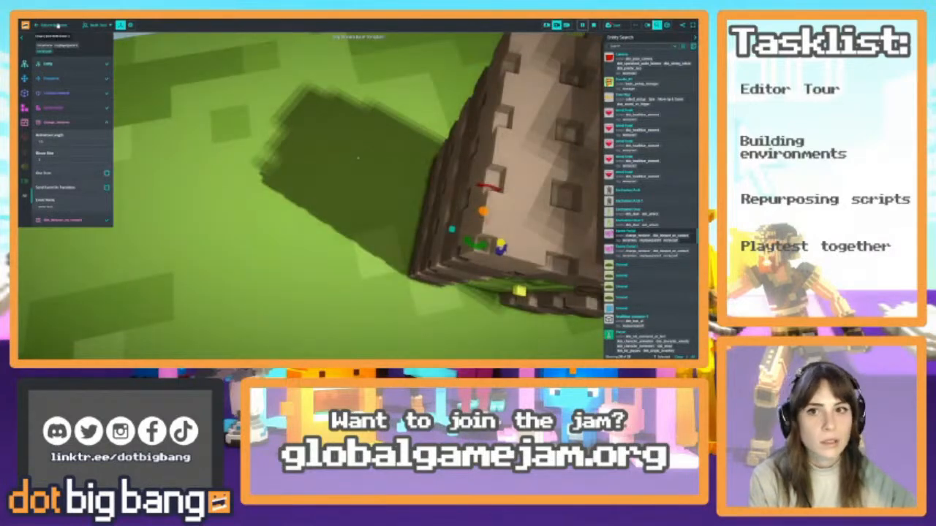
pyautogui.press('w')
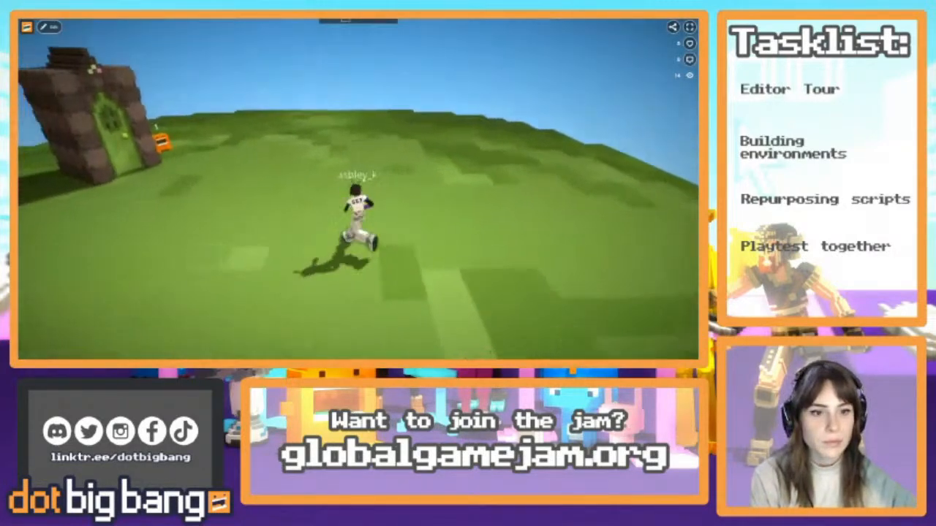
pyautogui.press('w')
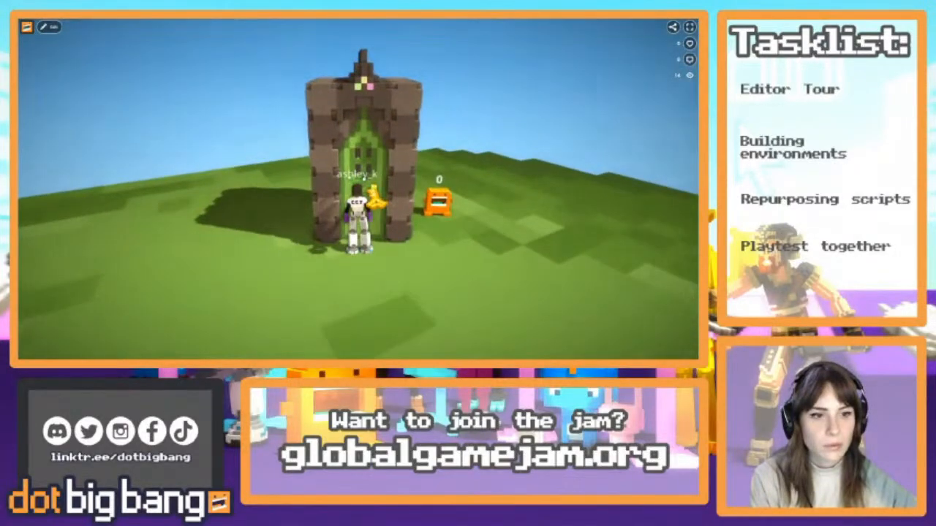
pyautogui.press('s')
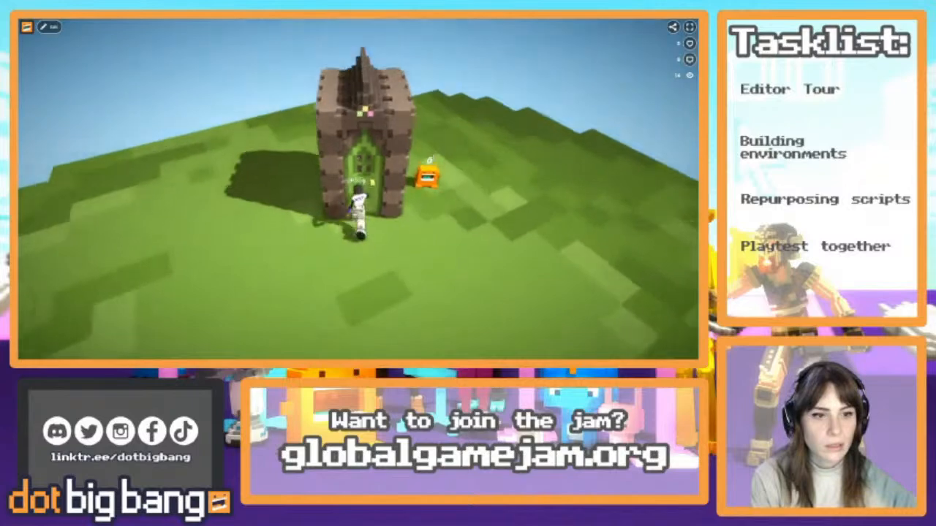
pyautogui.press('w')
pyautogui.press('s')
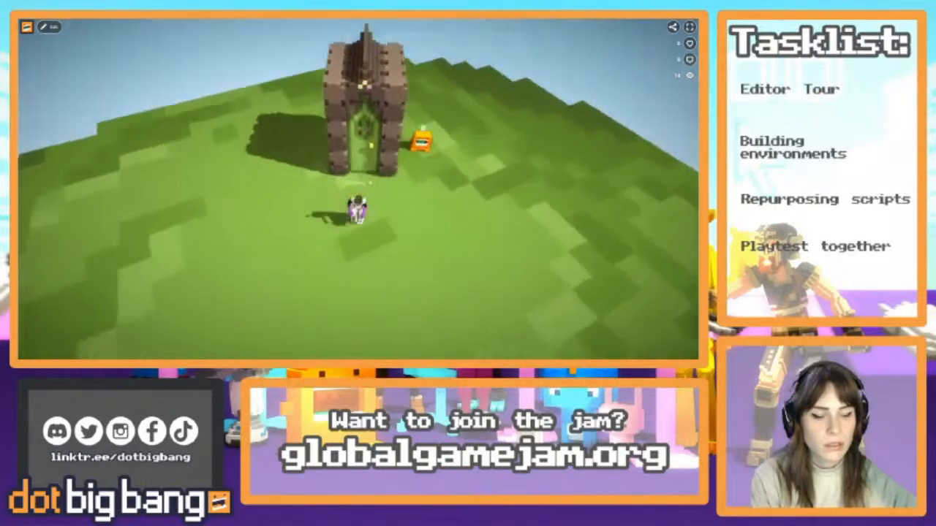
pyautogui.click(52, 29)
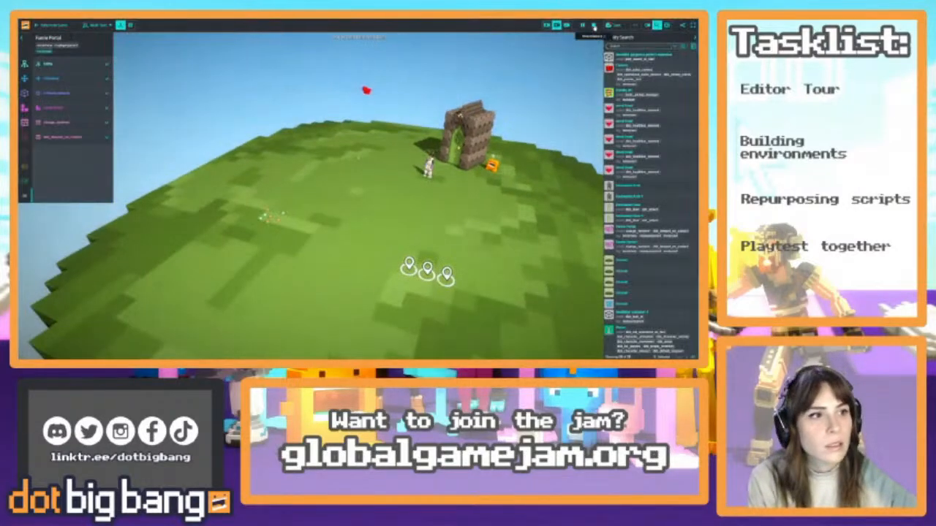
pyautogui.click(594, 25)
# Select the Enchanted Door inside the arch and check the settings of its key script
pyautogui.moveTo(451, 223); pyautogui.dragTo(468, 205, button='right')
pyautogui.press('w')
pyautogui.click(358, 175)
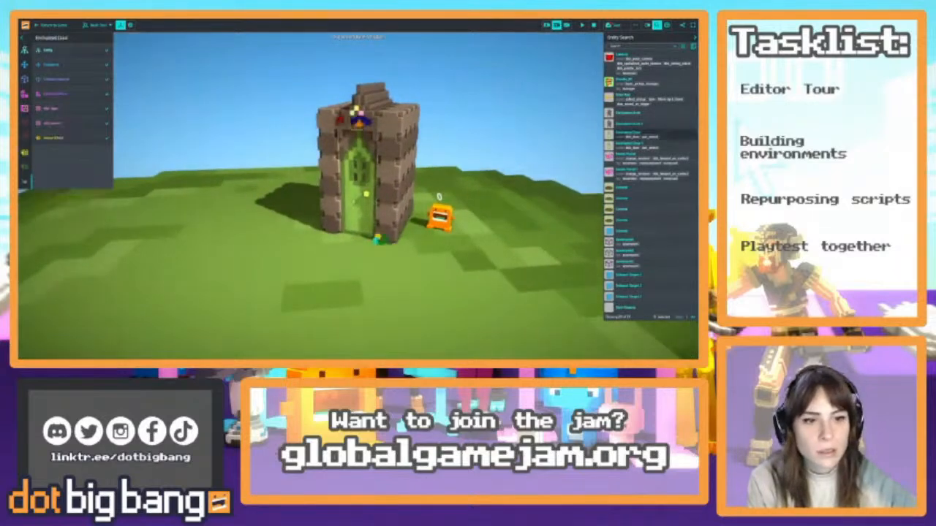
pyautogui.click(72, 109)
pyautogui.click(64, 124)
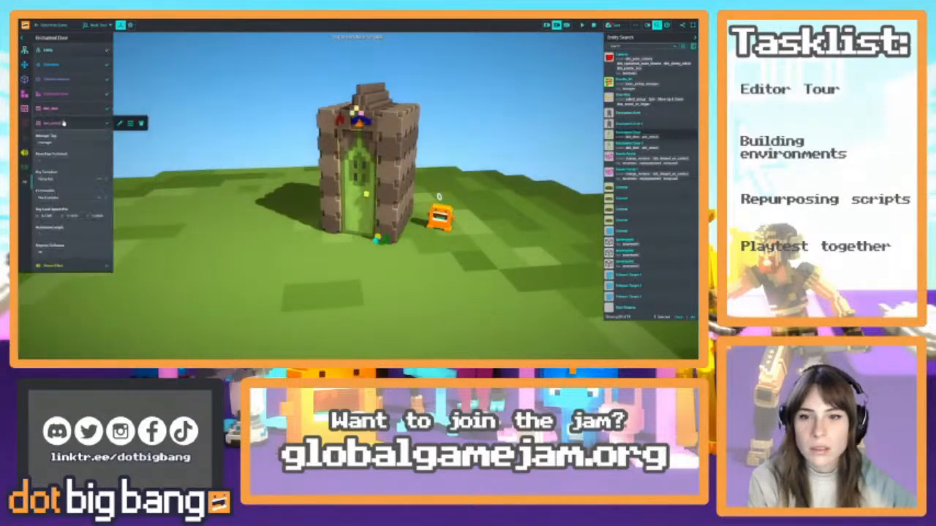
pyautogui.click(67, 125)
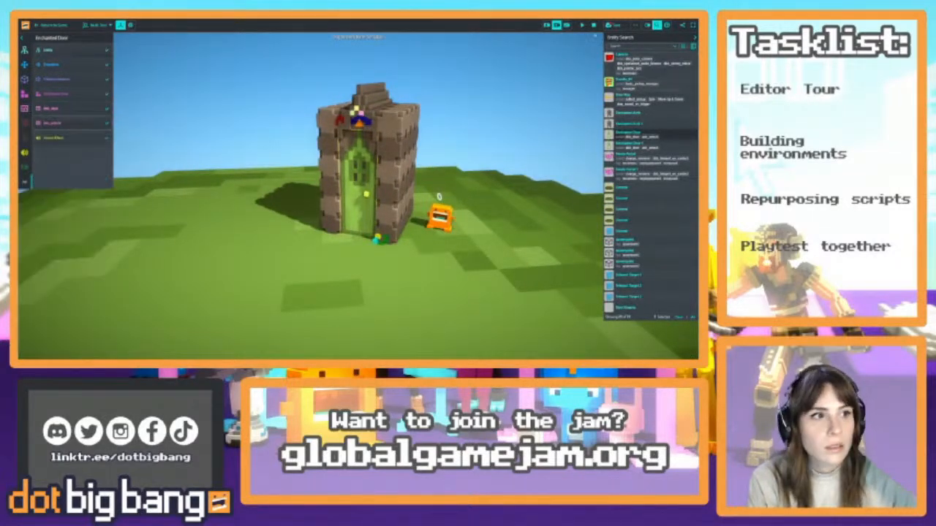
# Resume the simulation, run the character up to the arch door in the game, and return to the editor
pyautogui.click(582, 26)
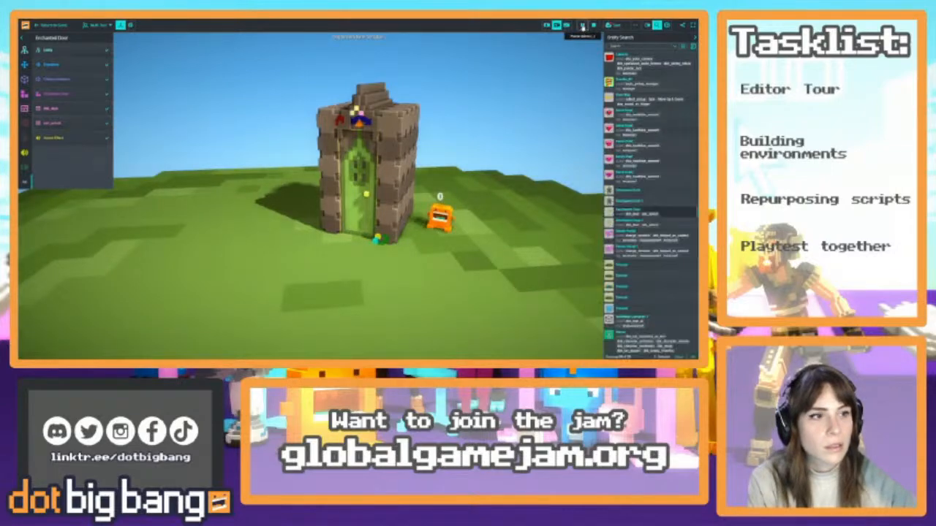
pyautogui.press('w')
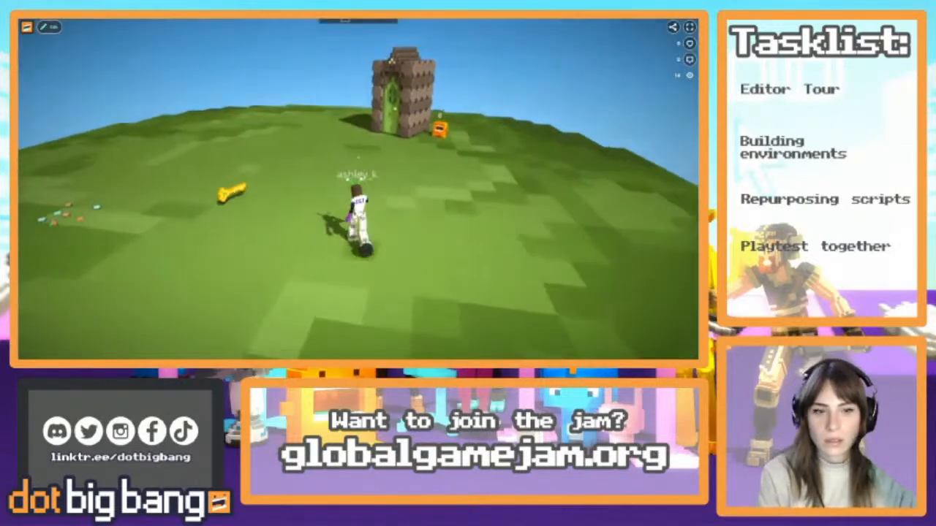
pyautogui.press('w')
pyautogui.press('space')
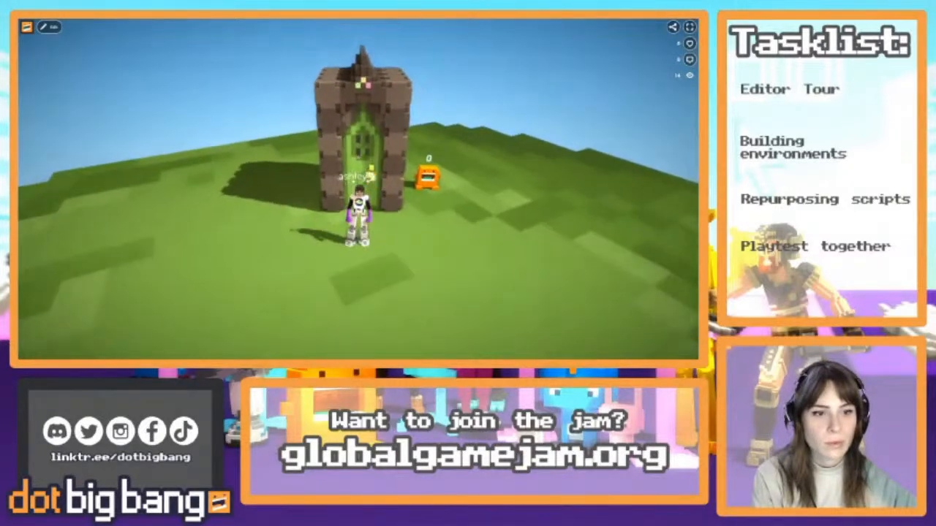
pyautogui.press('Escape')
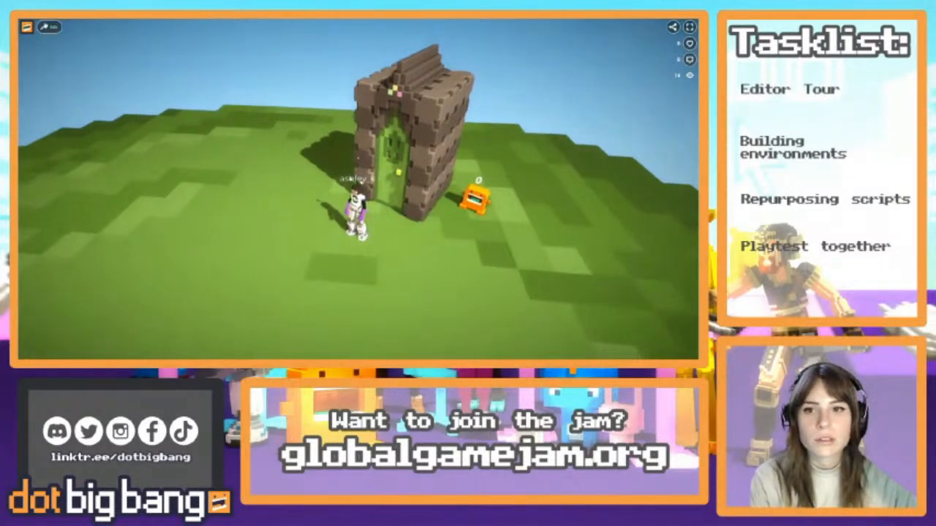
pyautogui.click(49, 26)
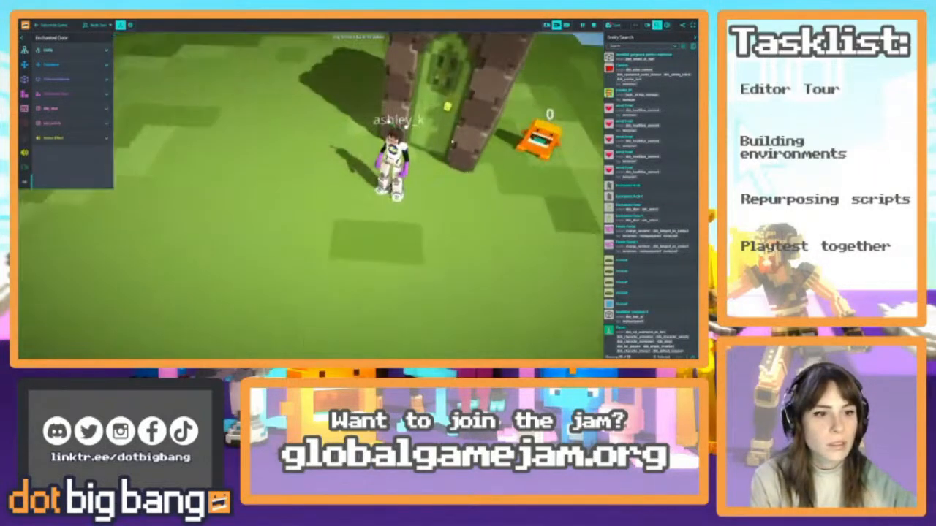
# Delete the overlapping duplicate Enchanted Door and duplicate Enchanted Arch at the doorway
pyautogui.moveTo(447, 106); pyautogui.dragTo(236, 118)
pyautogui.press('Delete')
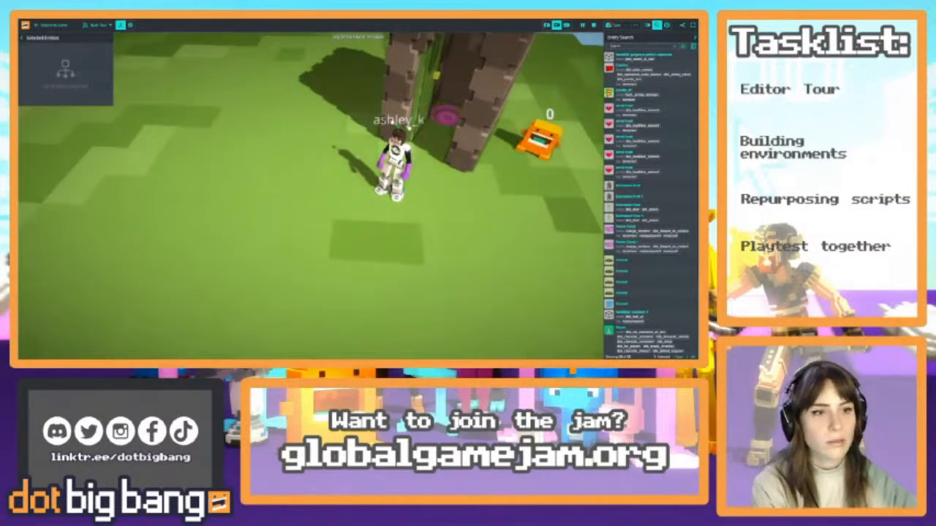
pyautogui.hotkey('ctrl', 'z')
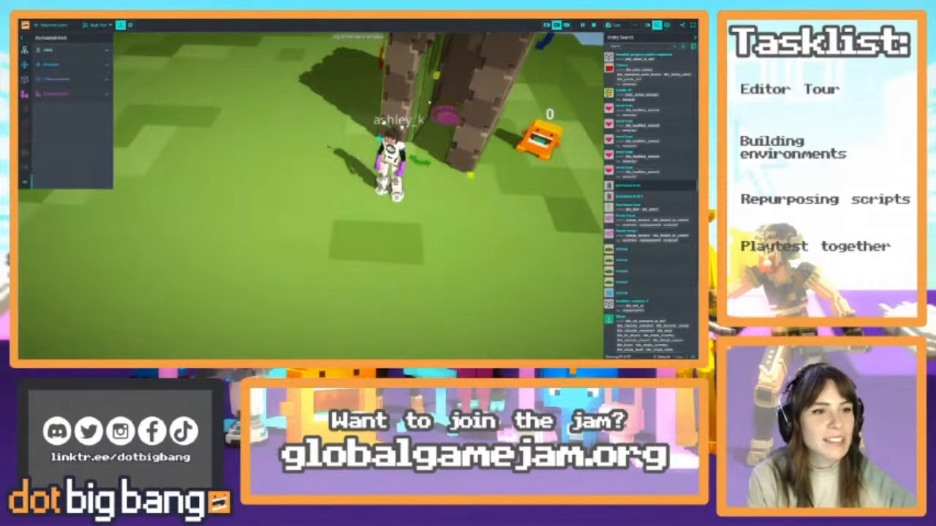
pyautogui.press('Delete')
# Delete the overlapping duplicate Faerie Portal inside the arch
pyautogui.click(440, 120)
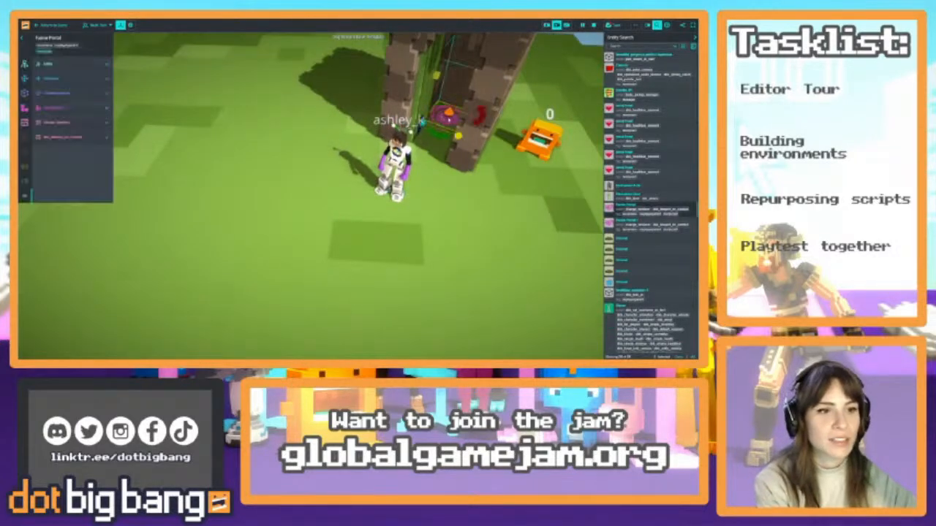
pyautogui.moveTo(441, 120); pyautogui.dragTo(256, 136)
pyautogui.press('Delete')
# Reset and resume the simulation, playtest moving around near the arch in the game, and return to the editor
pyautogui.click(594, 26)
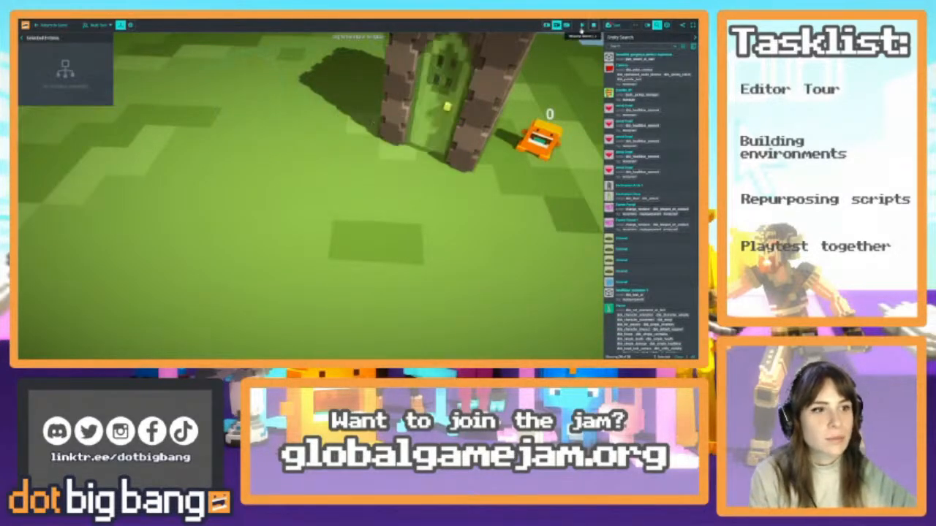
pyautogui.click(59, 26)
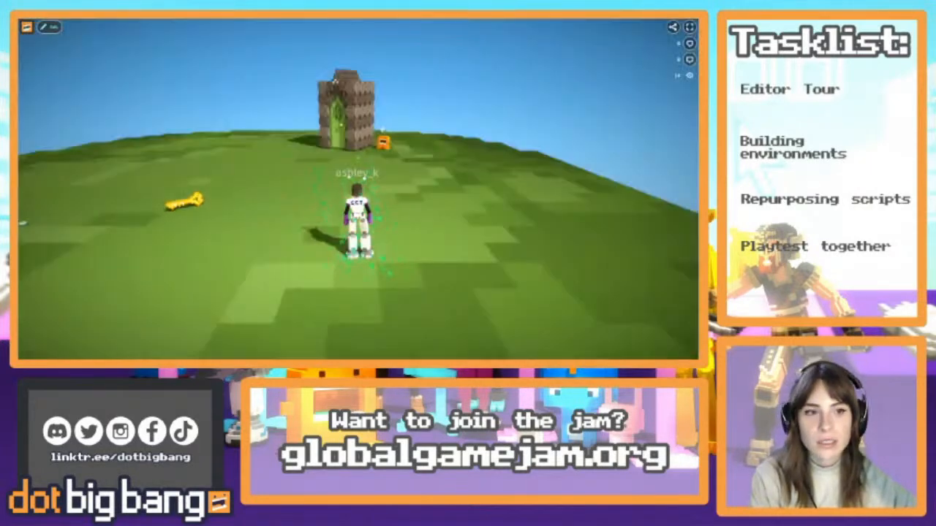
pyautogui.press('d')
pyautogui.press('a')
pyautogui.press('w')
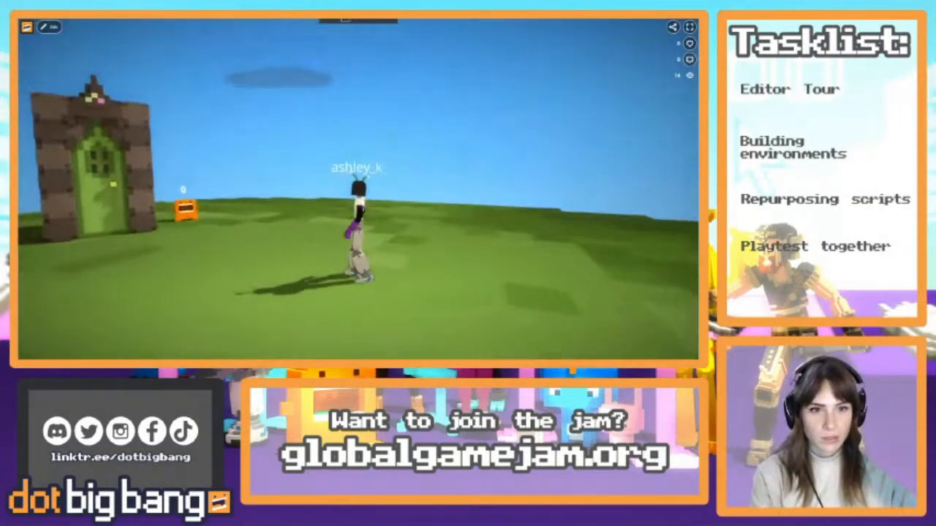
pyautogui.click(48, 27)
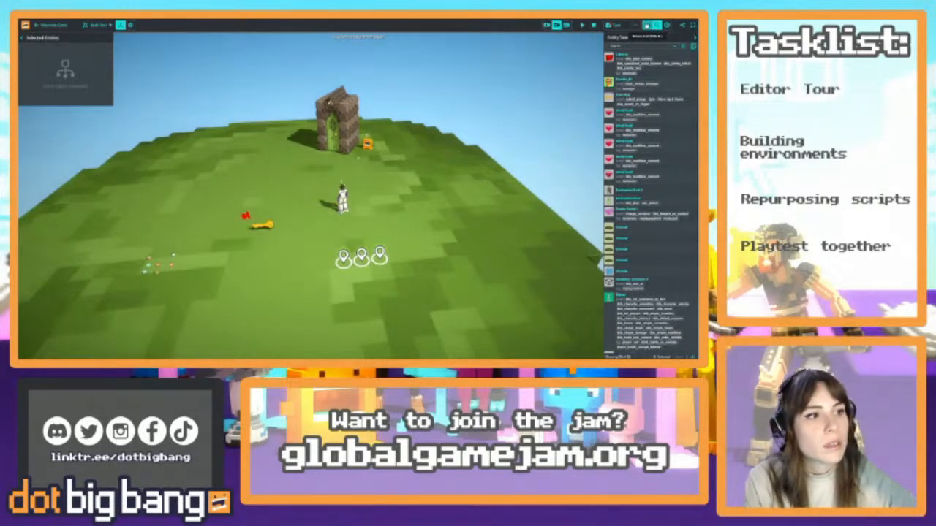
# Open the world environment settings, look over the presets and lighting options, and switch the editor view to the player's game camera
pyautogui.click(646, 25)
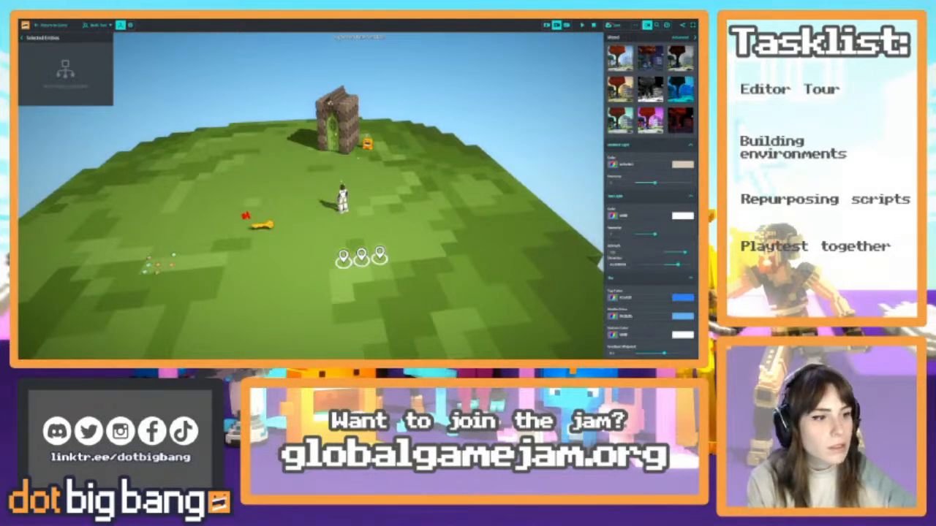
pyautogui.scroll(-1, 650, 197)
pyautogui.scroll(1, 650, 197)
pyautogui.moveTo(398, 289); pyautogui.dragTo(371, 265, button='right')
pyautogui.press('Tab')
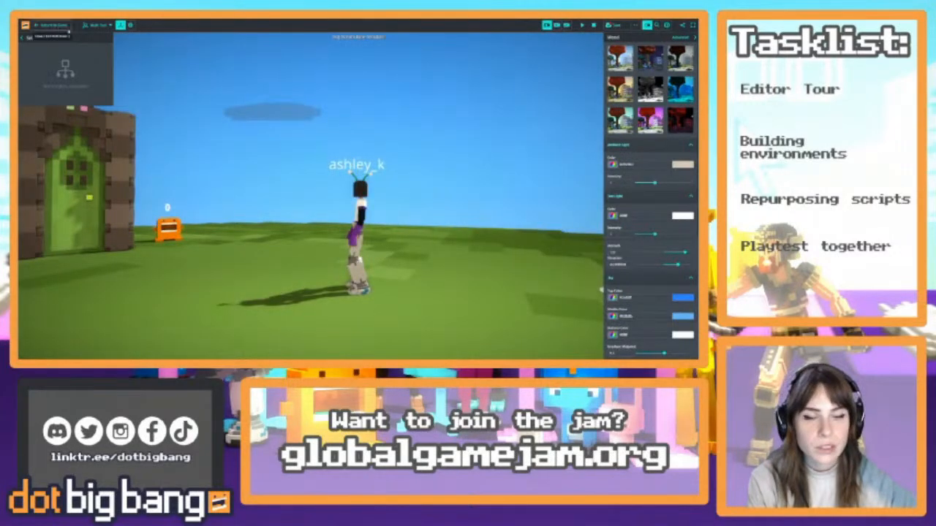
# Return briefly to the game, move the character beside the arch, and reopen the editor from that viewpoint
pyautogui.click(53, 27)
pyautogui.press('w')
pyautogui.press('s')
pyautogui.press('w')
pyautogui.click(49, 27)
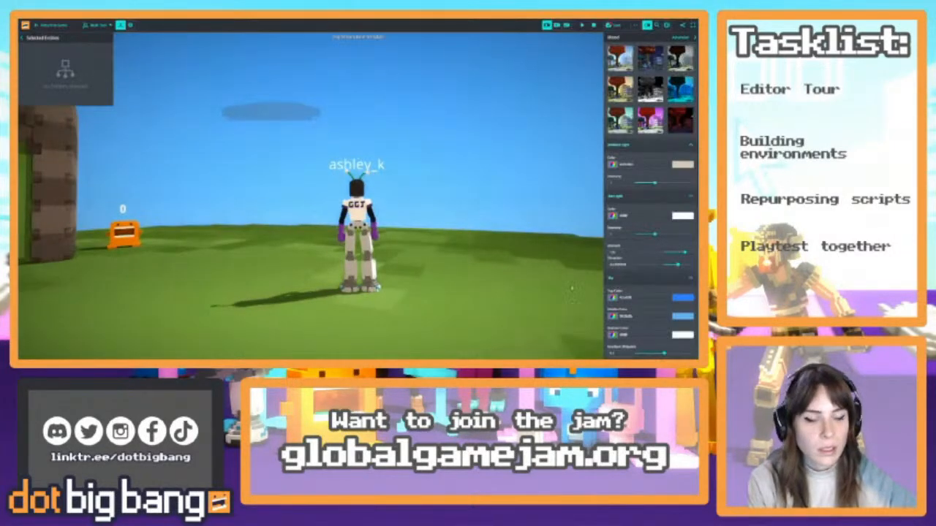
# Resume the simulation and lower the fog's near and far distances in the environment settings
pyautogui.click(582, 25)
pyautogui.scroll(-5, 634, 301)
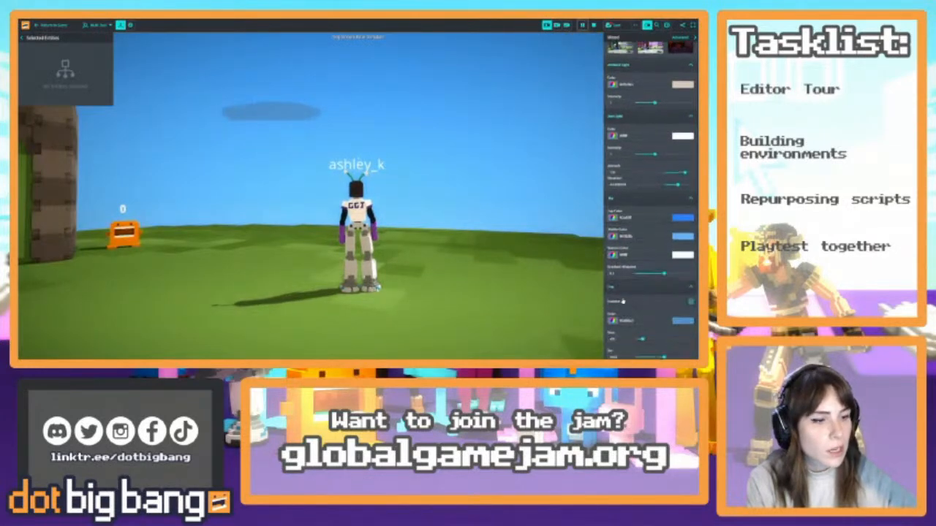
pyautogui.scroll(-2, 633, 302)
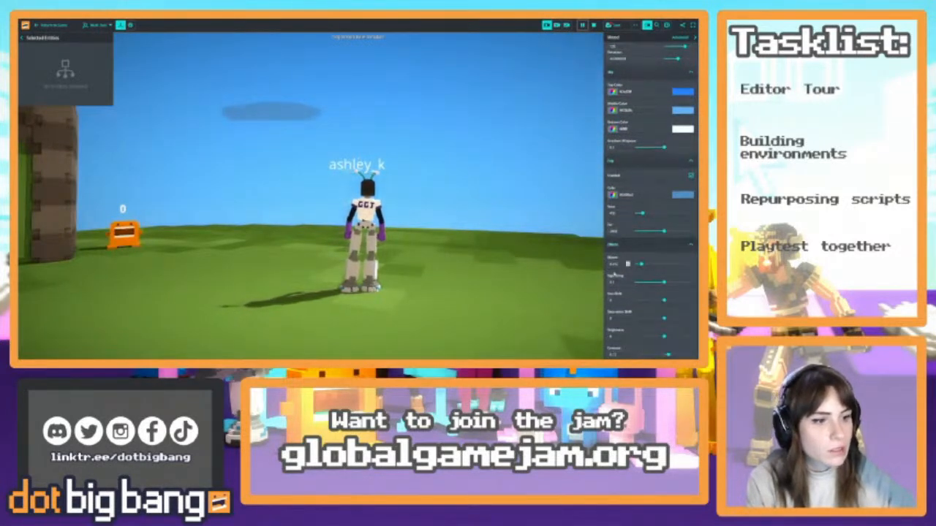
pyautogui.scroll(7, 614, 238)
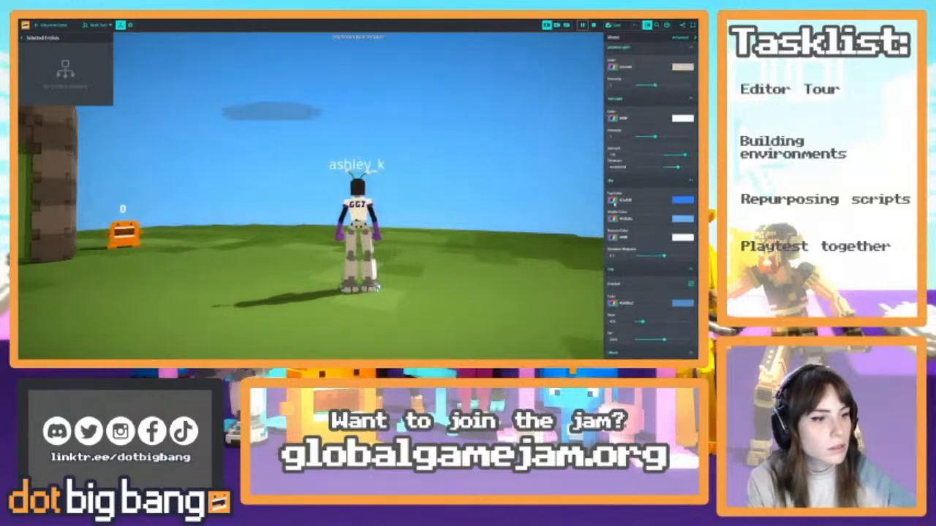
pyautogui.scroll(-3, 612, 207)
pyautogui.scroll(-5, 625, 272)
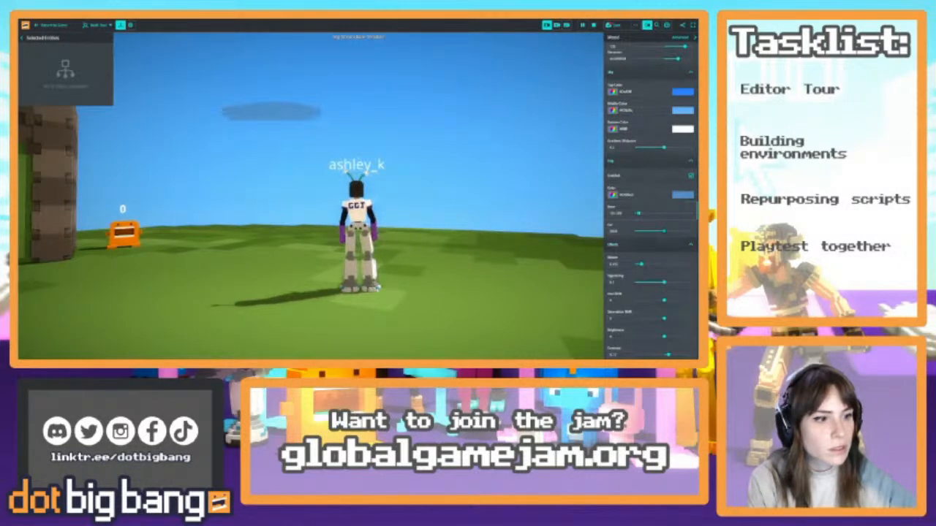
pyautogui.moveTo(639, 231); pyautogui.dragTo(638, 231)
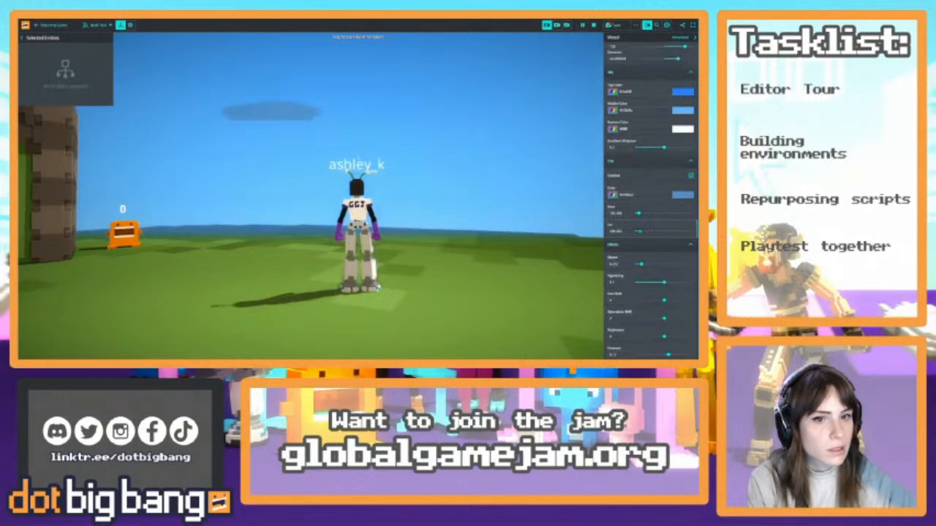
pyautogui.moveTo(638, 213); pyautogui.dragTo(638, 214)
# Walk the character away from the arch and extend the fog's far distance so the arch stands out
pyautogui.moveTo(459, 202); pyautogui.dragTo(637, 213)
pyautogui.press('w')
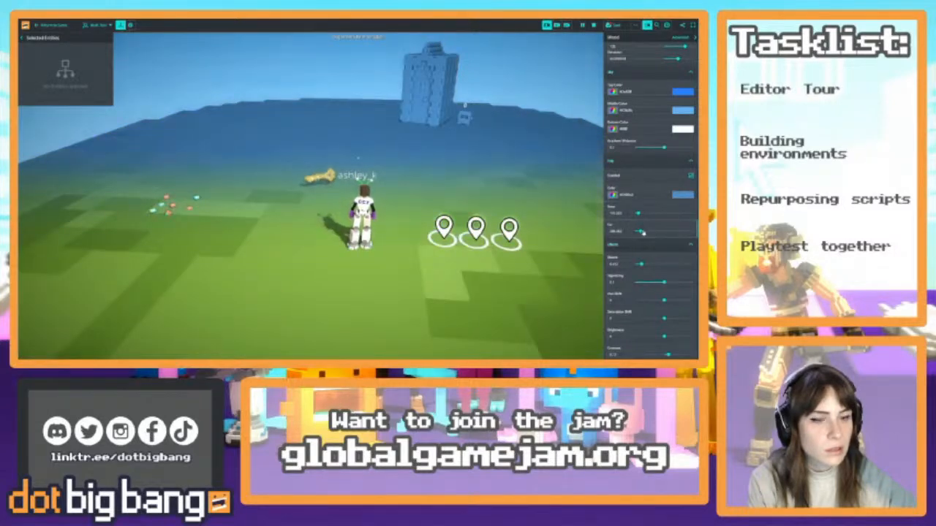
pyautogui.moveTo(650, 233); pyautogui.dragTo(643, 231)
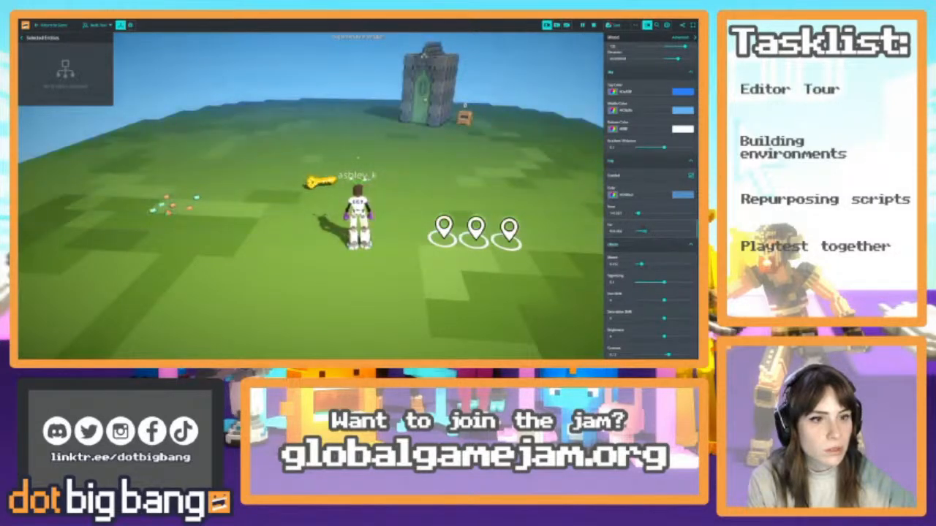
# Move the character around near the key and location markers to check the fog on the distant arch
pyautogui.press('s')
pyautogui.press('d')
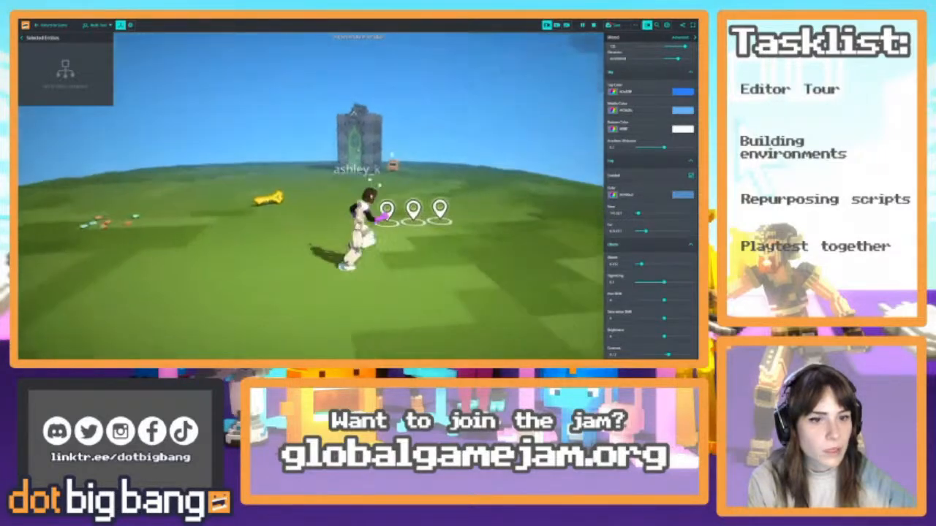
pyautogui.press('w')
pyautogui.press('a')
pyautogui.press('s')
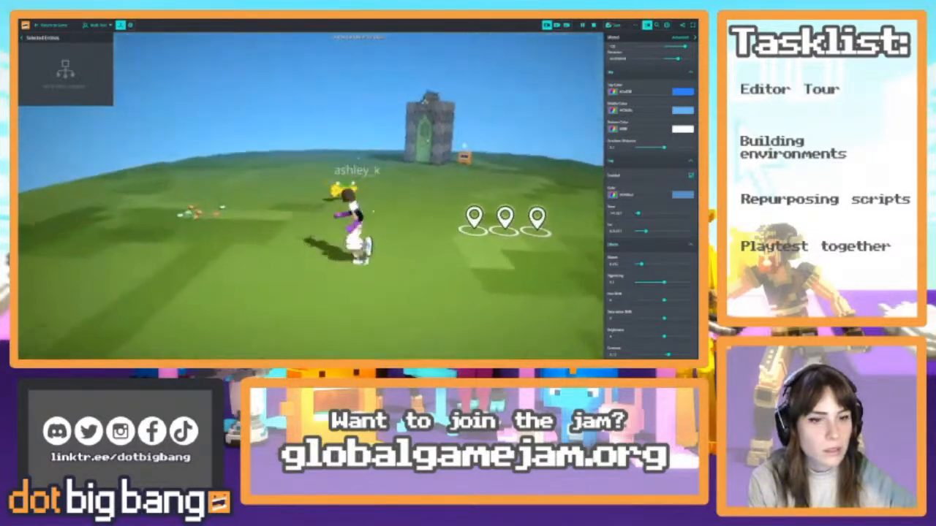
pyautogui.press('w')
pyautogui.press('w')
pyautogui.moveTo(457, 201); pyautogui.dragTo(468, 142, button='right')
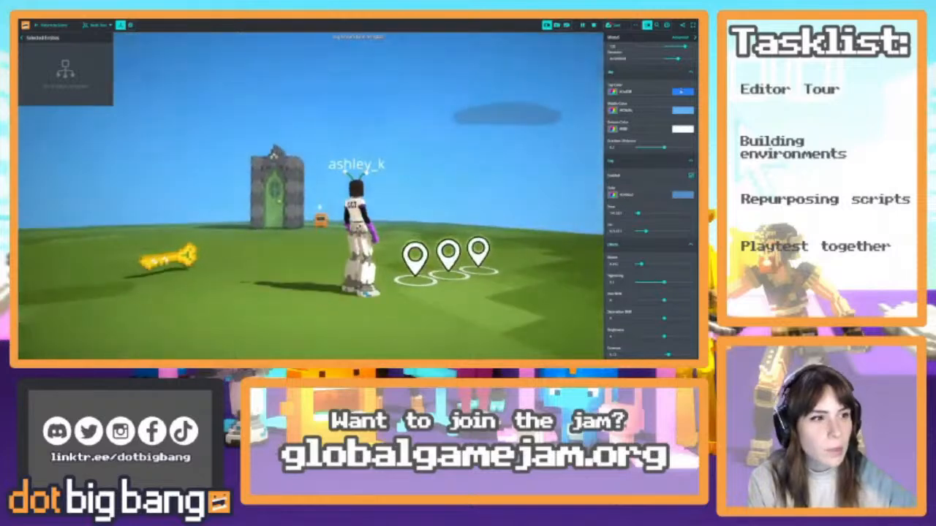
# Lighten the sky's top and middle colours to a pale blue
pyautogui.click(681, 92)
pyautogui.click(636, 100)
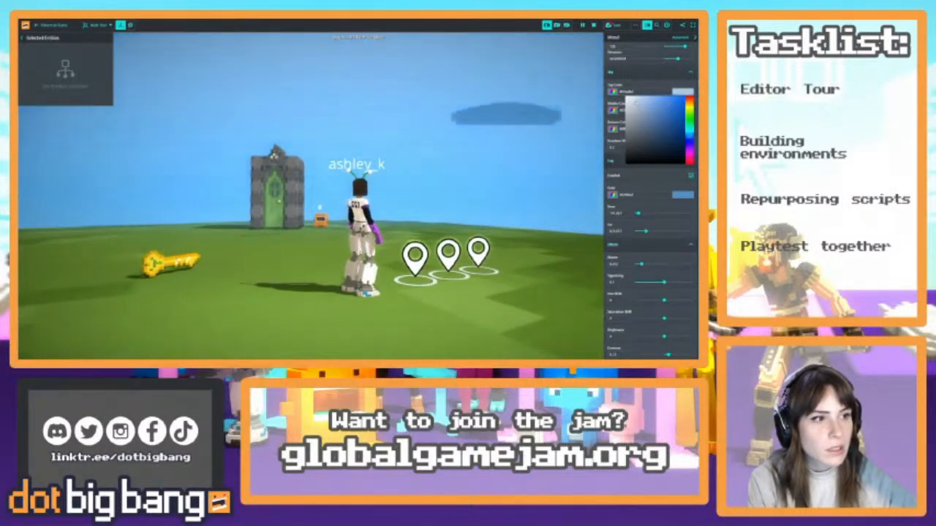
pyautogui.click(664, 84)
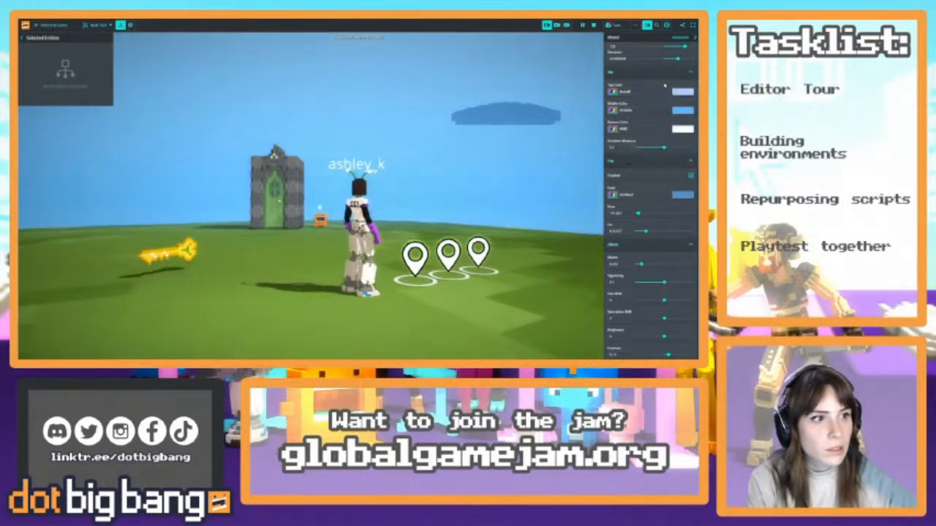
pyautogui.click(682, 111)
pyautogui.click(641, 116)
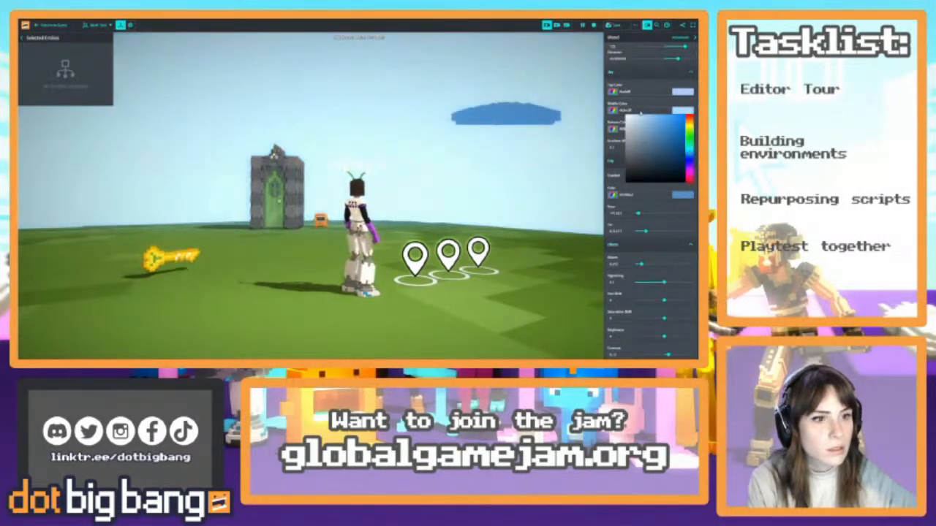
pyautogui.click(640, 113)
# Copy the sky's middle colour into the fog colour and disable the fog
pyautogui.doubleClick(627, 111)
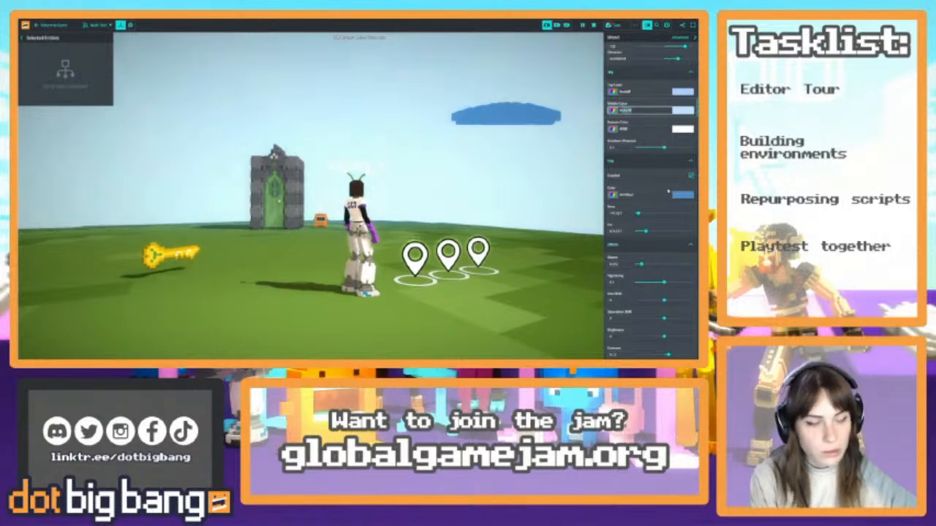
pyautogui.doubleClick(627, 194)
pyautogui.hotkey('ctrl', 'v')
pyautogui.click(636, 178)
pyautogui.moveTo(497, 159); pyautogui.dragTo(528, 182)
pyautogui.doubleClick(626, 195)
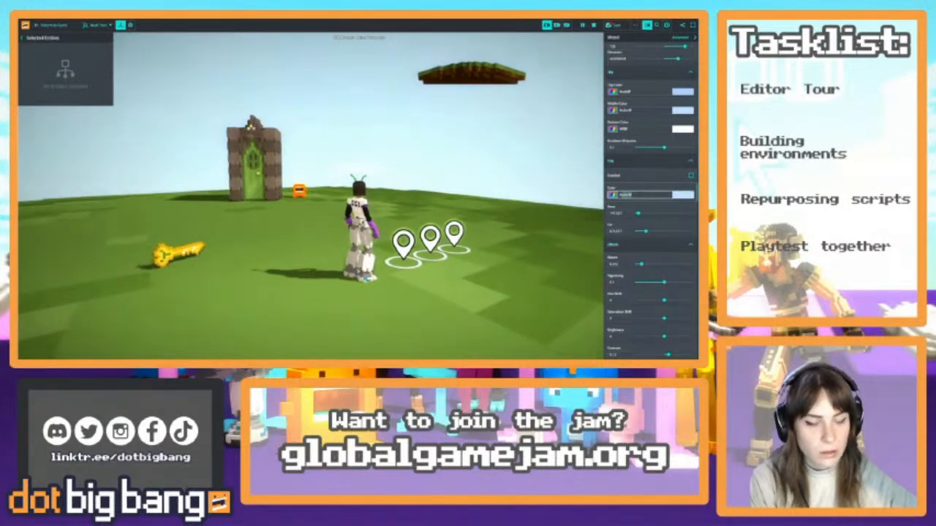
# Reset and restart the simulation, and run the character around in the game to check the new sky
pyautogui.click(593, 27)
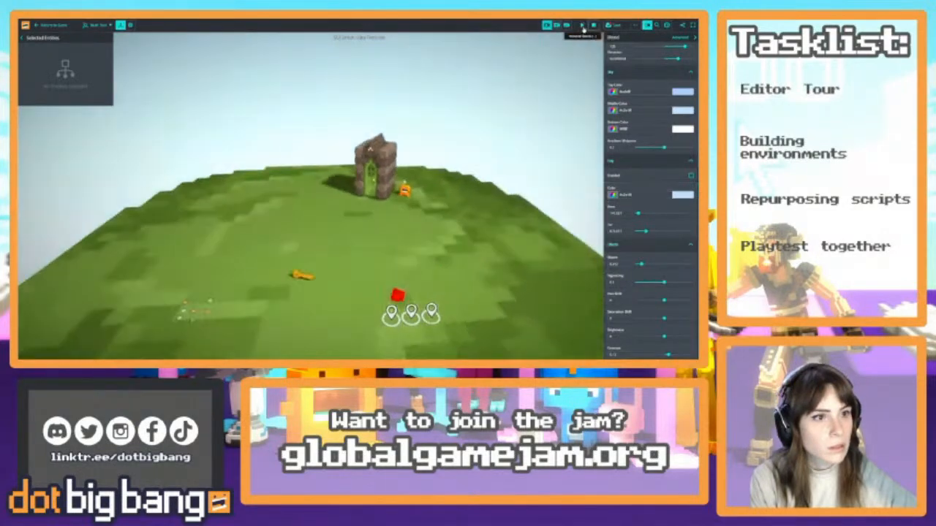
pyautogui.click(583, 27)
pyautogui.click(53, 26)
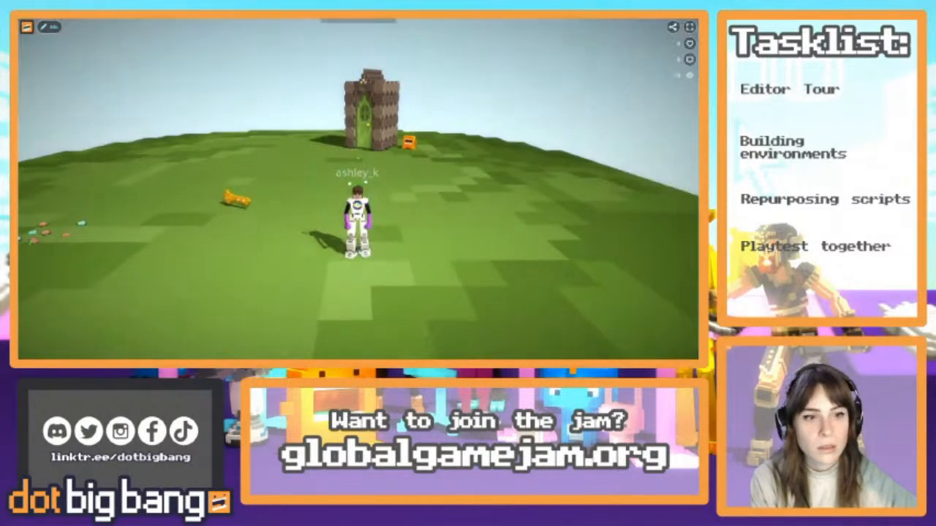
pyautogui.press('s')
pyautogui.press('w')
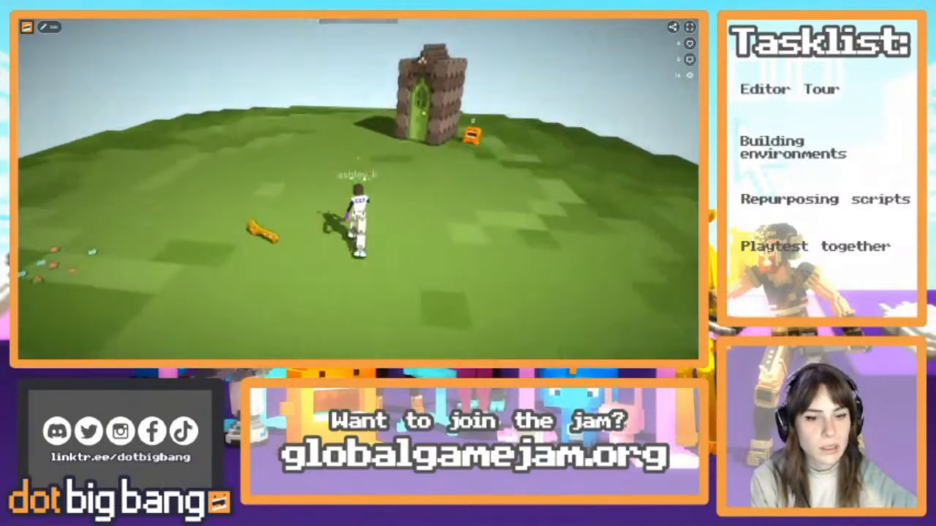
pyautogui.press('a')
pyautogui.press('d')
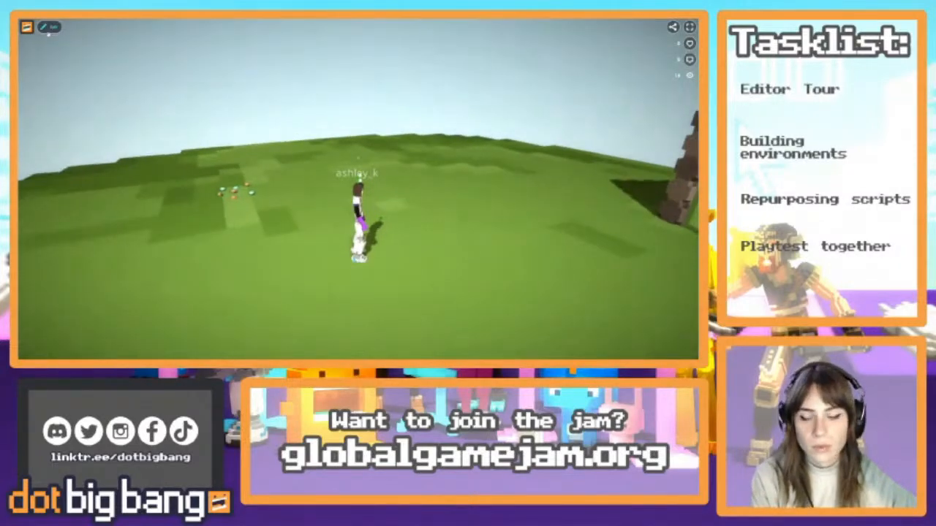
# Reopen the editor, set the fog's near distance to 0 with a shorter far distance, and restart the simulation
pyautogui.click(49, 26)
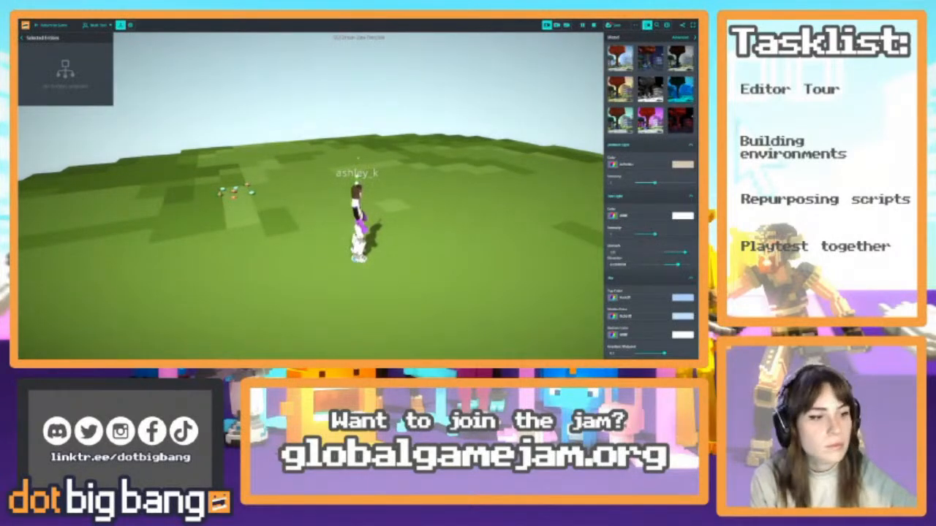
pyautogui.press('w')
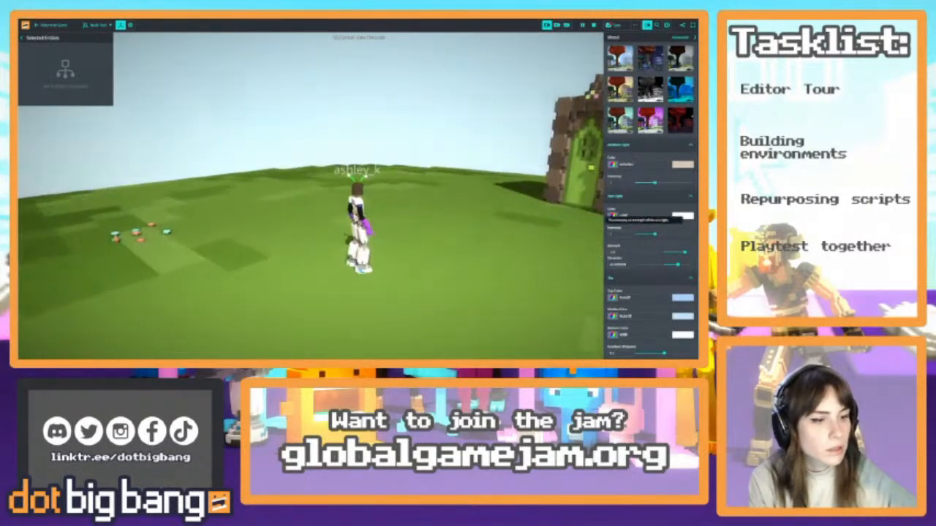
pyautogui.scroll(-4, 650, 220)
pyautogui.scroll(-1, 638, 269)
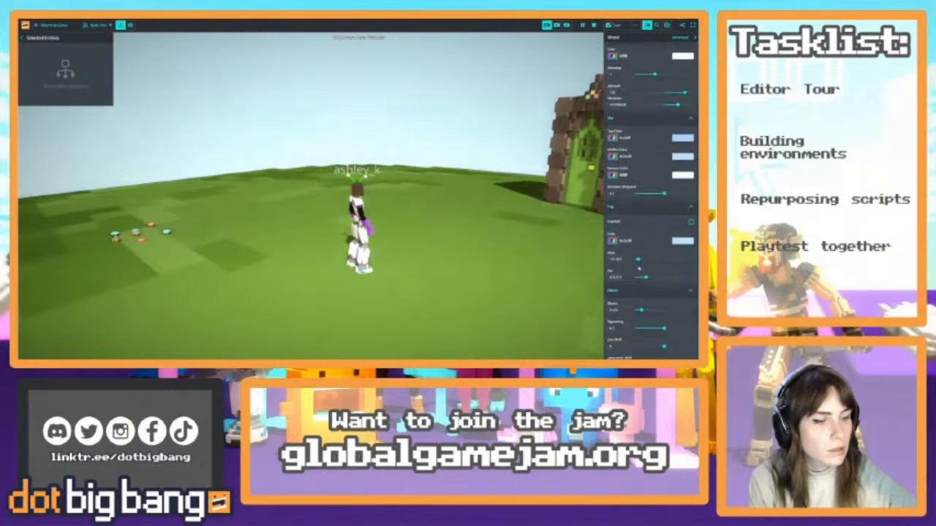
pyautogui.moveTo(544, 260); pyautogui.dragTo(672, 270, button='right')
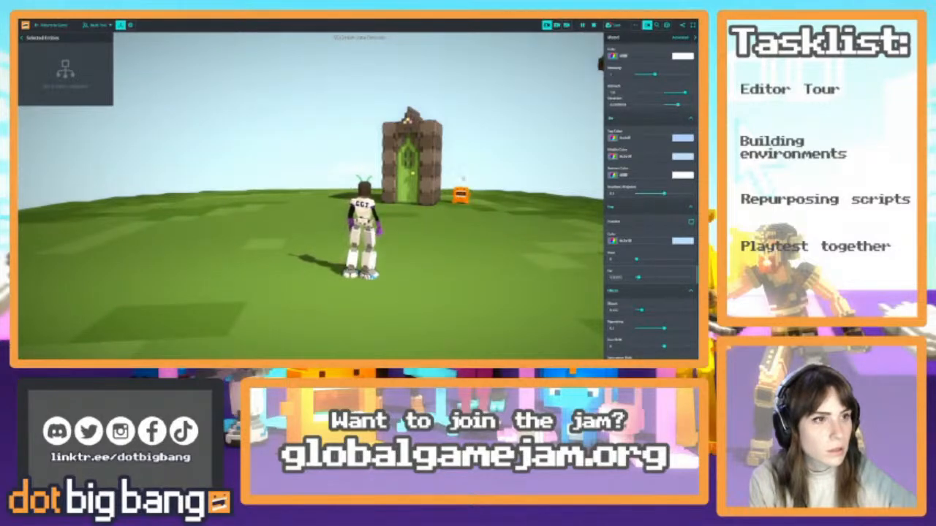
pyautogui.press('d')
pyautogui.click(593, 26)
pyautogui.click(582, 27)
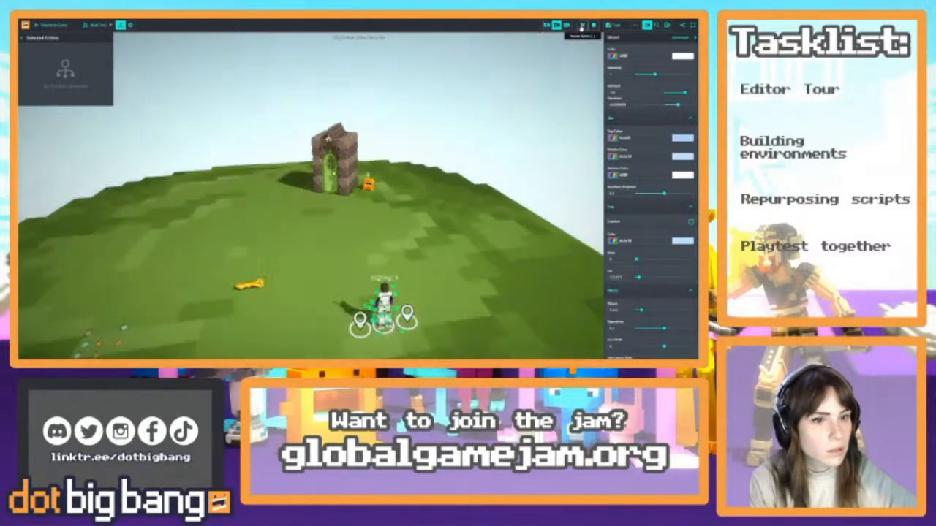
# Enable the fog and raise its near and far distances so it only lightly affects the distant arch
pyautogui.click(691, 221)
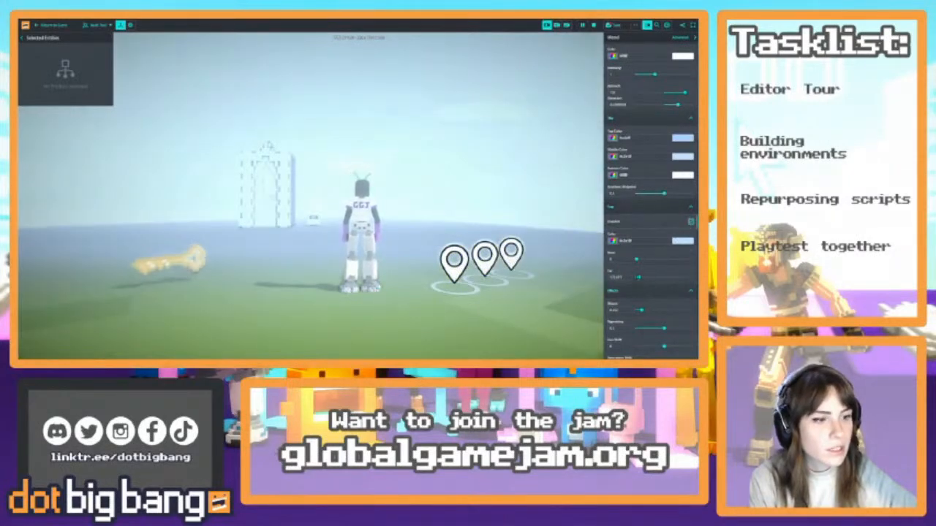
pyautogui.moveTo(638, 277); pyautogui.dragTo(639, 261)
pyautogui.moveTo(483, 212); pyautogui.dragTo(439, 256)
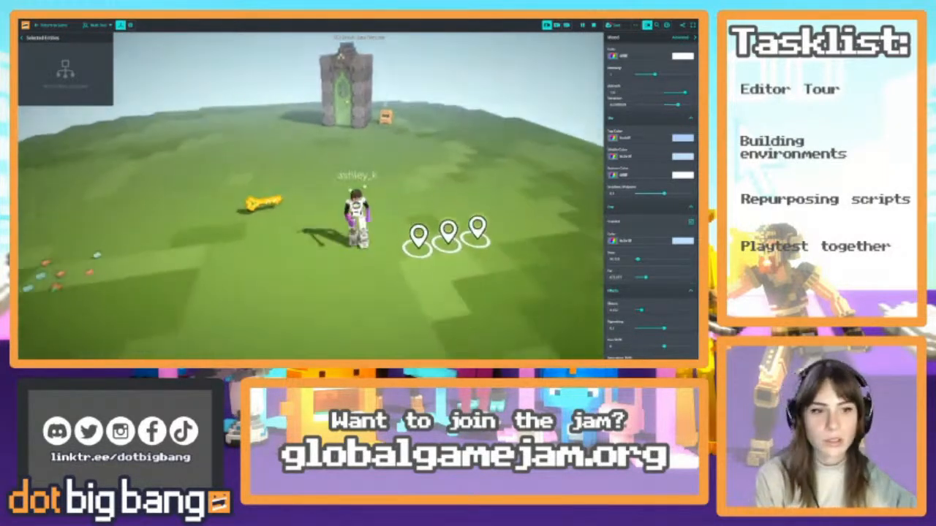
pyautogui.press('s')
pyautogui.press('w')
pyautogui.moveTo(637, 260); pyautogui.dragTo(639, 259)
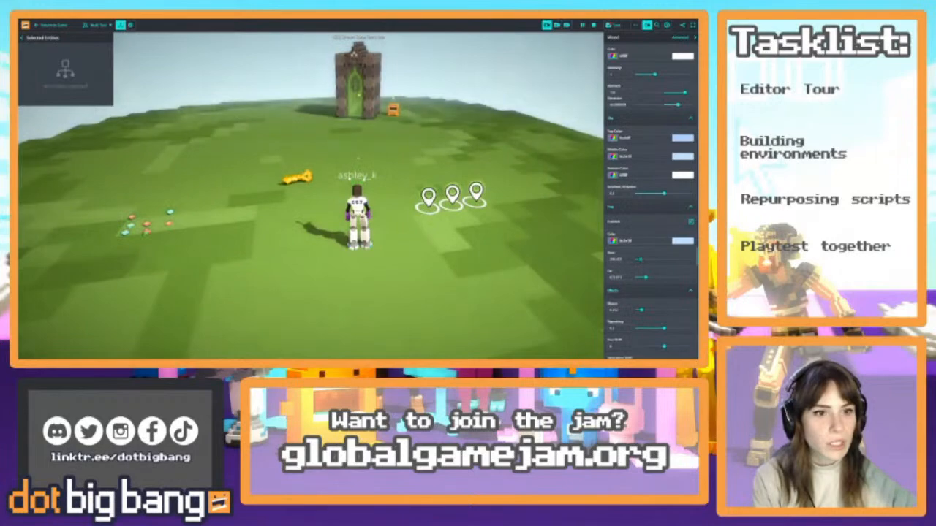
# Run the character around in the editor and the game to check the fog, and return to the editor
pyautogui.press('s')
pyautogui.press('a')
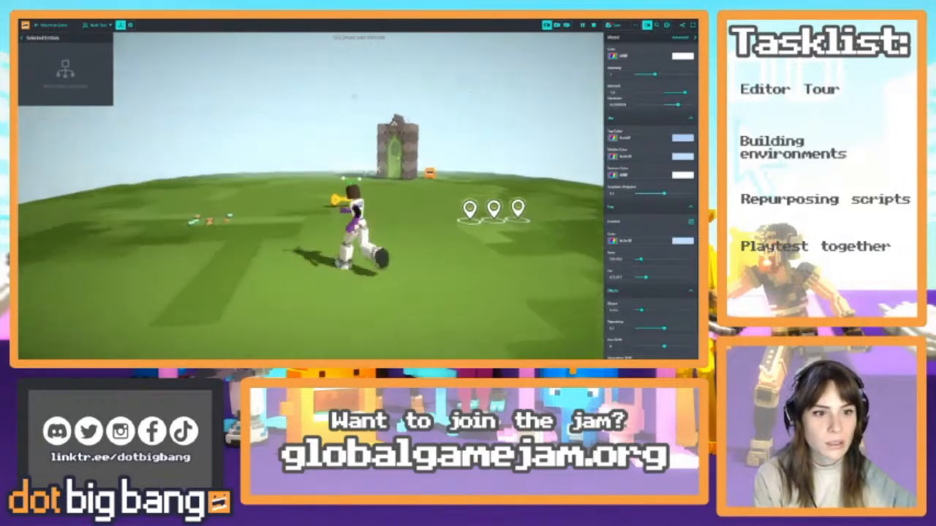
pyautogui.click(52, 25)
pyautogui.press('a')
pyautogui.press('w')
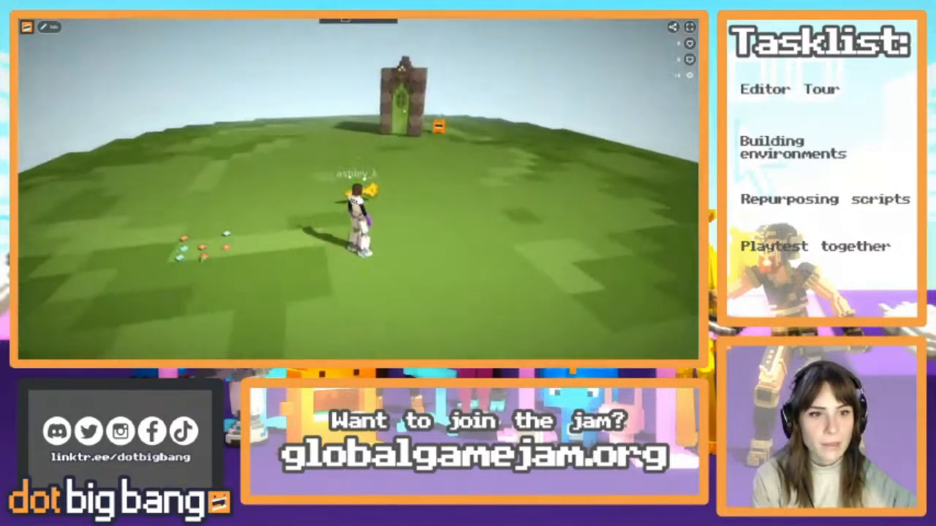
pyautogui.click(53, 27)
pyautogui.press('s')
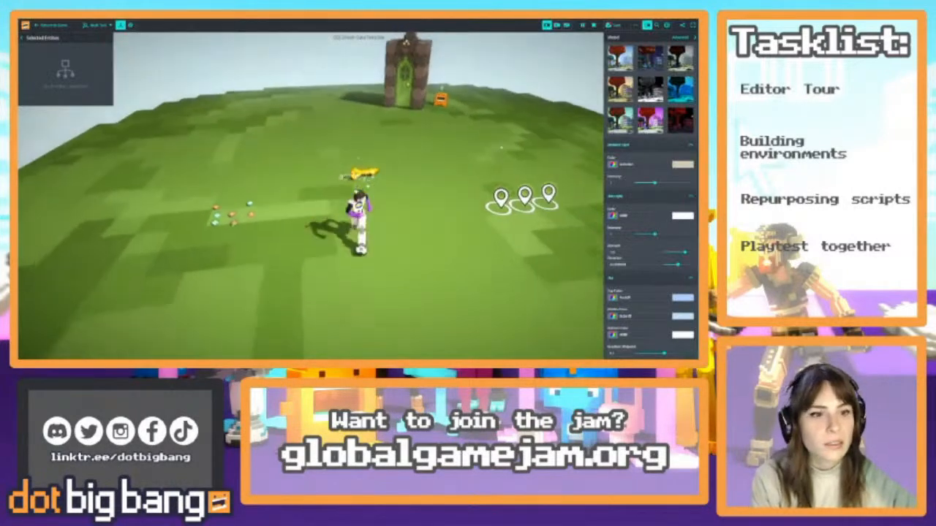
# Reset the simulation and move the three location markers together away from the red cube, towards the island's near edge
pyautogui.click(593, 25)
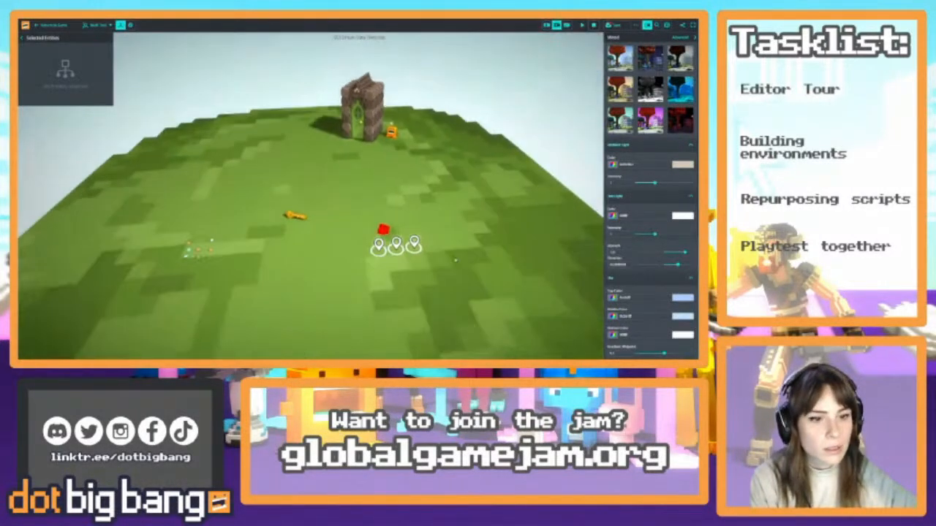
pyautogui.moveTo(400, 149); pyautogui.dragTo(467, 208)
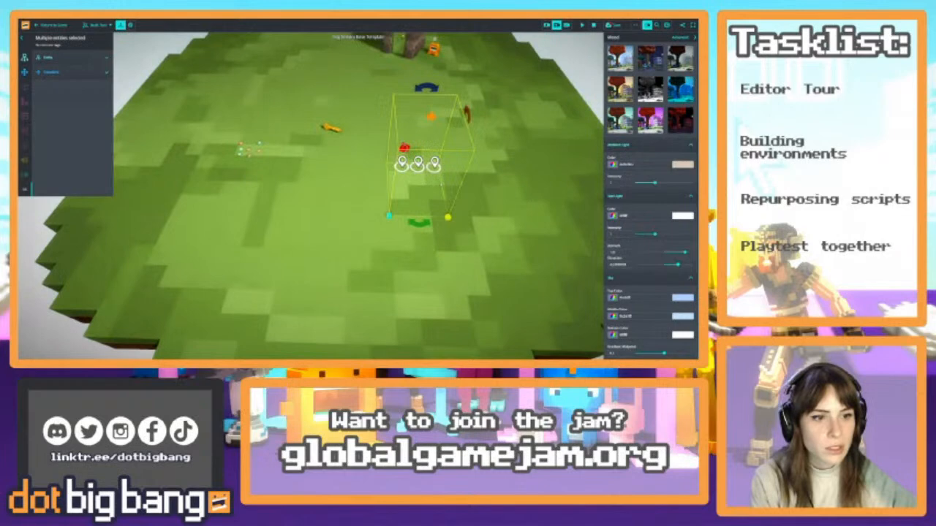
pyautogui.click(432, 178)
pyautogui.click(434, 164)
pyautogui.keyDown('shift'); pyautogui.click(418, 164); pyautogui.keyUp('shift')
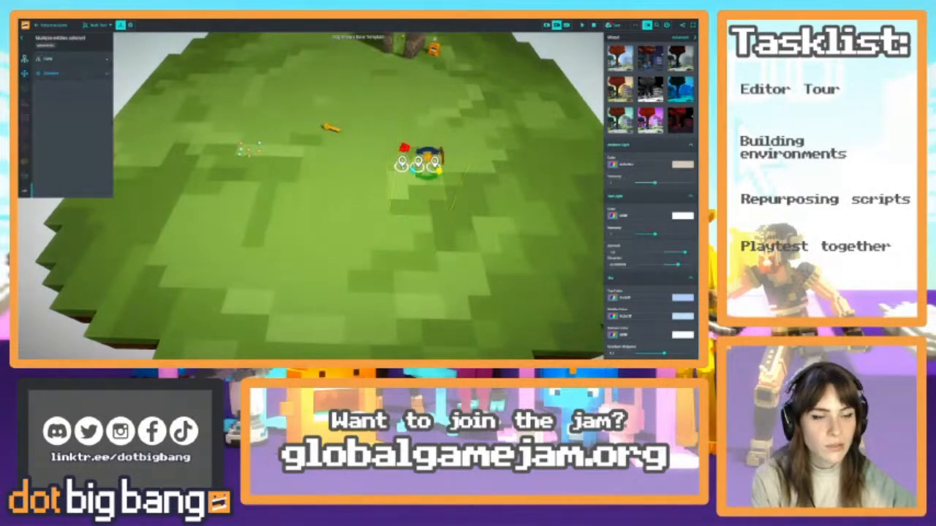
pyautogui.keyDown('shift'); pyautogui.click(402, 164); pyautogui.keyUp('shift')
pyautogui.moveTo(418, 164); pyautogui.dragTo(407, 254)
# Move the door key farther back on the island, behind the scattered gems
pyautogui.click(331, 128)
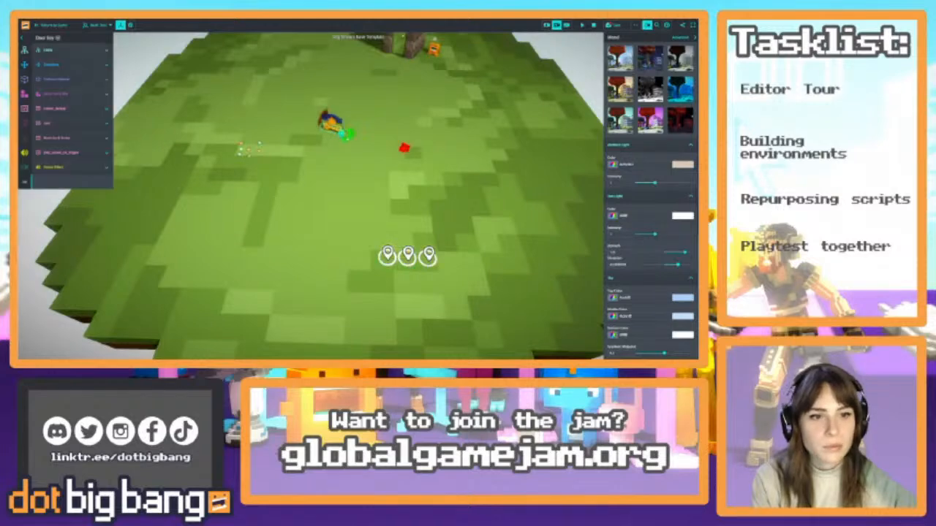
pyautogui.moveTo(335, 127); pyautogui.dragTo(256, 89)
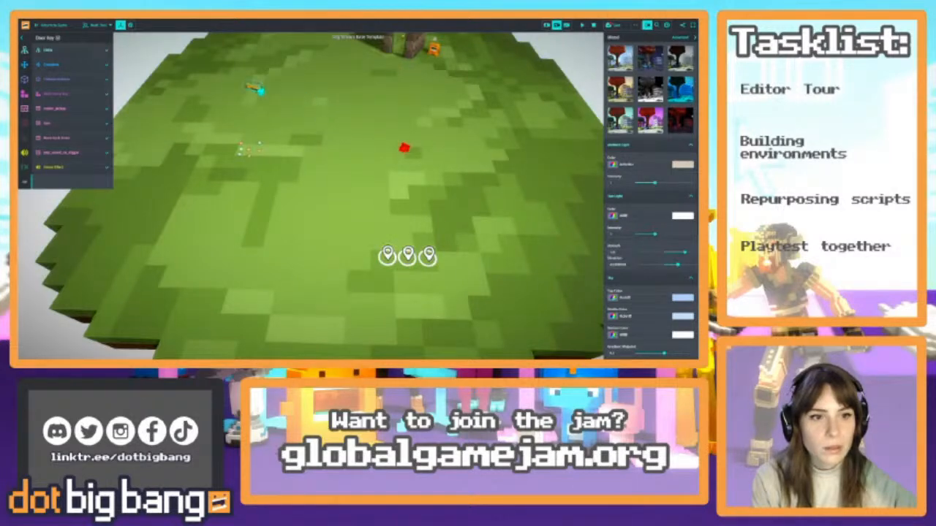
# Move the door key across to the far side of the island beyond the arch, and briefly run and reset the simulation
pyautogui.moveTo(514, 88); pyautogui.dragTo(513, 76)
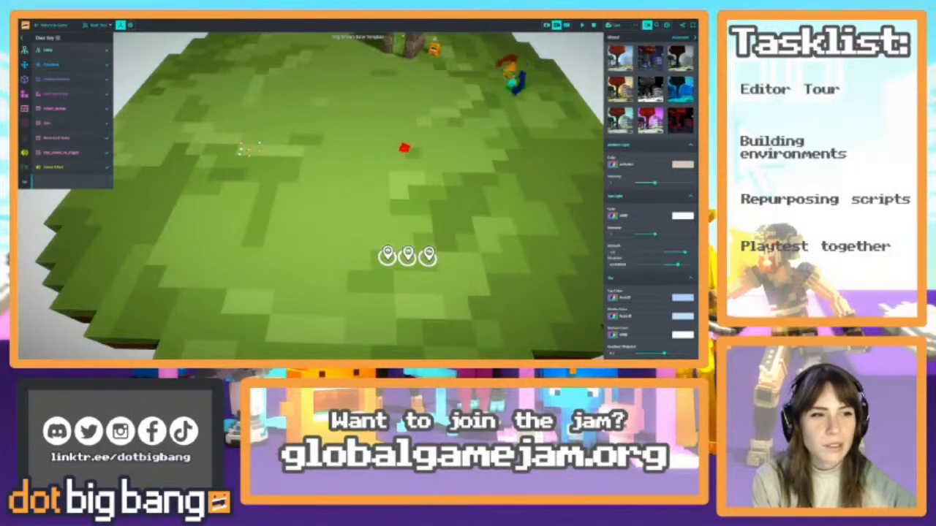
pyautogui.moveTo(515, 82); pyautogui.dragTo(455, 159, button='right')
pyautogui.click(385, 135)
pyautogui.click(582, 26)
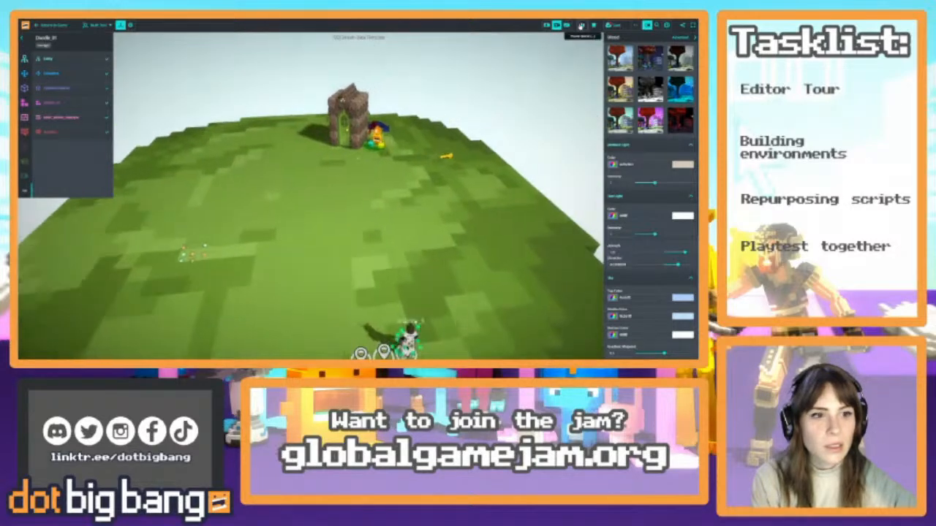
pyautogui.click(593, 26)
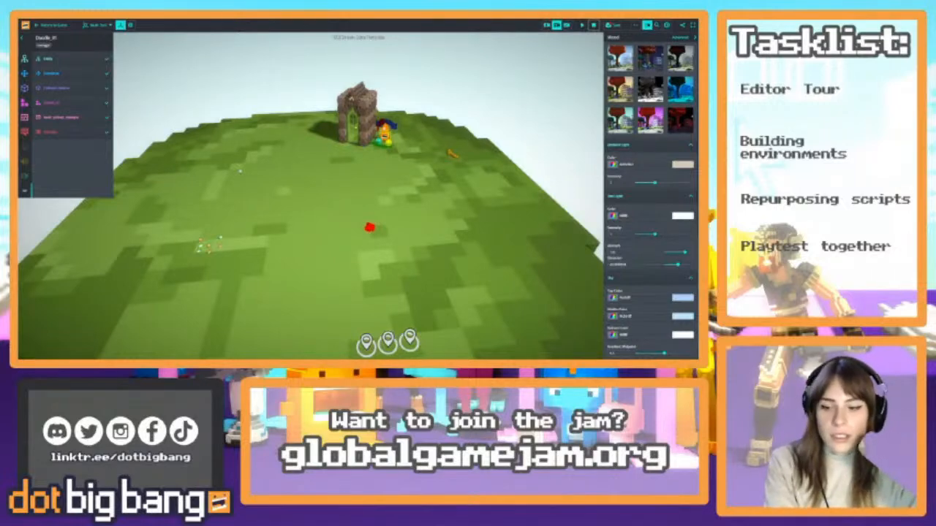
# Remove the collision and text components from the creature beside the arch and turn off its model's visibility
pyautogui.click(120, 89)
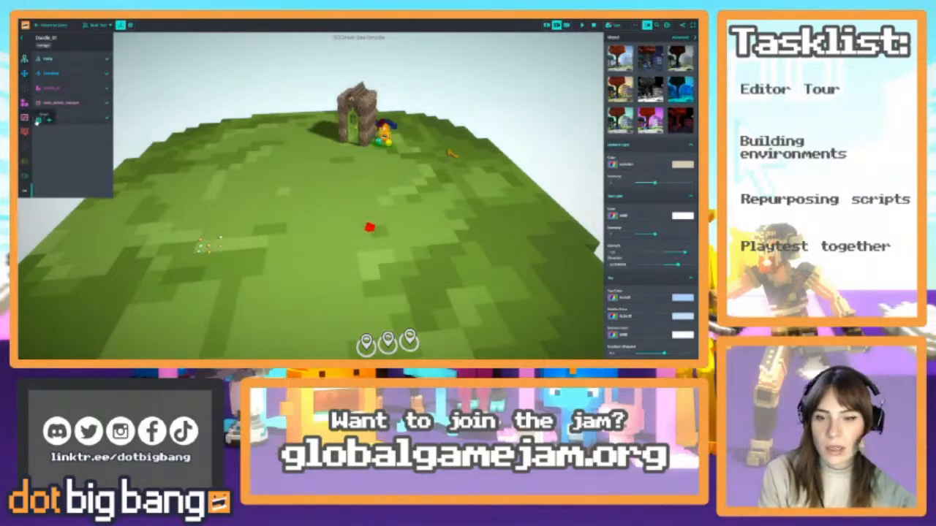
pyautogui.click(46, 120)
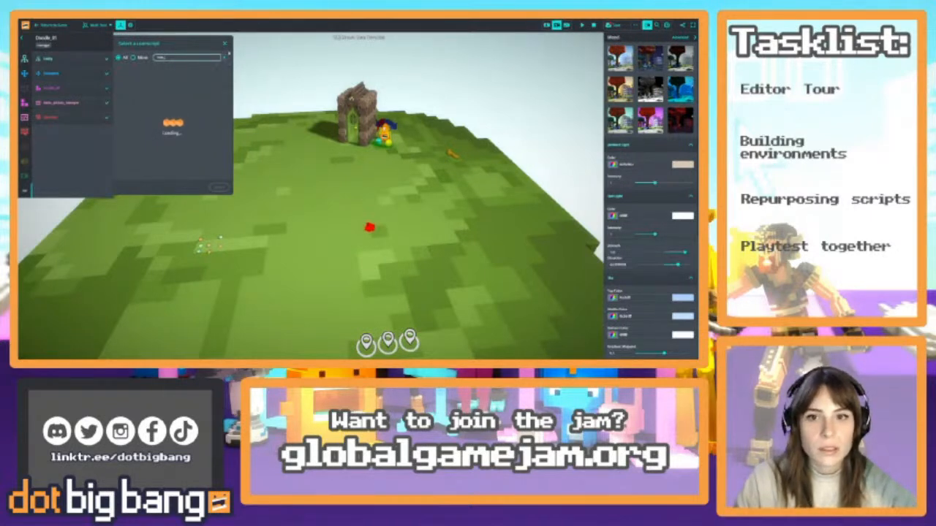
pyautogui.click(224, 59)
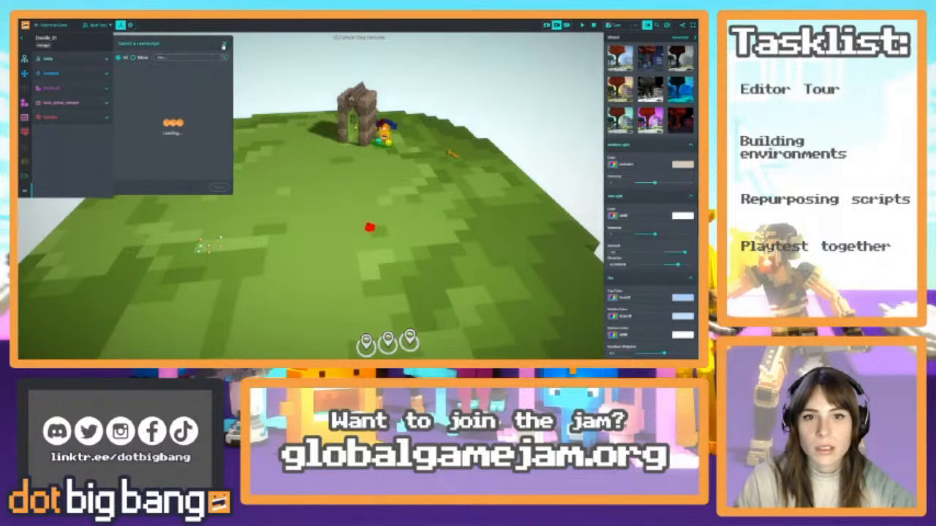
pyautogui.click(224, 46)
pyautogui.click(102, 88)
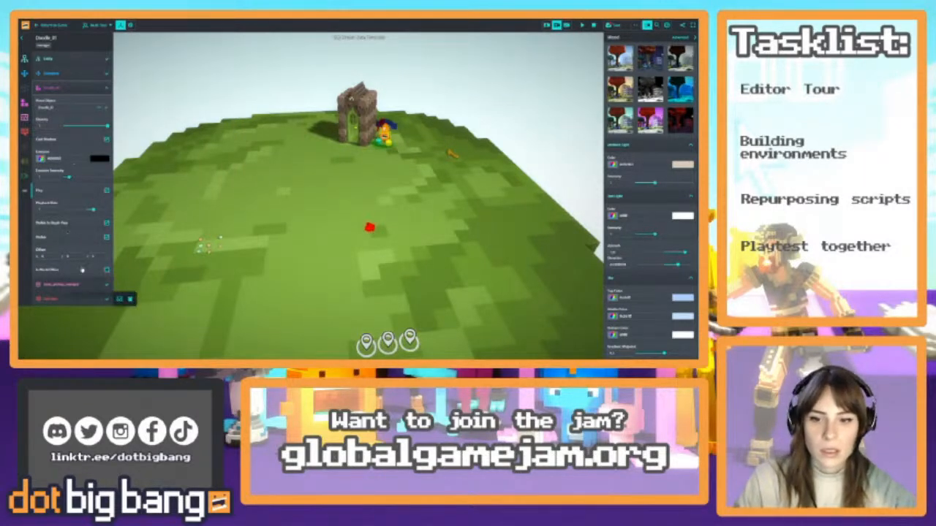
pyautogui.click(107, 239)
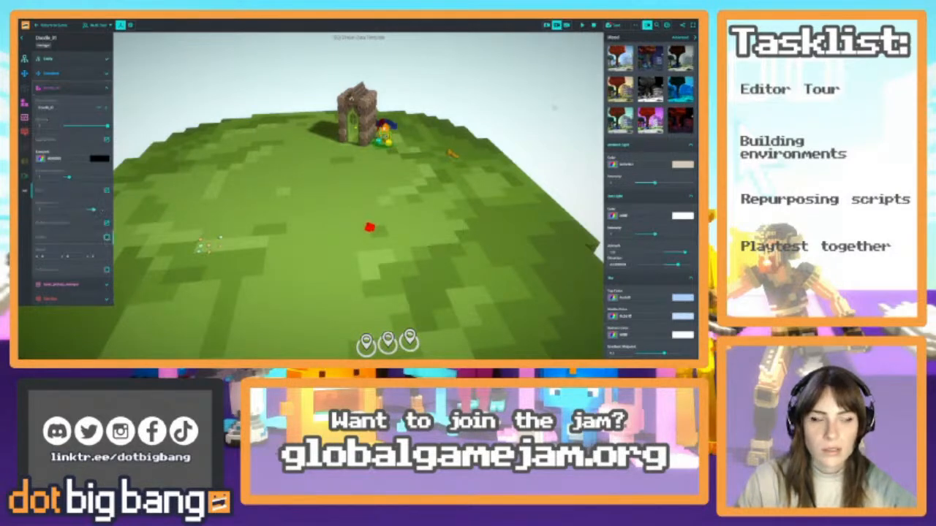
pyautogui.moveTo(107, 300)
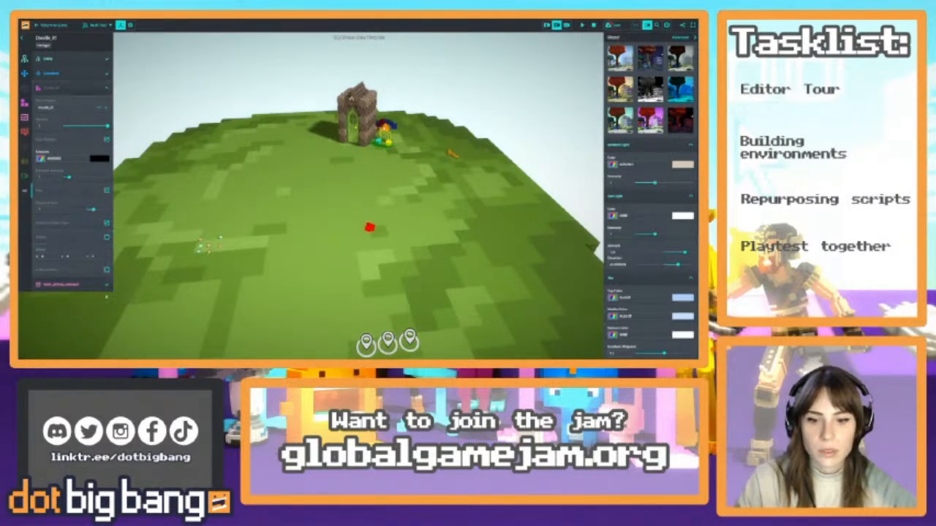
# Playtest in the editor and the game, running the character past the flowers towards the arch, and return to the editor
pyautogui.click(582, 25)
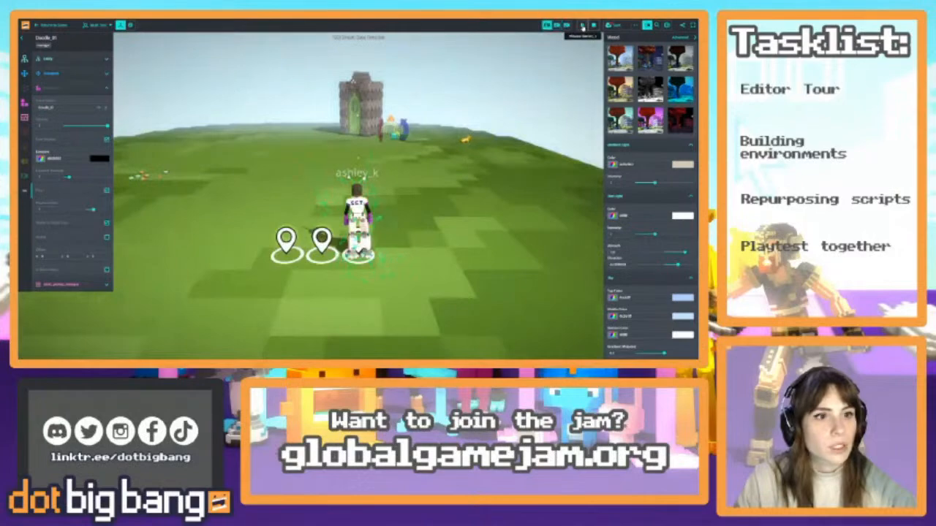
pyautogui.click(592, 26)
pyautogui.click(48, 27)
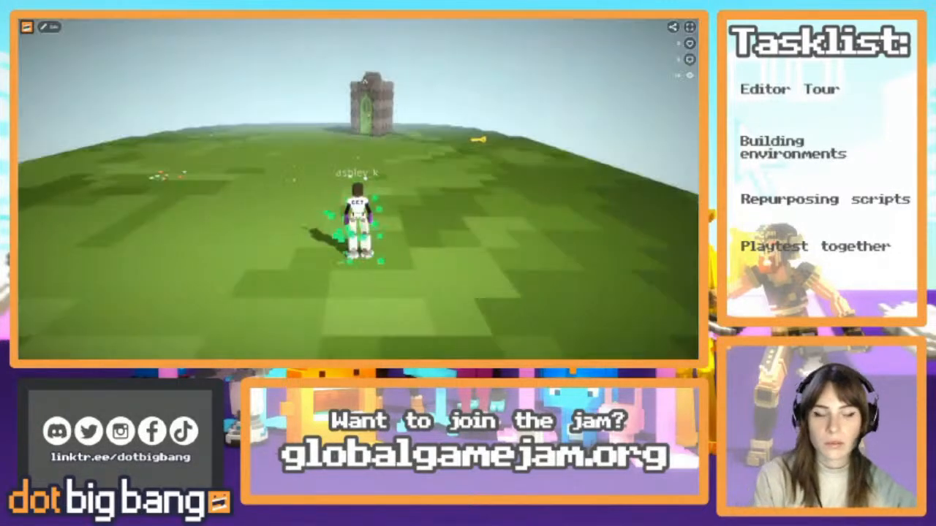
pyautogui.press('s')
pyautogui.press('a')
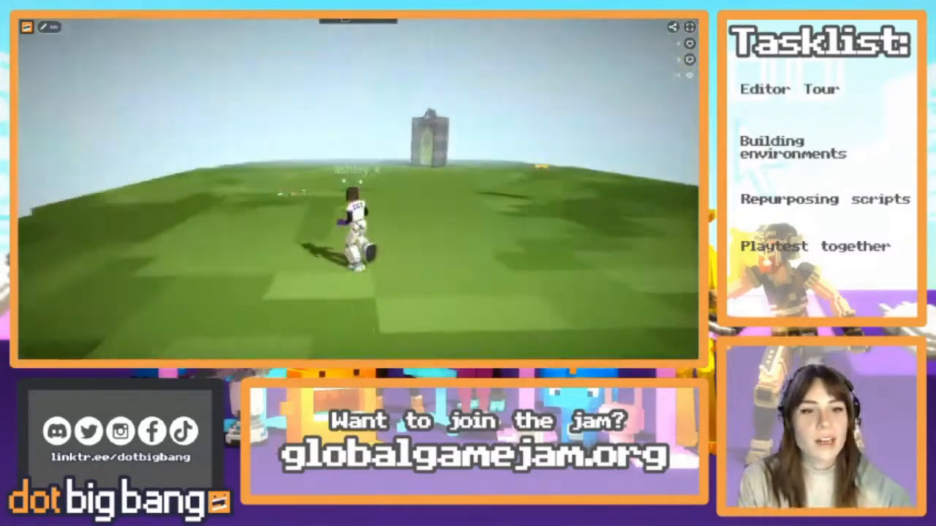
pyautogui.press('w')
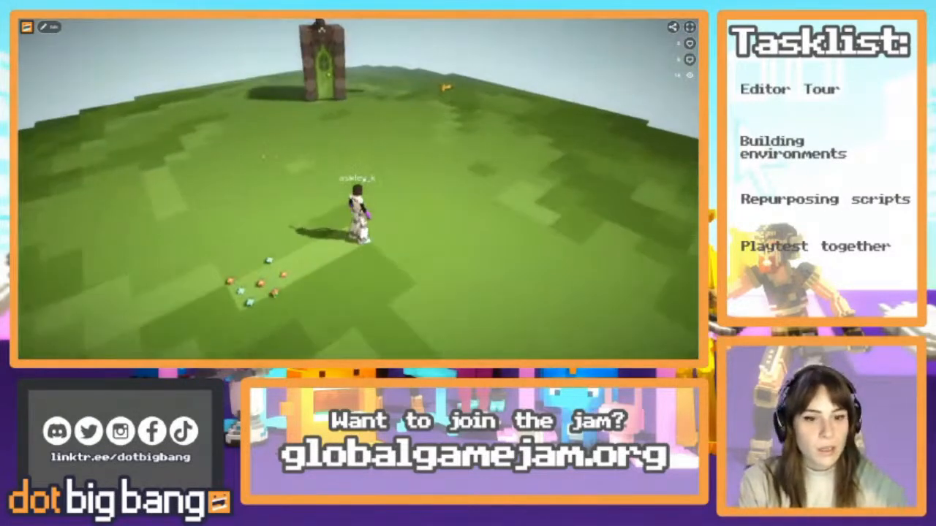
pyautogui.click(48, 28)
# Duplicate the Tiny Flowers patch, placing one copy farther back on the island and another across the grass from the original
pyautogui.scroll(3, 358, 196)
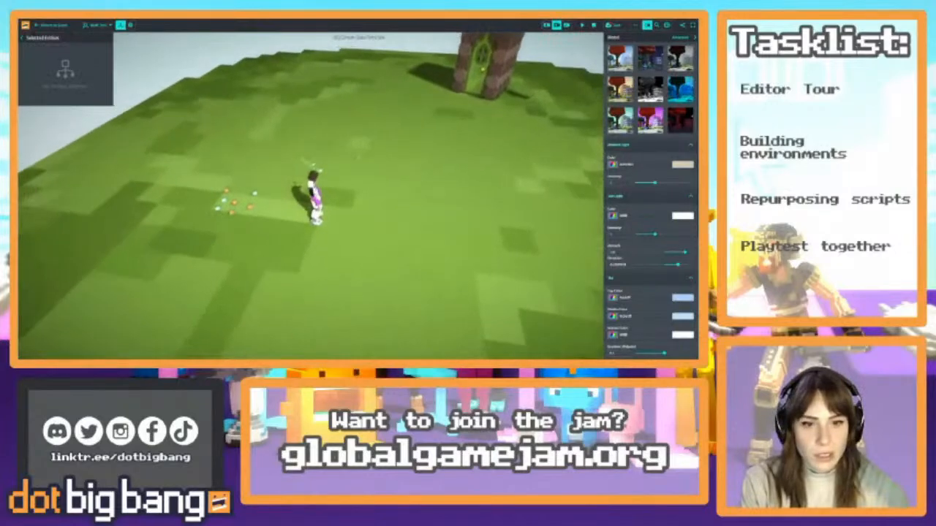
pyautogui.click(234, 202)
pyautogui.hotkey('ctrl', 'c')
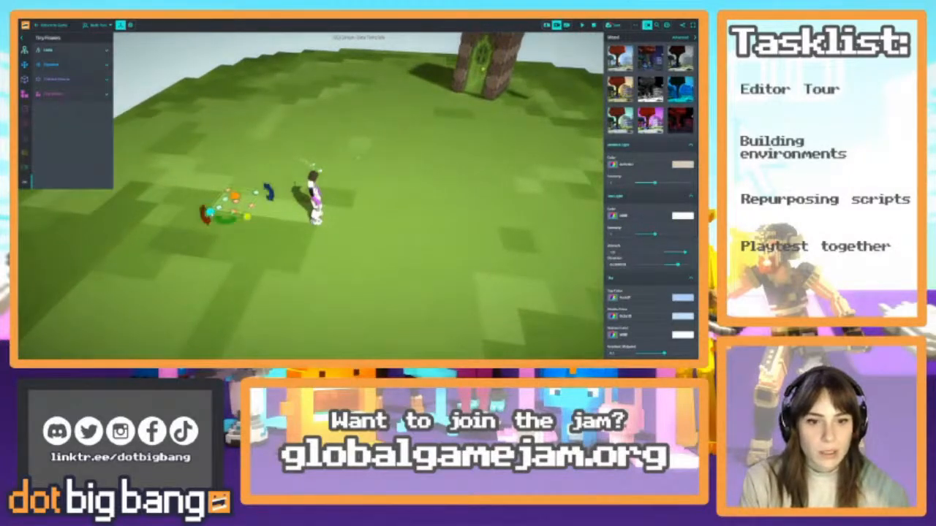
pyautogui.hotkey('ctrl', 'v')
pyautogui.moveTo(340, 149); pyautogui.dragTo(521, 258)
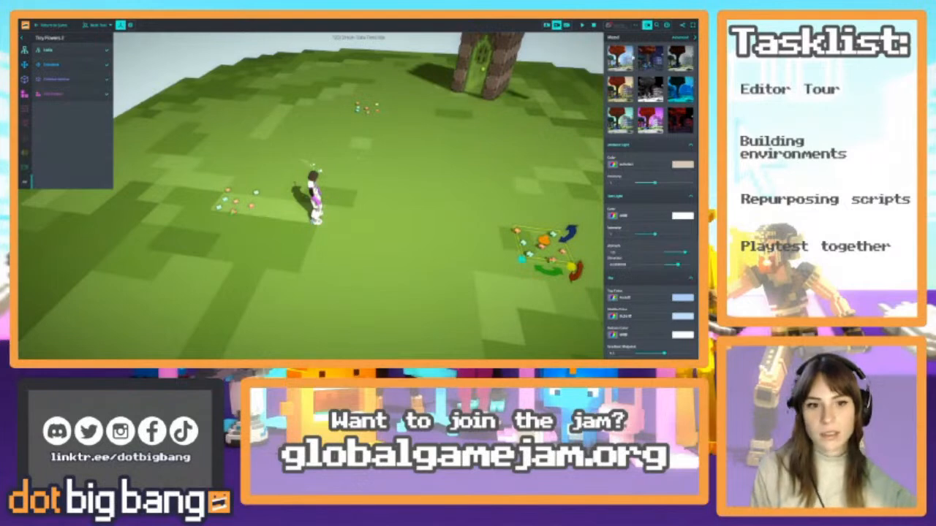
pyautogui.moveTo(413, 192); pyautogui.dragTo(421, 102, button='right')
# Dismiss the save notification and try to save the game again
pyautogui.scroll(-8, 413, 192)
pyautogui.press('w')
pyautogui.click(692, 29)
pyautogui.press('w')
pyautogui.click(609, 25)
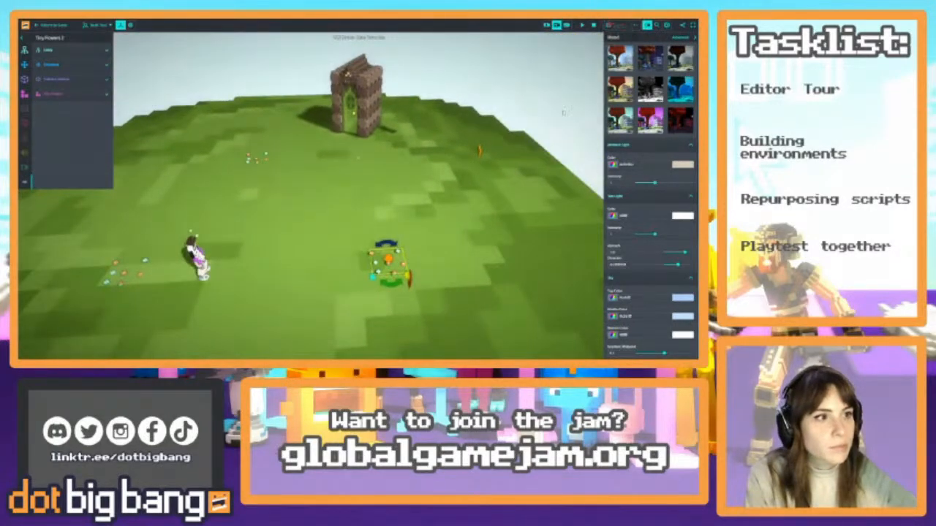
# Check the computer's OneDrive status and Wi-Fi connection, and dismiss the game's save error
pyautogui.click(646, 358)
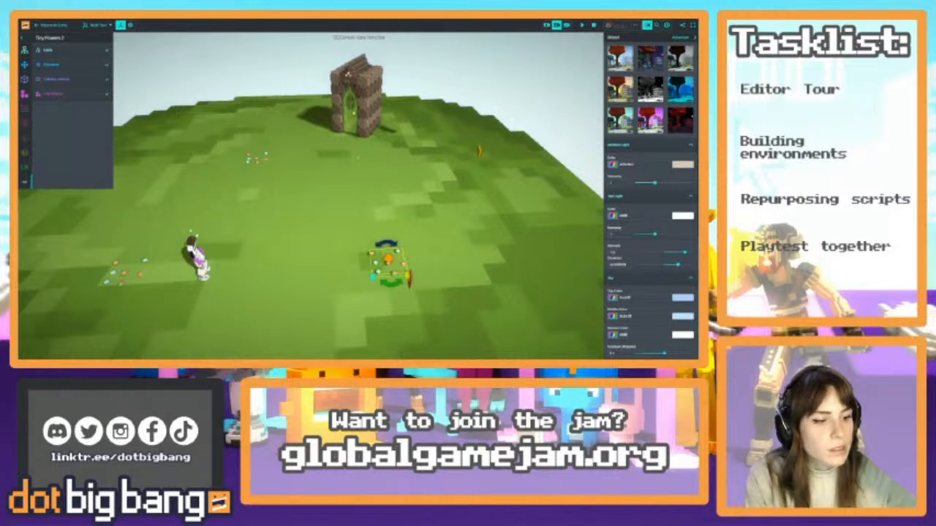
pyautogui.click(645, 349)
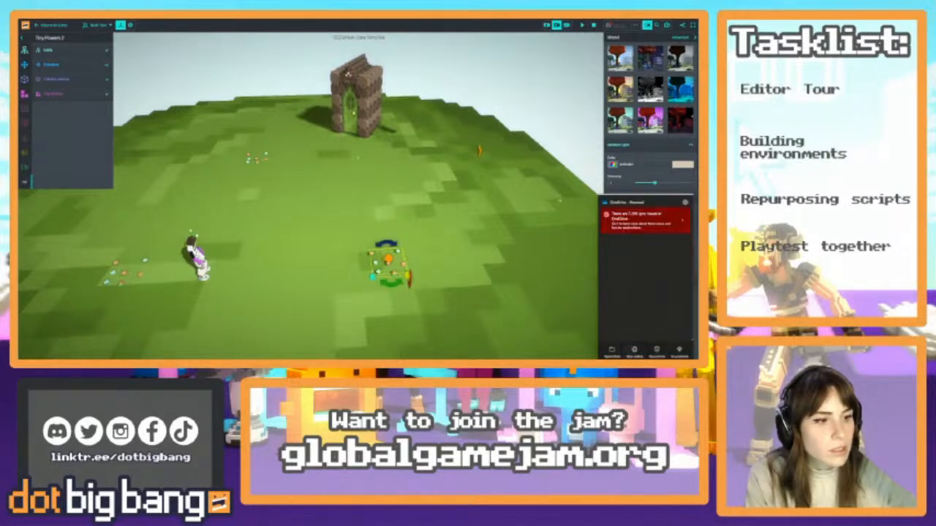
pyautogui.click(431, 167)
pyautogui.moveTo(431, 167); pyautogui.dragTo(451, 155, button='right')
pyautogui.press('s')
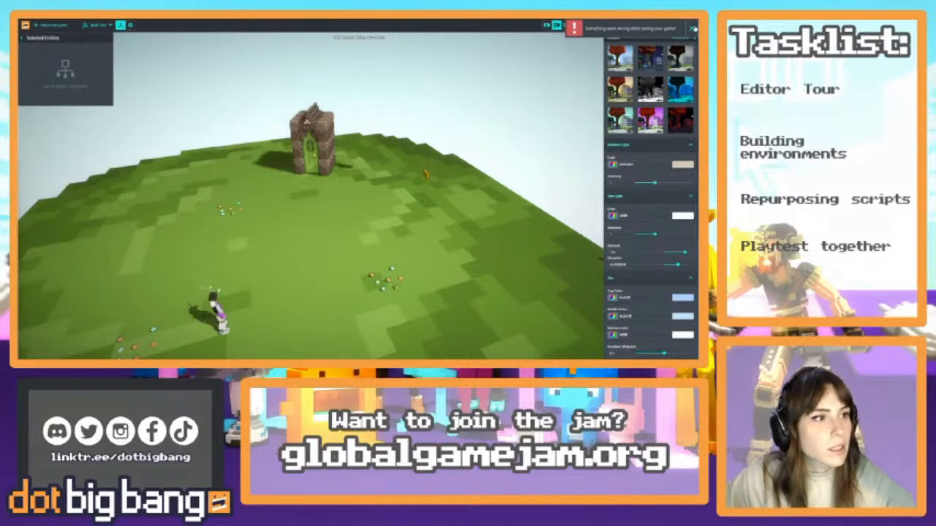
pyautogui.click(691, 28)
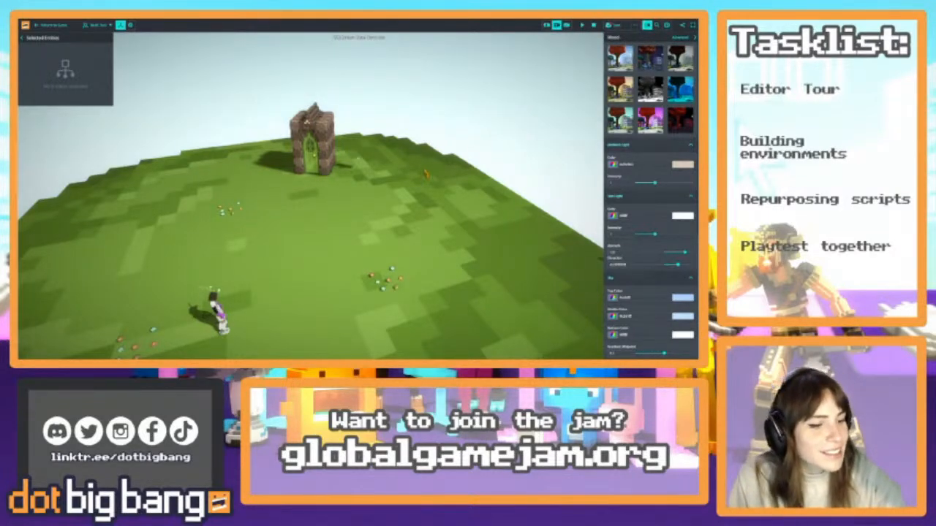
pyautogui.press('super+a')
pyautogui.click(626, 290)
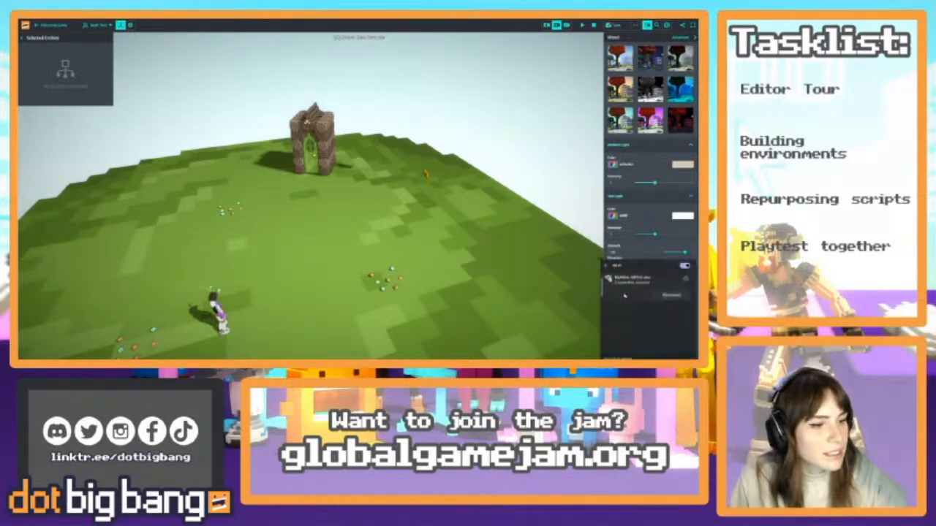
pyautogui.press('Escape')
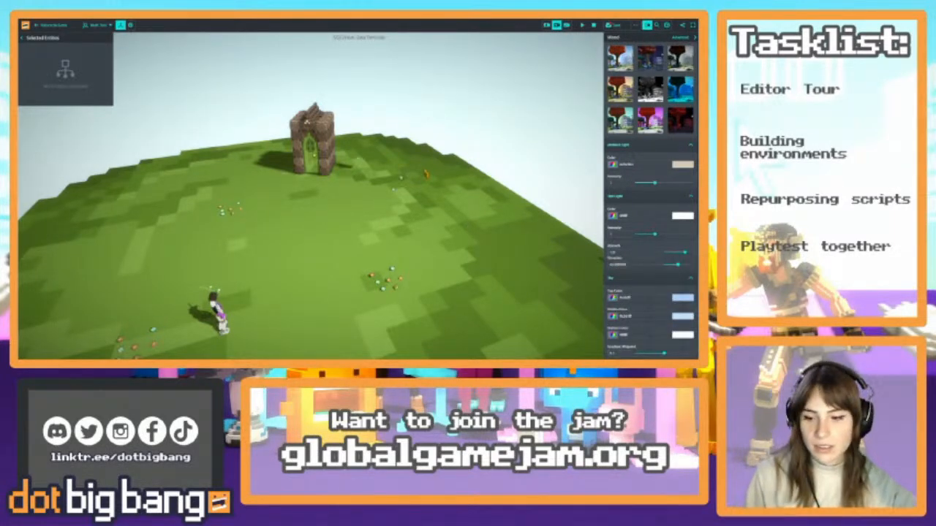
# Collapse the world settings and look over the whole island, including the flower patches, arch and location markers
pyautogui.moveTo(417, 172); pyautogui.dragTo(470, 233, button='right')
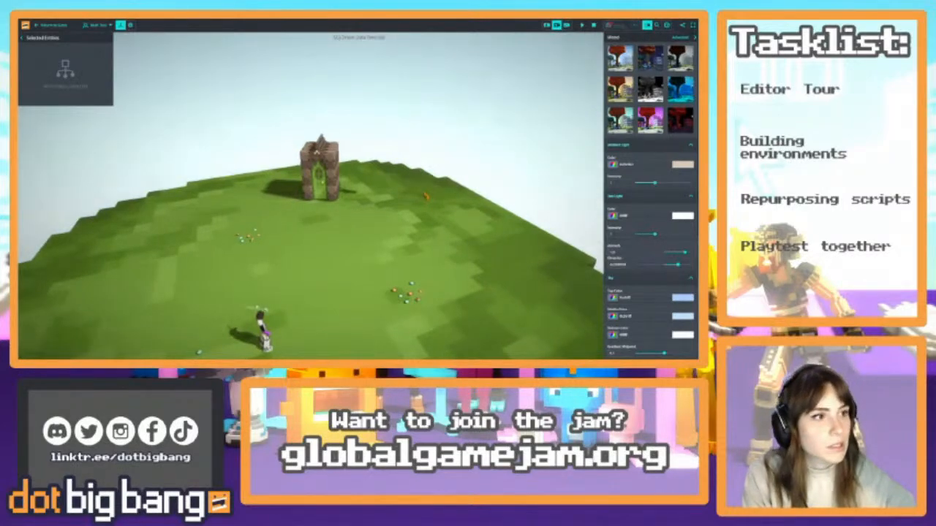
pyautogui.click(694, 38)
pyautogui.moveTo(463, 194); pyautogui.dragTo(424, 177, button='right')
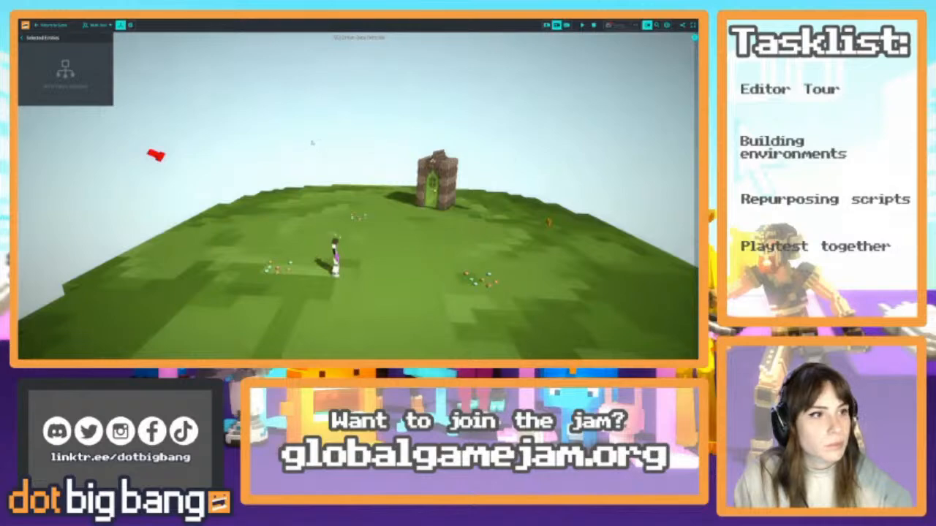
pyautogui.moveTo(312, 142); pyautogui.dragTo(518, 276, button='right')
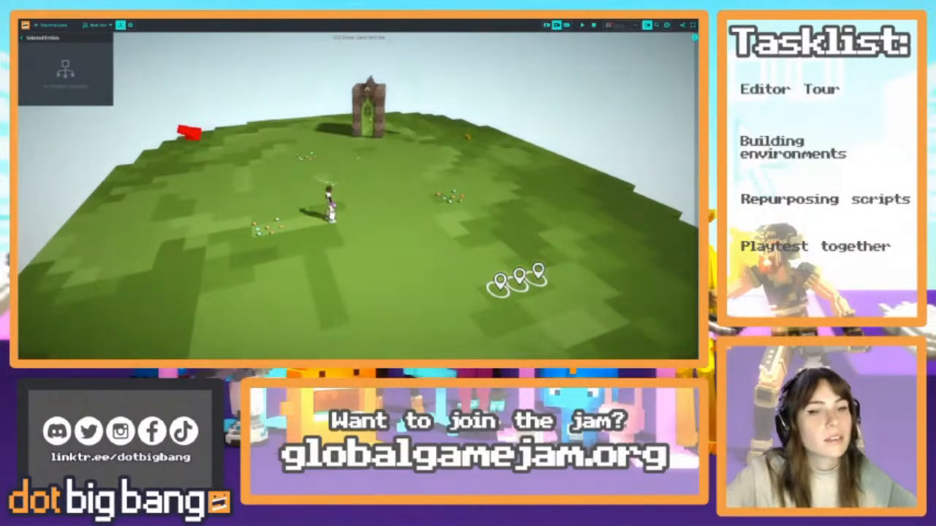
# Open the dot big bang home page in another browser tab, check whether its content loads, and return to the game editor
pyautogui.click(100, 20)
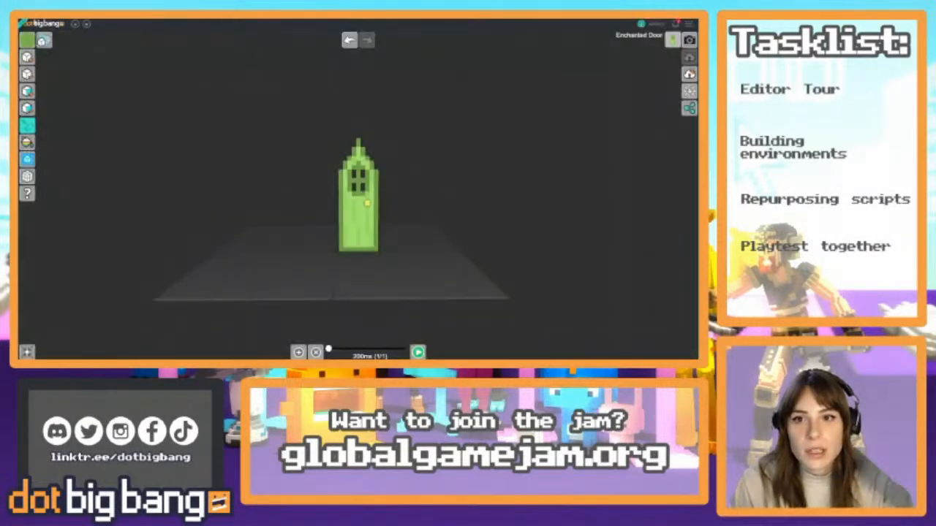
pyautogui.click(42, 22)
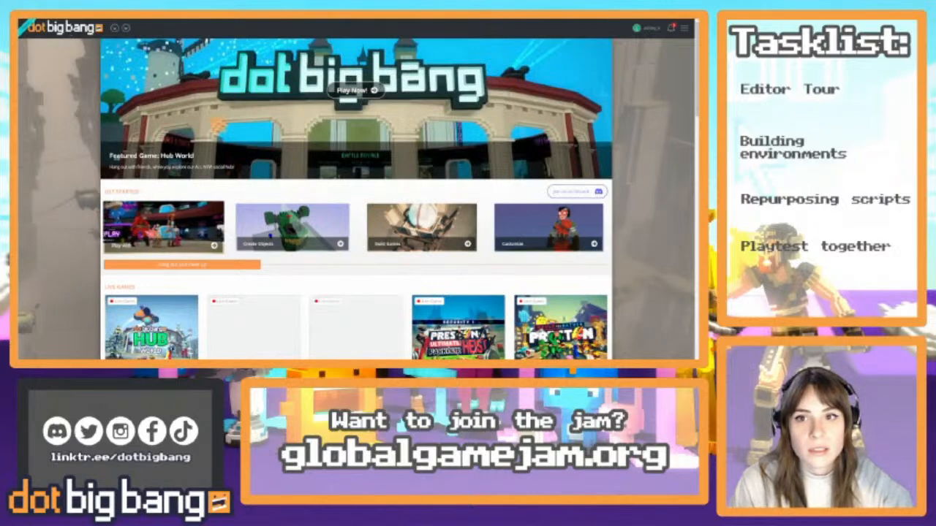
pyautogui.scroll(-2, 82, 114)
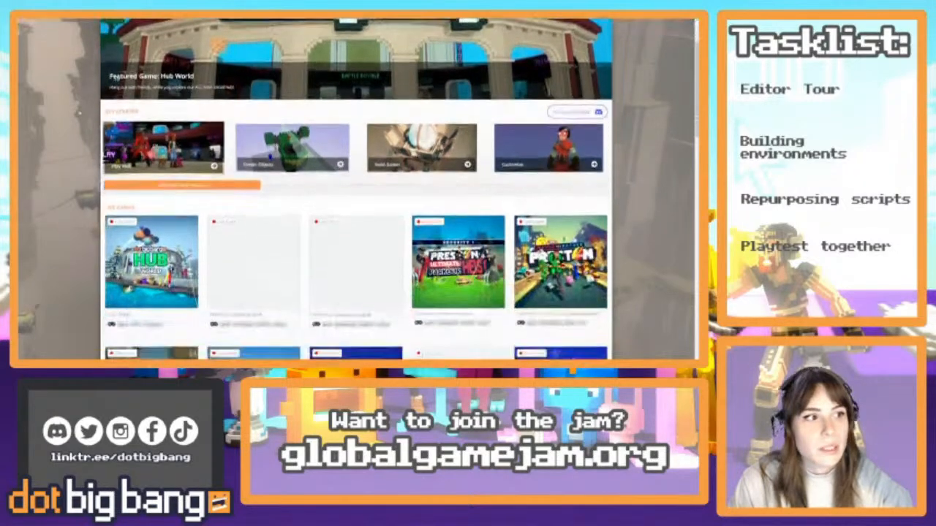
pyautogui.scroll(2, 82, 114)
pyautogui.click(73, 20)
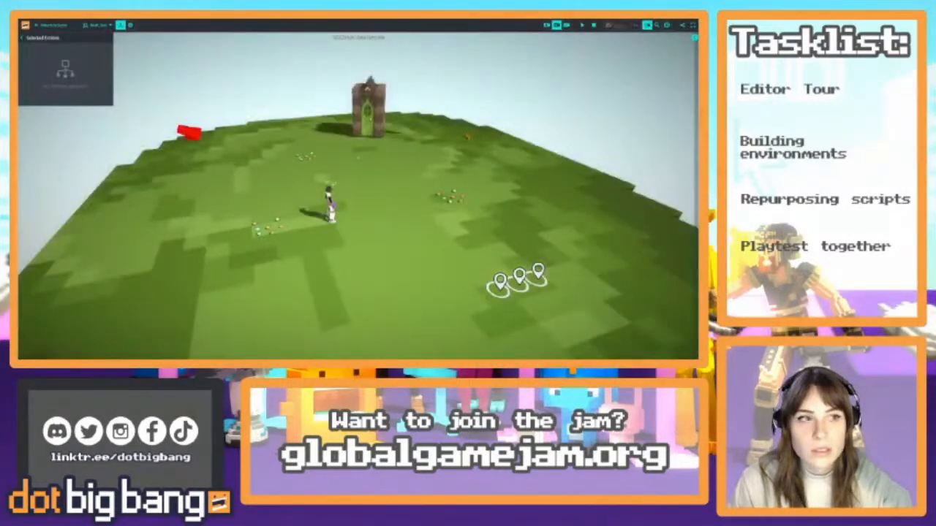
pyautogui.click(59, 19)
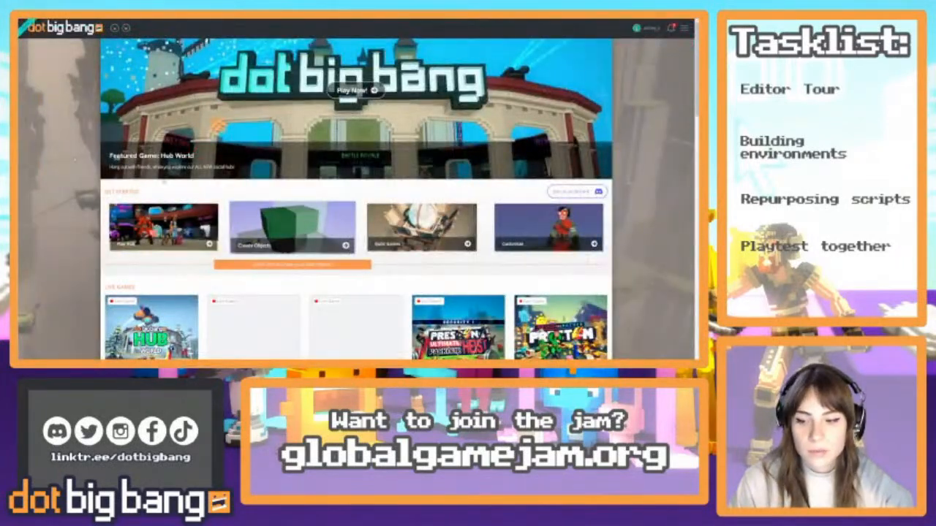
pyautogui.scroll(-2, 292, 227)
pyautogui.scroll(2, 292, 227)
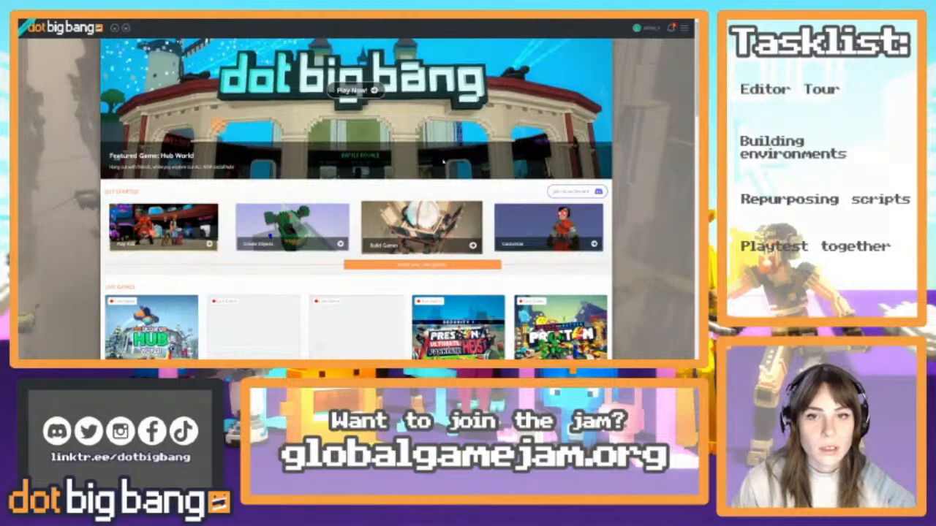
pyautogui.hotkey('ctrl', 'Tab')
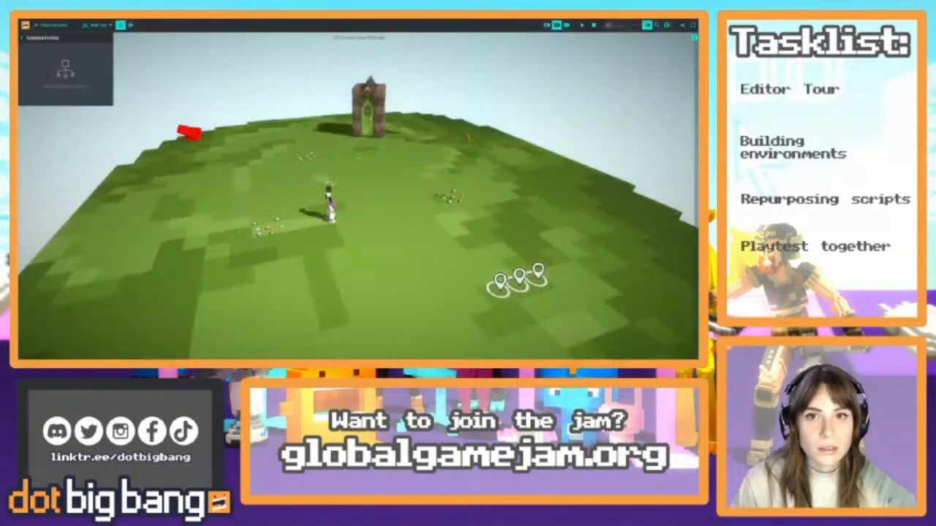
pyautogui.hotkey('ctrl', 'Tab')
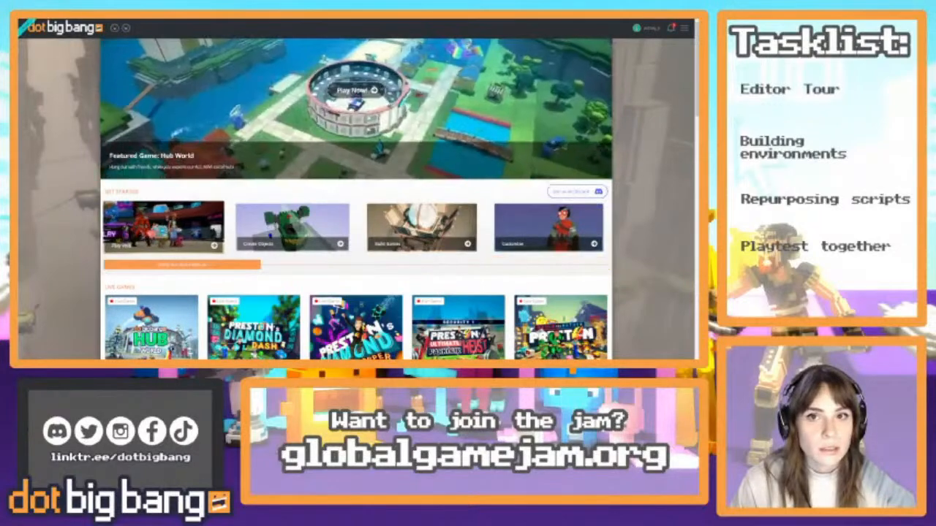
pyautogui.hotkey('ctrl', 'Tab')
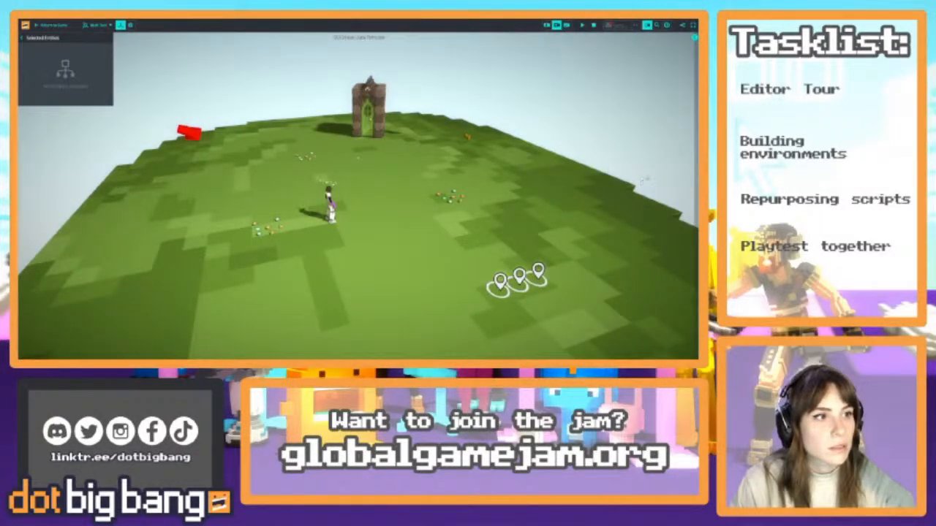
# Show the world settings, check the other browser tabs, and start reloading the editor page but cancel the reload
pyautogui.click(694, 38)
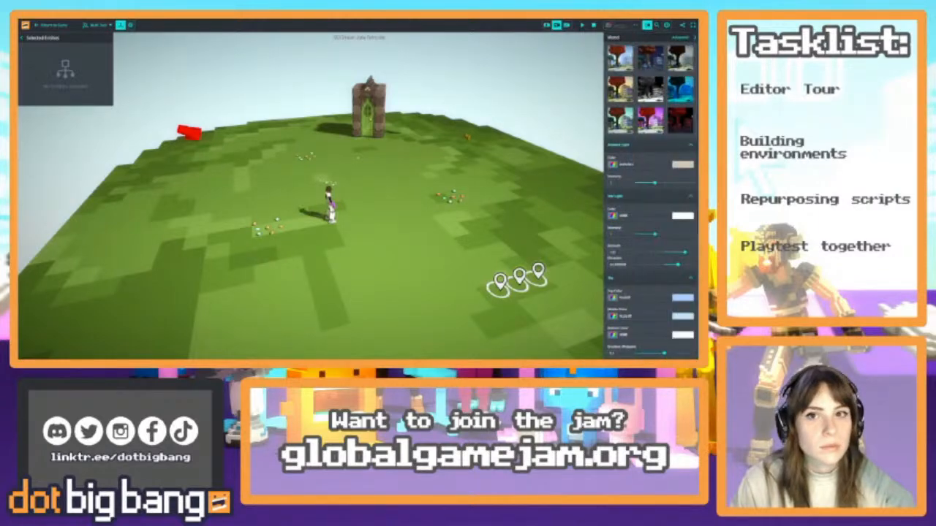
pyautogui.hotkey('ctrl', 'Tab')
pyautogui.hotkey('ctrl', 'Tab')
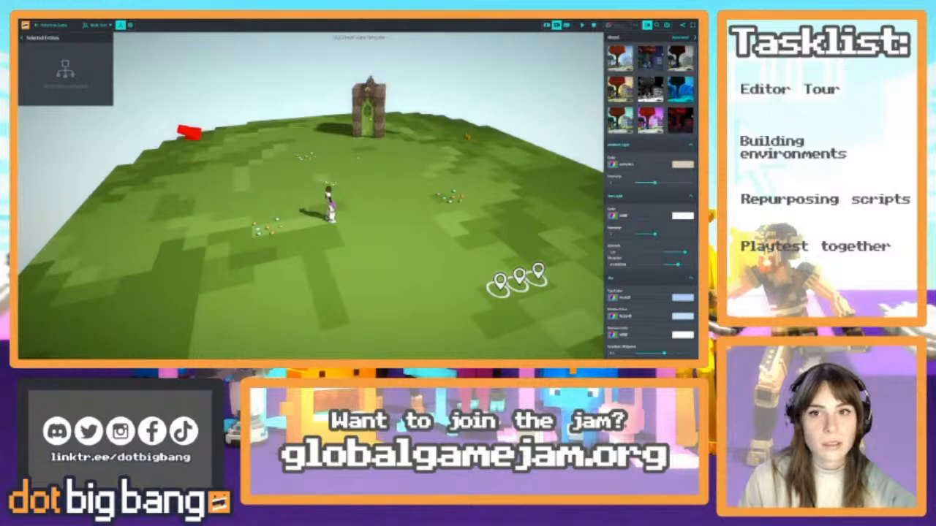
pyautogui.hotkey('ctrl', 'Tab')
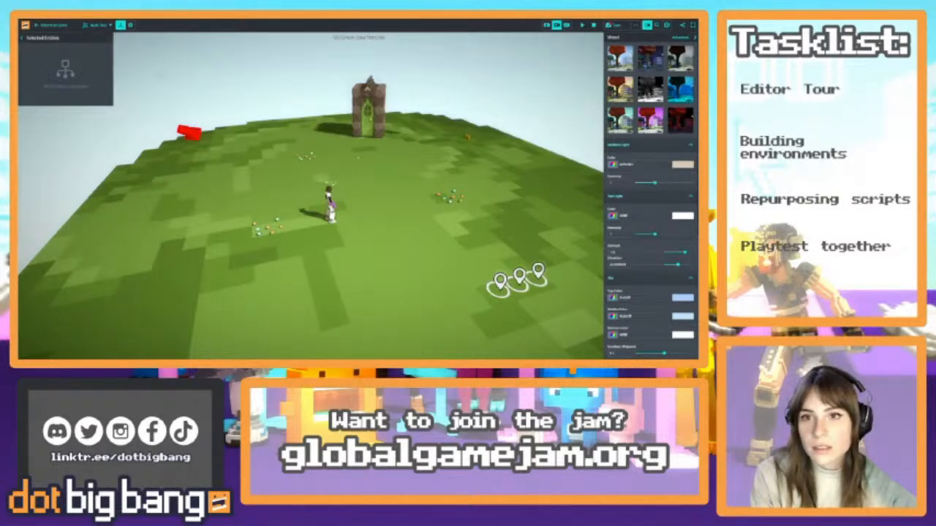
pyautogui.click(47, 17)
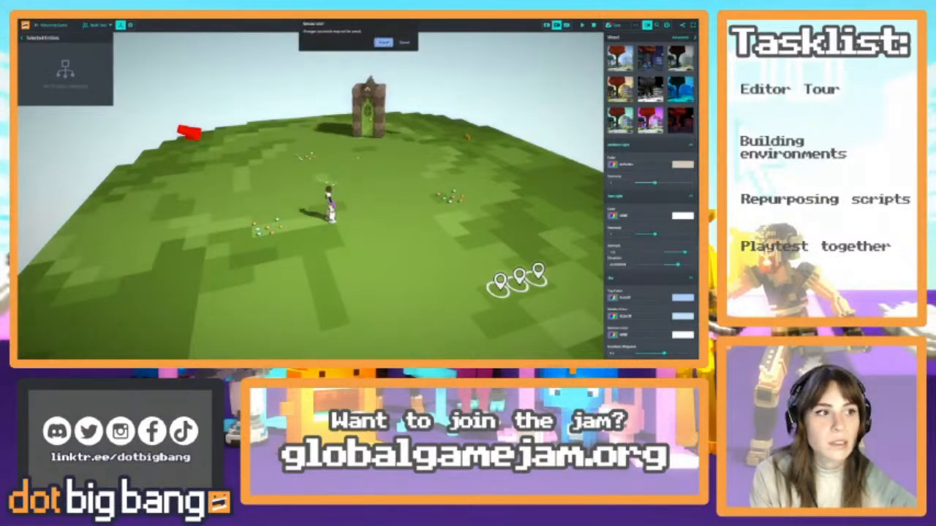
pyautogui.click(404, 42)
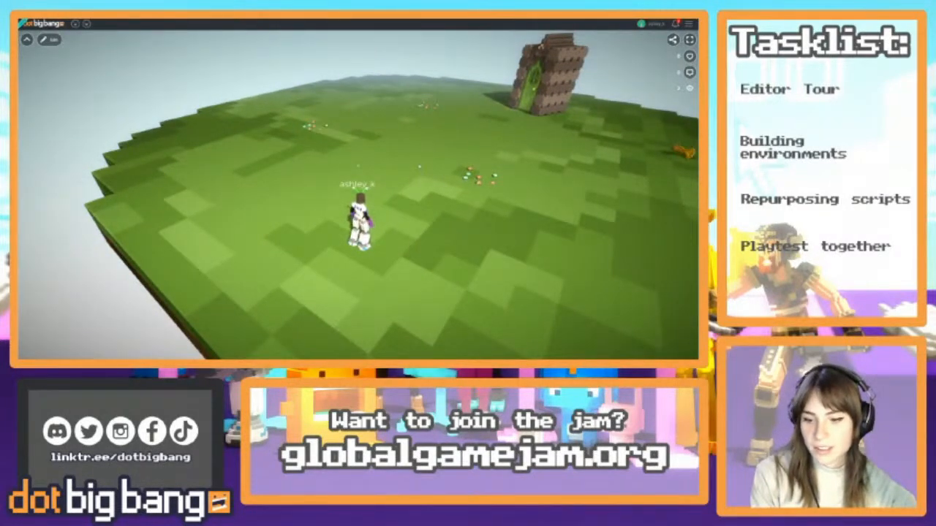
# Open the game in the editor from play mode and collapse the selected-entities view
pyautogui.press('w')
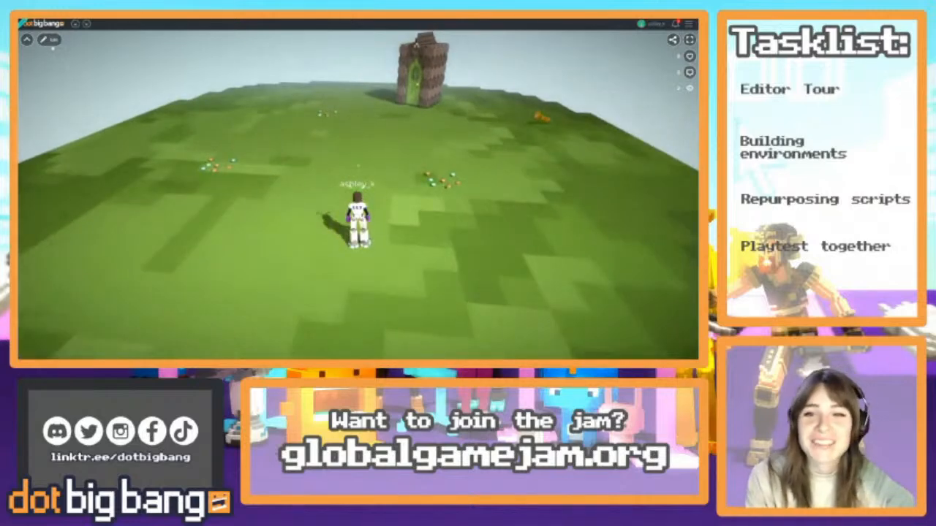
pyautogui.click(50, 40)
pyautogui.press('a')
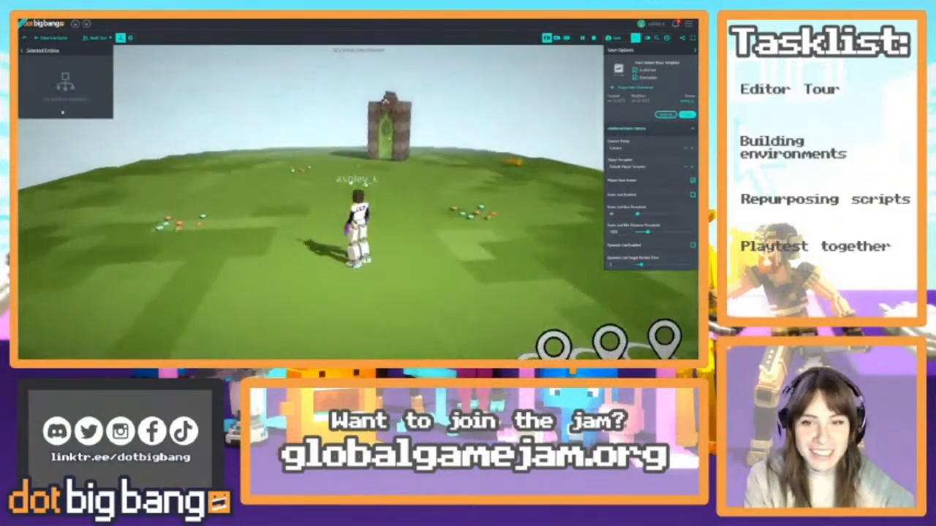
pyautogui.click(22, 52)
pyautogui.press('s')
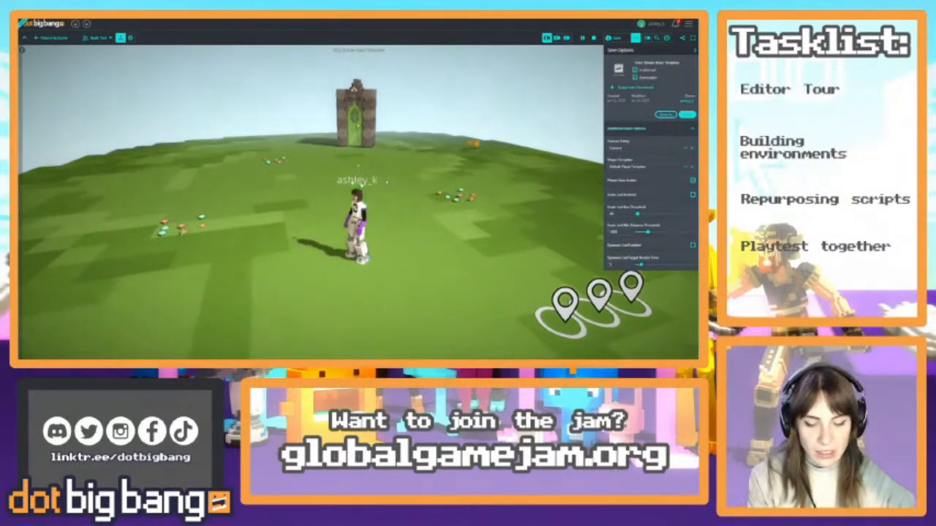
# Use the free camera to inspect the island, select a flower patch near the character, and check the game's web address
pyautogui.press('c')
pyautogui.press('s')
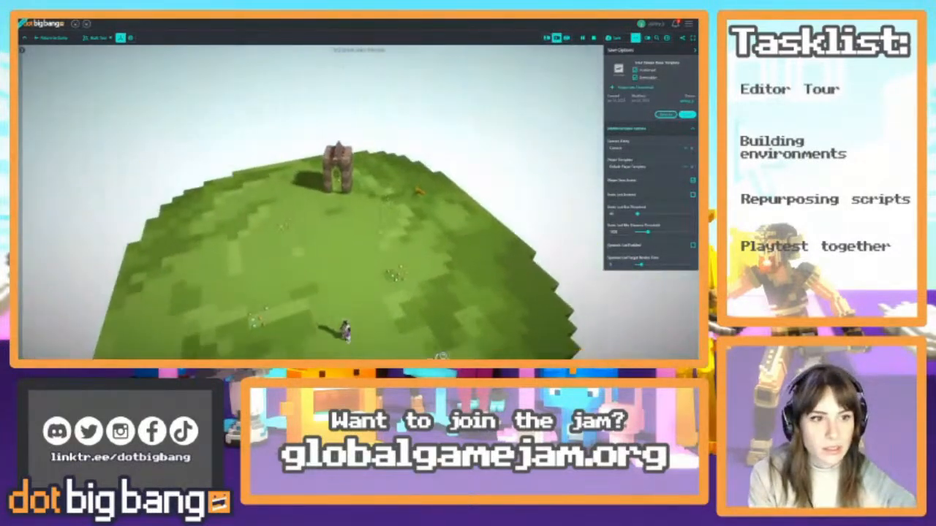
pyautogui.press('w')
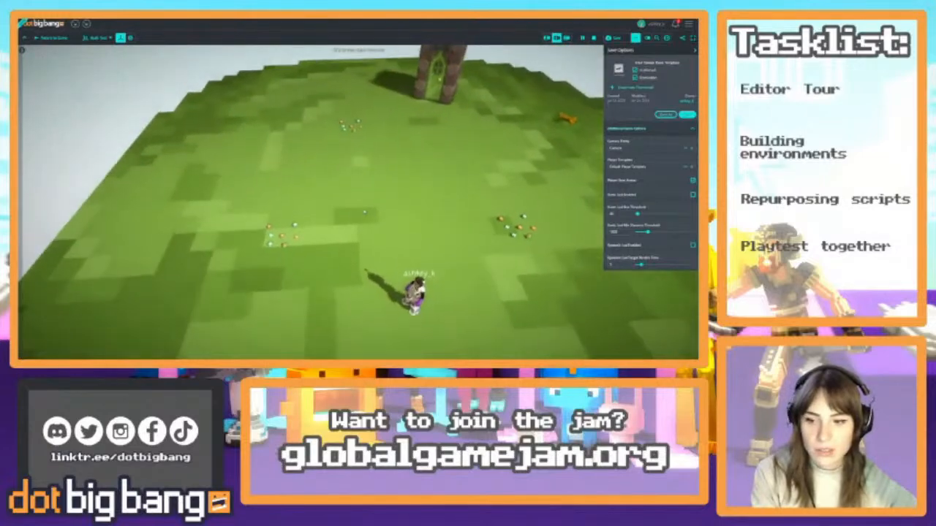
pyautogui.click(265, 282)
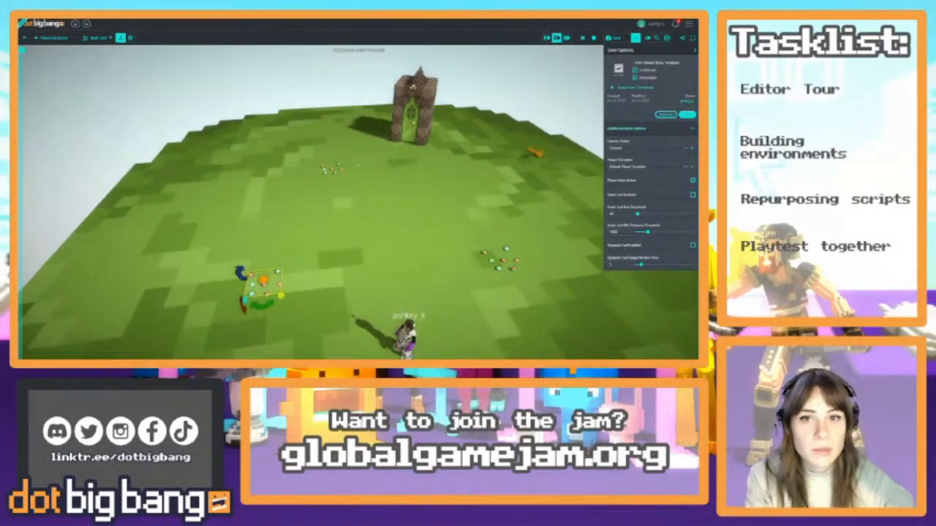
pyautogui.hotkey('ctrl', 'l')
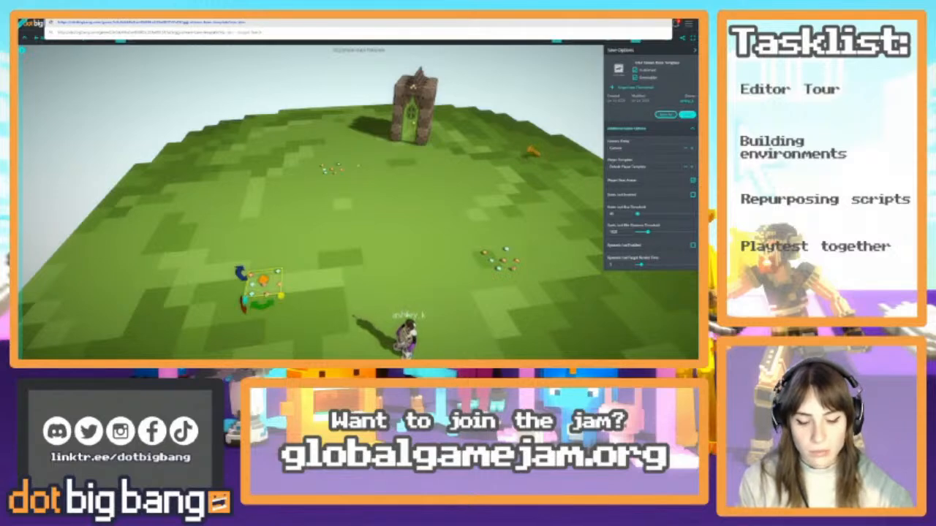
pyautogui.press('Escape')
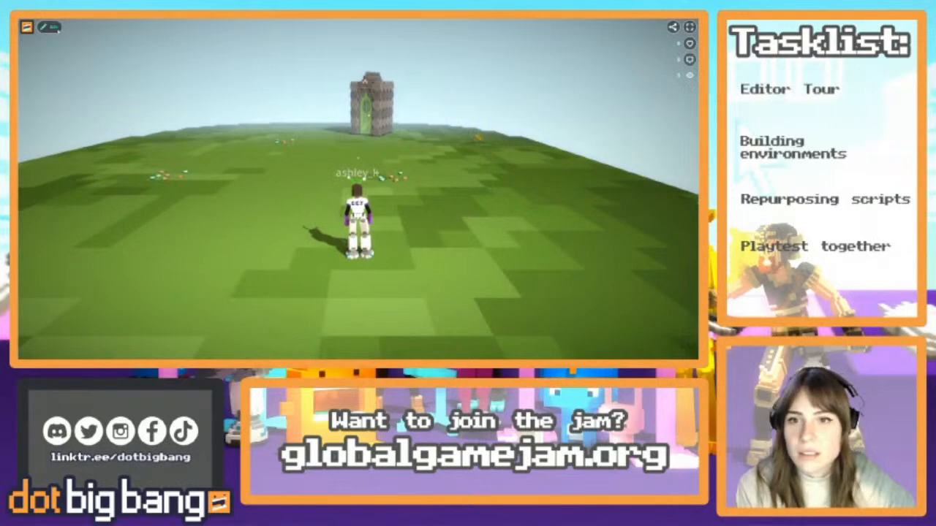
# Enter edit mode on the reloaded game page and keep the selected-entities view collapsed
pyautogui.click(57, 29)
pyautogui.press('a')
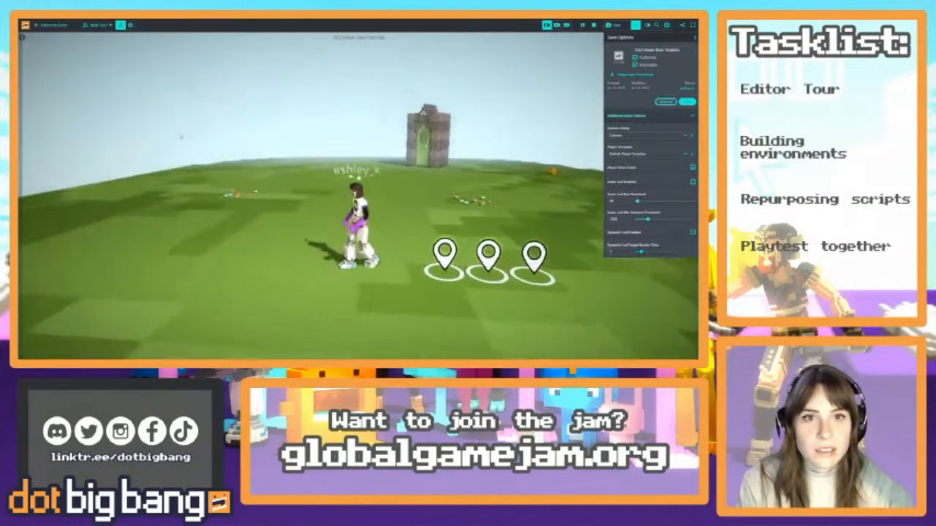
pyautogui.press('w')
pyautogui.click(22, 36)
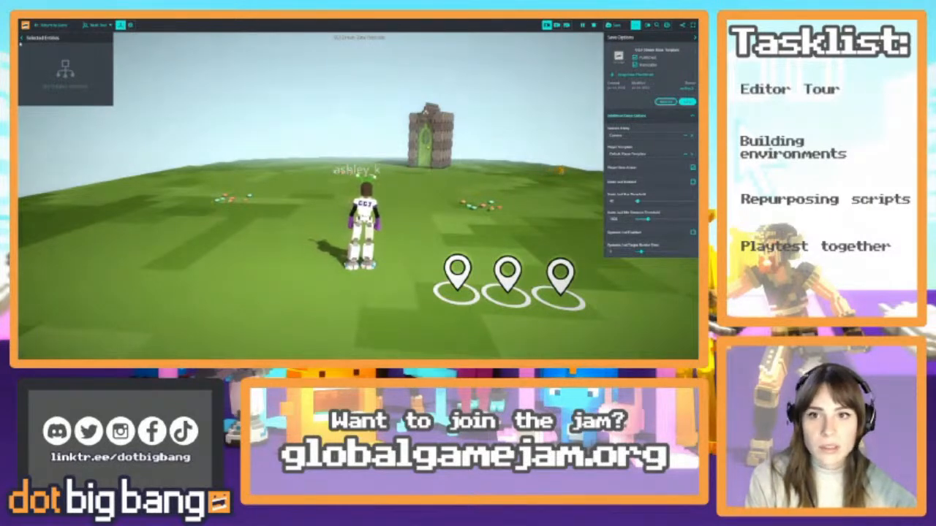
pyautogui.click(21, 38)
# Copy the game's share link for inviting friends and dismiss the sharing pop-up
pyautogui.click(683, 26)
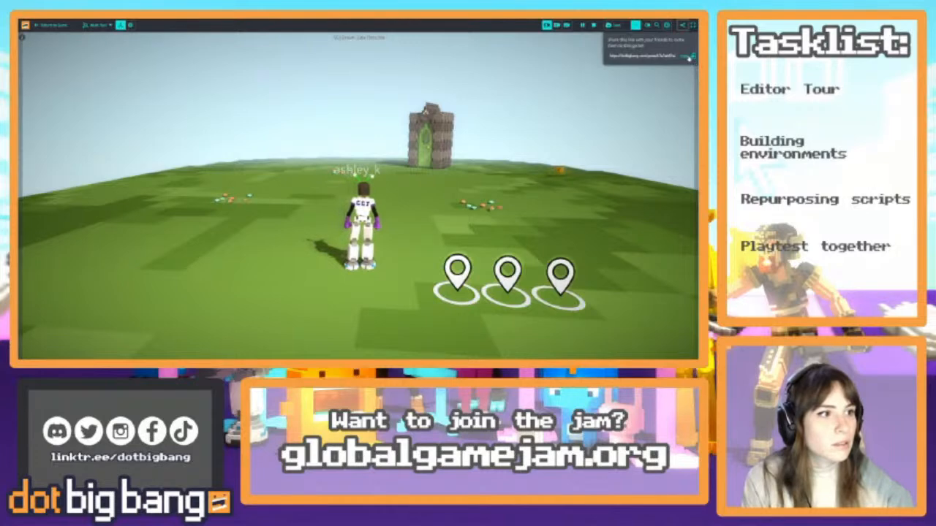
pyautogui.click(688, 57)
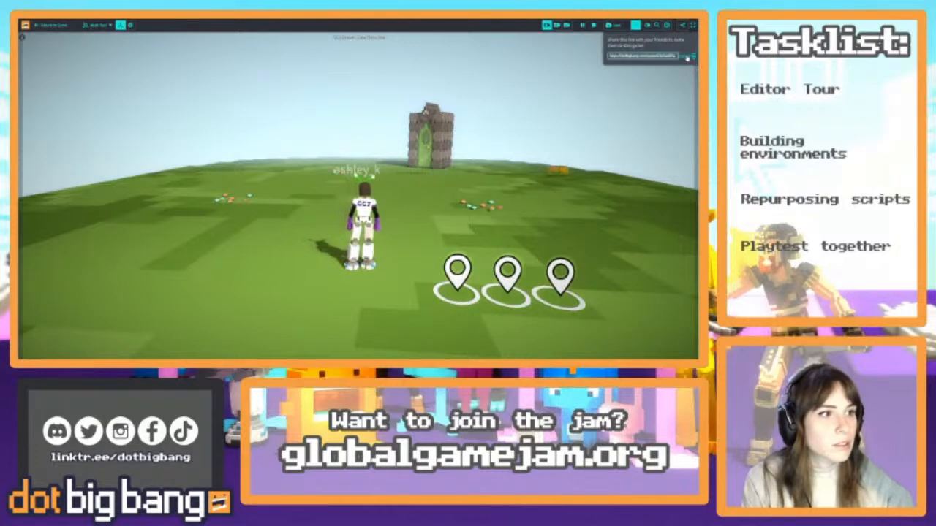
pyautogui.click(610, 137)
# Switch to the free camera, search the game's objects for "water", and bring the blue water block onto the main island
pyautogui.moveTo(326, 359)
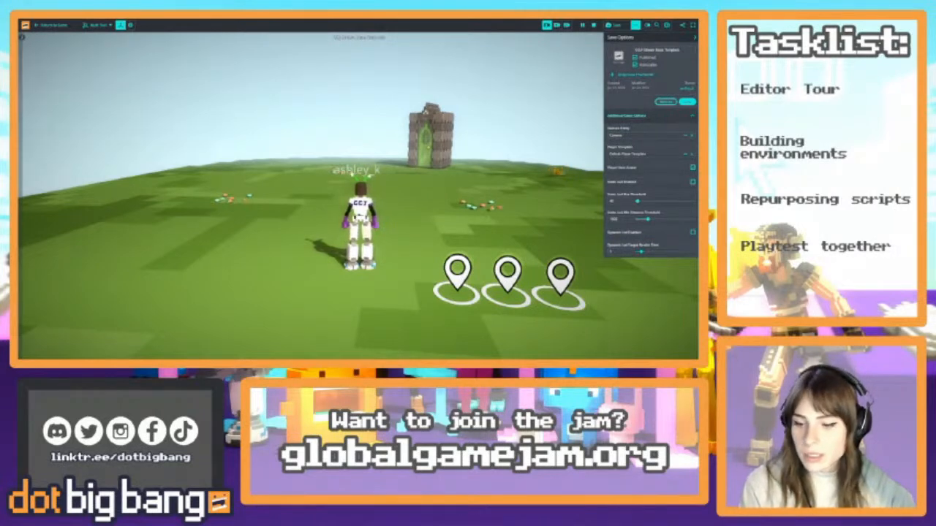
pyautogui.press('s')
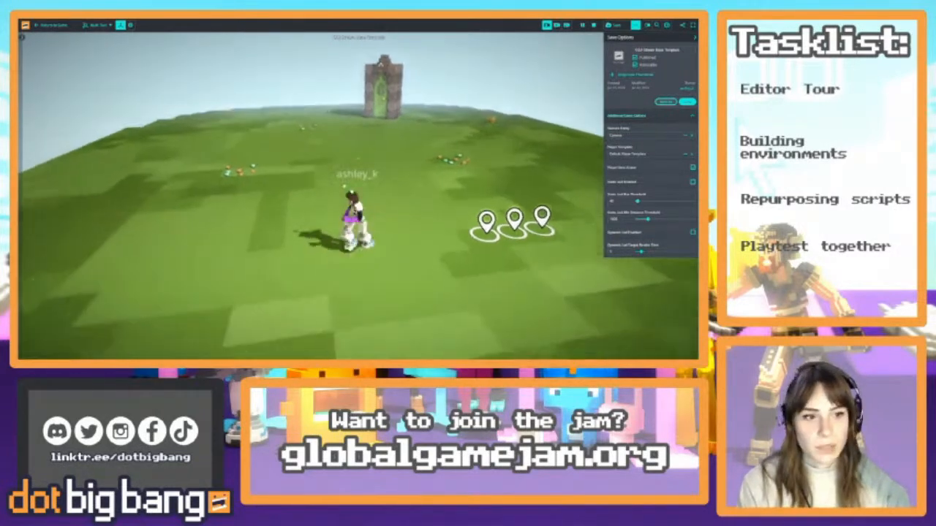
pyautogui.press('w')
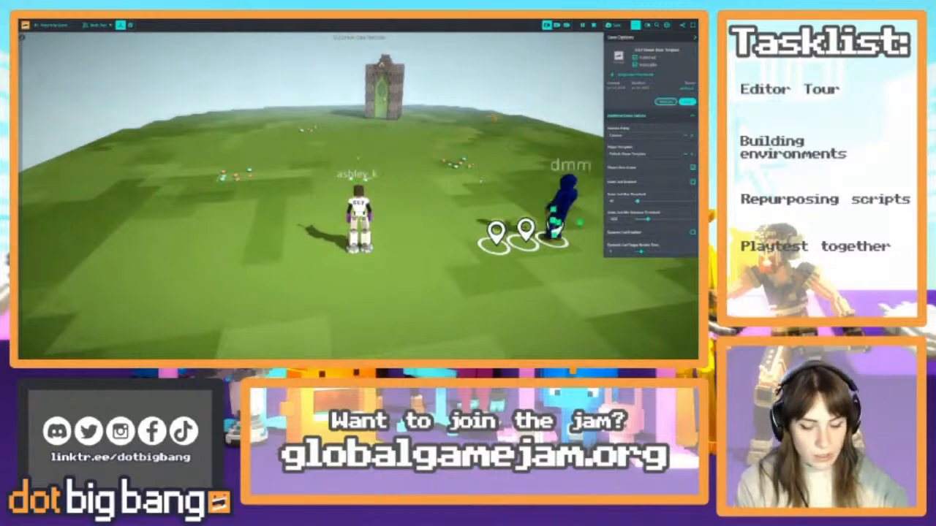
pyautogui.press('c')
pyautogui.press('s')
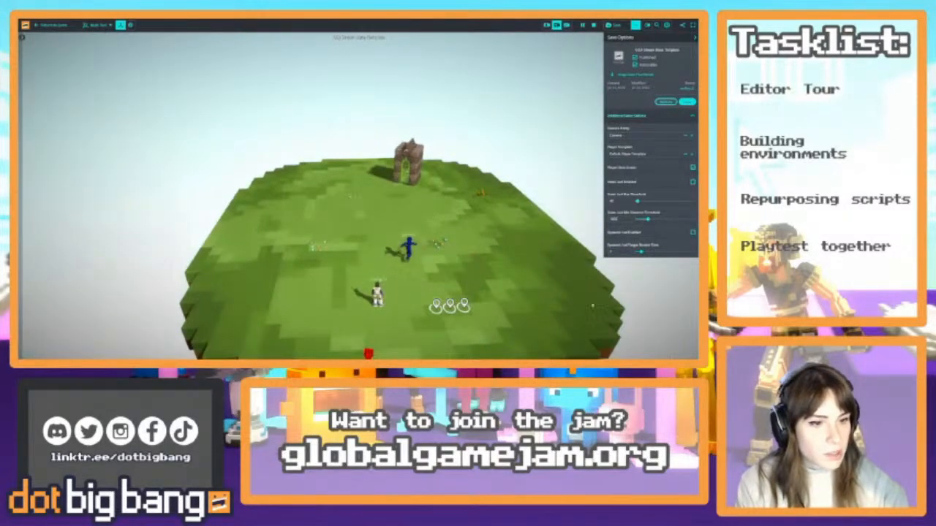
pyautogui.click(676, 355)
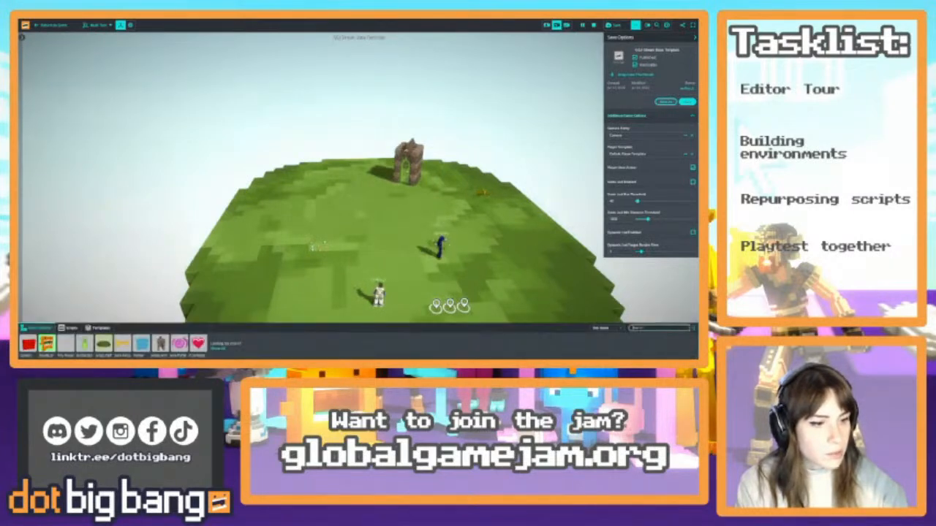
pyautogui.write('water')
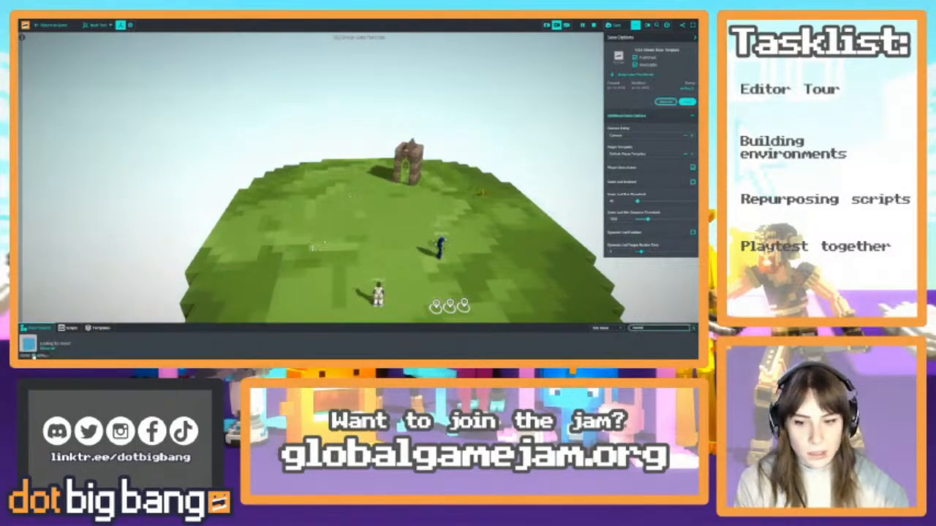
pyautogui.click(31, 348)
pyautogui.scroll(5, 374, 232)
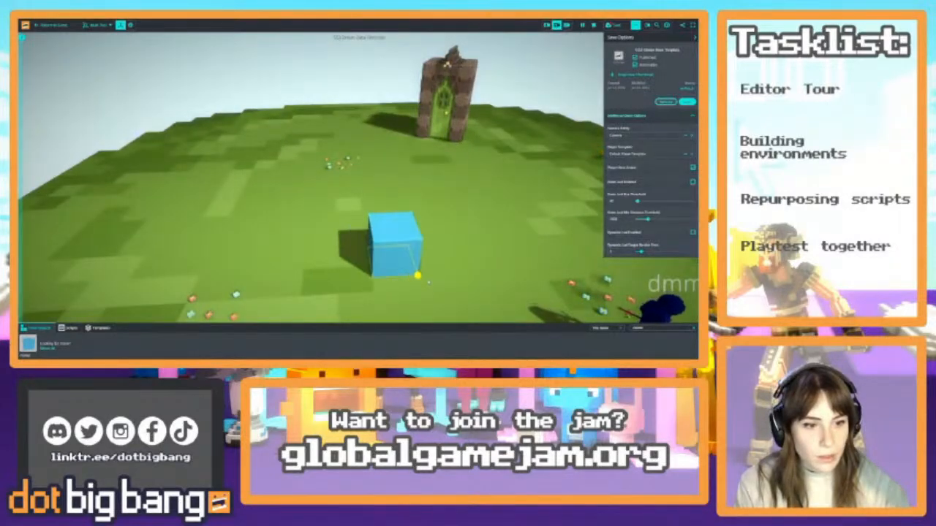
# Select the blue cube on the other floating island and rename it "Forest Theme"
pyautogui.scroll(-6, 359, 190)
pyautogui.scroll(-6, 359, 190)
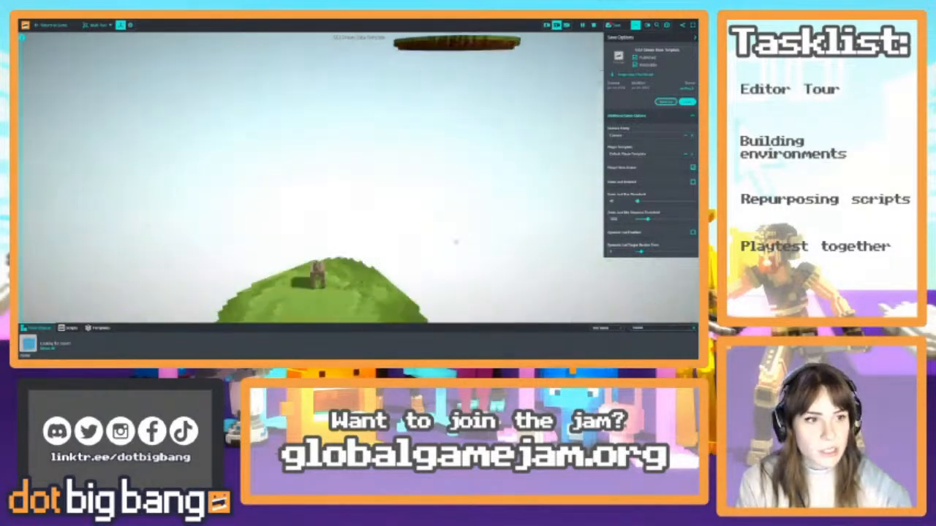
pyautogui.moveTo(366, 223); pyautogui.dragTo(470, 203, button='right')
pyautogui.scroll(10, 467, 201)
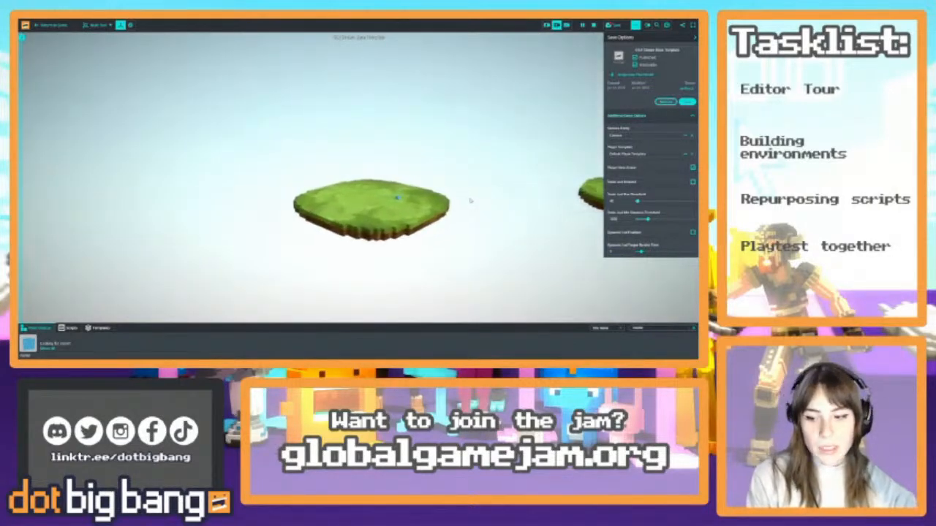
pyautogui.moveTo(453, 204); pyautogui.dragTo(433, 247, button='right')
pyautogui.click(427, 177)
pyautogui.click(23, 39)
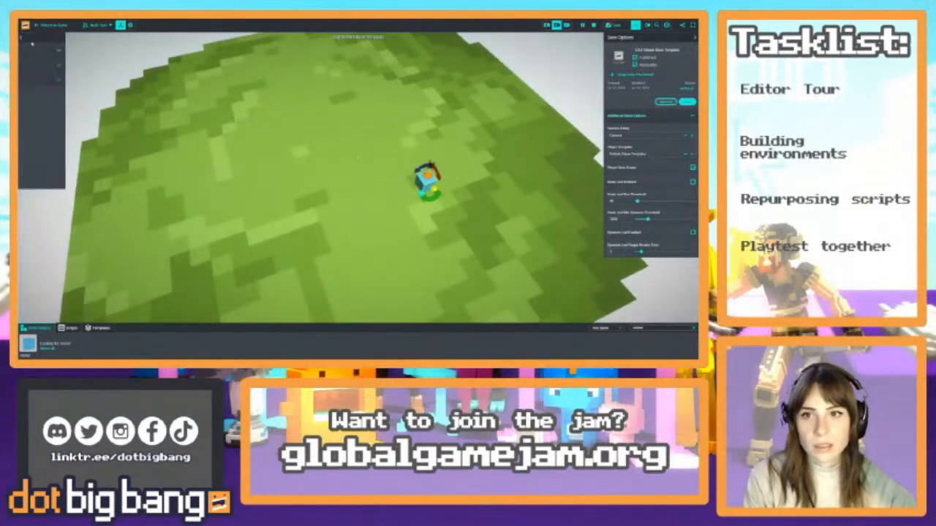
pyautogui.click(71, 68)
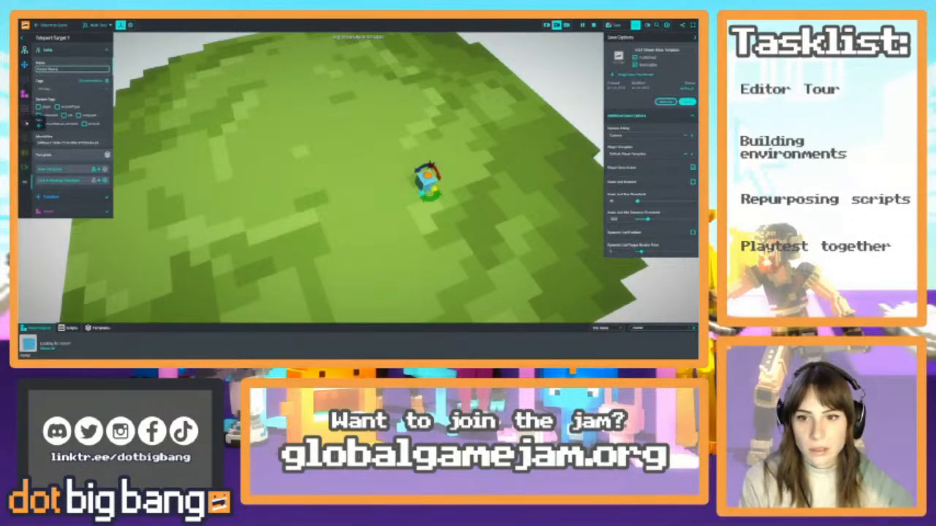
# Add a text component to the blue cube and set its text to "Forest Theme"
pyautogui.click(24, 122)
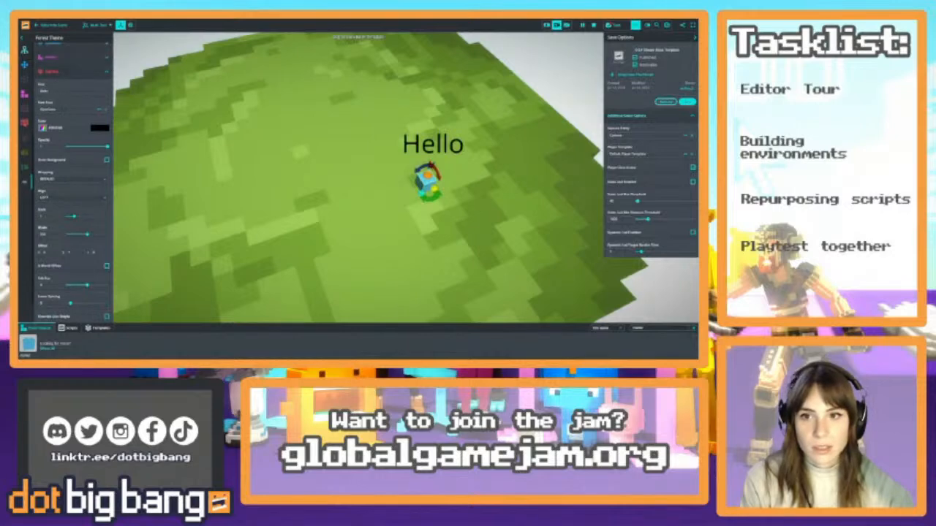
pyautogui.click(73, 90)
pyautogui.write('Forest Theme')
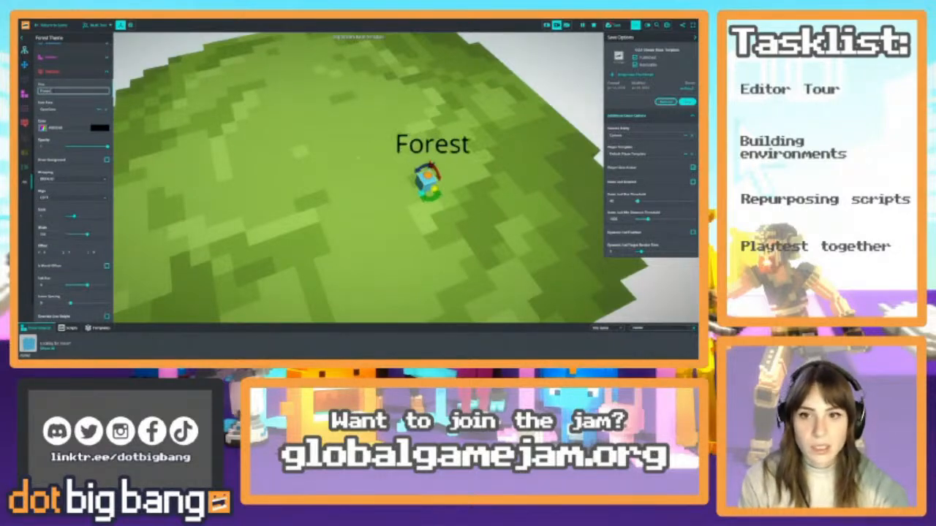
# Set the "Forest Theme" label's color to white and apply the last font in the font list
pyautogui.click(102, 128)
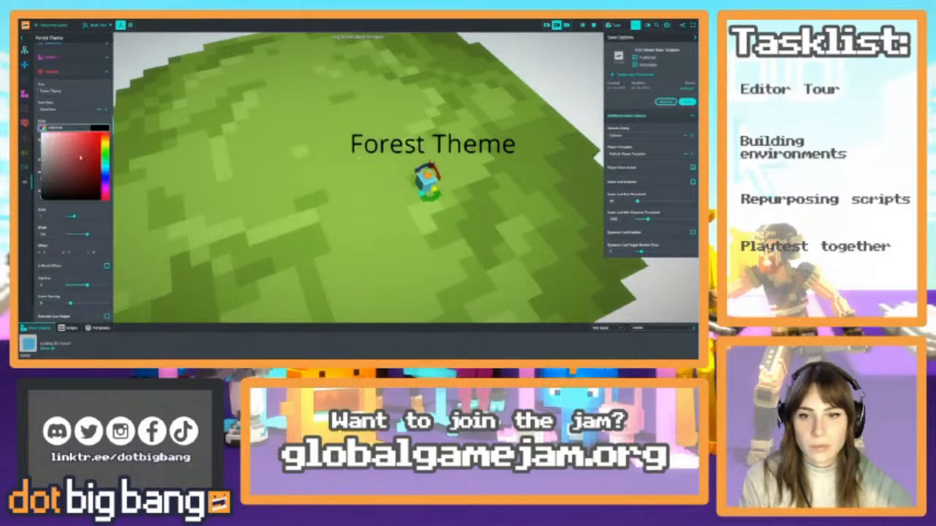
pyautogui.click(70, 113)
pyautogui.click(60, 111)
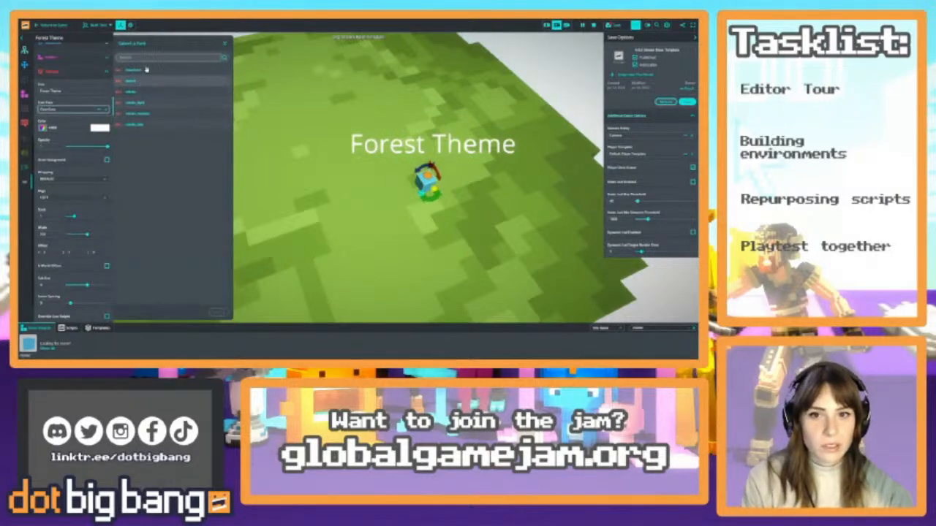
pyautogui.click(141, 124)
pyautogui.click(219, 312)
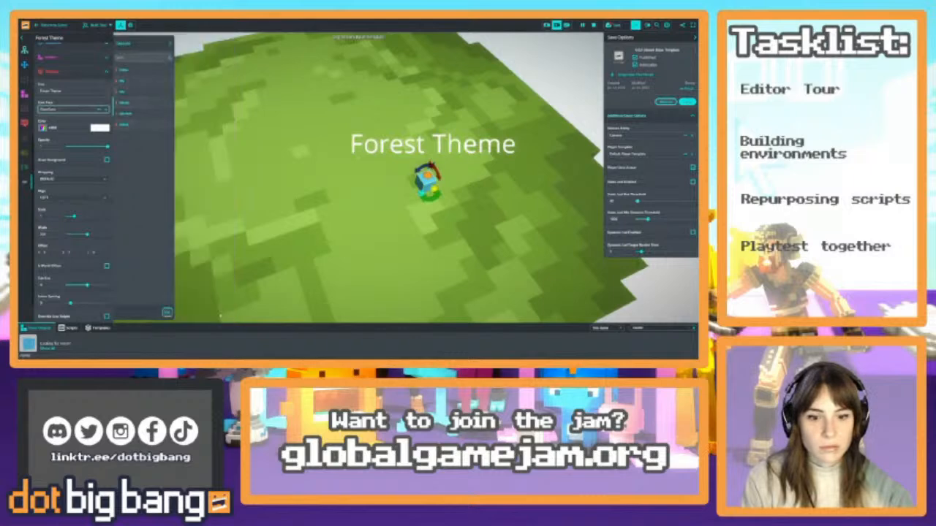
# Change the "Forest Theme" label's color to black
pyautogui.moveTo(307, 300); pyautogui.dragTo(354, 234, button='right')
pyautogui.press('s')
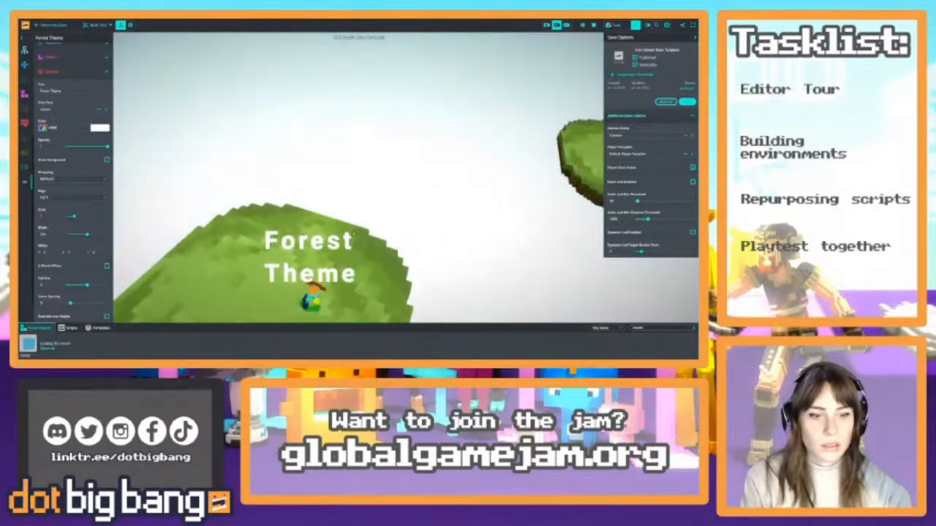
pyautogui.click(100, 128)
pyautogui.click(100, 194)
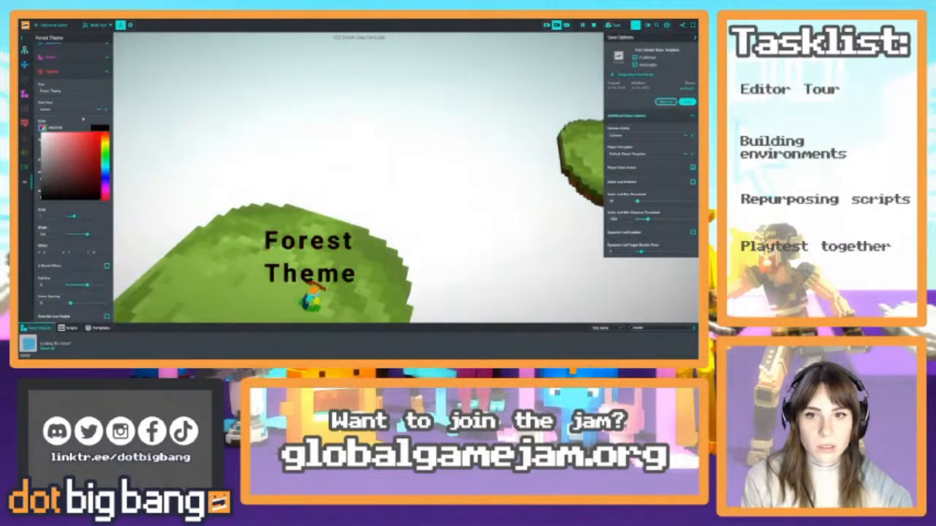
# Select the blue teleport target cube on the next unlabelled floating island and add a text component to it
pyautogui.click(82, 119)
pyautogui.press('w')
pyautogui.moveTo(365, 238); pyautogui.dragTo(332, 220, button='right')
pyautogui.press('w')
pyautogui.click(291, 214)
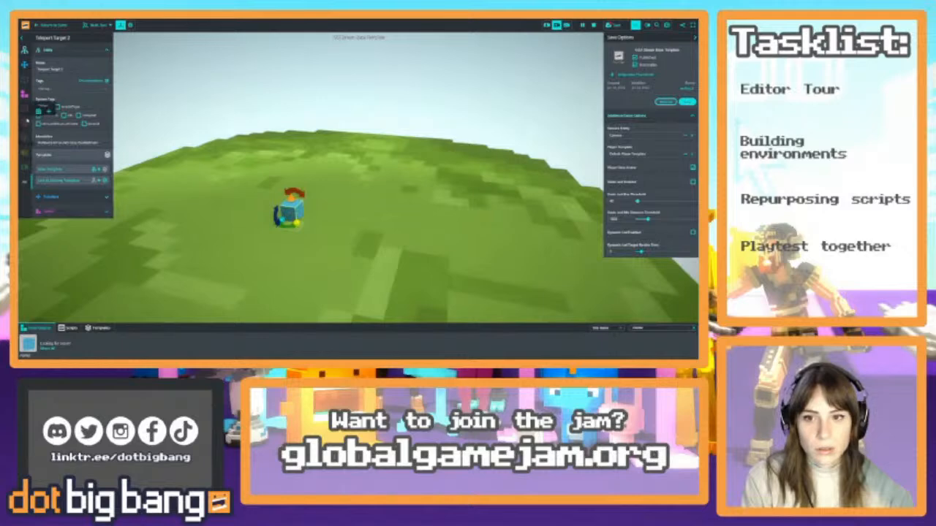
pyautogui.click(39, 128)
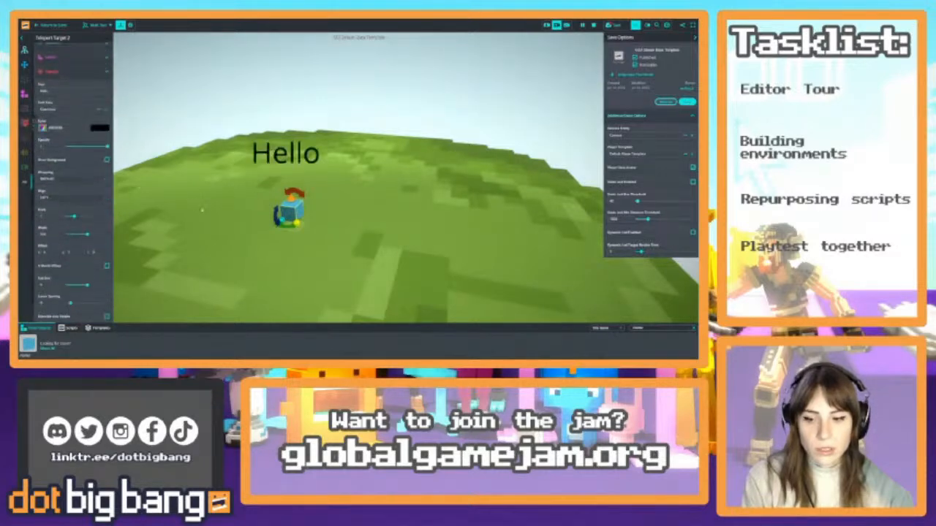
# Apply the bold font used on the "Forest Theme" label to the new text and set it to "Water Theme"
pyautogui.click(58, 90)
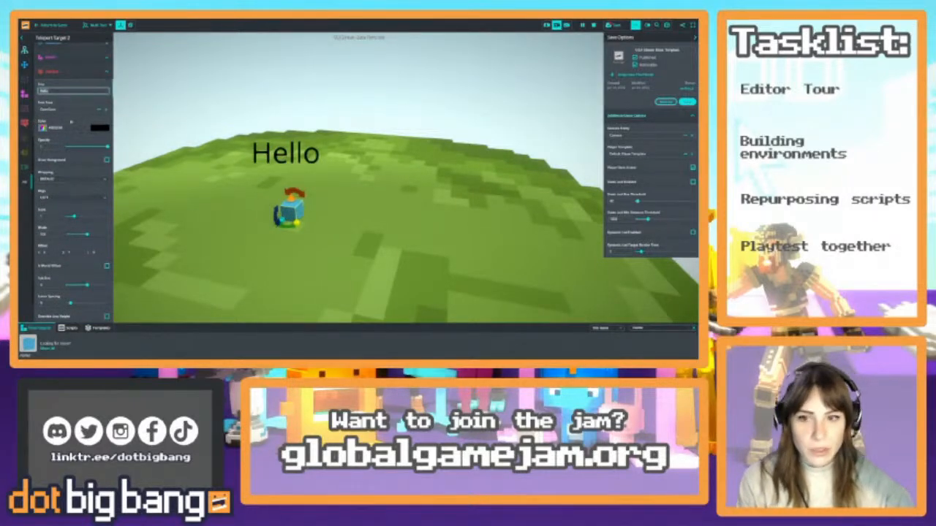
pyautogui.click(65, 109)
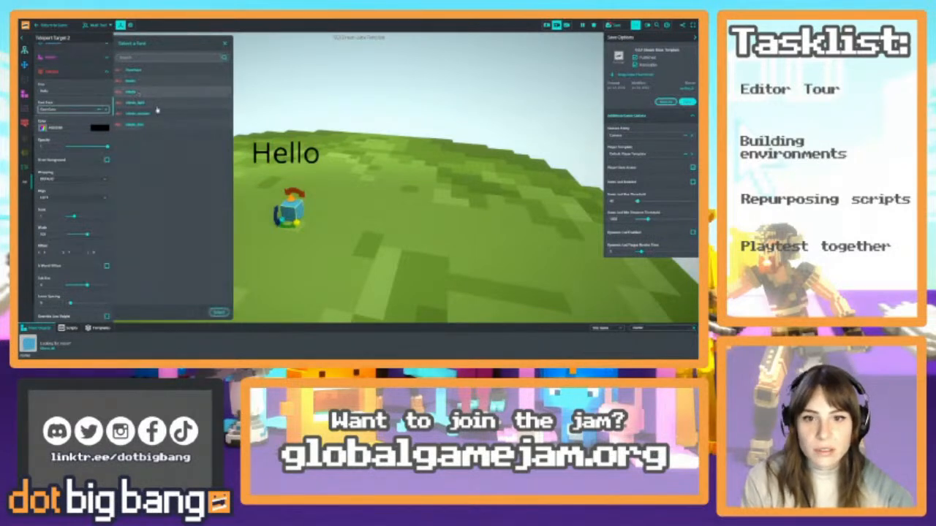
pyautogui.click(218, 312)
pyautogui.click(65, 91)
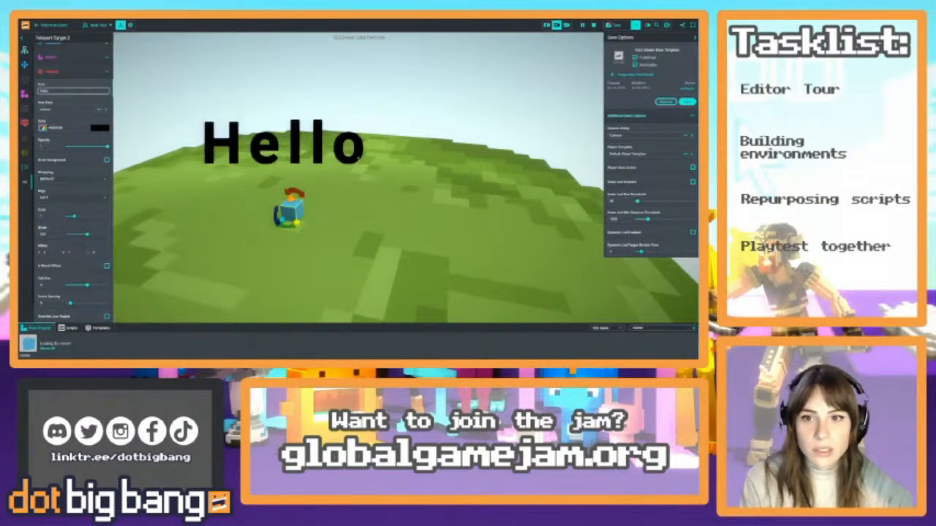
pyautogui.write('Water Theme')
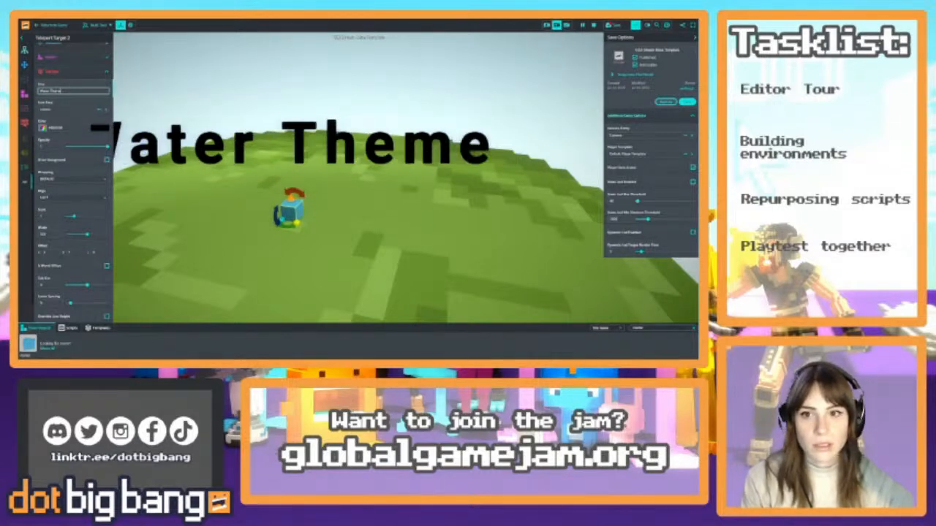
# Select the blue teleport target cube on the remaining unlabelled island and add a text component to it
pyautogui.press('w')
pyautogui.moveTo(450, 141); pyautogui.dragTo(479, 225, button='right')
pyautogui.press('w')
pyautogui.press('w')
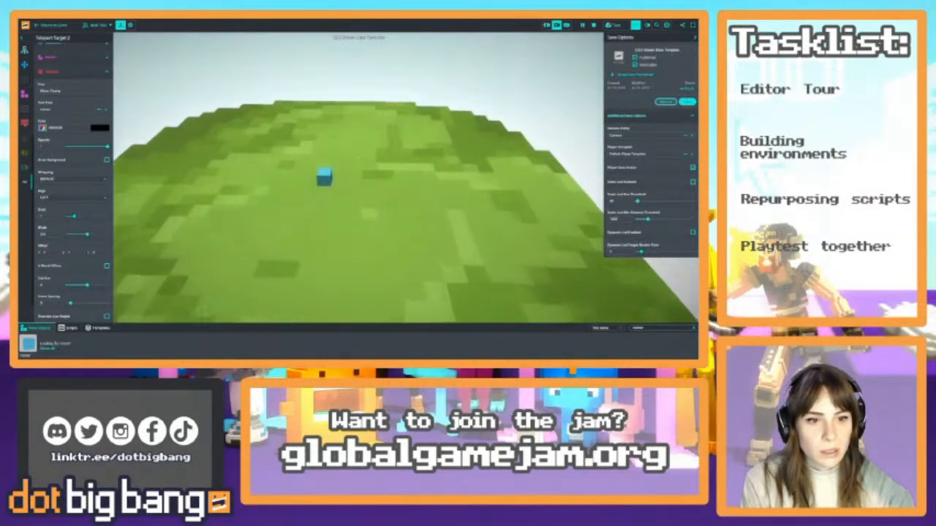
pyautogui.moveTo(330, 189); pyautogui.dragTo(326, 188, button='right')
pyautogui.click(337, 185)
pyautogui.click(71, 69)
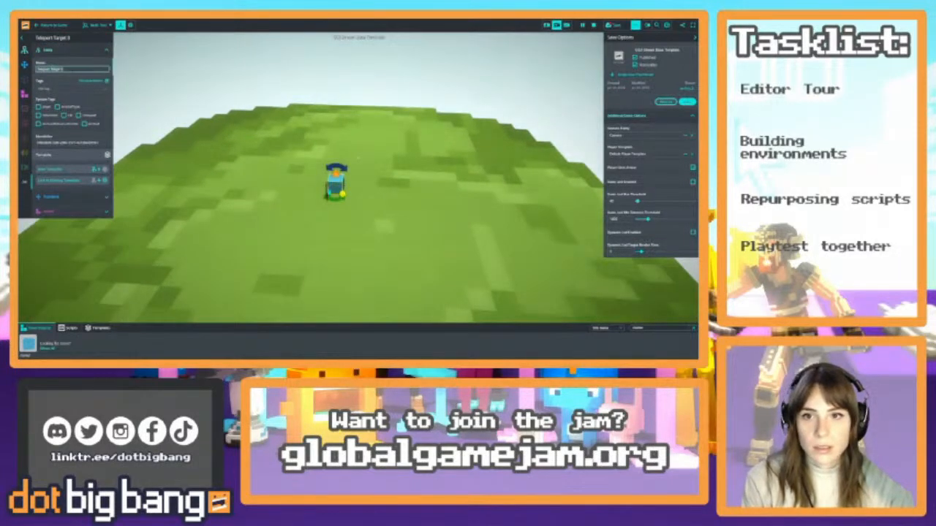
pyautogui.click(27, 123)
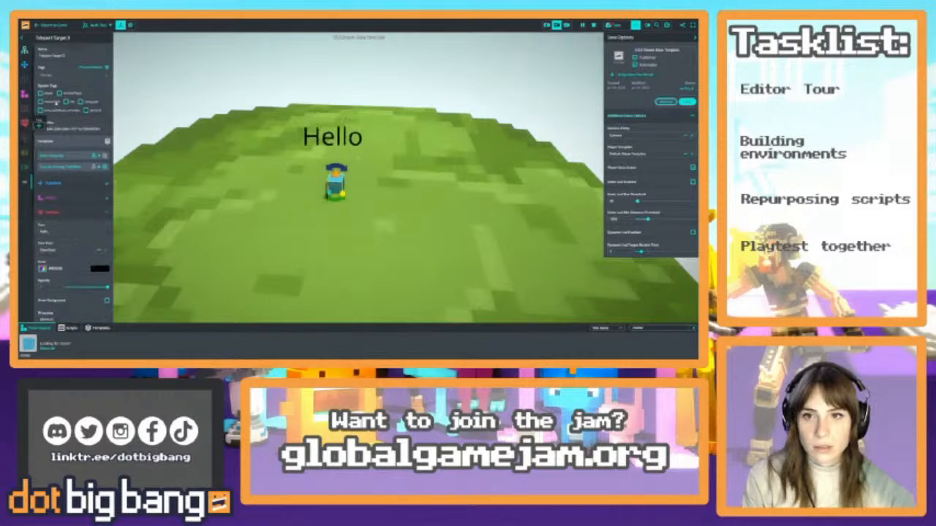
# Set the new label's text to "Castle Theme" and apply the same bold font as the other island labels
pyautogui.doubleClick(45, 91)
pyautogui.write('C')
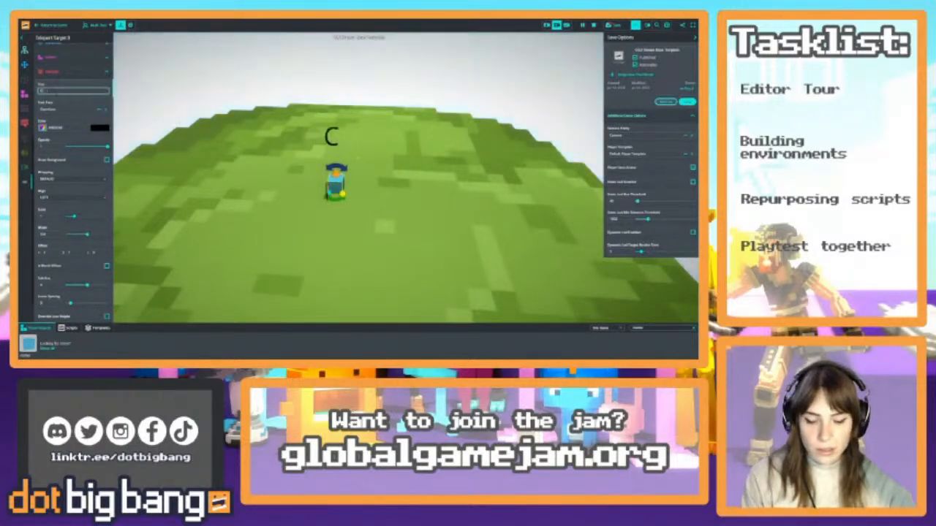
pyautogui.write('astle Theme')
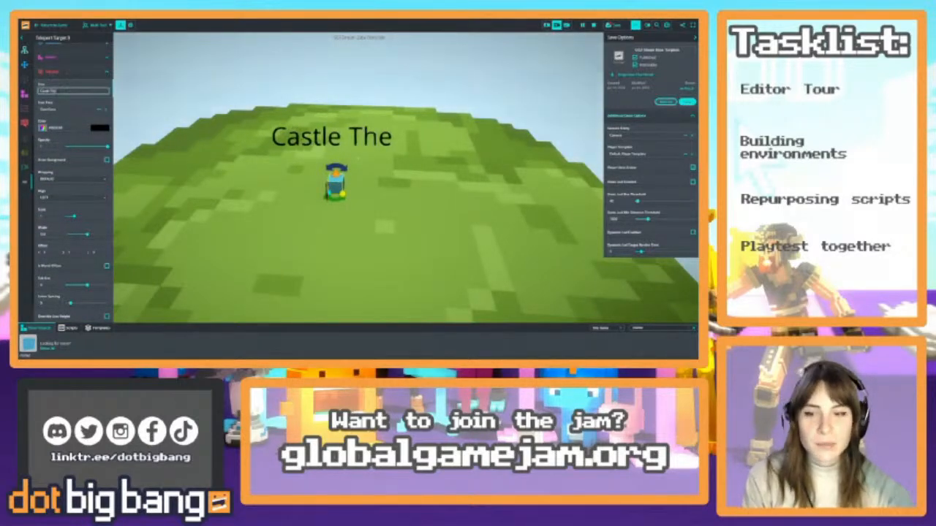
pyautogui.click(56, 111)
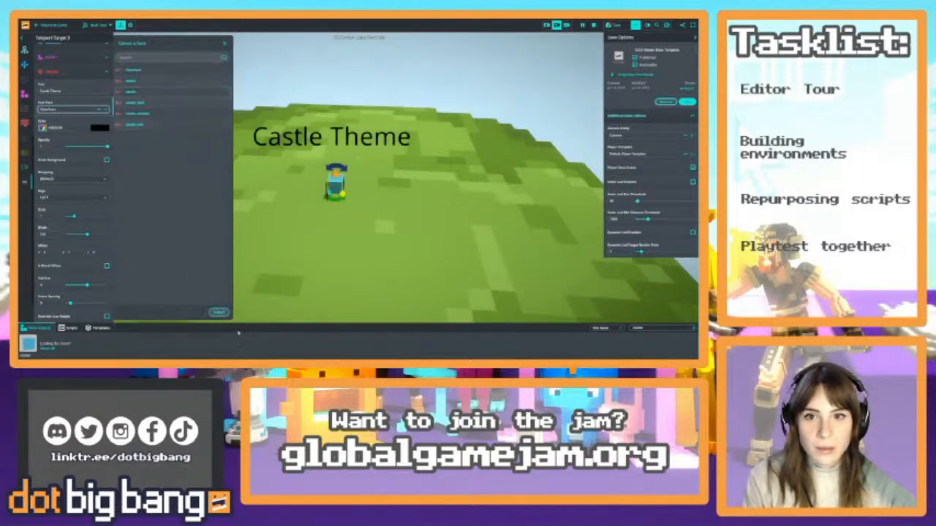
pyautogui.click(216, 314)
# Survey the labelled Water, Castle and Forest Theme islands and their cubes from a distance
pyautogui.moveTo(355, 245); pyautogui.dragTo(420, 198, button='right')
pyautogui.press('w')
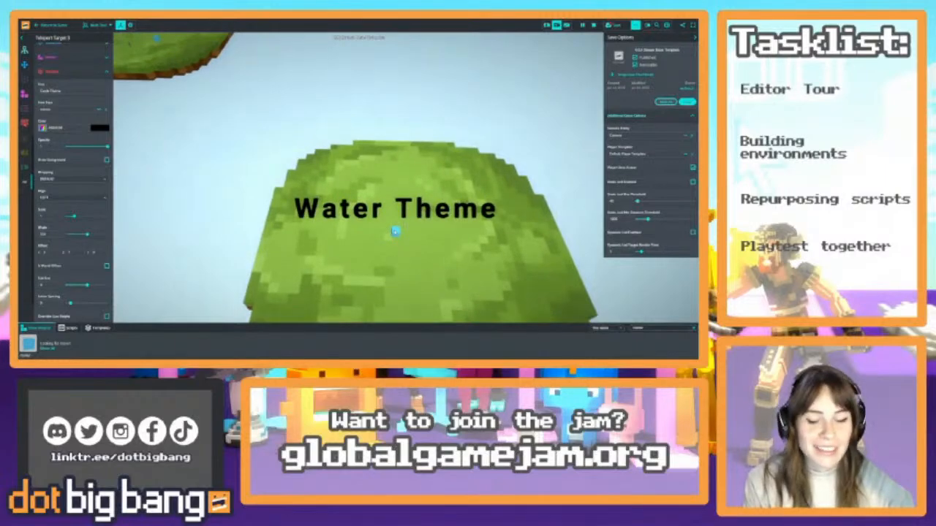
pyautogui.keyDown('shift'); pyautogui.click(396, 232); pyautogui.keyUp('shift')
pyautogui.moveTo(396, 232)
pyautogui.mouseDown(button='right')
pyautogui.moveTo(411, 154)
pyautogui.moveTo(398, 134)
pyautogui.moveTo(398, 146)
pyautogui.moveTo(340, 161)
pyautogui.moveTo(397, 179)
pyautogui.moveTo(307, 174)
pyautogui.moveTo(427, 162)
pyautogui.moveTo(376, 153)
pyautogui.moveTo(417, 152)
pyautogui.moveTo(384, 192)
pyautogui.moveTo(356, 181)
pyautogui.mouseUp(button='right')
pyautogui.press('w')
pyautogui.press('w')
pyautogui.keyDown('shift'); pyautogui.click(442, 183); pyautogui.keyUp('shift')
pyautogui.press('w')
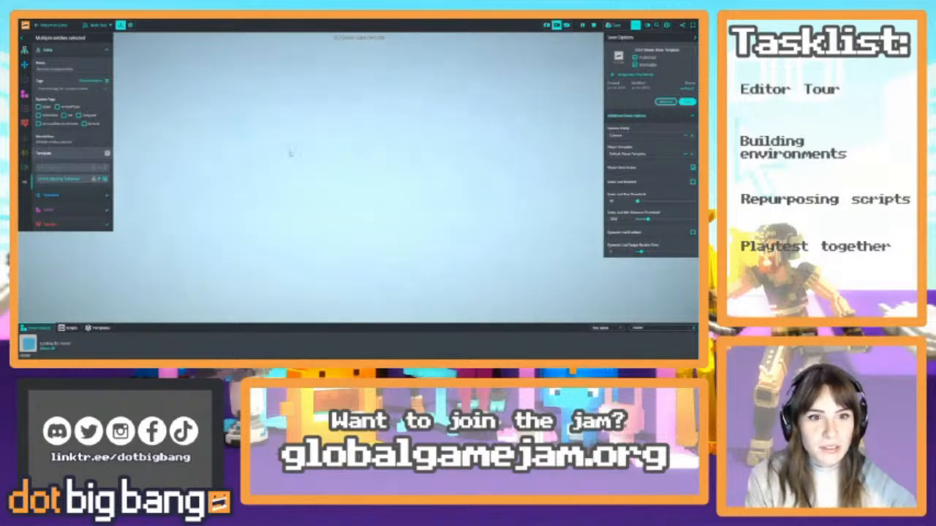
pyautogui.moveTo(290, 154); pyautogui.dragTo(307, 224, button='right')
pyautogui.press('w')
pyautogui.click(321, 239)
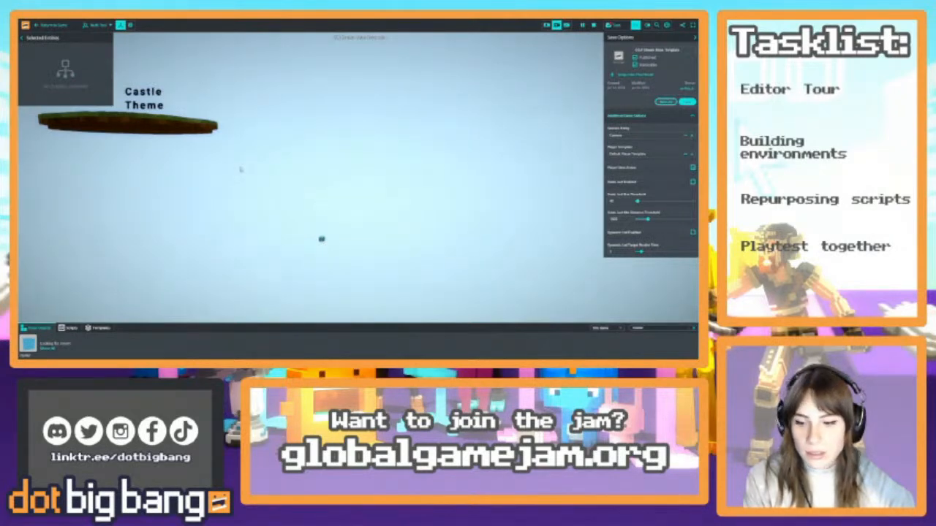
pyautogui.moveTo(241, 170); pyautogui.dragTo(479, 183, button='right')
pyautogui.press('w')
pyautogui.moveTo(241, 205); pyautogui.dragTo(305, 150, button='right')
pyautogui.press('s')
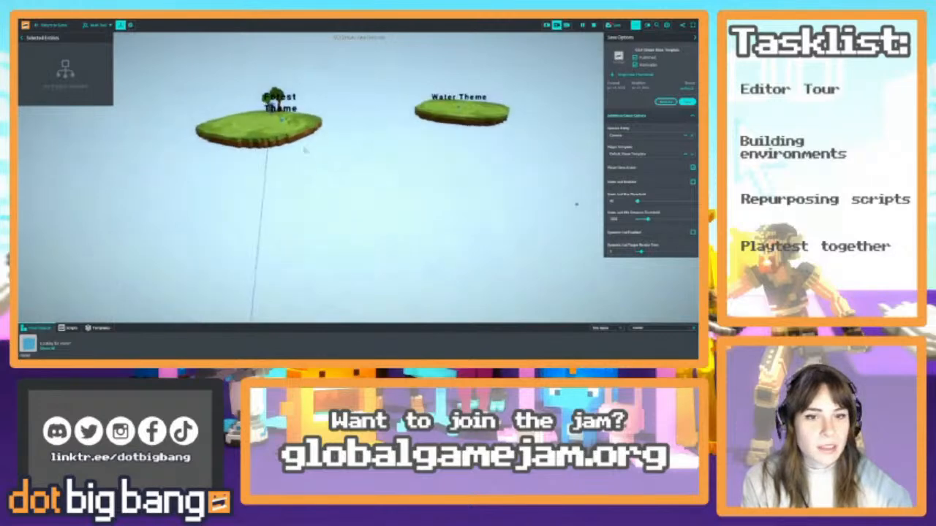
# Select the portal inside the stone building behind the enchanted door and duplicate it
pyautogui.moveTo(380, 151); pyautogui.dragTo(256, 187, button='right')
pyautogui.press('w')
pyautogui.press('w')
pyautogui.press('w')
pyautogui.press('s')
pyautogui.press('w')
pyautogui.press('w')
pyautogui.press('s')
pyautogui.press('w')
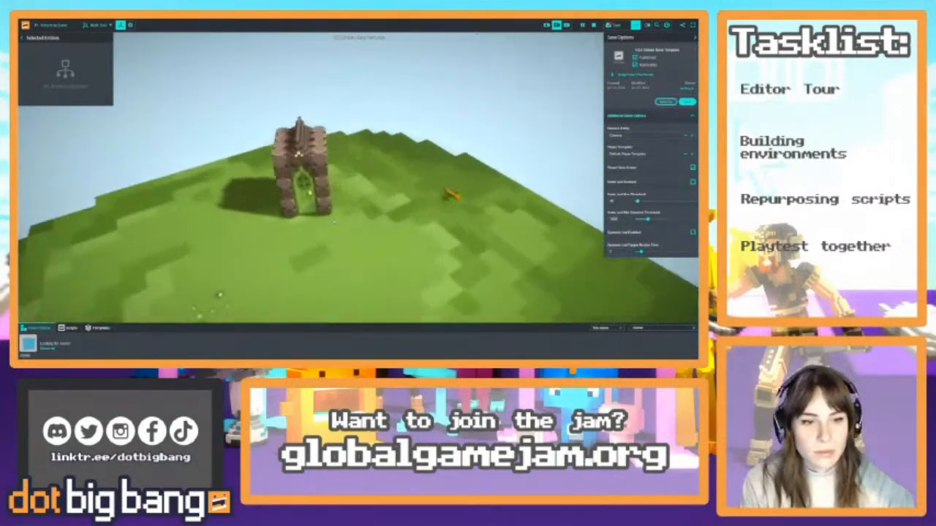
pyautogui.click(346, 223)
pyautogui.press('w')
pyautogui.moveTo(344, 216); pyautogui.dragTo(372, 255, button='right')
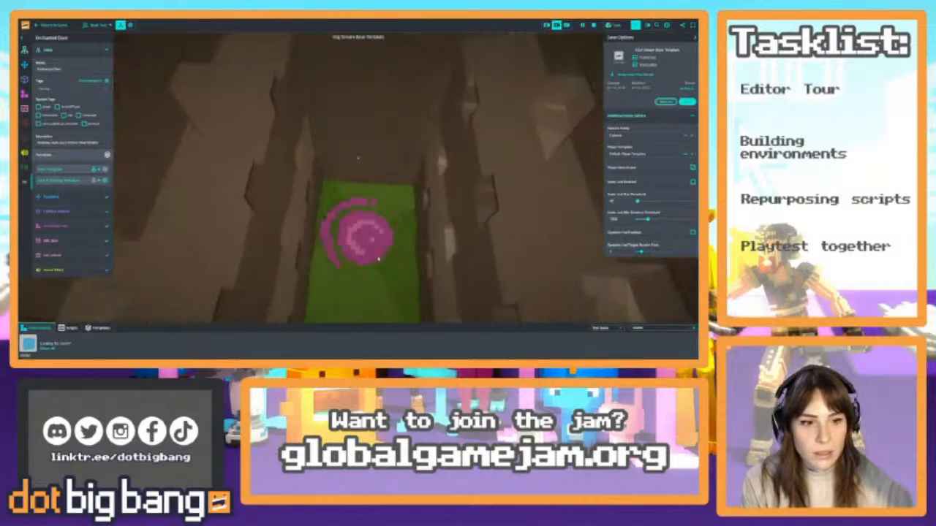
pyautogui.press('s')
pyautogui.press('w')
pyautogui.click(371, 253)
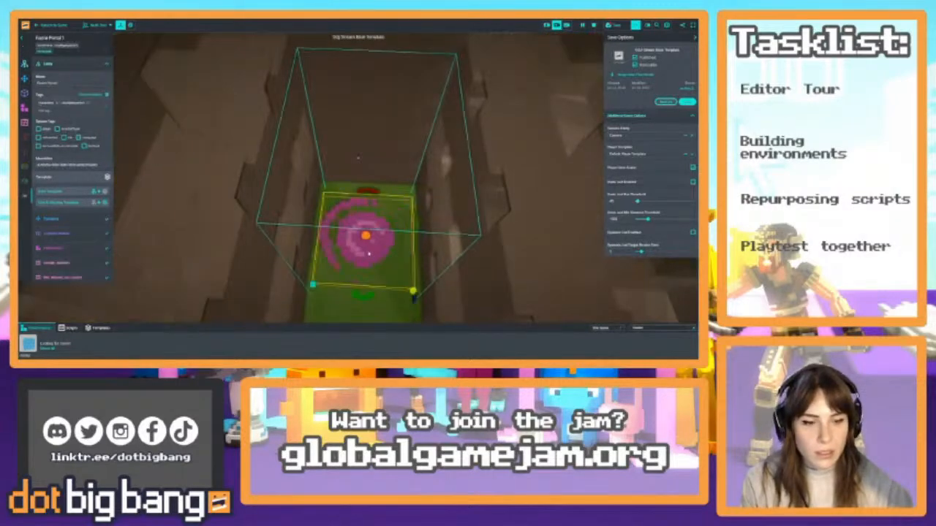
pyautogui.hotkey('ctrl', 'd')
# Raise the duplicated portal vertically with the Move tool to the height of the Forest Theme island
pyautogui.moveTo(369, 254); pyautogui.dragTo(559, 245)
pyautogui.press('s')
pyautogui.moveTo(412, 229); pyautogui.dragTo(403, 183, button='right')
pyautogui.press('s')
pyautogui.moveTo(407, 194); pyautogui.dragTo(416, 227, button='right')
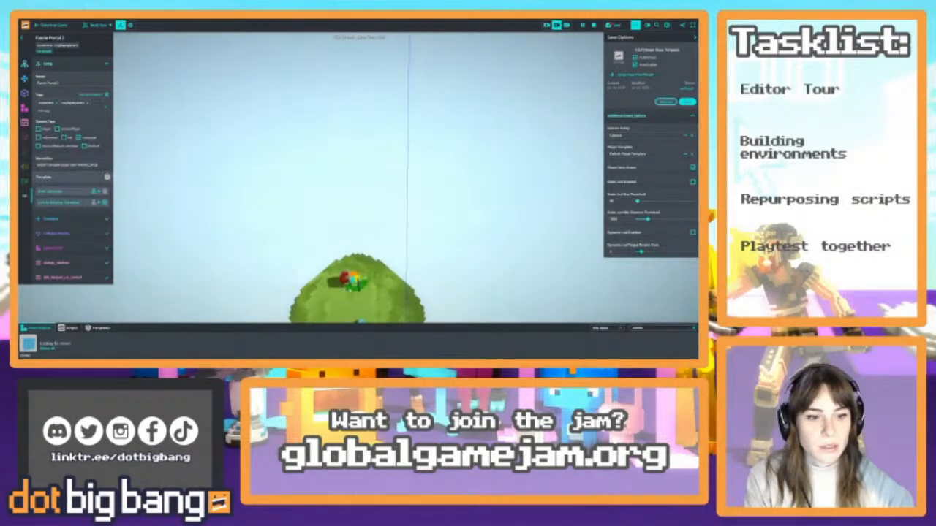
pyautogui.click(104, 44)
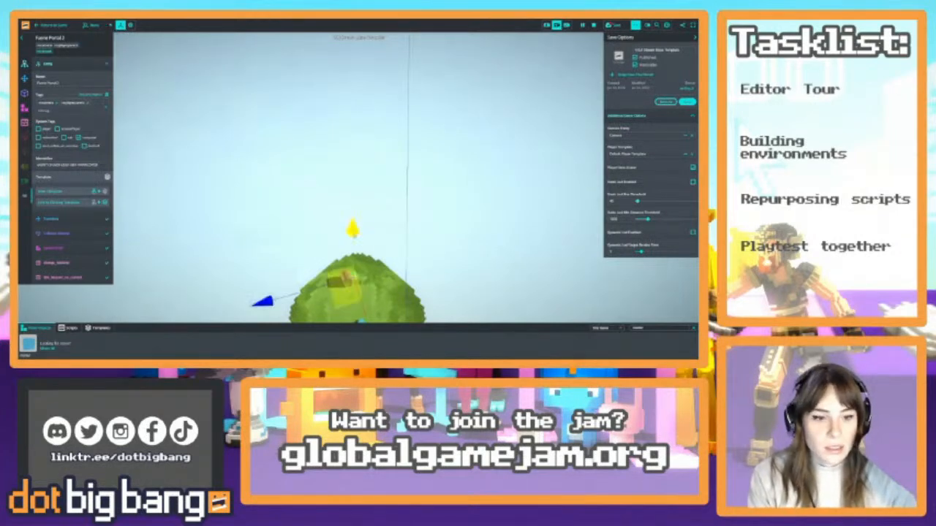
pyautogui.moveTo(353, 224); pyautogui.dragTo(354, 117)
pyautogui.moveTo(354, 117); pyautogui.dragTo(355, 87, button='right')
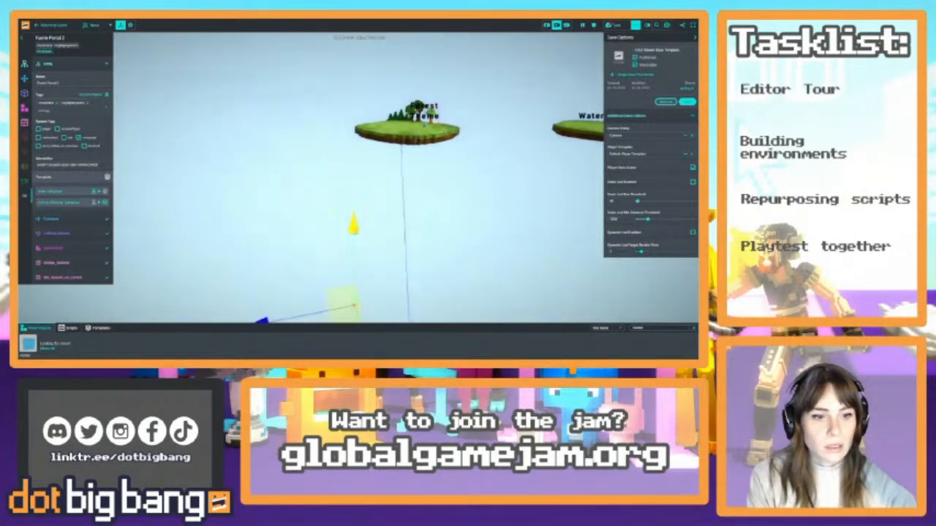
pyautogui.moveTo(346, 217); pyautogui.dragTo(381, 137)
pyautogui.moveTo(382, 138); pyautogui.dragTo(390, 111, button='right')
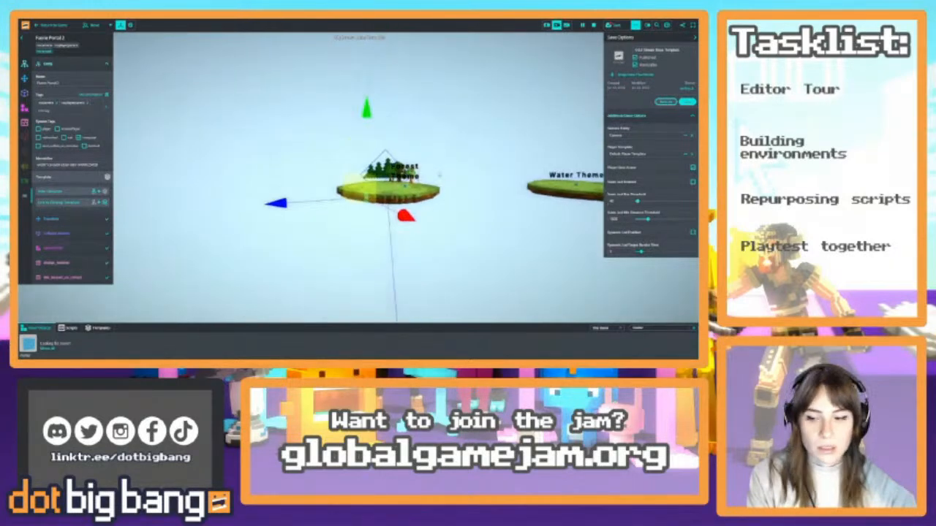
# Move the duplicated portal across onto the Forest Theme island
pyautogui.press('w')
pyautogui.press('w')
pyautogui.moveTo(439, 174); pyautogui.dragTo(407, 231, button='right')
pyautogui.press('s')
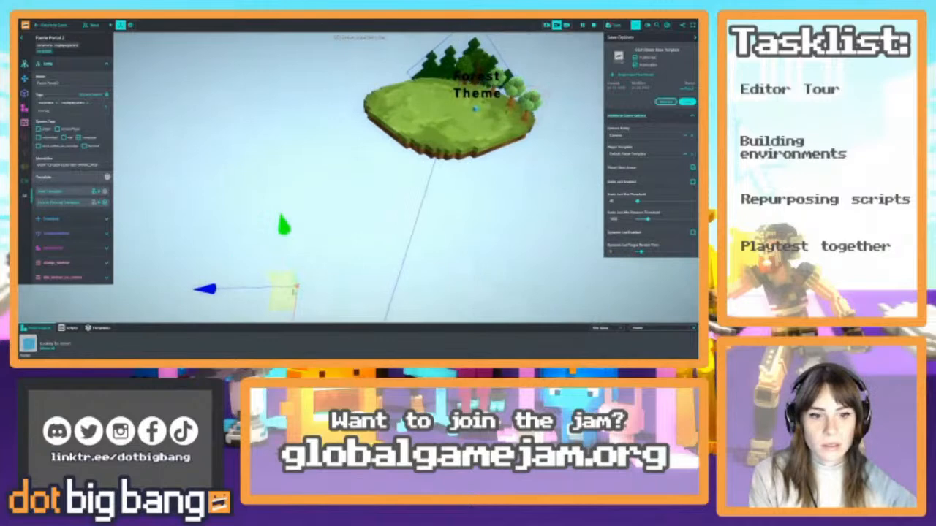
pyautogui.moveTo(284, 296); pyautogui.dragTo(409, 110)
pyautogui.moveTo(413, 111); pyautogui.dragTo(439, 70, button='right')
pyautogui.press('w')
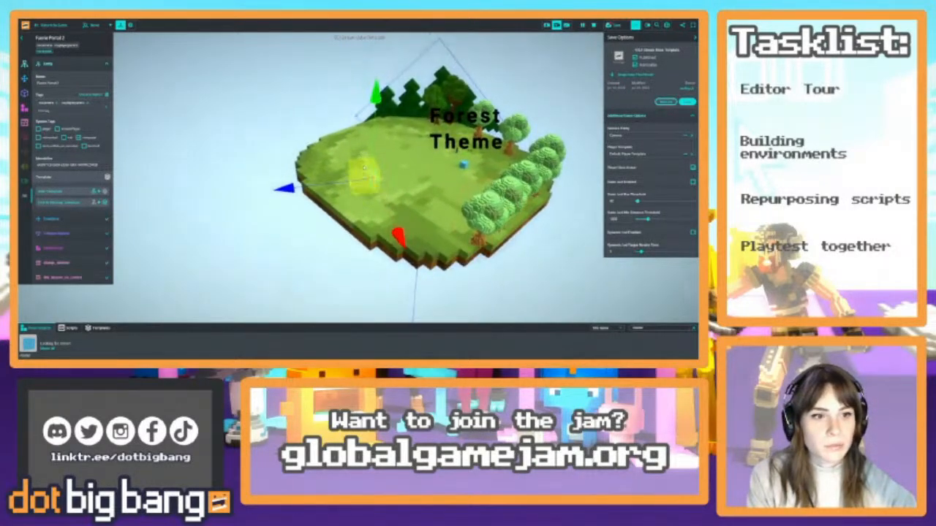
pyautogui.moveTo(365, 187); pyautogui.dragTo(380, 137)
pyautogui.moveTo(394, 191)
pyautogui.mouseDown(button='right')
pyautogui.moveTo(401, 219)
pyautogui.moveTo(400, 199)
pyautogui.mouseUp(button='right')
pyautogui.press('w')
pyautogui.press('s')
# Switch back to the Multi Tool and settle the duplicated portal on the grass near the Forest Theme island's blue cube
pyautogui.click(101, 28)
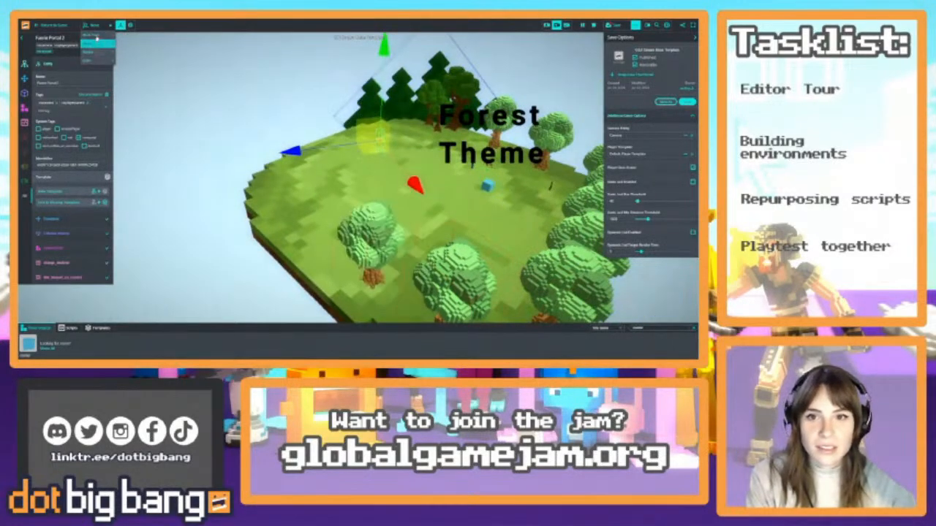
pyautogui.click(93, 36)
pyautogui.moveTo(304, 178); pyautogui.dragTo(299, 176)
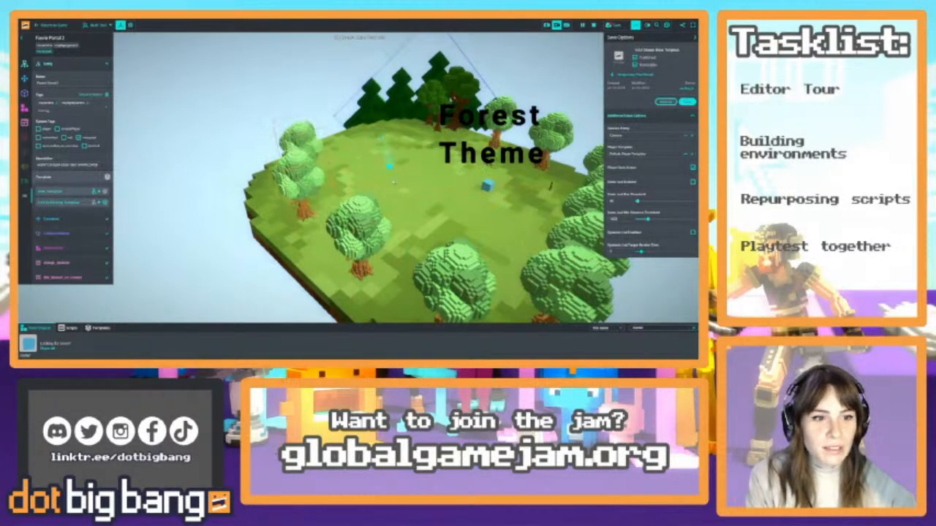
pyautogui.moveTo(395, 187); pyautogui.dragTo(453, 229, button='right')
pyautogui.press('w')
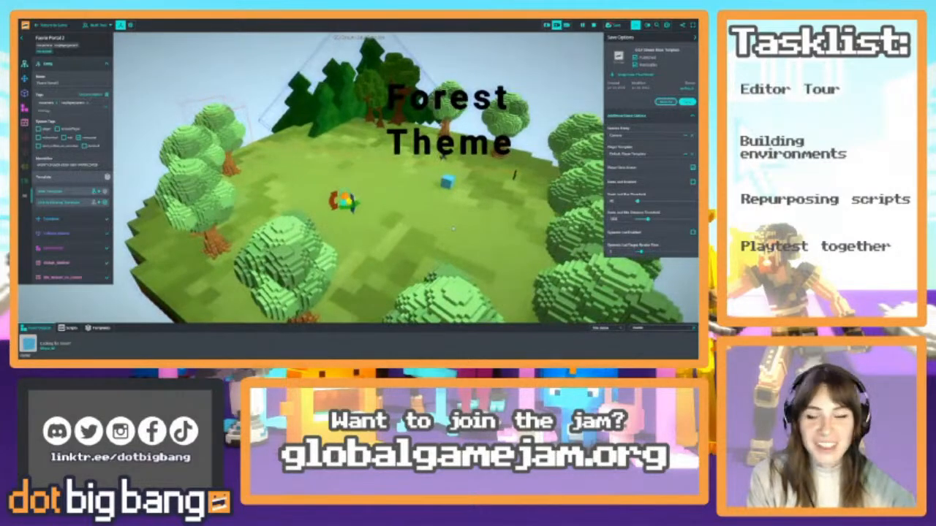
pyautogui.press('w')
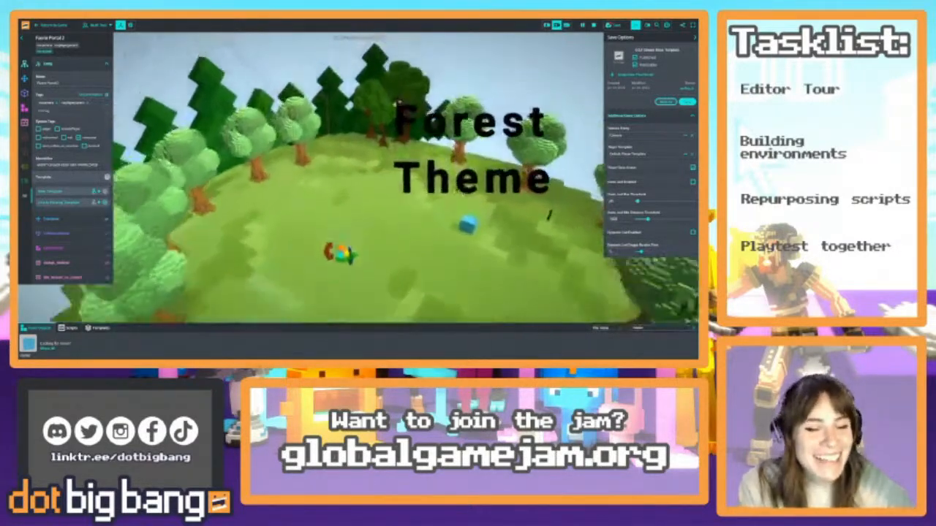
pyautogui.press('w')
pyautogui.moveTo(462, 193); pyautogui.dragTo(446, 252, button='right')
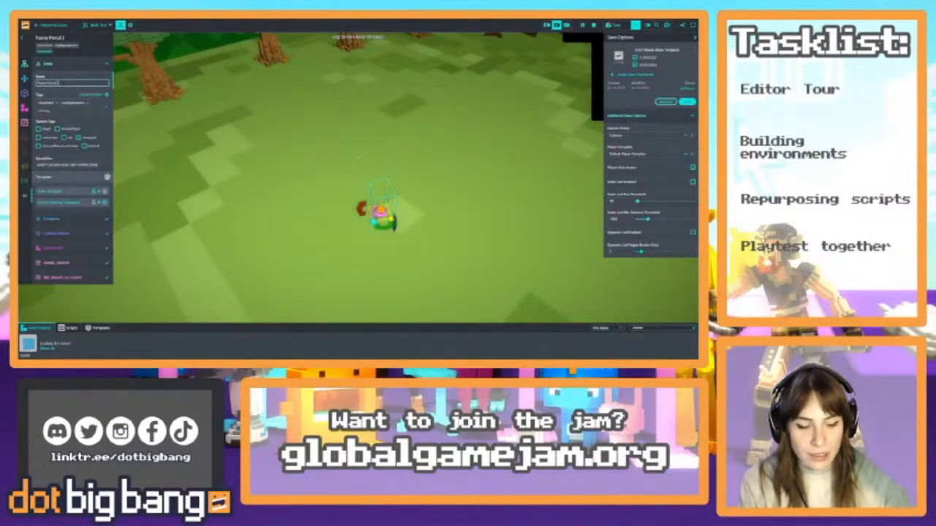
pyautogui.click(67, 65)
# Select the blue cube on the Water Theme island and rename it "Water Theme Island"
pyautogui.press('s')
pyautogui.moveTo(365, 212); pyautogui.dragTo(355, 156, button='right')
pyautogui.click(360, 134)
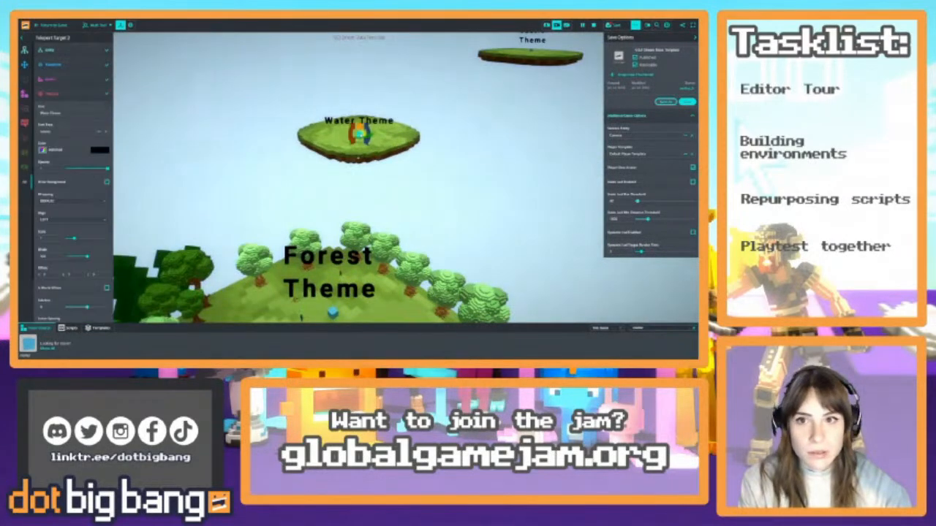
pyautogui.click(73, 50)
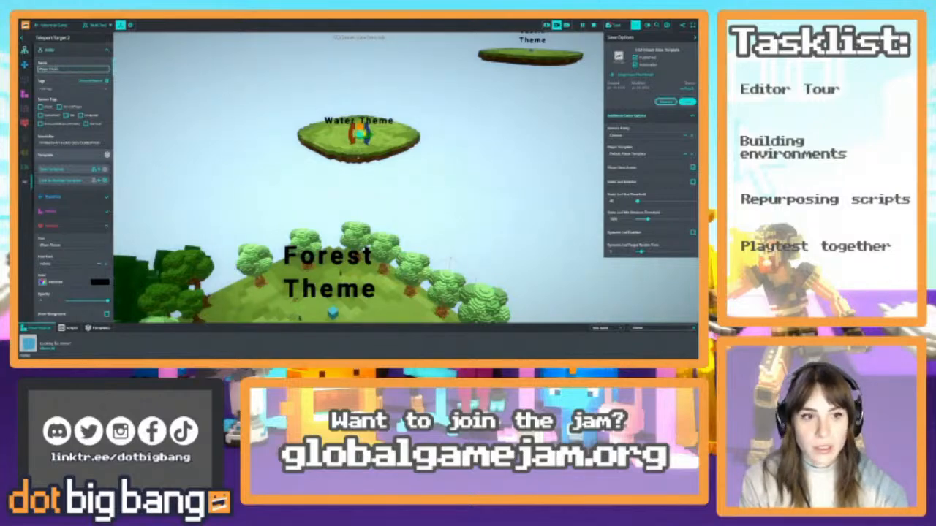
pyautogui.click(75, 50)
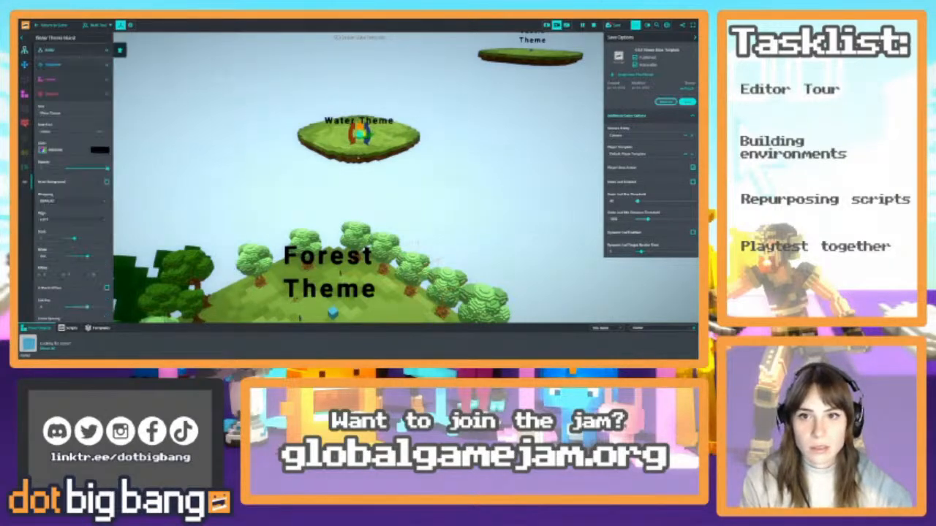
# Rename the Water Theme island's blue cube to "Water Theme Teleport"
pyautogui.press('w')
pyautogui.moveTo(128, 78)
pyautogui.mouseDown(button='right')
pyautogui.moveTo(172, 139)
pyautogui.moveTo(146, 117)
pyautogui.moveTo(128, 79)
pyautogui.mouseUp(button='right')
pyautogui.moveTo(310, 155); pyautogui.dragTo(307, 112, button='right')
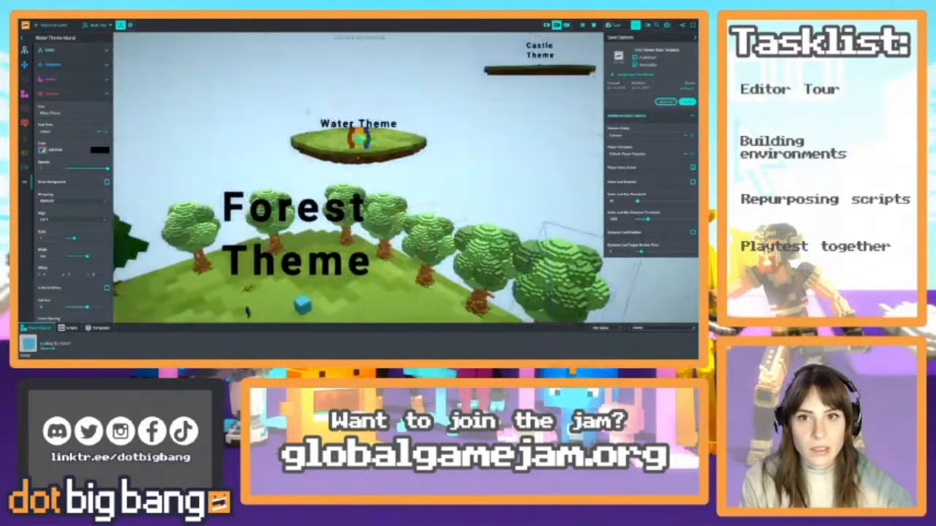
pyautogui.click(76, 51)
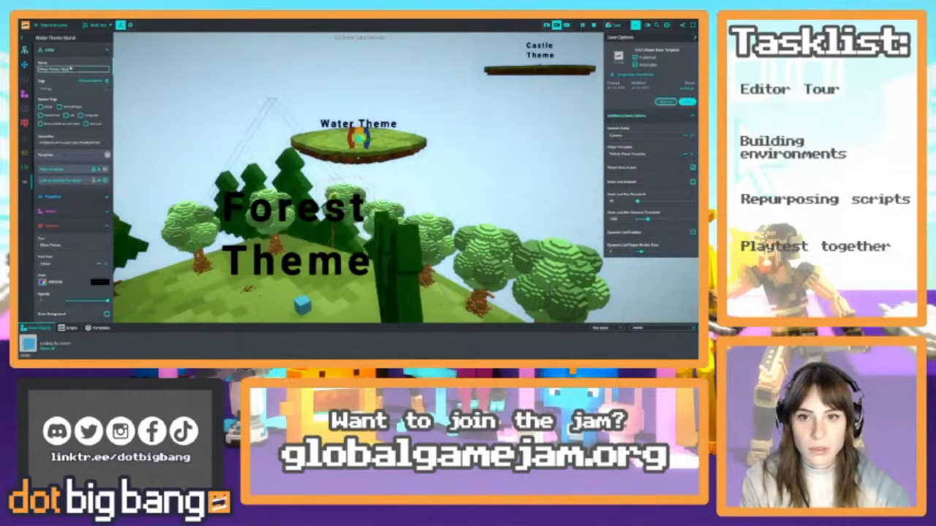
pyautogui.click(89, 51)
# Set the teleport target of the Forest Theme island's portal to "Water Theme Teleport"
pyautogui.moveTo(257, 109); pyautogui.dragTo(278, 167, button='right')
pyautogui.click(278, 167)
pyautogui.press('f')
pyautogui.scroll(-4, 278, 167)
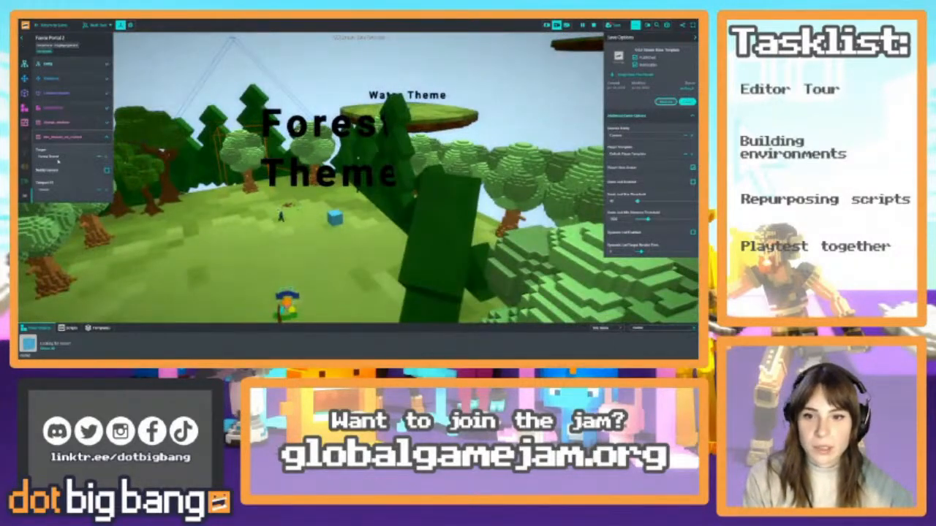
pyautogui.click(68, 158)
pyautogui.write('wat')
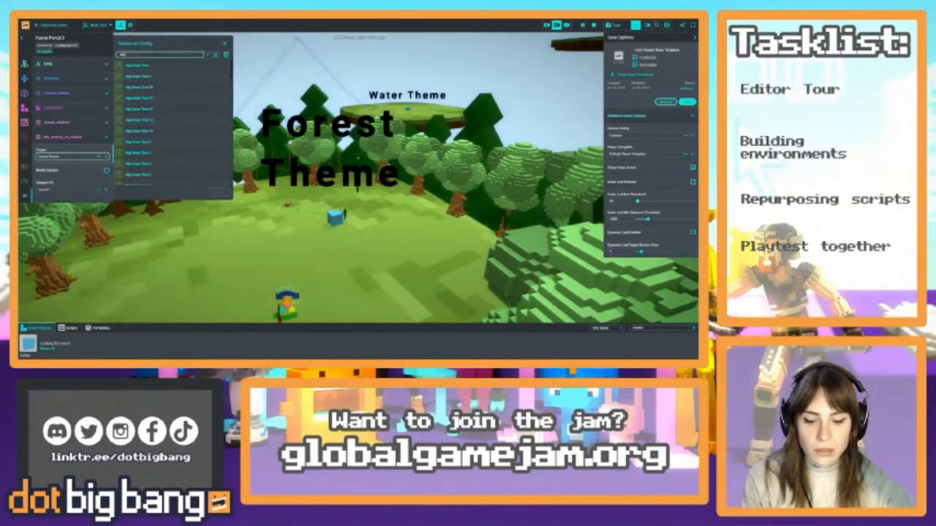
pyautogui.write('er')
pyautogui.click(168, 67)
pyautogui.click(219, 193)
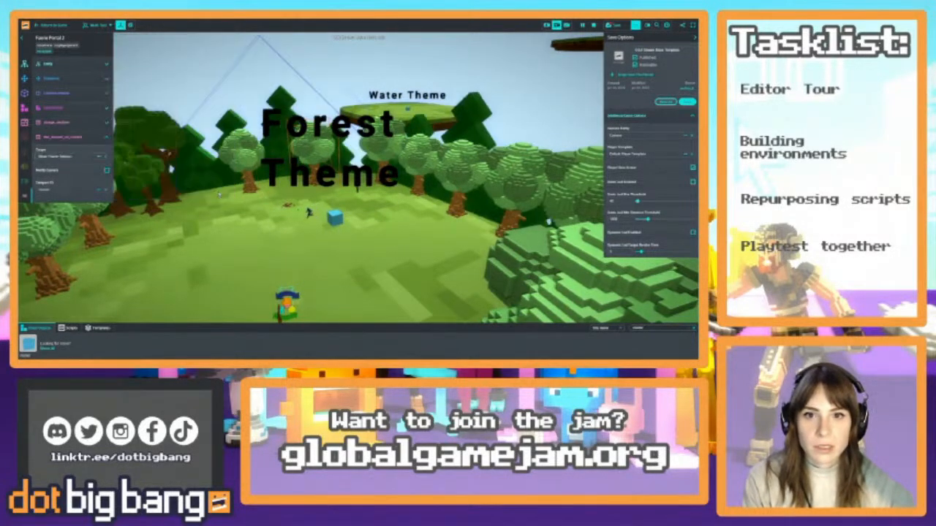
# Duplicate the Forest Theme island's portal and place the copy on the Water Theme island's grass near the blue cube
pyautogui.moveTo(296, 139)
pyautogui.mouseDown(button='right')
pyautogui.moveTo(307, 191)
pyautogui.moveTo(305, 147)
pyautogui.mouseUp(button='right')
pyautogui.press('s')
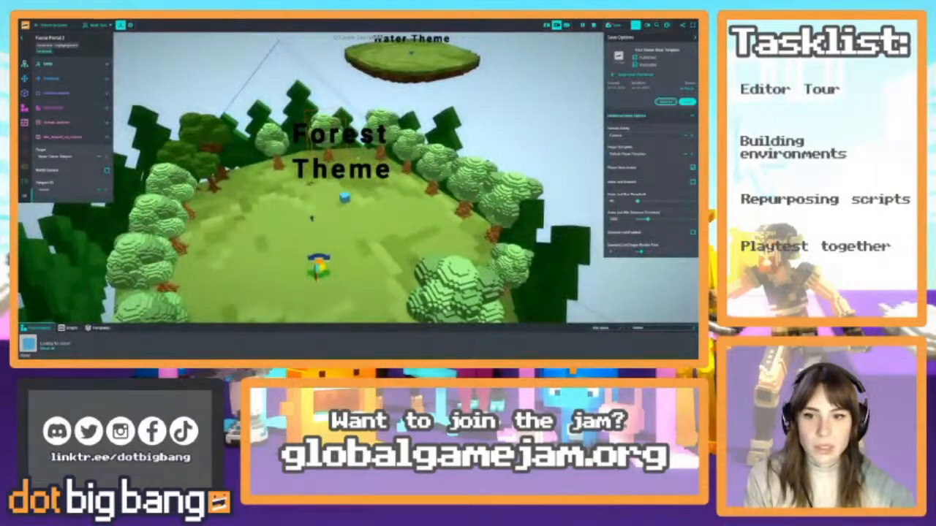
pyautogui.moveTo(362, 222); pyautogui.dragTo(302, 221, button='right')
pyautogui.press('w')
pyautogui.press('w')
pyautogui.press('s')
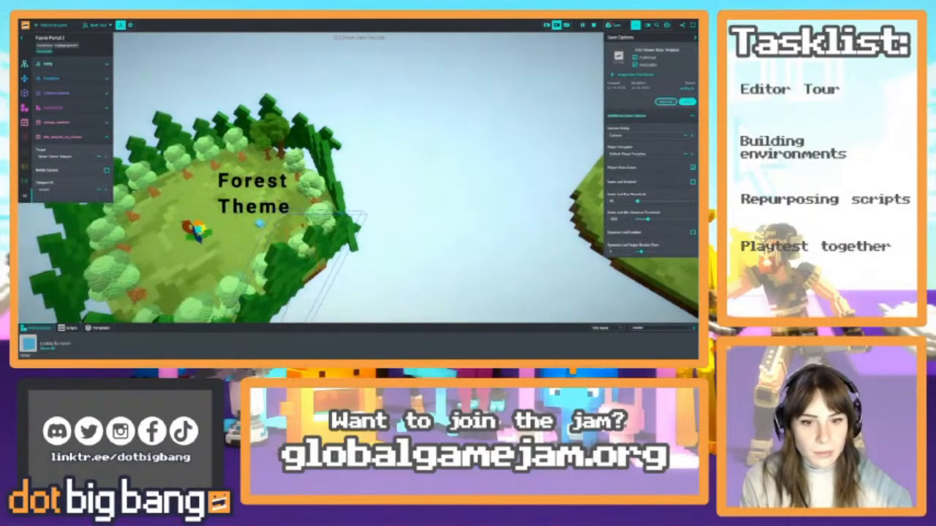
pyautogui.click(303, 225)
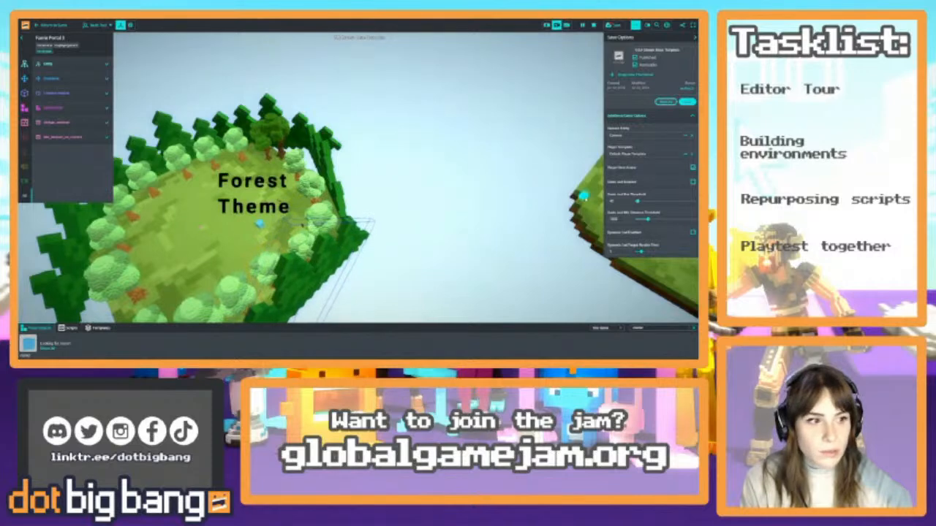
pyautogui.moveTo(322, 226); pyautogui.dragTo(438, 199, button='right')
pyautogui.press('w')
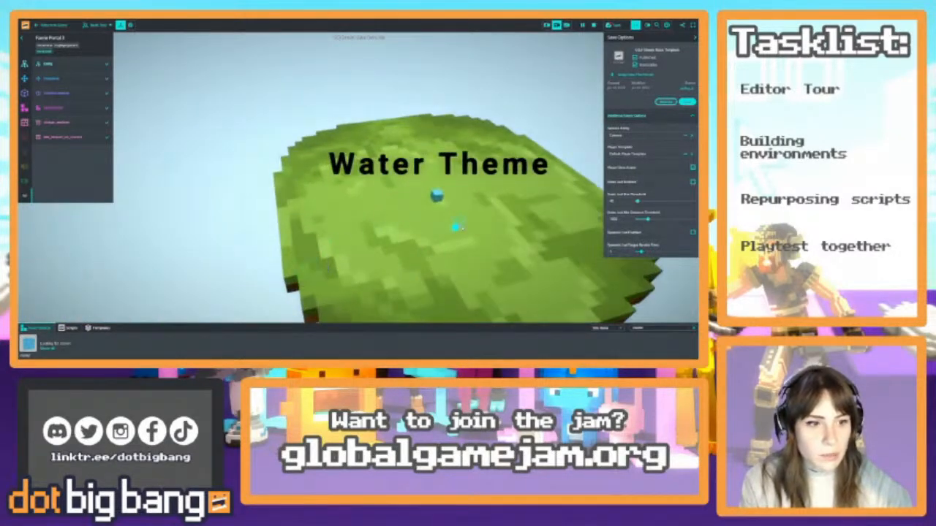
pyautogui.moveTo(462, 228); pyautogui.dragTo(433, 245, button='right')
# Select the Castle Theme island's blue cube and rename it "Castle Theme Teleport"
pyautogui.click(400, 58)
pyautogui.click(75, 50)
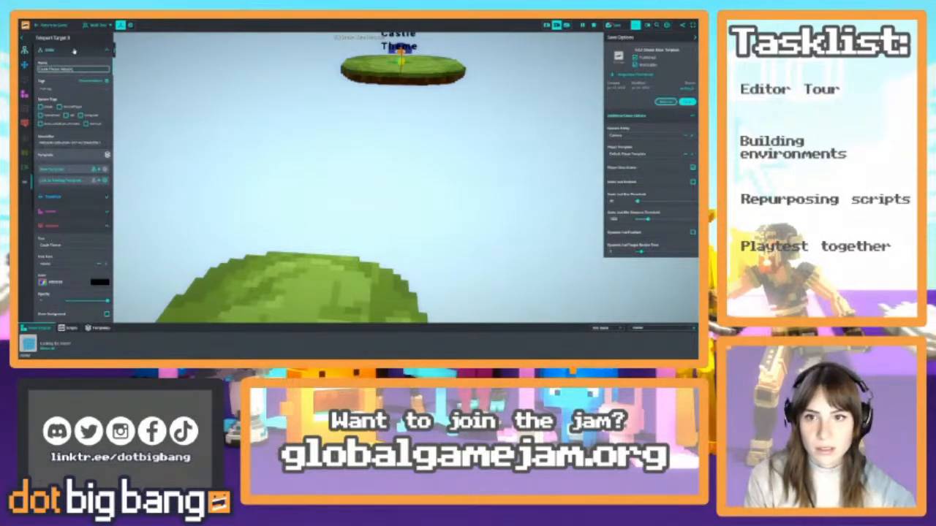
pyautogui.click(74, 50)
# Set the teleport target of the Water Theme island's portal to "Castle Theme Teleport"
pyautogui.moveTo(365, 124); pyautogui.dragTo(369, 212, button='right')
pyautogui.press('w')
pyautogui.click(278, 138)
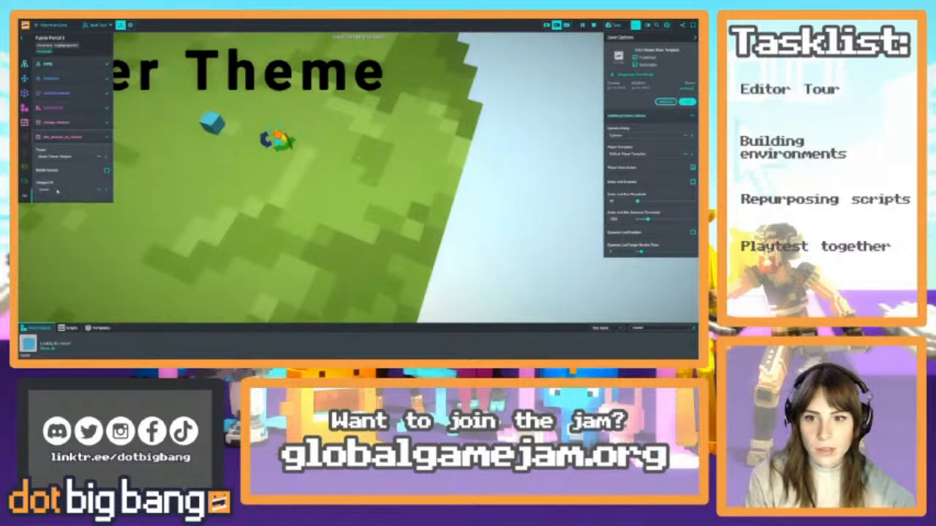
pyautogui.click(65, 157)
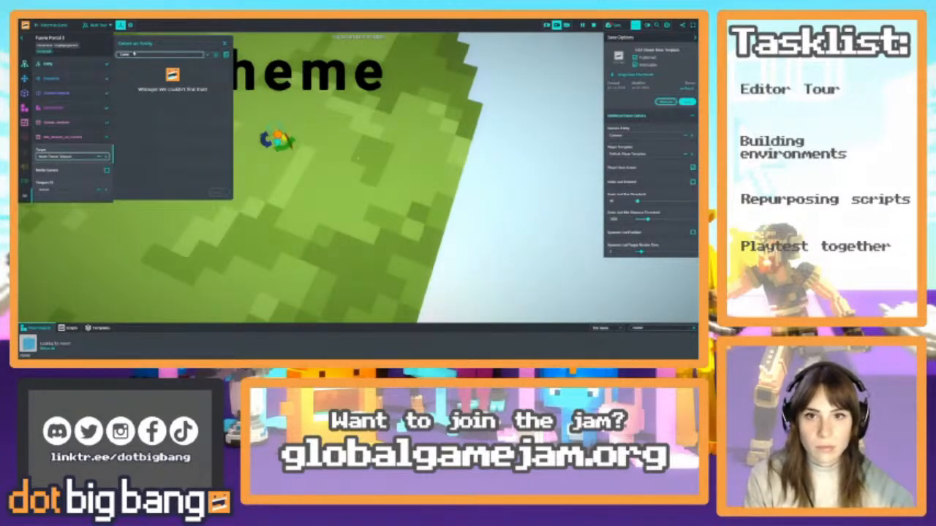
pyautogui.press('BackSpace')
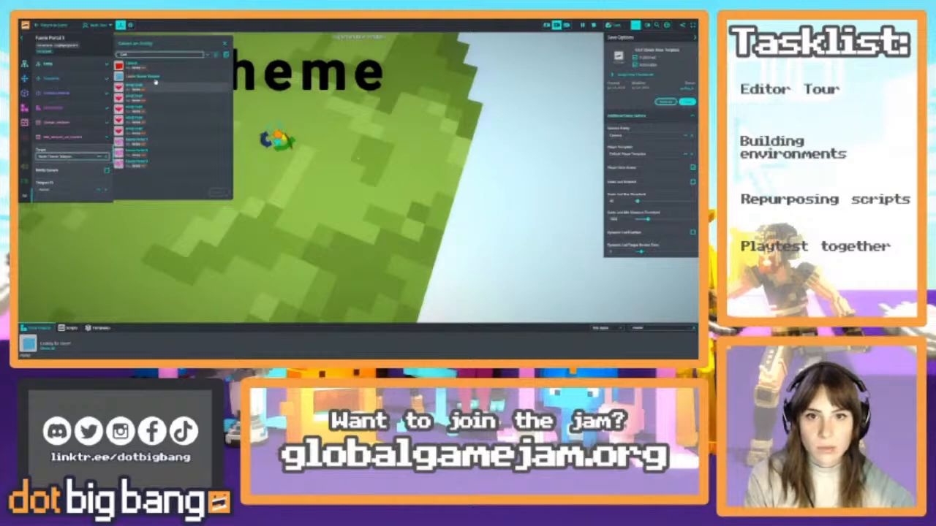
pyautogui.click(157, 78)
pyautogui.click(220, 192)
# Duplicate the Water Theme island's portal and place the copy on the Castle Theme island beside its blue cube
pyautogui.moveTo(332, 175); pyautogui.dragTo(301, 198, button='right')
pyautogui.press('s')
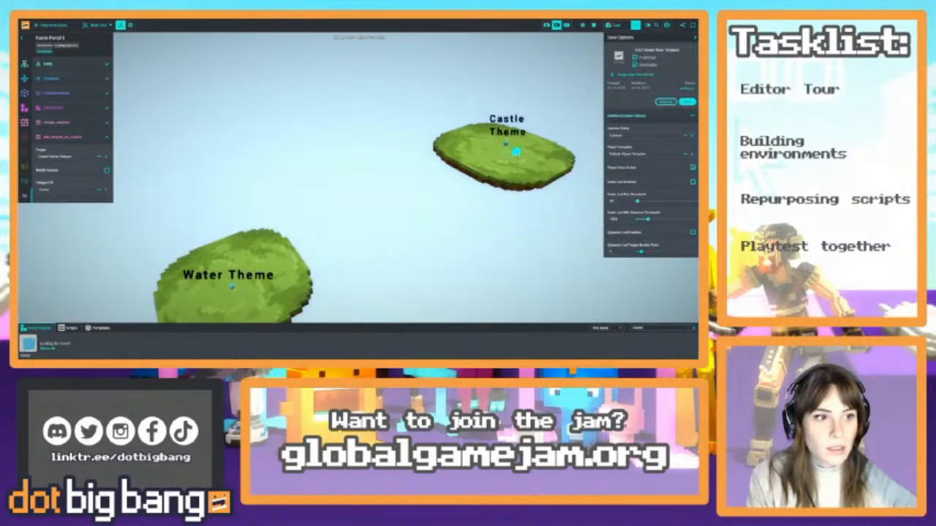
pyautogui.moveTo(311, 193); pyautogui.dragTo(425, 137, button='right')
pyautogui.press('a')
pyautogui.press('w')
# Name both the Castle Theme island's portal and the distant starting island's blue marker cube "Home Teleport"
pyautogui.click(63, 64)
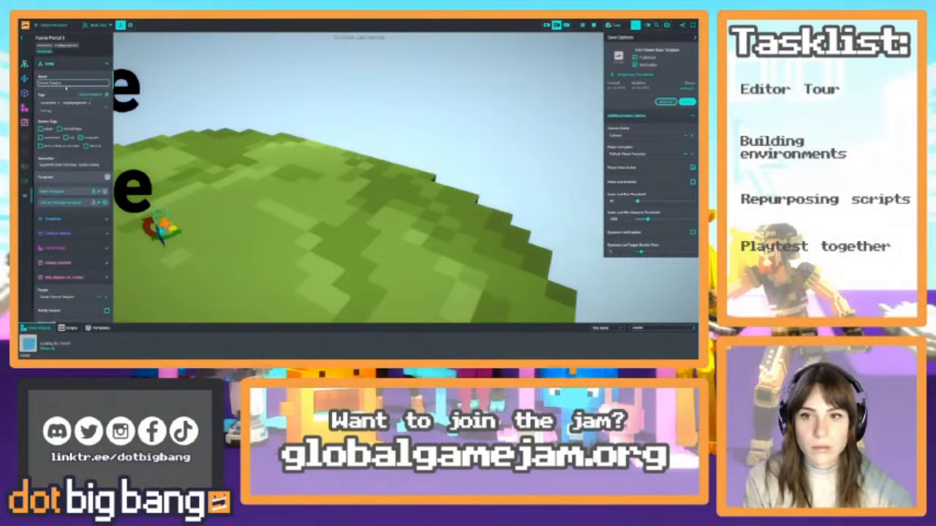
pyautogui.moveTo(279, 138); pyautogui.dragTo(397, 157, button='right')
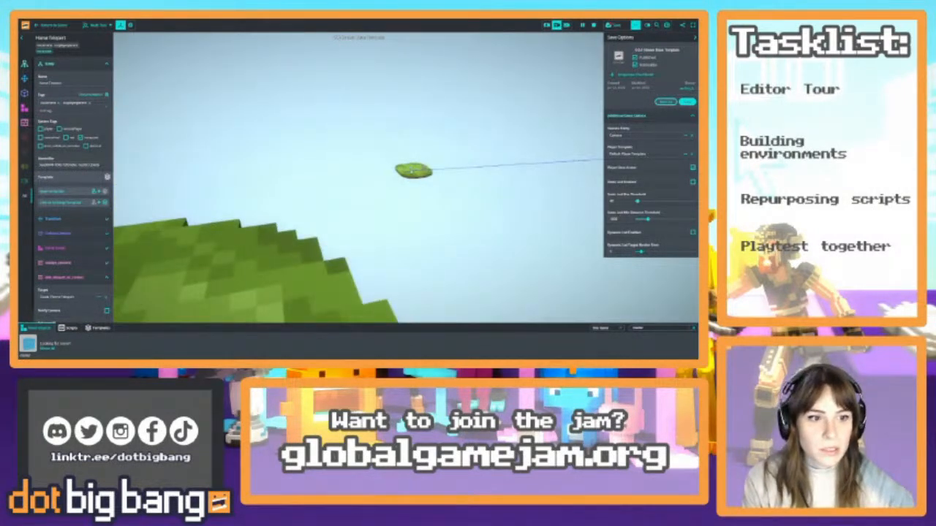
pyautogui.click(412, 171)
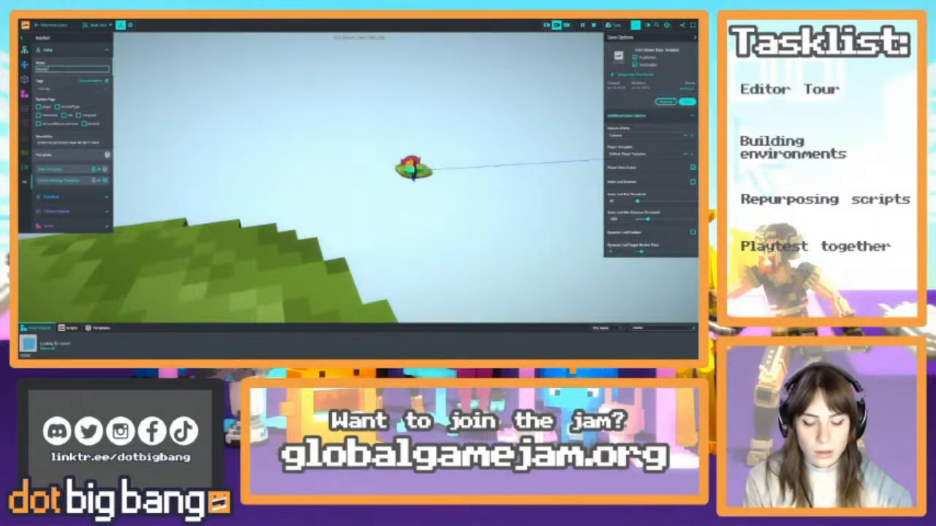
pyautogui.moveTo(272, 126); pyautogui.dragTo(157, 146, button='right')
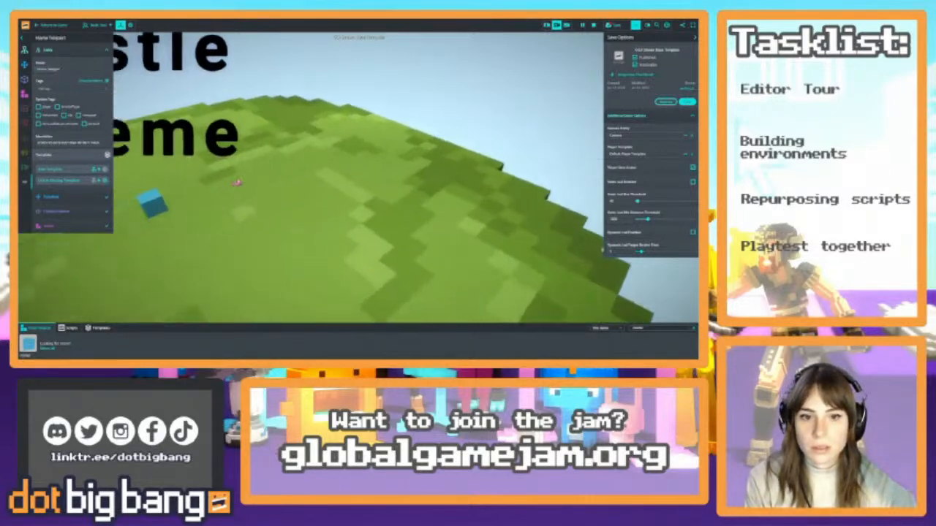
# Set the teleport target of the Castle Theme island's portal to the "Home Teleport" marker cube
pyautogui.click(238, 184)
pyautogui.click(238, 184)
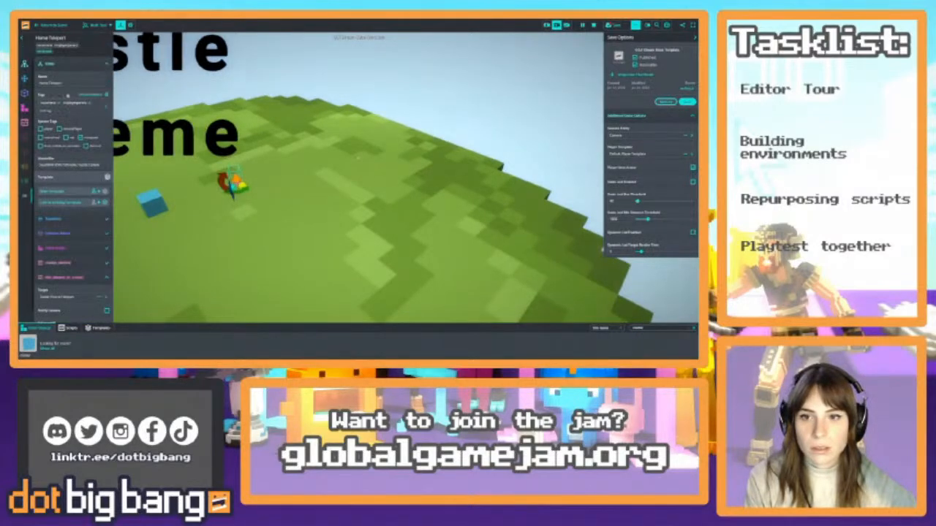
pyautogui.scroll(-2, 76, 282)
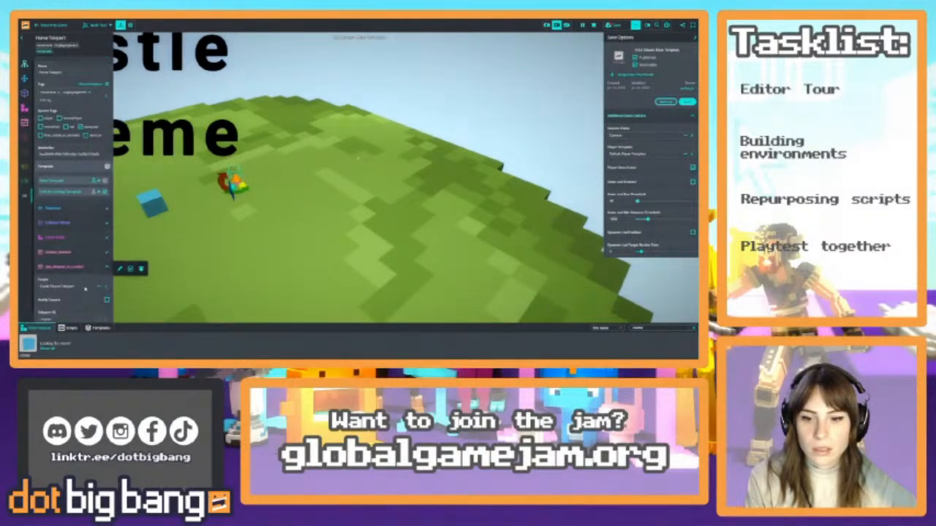
pyautogui.click(78, 284)
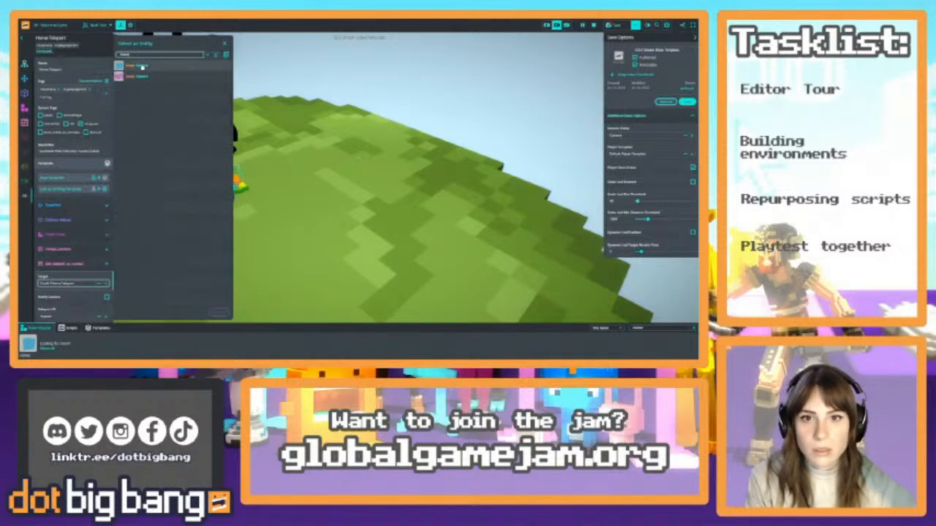
pyautogui.click(142, 66)
pyautogui.click(218, 312)
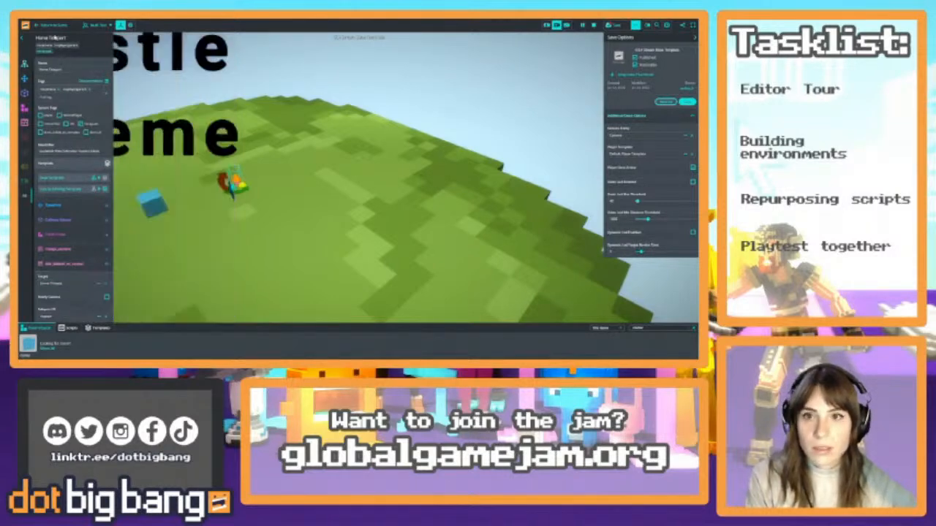
# Return to the game and check the starting island by running the character up to the blue marker cube
pyautogui.click(55, 26)
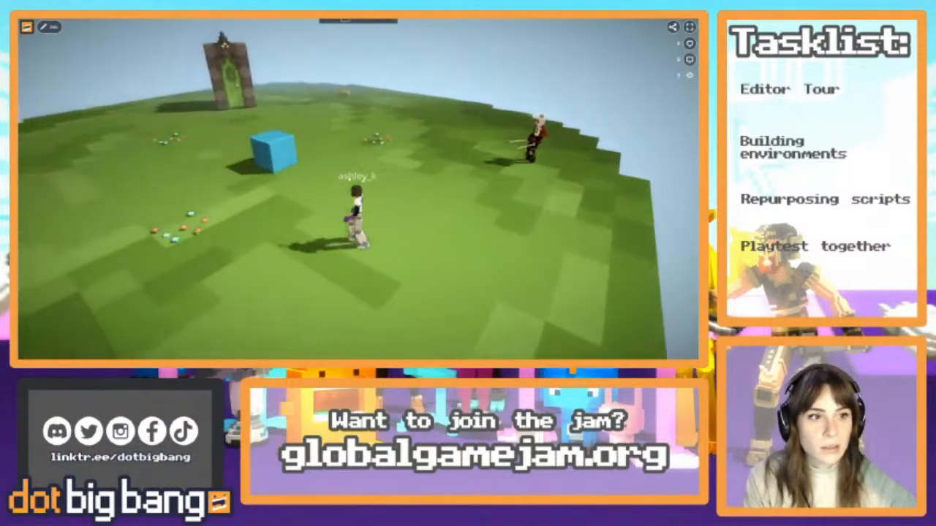
pyautogui.click(49, 27)
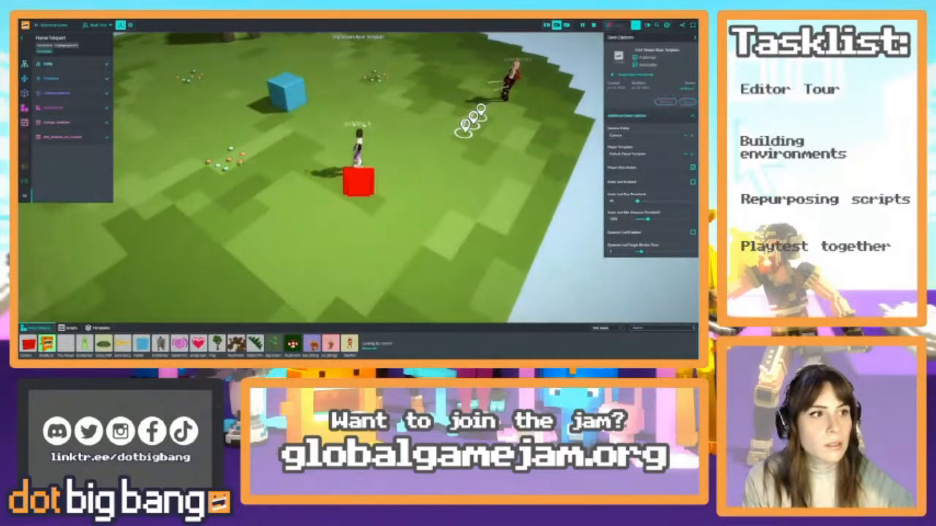
pyautogui.click(49, 25)
pyautogui.press('w')
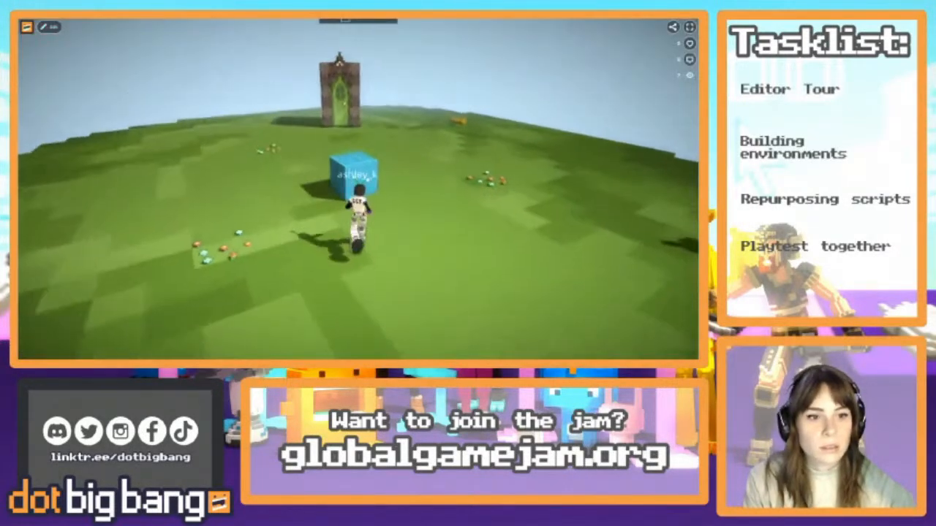
pyautogui.press('a')
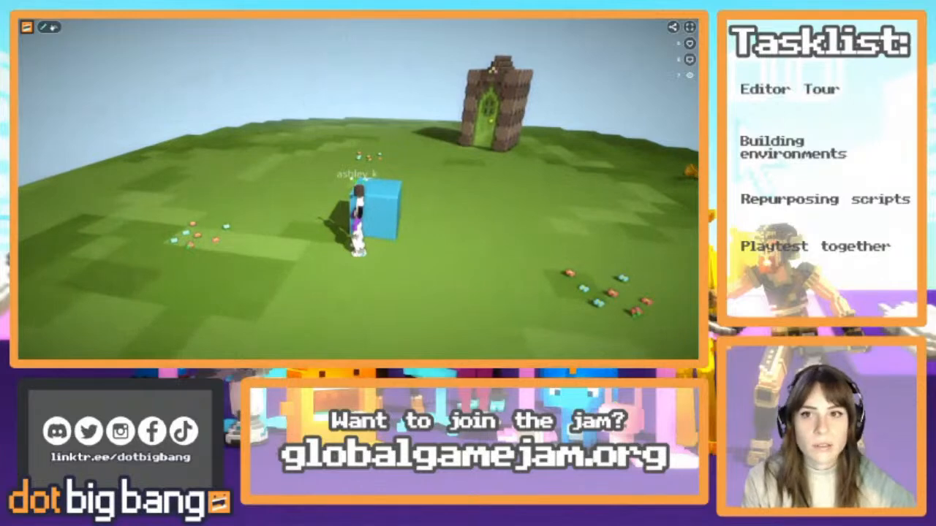
# Back in the editor, search the entities for "teleport", select the marker cubes together and inspect their model settings
pyautogui.press('Tab')
pyautogui.click(656, 25)
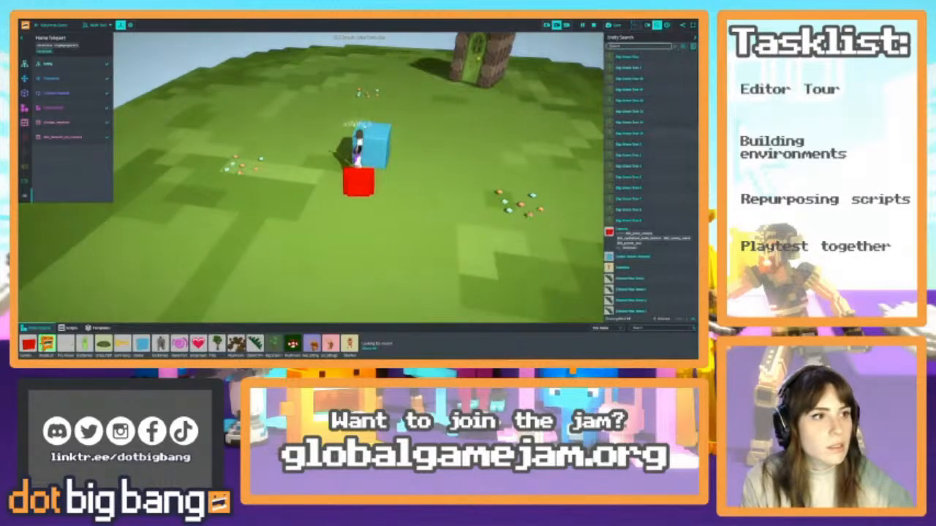
pyautogui.write('teleport')
pyautogui.click(635, 62)
pyautogui.keyDown('ctrl'); pyautogui.click(642, 90); pyautogui.keyUp('ctrl')
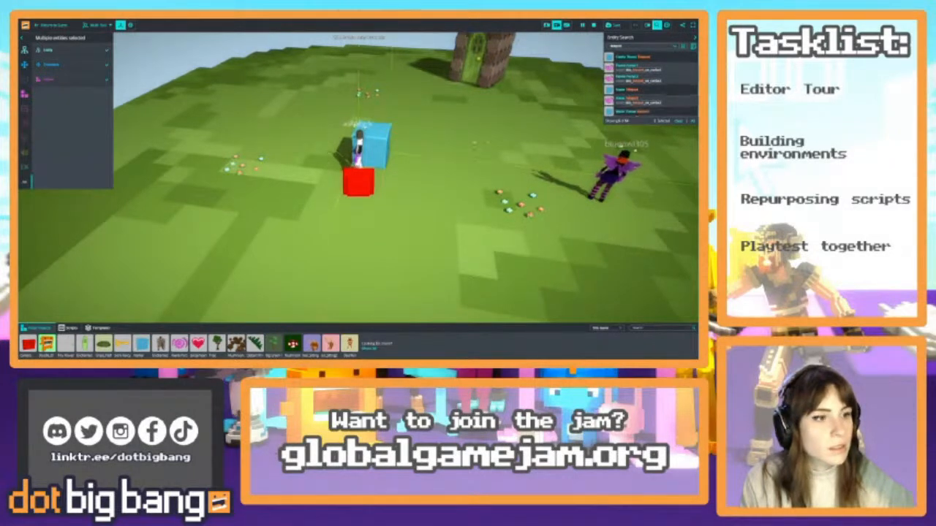
pyautogui.click(64, 80)
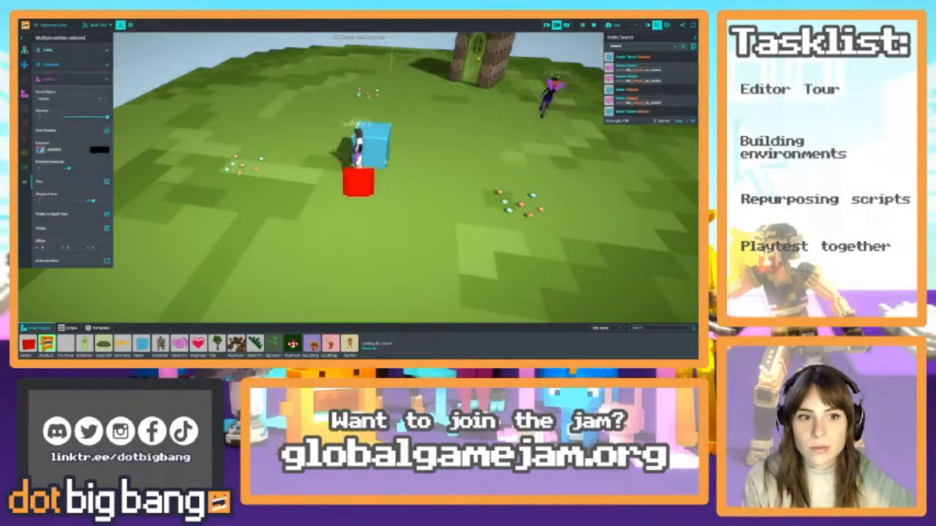
pyautogui.click(377, 152)
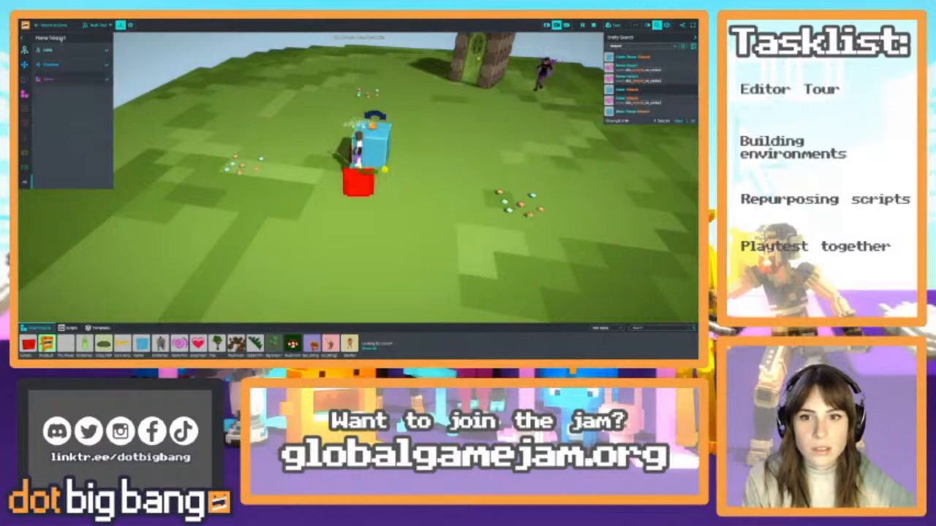
# Playtest the game by collecting the golden key on the starting island and carrying it to the green door
pyautogui.click(54, 26)
pyautogui.press('w')
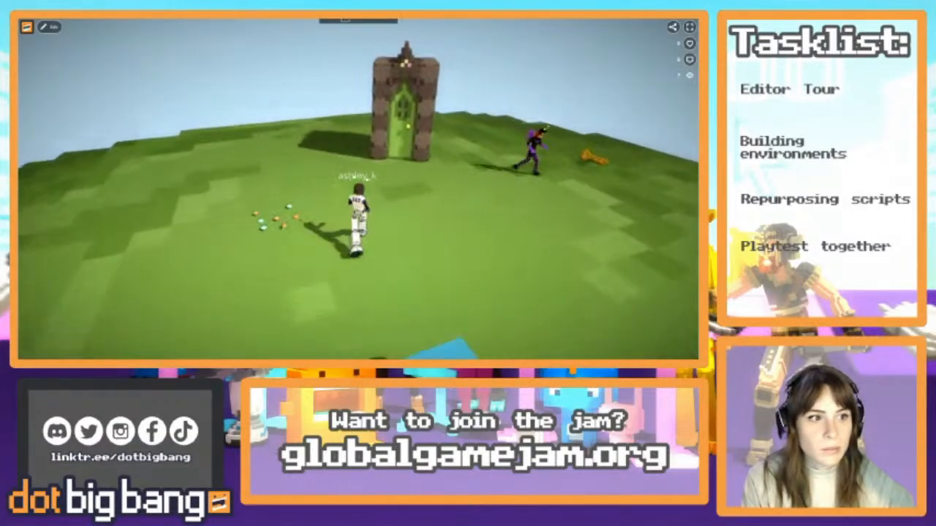
pyautogui.press('d')
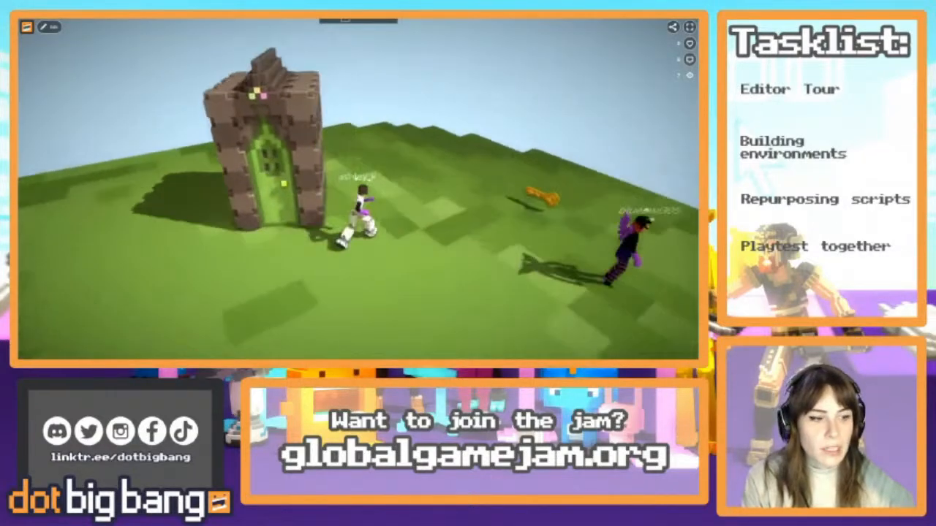
pyautogui.press('d')
pyautogui.press('s')
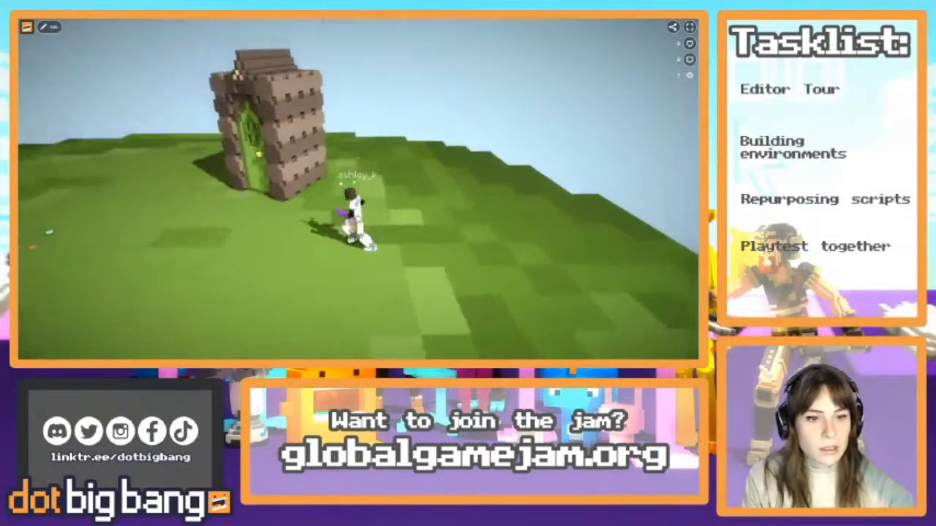
pyautogui.press('a')
pyautogui.press('w')
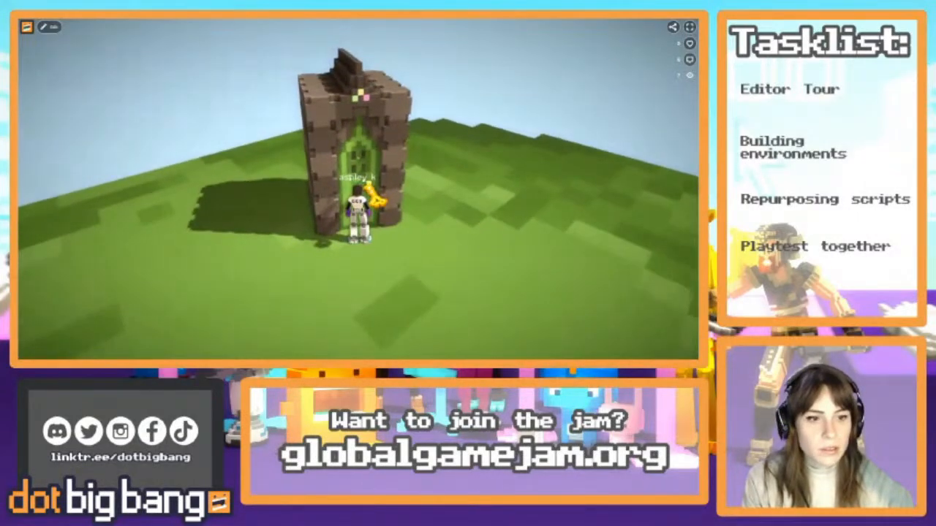
# Test the starting island's portal by running through the doorway and continuing across the Forest Theme island
pyautogui.press('s')
pyautogui.press('w')
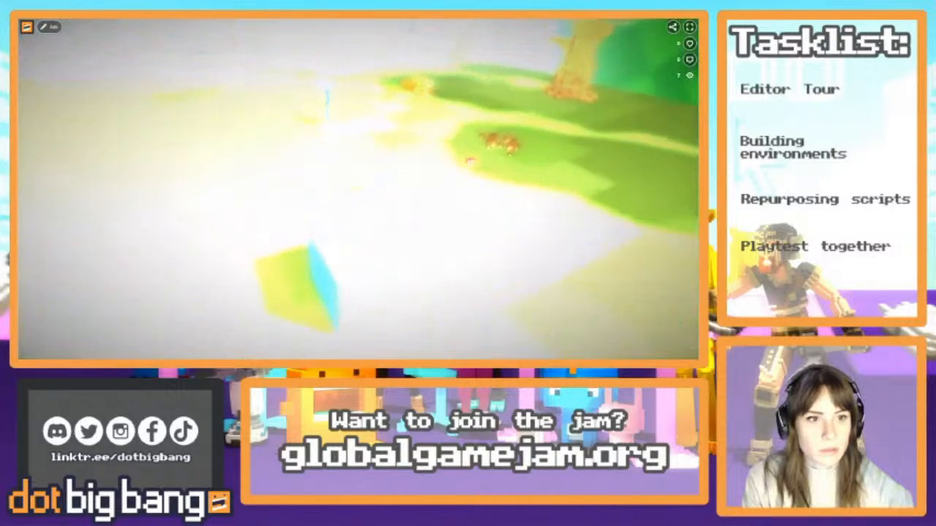
pyautogui.press('w')
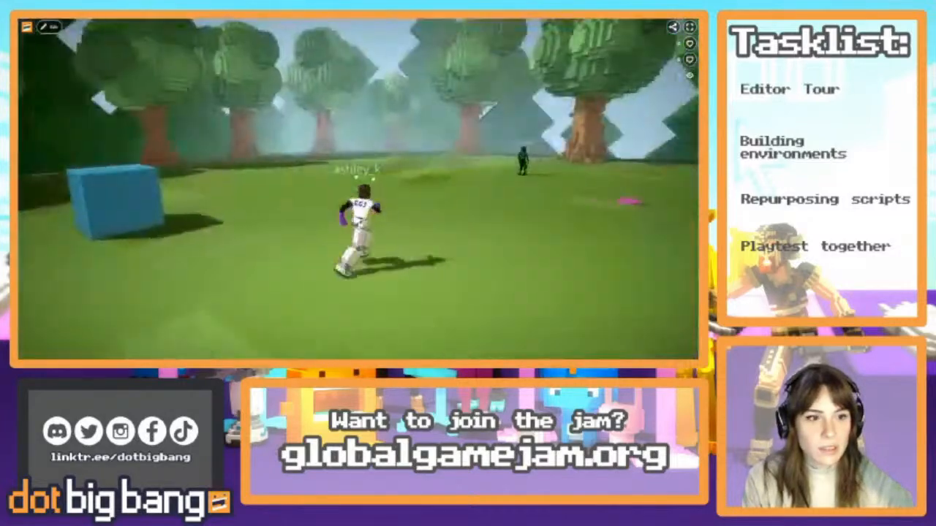
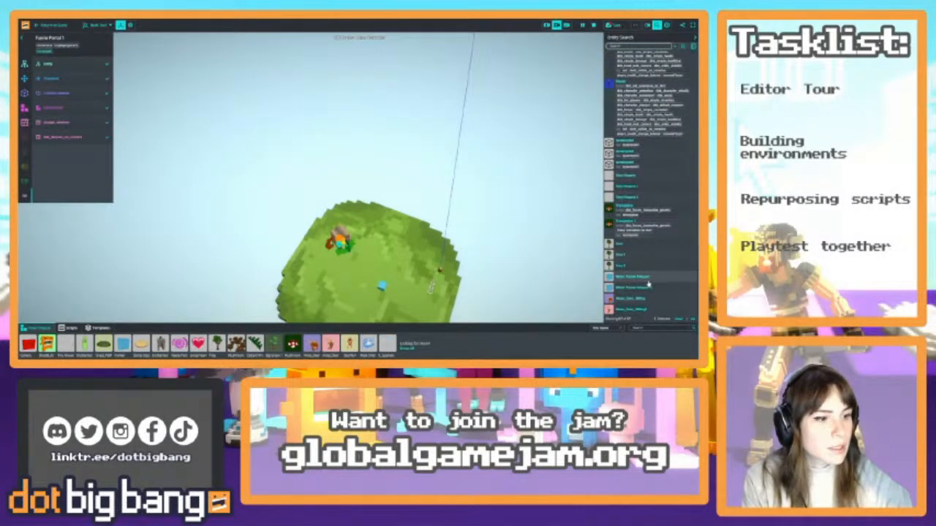
# Look through the scene's entity list for the teleport entities, selecting Faerie Portal 2 and then Home Teleport
pyautogui.scroll(10, 649, 241)
pyautogui.scroll(10, 649, 204)
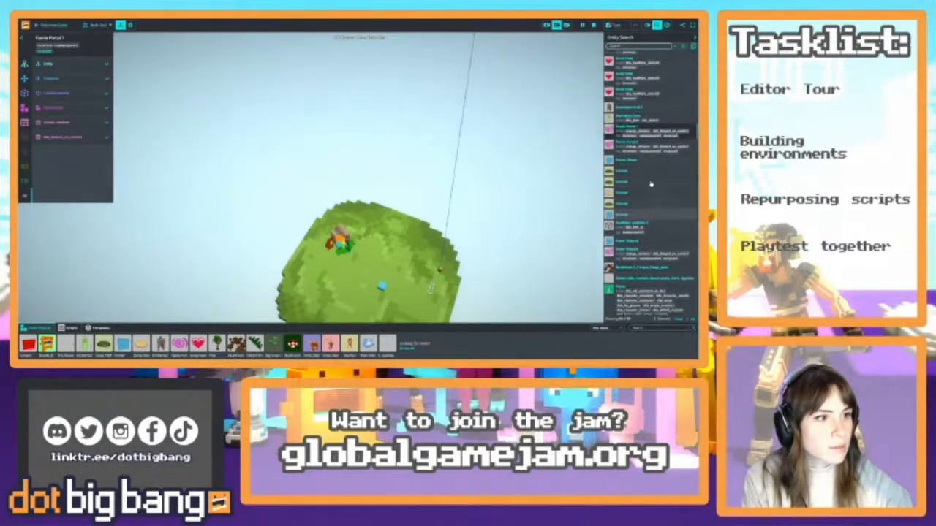
pyautogui.scroll(1, 653, 188)
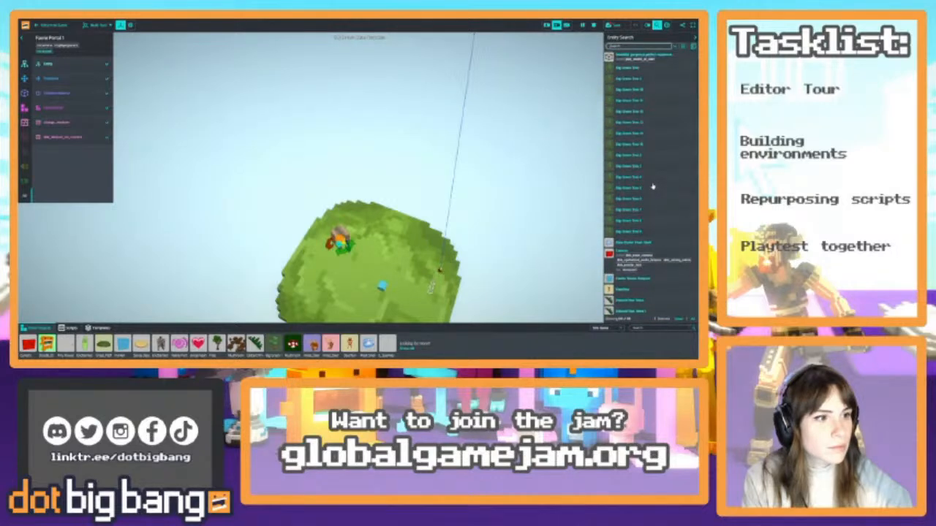
pyautogui.scroll(6, 653, 187)
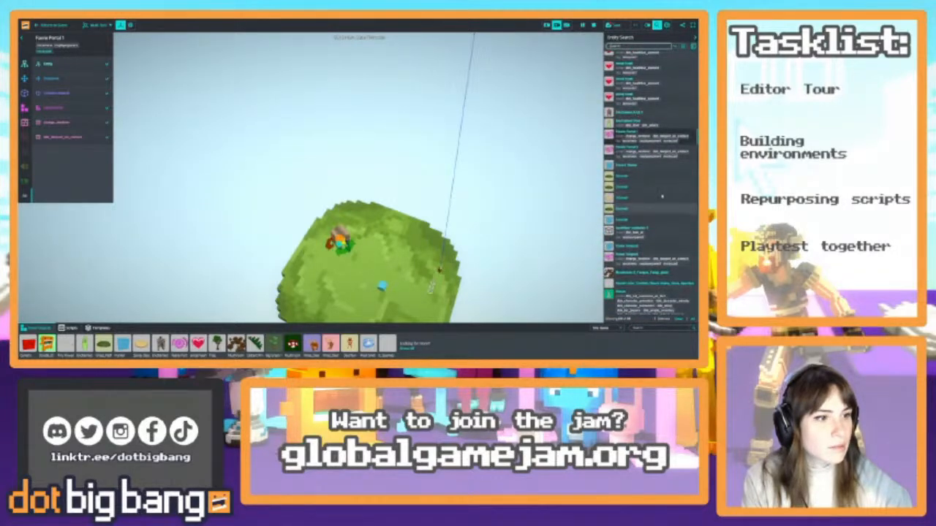
pyautogui.click(659, 156)
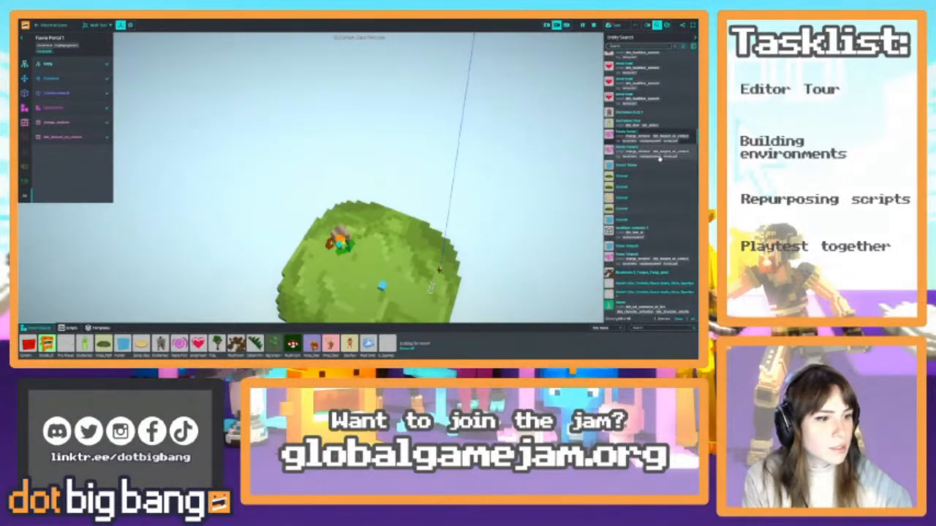
pyautogui.click(646, 260)
# Locate the pink Faerie Portal 2 on the forest ground beyond the Water Theme area and select it
pyautogui.moveTo(488, 173); pyautogui.dragTo(537, 177, button='right')
pyautogui.press('w')
pyautogui.press('w')
pyautogui.press('w')
pyautogui.press('w')
pyautogui.press('s')
pyautogui.press('w')
pyautogui.press('a')
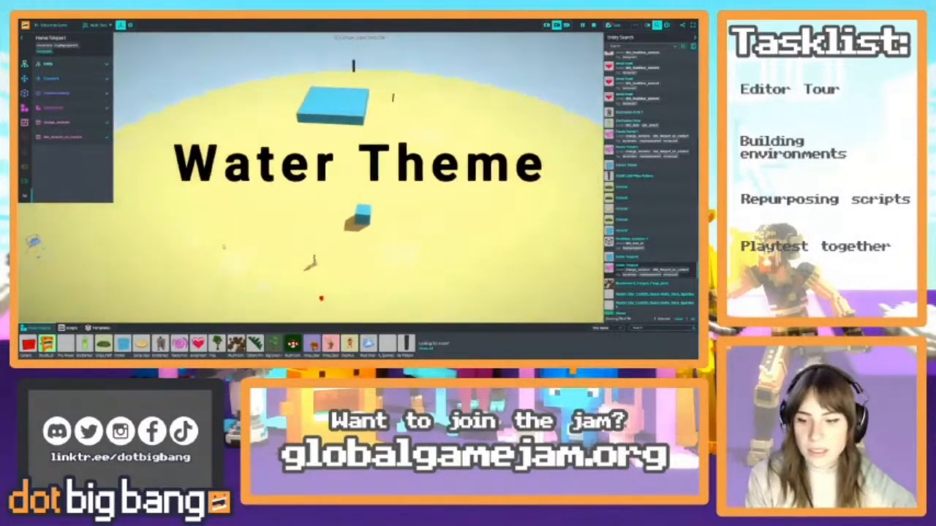
pyautogui.press('w')
pyautogui.moveTo(416, 203); pyautogui.dragTo(173, 317, button='right')
pyautogui.press('w')
pyautogui.press('w')
pyautogui.click(322, 230)
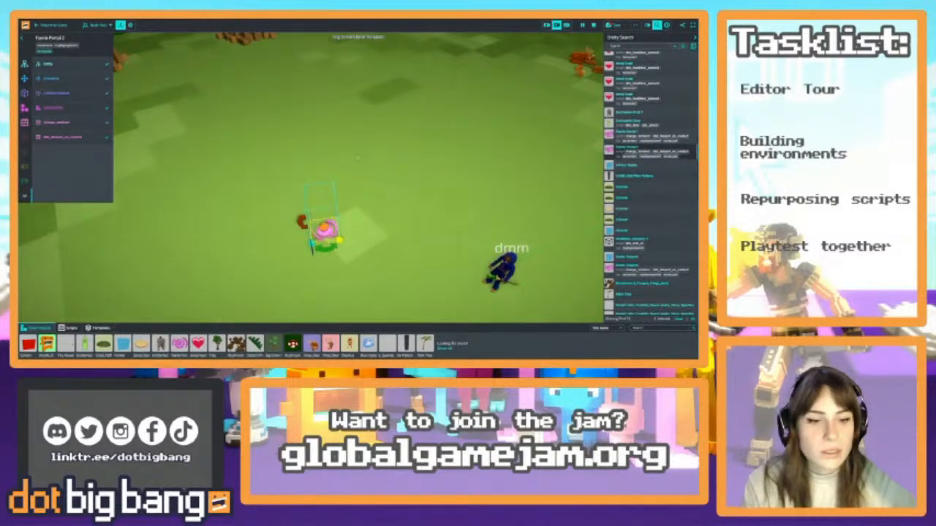
pyautogui.moveTo(359, 157); pyautogui.dragTo(287, 186, button='right')
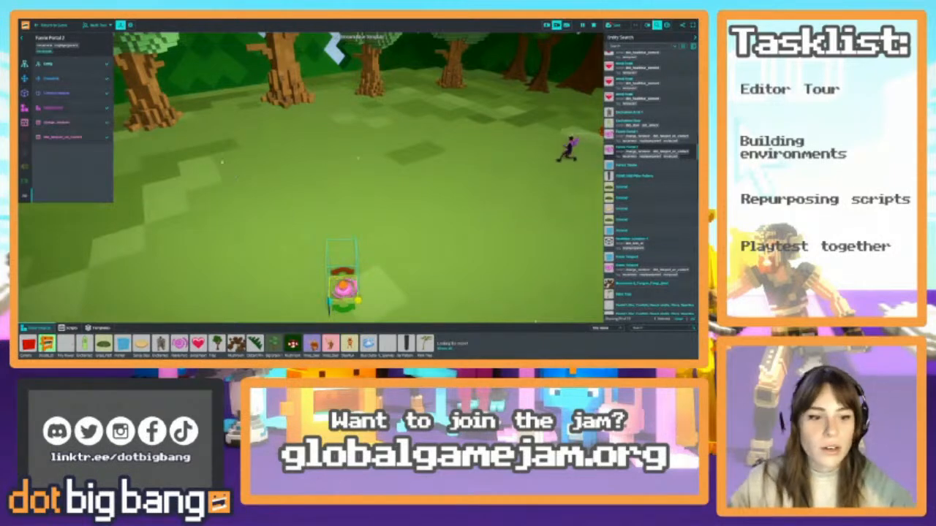
# Save the Faerie Portal 2 entity as a new template with a name beginning with Faerie
pyautogui.click(67, 67)
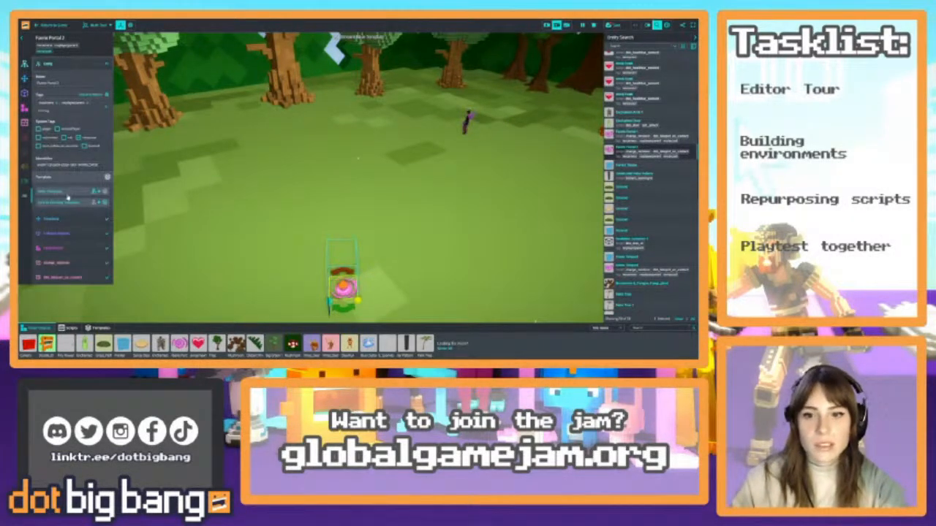
pyautogui.click(71, 190)
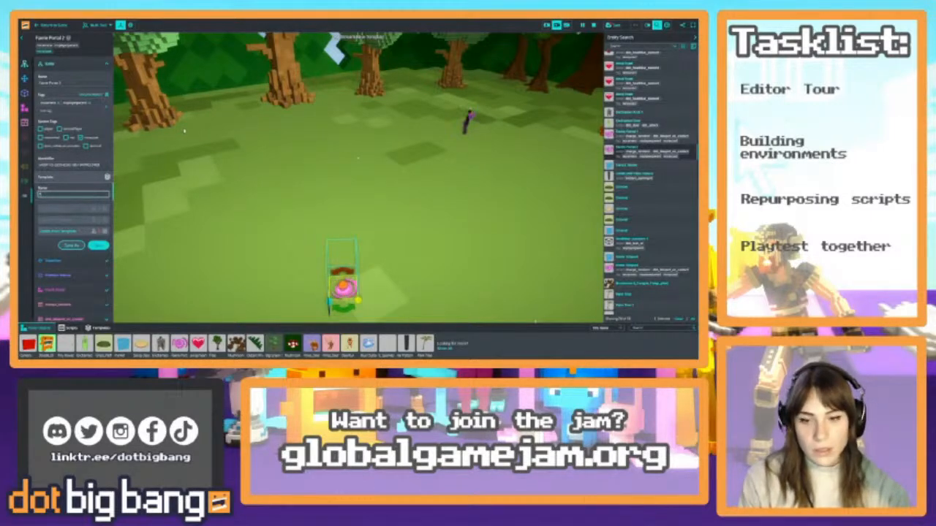
pyautogui.write('Faerie Teleport')
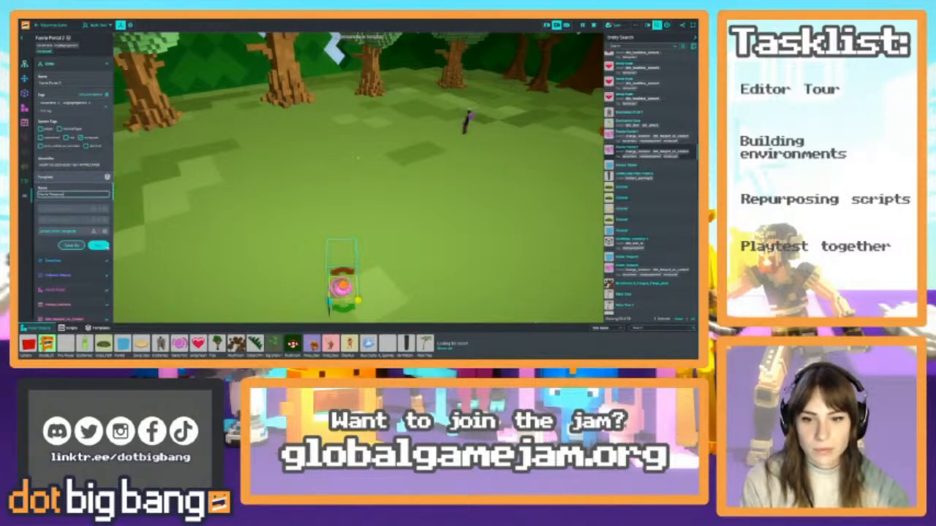
pyautogui.press('Return')
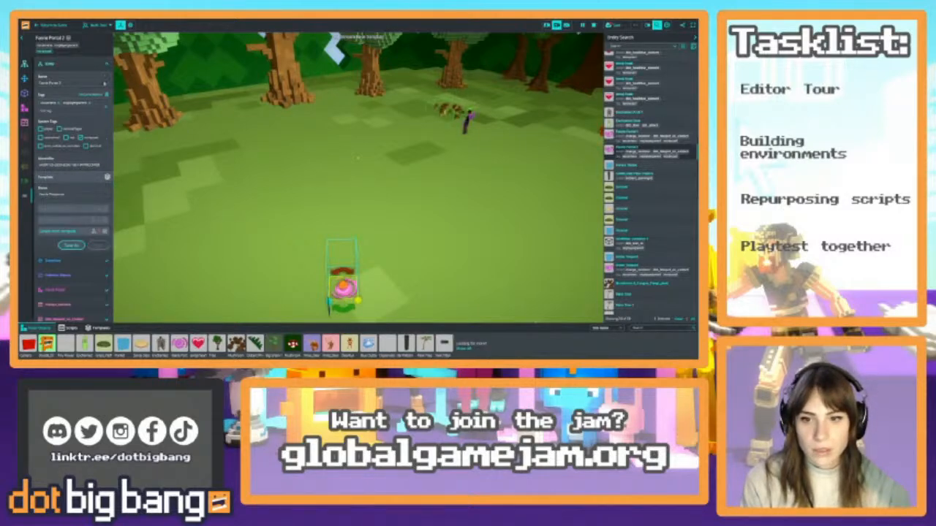
pyautogui.click(73, 65)
# Find the blue teleport cube on the Water Theme sand and select it as the reference spot for a portal
pyautogui.moveTo(357, 158); pyautogui.dragTo(438, 157, button='right')
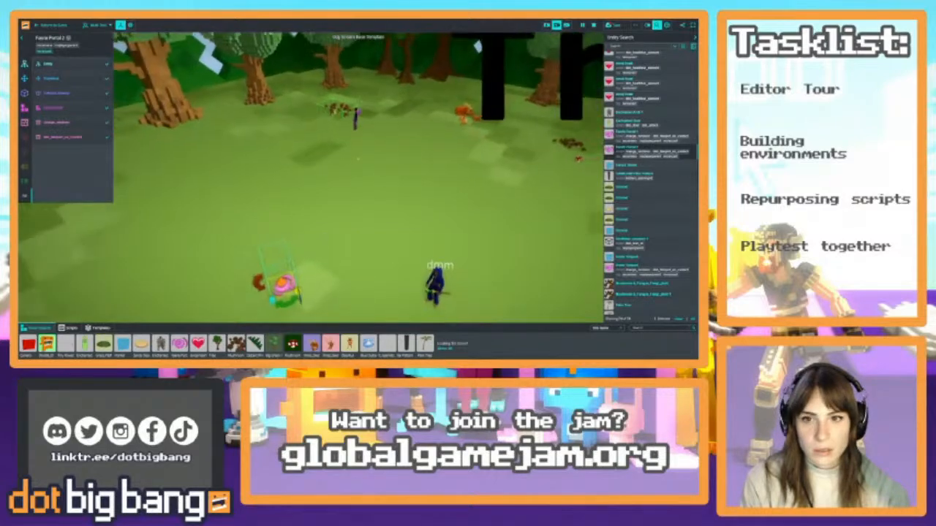
pyautogui.click(88, 65)
pyautogui.click(88, 66)
pyautogui.moveTo(357, 158); pyautogui.dragTo(292, 183, button='right')
pyautogui.moveTo(358, 176); pyautogui.dragTo(465, 126, button='right')
pyautogui.press('w')
pyautogui.press('w')
pyautogui.moveTo(303, 258); pyautogui.dragTo(387, 167, button='right')
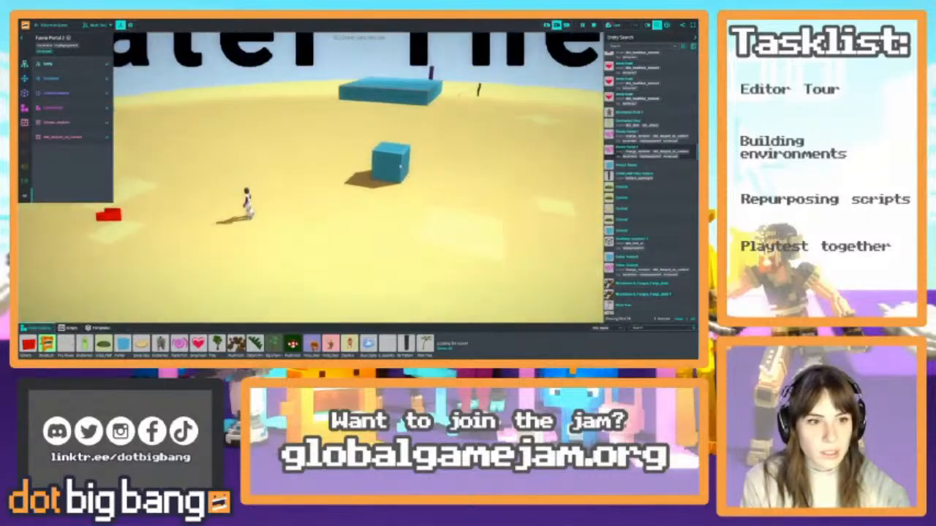
pyautogui.click(387, 166)
pyautogui.press('s')
pyautogui.moveTo(319, 155)
pyautogui.mouseDown(button='right')
pyautogui.moveTo(324, 171)
pyautogui.moveTo(323, 148)
pyautogui.mouseUp(button='right')
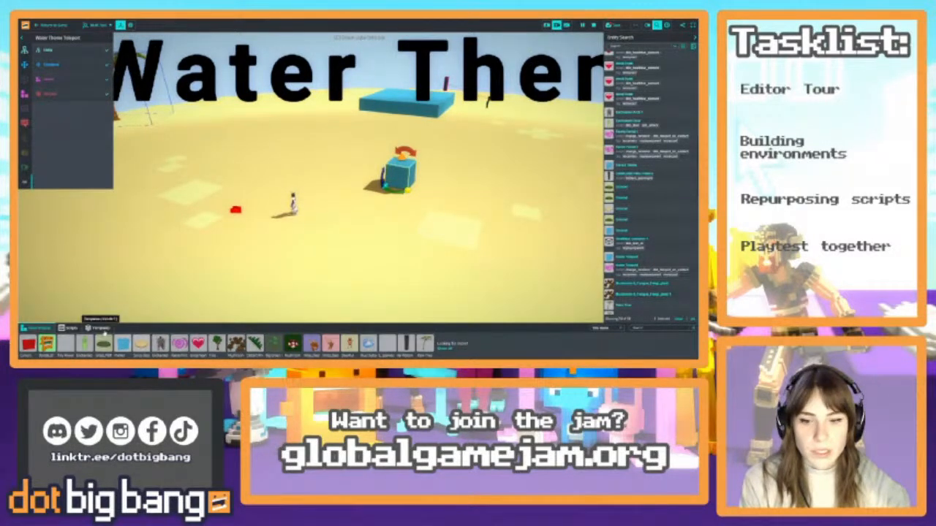
# Show your own templates and place a copy of the saved faerie portal on the sand beside the blue cube
pyautogui.click(97, 327)
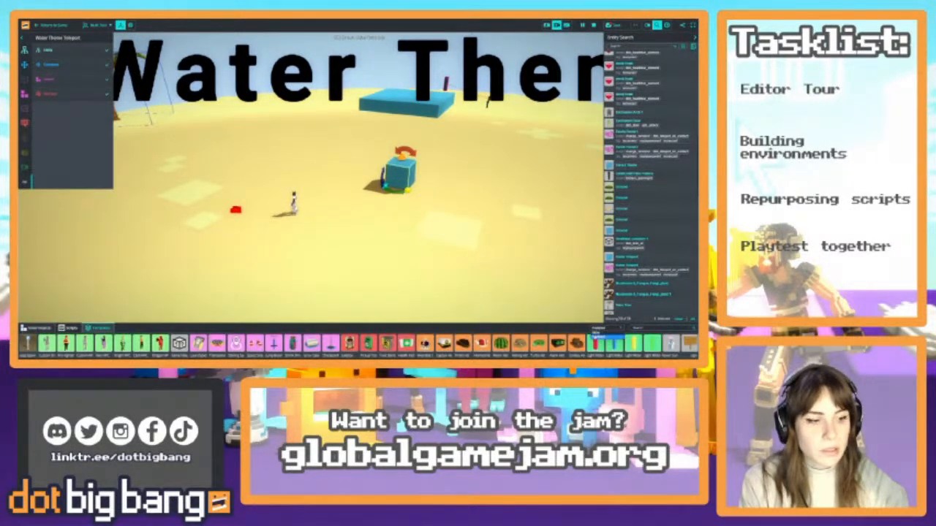
pyautogui.click(604, 328)
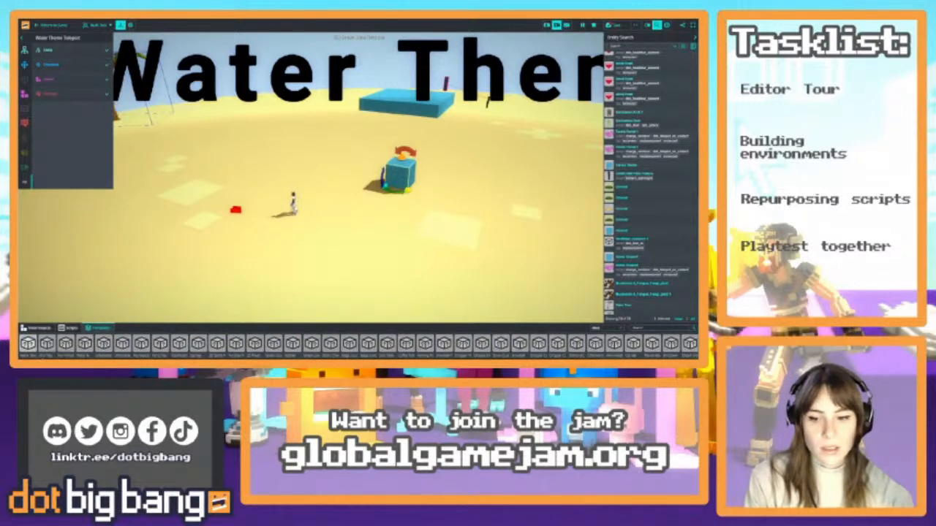
pyautogui.moveTo(28, 343); pyautogui.dragTo(345, 197)
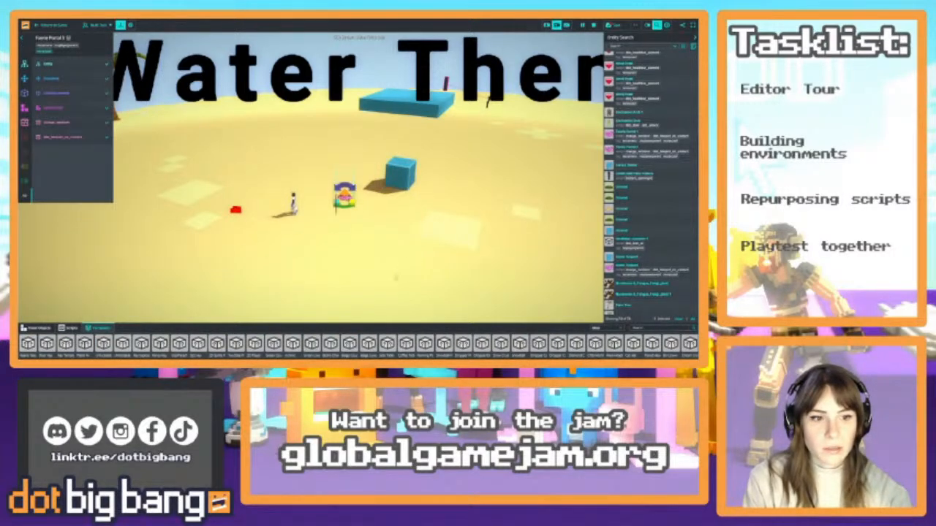
pyautogui.moveTo(244, 261); pyautogui.dragTo(256, 259, button='right')
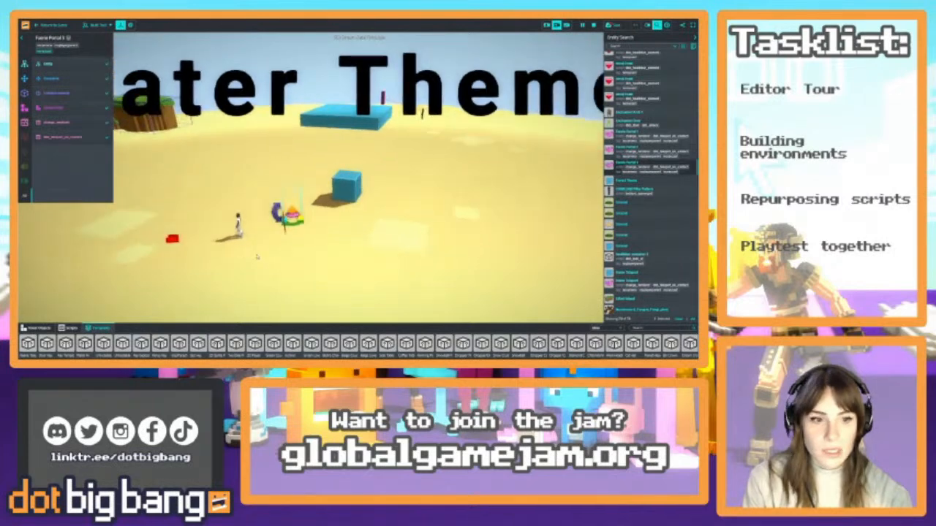
# Set the new portal's teleport-on-contact target to the Castle Theme Teleport entity
pyautogui.click(73, 139)
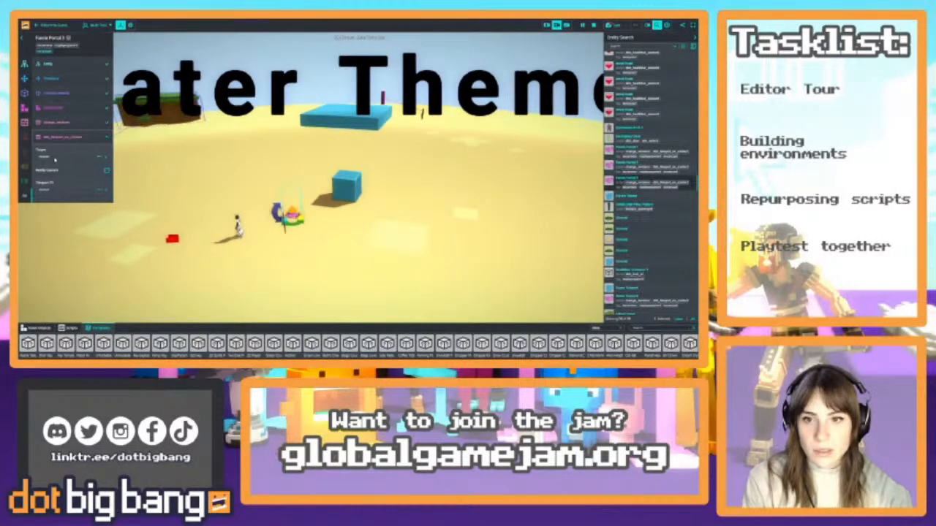
pyautogui.click(55, 158)
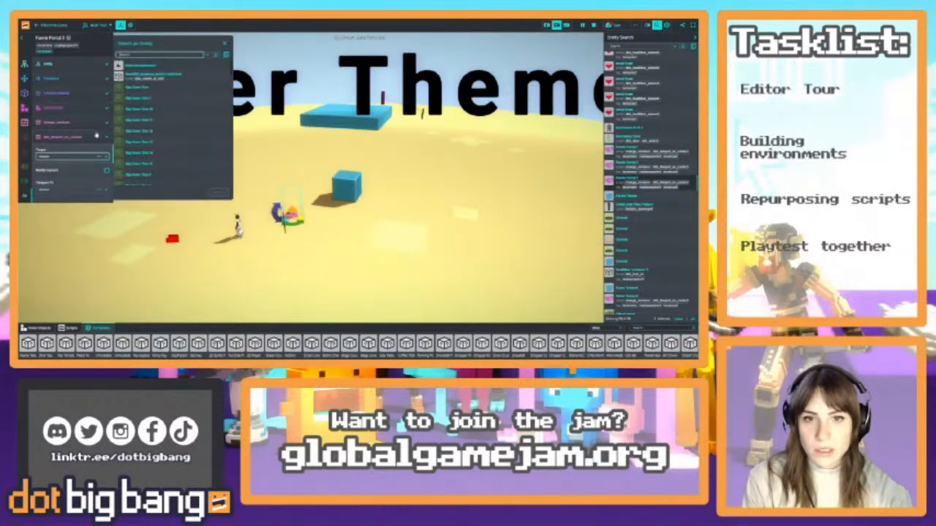
pyautogui.click(148, 80)
pyautogui.click(220, 195)
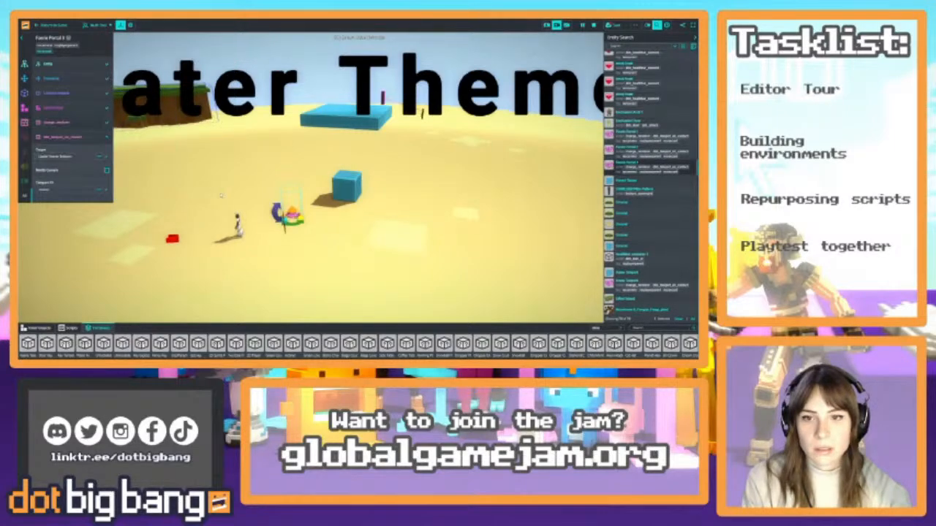
# Playtest the game by running around the Castle Theme island, then return to editing
pyautogui.click(54, 25)
pyautogui.press('w')
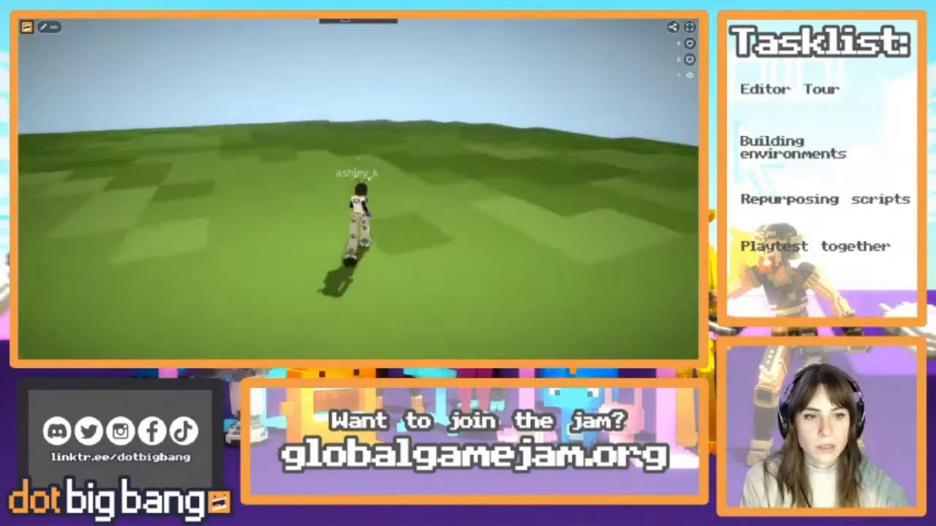
pyautogui.press('a')
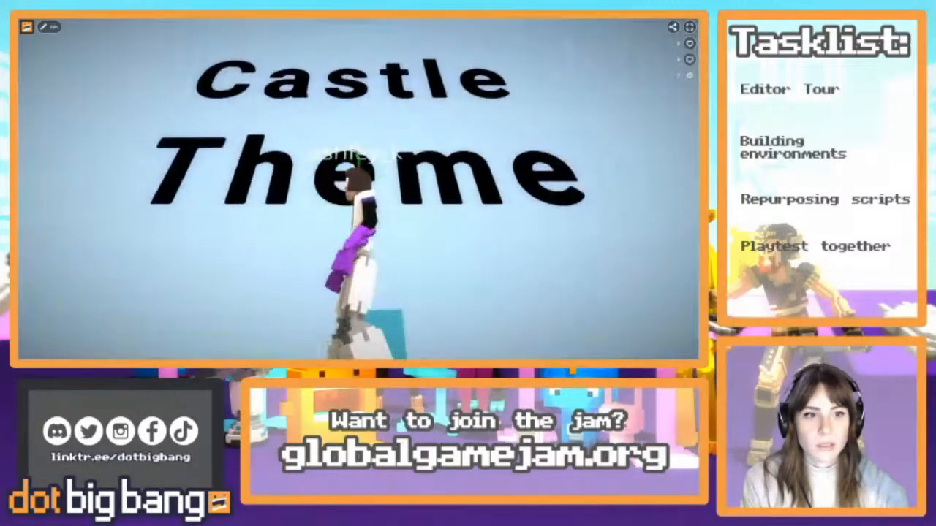
pyautogui.press('w')
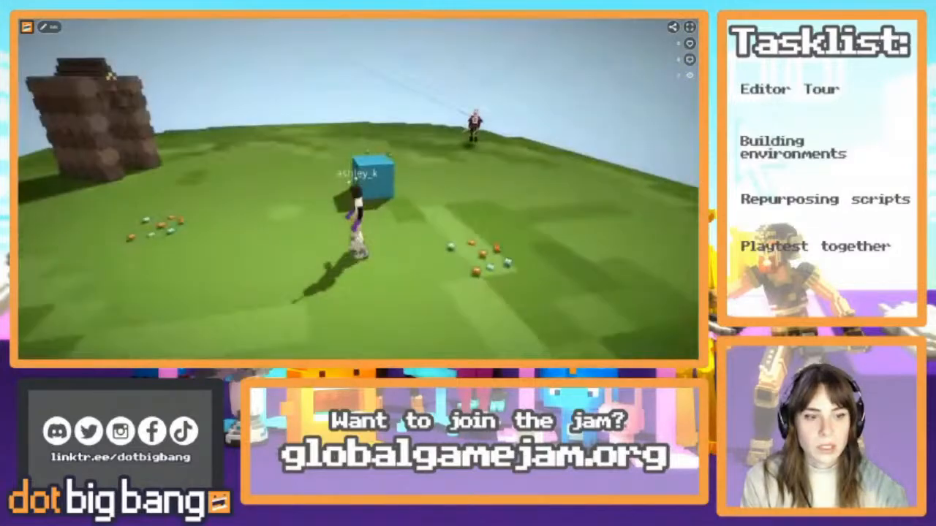
pyautogui.click(51, 28)
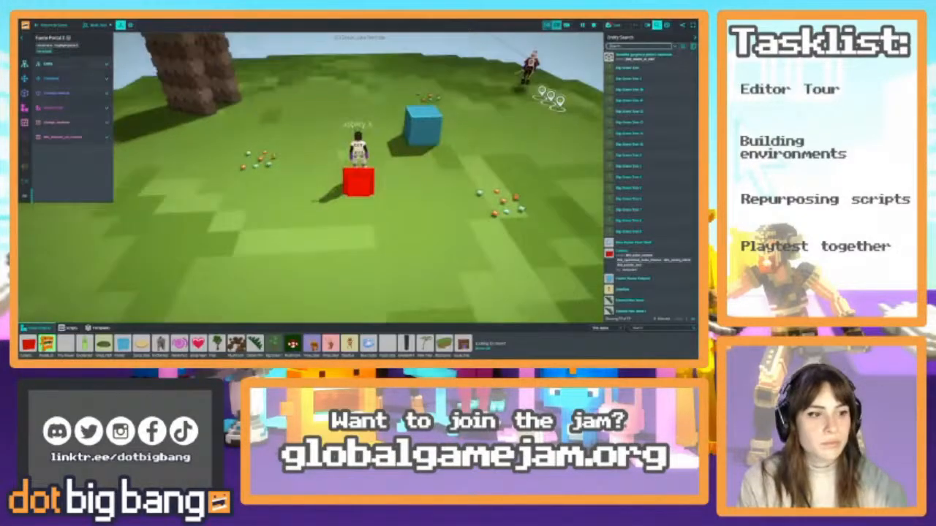
# Survey the Castle Theme island around the stone tower, blue cube and scattered gems
pyautogui.moveTo(358, 179); pyautogui.dragTo(427, 73, button='right')
pyautogui.press('s')
pyautogui.press('w')
pyautogui.press('w')
pyautogui.moveTo(229, 68); pyautogui.dragTo(231, 149, button='right')
pyautogui.press('w')
pyautogui.press('w')
pyautogui.press('w')
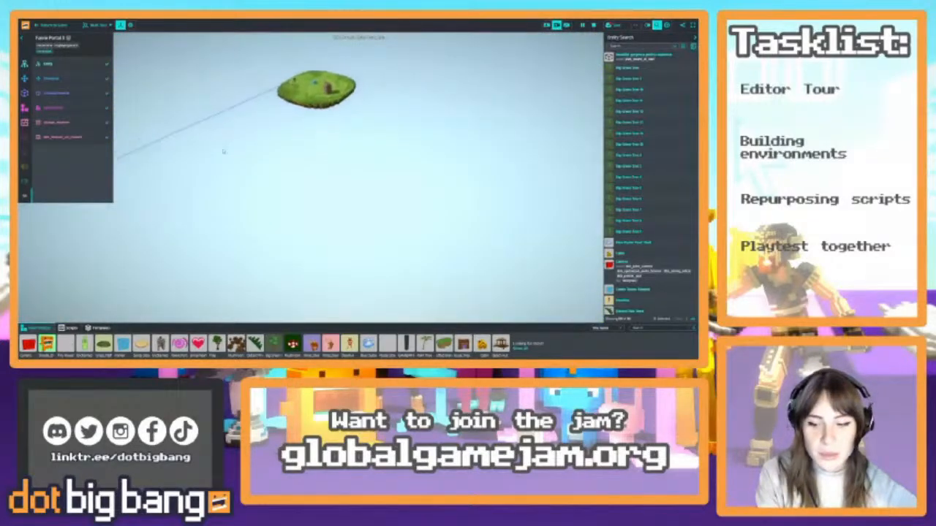
pyautogui.press('w')
pyautogui.moveTo(334, 142); pyautogui.dragTo(359, 157, button='right')
pyautogui.press('s')
pyautogui.press('w')
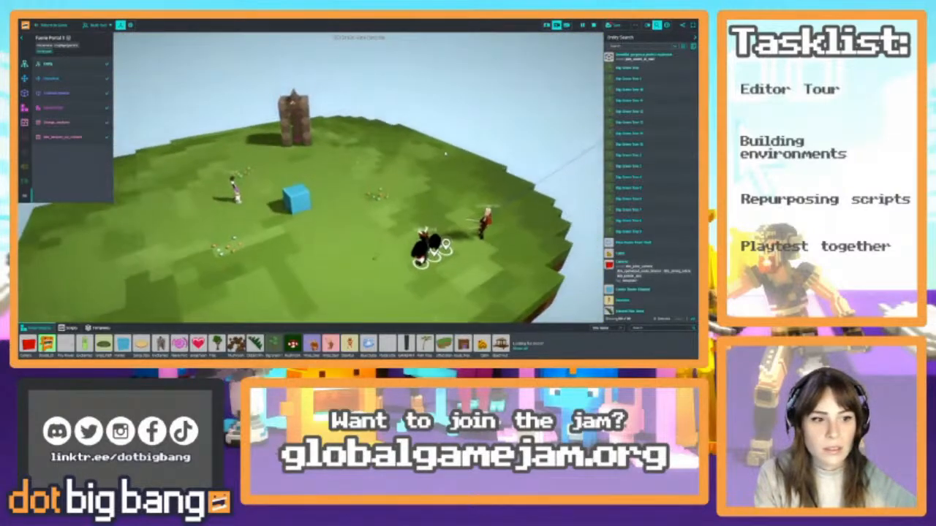
pyautogui.press('w')
# Show your own templates and place the Door Key on the castle island's grass near a cluster of gems
pyautogui.click(99, 328)
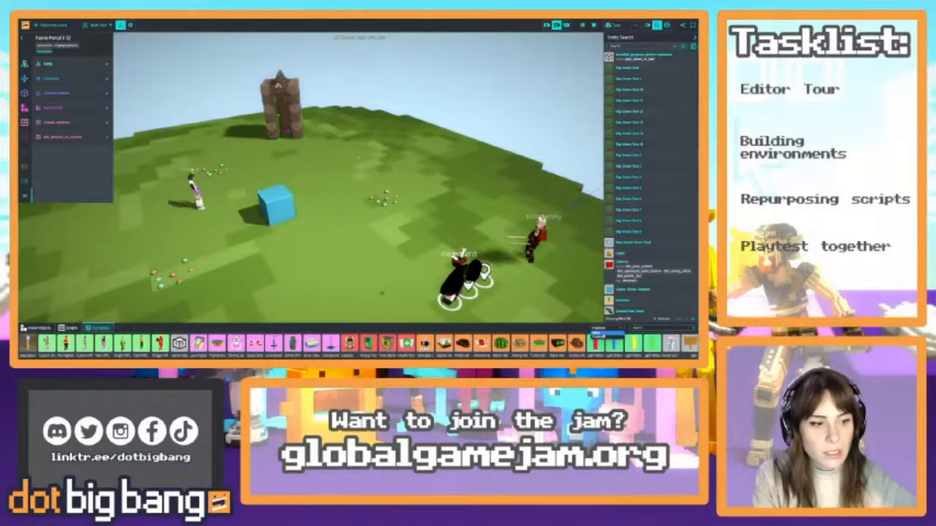
pyautogui.click(601, 334)
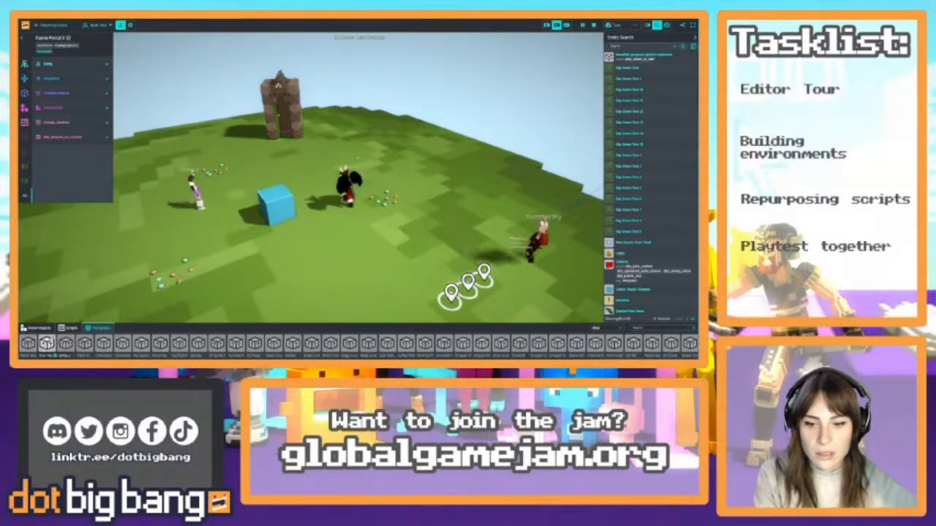
pyautogui.moveTo(48, 345); pyautogui.dragTo(337, 231)
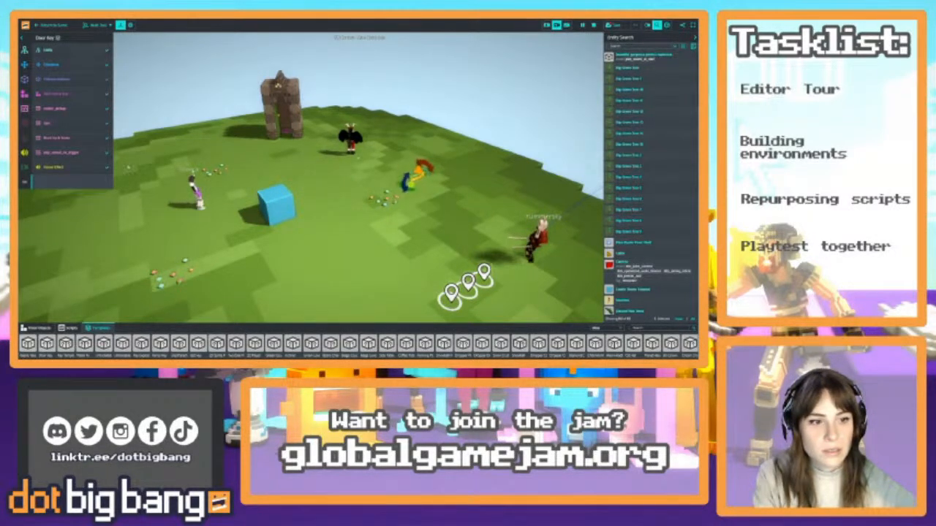
pyautogui.moveTo(91, 139)
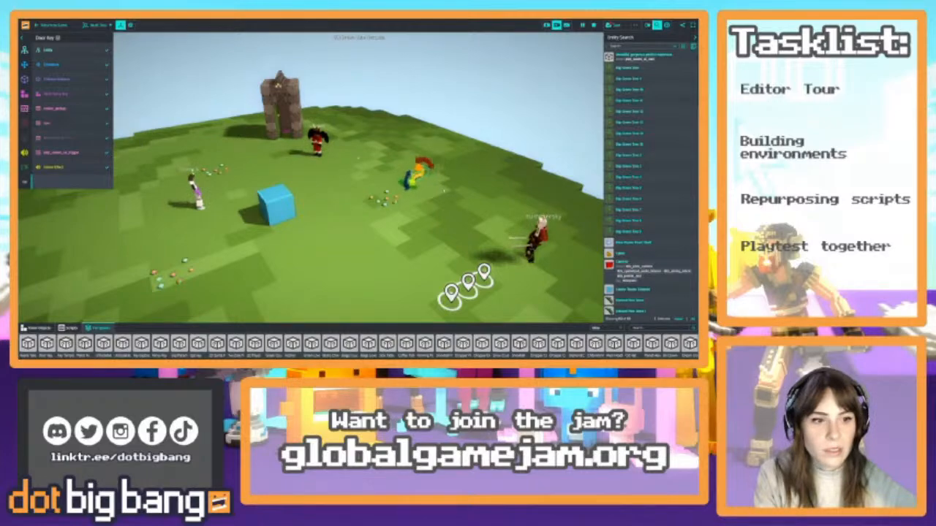
pyautogui.moveTo(359, 158); pyautogui.dragTo(296, 201, button='right')
pyautogui.press('w')
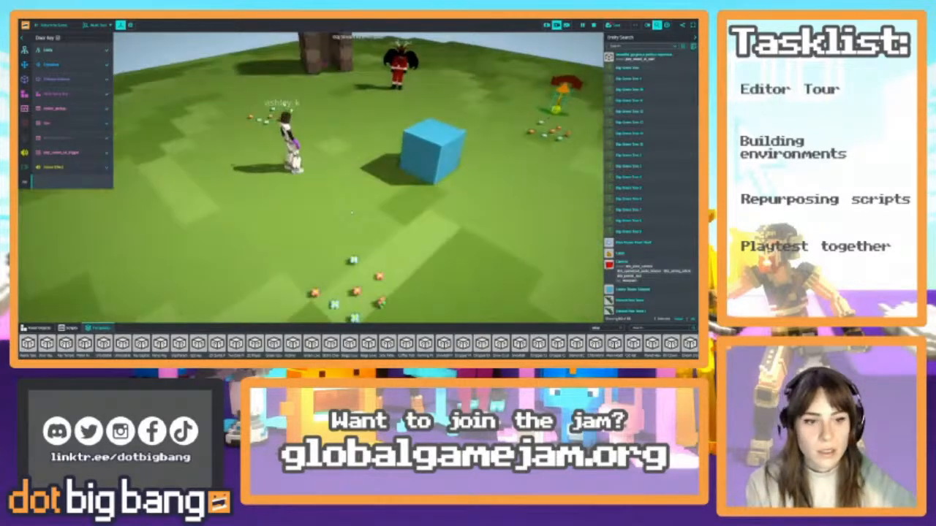
pyautogui.scroll(-5, 358, 177)
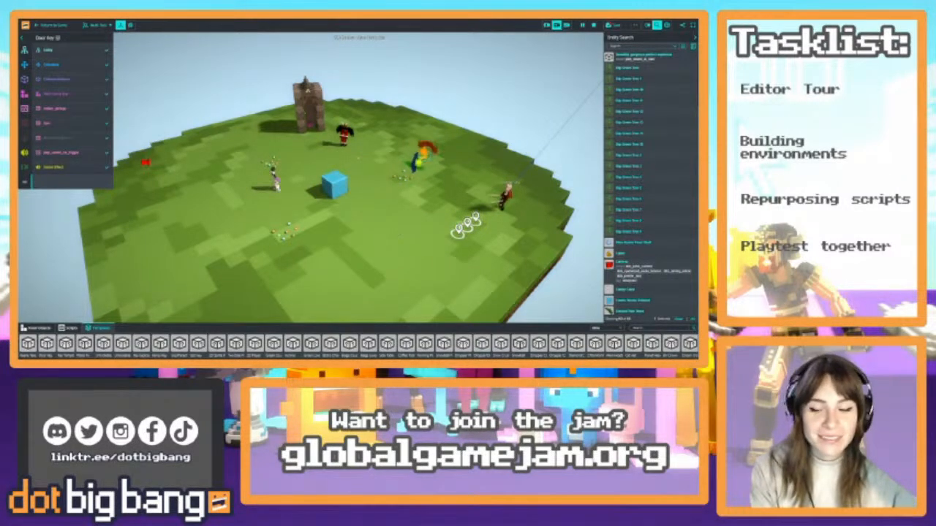
pyautogui.press('w')
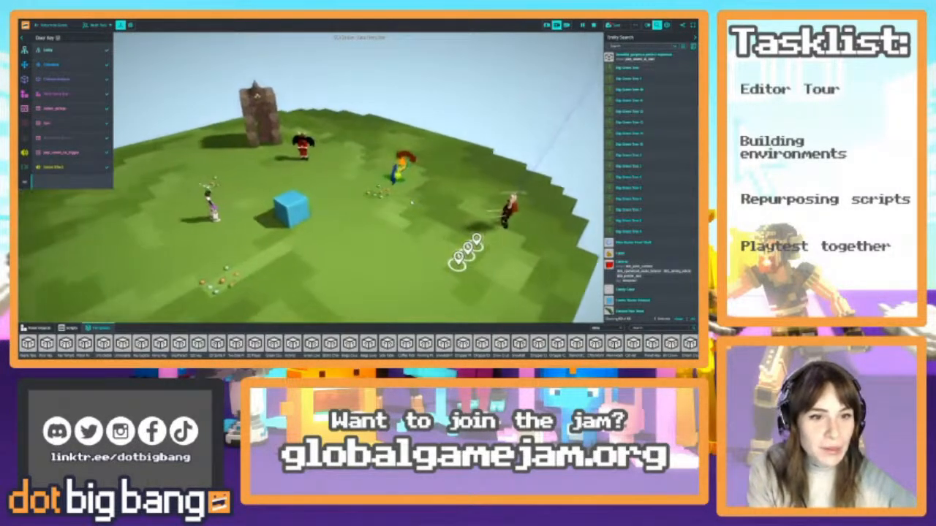
pyautogui.press('s')
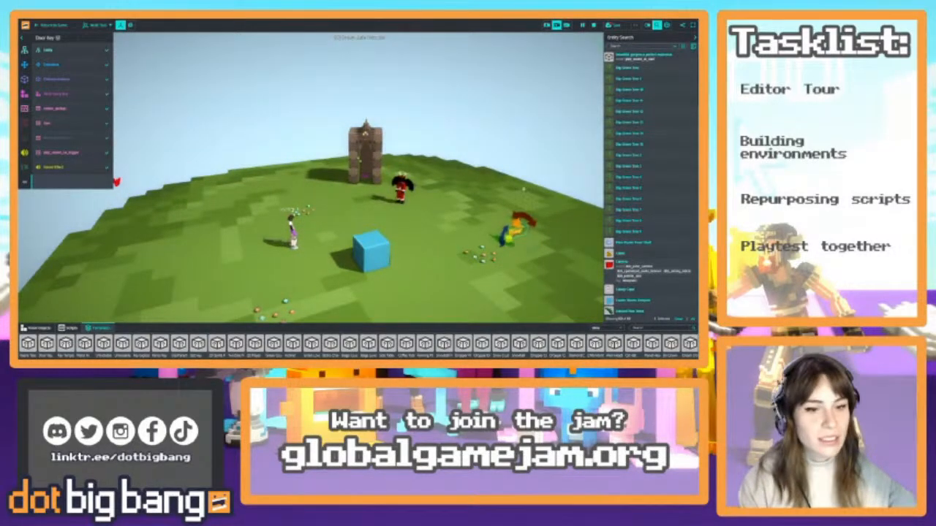
# Switch the asset library from templates to voxel objects and reframe the whole castle island
pyautogui.click(608, 329)
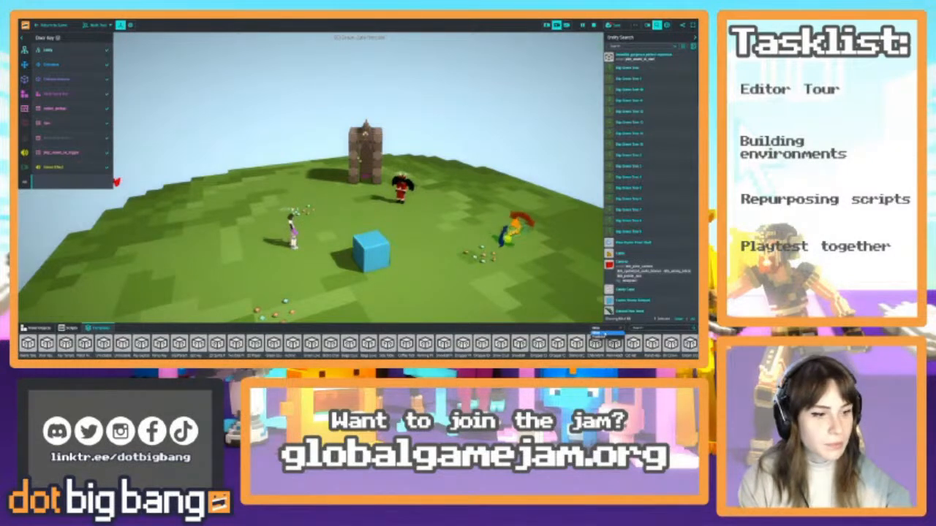
pyautogui.click(605, 334)
pyautogui.click(37, 329)
pyautogui.moveTo(435, 239); pyautogui.dragTo(523, 247, button='right')
pyautogui.press('s')
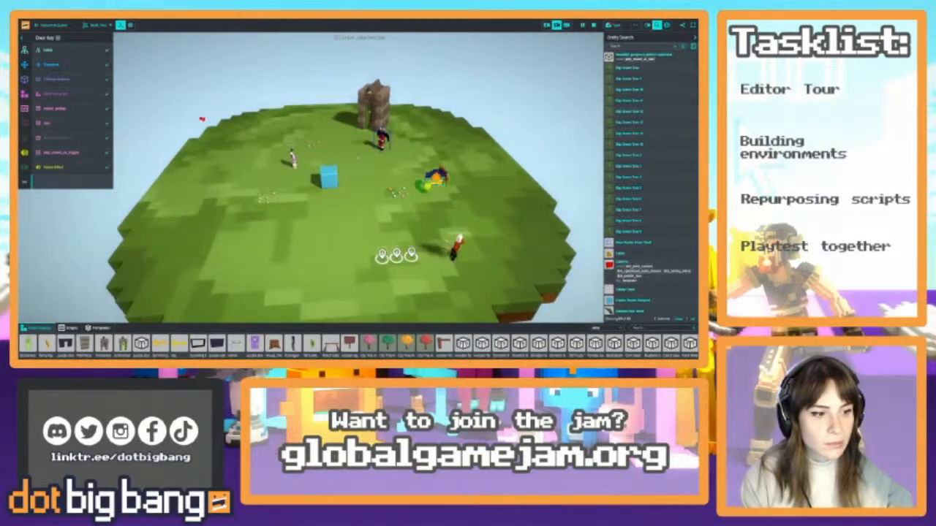
pyautogui.write('roc')
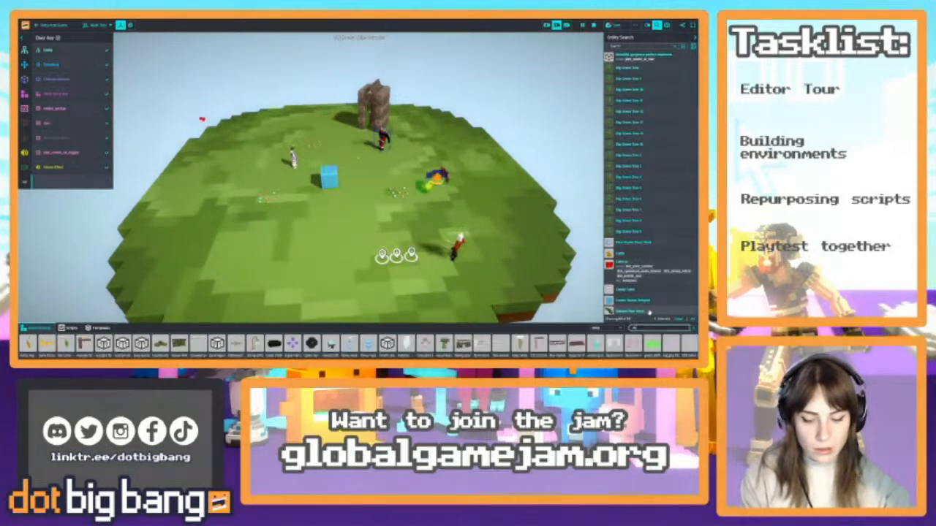
pyautogui.press('BackSpace')
pyautogui.press('BackSpace')
pyautogui.press('BackSpace')
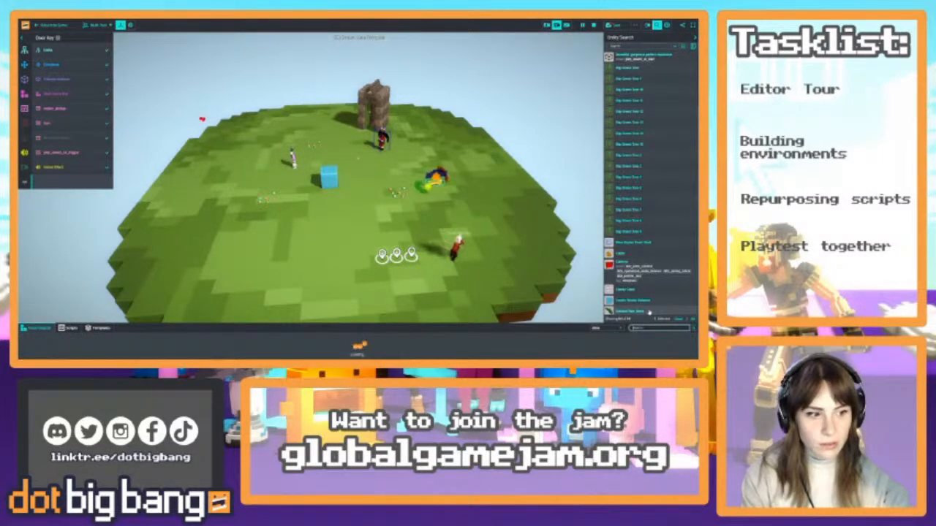
# Search all voxel objects for "fairy" and place the Fairy Small on the castle island's grass near the scattered gems
pyautogui.click(594, 328)
pyautogui.click(597, 334)
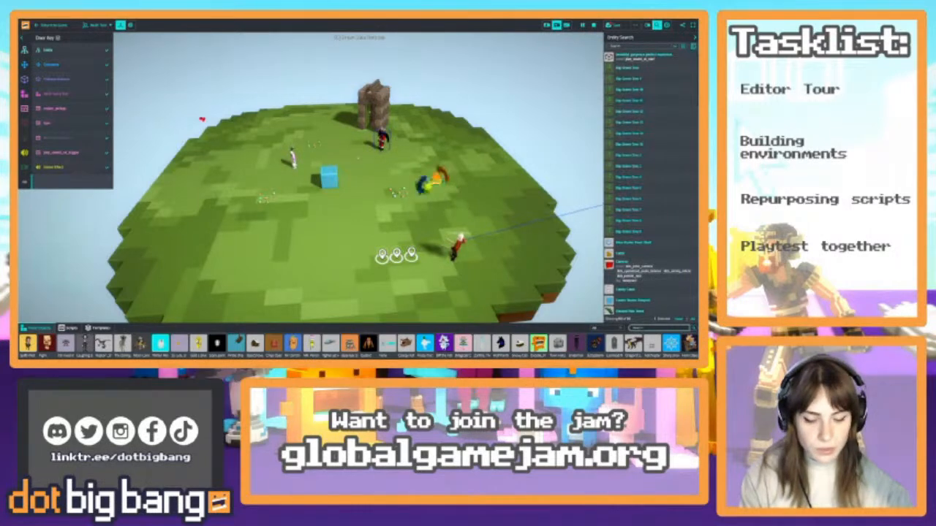
pyautogui.write('Pla')
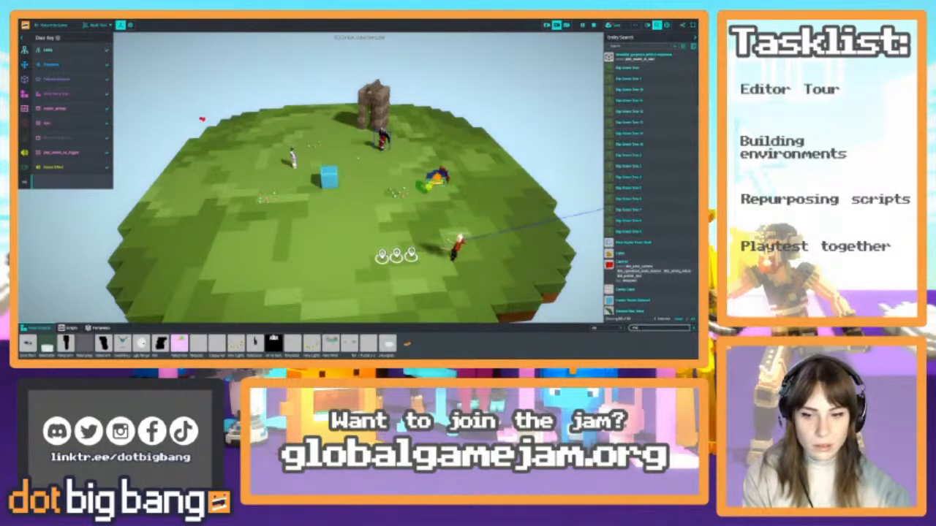
pyautogui.write('ty')
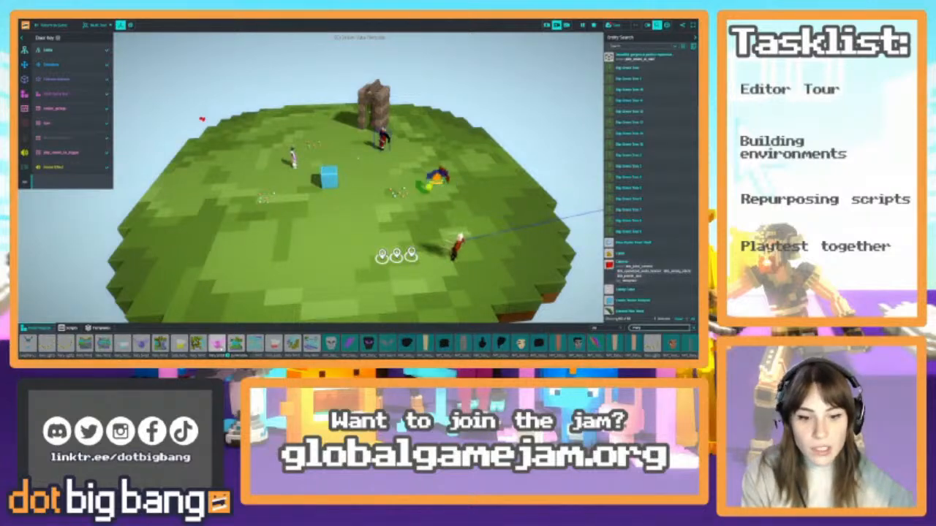
pyautogui.moveTo(274, 343); pyautogui.dragTo(248, 188)
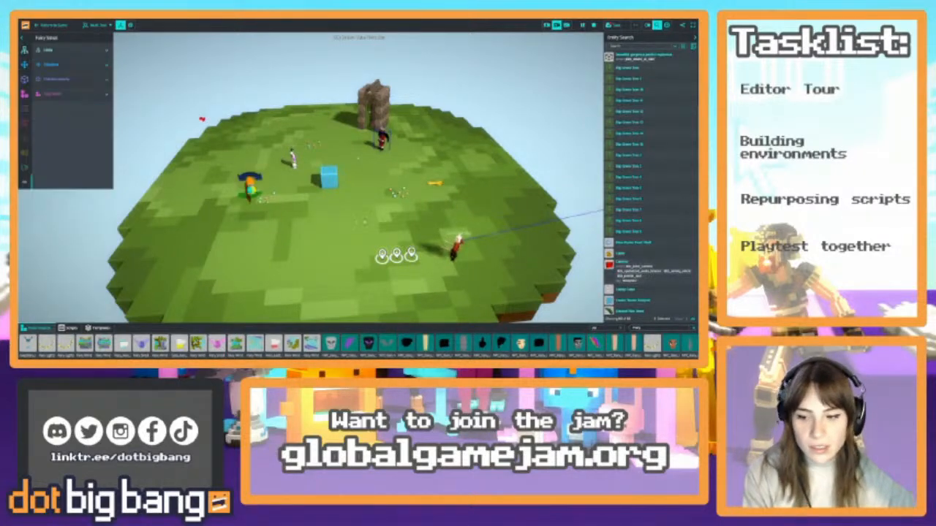
pyautogui.moveTo(247, 188); pyautogui.dragTo(219, 188, button='right')
# Duplicate the small fairy to form a group beside the gems
pyautogui.press('w')
pyautogui.press('w')
pyautogui.moveTo(352, 217)
pyautogui.mouseDown(button='right')
pyautogui.moveTo(411, 201)
pyautogui.moveTo(360, 209)
pyautogui.mouseUp(button='right')
pyautogui.press('s')
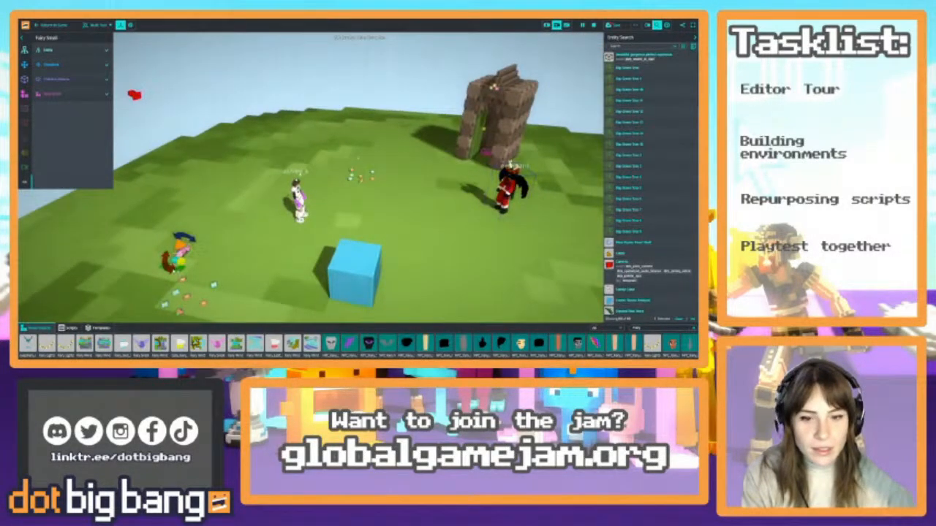
pyautogui.moveTo(181, 262); pyautogui.dragTo(185, 263)
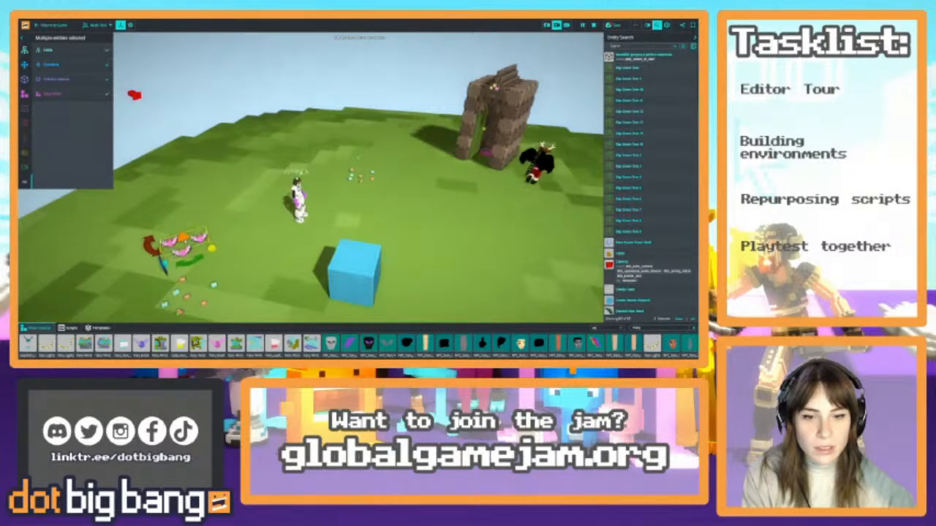
# Raise the fairies above the grass and stagger them so they float at different positions
pyautogui.moveTo(183, 238); pyautogui.dragTo(172, 206)
pyautogui.moveTo(177, 231); pyautogui.dragTo(170, 204)
pyautogui.click(178, 220)
pyautogui.moveTo(220, 212); pyautogui.dragTo(167, 205, button='right')
pyautogui.click(172, 217)
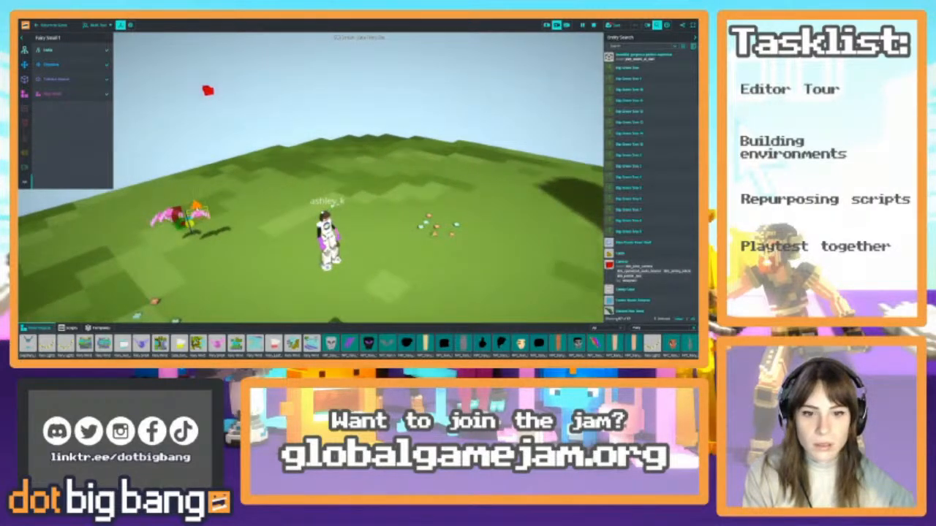
pyautogui.moveTo(192, 205); pyautogui.dragTo(192, 194)
pyautogui.press('a')
pyautogui.click(70, 328)
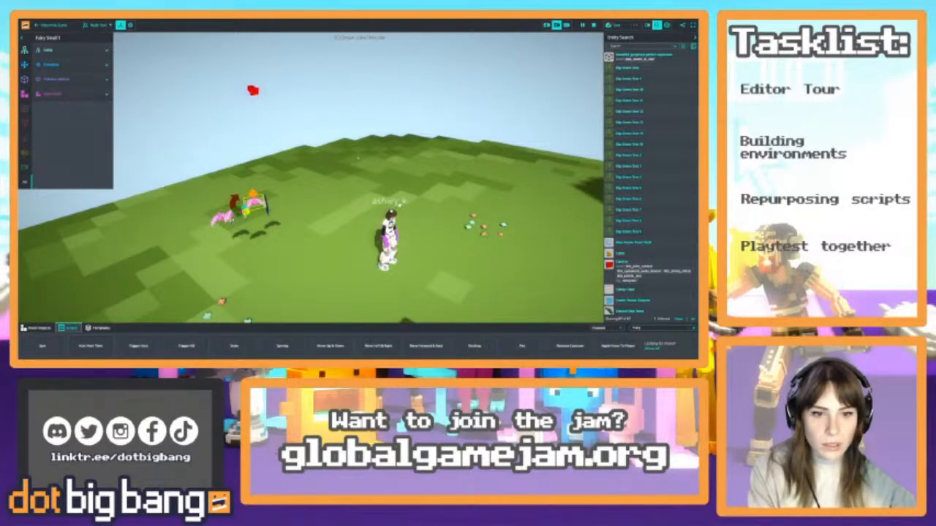
pyautogui.keyDown('shift'); pyautogui.click(236, 212); pyautogui.keyUp('shift')
pyautogui.keyDown('shift'); pyautogui.click(219, 218); pyautogui.keyUp('shift')
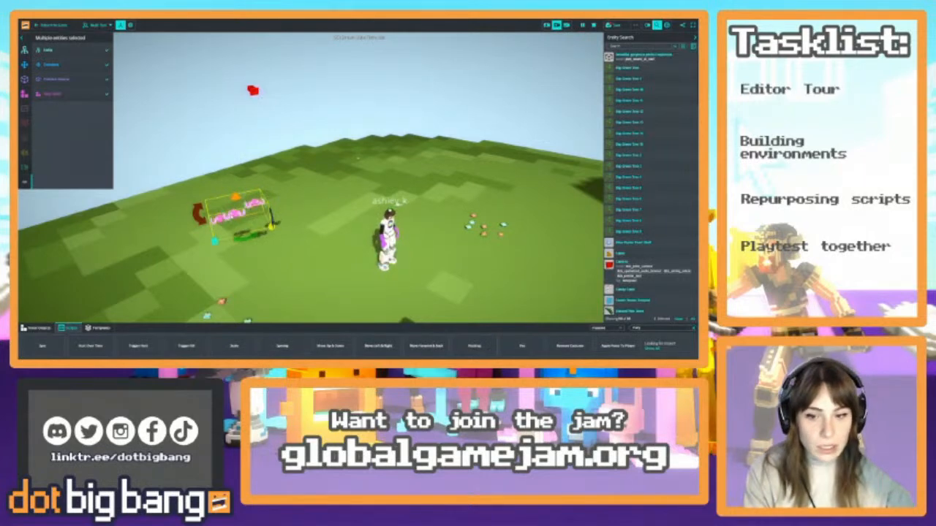
pyautogui.click(254, 204)
pyautogui.click(236, 213)
pyautogui.moveTo(293, 212); pyautogui.dragTo(336, 265, button='right')
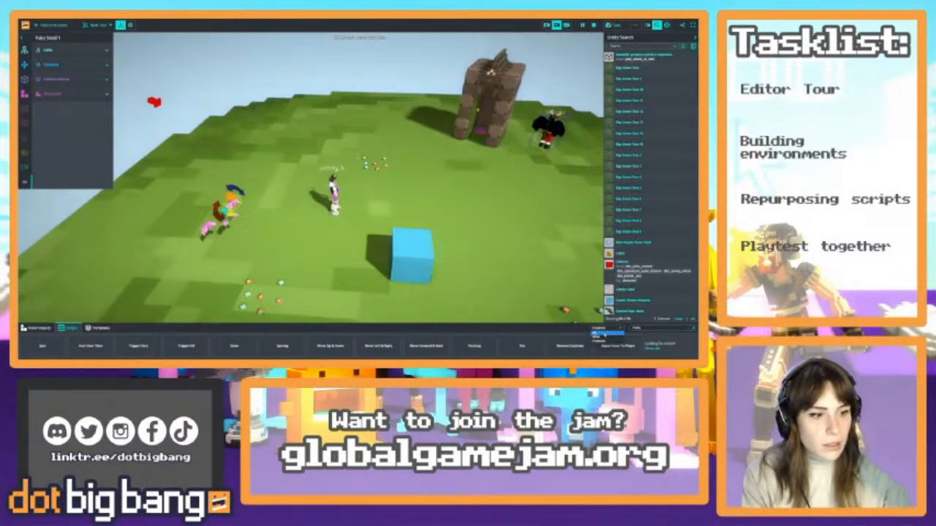
# Place the red spotted mushroom from this game's voxel objects on the grass beside the blue cube
pyautogui.click(35, 330)
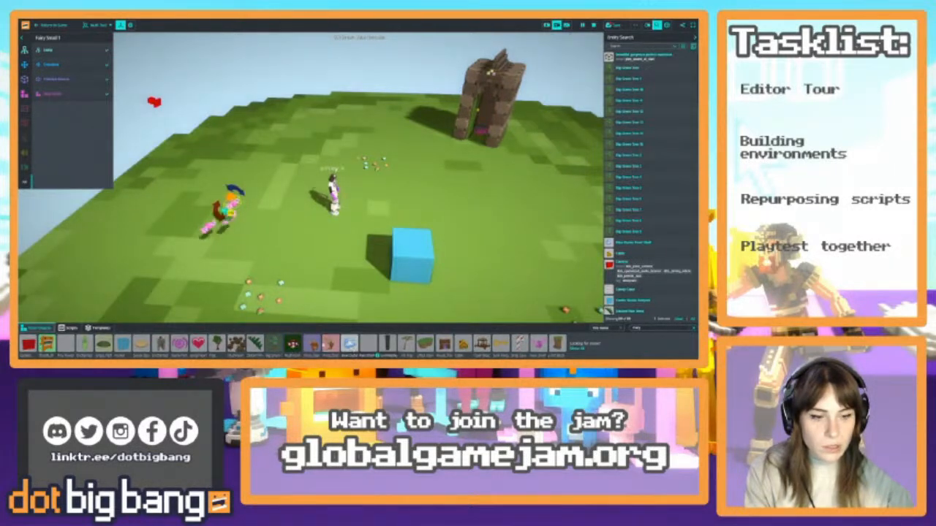
pyautogui.moveTo(293, 344); pyautogui.dragTo(374, 218)
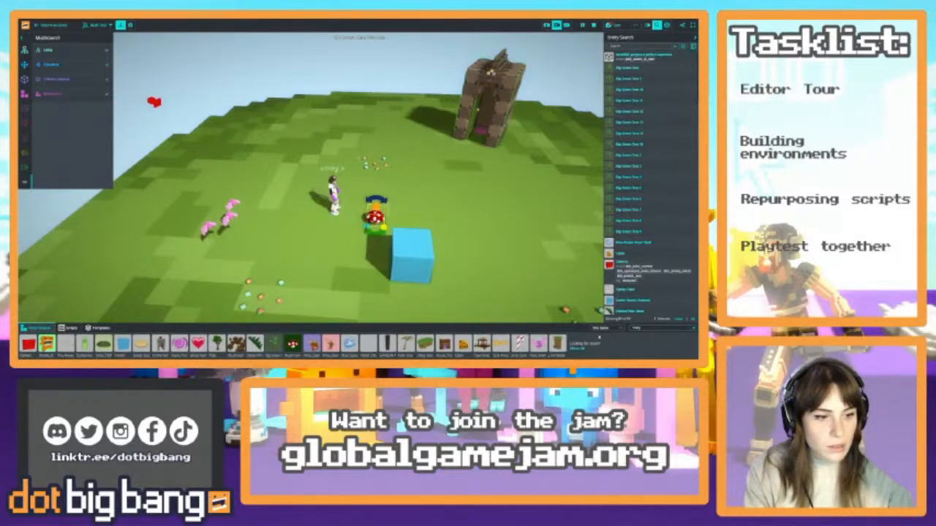
# Search all voxel objects for "block", try and delete the Crazy Rainbow Block, and place Block 8 beside the fairies instead
pyautogui.click(657, 328)
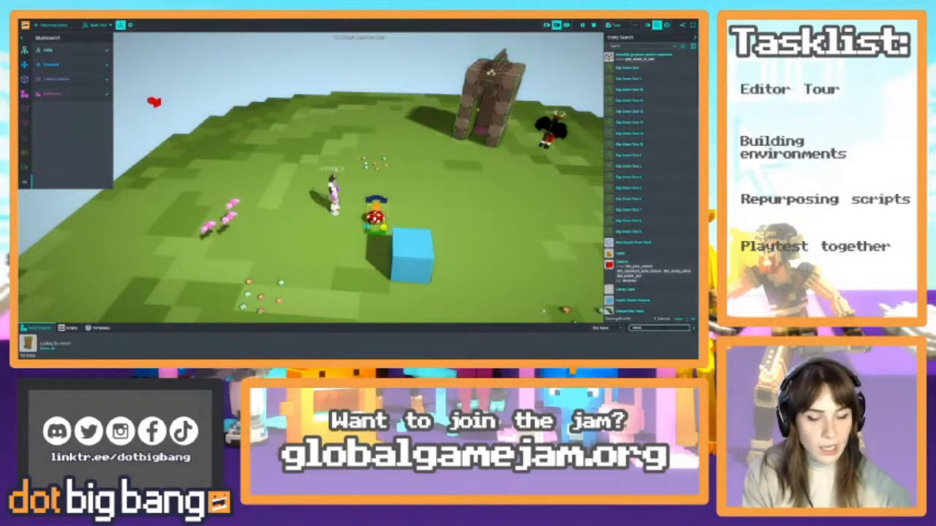
pyautogui.click(615, 329)
pyautogui.click(611, 335)
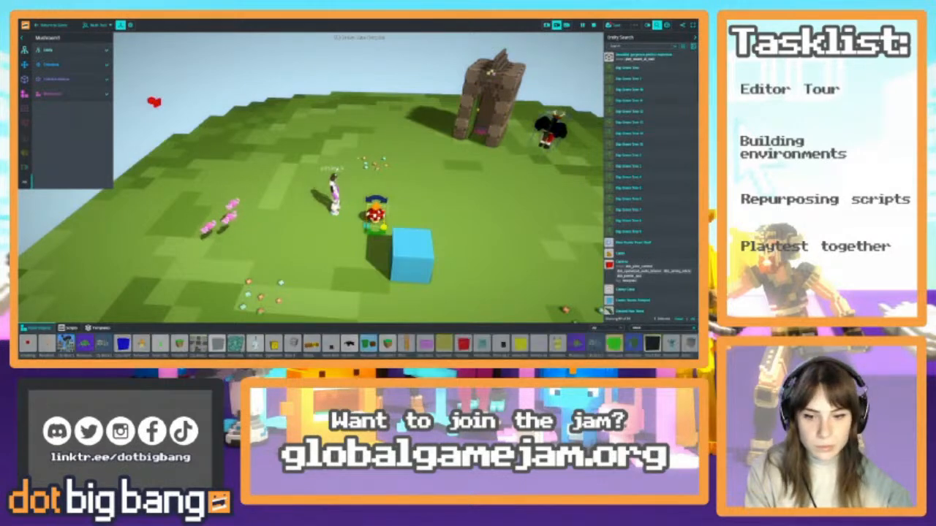
pyautogui.moveTo(122, 346); pyautogui.dragTo(250, 240)
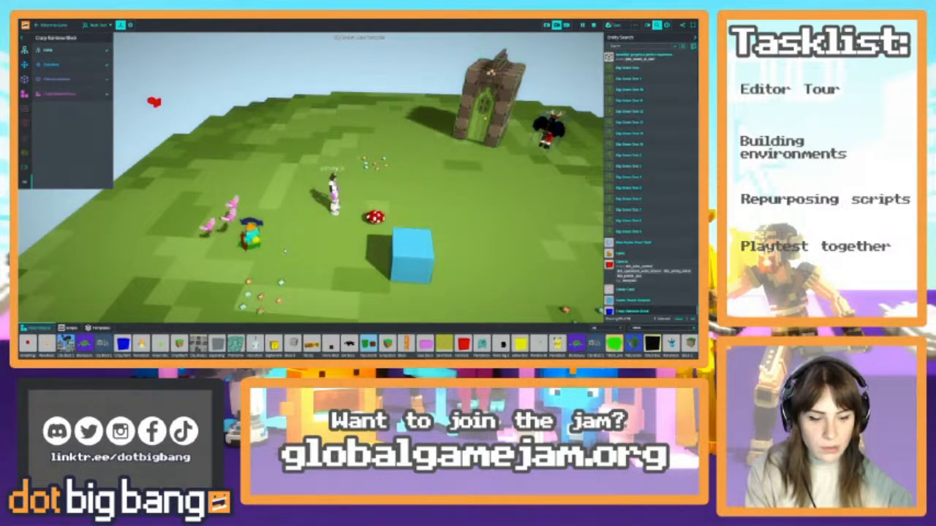
pyautogui.press('Delete')
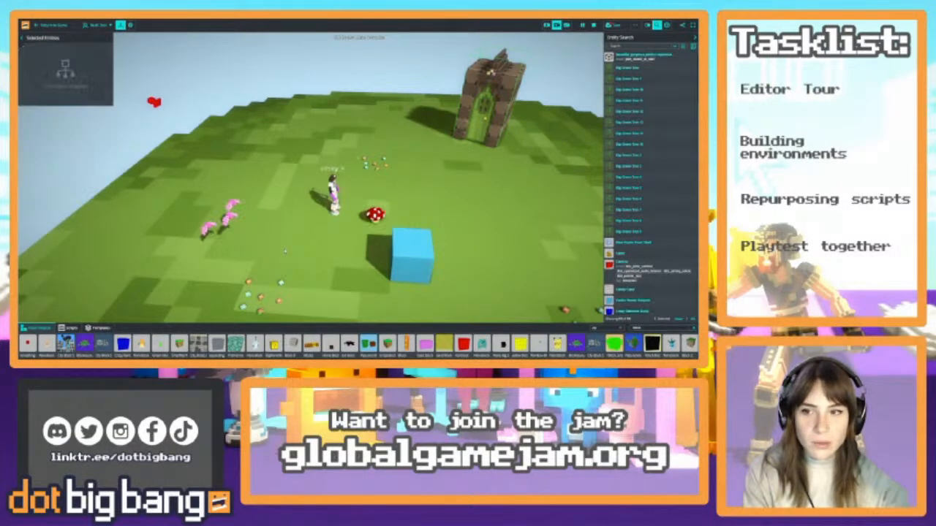
pyautogui.moveTo(293, 343); pyautogui.dragTo(254, 240)
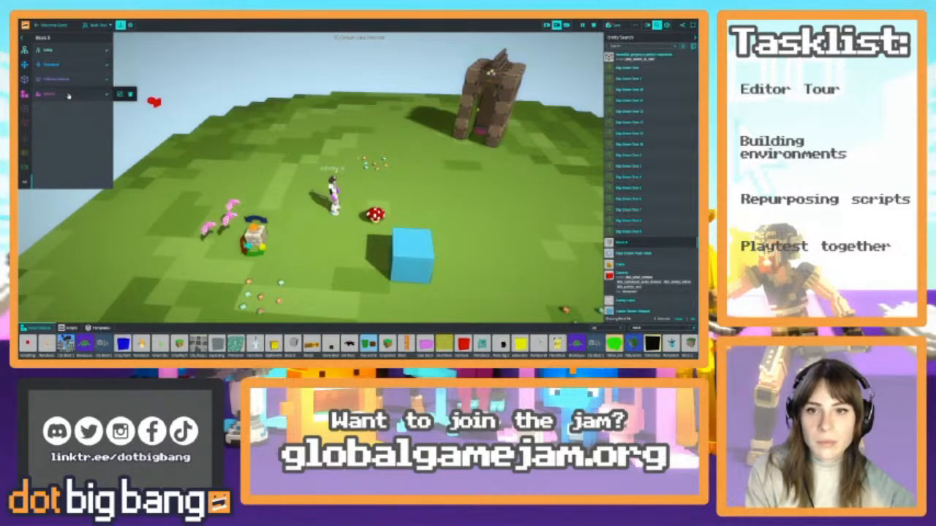
# Attach the featured Spin script to Block 8 and open the script's settings
pyautogui.click(72, 329)
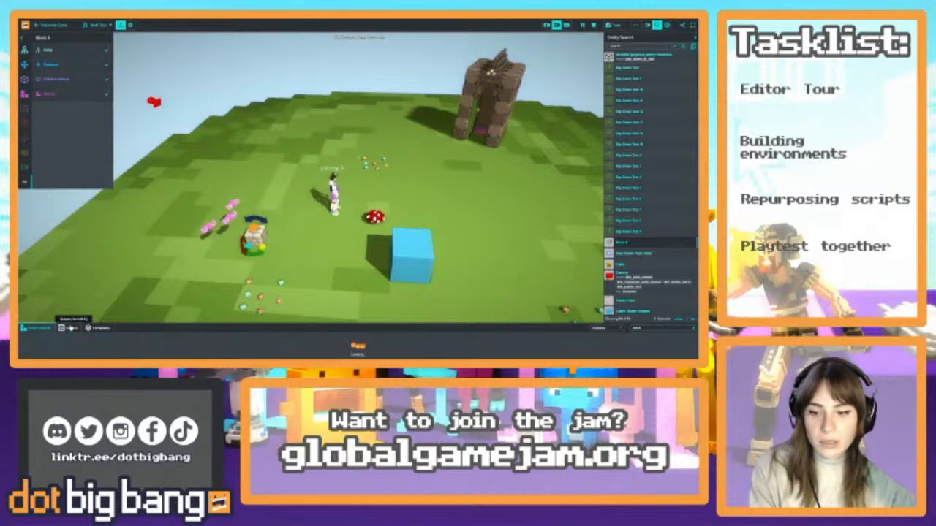
pyautogui.moveTo(42, 347); pyautogui.dragTo(254, 239)
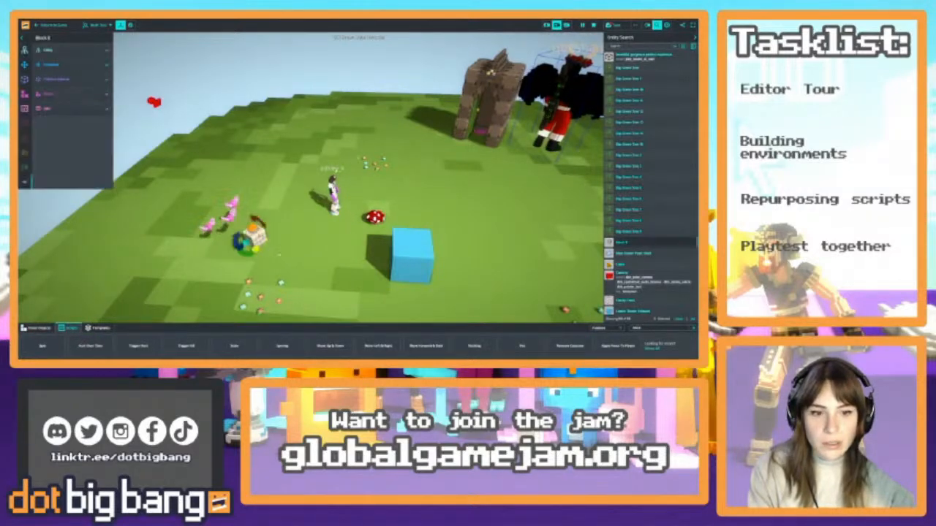
pyautogui.click(47, 109)
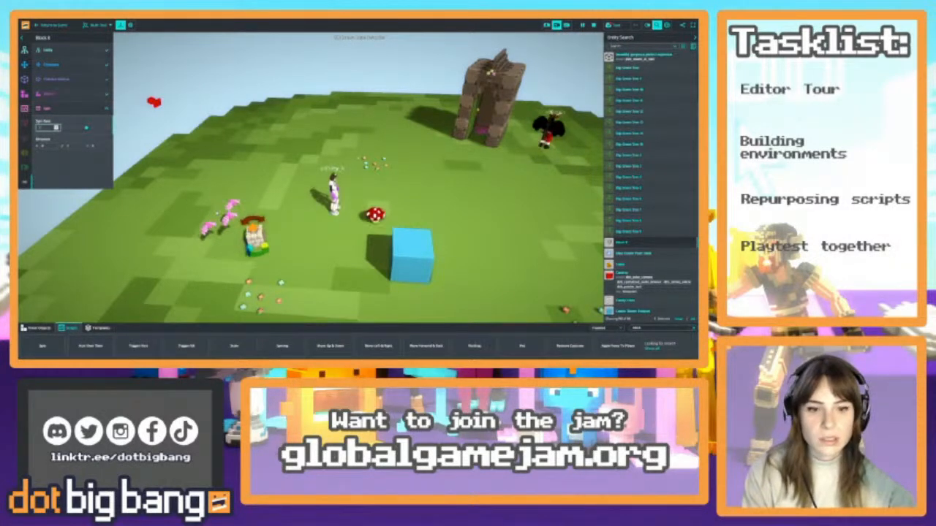
# Set Block 8 as the parent entity of the selected fairies and move the block farther back on the island
pyautogui.click(211, 227)
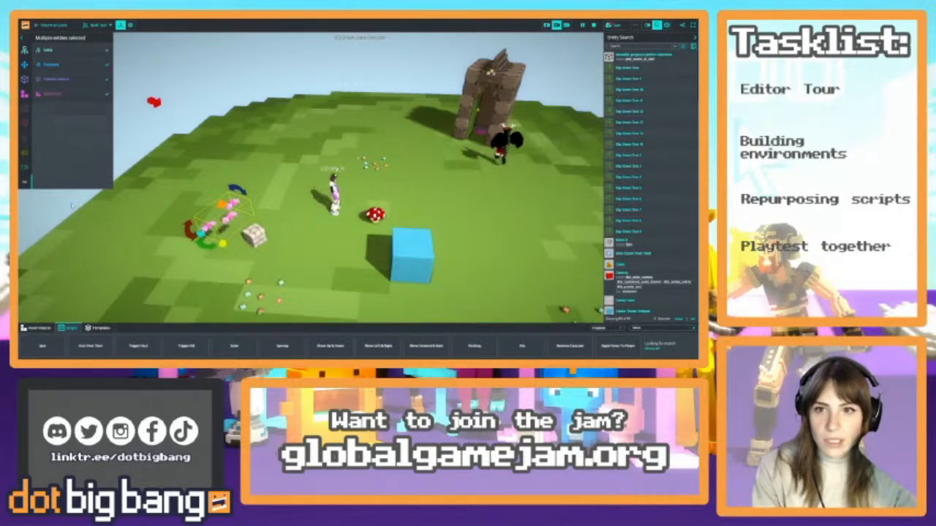
pyautogui.click(67, 65)
pyautogui.click(68, 160)
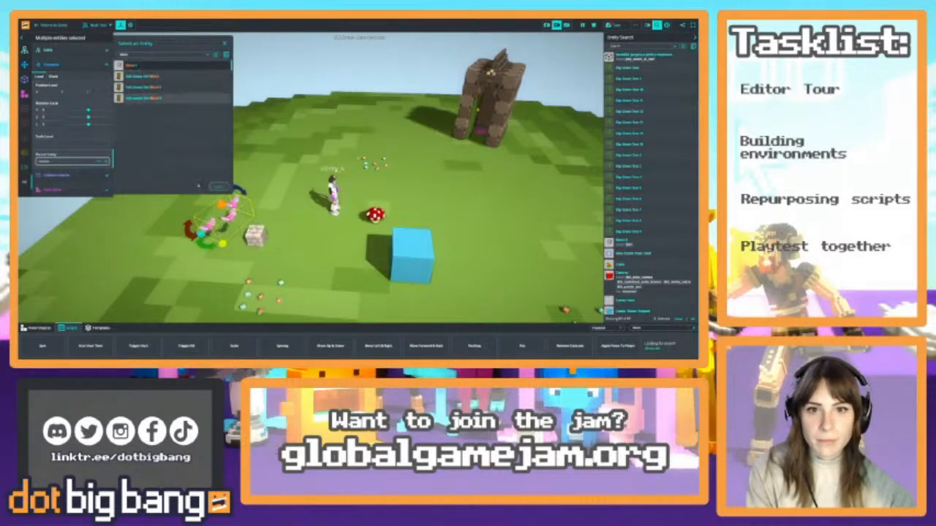
pyautogui.click(139, 98)
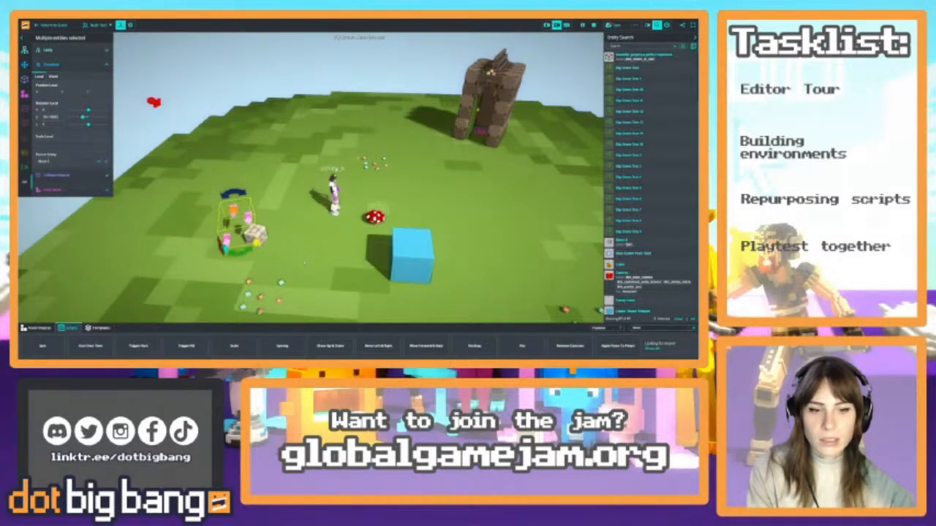
pyautogui.click(77, 65)
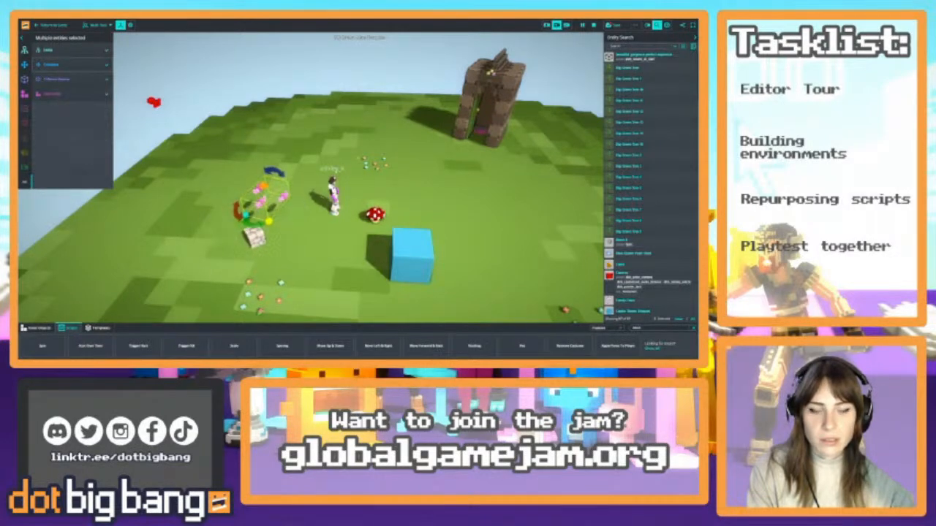
pyautogui.click(250, 236)
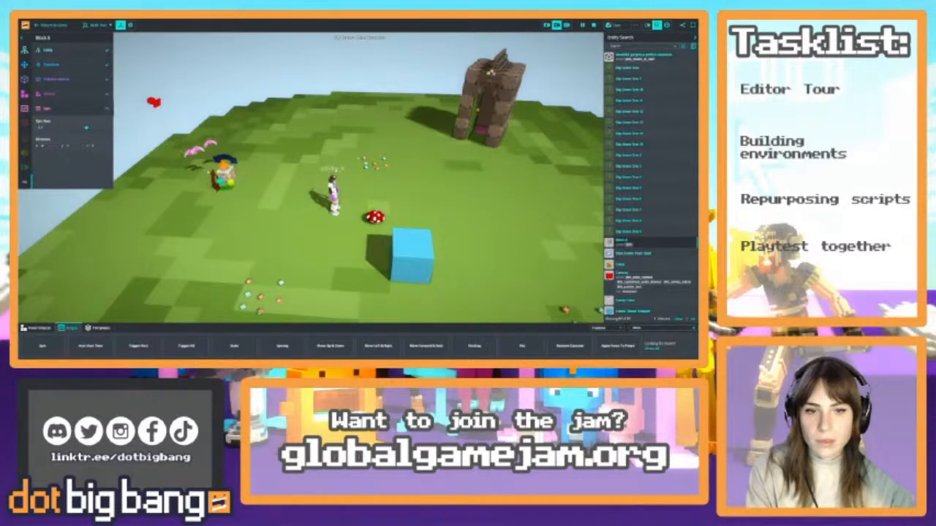
# Search the userscripts for "move" for the small fairy and browse the results
pyautogui.click(224, 174)
pyautogui.click(226, 174)
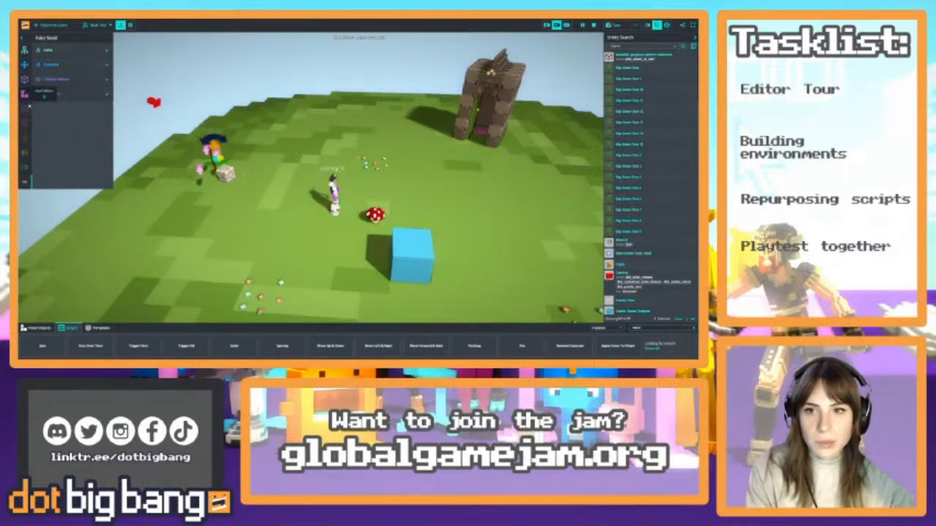
pyautogui.click(26, 109)
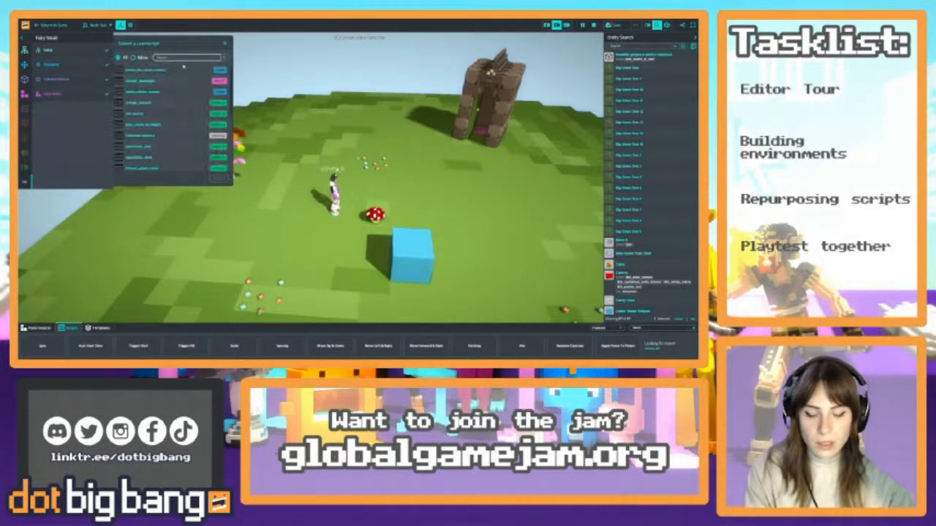
pyautogui.write('f')
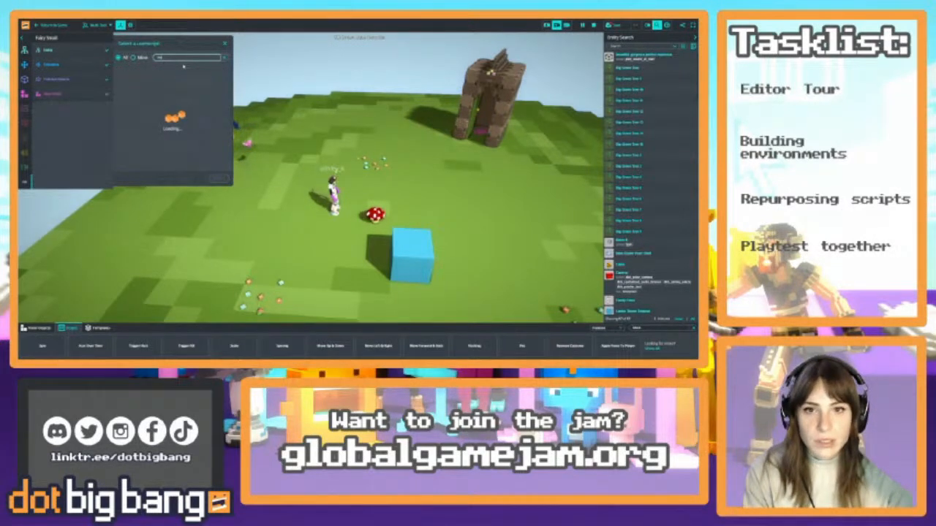
pyautogui.press('BackSpace')
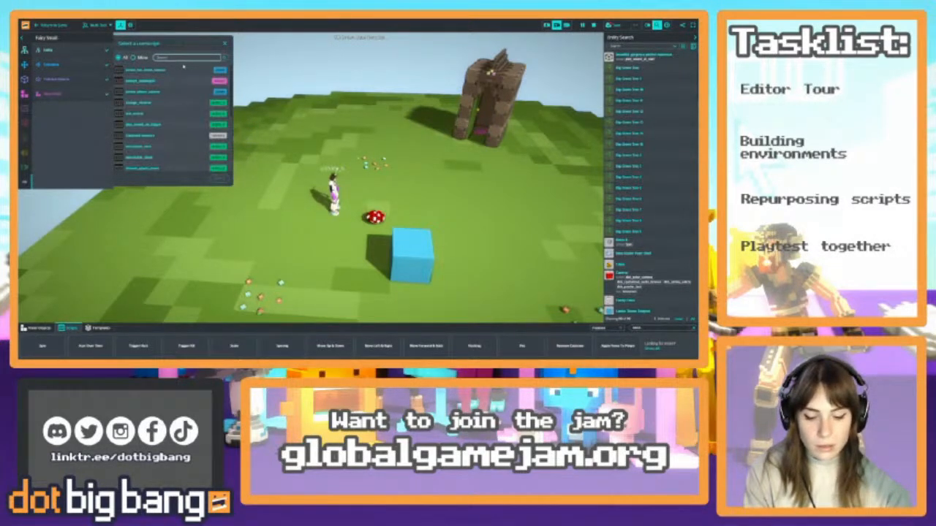
pyautogui.write('move')
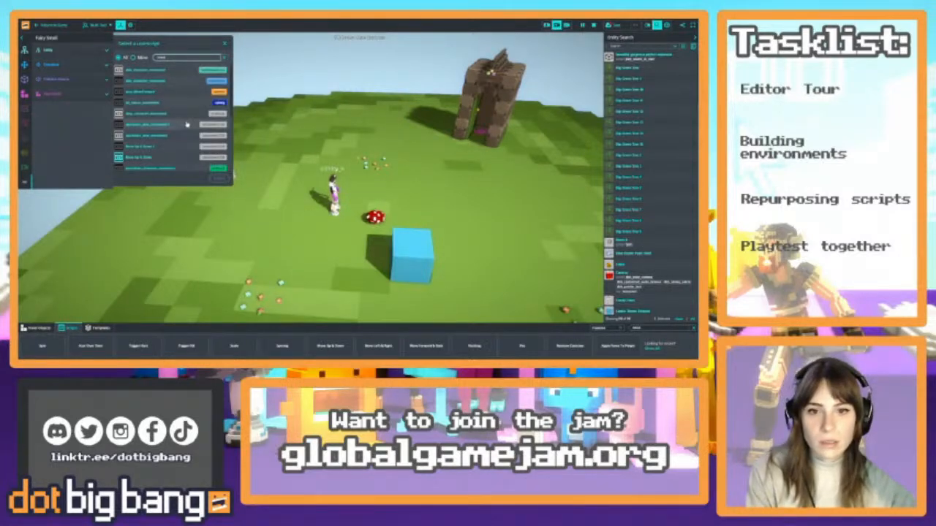
pyautogui.scroll(-2, 183, 126)
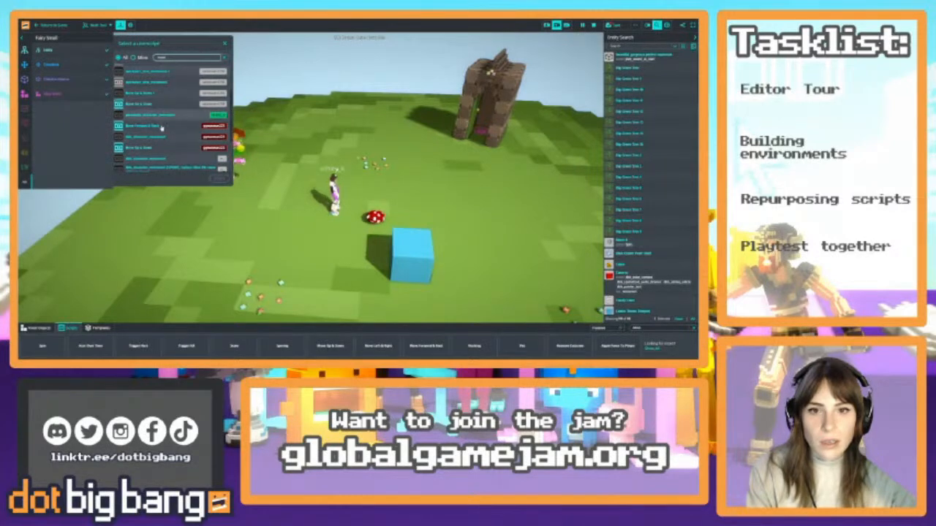
pyautogui.scroll(-3, 173, 131)
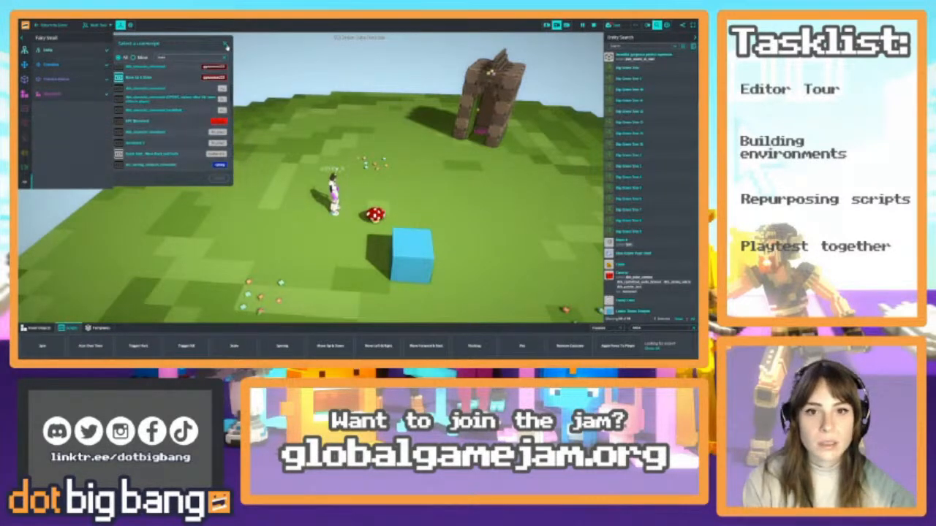
pyautogui.click(225, 44)
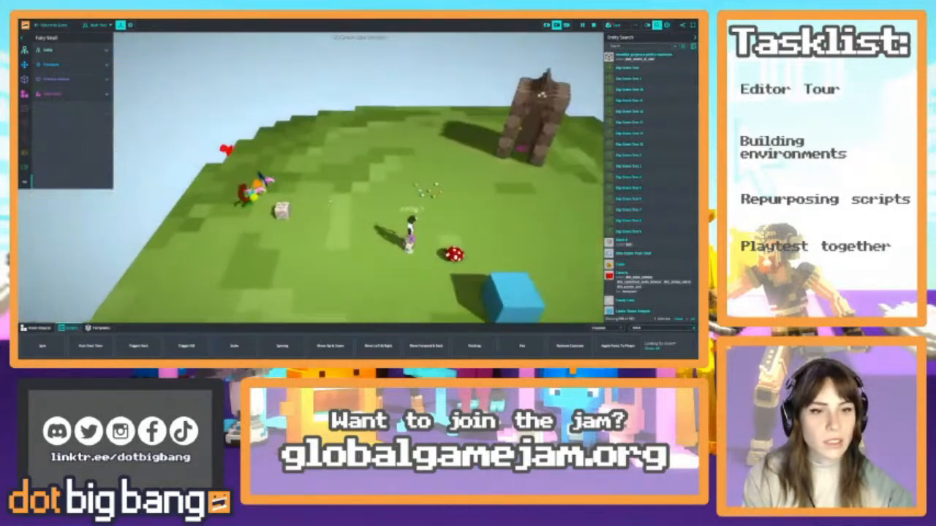
# Try the "m_clone" script on the small fairy and remove it again
pyautogui.press('w')
pyautogui.press('a')
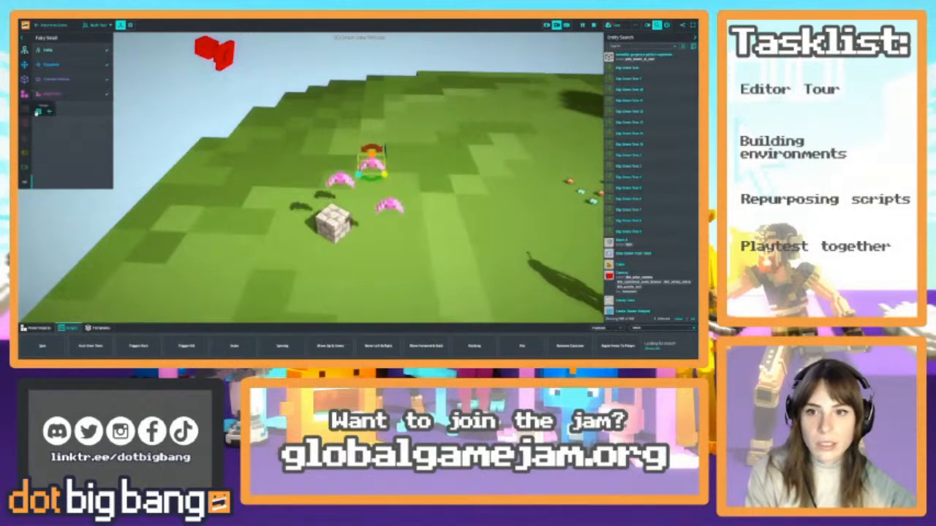
pyautogui.click(38, 112)
pyautogui.write('m_clone')
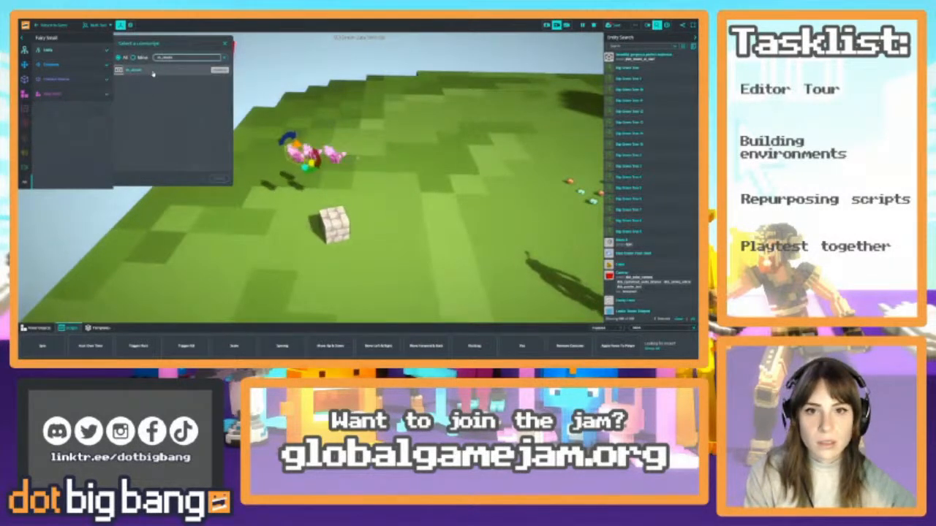
pyautogui.click(150, 71)
pyautogui.click(219, 178)
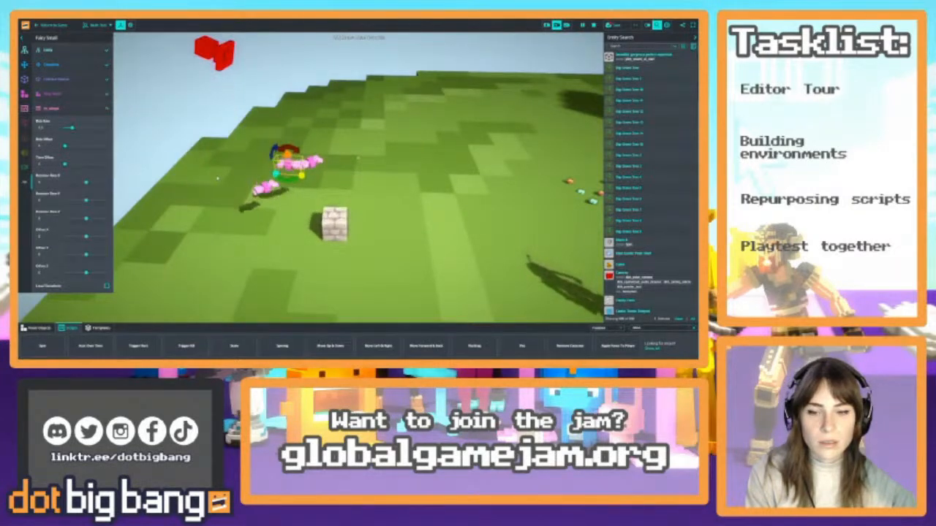
pyautogui.moveTo(92, 111)
pyautogui.click(141, 109)
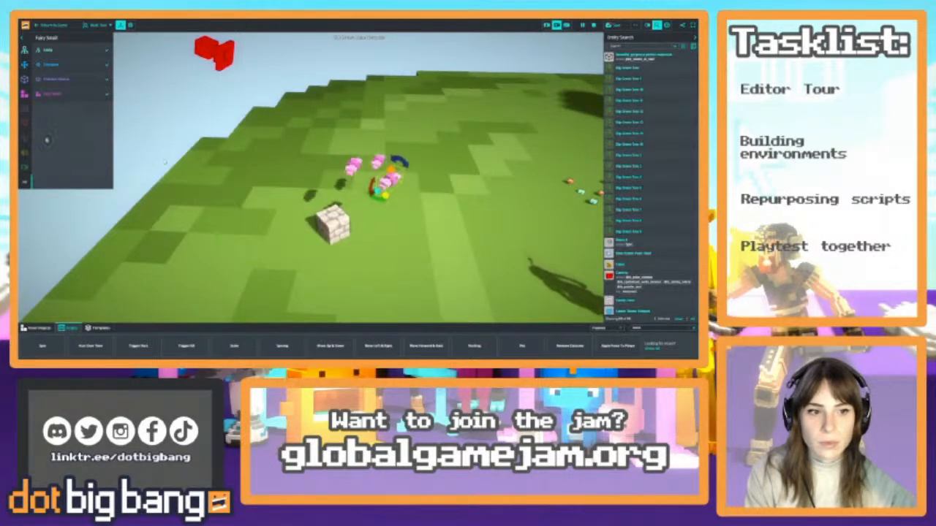
# Attach the Move Up & Down script to the small fairy and reduce its distance
pyautogui.click(52, 95)
pyautogui.click(41, 111)
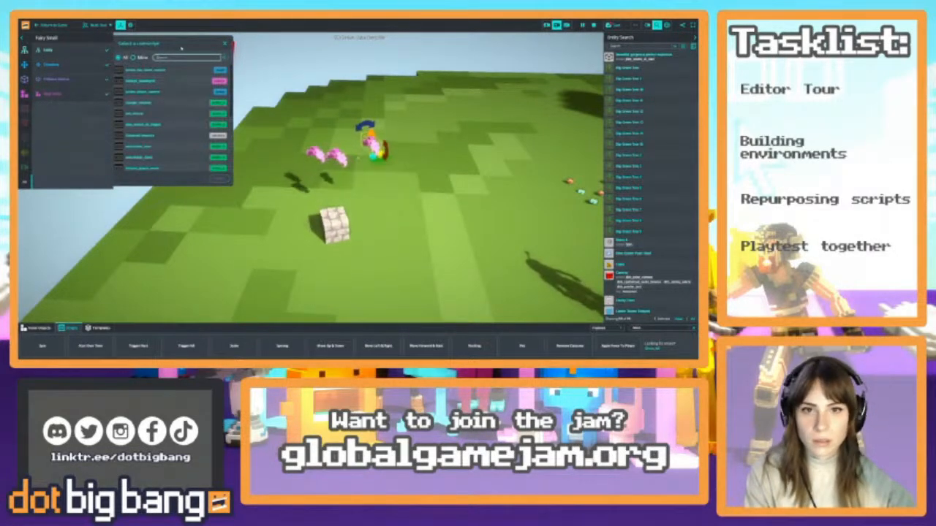
pyautogui.write('move up')
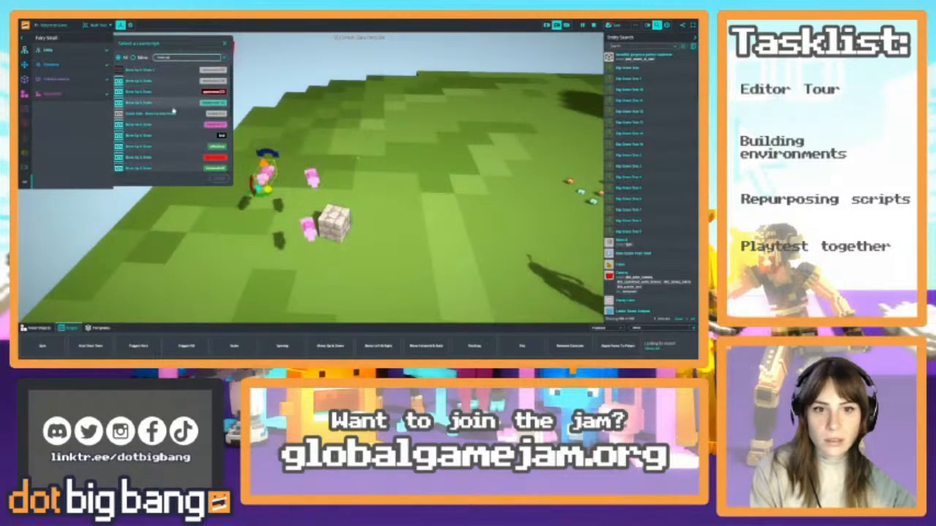
pyautogui.scroll(-5, 177, 123)
pyautogui.click(181, 169)
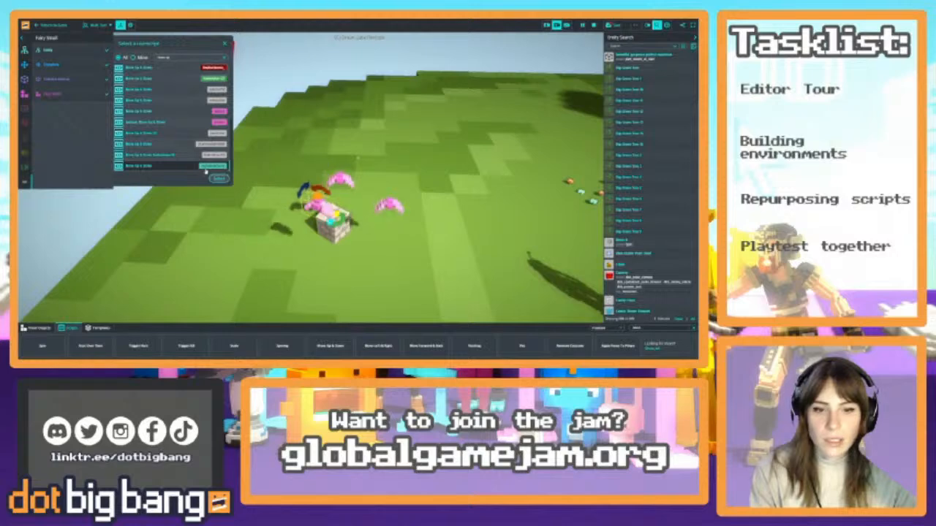
pyautogui.click(218, 178)
pyautogui.press('s')
pyautogui.moveTo(314, 190); pyautogui.dragTo(299, 155, button='right')
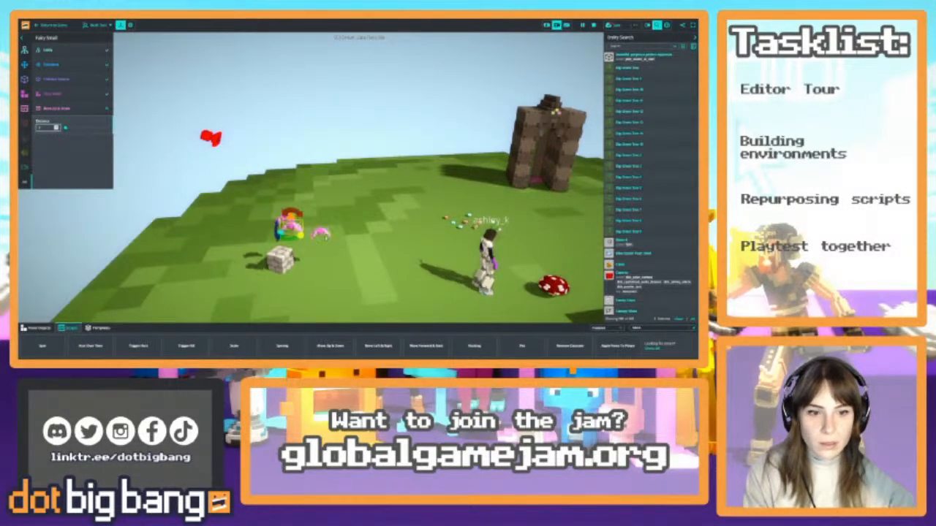
# Attach the Move Up & Down script to the other fairies together and set its distance to 1
pyautogui.click(321, 232)
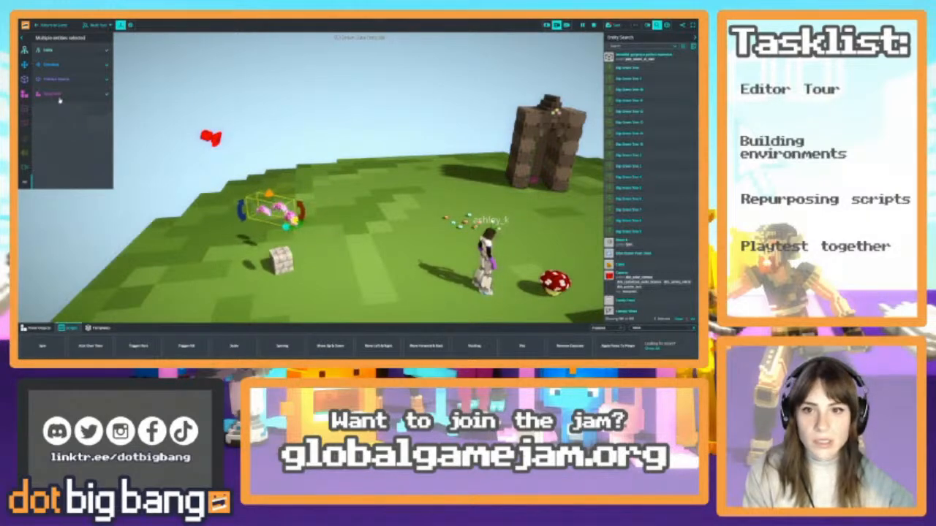
pyautogui.click(38, 112)
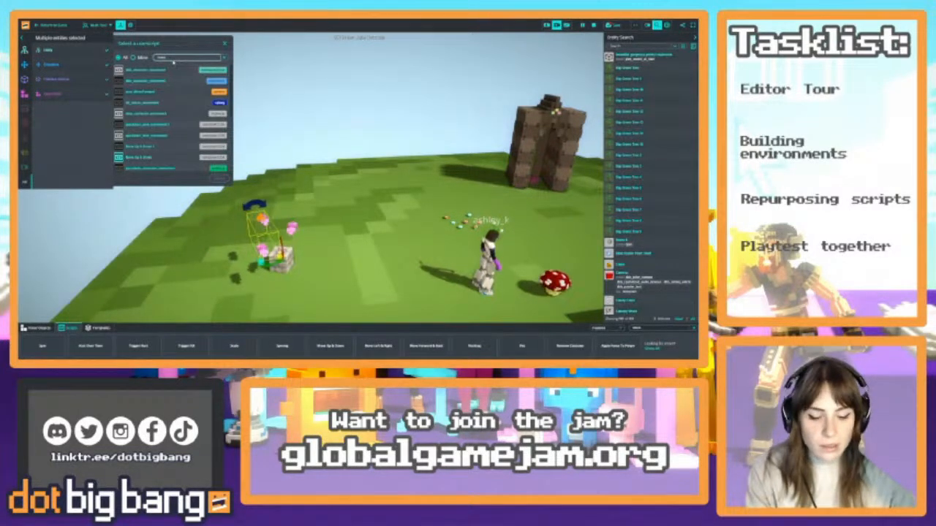
pyautogui.write('move up')
pyautogui.scroll(-3, 167, 138)
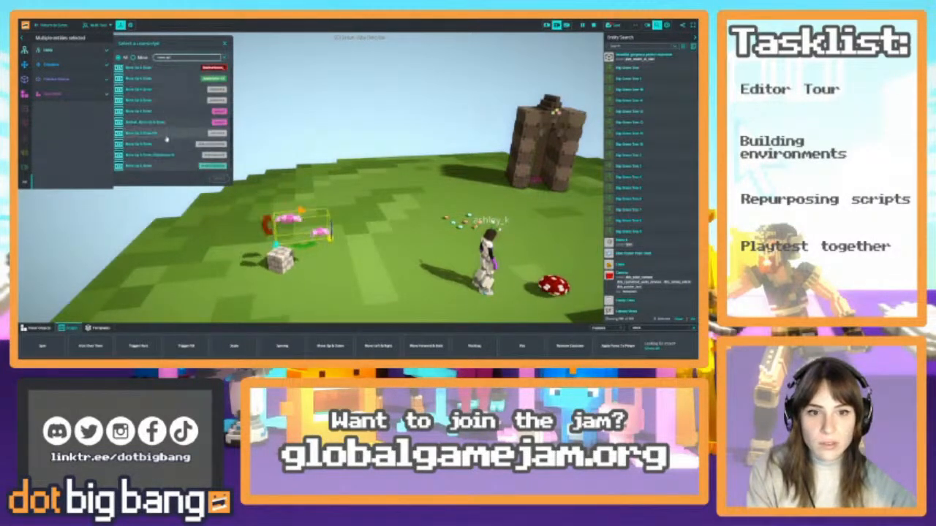
pyautogui.click(174, 166)
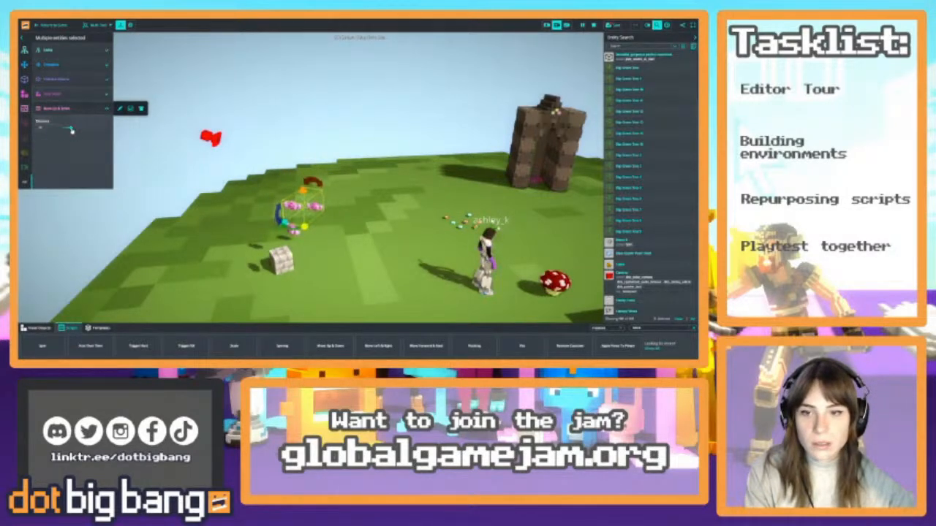
pyautogui.write('1')
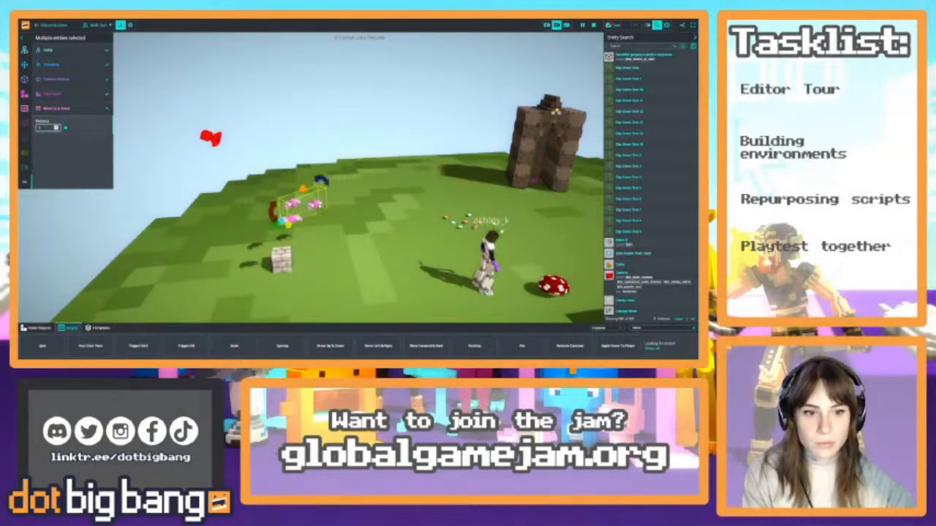
pyautogui.click(318, 206)
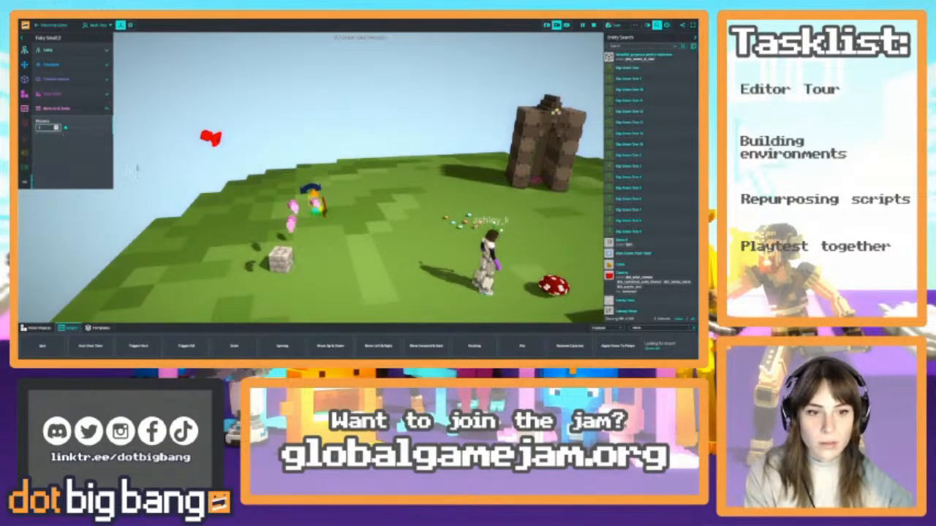
# Attach a rotate script to Block 8 with its Spin script switched off, and toggle the rotate script's Local option
pyautogui.click(280, 259)
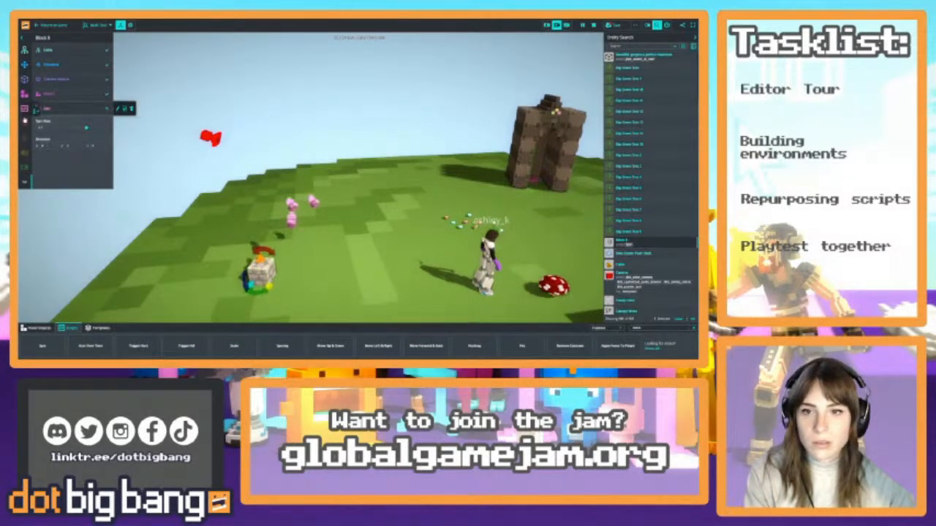
pyautogui.click(38, 110)
pyautogui.write('rotate')
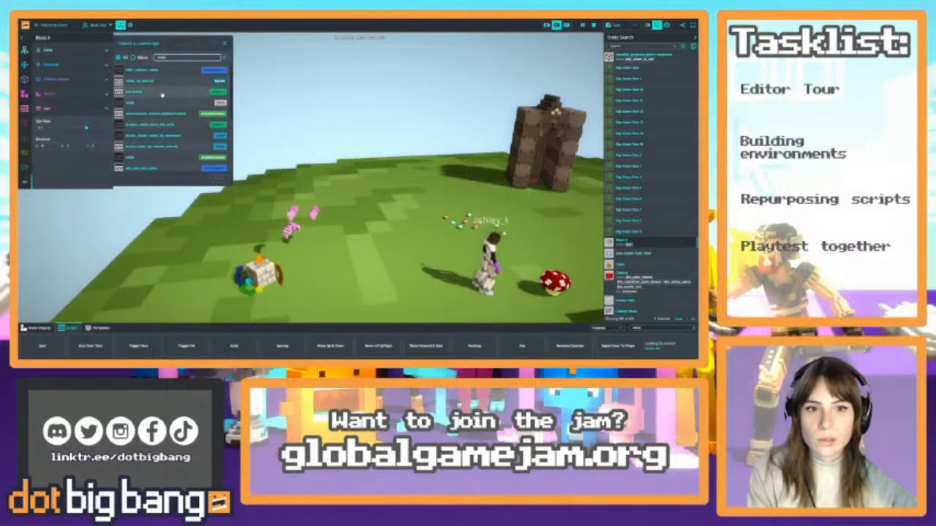
pyautogui.click(163, 95)
pyautogui.click(218, 177)
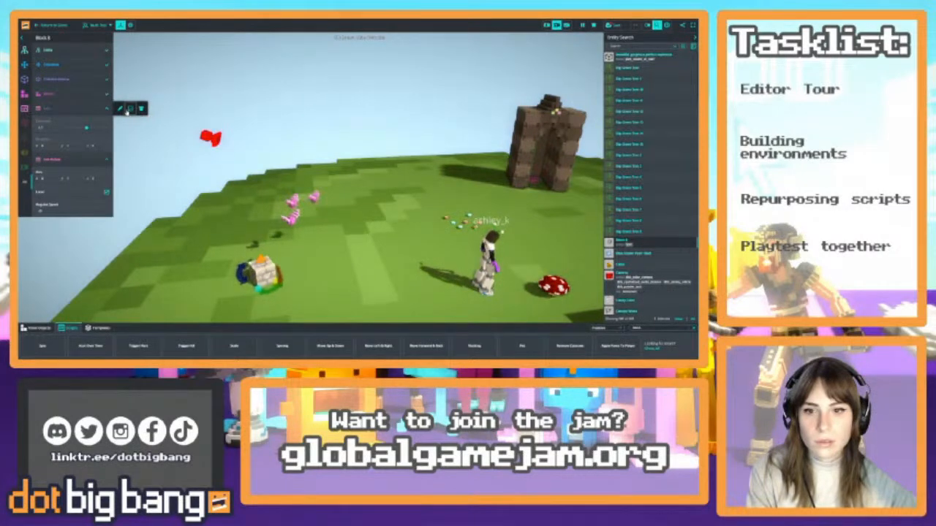
pyautogui.click(106, 193)
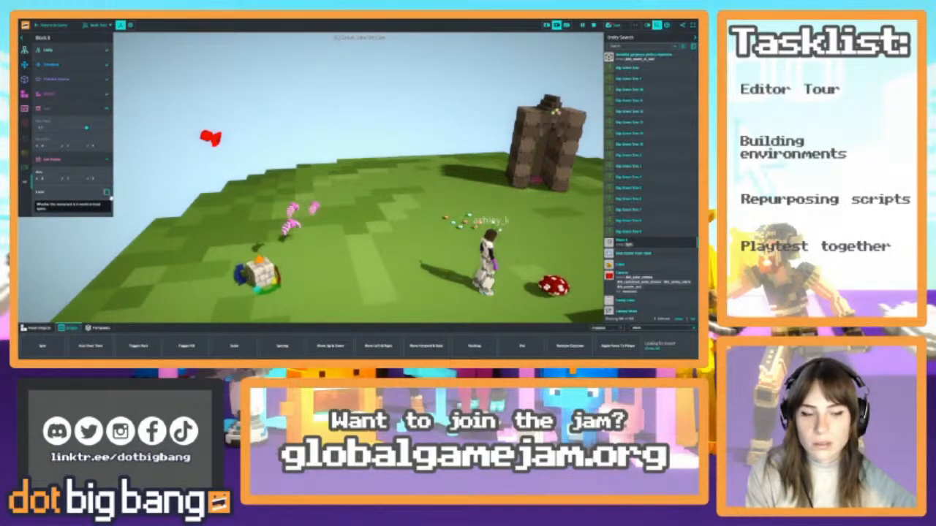
# Select the fairies together and remove their Move Up & Down script
pyautogui.click(300, 227)
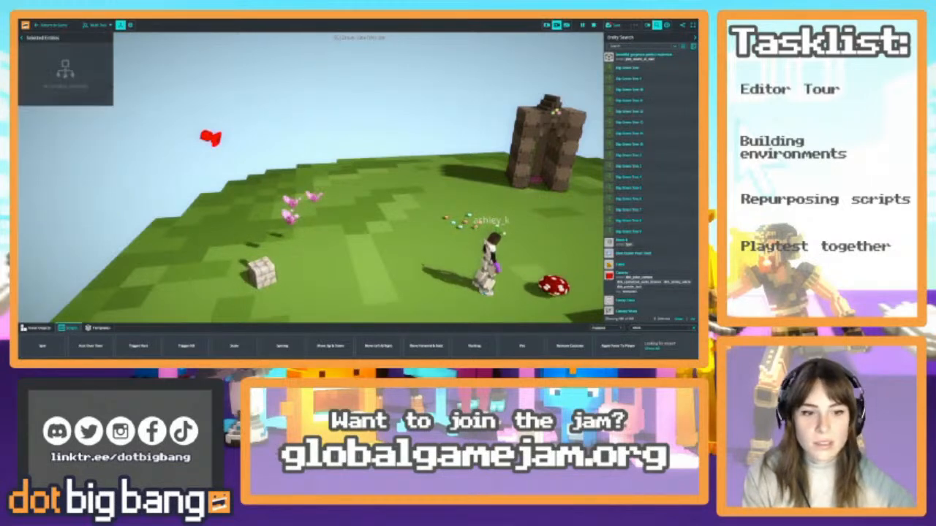
pyautogui.click(294, 222)
pyautogui.moveTo(113, 112)
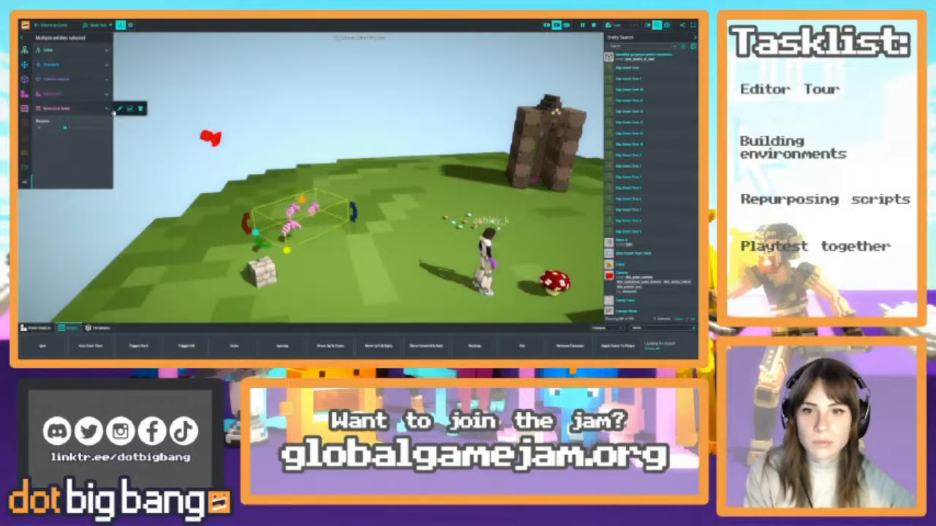
pyautogui.click(141, 109)
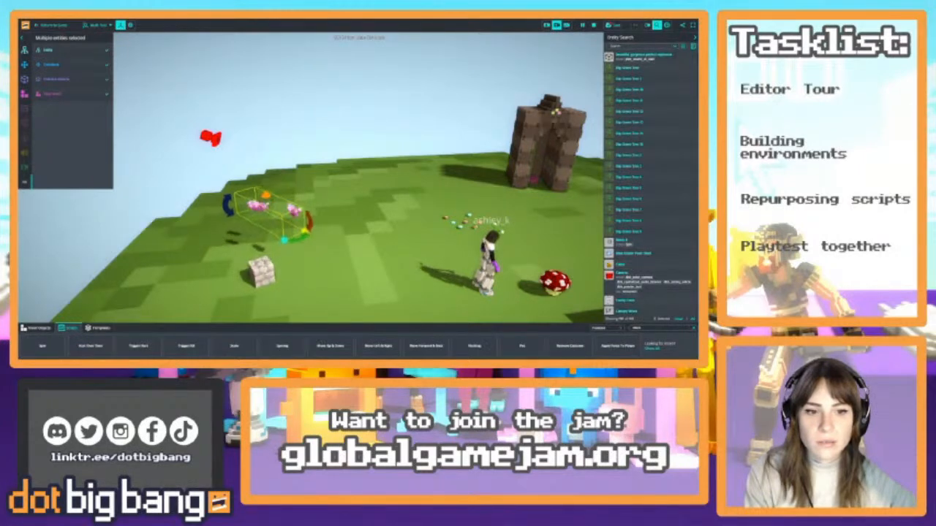
# Remove the Spin script and the collision component from Block 8
pyautogui.click(261, 272)
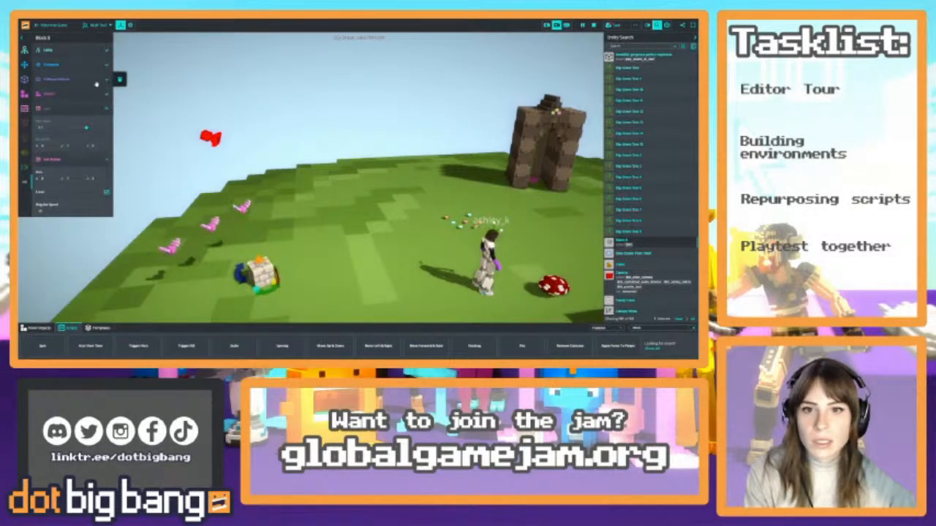
pyautogui.click(120, 80)
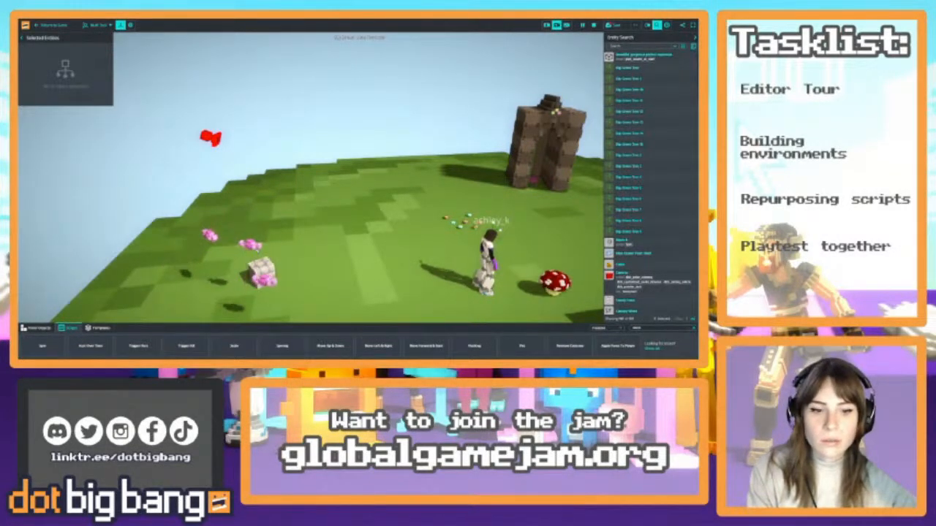
pyautogui.click(261, 272)
pyautogui.moveTo(82, 110)
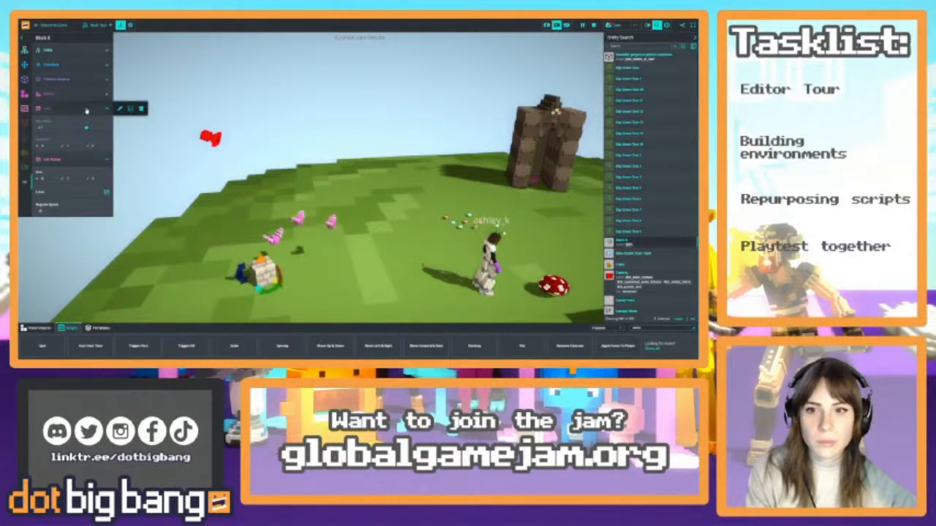
pyautogui.moveTo(110, 159)
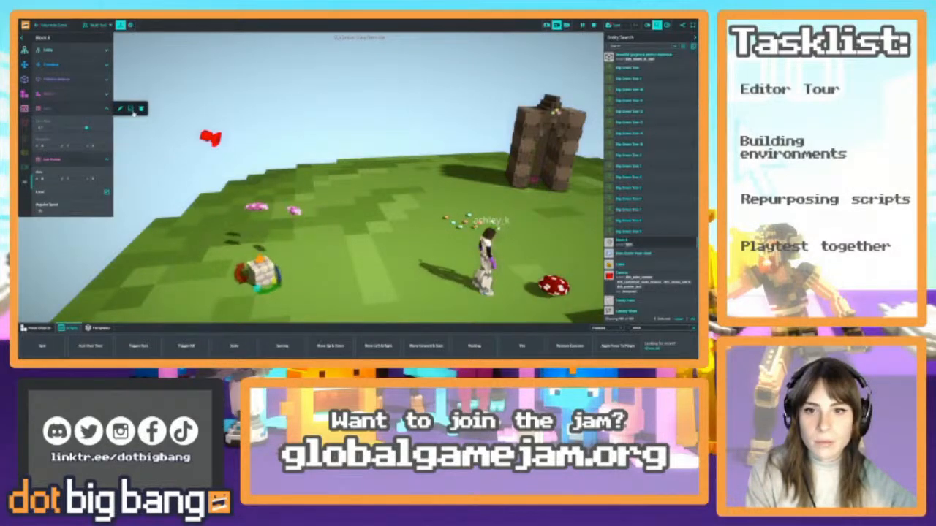
pyautogui.click(141, 109)
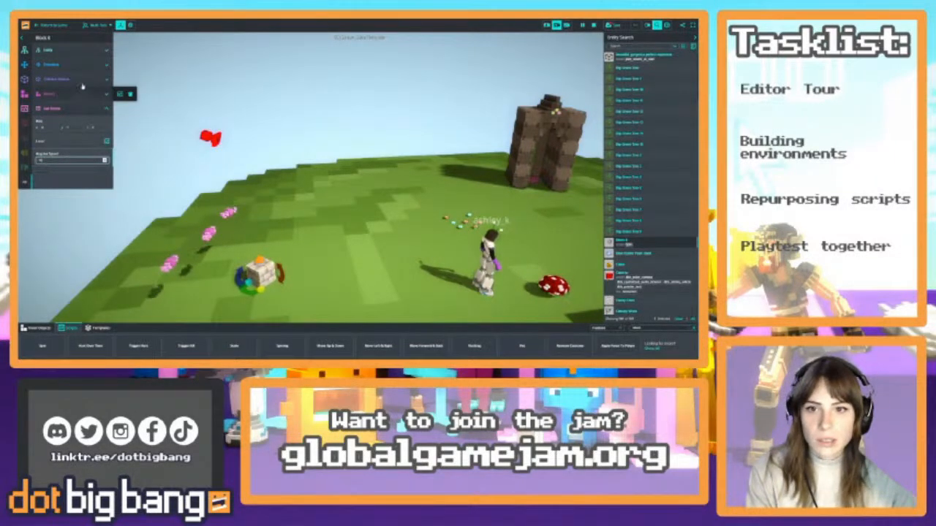
pyautogui.click(119, 79)
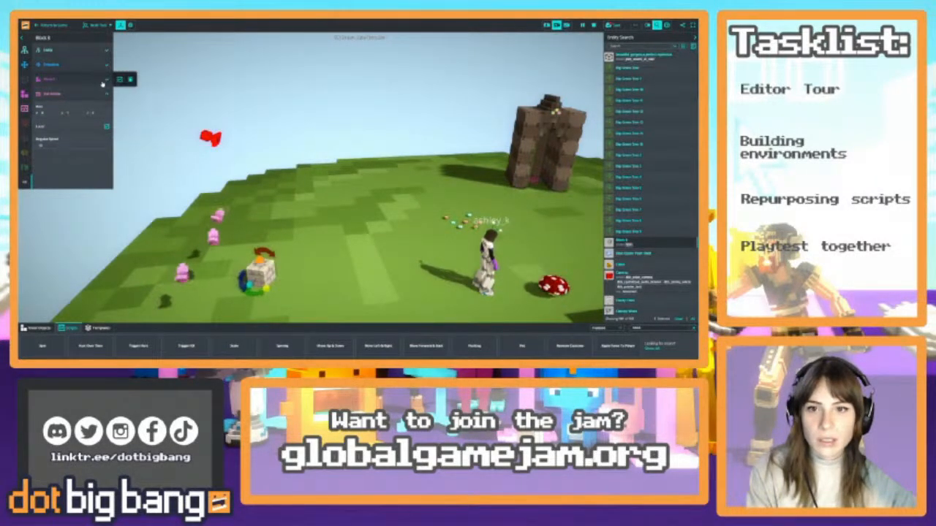
# Remove the voxel object component from Block 8 and rename the entity Spinning Block
pyautogui.click(129, 80)
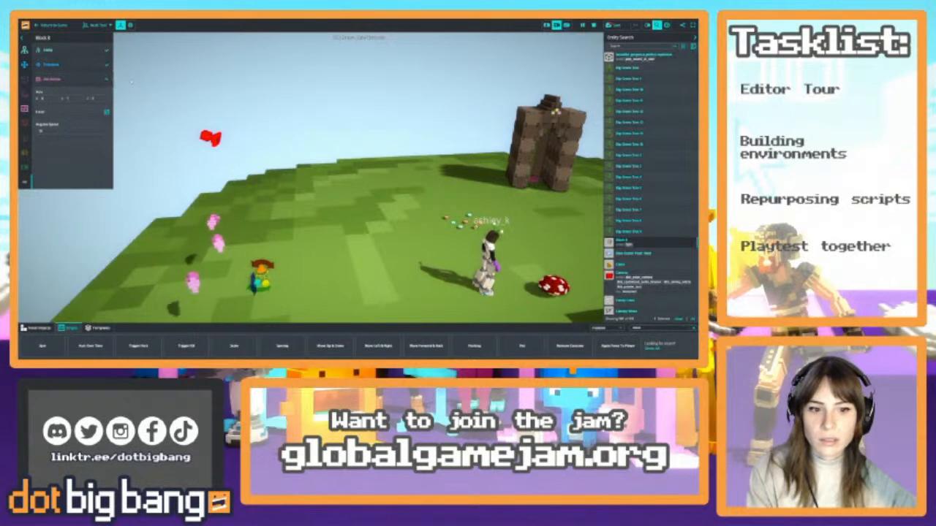
pyautogui.click(75, 52)
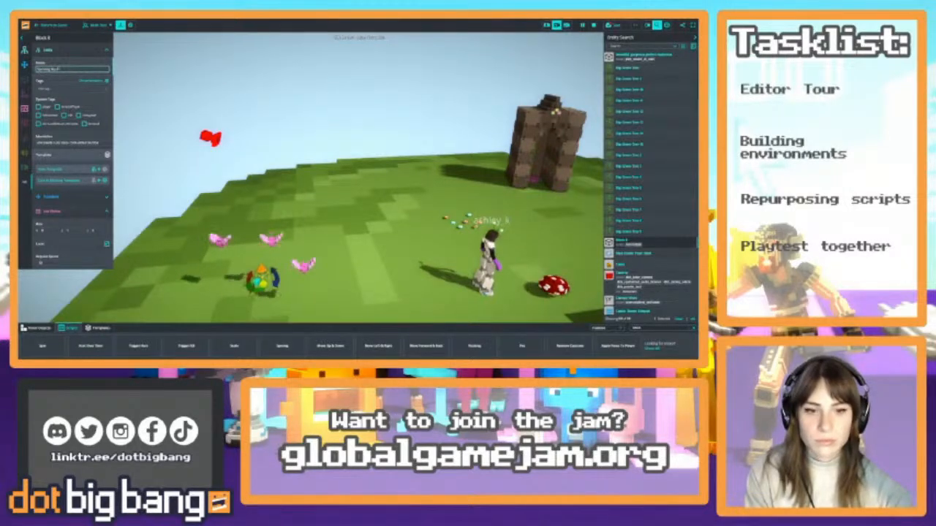
pyautogui.click(75, 51)
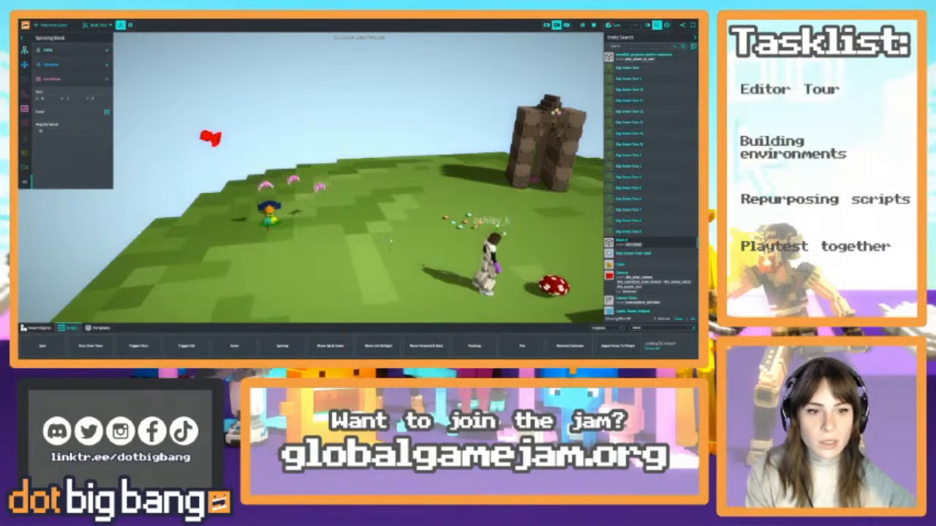
# Inspect the three fairies circling the invisible block, one fairy at a time
pyautogui.moveTo(329, 236); pyautogui.dragTo(275, 288, button='right')
pyautogui.click(356, 174)
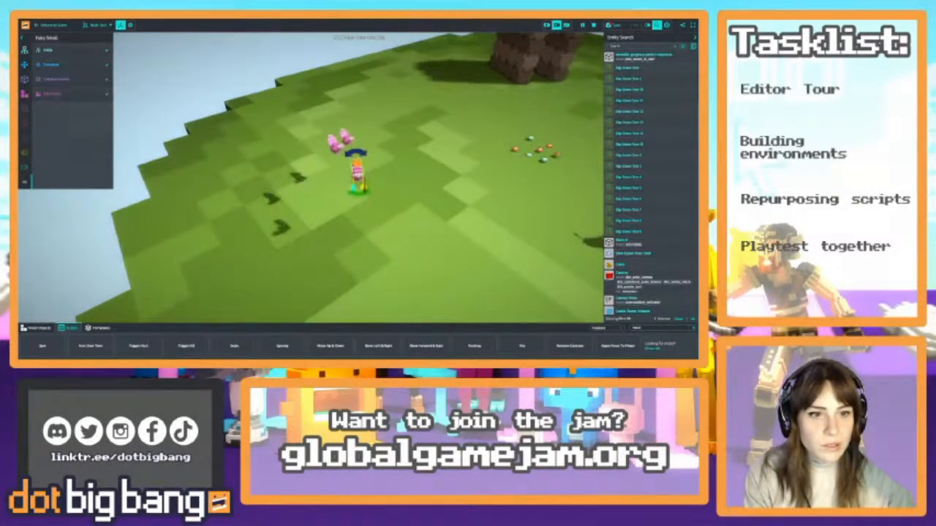
pyautogui.click(323, 139)
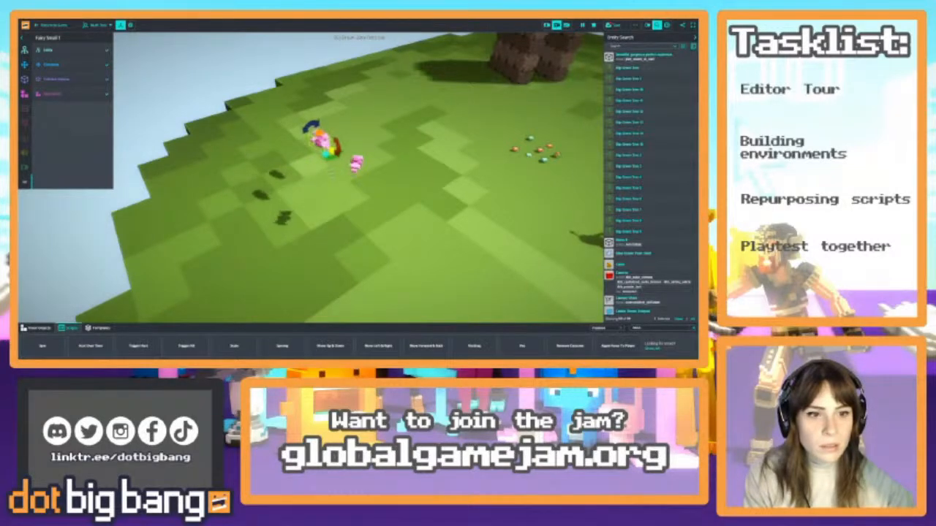
pyautogui.press('Escape')
pyautogui.click(301, 143)
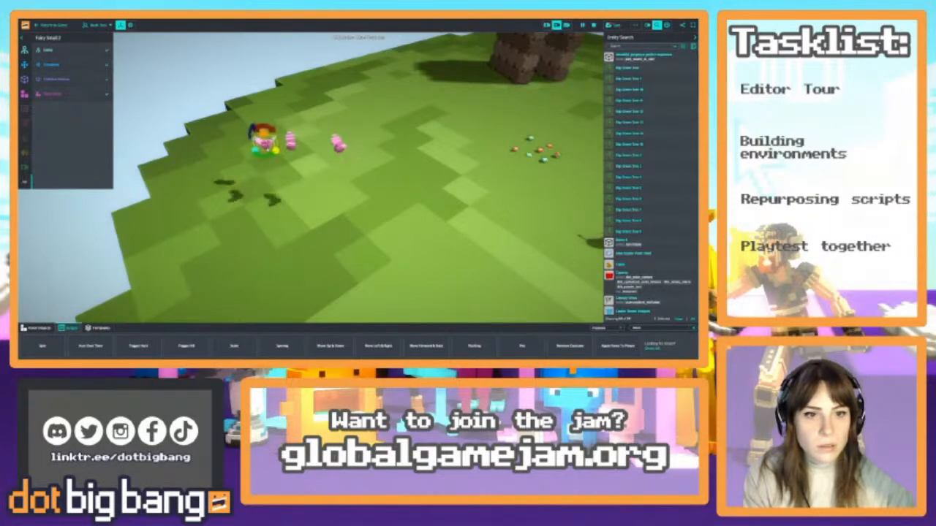
# Playtest the game to view the circling fairies from the character's position, and return to editing
pyautogui.click(52, 26)
pyautogui.press('d')
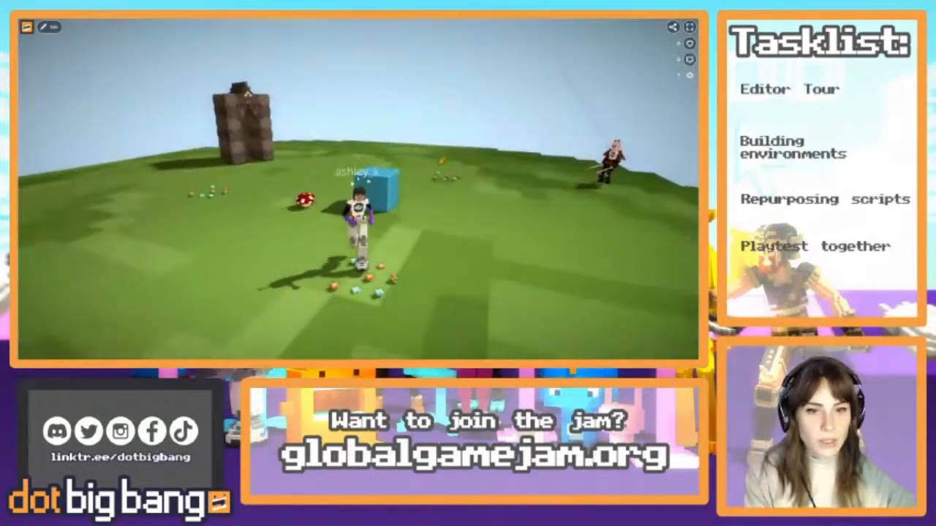
pyautogui.press('s')
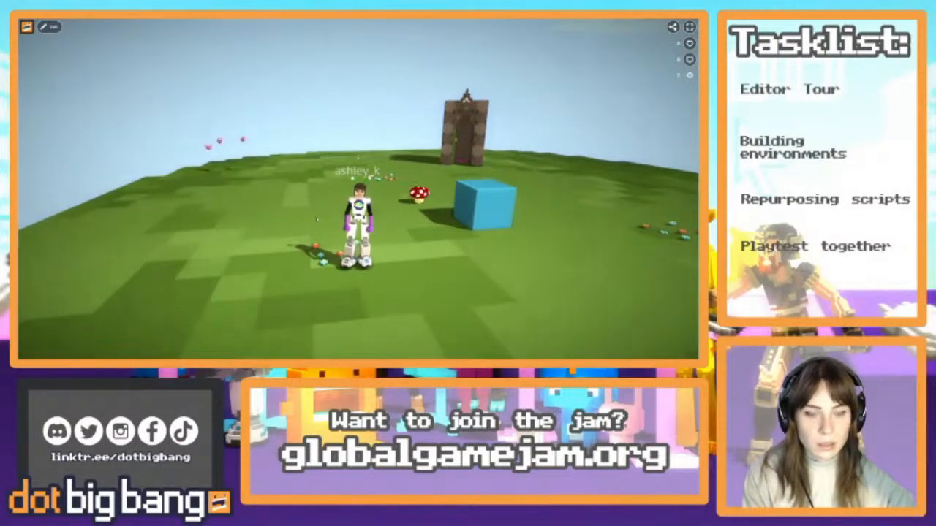
pyautogui.click(47, 29)
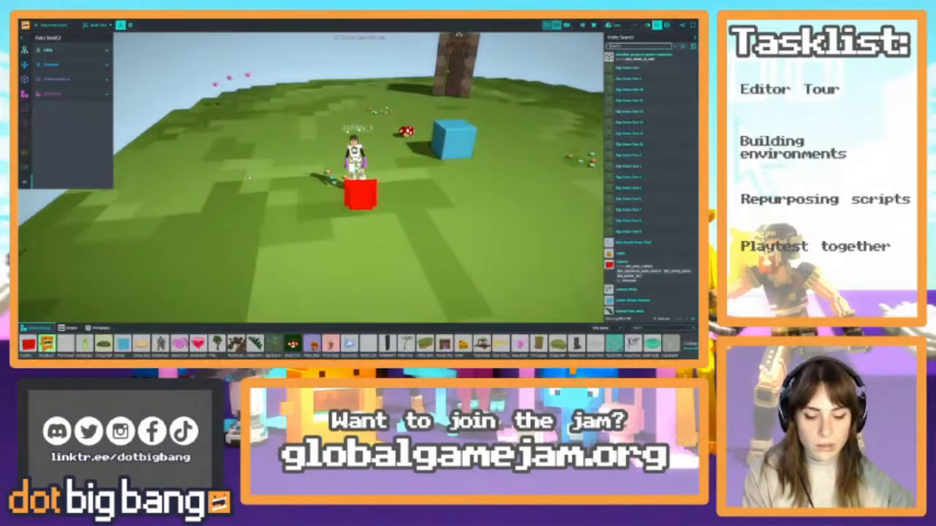
# Survey the castle island from the teleport block and castle to the spawn points
pyautogui.moveTo(241, 172); pyautogui.dragTo(187, 220, button='right')
pyautogui.press('w')
pyautogui.press('w')
pyautogui.press('e')
pyautogui.press('w')
pyautogui.press('w')
pyautogui.moveTo(351, 219); pyautogui.dragTo(339, 202, button='right')
pyautogui.press('w')
pyautogui.press('w')
pyautogui.press('w')
pyautogui.press('w')
pyautogui.press('w')
pyautogui.press('w')
pyautogui.press('w')
pyautogui.press('w')
pyautogui.press('s')
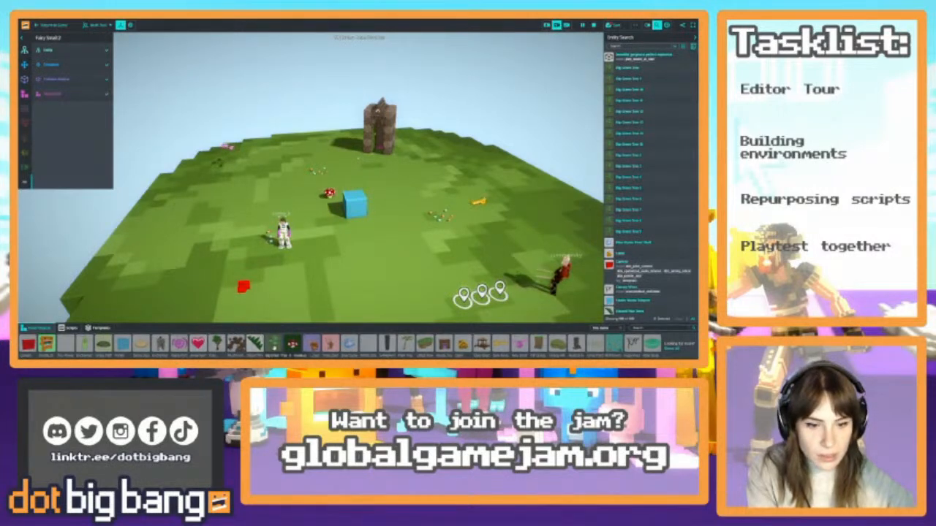
# Widen the object library from this game to all objects and search it for "magic"
pyautogui.click(618, 329)
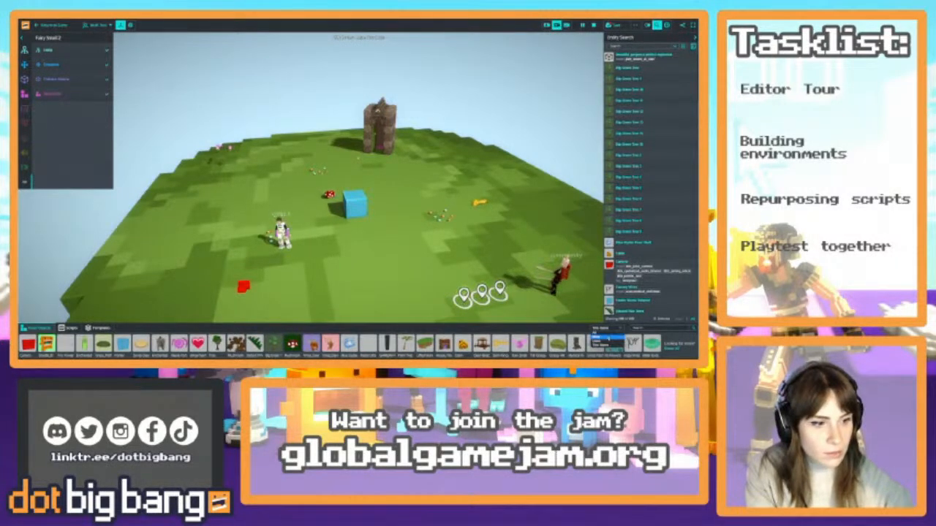
pyautogui.click(605, 334)
pyautogui.click(641, 329)
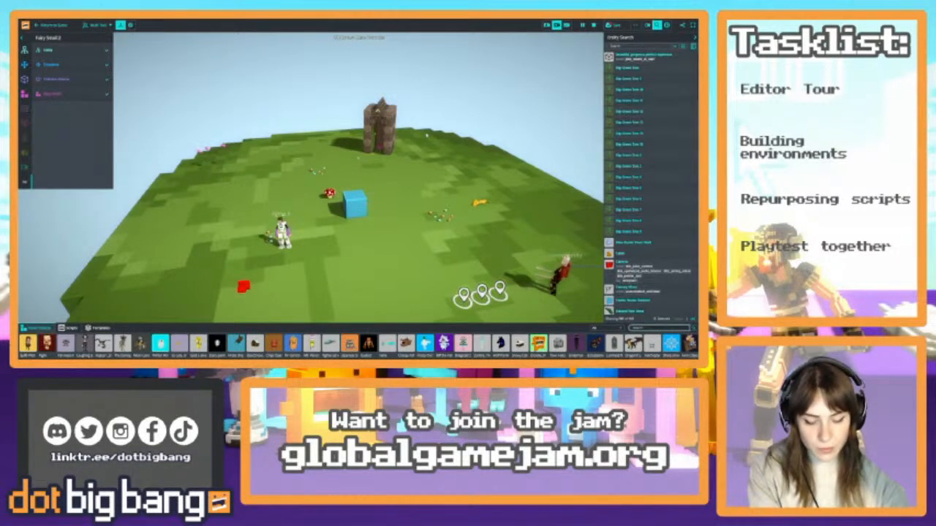
pyautogui.write('magic')
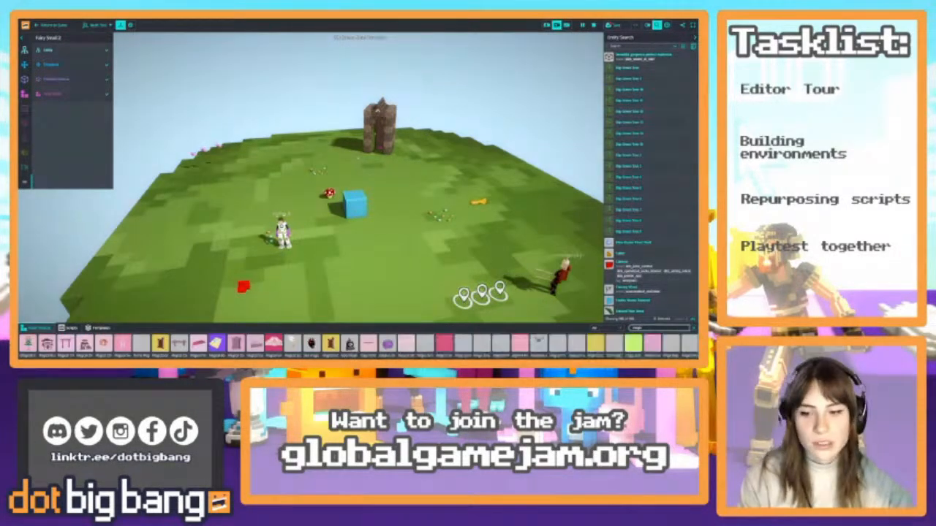
# Browse the magic-themed objects and place the purple magical book on the grass near the blue teleport block
pyautogui.hscroll(2, 452, 346)
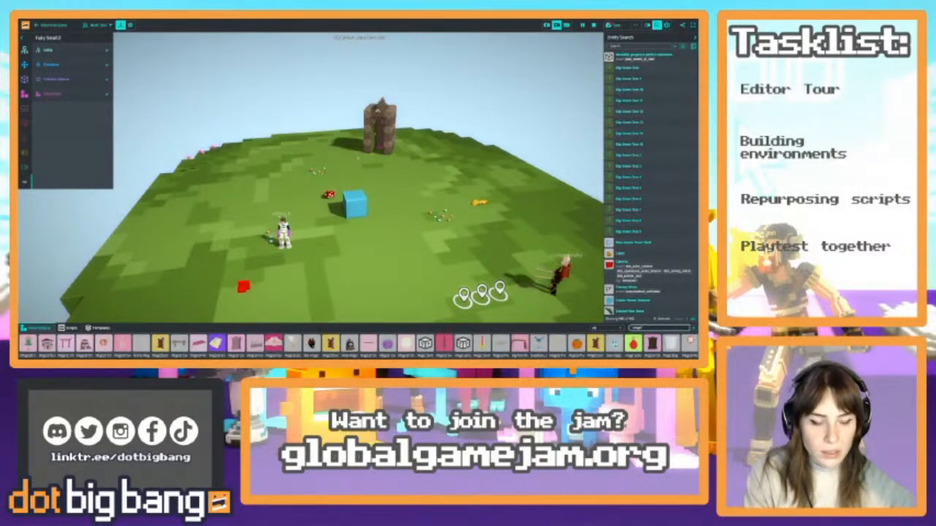
pyautogui.hscroll(4, 358, 345)
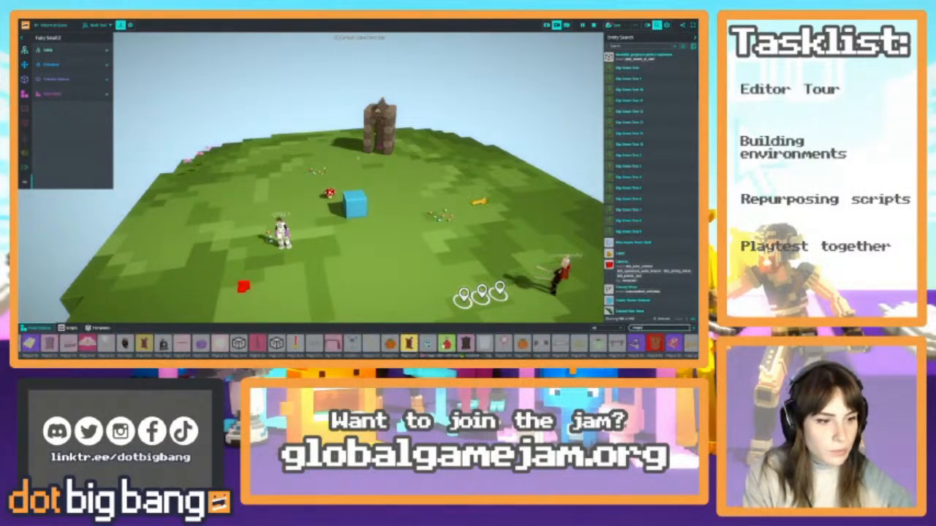
pyautogui.hscroll(4, 569, 357)
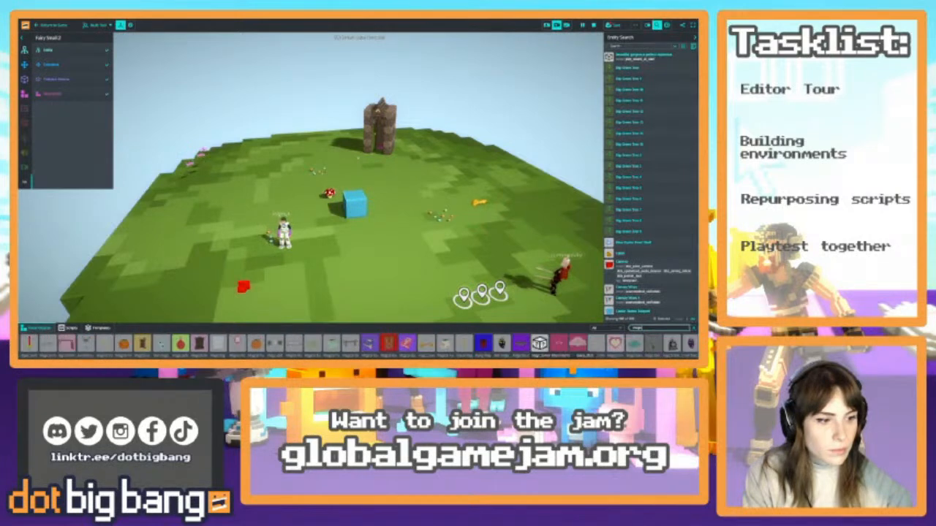
pyautogui.hscroll(6, 599, 357)
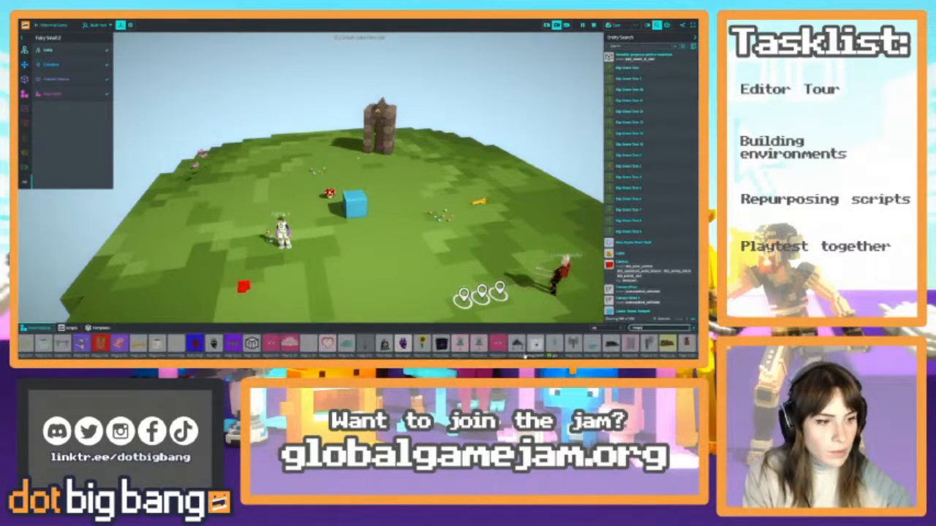
pyautogui.hscroll(8, 358, 345)
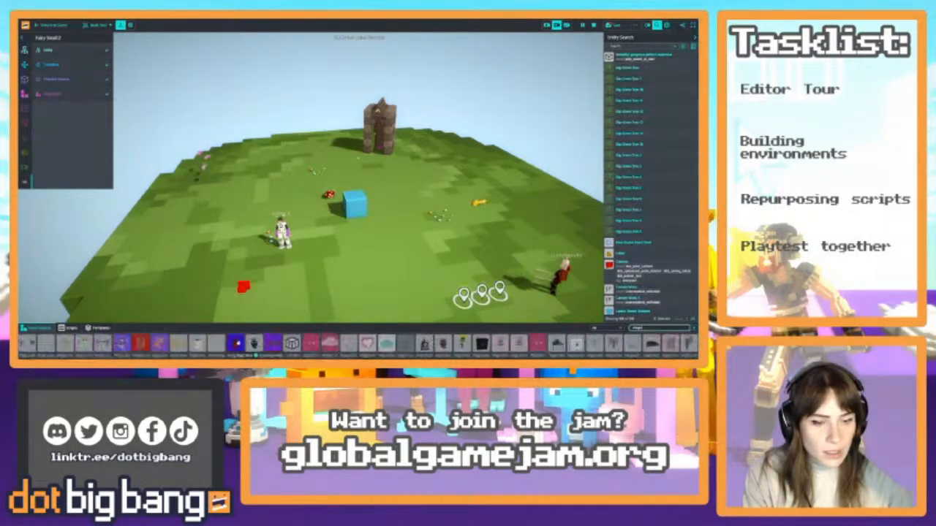
pyautogui.hscroll(-5, 358, 344)
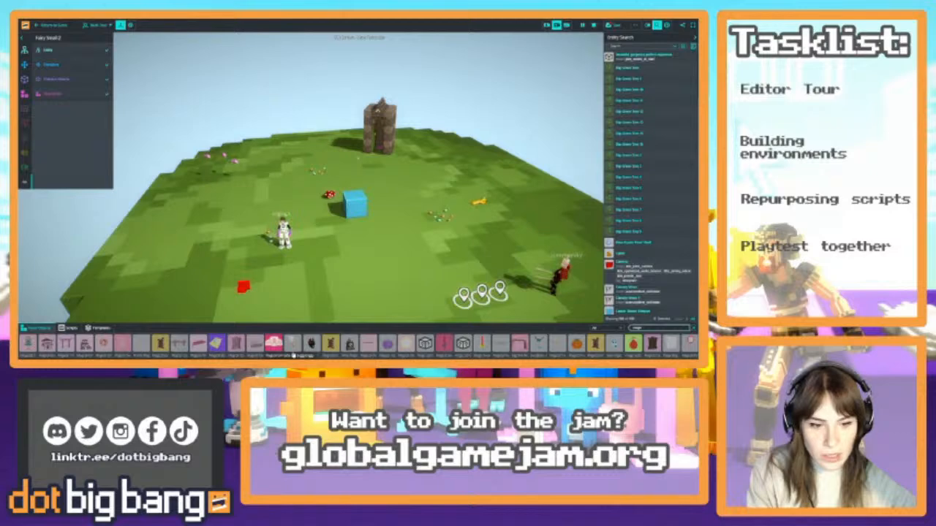
pyautogui.hscroll(3, 518, 354)
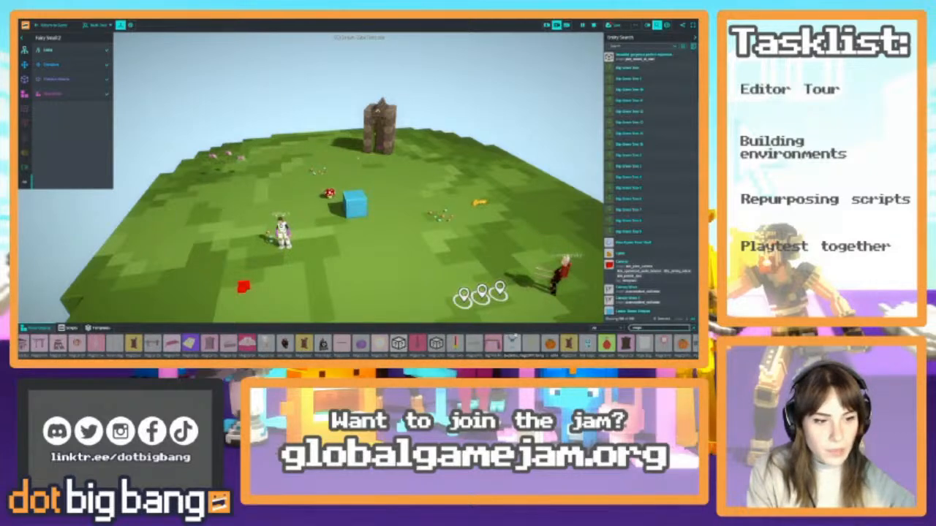
pyautogui.hscroll(4, 512, 344)
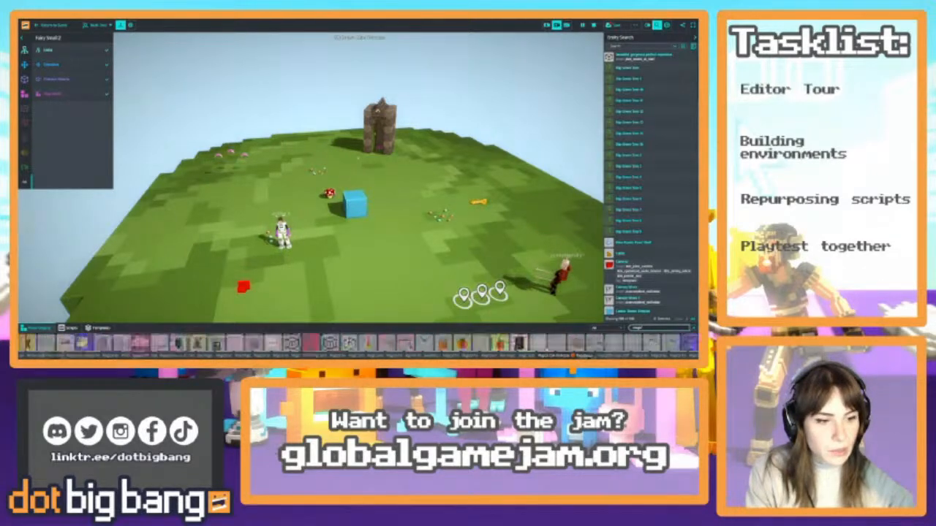
pyautogui.hscroll(6, 511, 354)
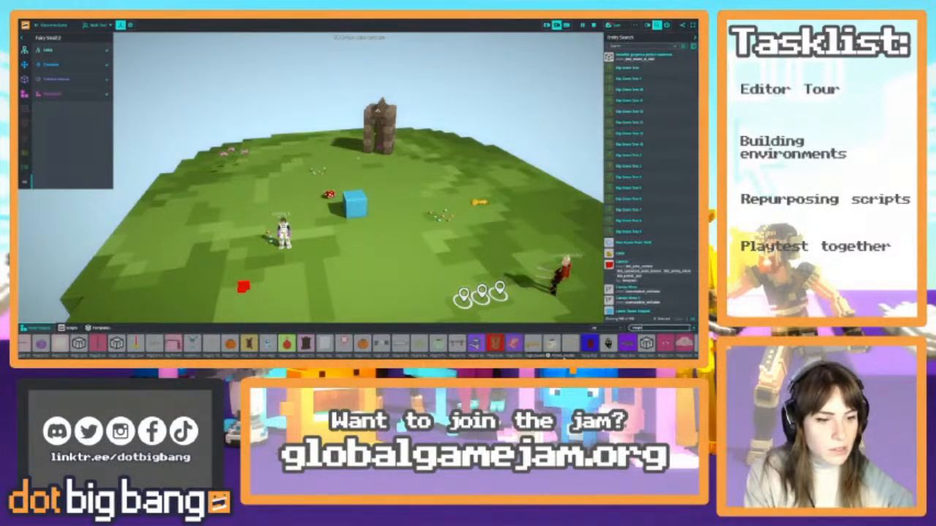
pyautogui.moveTo(476, 344); pyautogui.dragTo(389, 248)
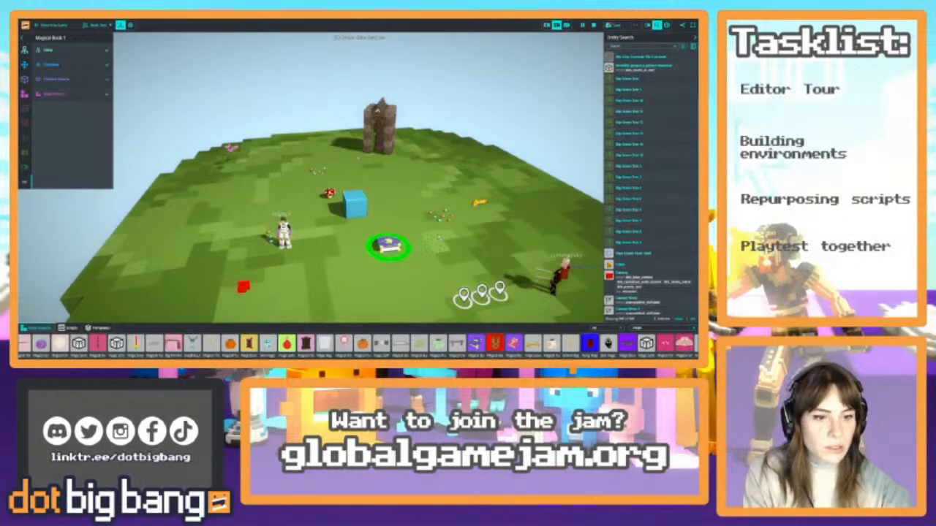
pyautogui.moveTo(389, 249); pyautogui.dragTo(431, 281, button='right')
pyautogui.press('w')
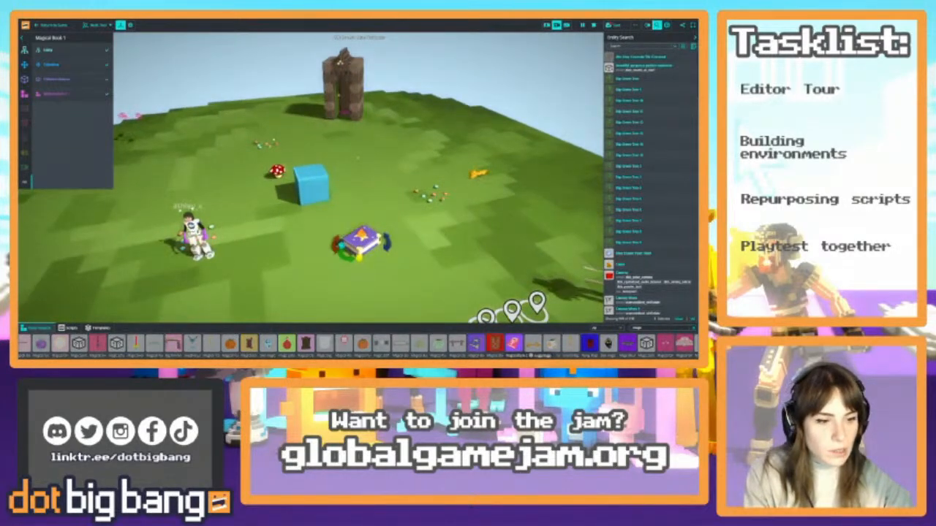
# Place the pink magical book near the castle and move the purple book beside it
pyautogui.moveTo(513, 344); pyautogui.dragTo(397, 136)
pyautogui.keyDown('shift'); pyautogui.click(364, 242); pyautogui.keyUp('shift')
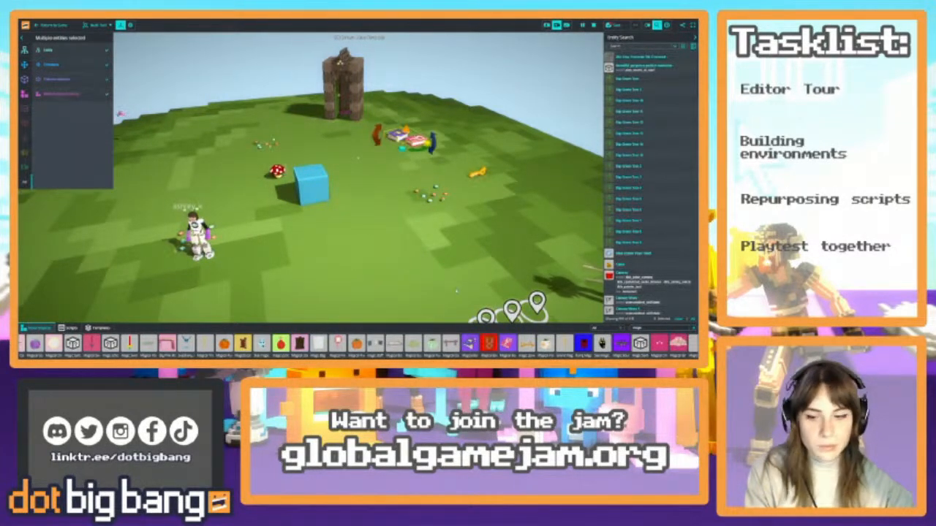
pyautogui.press('s')
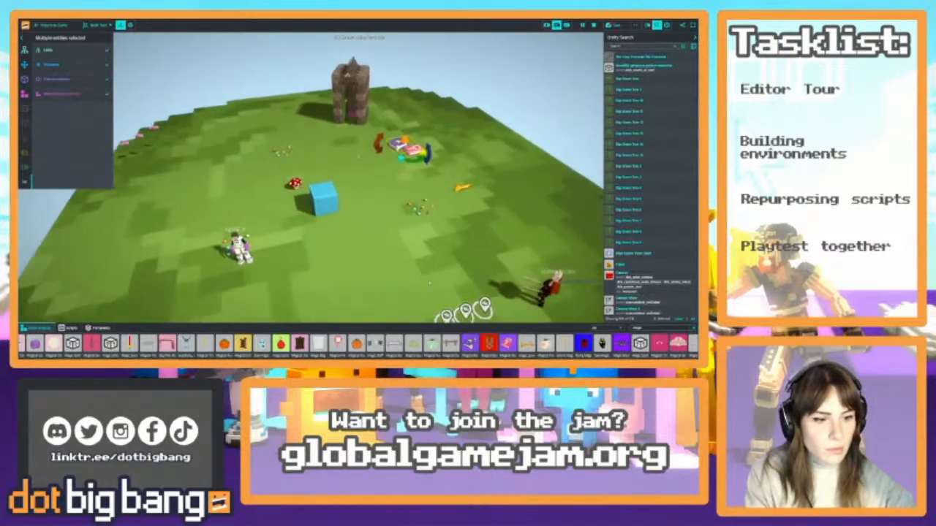
pyautogui.press('w')
# Place a Magical Oak Fence in front of the castle, add a second one, and arrange them on opposite sides of the entrance
pyautogui.moveTo(451, 343); pyautogui.dragTo(377, 151)
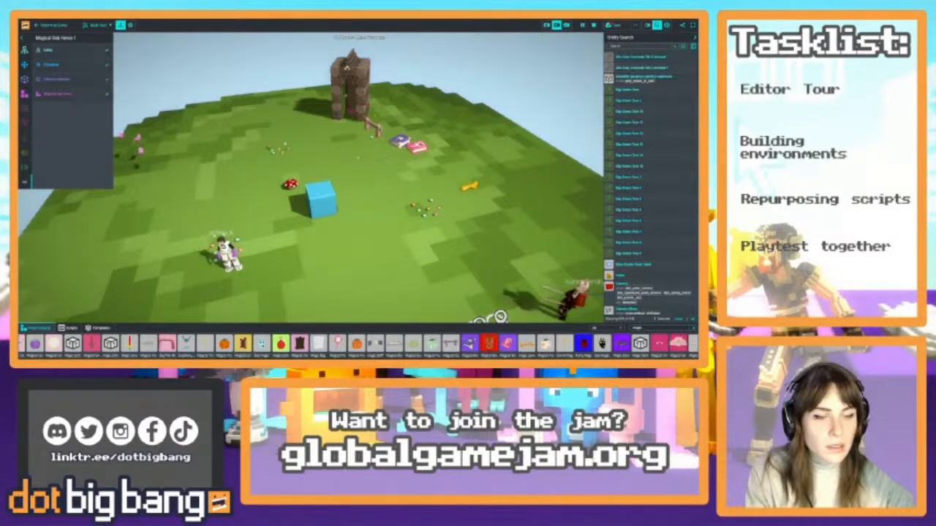
pyautogui.moveTo(347, 158); pyautogui.dragTo(323, 160)
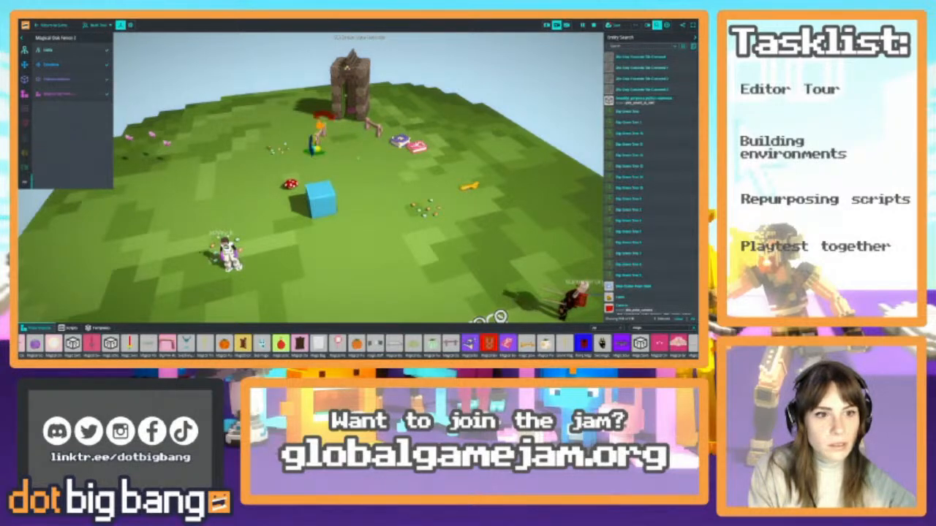
pyautogui.click(373, 128)
pyautogui.moveTo(383, 142); pyautogui.dragTo(377, 146)
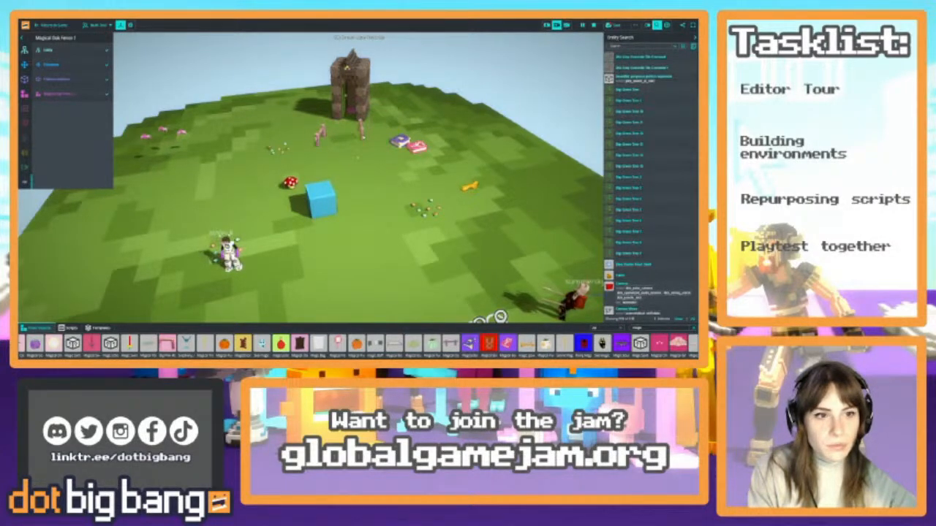
pyautogui.click(320, 135)
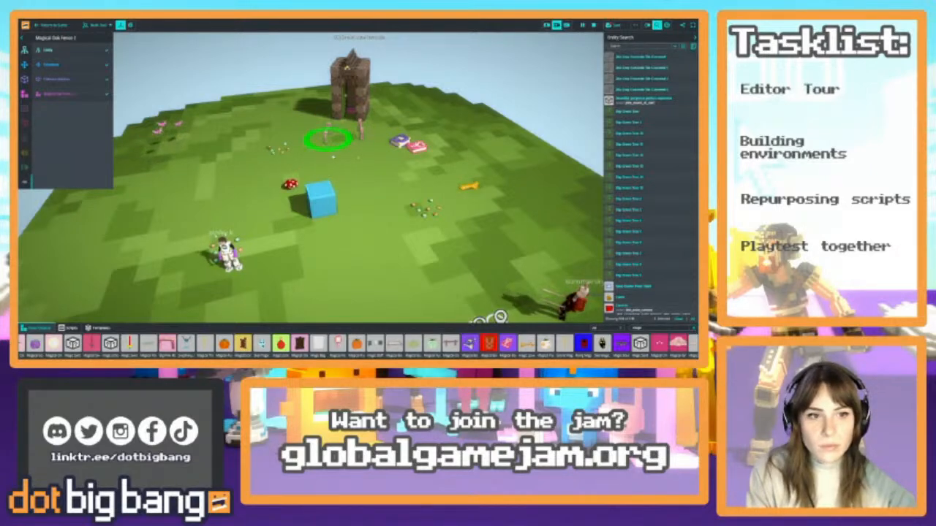
pyautogui.moveTo(334, 156); pyautogui.dragTo(332, 150)
# Duplicate the fence pieces and line them up to extend both rows away from the castle as a path
pyautogui.moveTo(359, 158); pyautogui.dragTo(360, 195, button='right')
pyautogui.hotkey('ctrl', 'v')
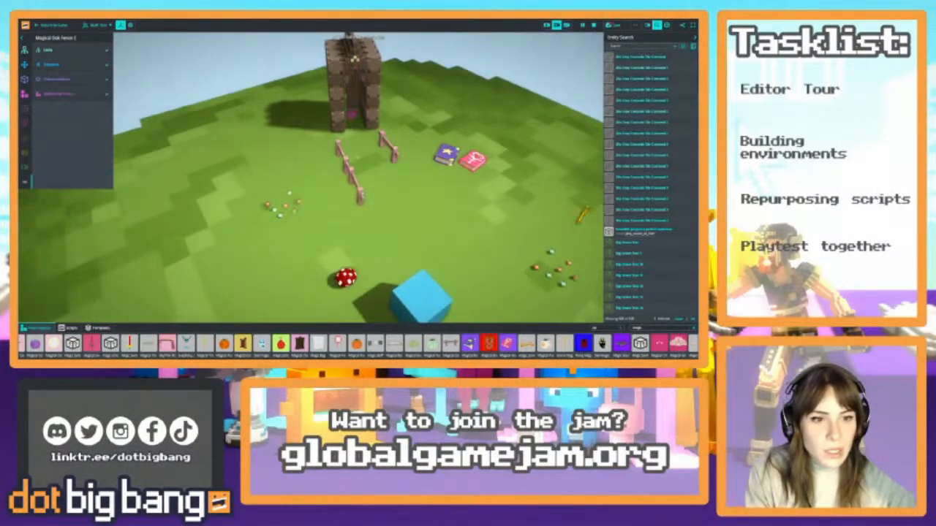
pyautogui.moveTo(367, 214); pyautogui.dragTo(348, 198)
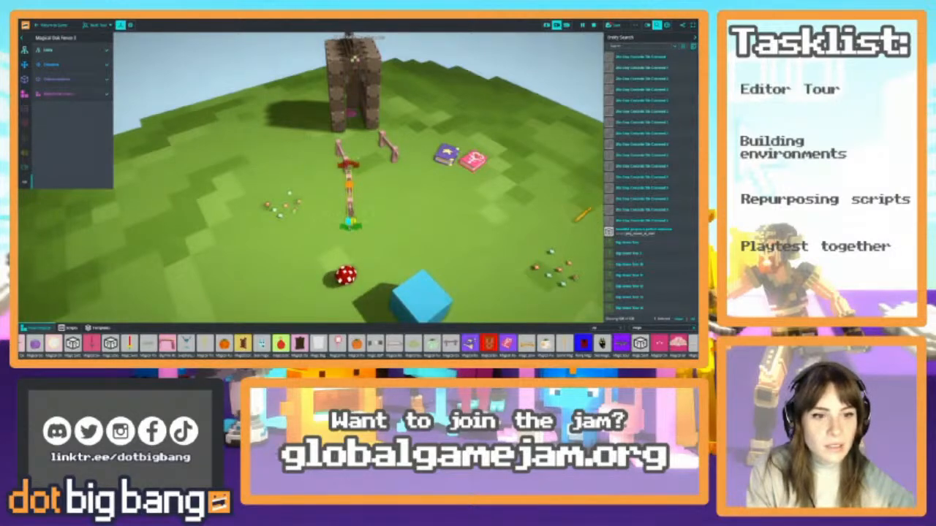
pyautogui.hotkey('ctrl', 'v')
pyautogui.click(391, 149)
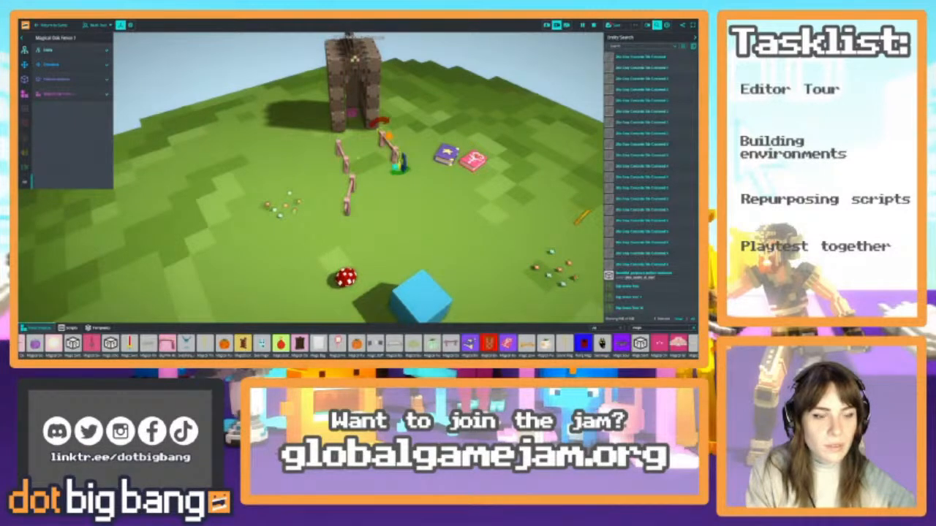
pyautogui.moveTo(418, 198); pyautogui.dragTo(432, 254)
pyautogui.moveTo(432, 254); pyautogui.dragTo(428, 223, button='right')
# Move the blue home teleport block away from the castle, beyond the fence rows towards the spawn points
pyautogui.press('s')
pyautogui.click(296, 210)
pyautogui.keyDown('alt'); pyautogui.moveTo(296, 210); pyautogui.dragTo(308, 302); pyautogui.keyUp('alt')
pyautogui.click(282, 286)
pyautogui.moveTo(310, 301); pyautogui.dragTo(340, 258, button='right')
pyautogui.press('s')
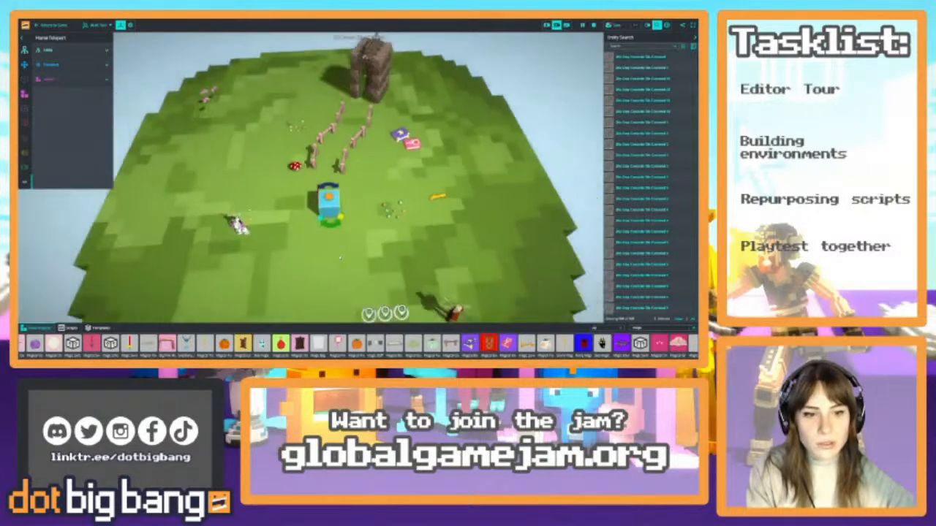
pyautogui.press('s')
pyautogui.moveTo(329, 204); pyautogui.dragTo(321, 233)
# Select all three player spawn points and move them together in front of the blue home teleport block
pyautogui.click(366, 291)
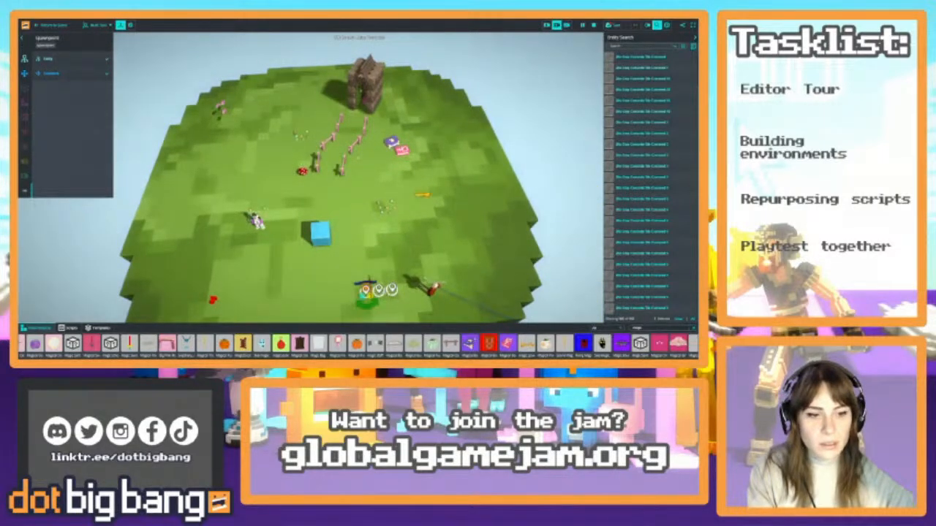
pyautogui.keyDown('shift'); pyautogui.click(378, 290); pyautogui.keyUp('shift')
pyautogui.keyDown('shift'); pyautogui.click(391, 290); pyautogui.keyUp('shift')
pyautogui.moveTo(379, 290); pyautogui.dragTo(352, 290)
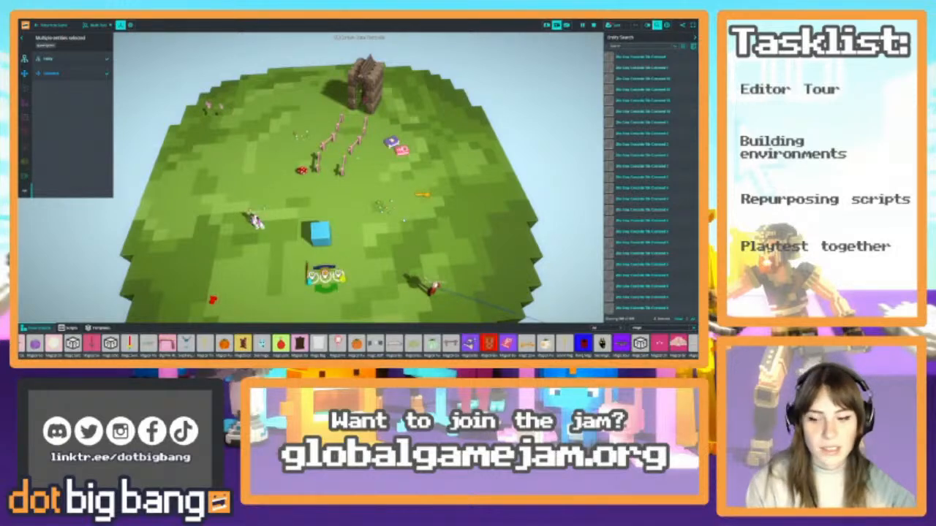
# Move the red mushroom up beside the fence row, close to the castle
pyautogui.press('w')
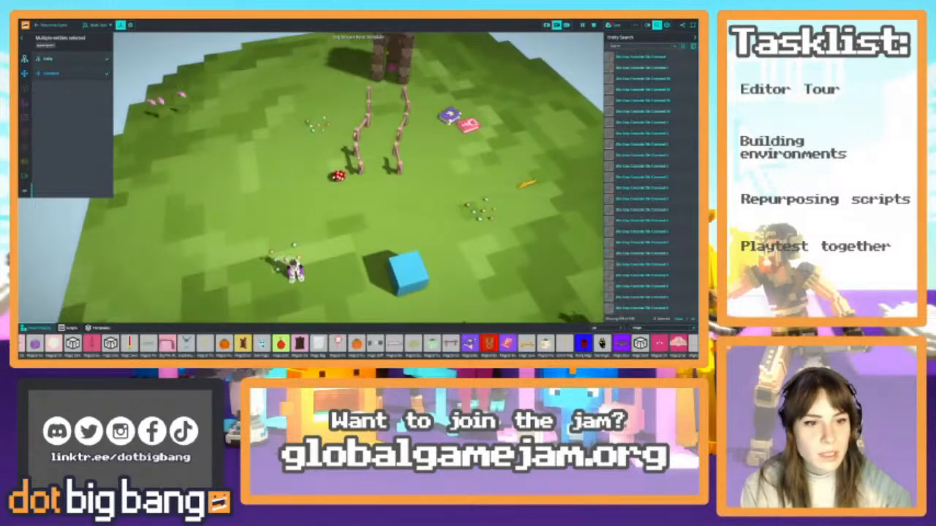
pyautogui.click(338, 176)
pyautogui.moveTo(337, 178); pyautogui.dragTo(350, 114)
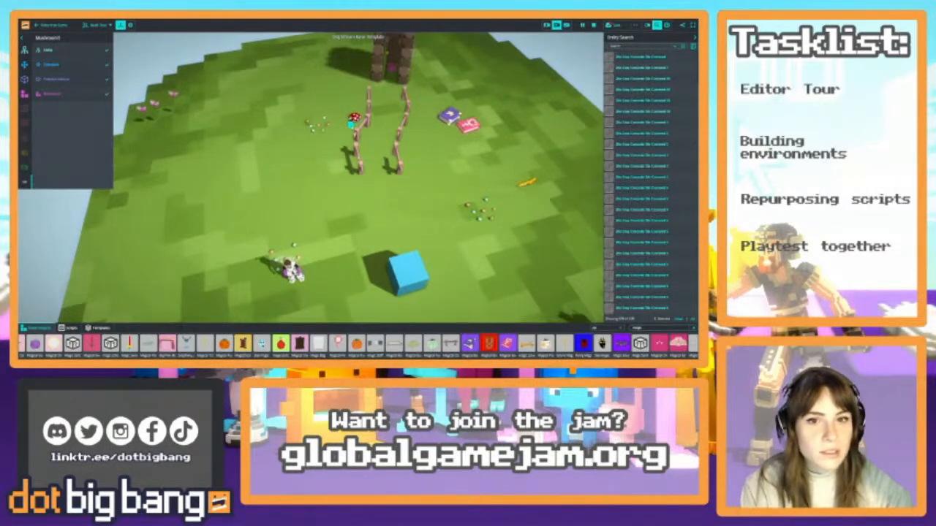
pyautogui.moveTo(354, 119); pyautogui.dragTo(355, 81, button='right')
pyautogui.press('s')
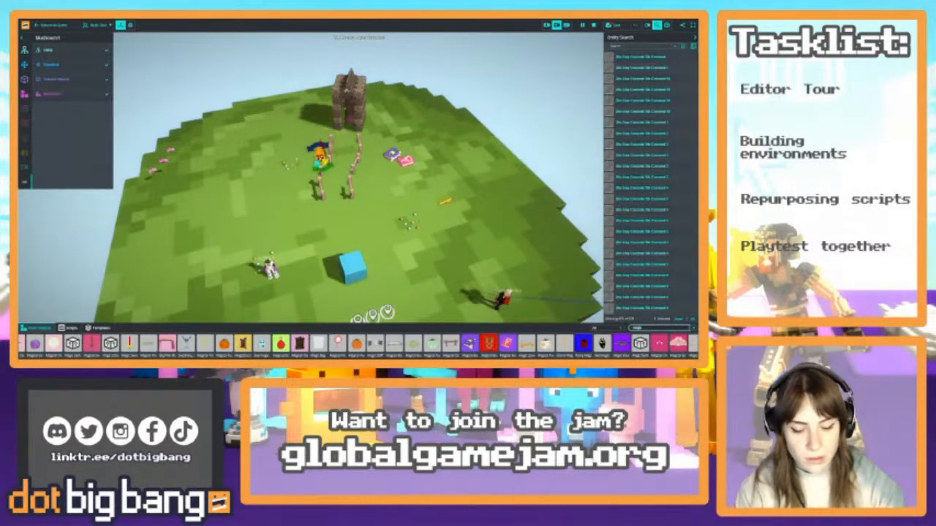
# Search the model library for flowers and place a Tiny Flowers cluster on the open grass away from the path
pyautogui.write('trees')
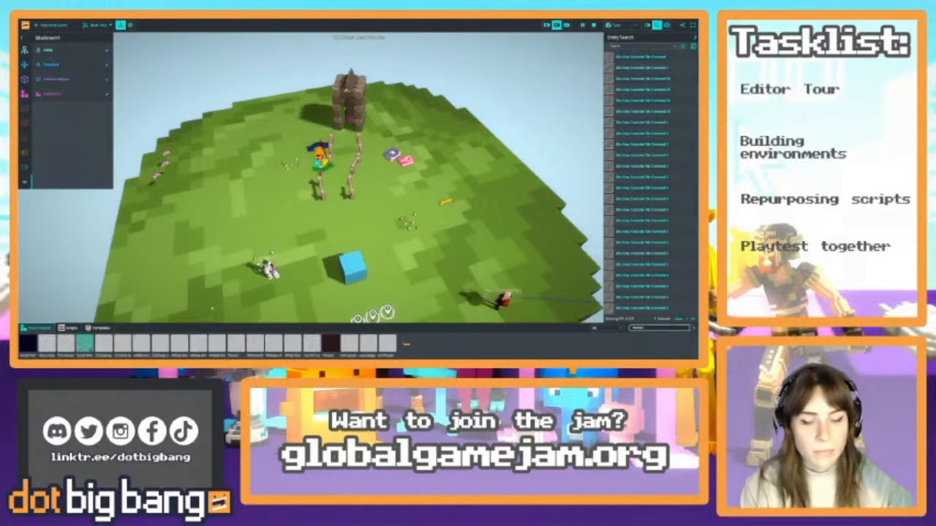
pyautogui.moveTo(236, 344); pyautogui.dragTo(212, 218)
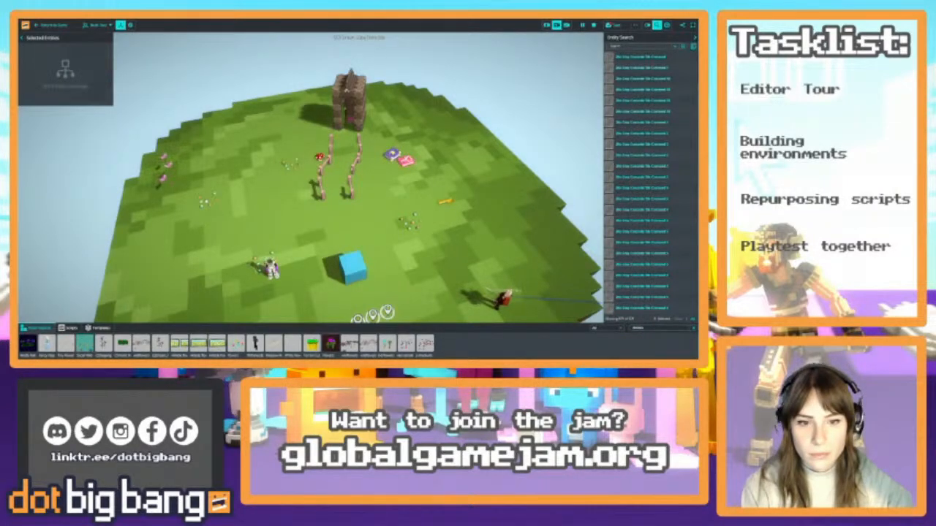
pyautogui.click(205, 202)
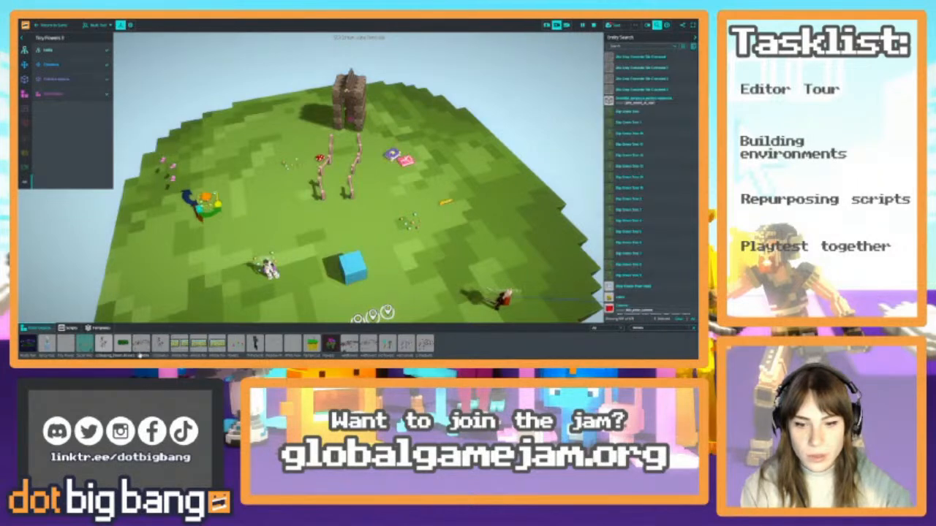
# Place a large wildflower patch on the grass, with a duplicate beside the fenced path near the books
pyautogui.moveTo(140, 345); pyautogui.dragTo(287, 219)
pyautogui.hotkey('ctrl', 'd')
pyautogui.press('Escape')
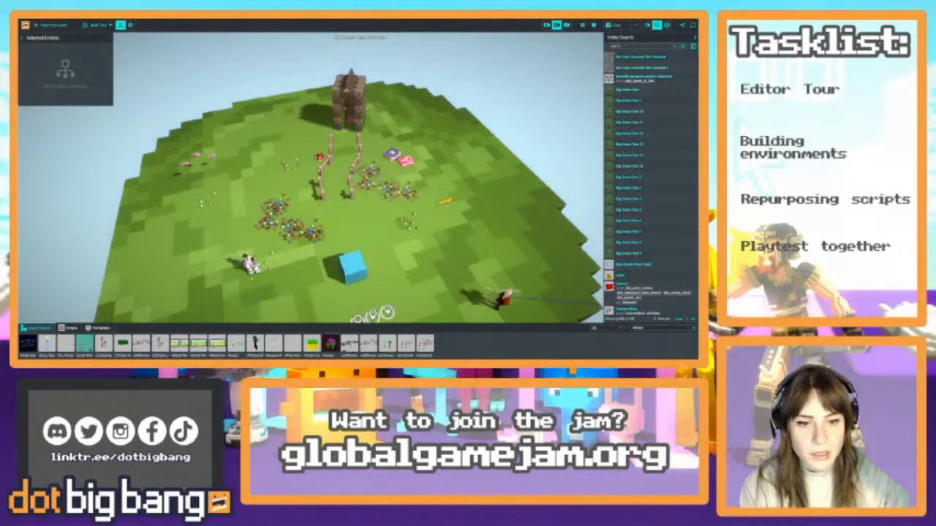
# Move the player next to the blue teleport block and shift the nearby wildflower patch farther out on the grass
pyautogui.click(250, 263)
pyautogui.moveTo(293, 291); pyautogui.dragTo(309, 293)
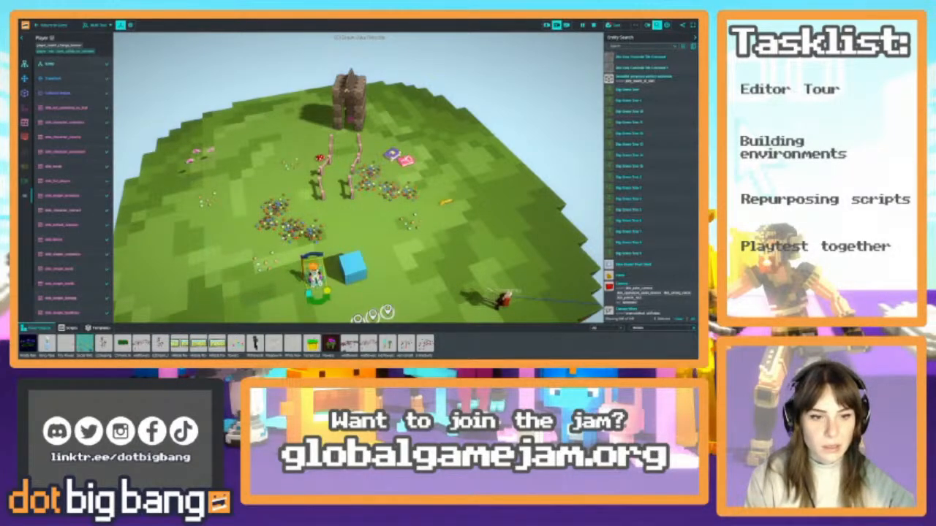
pyautogui.click(297, 230)
pyautogui.moveTo(297, 257); pyautogui.dragTo(283, 214)
# Gather the scattered Tiny Flowers clusters into one group on the opposite side of the teleport block from the player
pyautogui.click(262, 259)
pyautogui.click(263, 263)
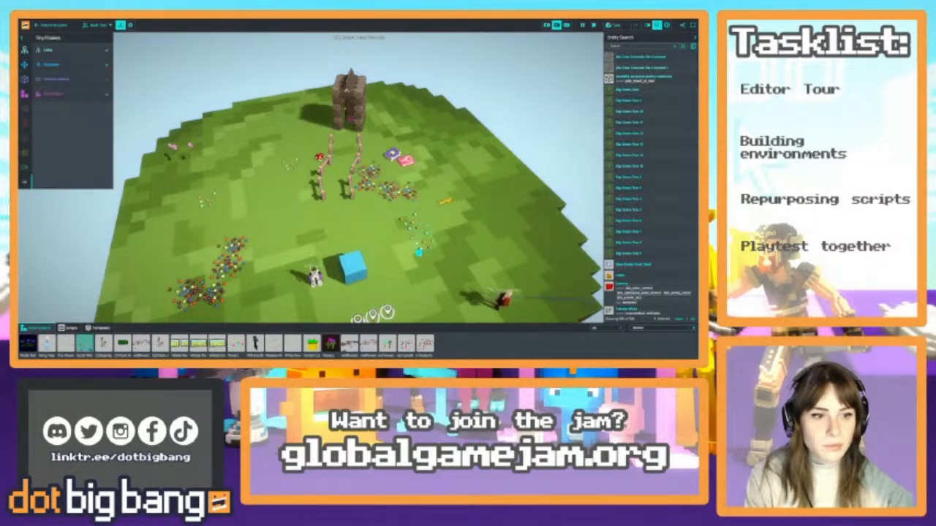
pyautogui.moveTo(421, 245); pyautogui.dragTo(446, 250)
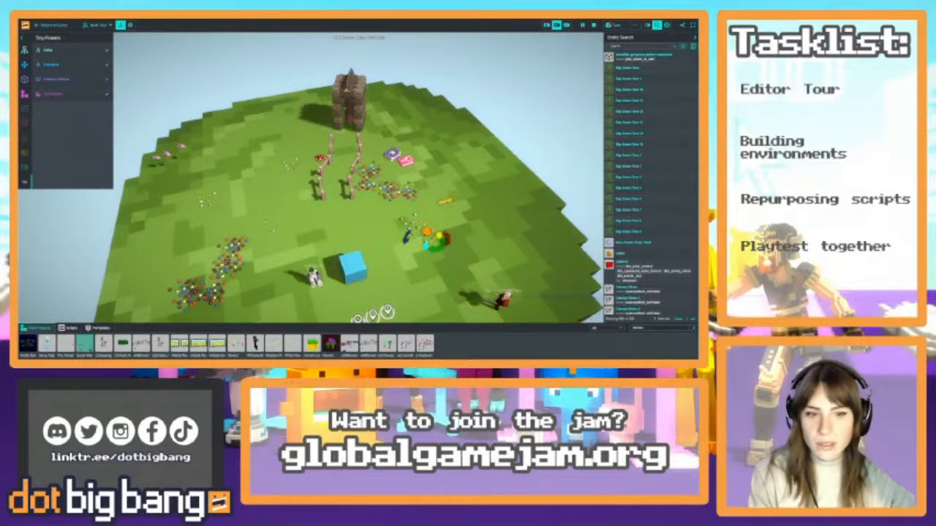
pyautogui.click(207, 203)
pyautogui.moveTo(198, 210); pyautogui.dragTo(437, 273)
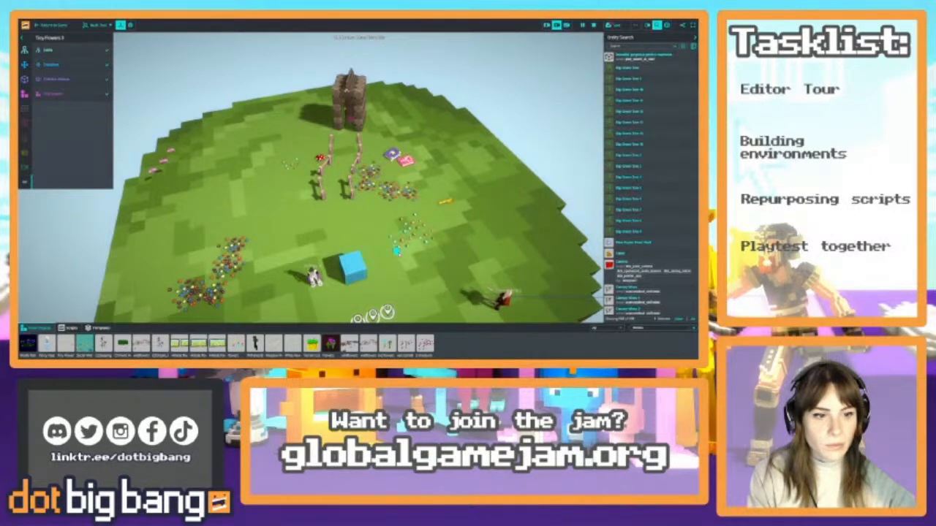
pyautogui.moveTo(400, 254); pyautogui.dragTo(401, 254)
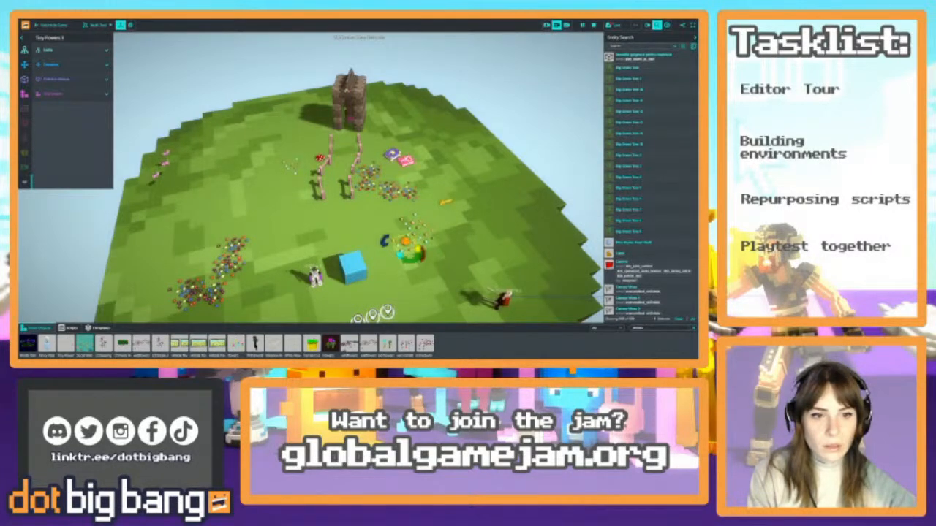
pyautogui.click(292, 167)
pyautogui.moveTo(286, 172); pyautogui.dragTo(407, 259)
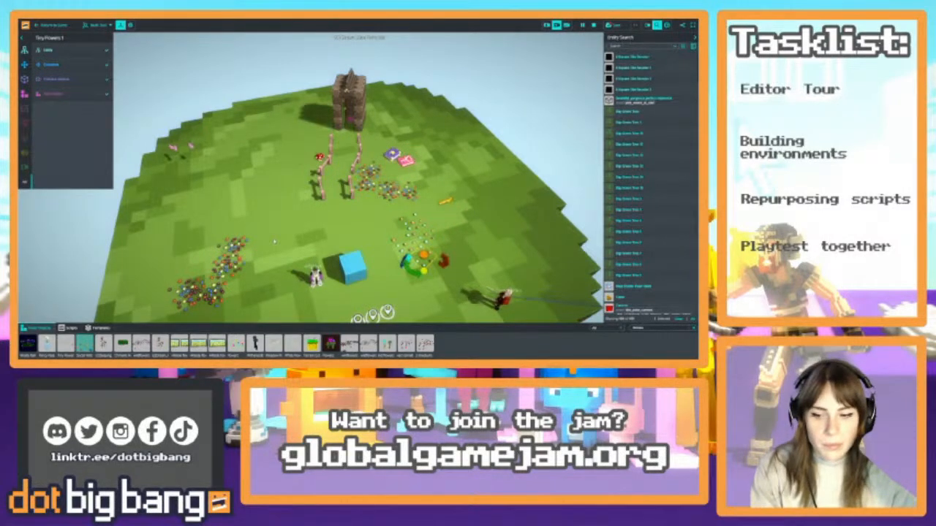
# Rotate the outlying wildflower patch and duplicate it, placing the copy beside the castle on the mushroom side
pyautogui.moveTo(358, 178); pyautogui.dragTo(322, 175, button='right')
pyautogui.press('s')
pyautogui.moveTo(252, 198); pyautogui.dragTo(199, 236, button='right')
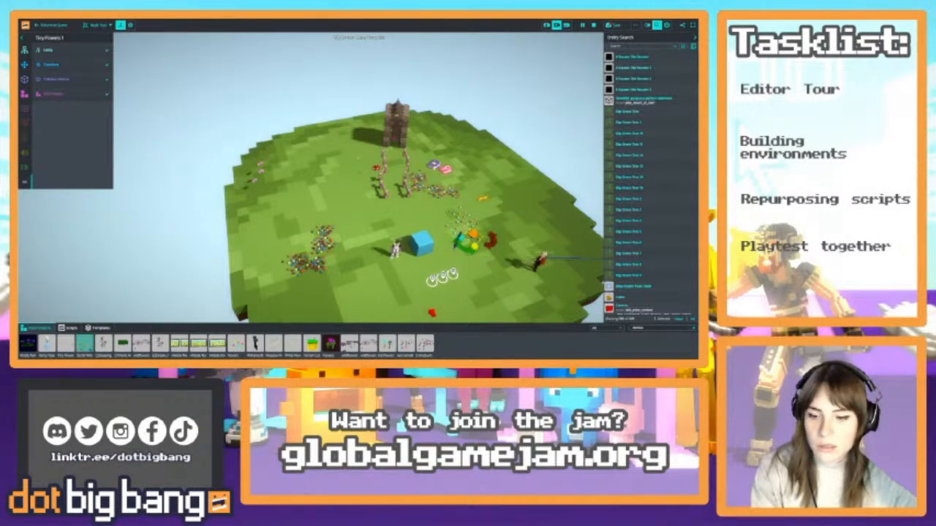
pyautogui.moveTo(358, 158); pyautogui.dragTo(331, 197, button='right')
pyautogui.press('w')
pyautogui.press('s')
pyautogui.press('a')
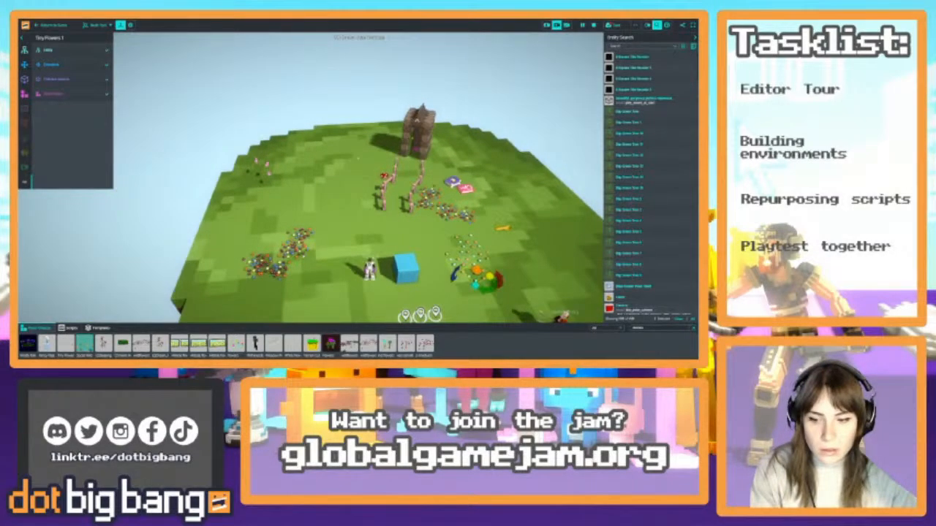
pyautogui.press('Escape')
pyautogui.click(279, 252)
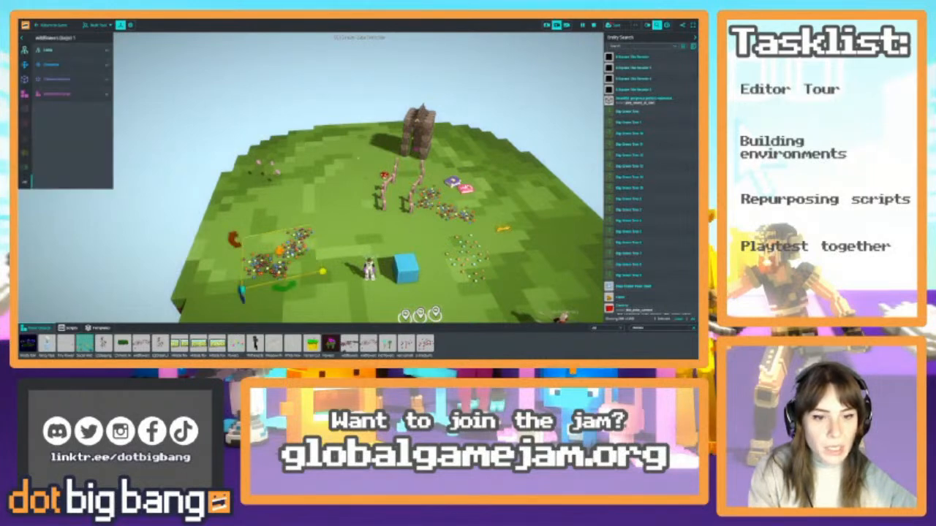
pyautogui.moveTo(278, 251)
pyautogui.mouseDown()
pyautogui.moveTo(288, 241)
pyautogui.moveTo(289, 252)
pyautogui.mouseUp()
pyautogui.moveTo(295, 290); pyautogui.dragTo(300, 288)
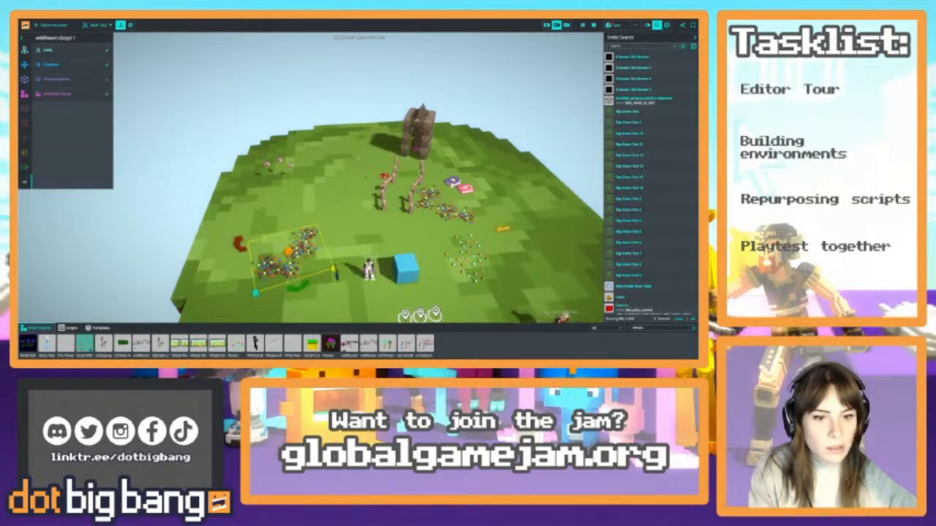
pyautogui.hotkey('ctrl', 'd')
pyautogui.moveTo(288, 252); pyautogui.dragTo(380, 171)
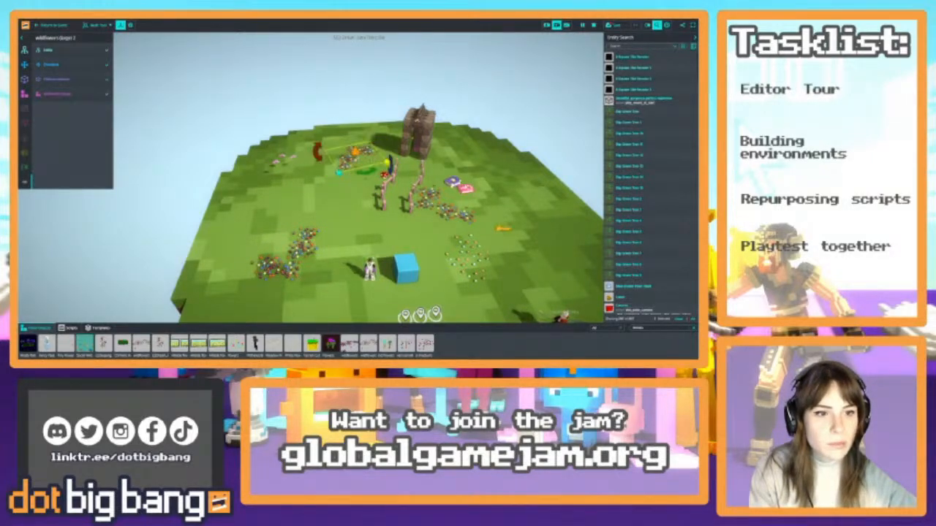
# Select the grouped Tiny Flowers clusters and move them together towards the island's edge, beyond the yellow item
pyautogui.moveTo(380, 172); pyautogui.dragTo(479, 197, button='right')
pyautogui.press('w')
pyautogui.click(433, 212)
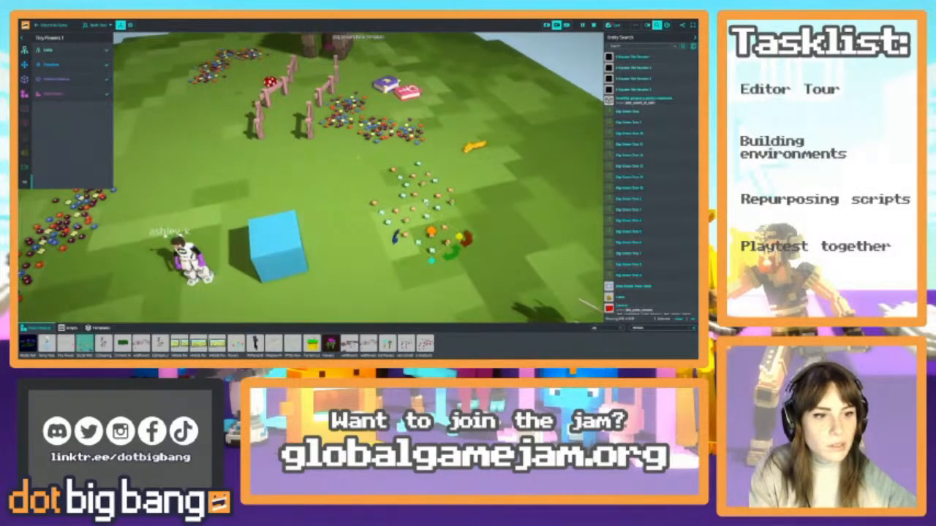
pyautogui.keyDown('shift'); pyautogui.click(398, 192); pyautogui.keyUp('shift')
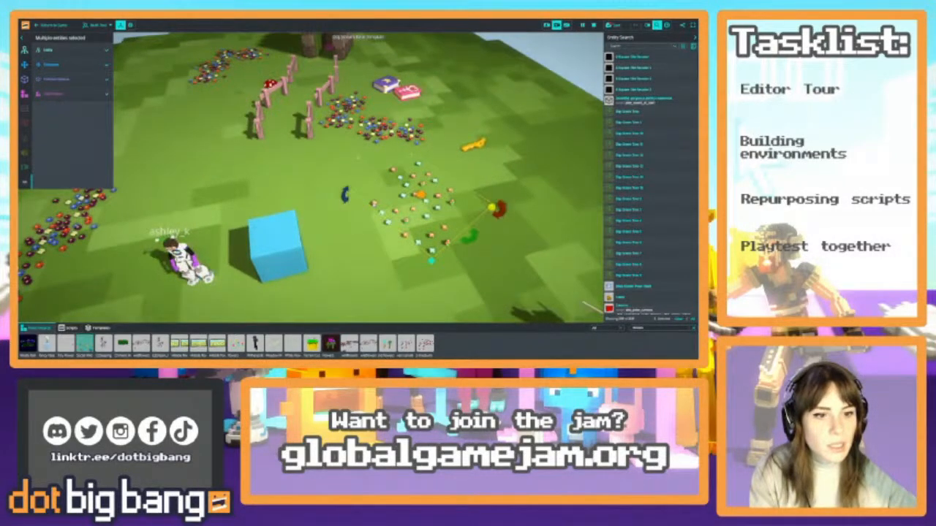
pyautogui.press('s')
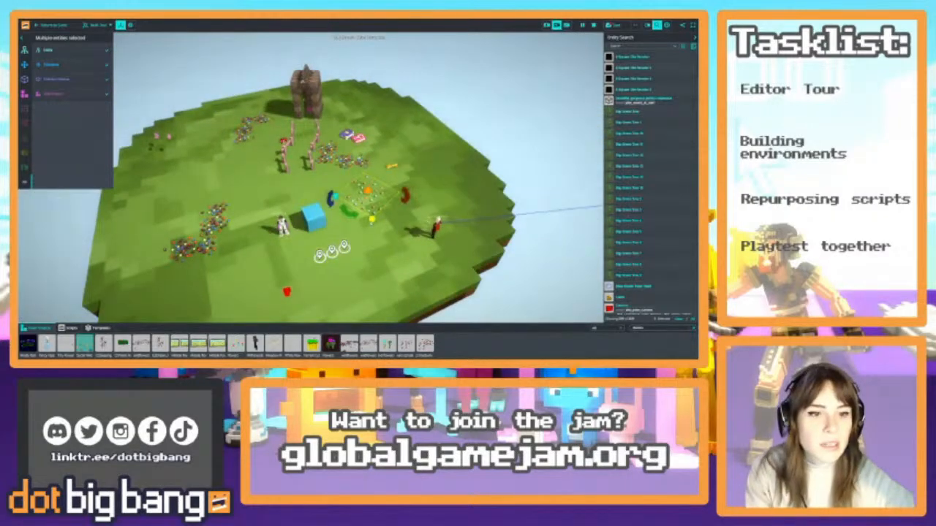
pyautogui.moveTo(335, 196); pyautogui.dragTo(407, 182)
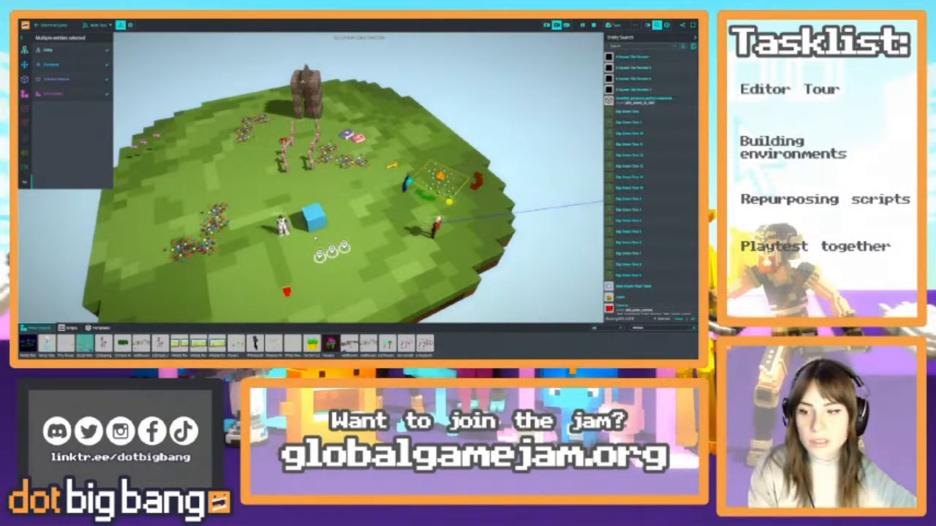
pyautogui.moveTo(315, 237); pyautogui.dragTo(318, 228, button='right')
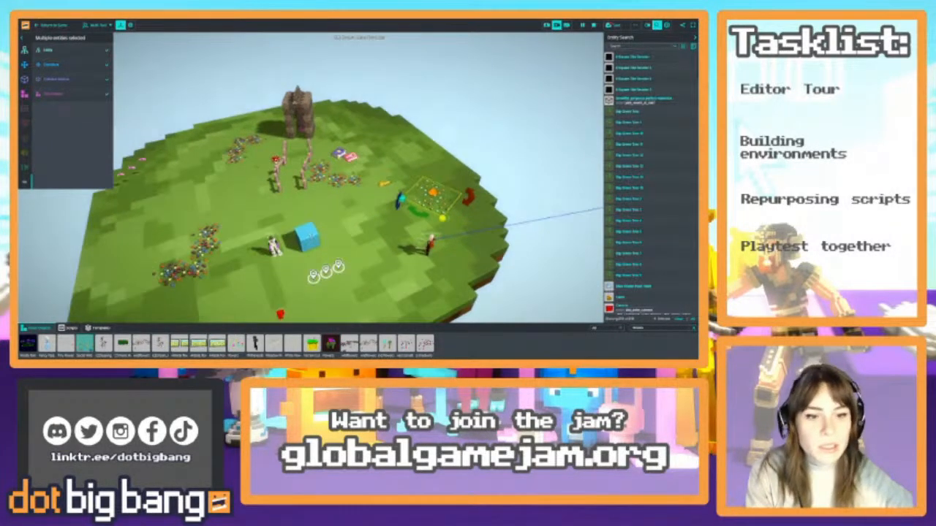
pyautogui.click(310, 238)
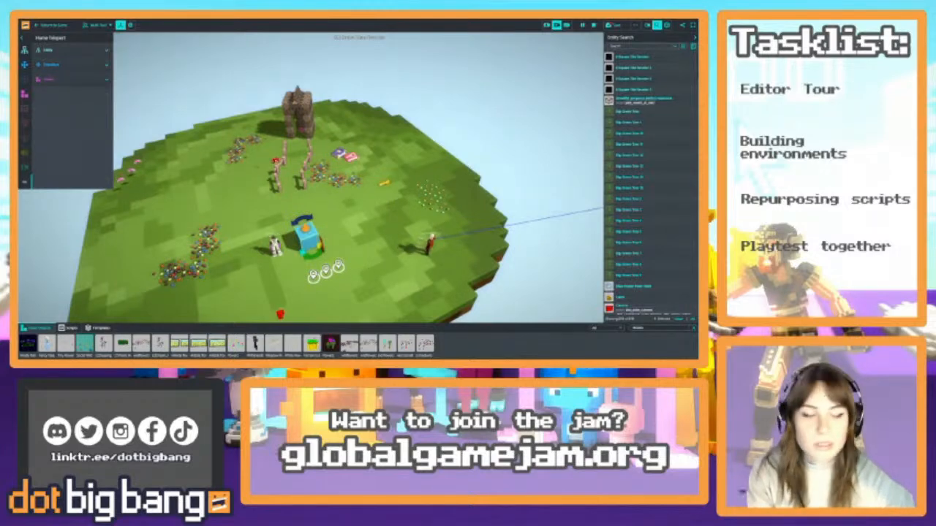
pyautogui.moveTo(386, 252); pyautogui.dragTo(391, 235, button='right')
pyautogui.scroll(-2, 386, 252)
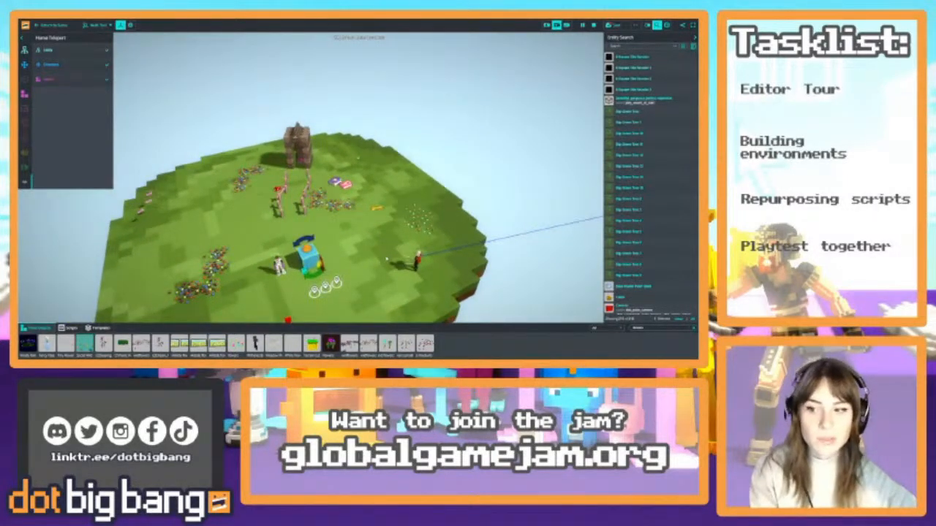
pyautogui.moveTo(386, 258); pyautogui.dragTo(394, 275, button='right')
pyautogui.click(359, 257)
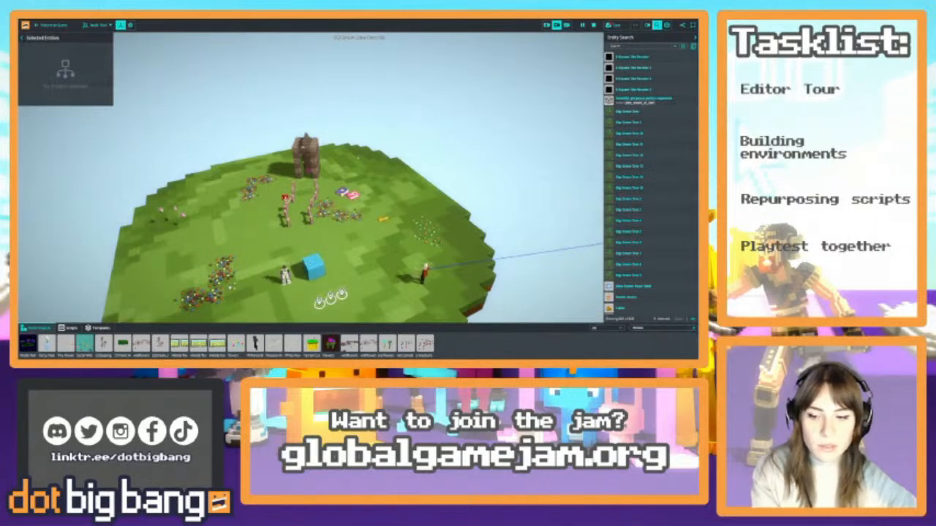
# Add a White Flowers cluster at the edge of the wildflower patch near the player
pyautogui.click(226, 290)
pyautogui.moveTo(226, 290); pyautogui.dragTo(420, 295, button='right')
pyautogui.press('w')
pyautogui.press('w')
pyautogui.press('s')
pyautogui.press('w')
pyautogui.press('w')
pyautogui.press('s')
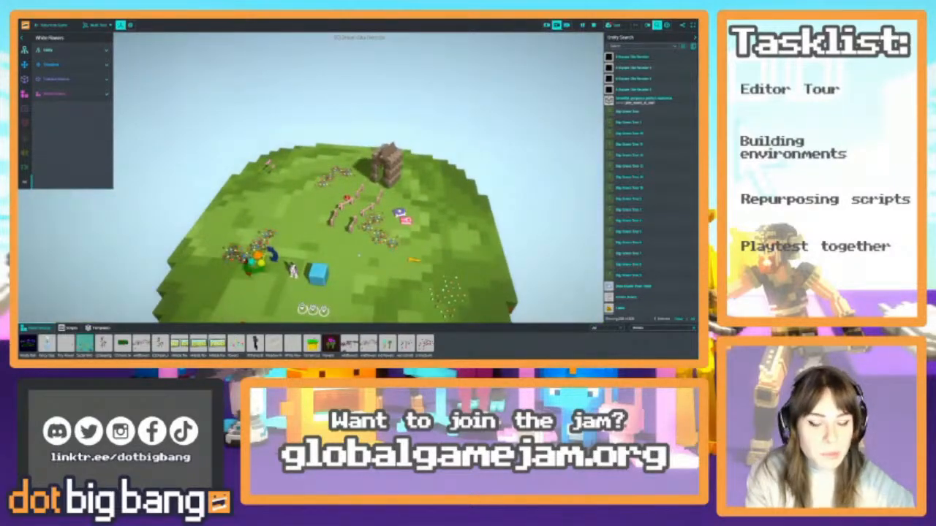
pyautogui.moveTo(359, 255); pyautogui.dragTo(353, 228, button='right')
pyautogui.click(303, 273)
pyautogui.press('w')
pyautogui.press('s')
pyautogui.press('s')
pyautogui.press('d')
pyautogui.press('s')
pyautogui.press('a')
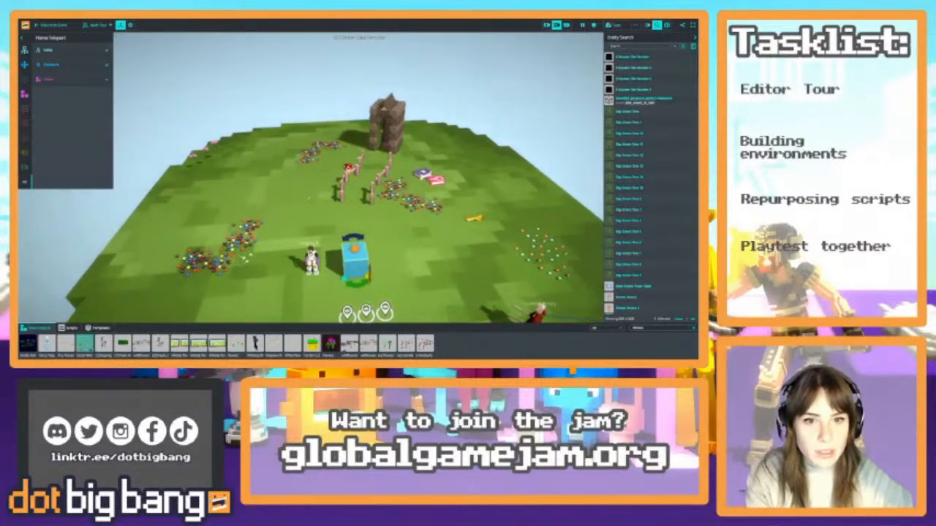
# Search the scene's entities for "spawn" and select the matching entity
pyautogui.scroll(-10, 665, 259)
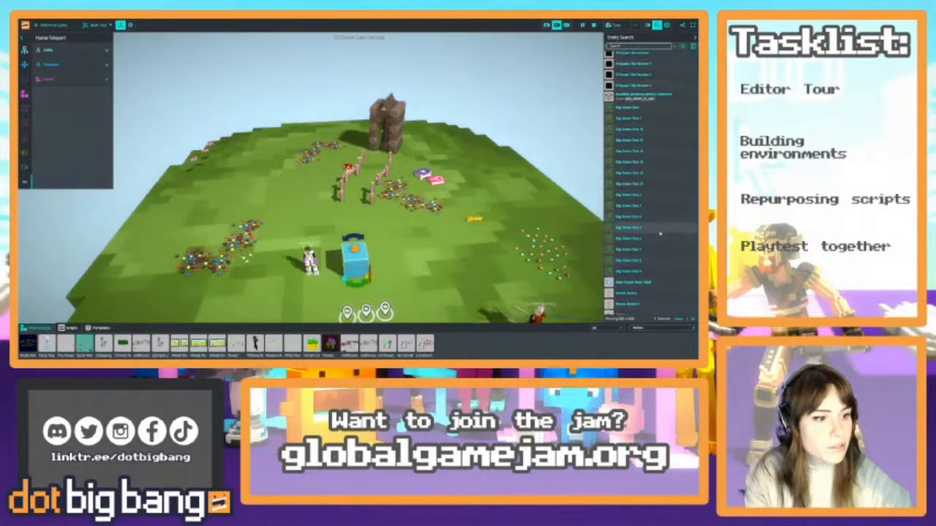
pyautogui.scroll(-10, 665, 258)
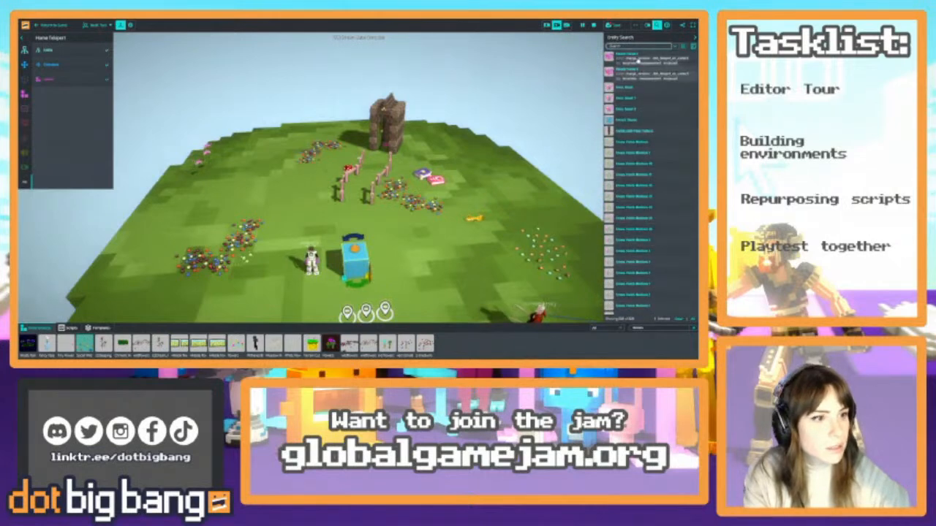
pyautogui.write('spawn')
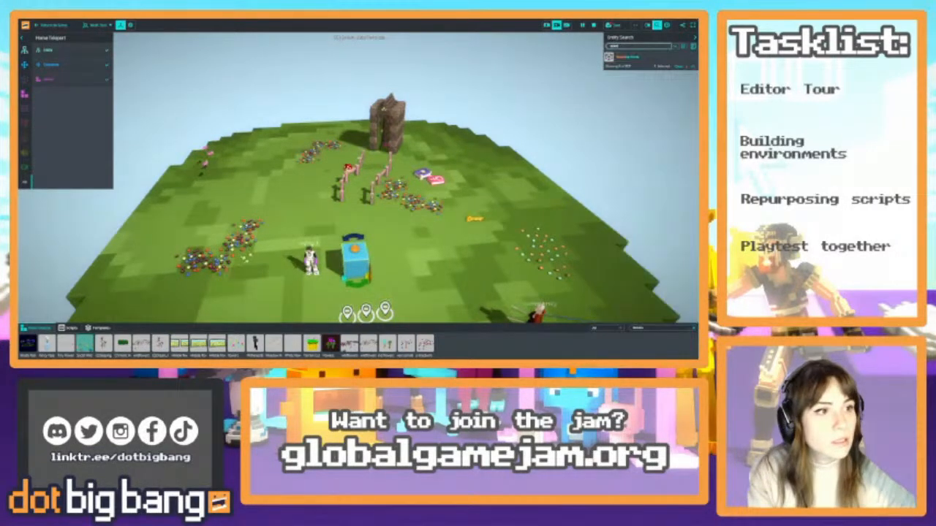
pyautogui.click(630, 57)
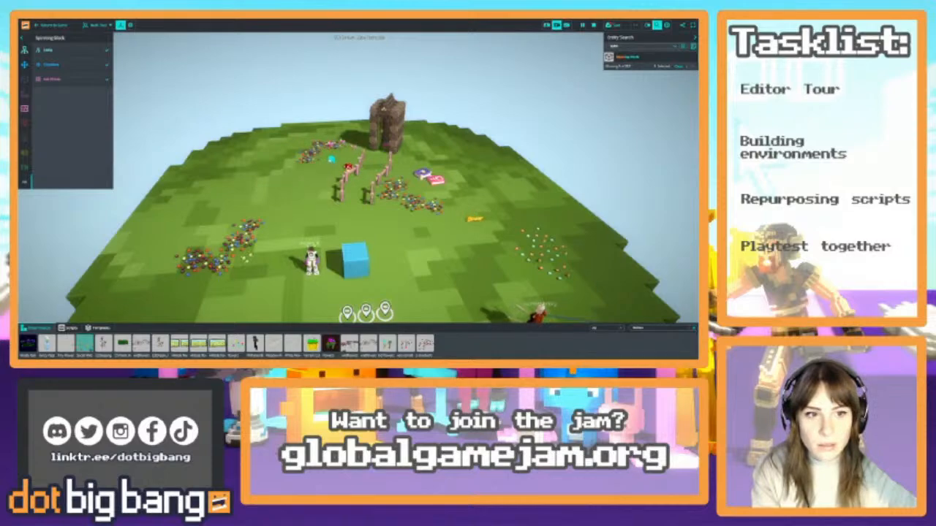
# Leave the editor and return to the game to walk around the decorated castle island
pyautogui.click(58, 27)
pyautogui.press('s')
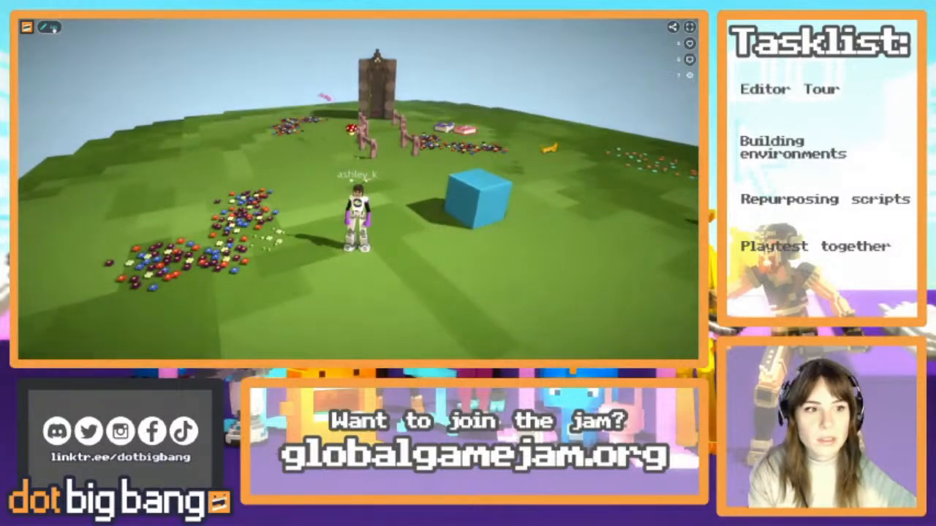
# Reopen the editor and delete the Tiny Flowers clusters beyond the yellow key near the island's edge
pyautogui.click(51, 28)
pyautogui.moveTo(285, 193); pyautogui.dragTo(358, 157, button='right')
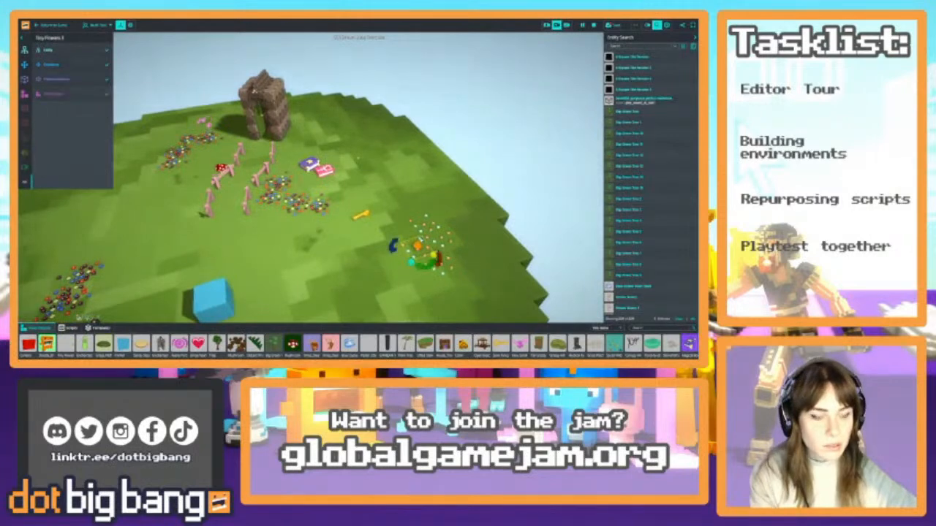
pyautogui.click(357, 158)
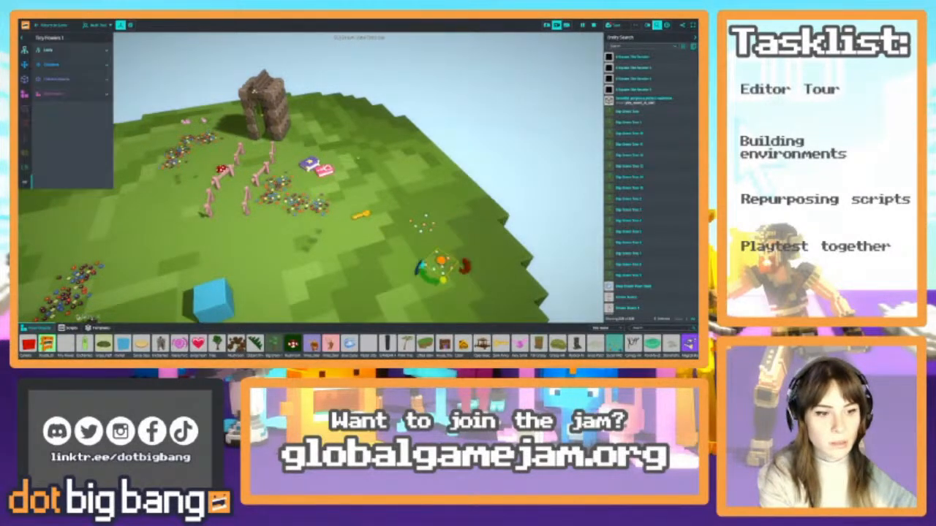
pyautogui.click(422, 224)
pyautogui.press('Delete')
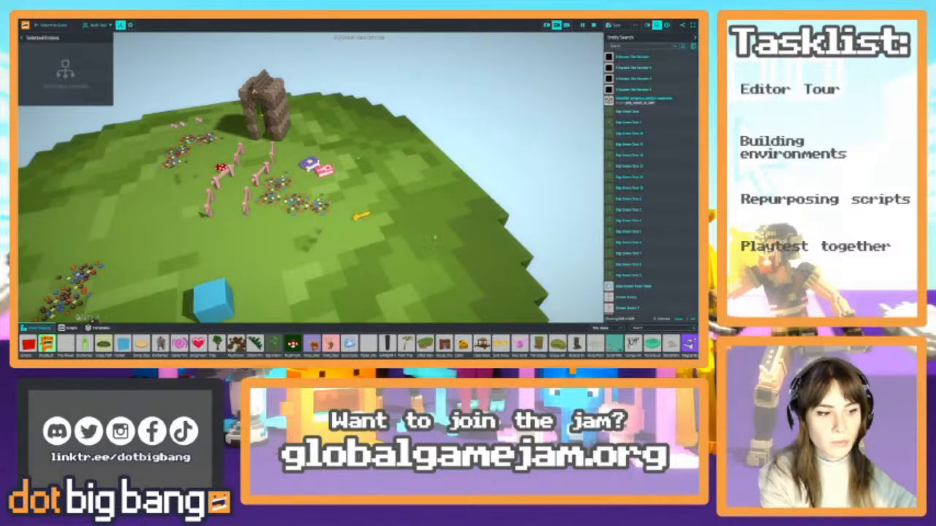
# Find "grass" among the voxel objects and place medium grass patches around the blue cube and the flower beds
pyautogui.moveTo(422, 225); pyautogui.dragTo(433, 239, button='right')
pyautogui.press('s')
pyautogui.press('w')
pyautogui.press('a')
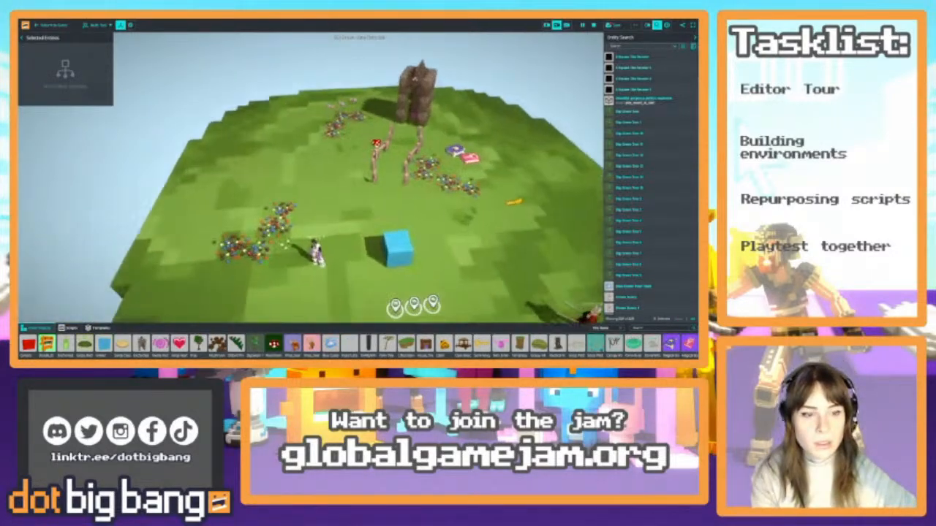
pyautogui.press('d')
pyautogui.press('s')
pyautogui.press('a')
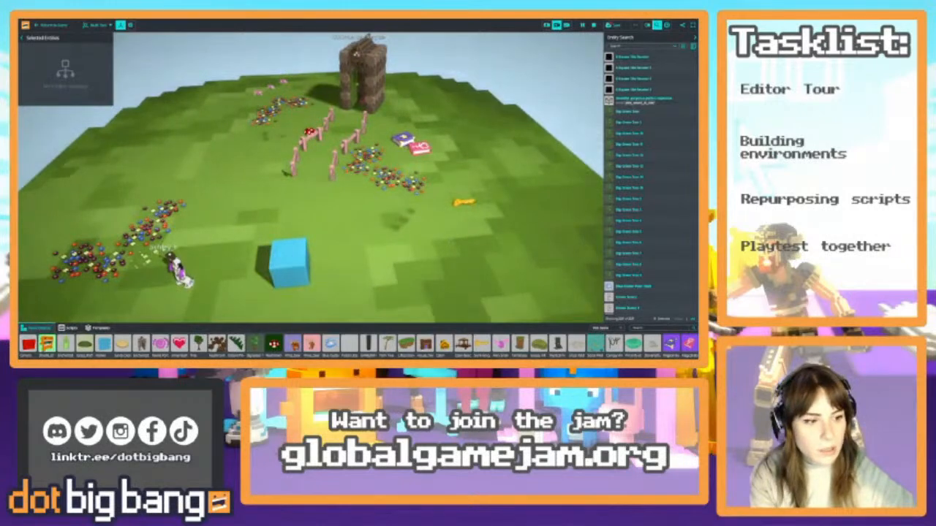
pyautogui.click(659, 328)
pyautogui.write('grass')
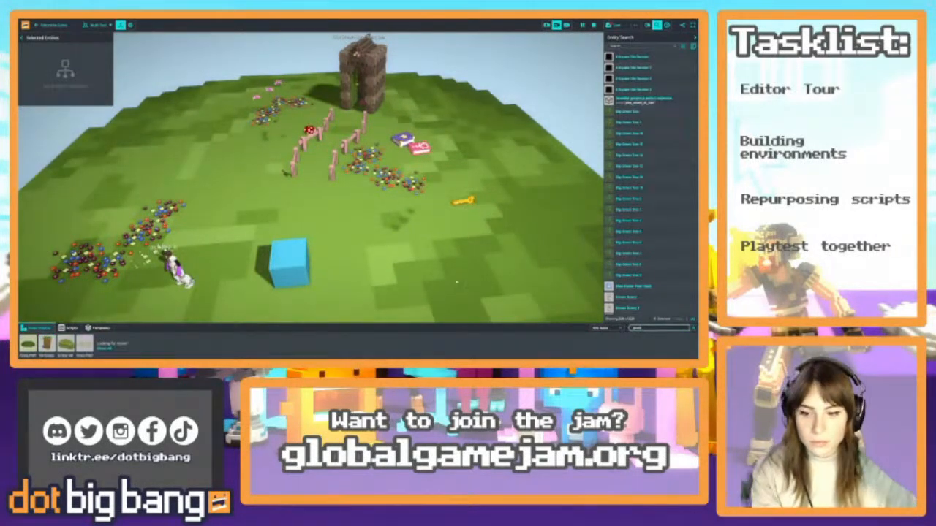
pyautogui.moveTo(86, 347); pyautogui.dragTo(423, 237)
pyautogui.scroll(-5, 423, 238)
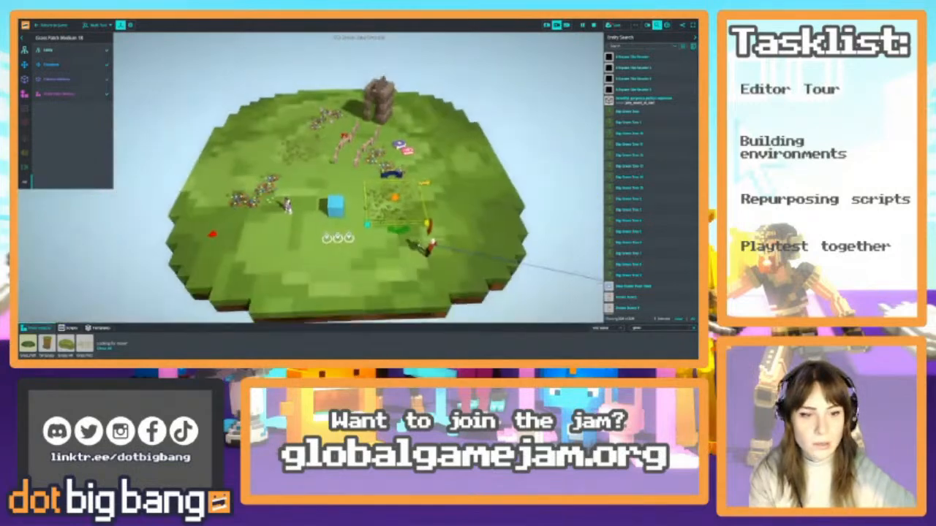
pyautogui.keyDown('alt'); pyautogui.moveTo(396, 205); pyautogui.dragTo(284, 236); pyautogui.keyUp('alt')
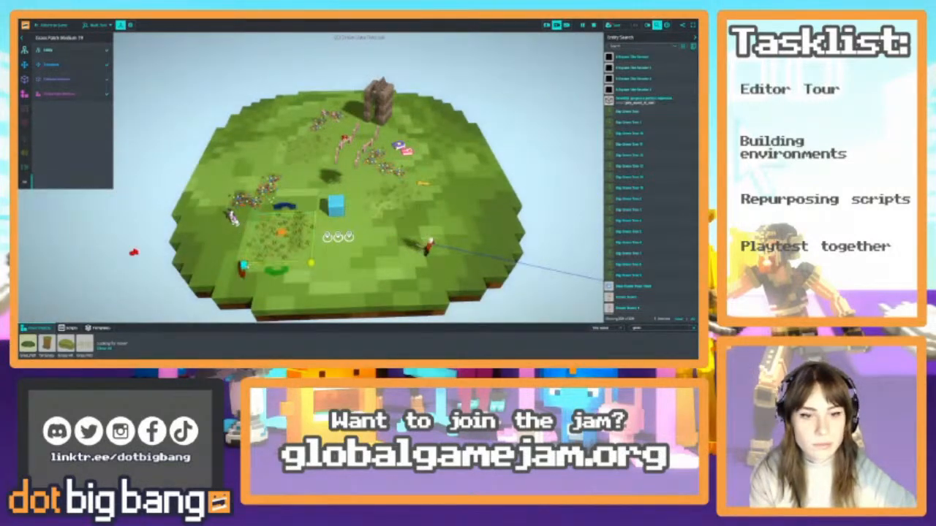
# Select the yellow Door Key and inspect its pickup script's properties and code
pyautogui.click(422, 184)
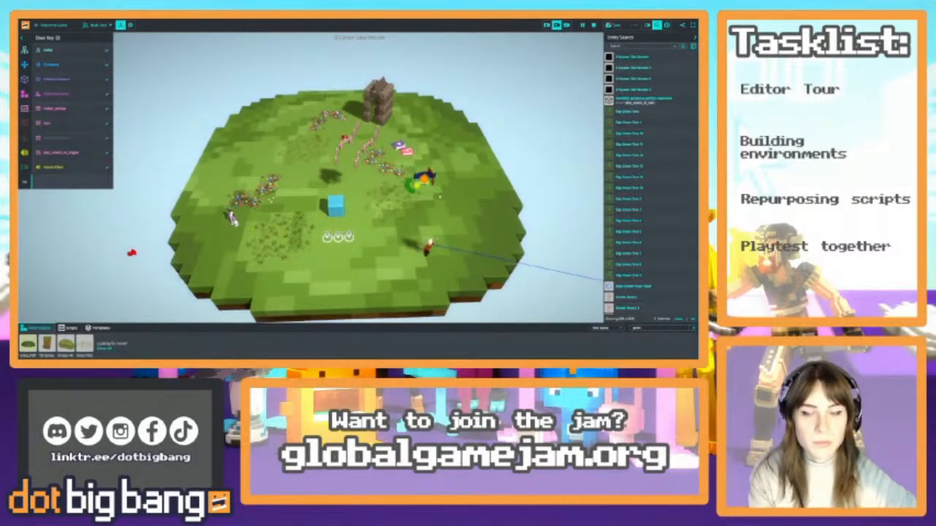
pyautogui.scroll(5, 422, 185)
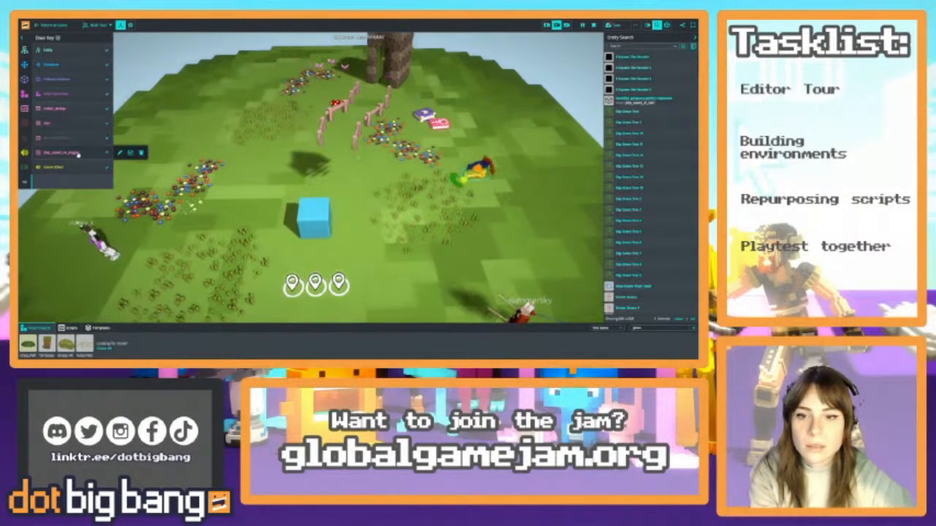
pyautogui.click(73, 110)
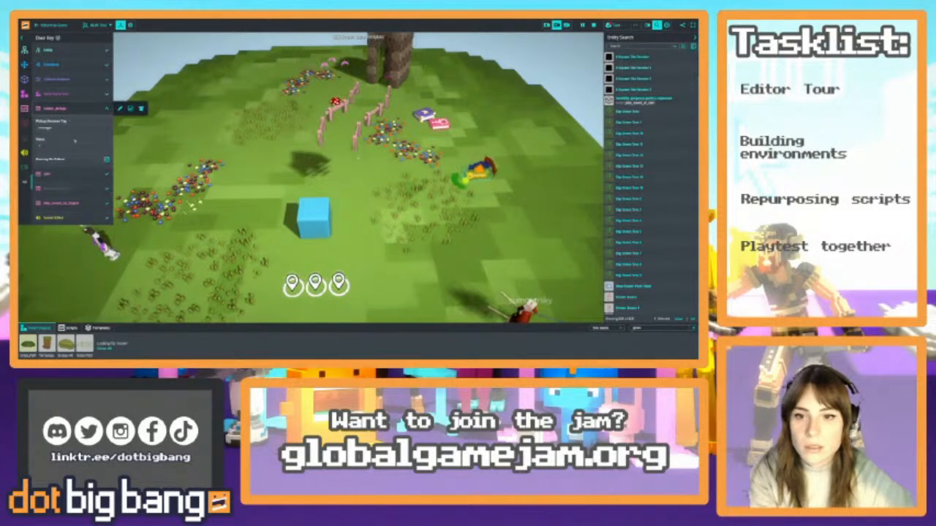
pyautogui.click(121, 110)
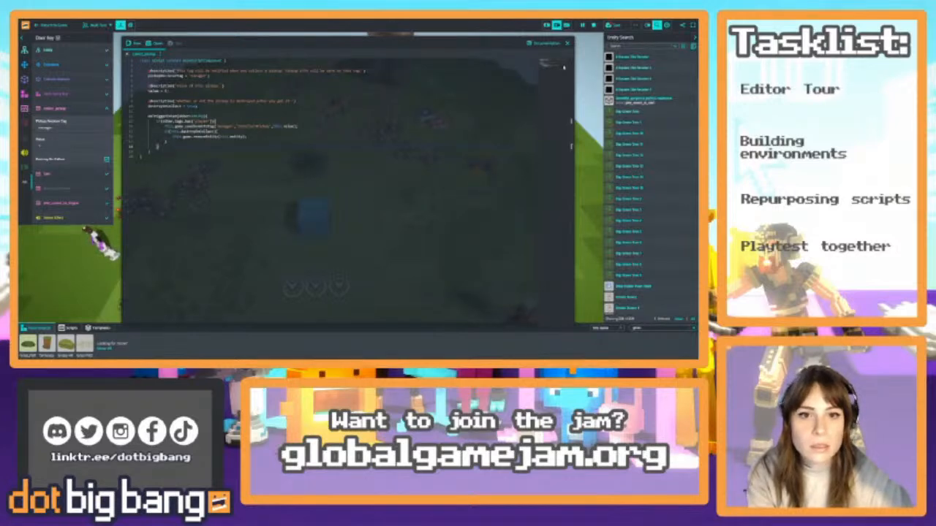
pyautogui.click(567, 43)
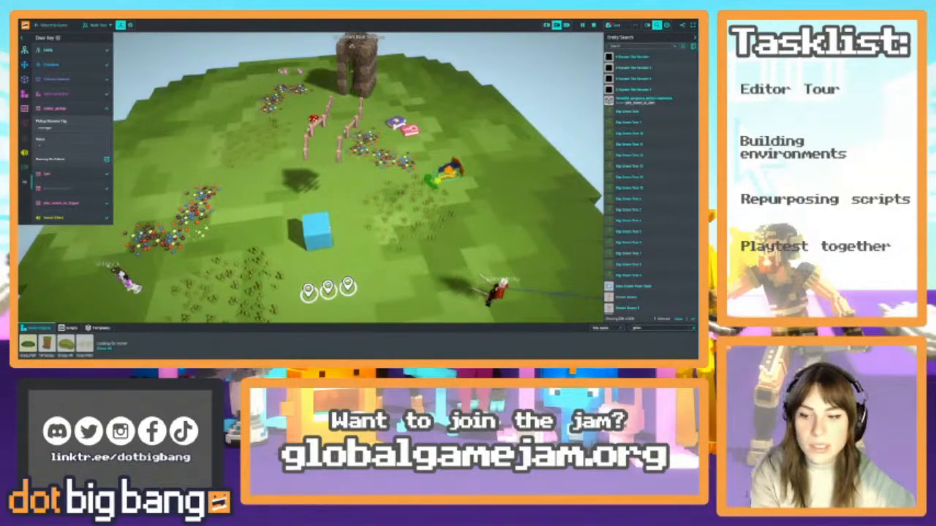
pyautogui.scroll(-5, 358, 177)
pyautogui.moveTo(358, 178); pyautogui.dragTo(361, 132, button='right')
pyautogui.scroll(5, 358, 178)
pyautogui.scroll(-5, 358, 178)
pyautogui.moveTo(358, 178); pyautogui.dragTo(303, 196, button='right')
pyautogui.scroll(-4, 324, 198)
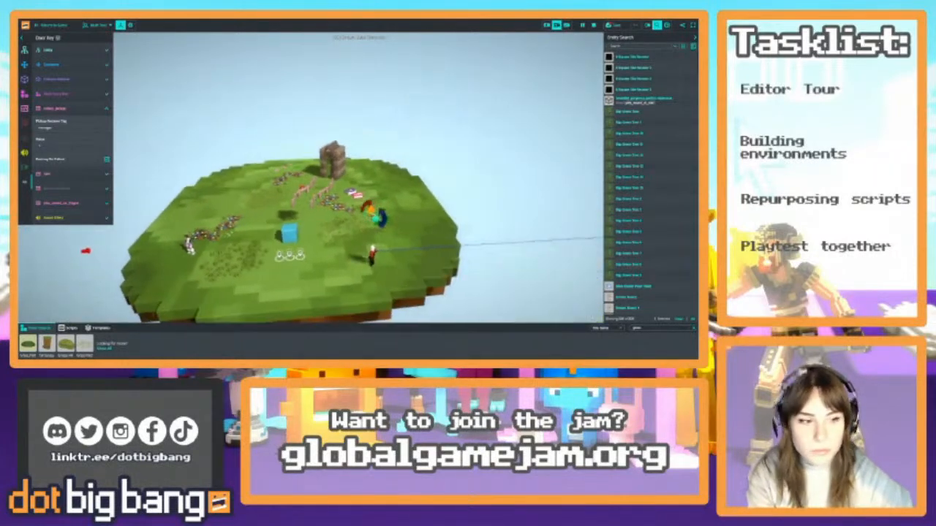
pyautogui.click(607, 330)
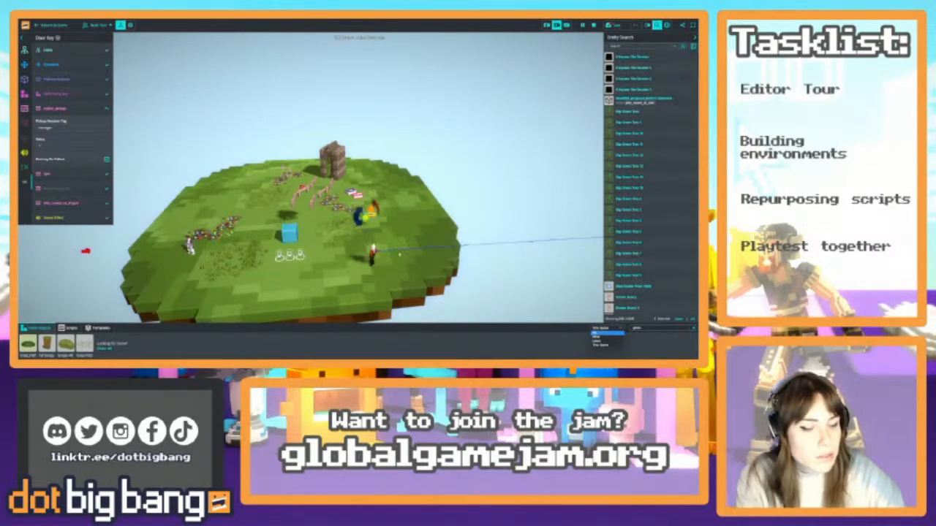
pyautogui.moveTo(409, 237); pyautogui.dragTo(381, 252, button='right')
pyautogui.press('w')
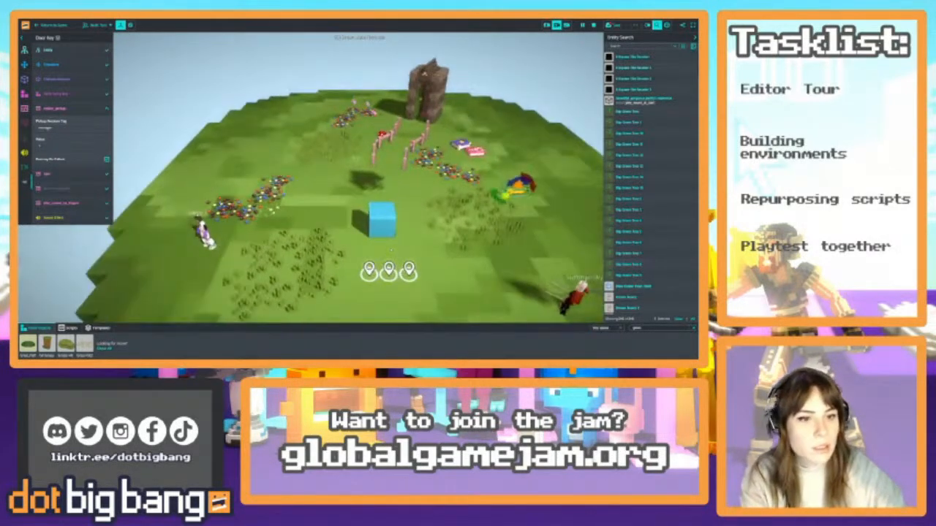
# Select the blue Home Teleport cube and add a particle effect component to it
pyautogui.click(381, 219)
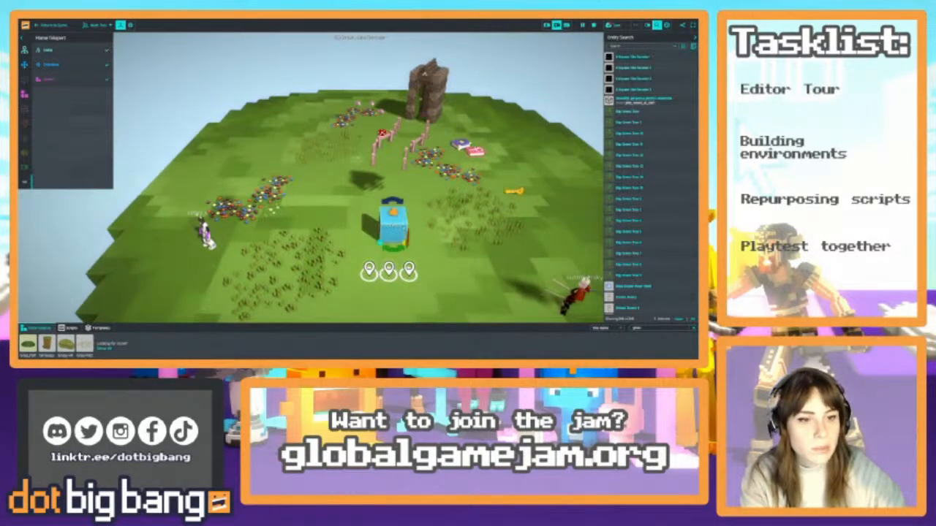
pyautogui.press('s')
pyautogui.moveTo(381, 219); pyautogui.dragTo(391, 245, button='right')
pyautogui.press('s')
pyautogui.press('d')
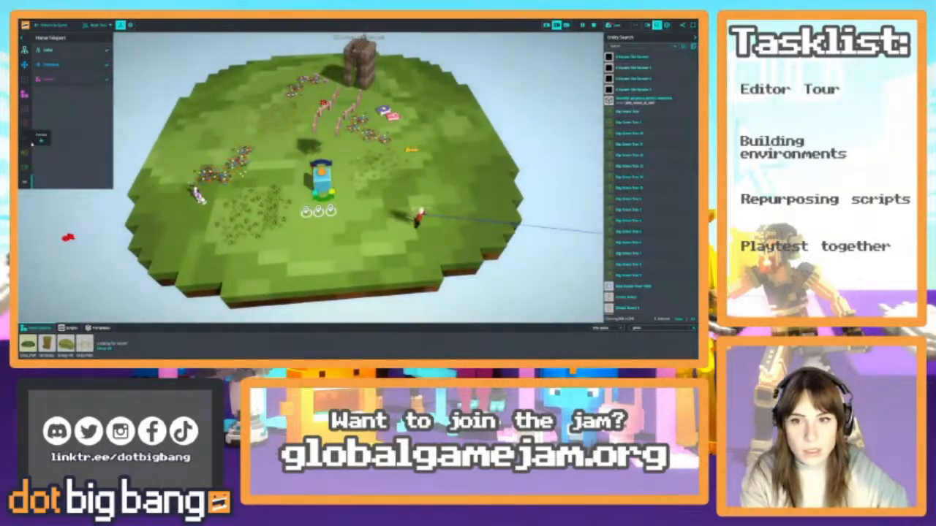
pyautogui.click(41, 142)
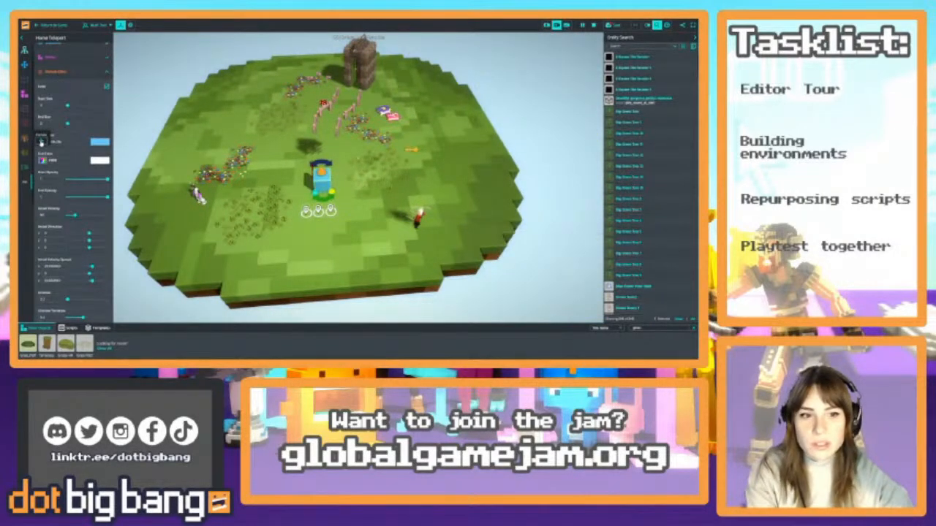
# Disable gravity for the Home Teleport's particles and set a new emitter size on all three axes
pyautogui.moveTo(317, 209); pyautogui.dragTo(310, 146, button='right')
pyautogui.press('w')
pyautogui.press('s')
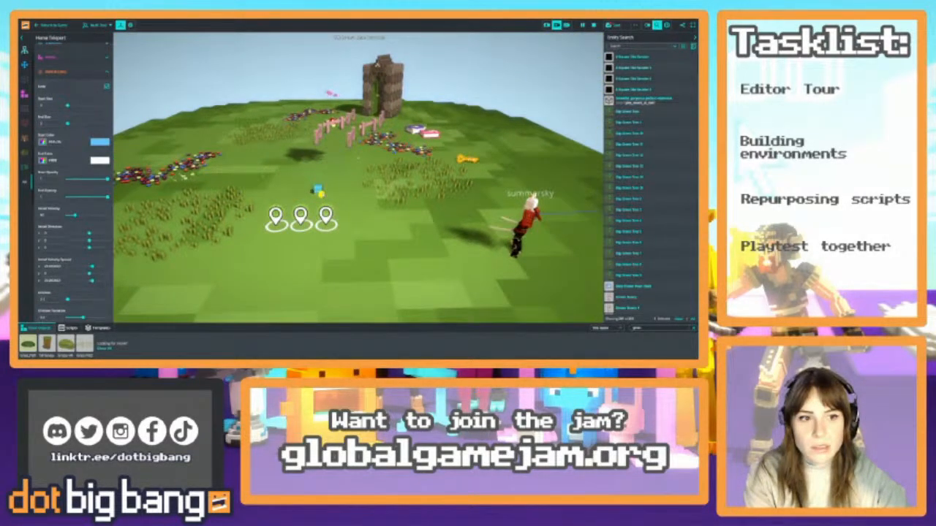
pyautogui.press('s')
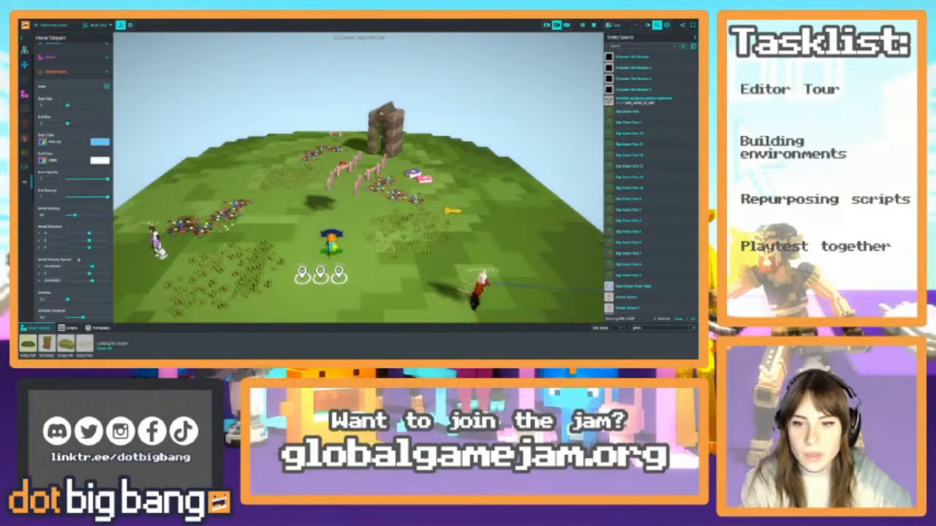
pyautogui.scroll(-8, 75, 277)
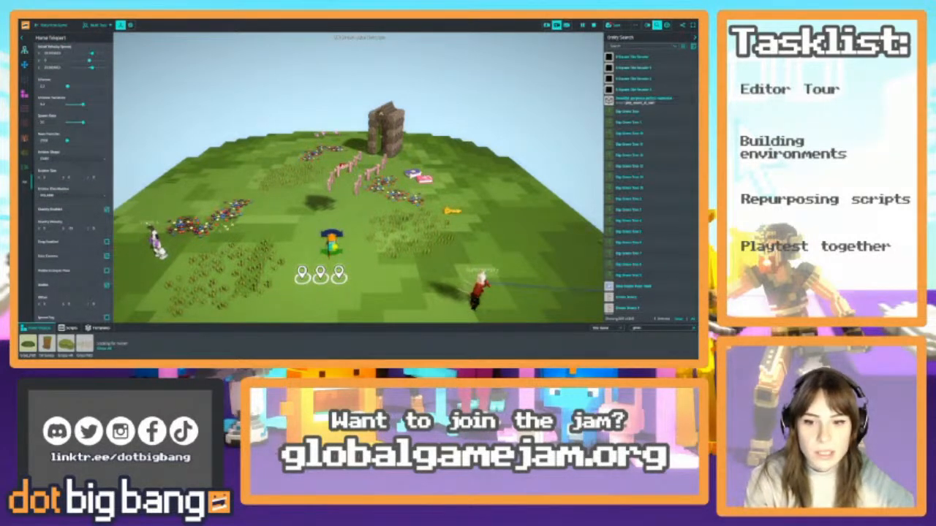
pyautogui.scroll(1, 104, 211)
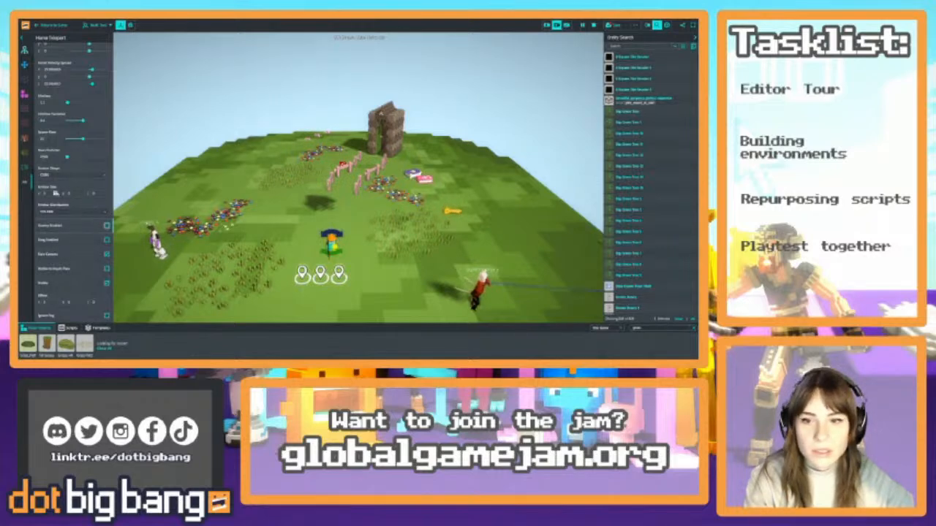
pyautogui.click(55, 193)
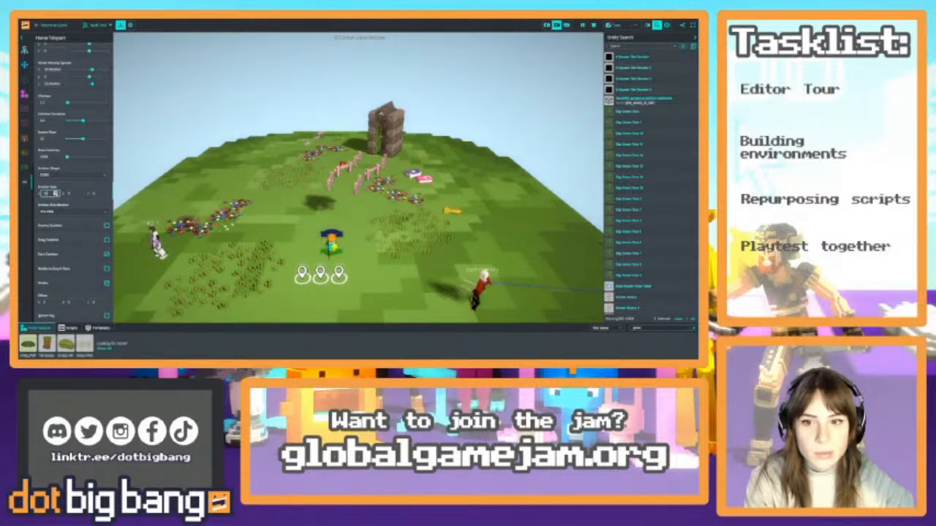
pyautogui.press('Tab')
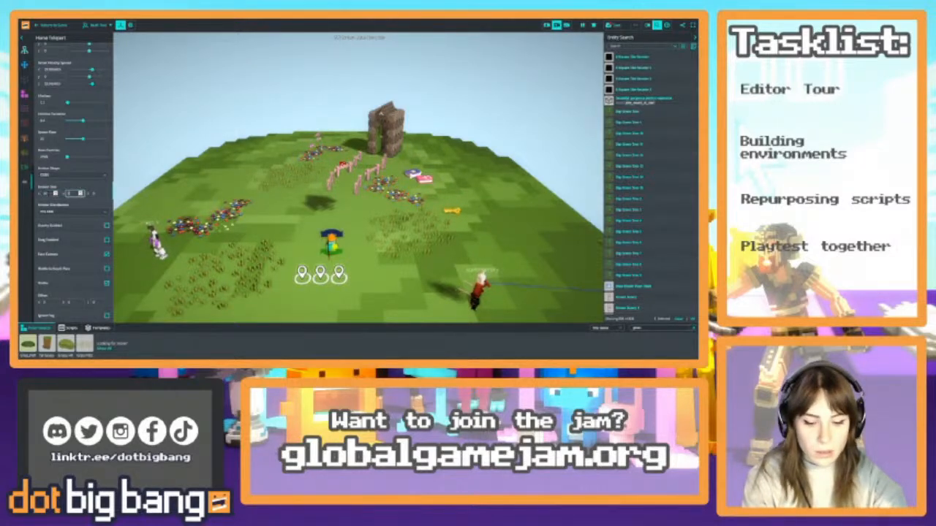
pyautogui.press('Tab')
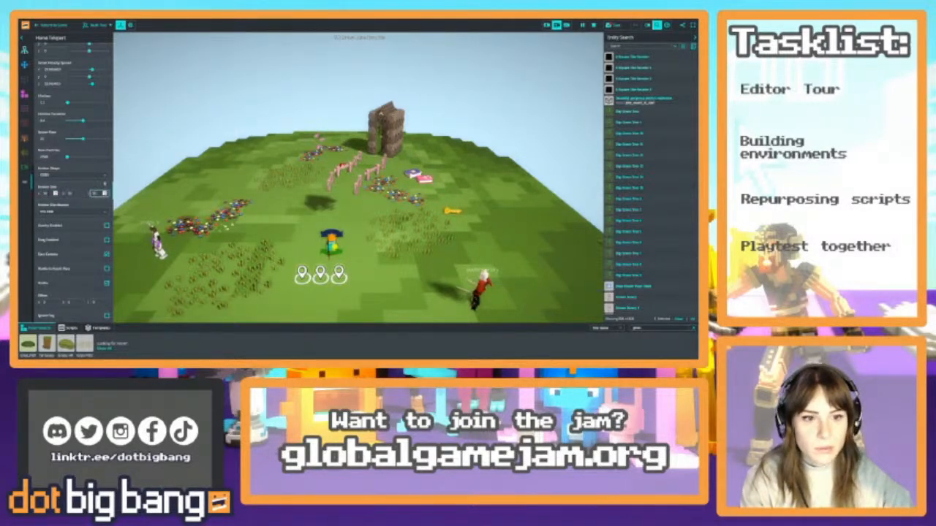
# Lower the maximum particles and the initial velocity of the Home Teleport's particle effect
pyautogui.scroll(1, 69, 176)
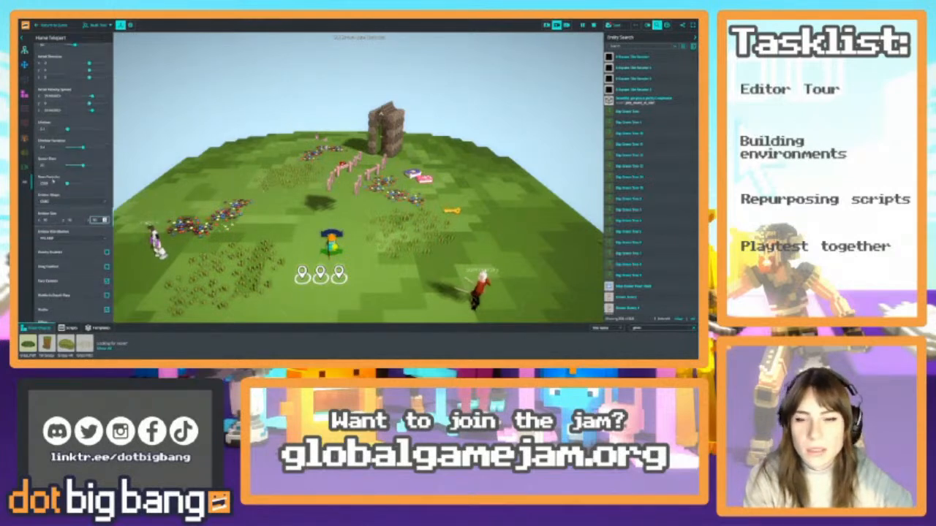
pyautogui.click(53, 182)
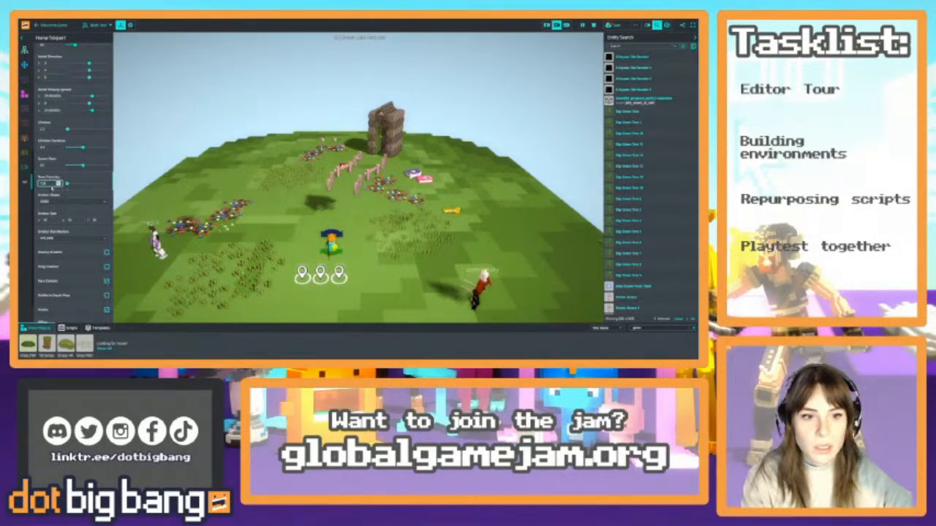
pyautogui.scroll(4, 53, 179)
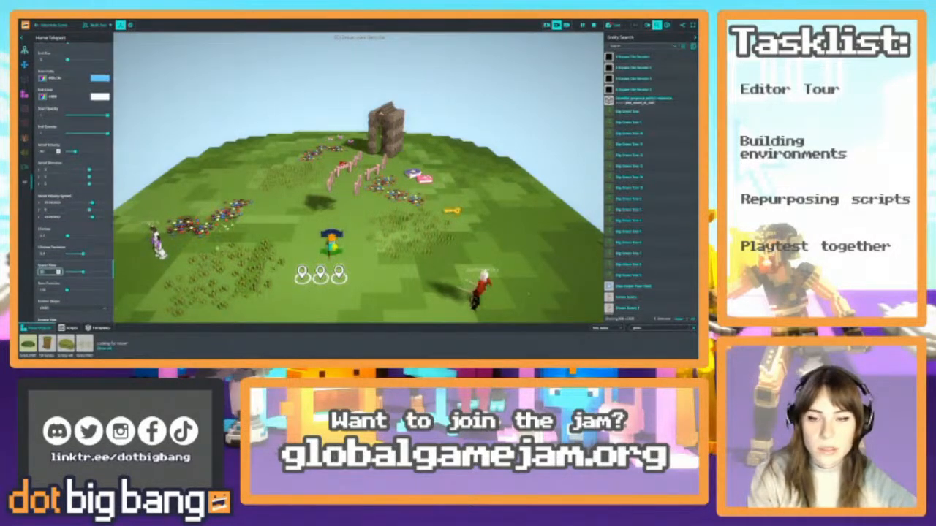
pyautogui.click(53, 151)
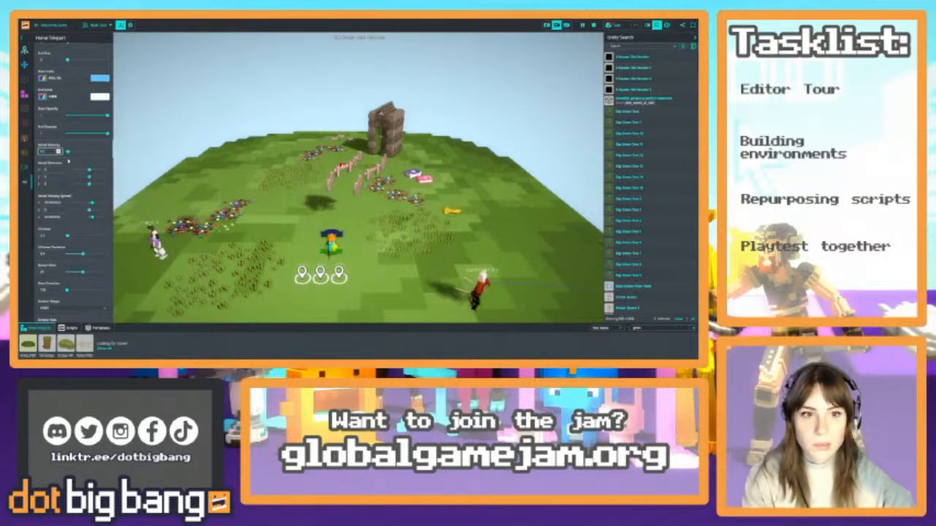
pyautogui.press('Return')
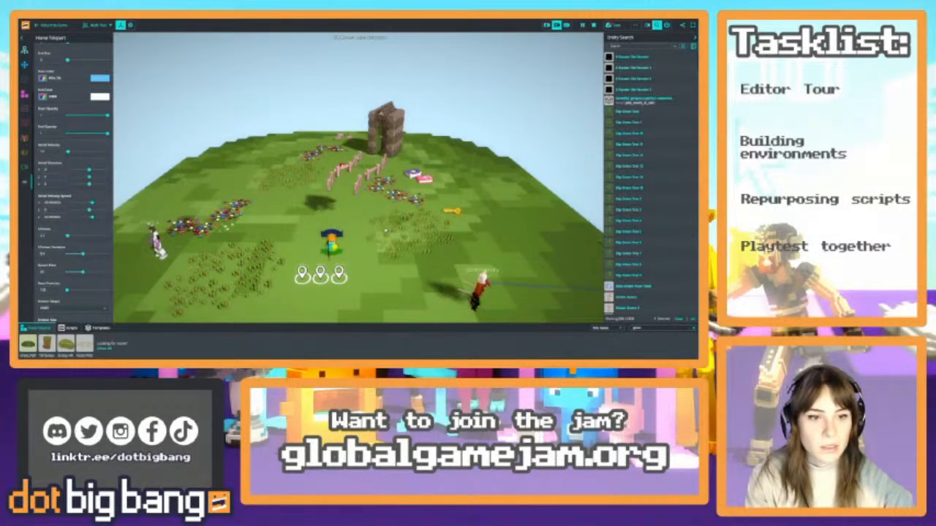
# Set the start colour of the Home Teleport's particles to white and slightly increase their start size
pyautogui.click(386, 231)
pyautogui.click(331, 243)
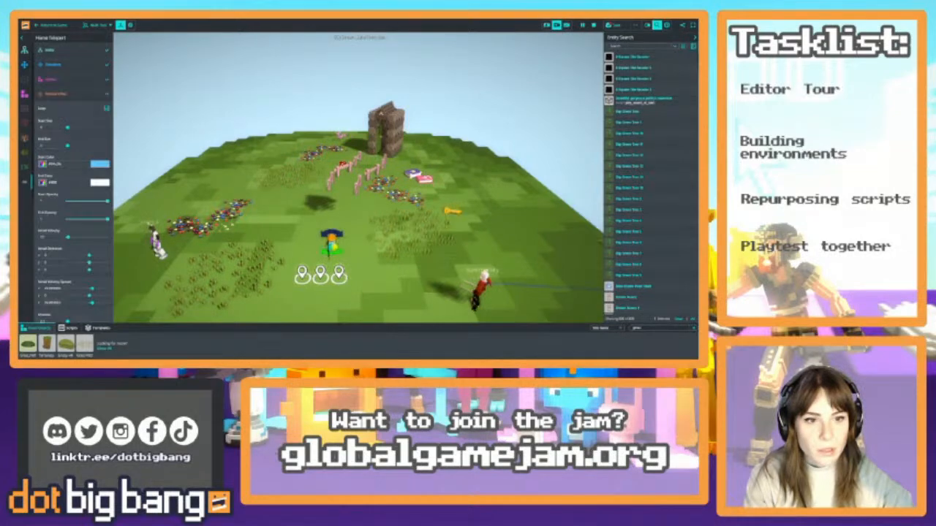
pyautogui.press('w')
pyautogui.moveTo(358, 178); pyautogui.dragTo(358, 124, button='right')
pyautogui.press('s')
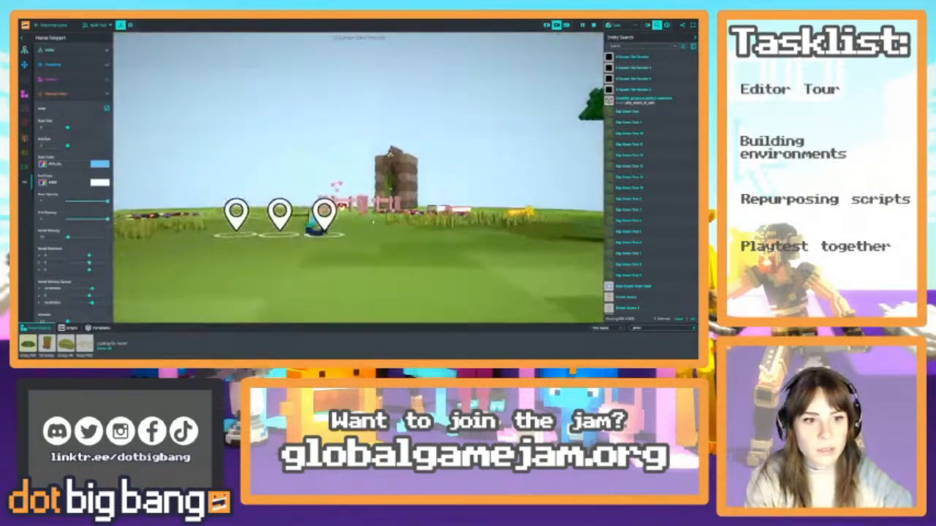
pyautogui.press('s')
pyautogui.moveTo(358, 178); pyautogui.dragTo(325, 223, button='right')
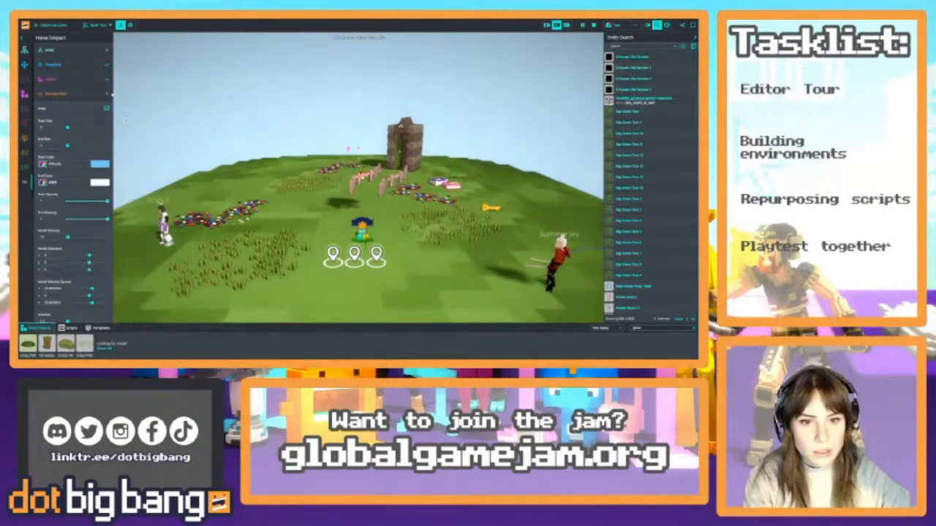
pyautogui.click(99, 164)
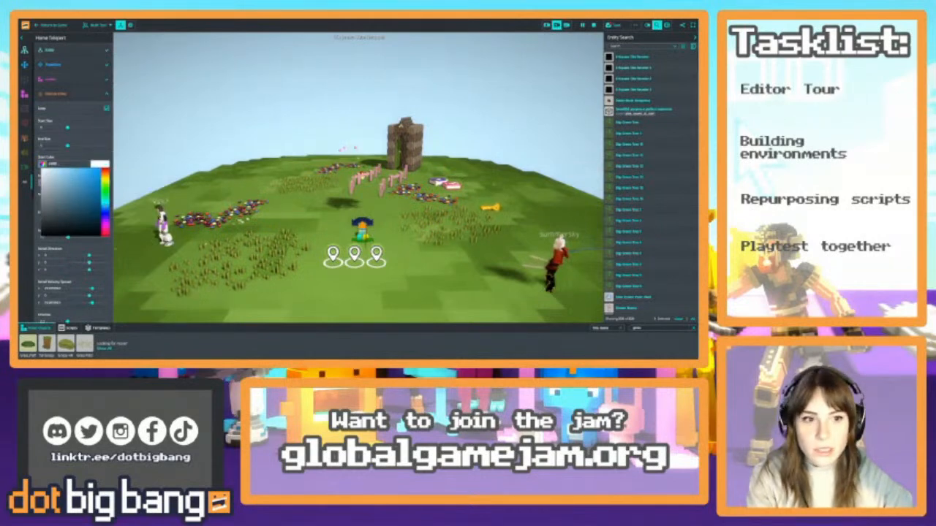
pyautogui.click(65, 136)
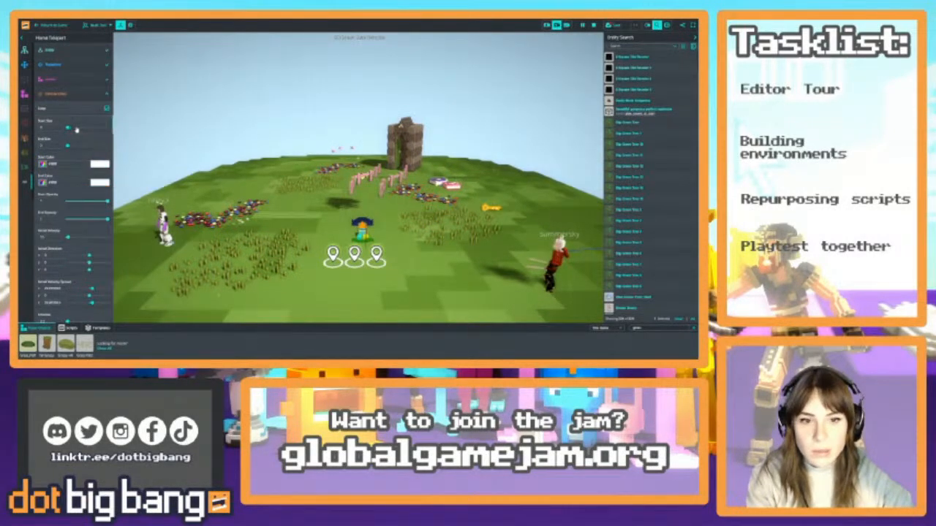
pyautogui.moveTo(67, 128); pyautogui.dragTo(71, 128)
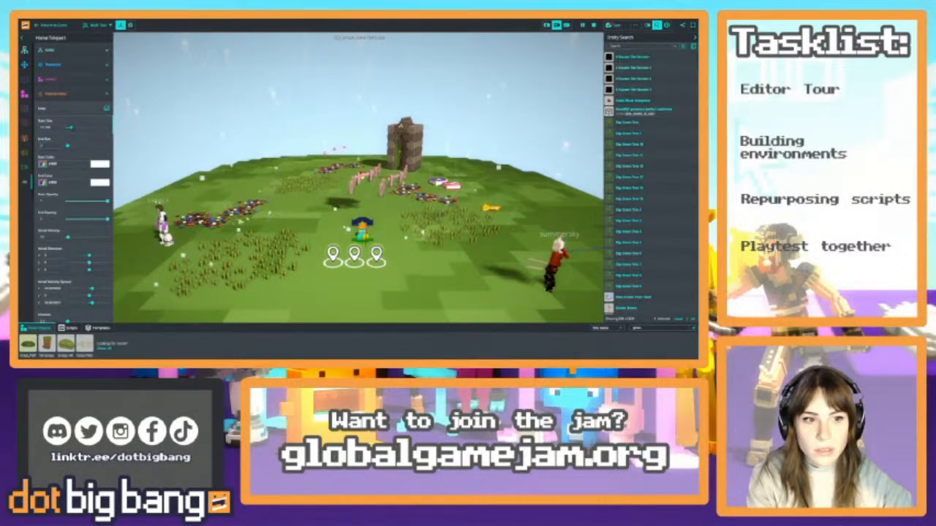
# Lower the start and end opacity of the Home Teleport's particles to about 0.3 and reduce their initial velocity
pyautogui.moveTo(107, 200); pyautogui.dragTo(92, 219)
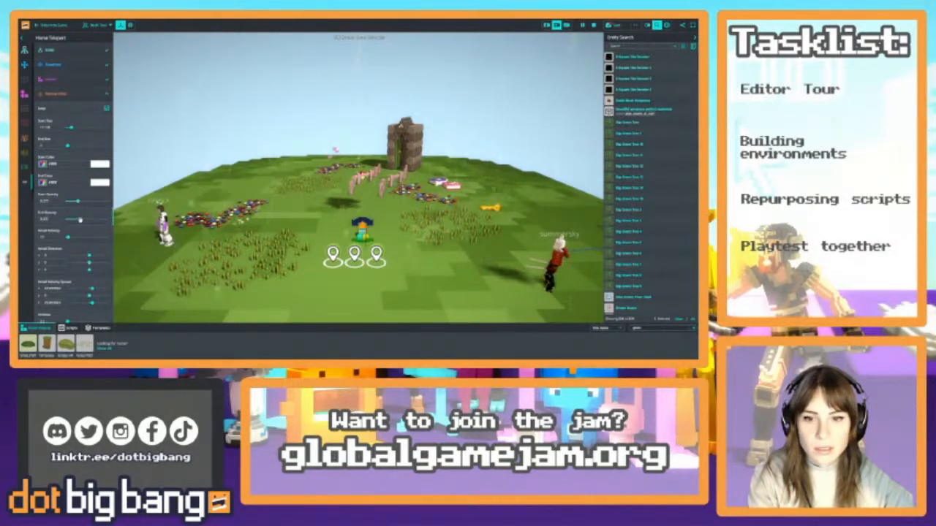
pyautogui.scroll(-5, 66, 253)
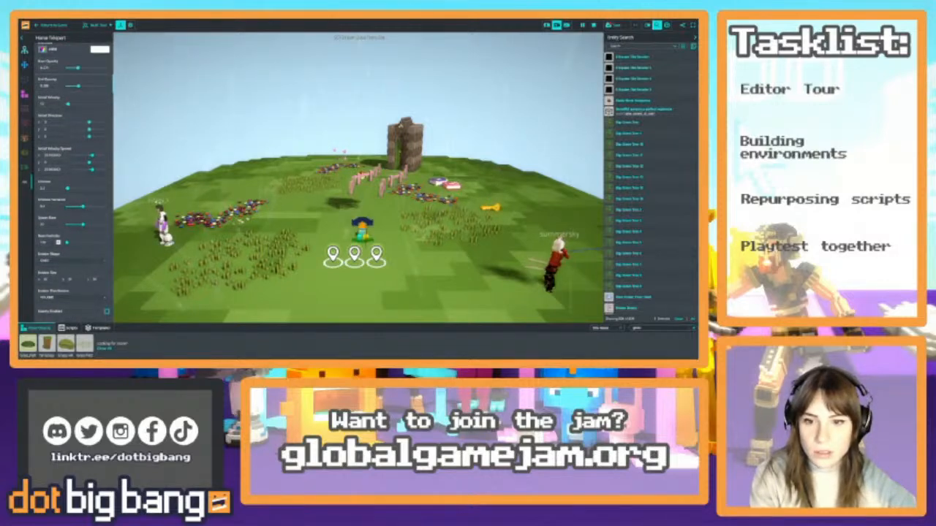
pyautogui.scroll(-3, 48, 180)
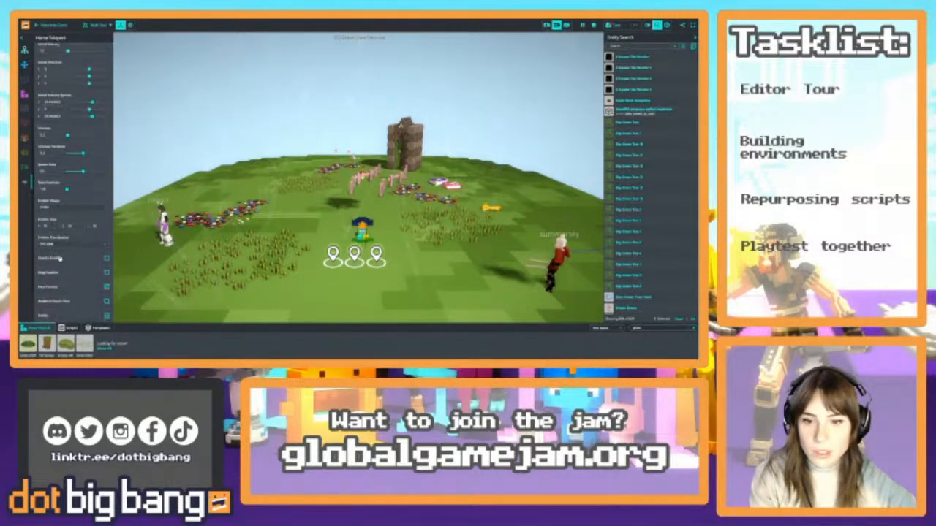
pyautogui.scroll(6, 58, 154)
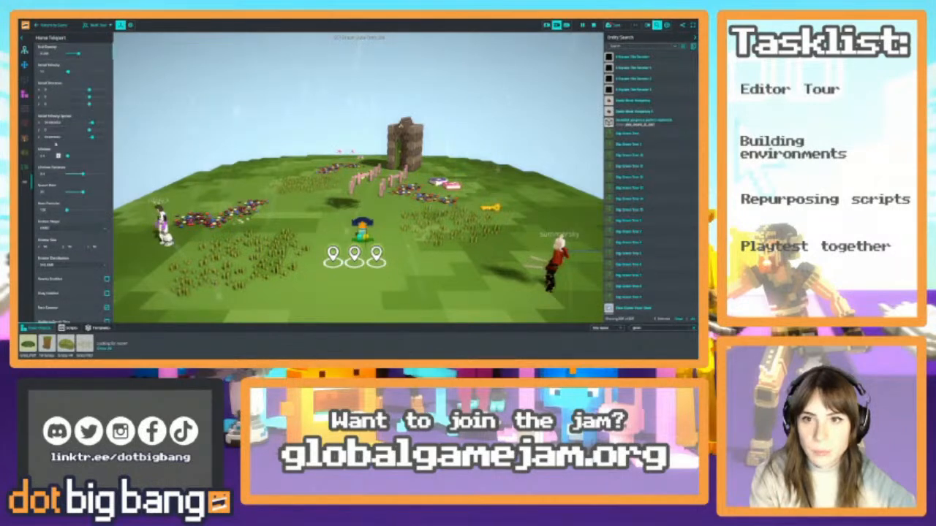
pyautogui.click(58, 152)
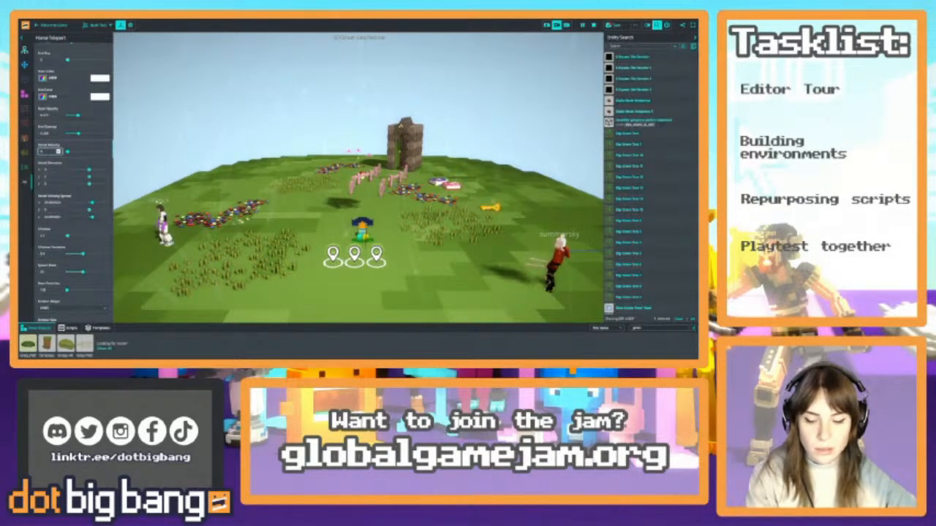
# Playtest the castle island by running around the Home Teleport to check its particles, and return to editing
pyautogui.click(52, 25)
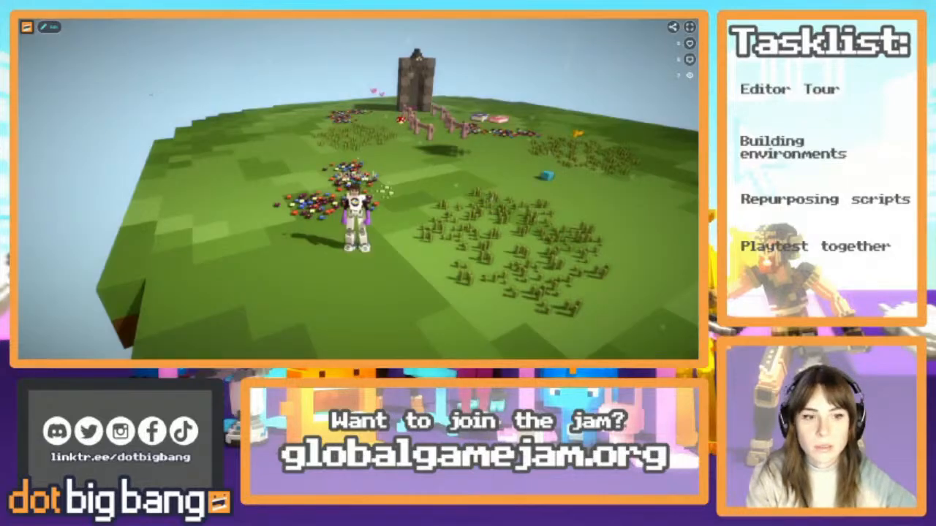
pyautogui.press('w')
pyautogui.press('d')
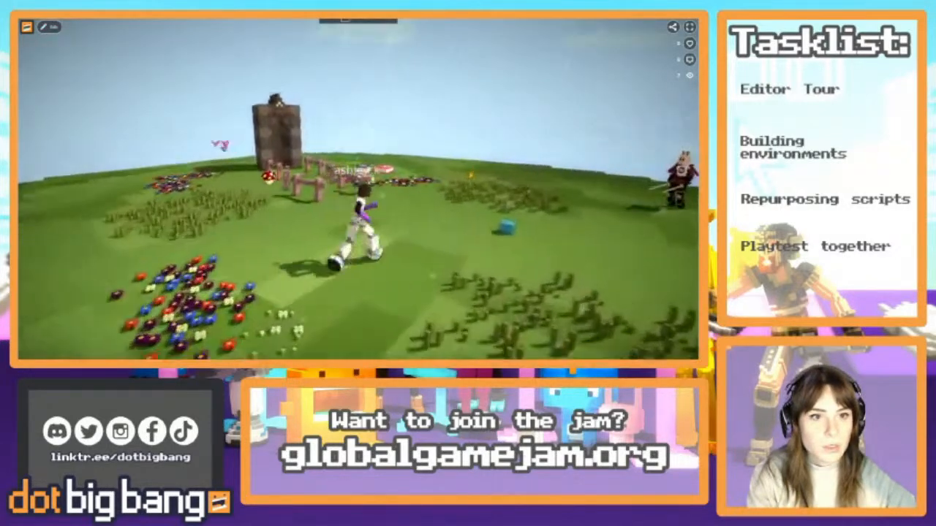
pyautogui.press('s')
pyautogui.press('s')
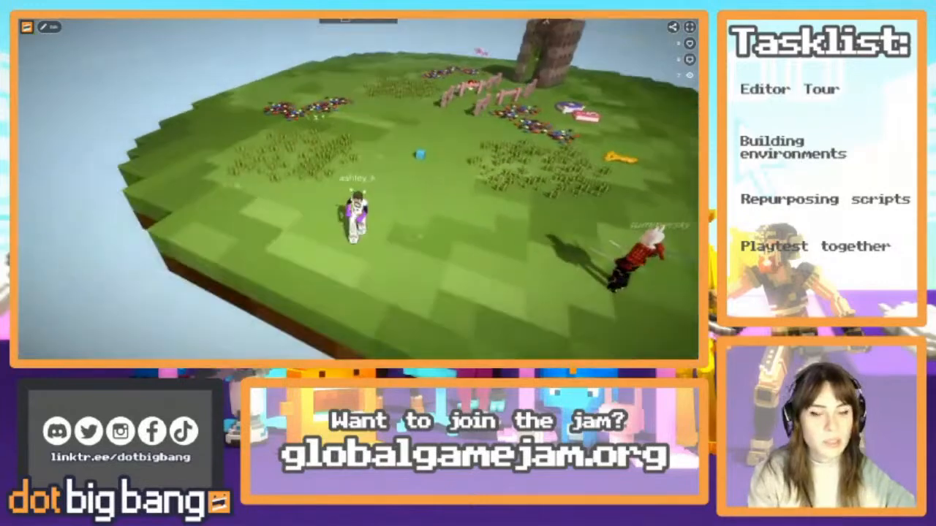
pyautogui.press('Tab')
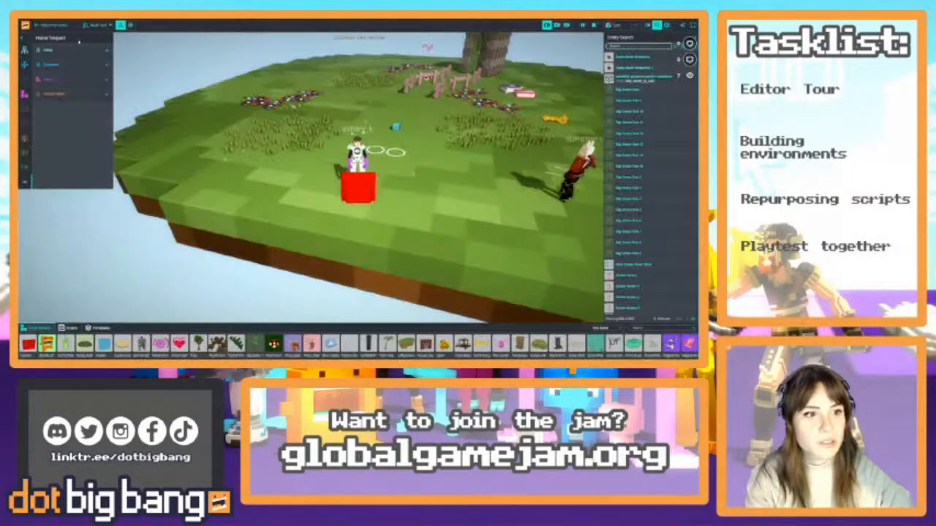
# Enlarge the emitter size of the Home Teleport's particle effect along the X and Z axes
pyautogui.moveTo(359, 183); pyautogui.dragTo(383, 183, button='right')
pyautogui.press('s')
pyautogui.press('w')
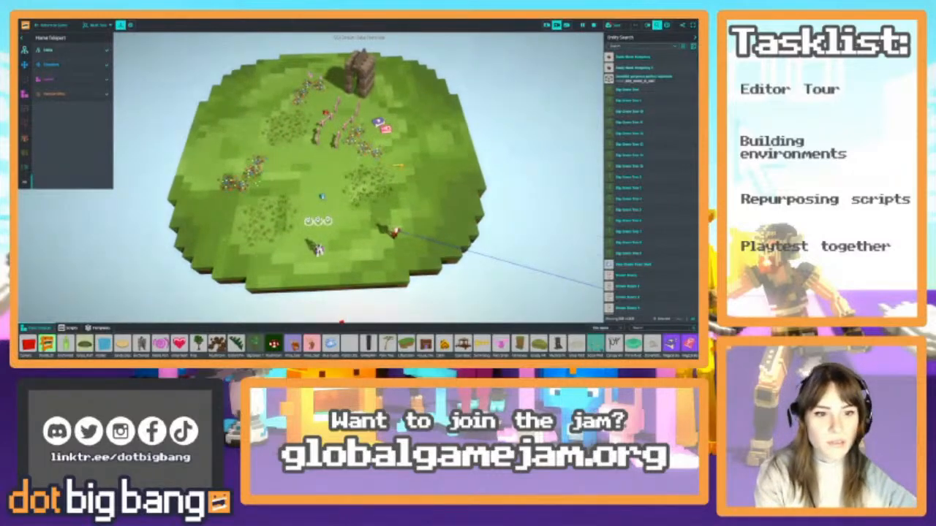
pyautogui.click(322, 196)
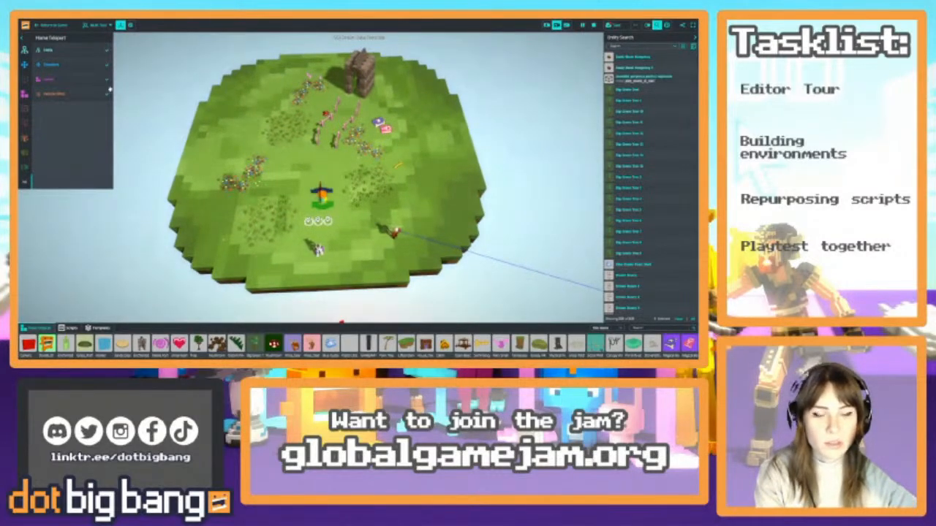
pyautogui.click(56, 95)
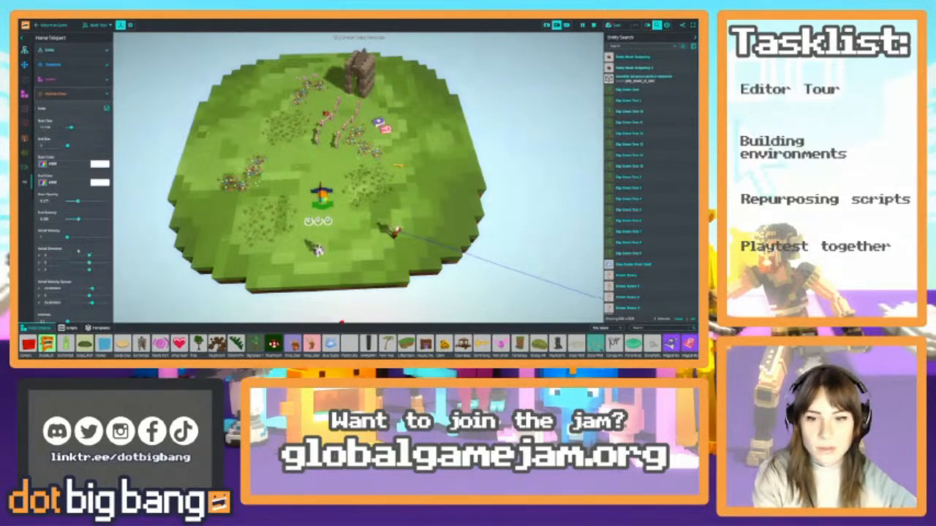
pyautogui.scroll(-3, 90, 280)
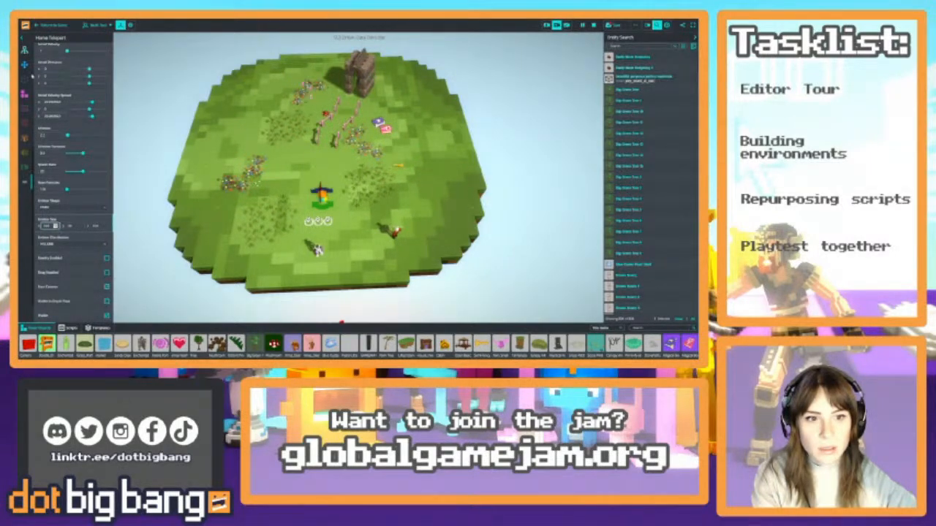
# Playtest the enlarged particle area by running across the castle island, and go back to the editor
pyautogui.click(49, 26)
pyautogui.press('w')
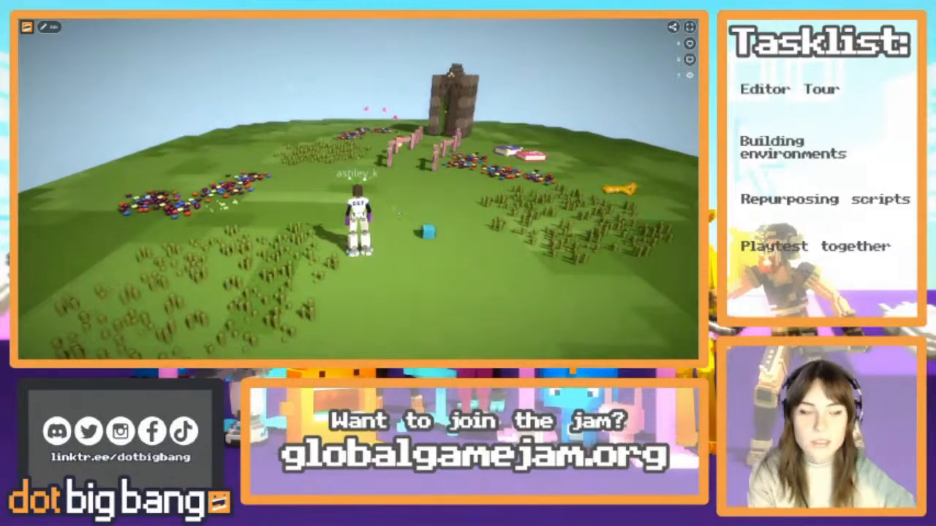
pyautogui.press('a')
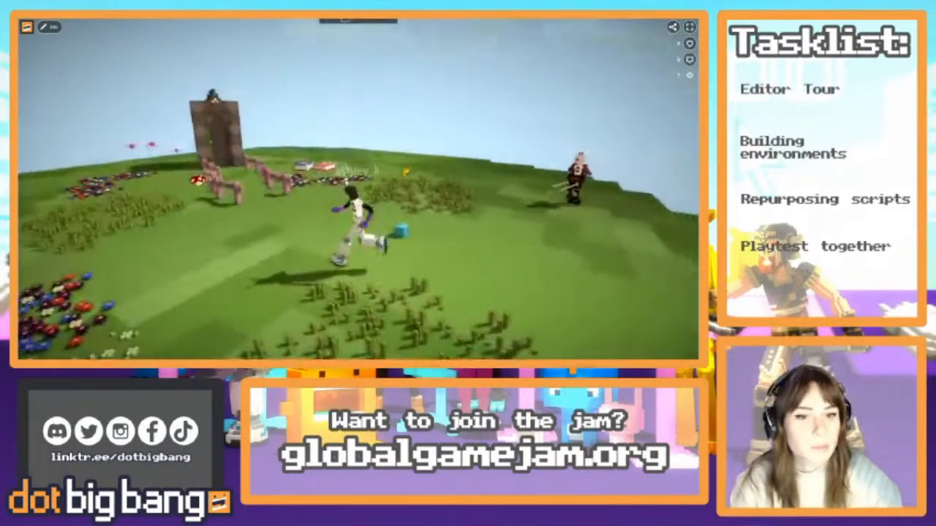
pyautogui.press('a')
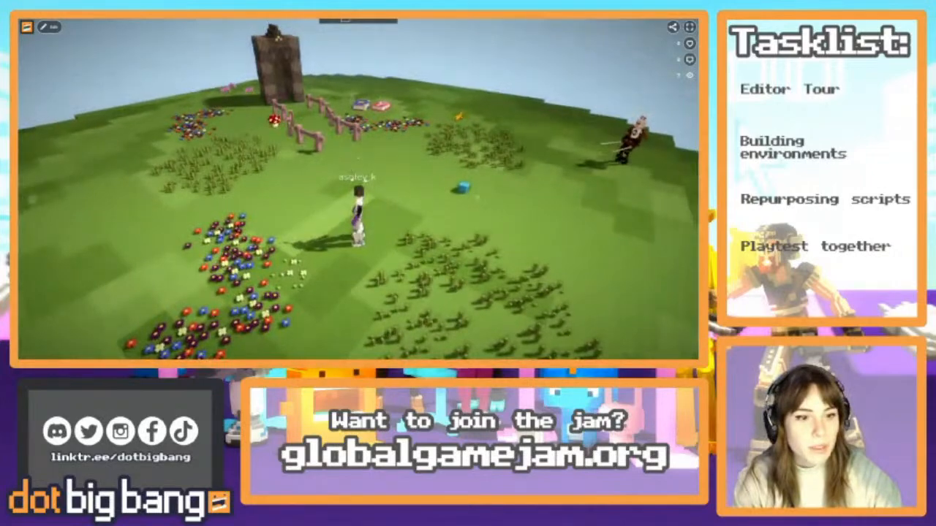
pyautogui.press('s')
pyautogui.press('d')
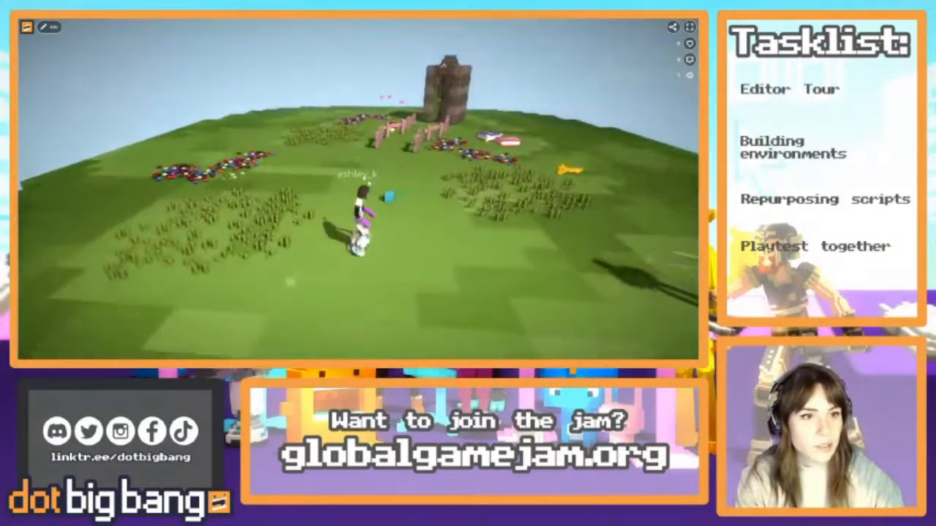
pyautogui.press('d')
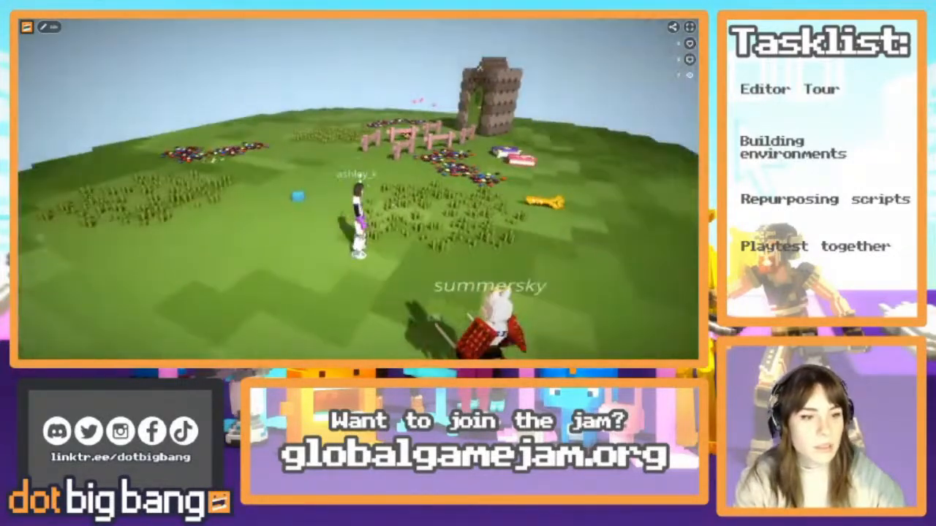
pyautogui.press('Tab')
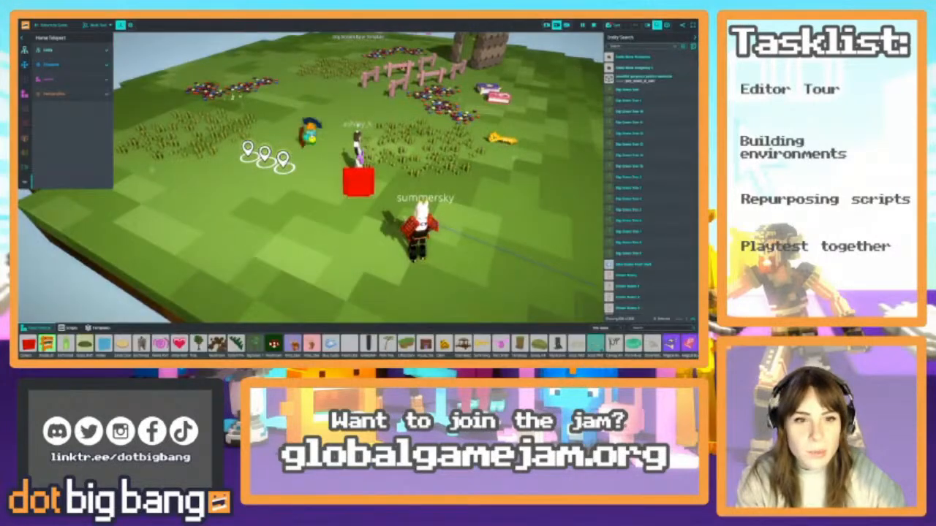
# Set a new maximum number of particles for the Home Teleport's particle effect
pyautogui.click(103, 93)
pyautogui.scroll(-1, 51, 240)
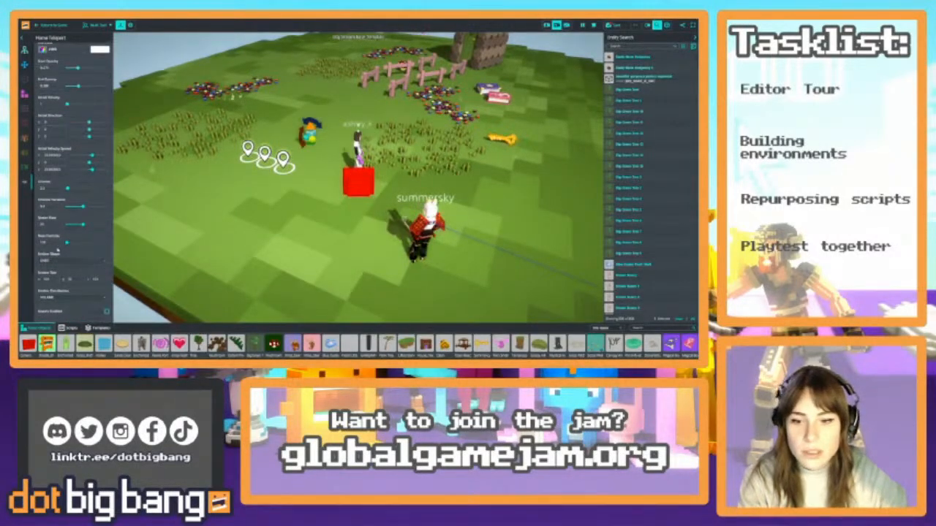
pyautogui.doubleClick(50, 242)
pyautogui.write('5')
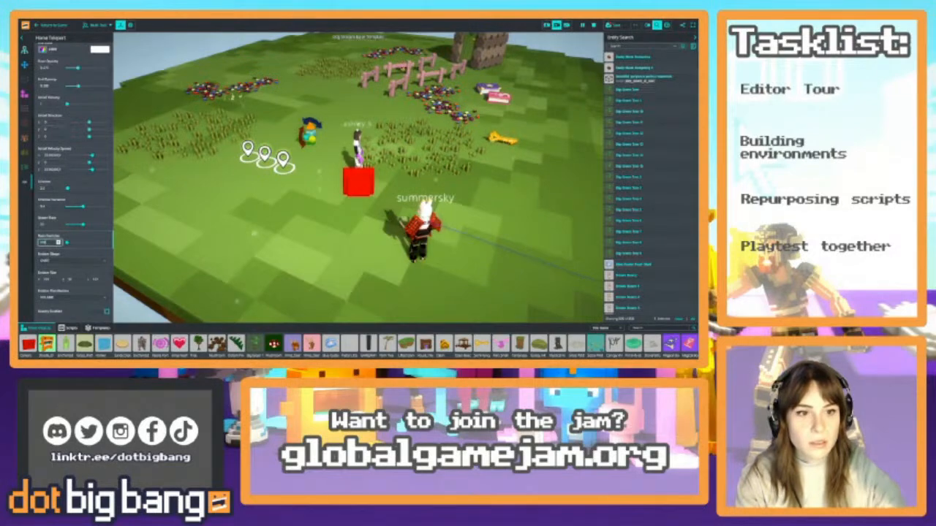
pyautogui.press('Tab')
# Select the grass and flower patches on the castle island together and remove their collision component
pyautogui.click(225, 134)
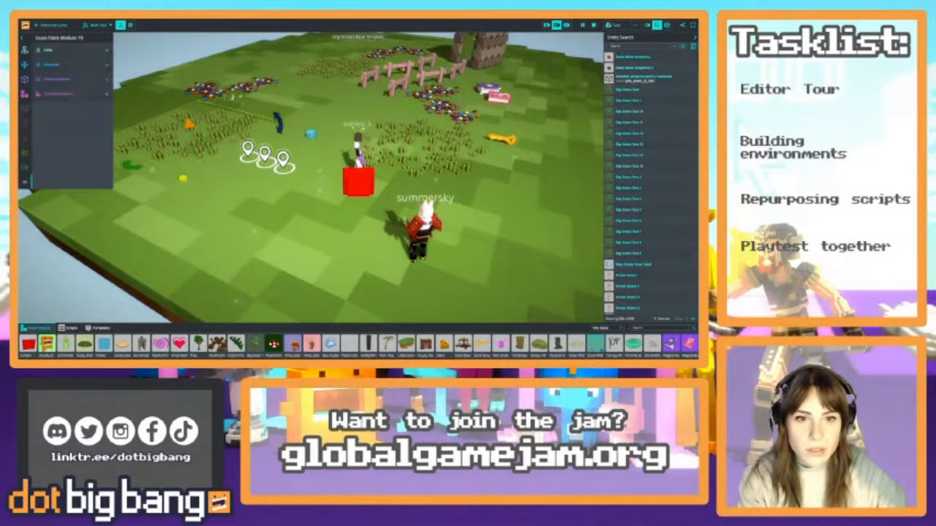
pyautogui.scroll(-5, 224, 134)
pyautogui.moveTo(224, 134); pyautogui.dragTo(239, 236, button='right')
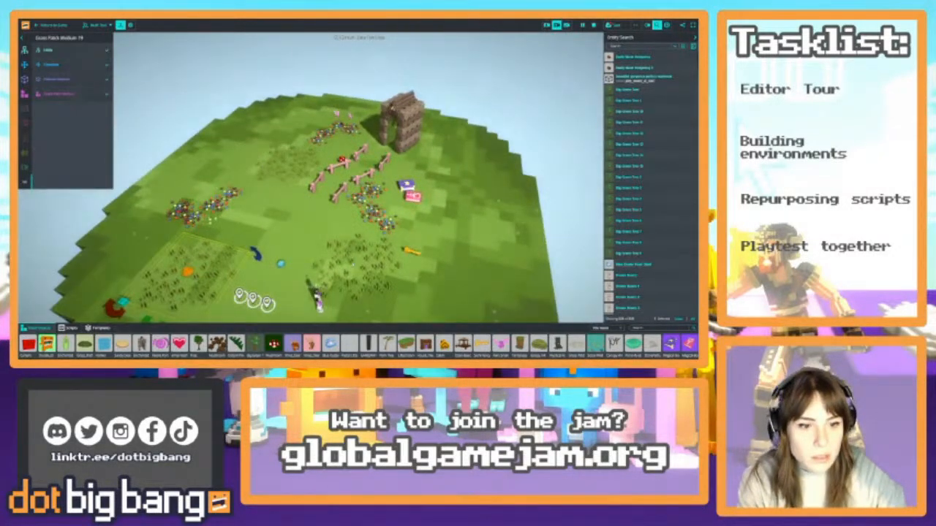
pyautogui.keyDown('shift'); pyautogui.click(358, 265); pyautogui.keyUp('shift')
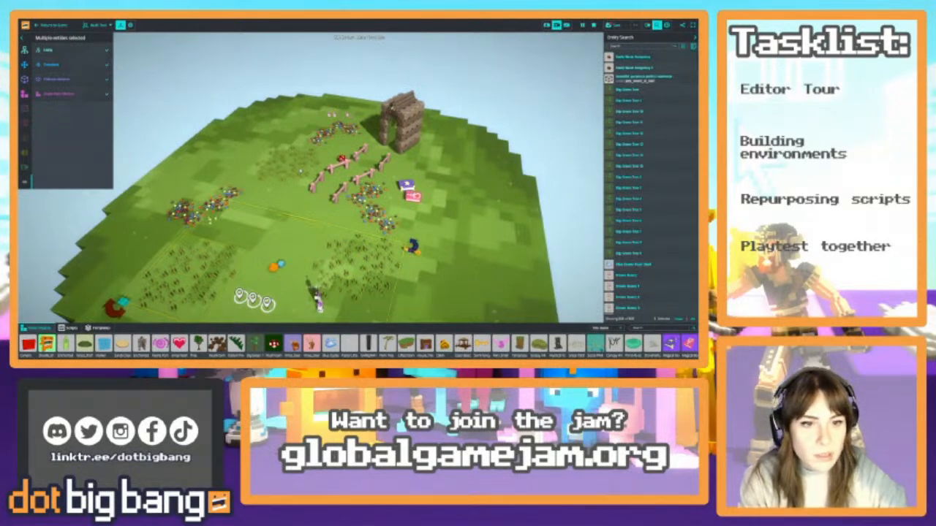
pyautogui.keyDown('shift'); pyautogui.click(299, 176); pyautogui.keyUp('shift')
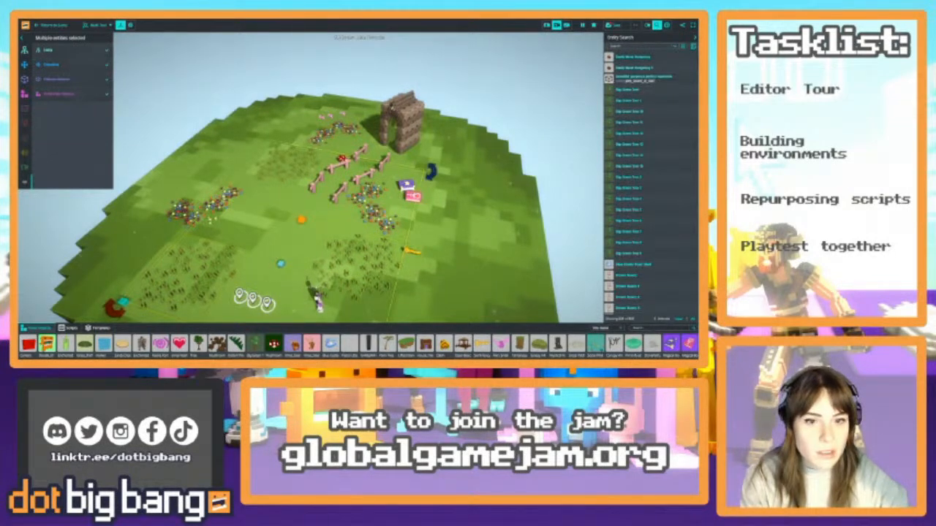
pyautogui.keyDown('shift'); pyautogui.click(187, 212); pyautogui.keyUp('shift')
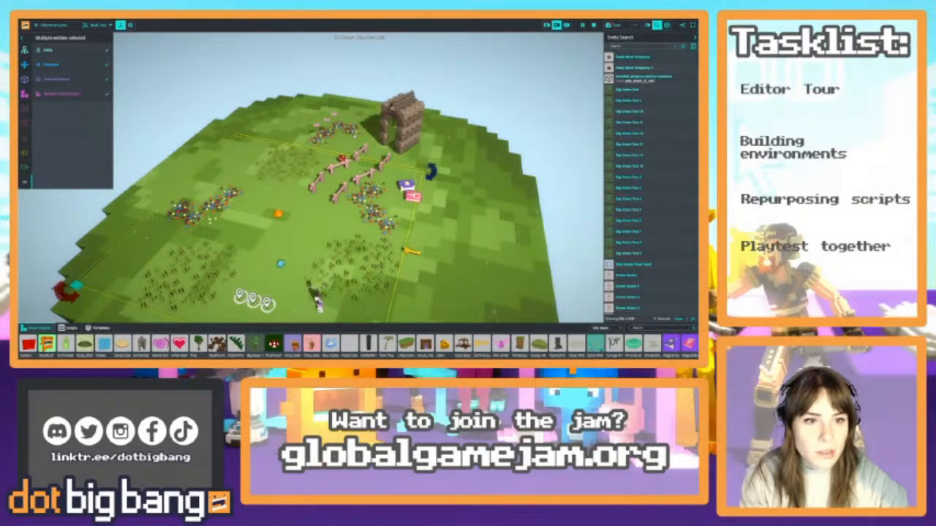
pyautogui.keyDown('shift'); pyautogui.click(354, 133); pyautogui.keyUp('shift')
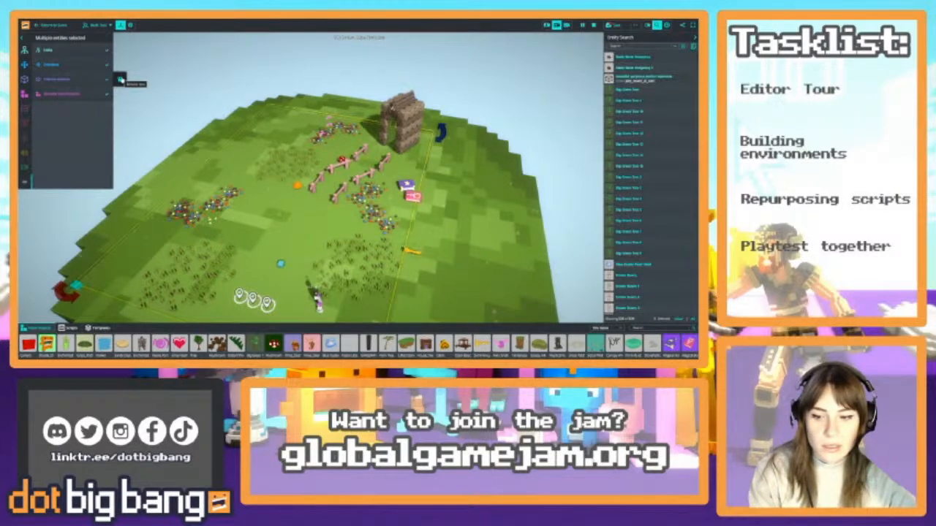
pyautogui.click(121, 79)
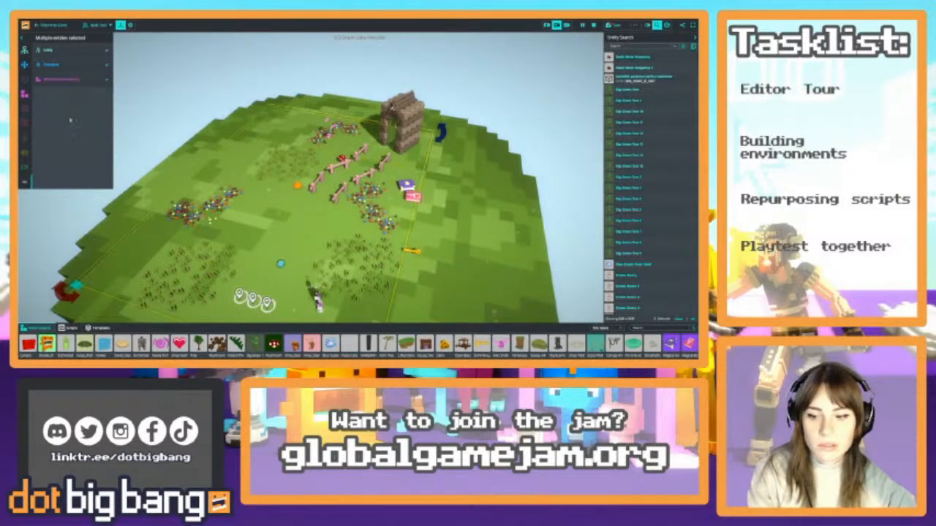
# Playtest walking through the grass and along the fenced path into the castle's teleport portal
pyautogui.click(58, 27)
pyautogui.press('w')
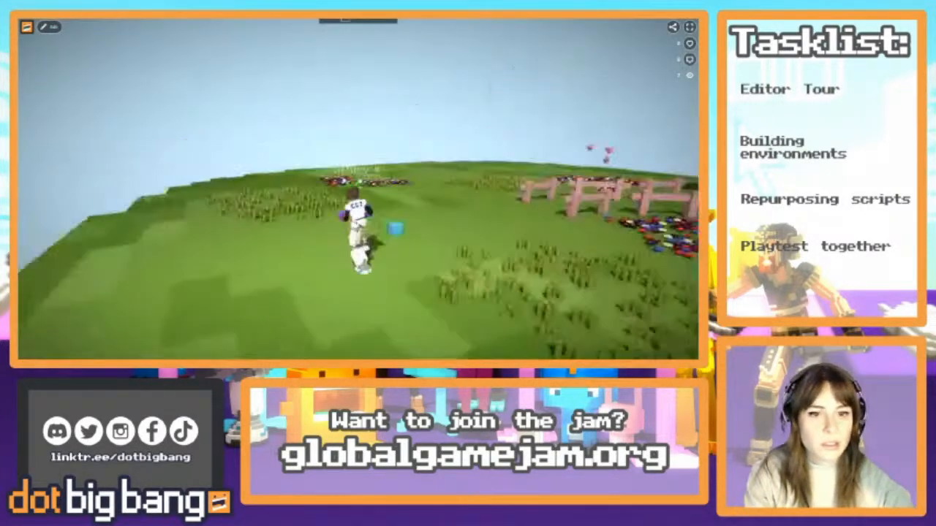
pyautogui.press('w')
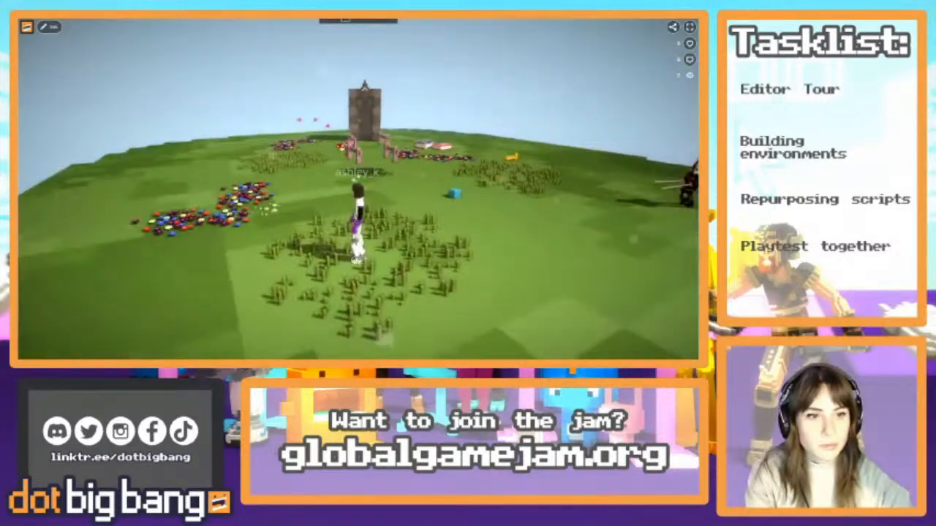
pyautogui.press('a')
pyautogui.press('w')
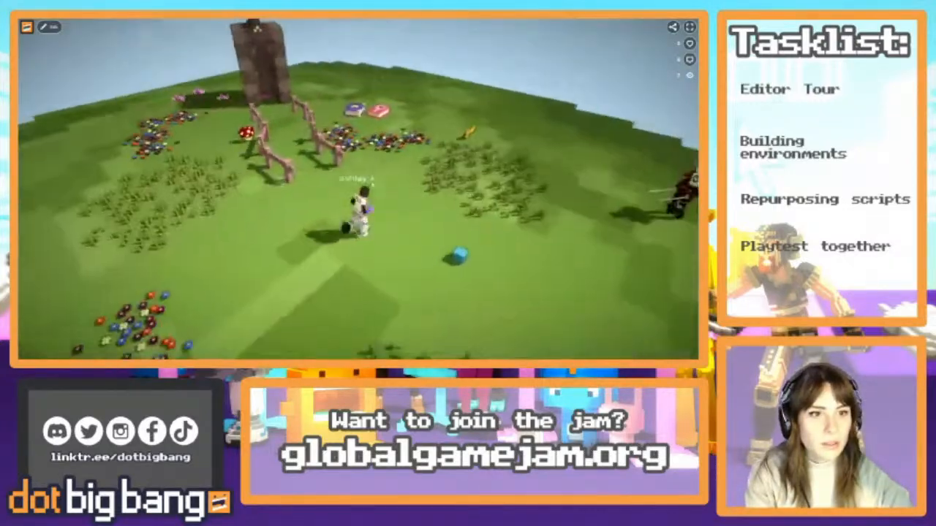
pyautogui.press('w')
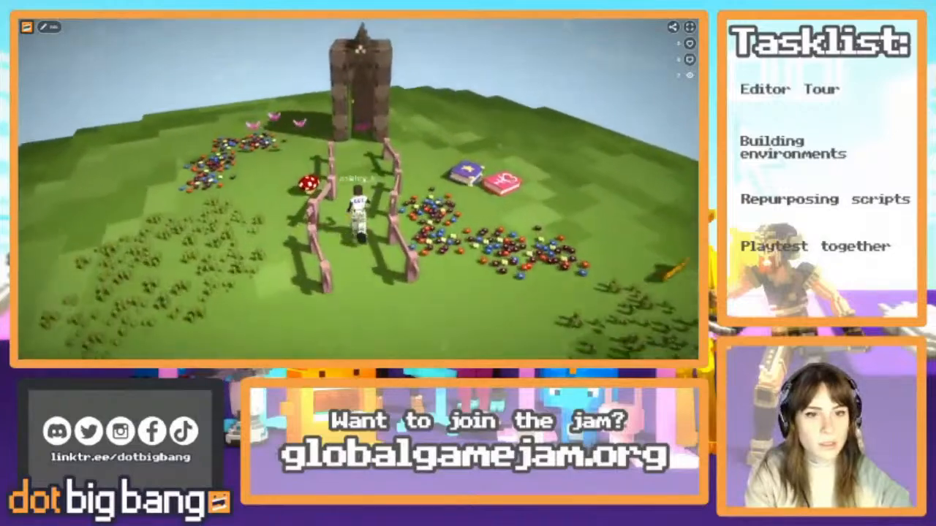
pyautogui.press('w')
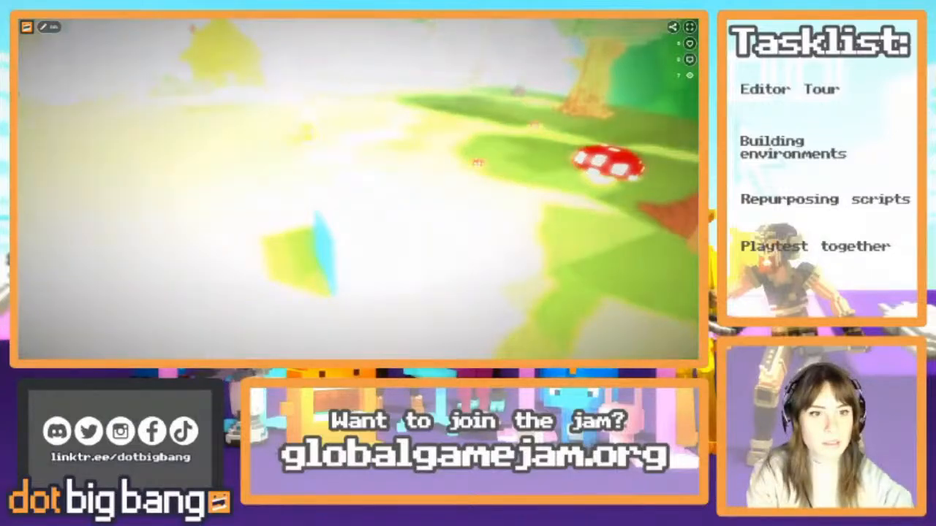